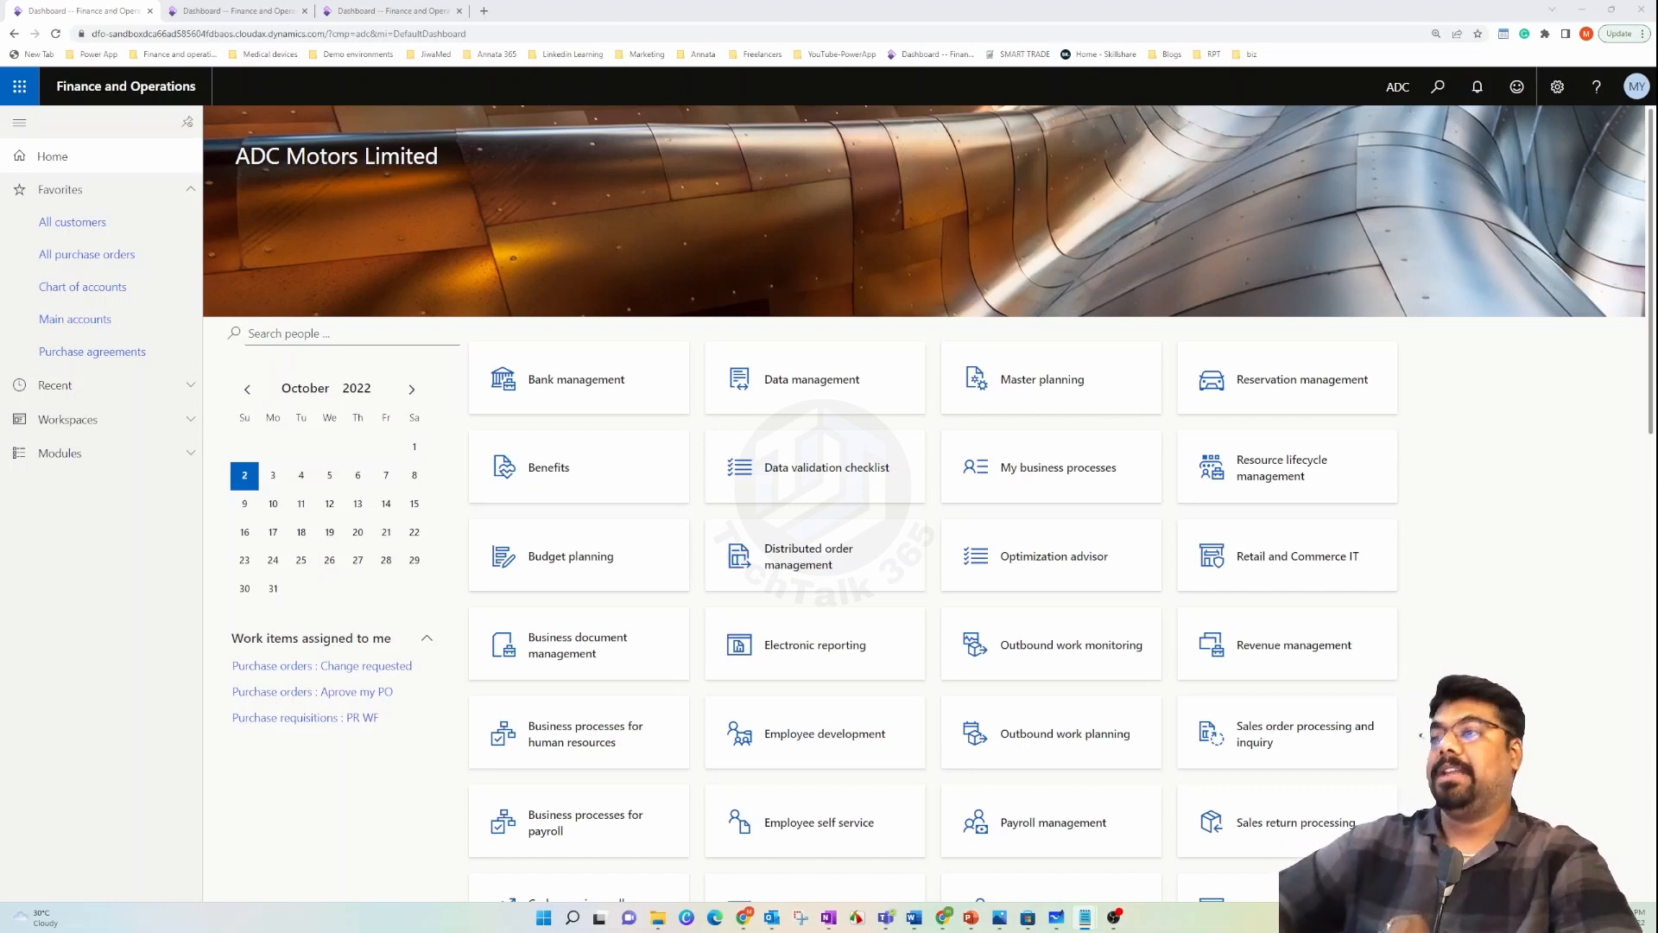
- Open the Tracking number groups page from the dimensions setup of Inventory management
{"action": "left_click", "coordinate": [157, 458]}
{"action": "scroll", "coordinate": [146, 601], "scroll_direction": "down", "scroll_amount": 3}
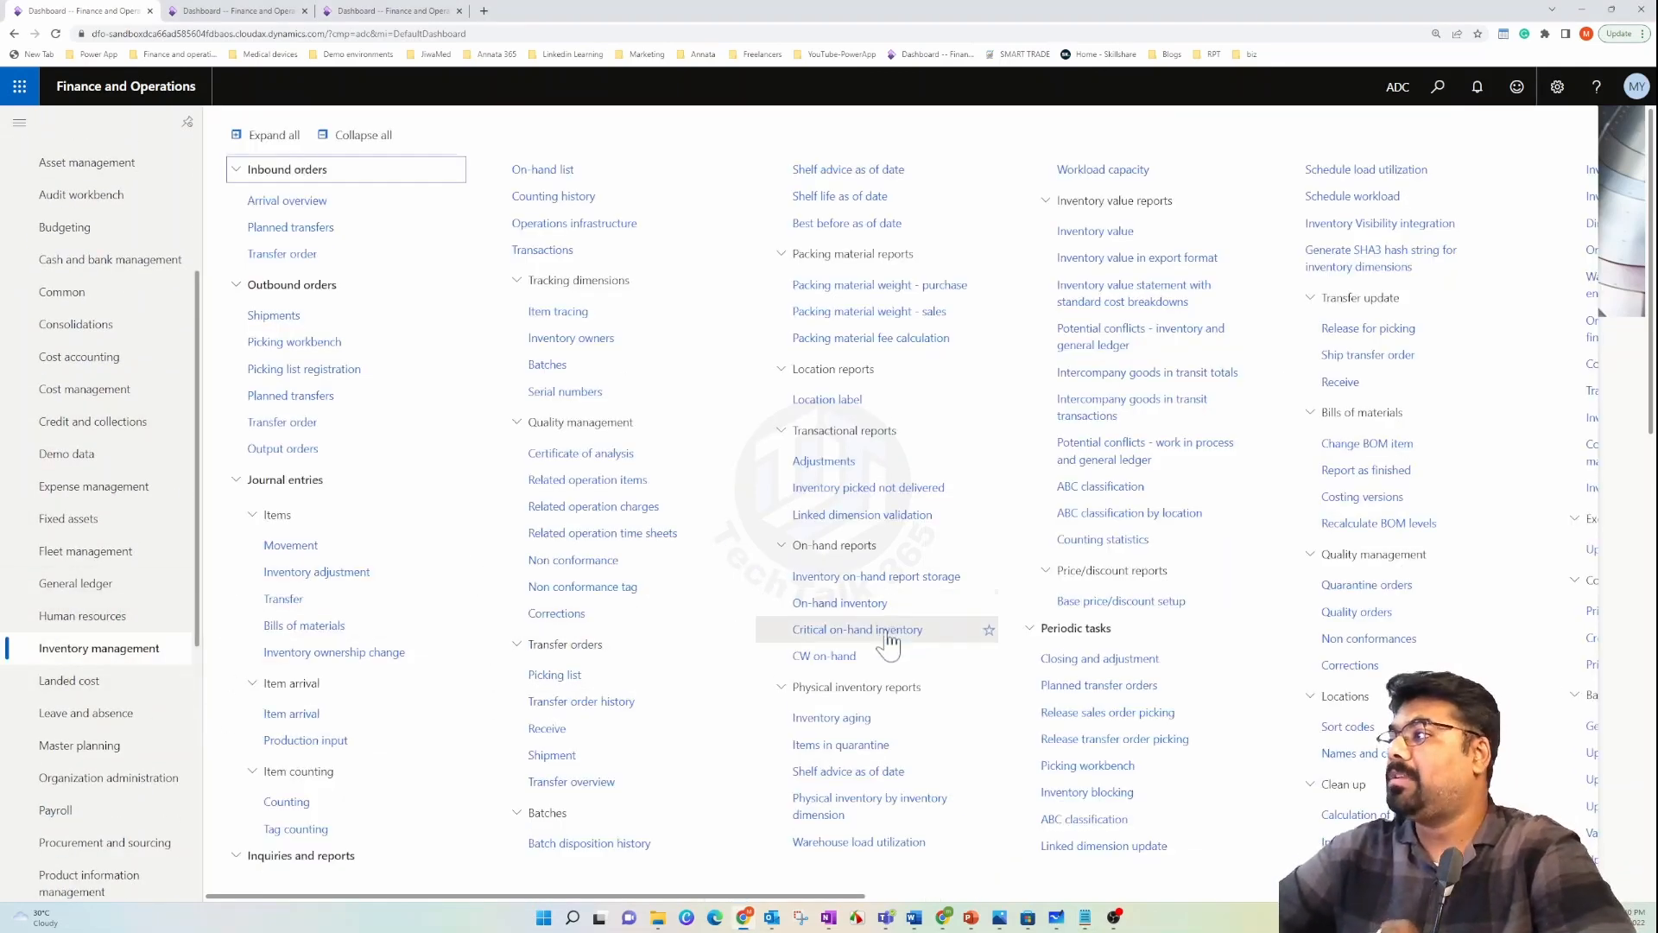
{"action": "left_click_drag", "start_coordinate": [845, 906], "coordinate": [1083, 925]}
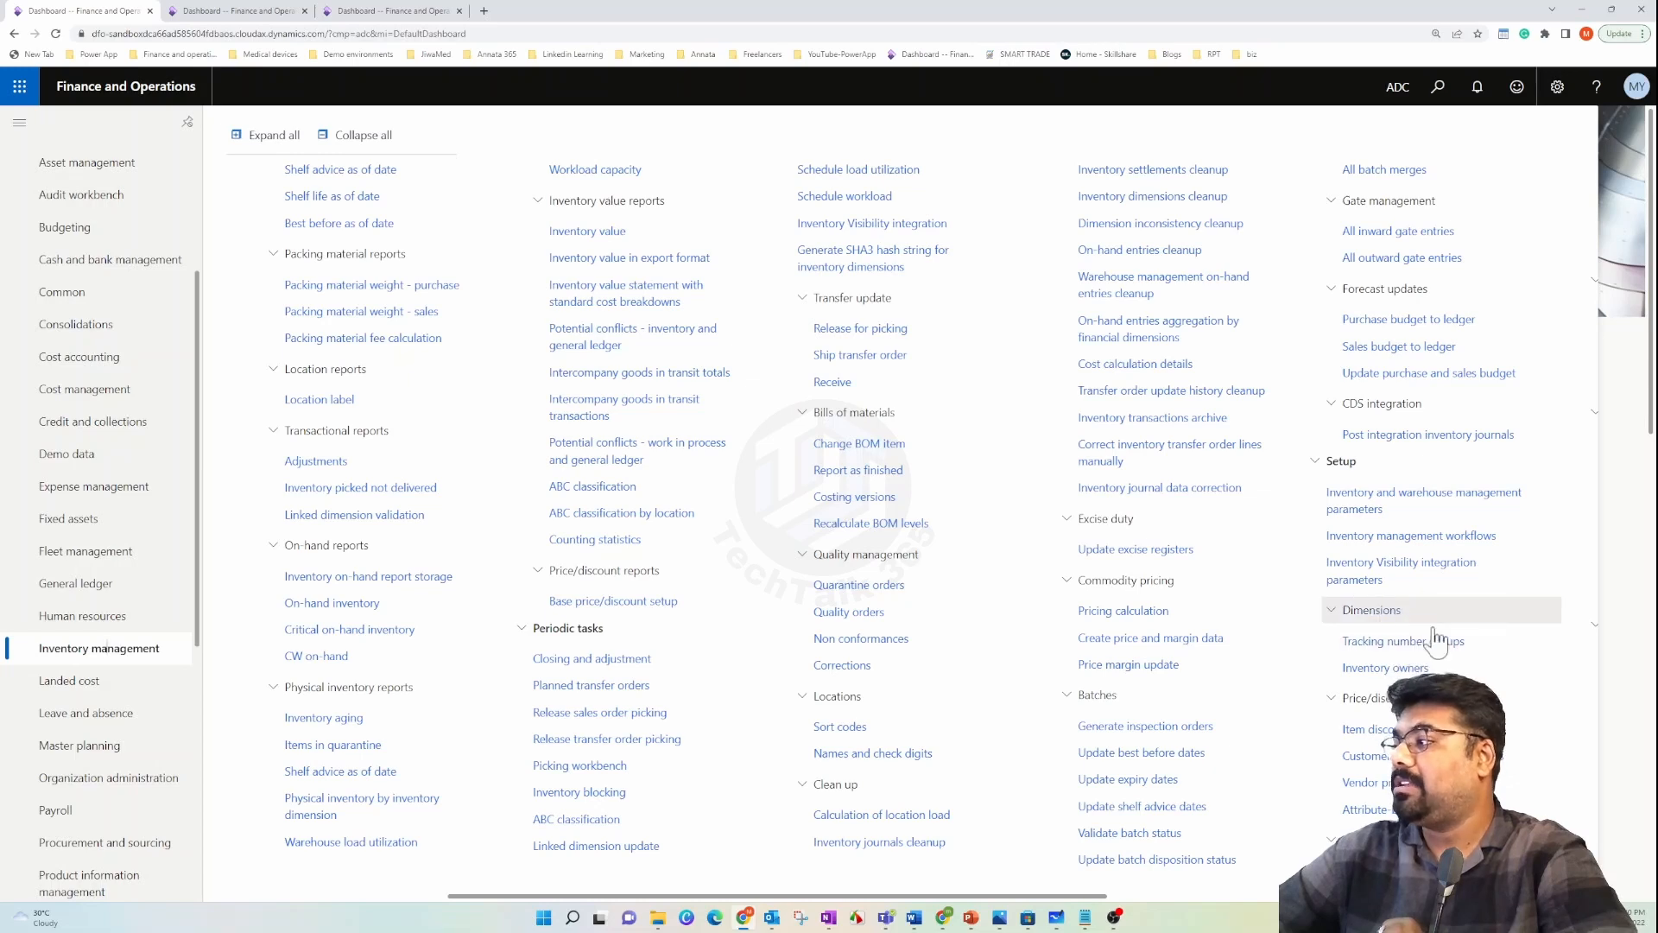
{"action": "left_click", "coordinate": [1397, 646]}
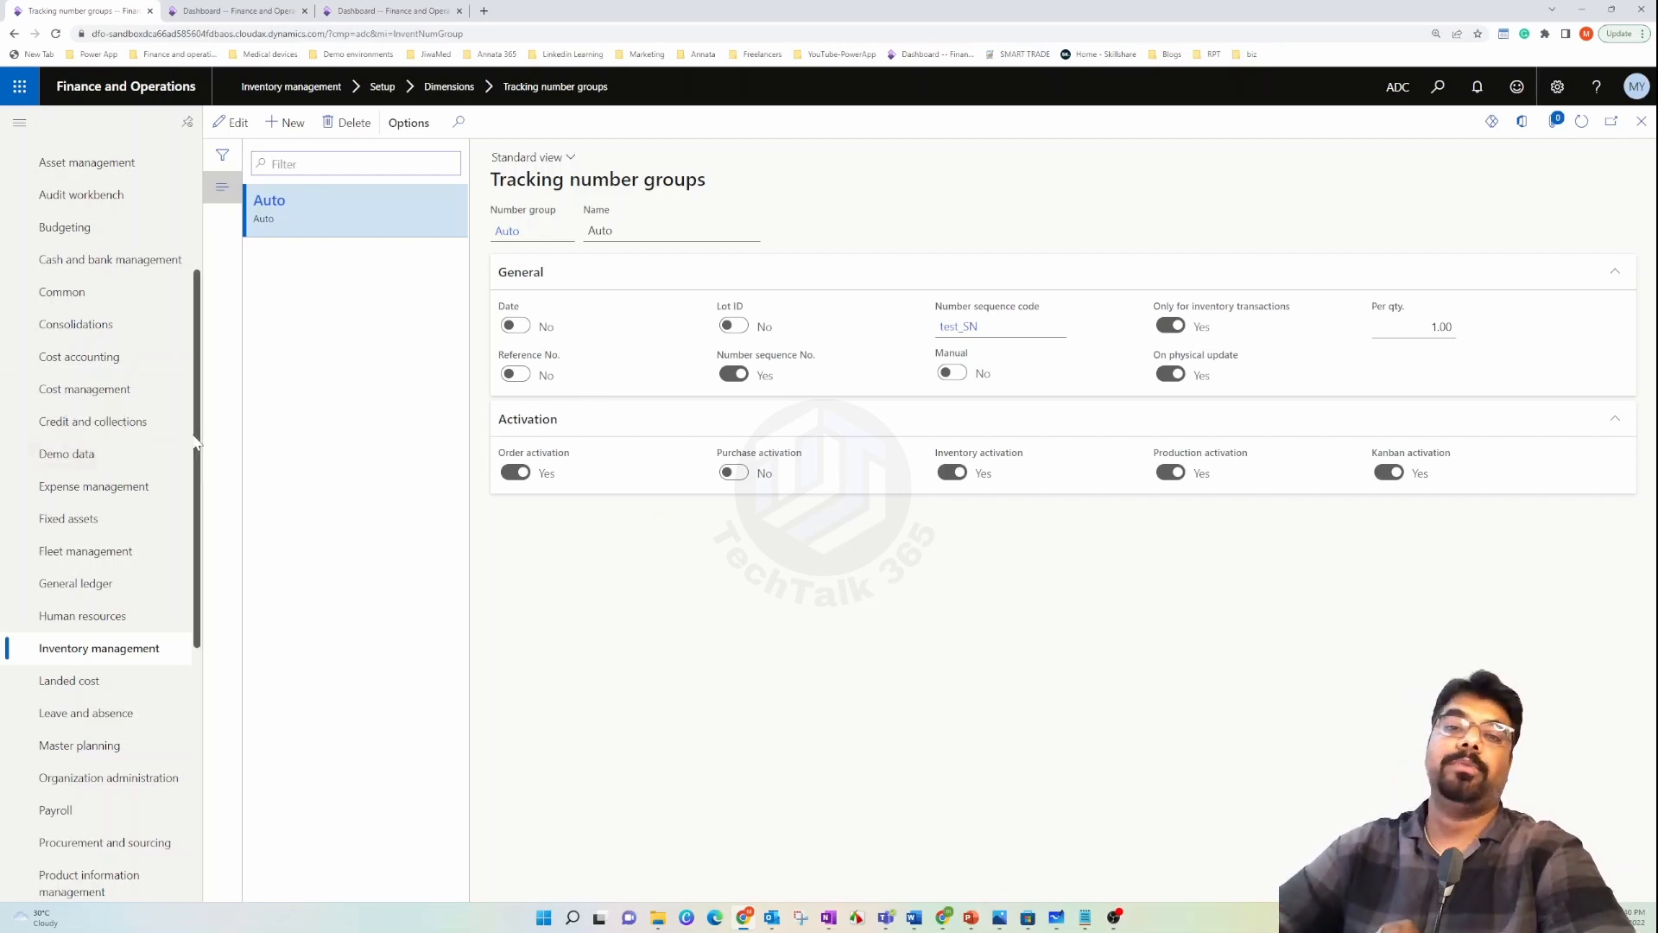
- Create a tracking number group SN_Auto with the name Automatic Serial No
{"action": "left_click", "coordinate": [285, 121]}
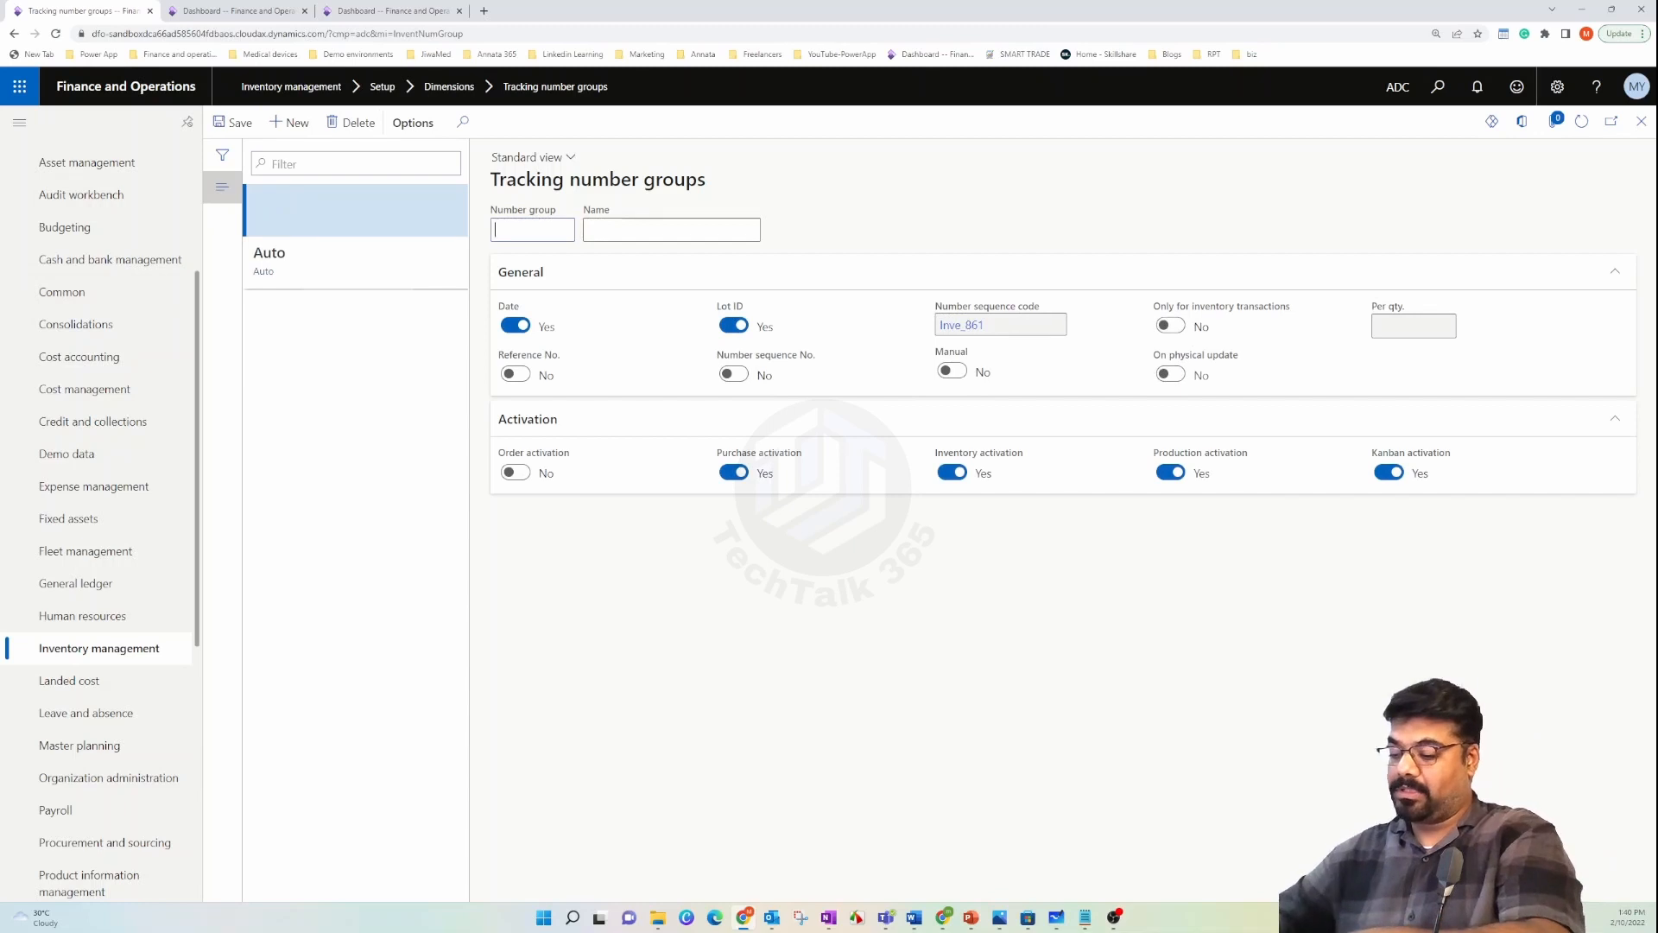
{"action": "type", "text": "SN_A"}
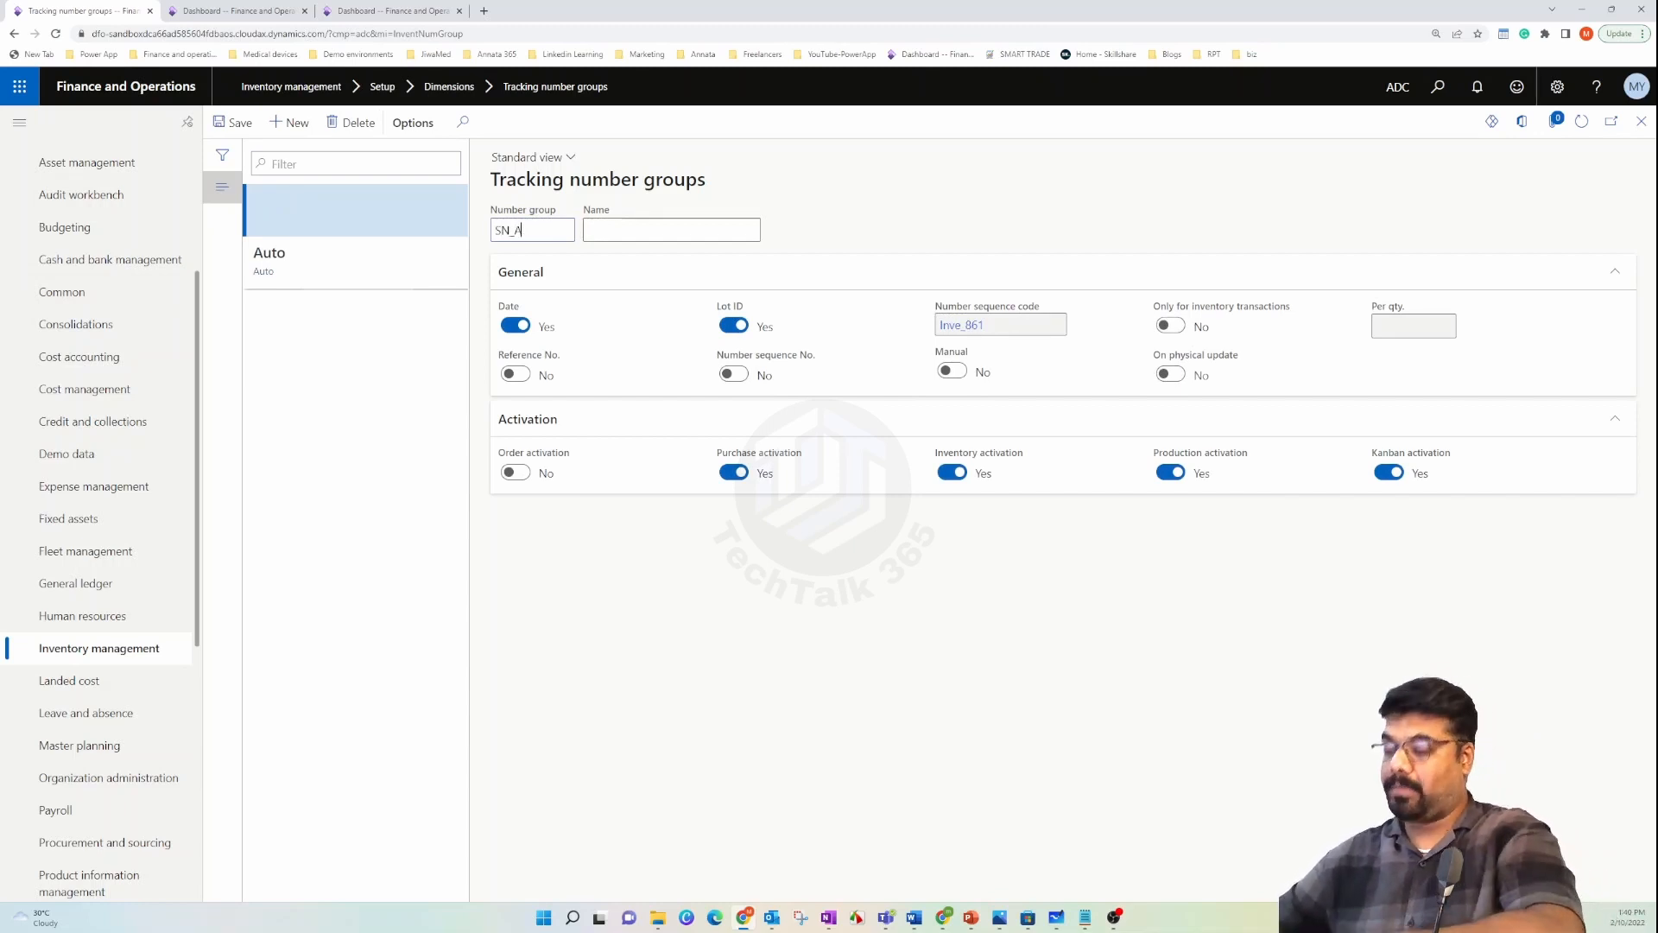
{"action": "type", "text": "UTOuto"}
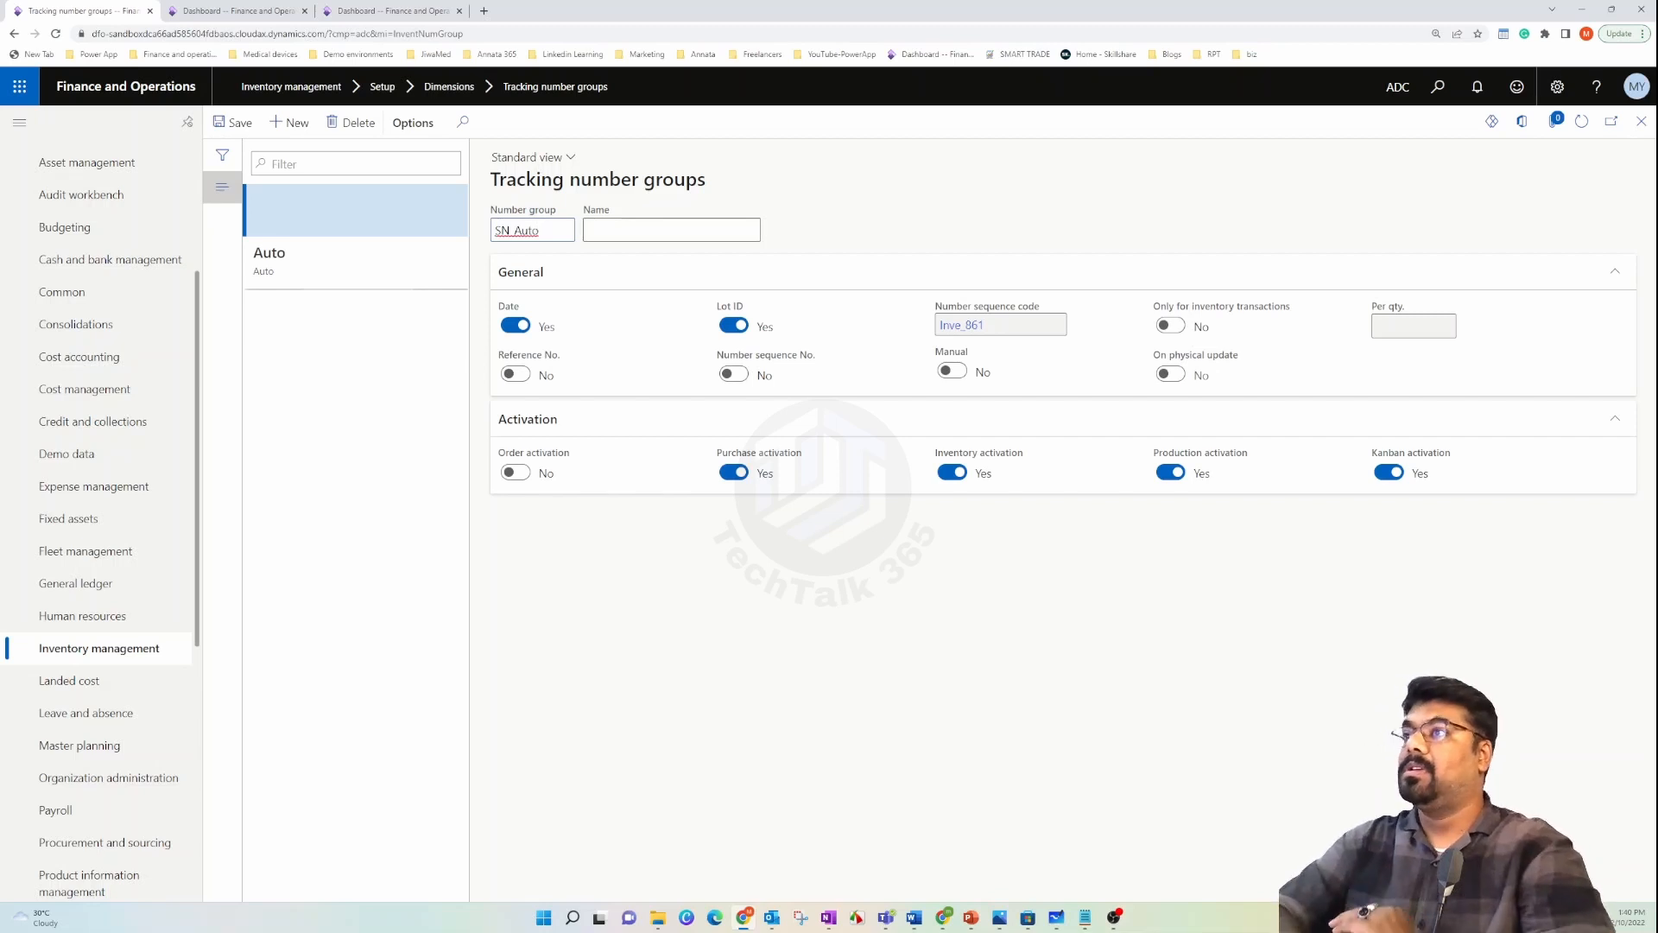
{"action": "key", "text": "Tab"}
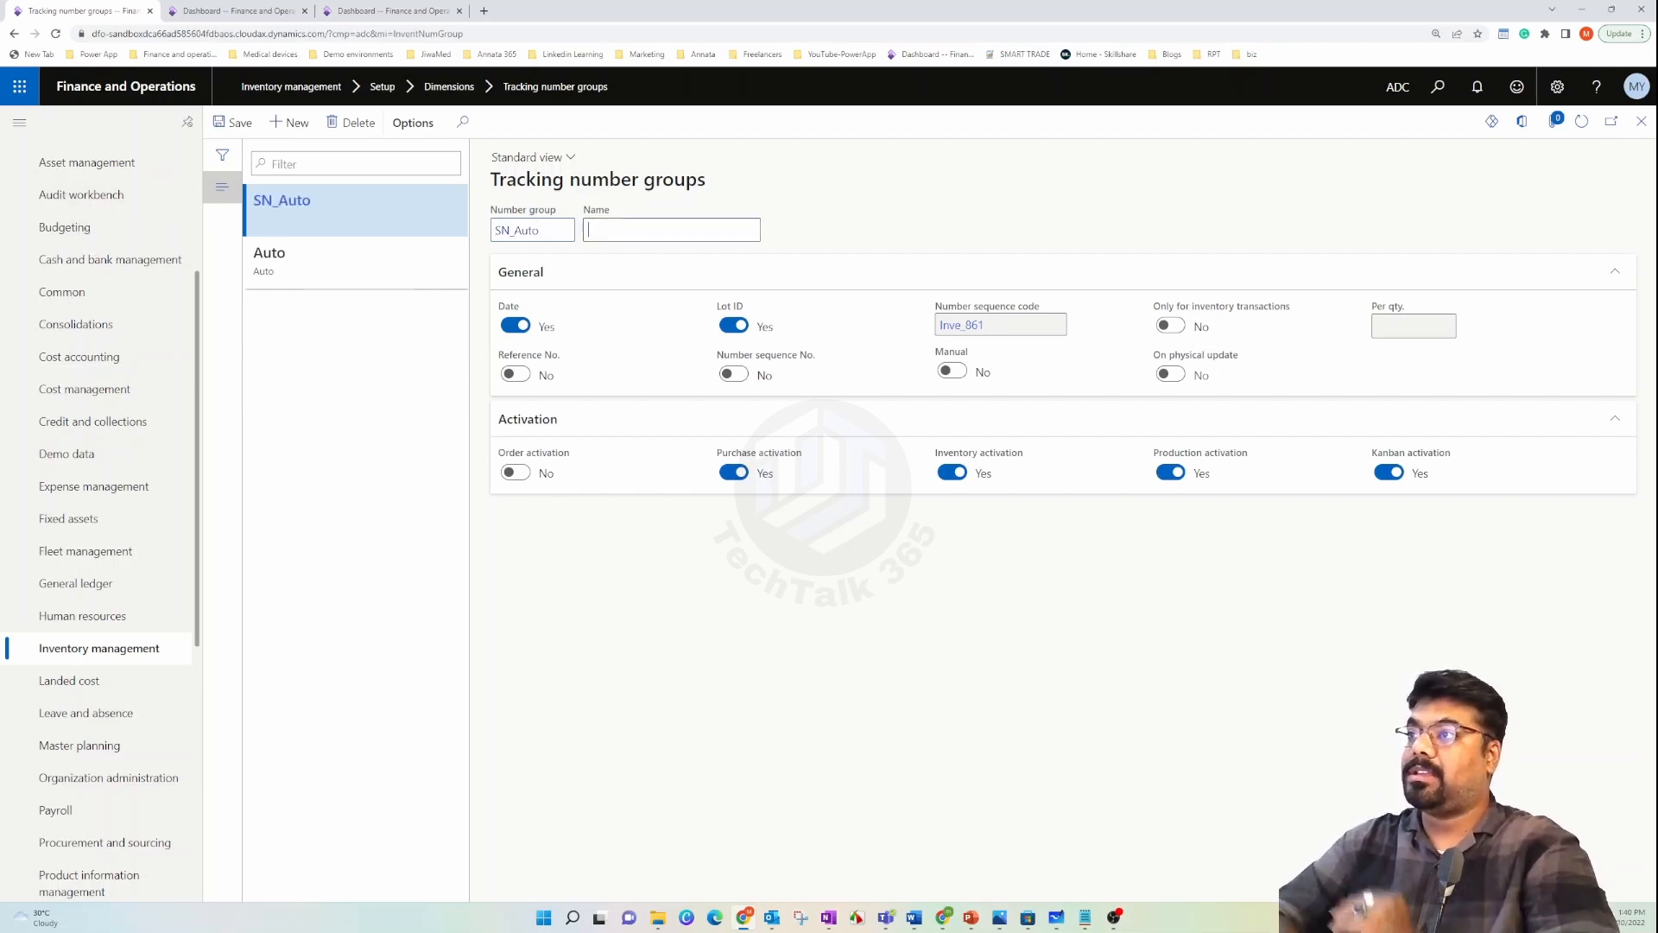
{"action": "type", "text": "Automatic Seria"}
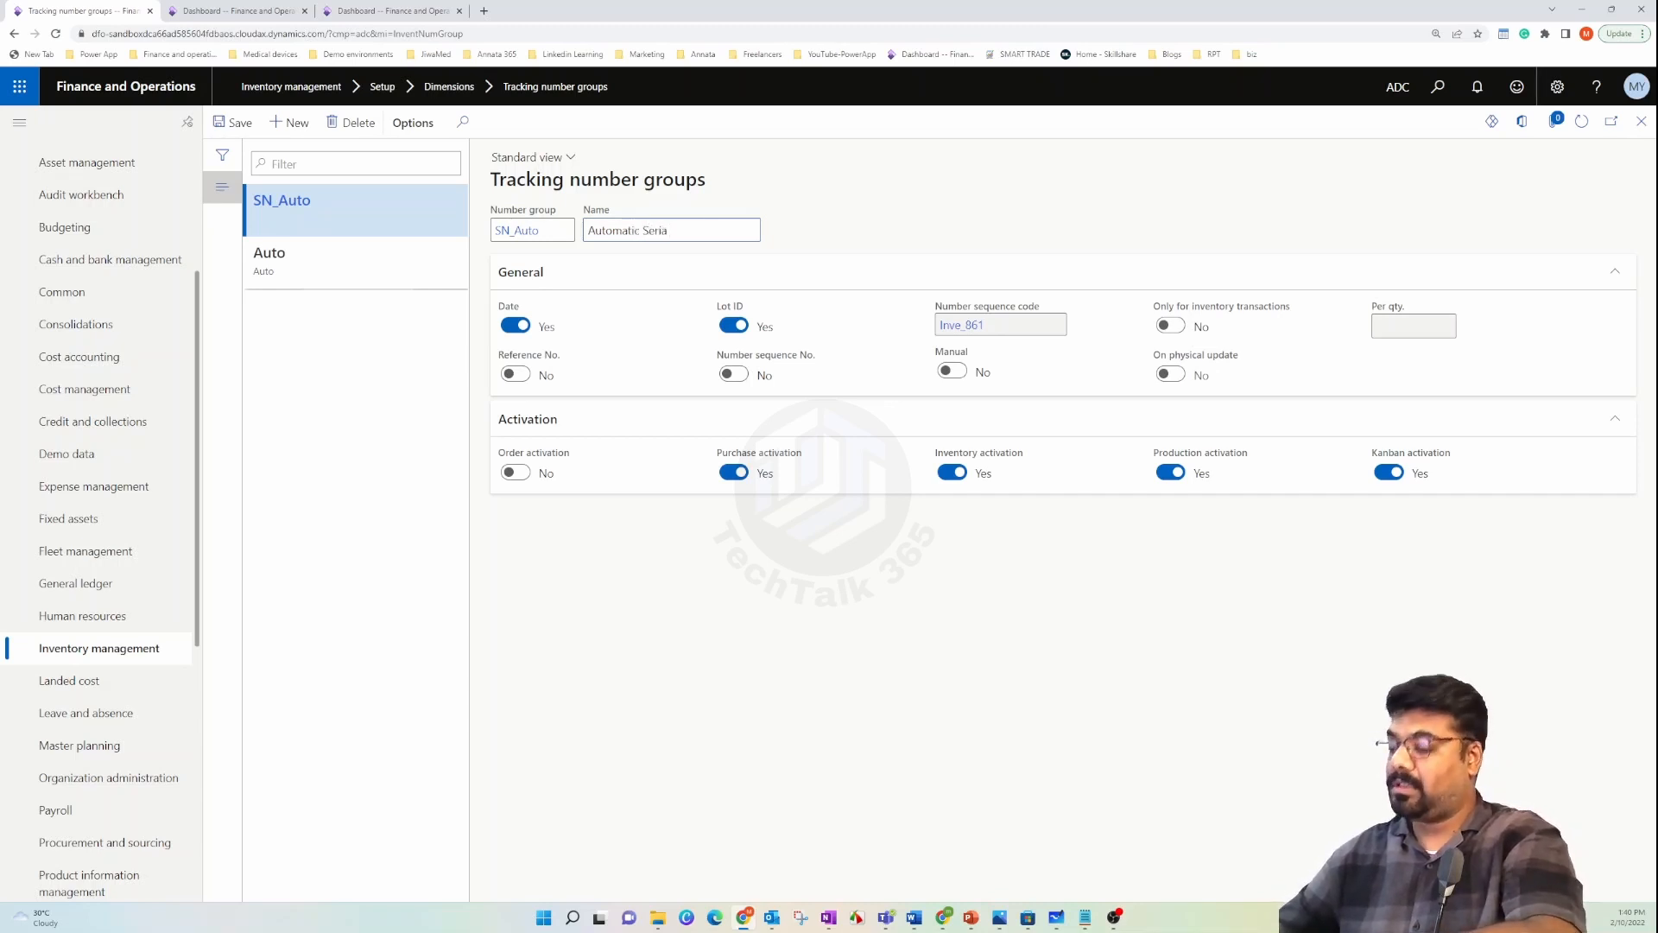
{"action": "type", "text": "l No"}
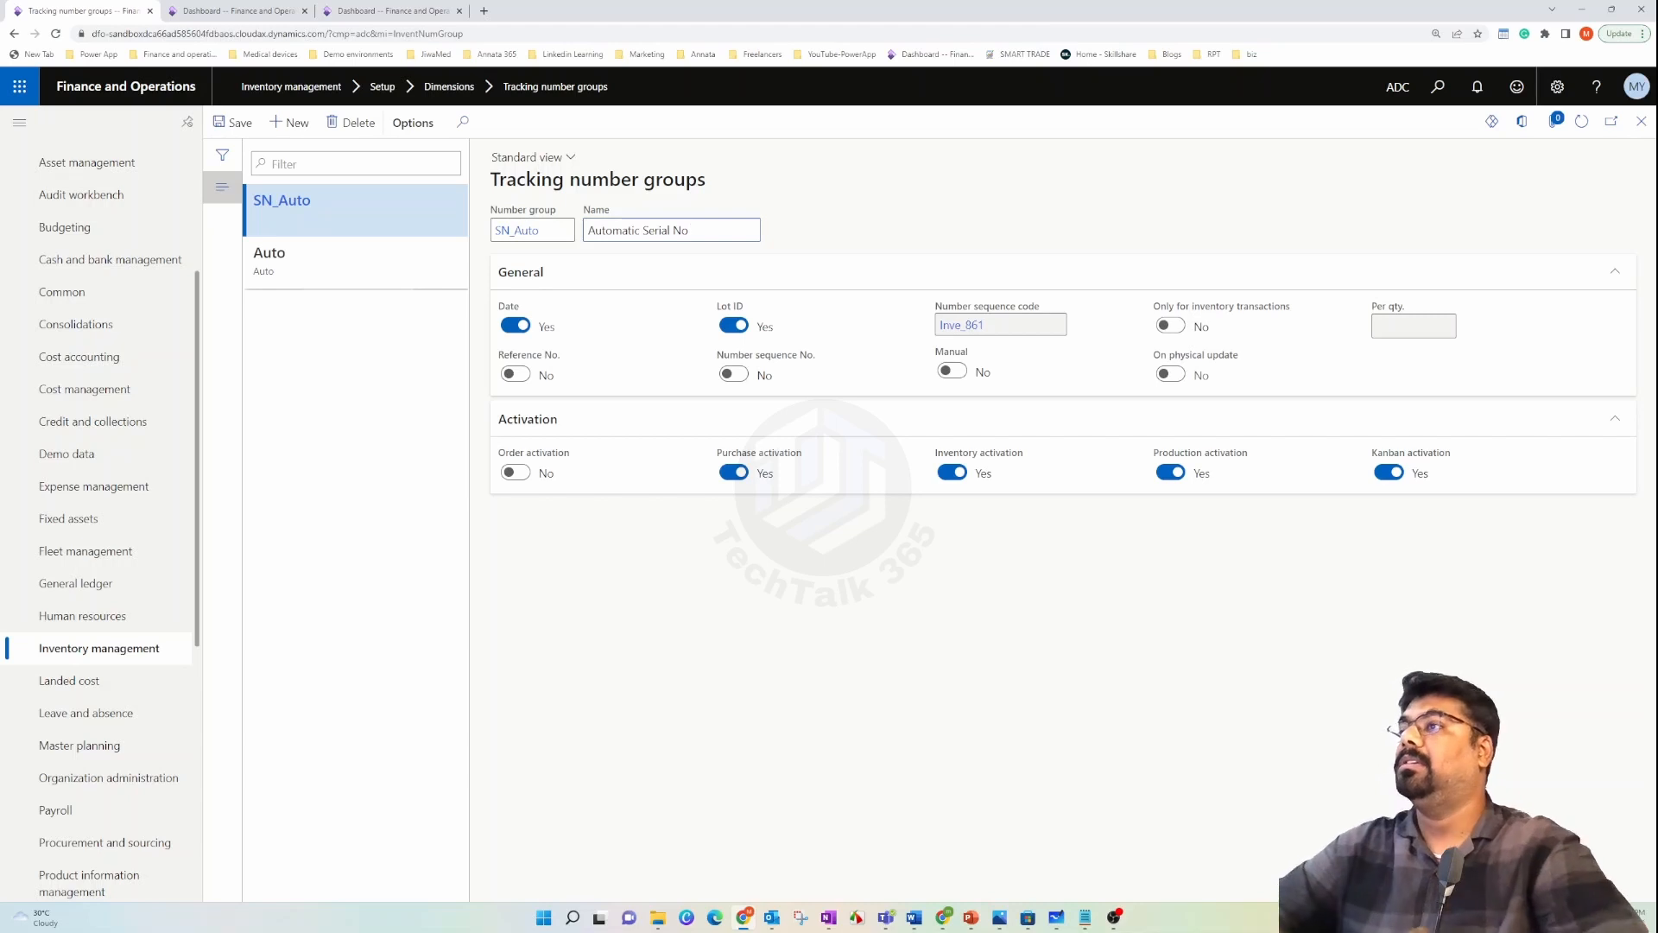
{"action": "left_click", "coordinate": [862, 231]}
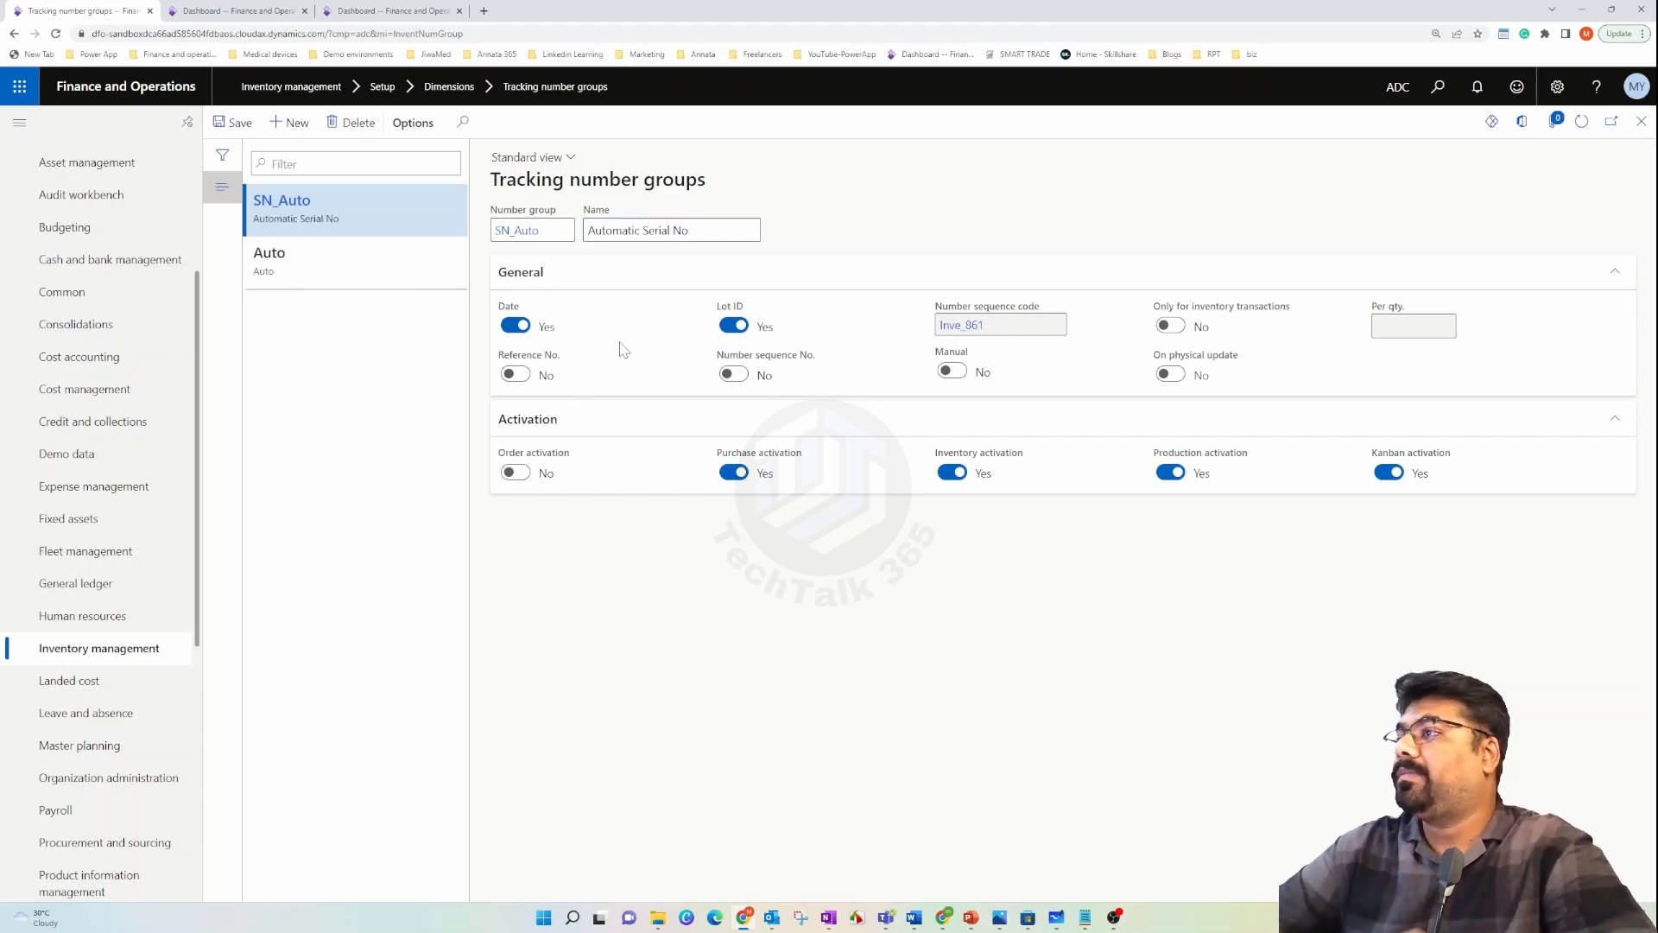
- Disable Date and Lot ID for the SN_Auto group and enable Number sequence No
{"action": "left_click", "coordinate": [516, 325]}
{"action": "left_click", "coordinate": [733, 325]}
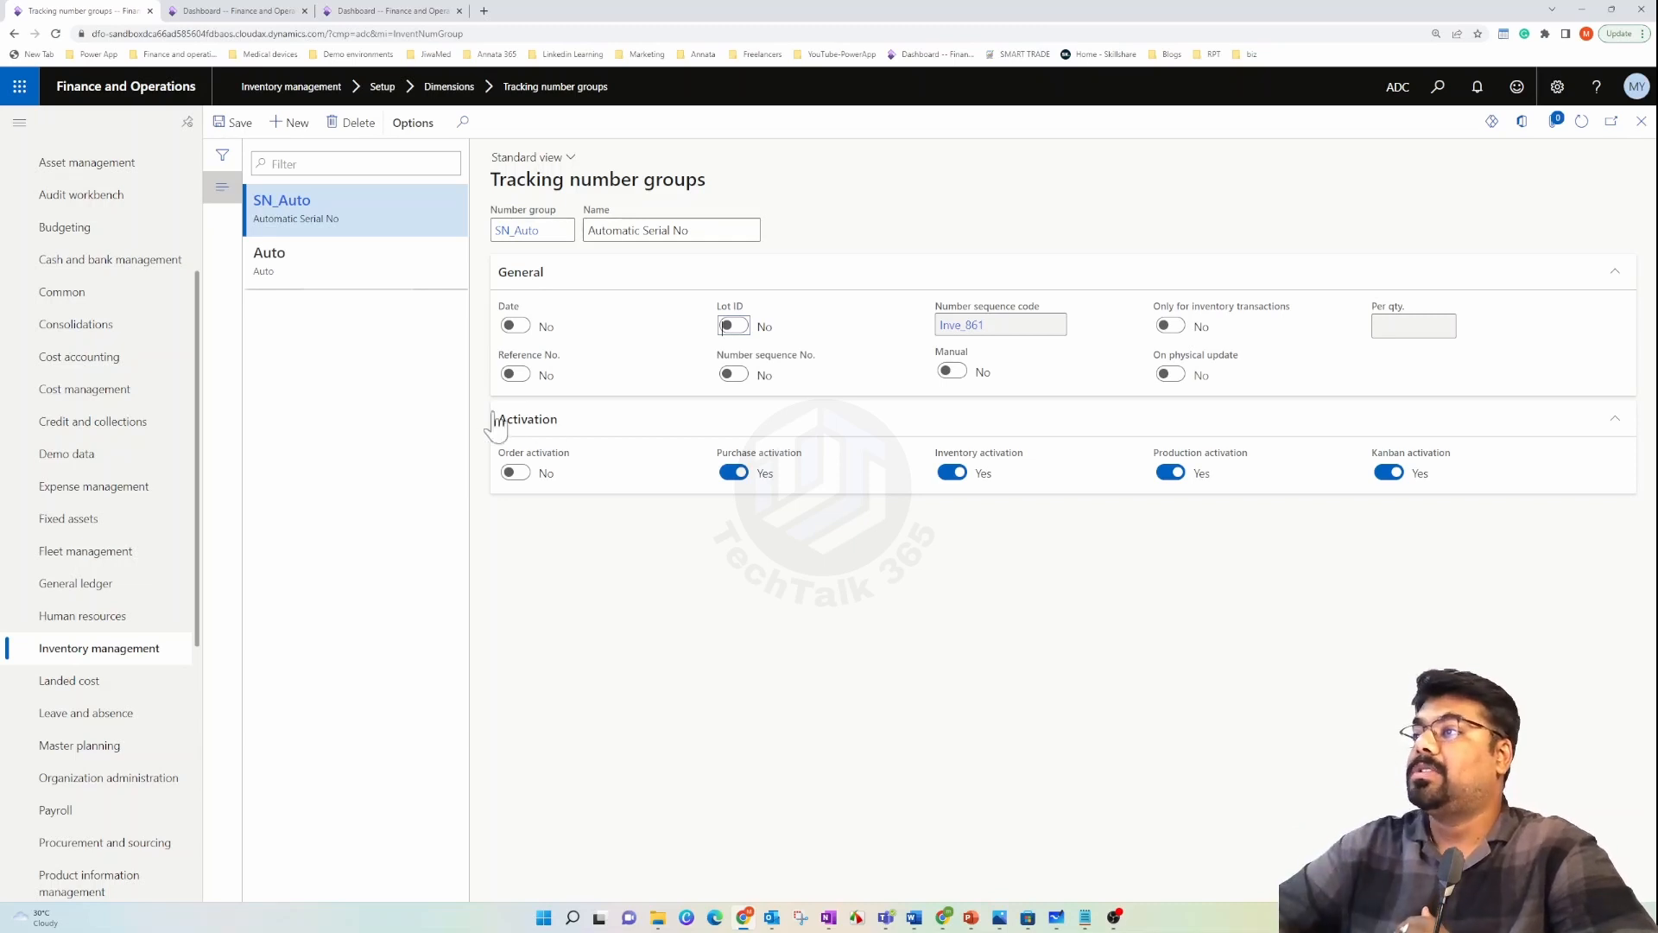
{"action": "left_click", "coordinate": [734, 373]}
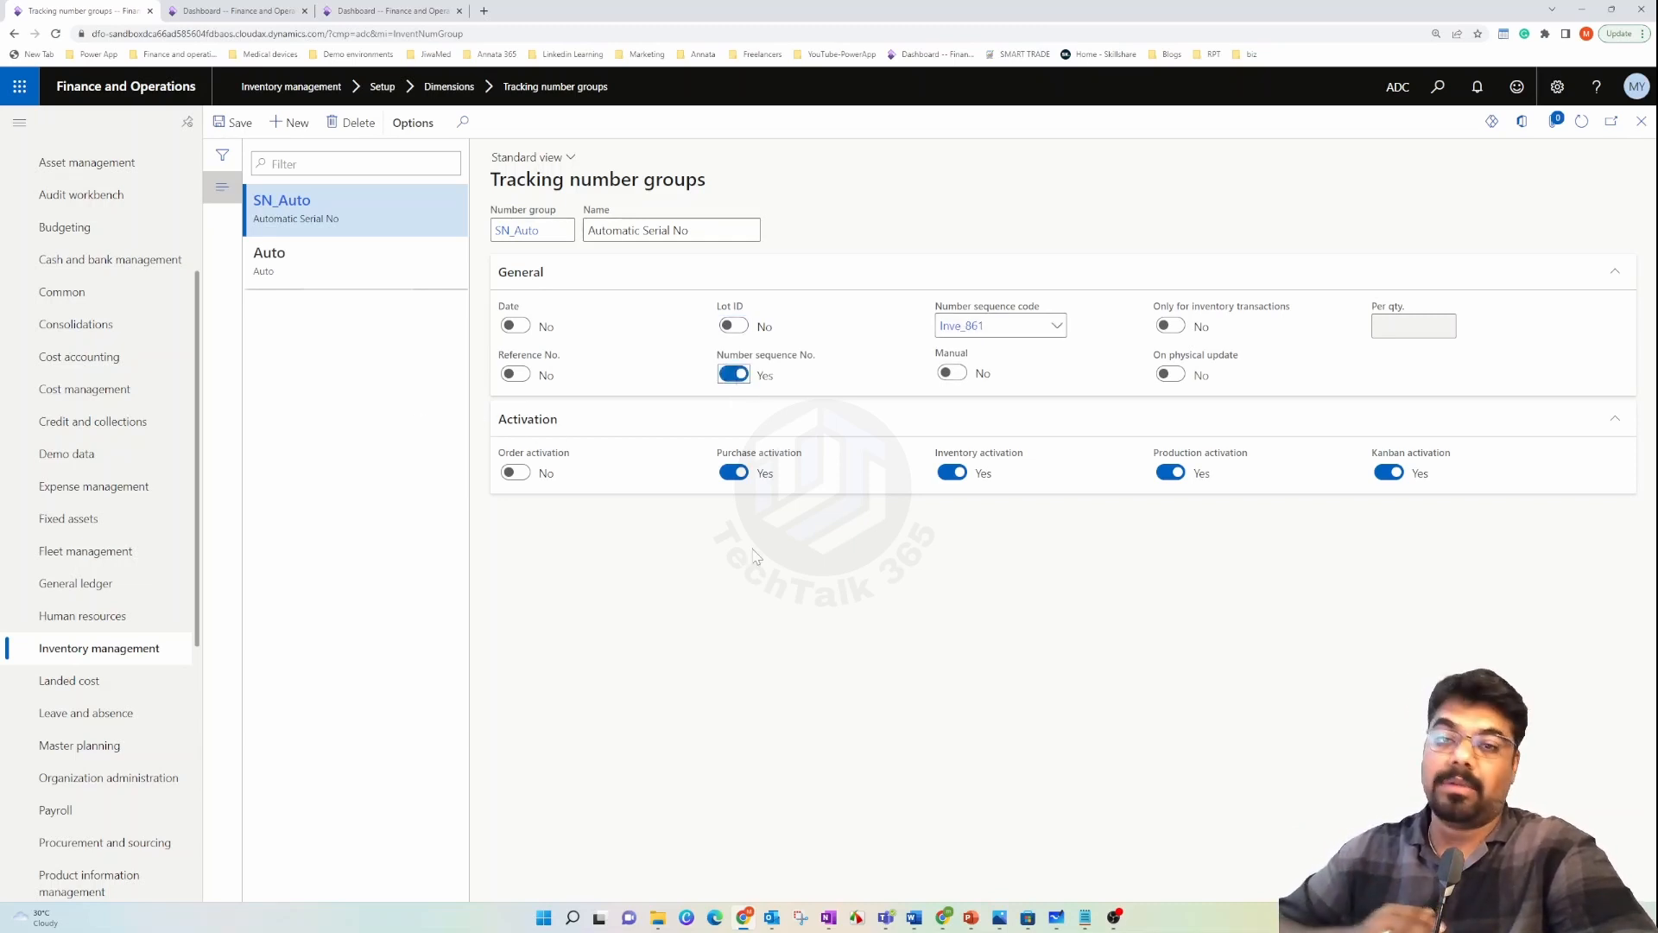
- Open the details of the group's number sequence code and create a new sequence with code SN_SEQ and name Serial Num Seq
{"action": "right_click", "coordinate": [1052, 331]}
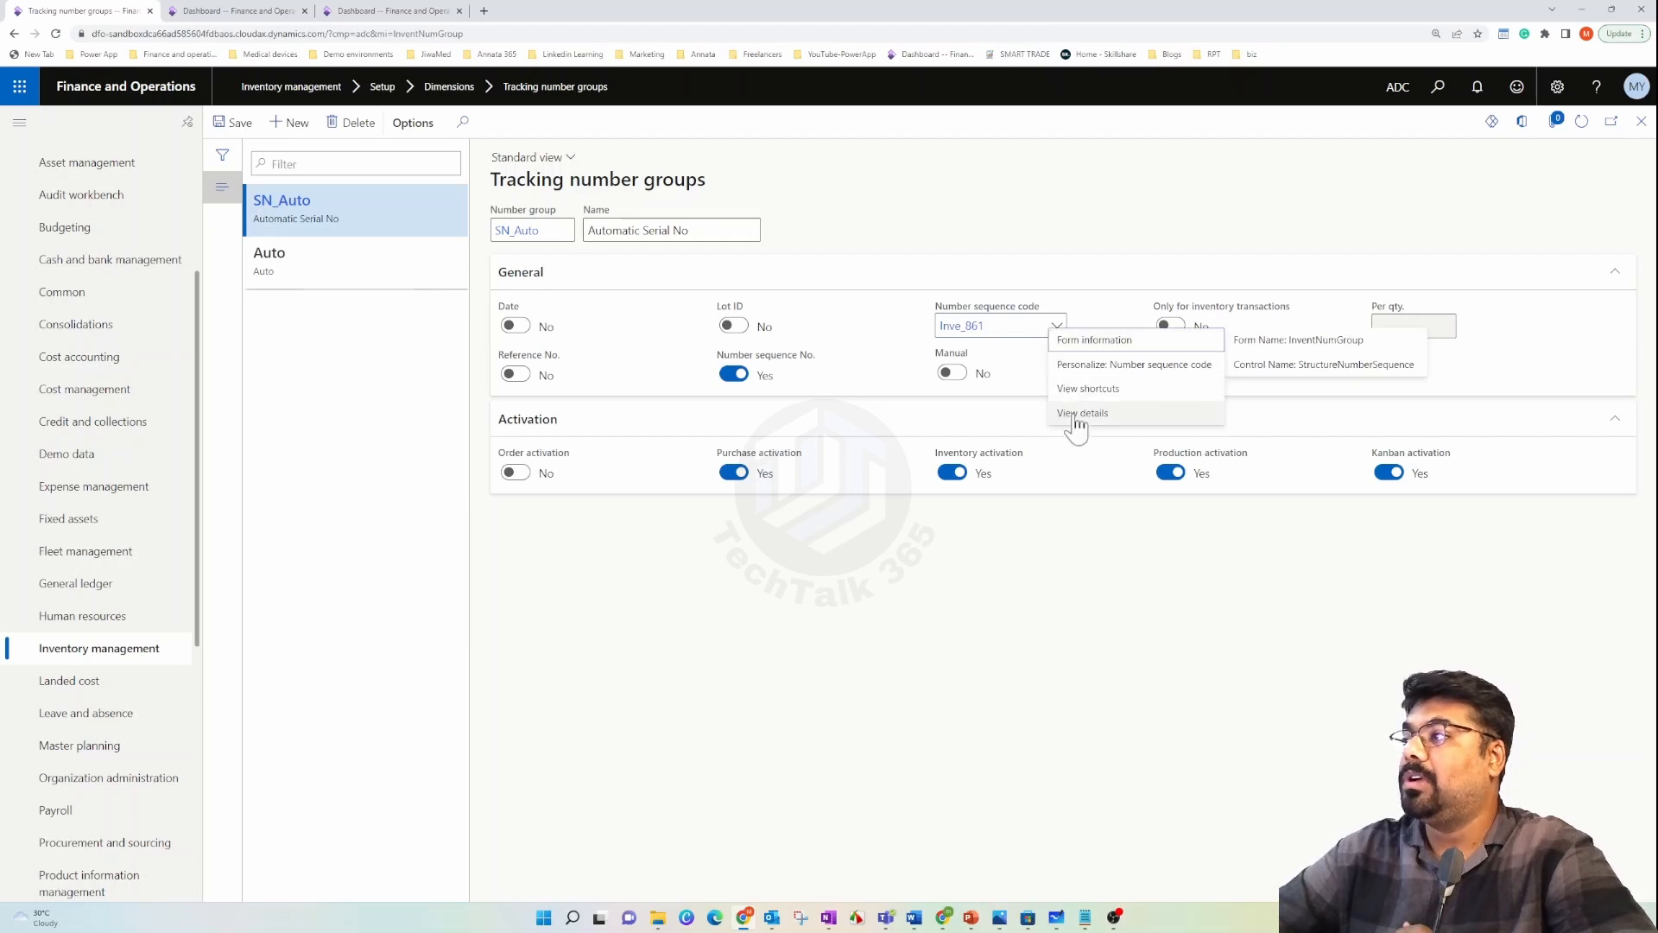
{"action": "key", "text": "Escape"}
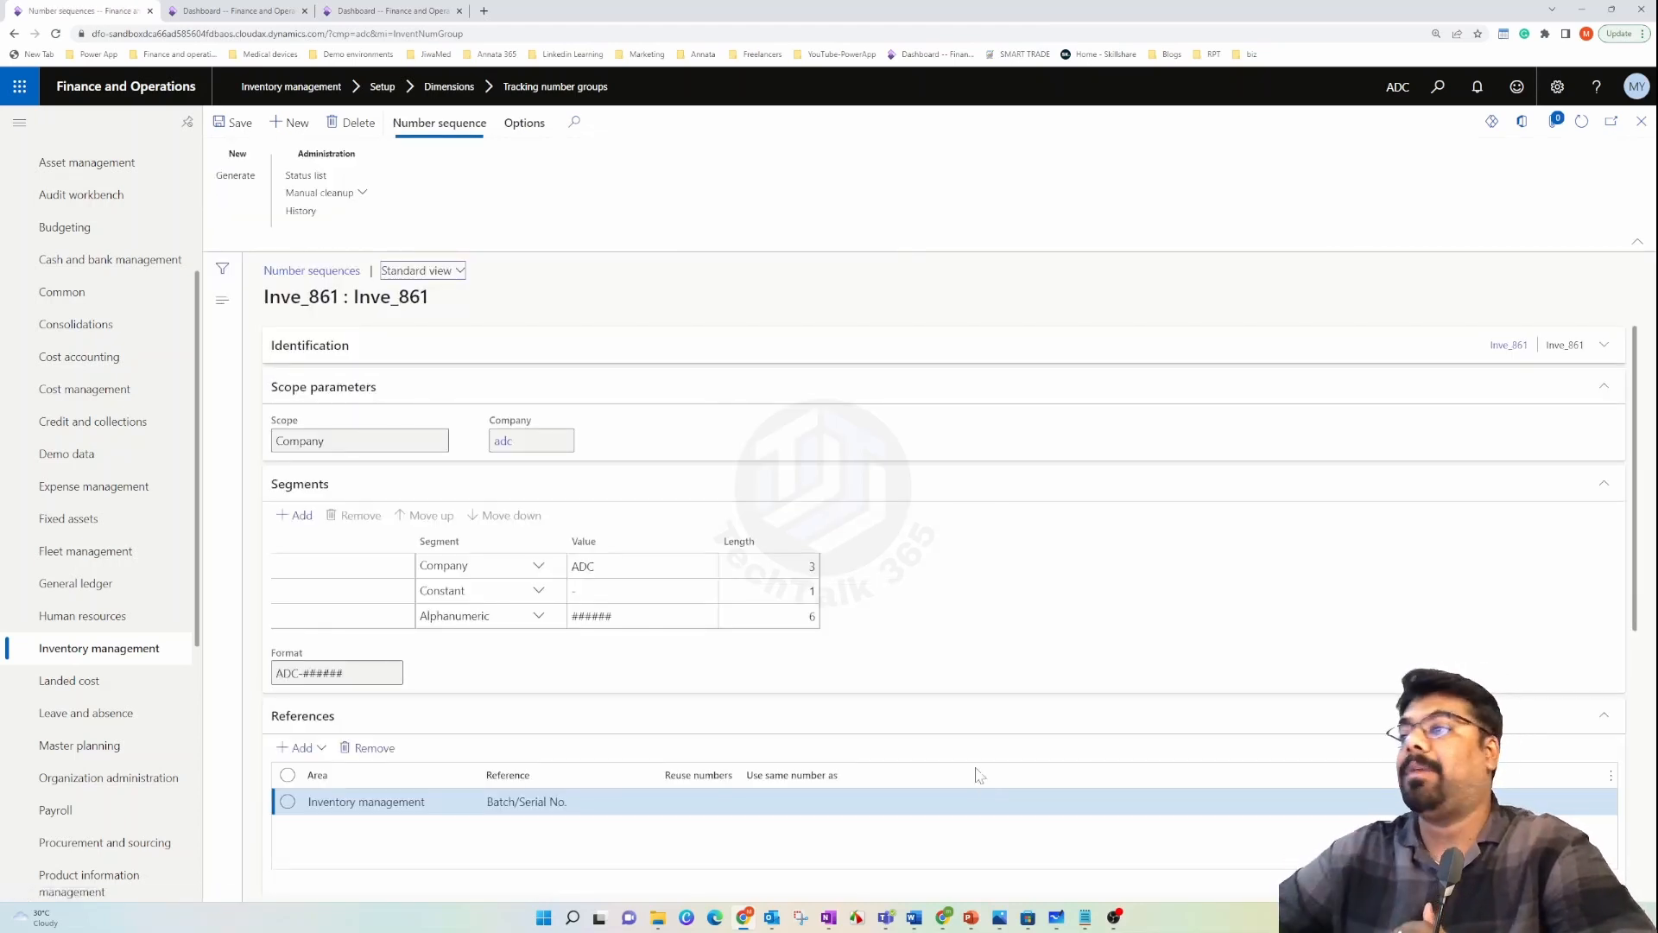
{"action": "left_click", "coordinate": [292, 122]}
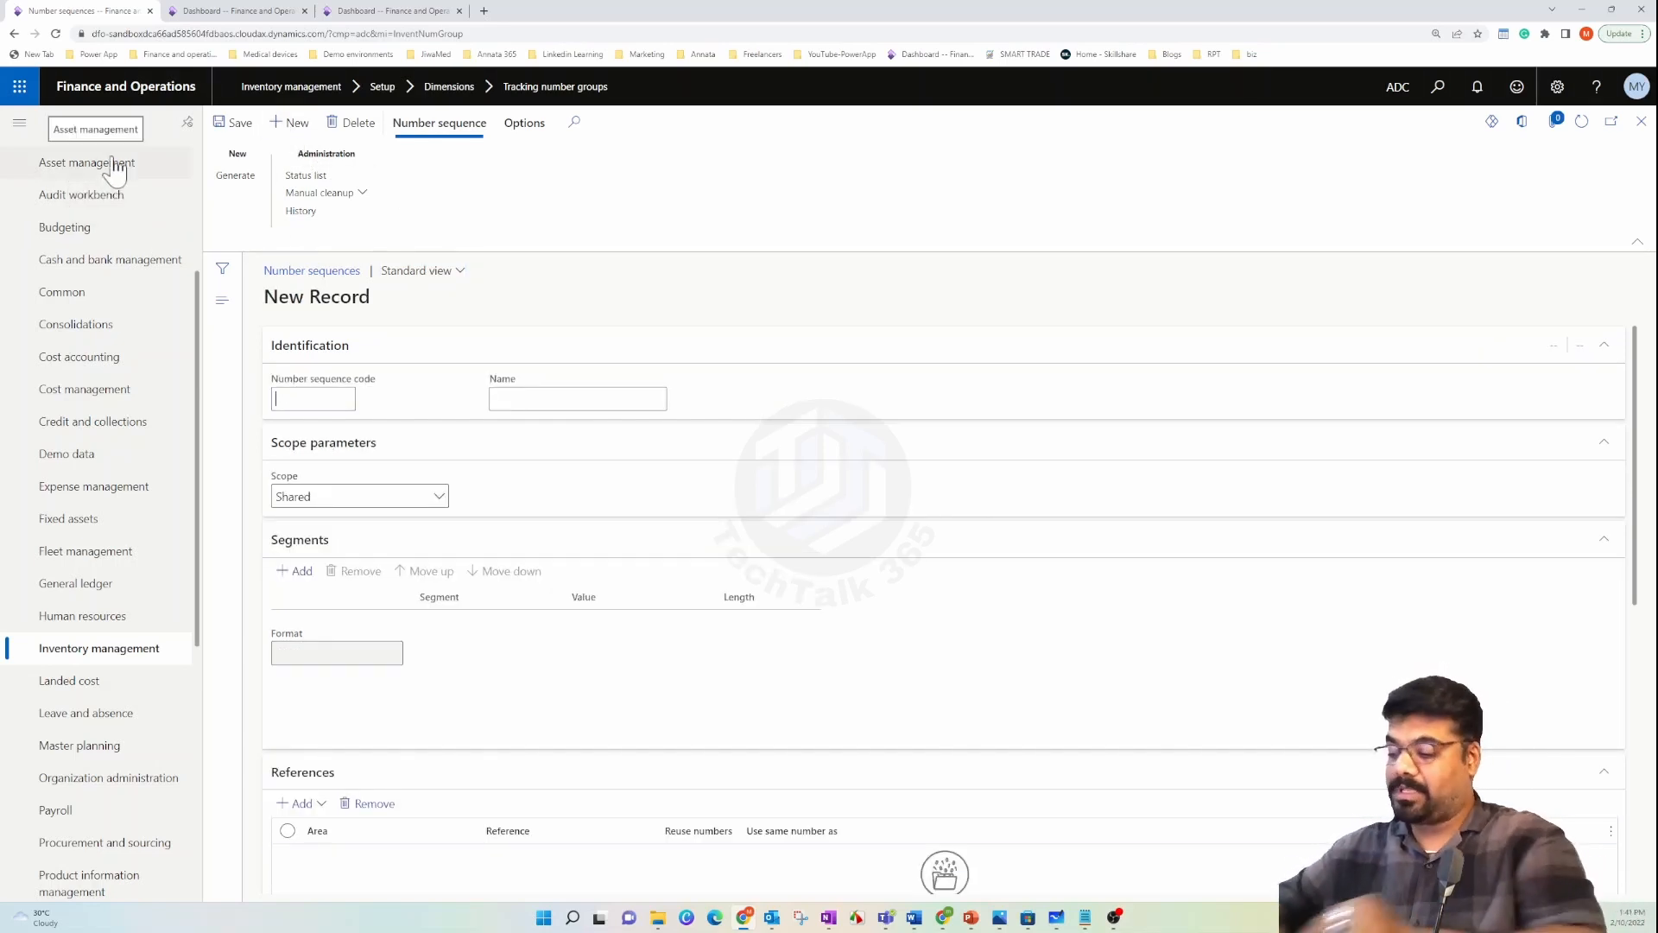
{"action": "type", "text": "SN_SEQ"}
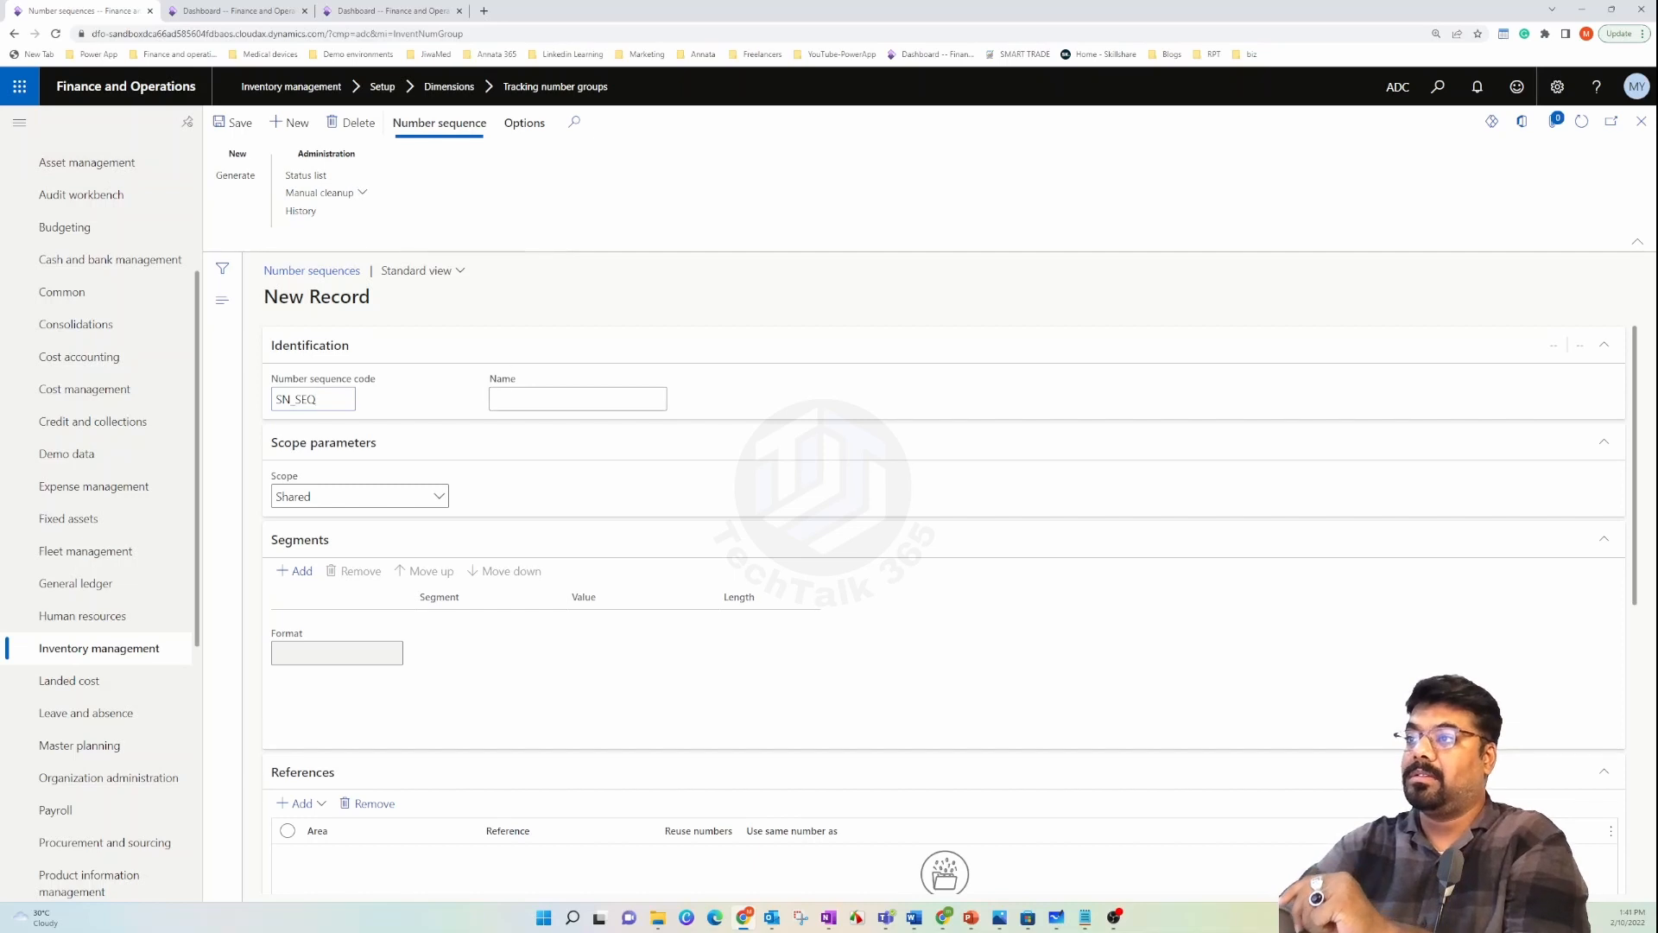
{"action": "left_click", "coordinate": [553, 399]}
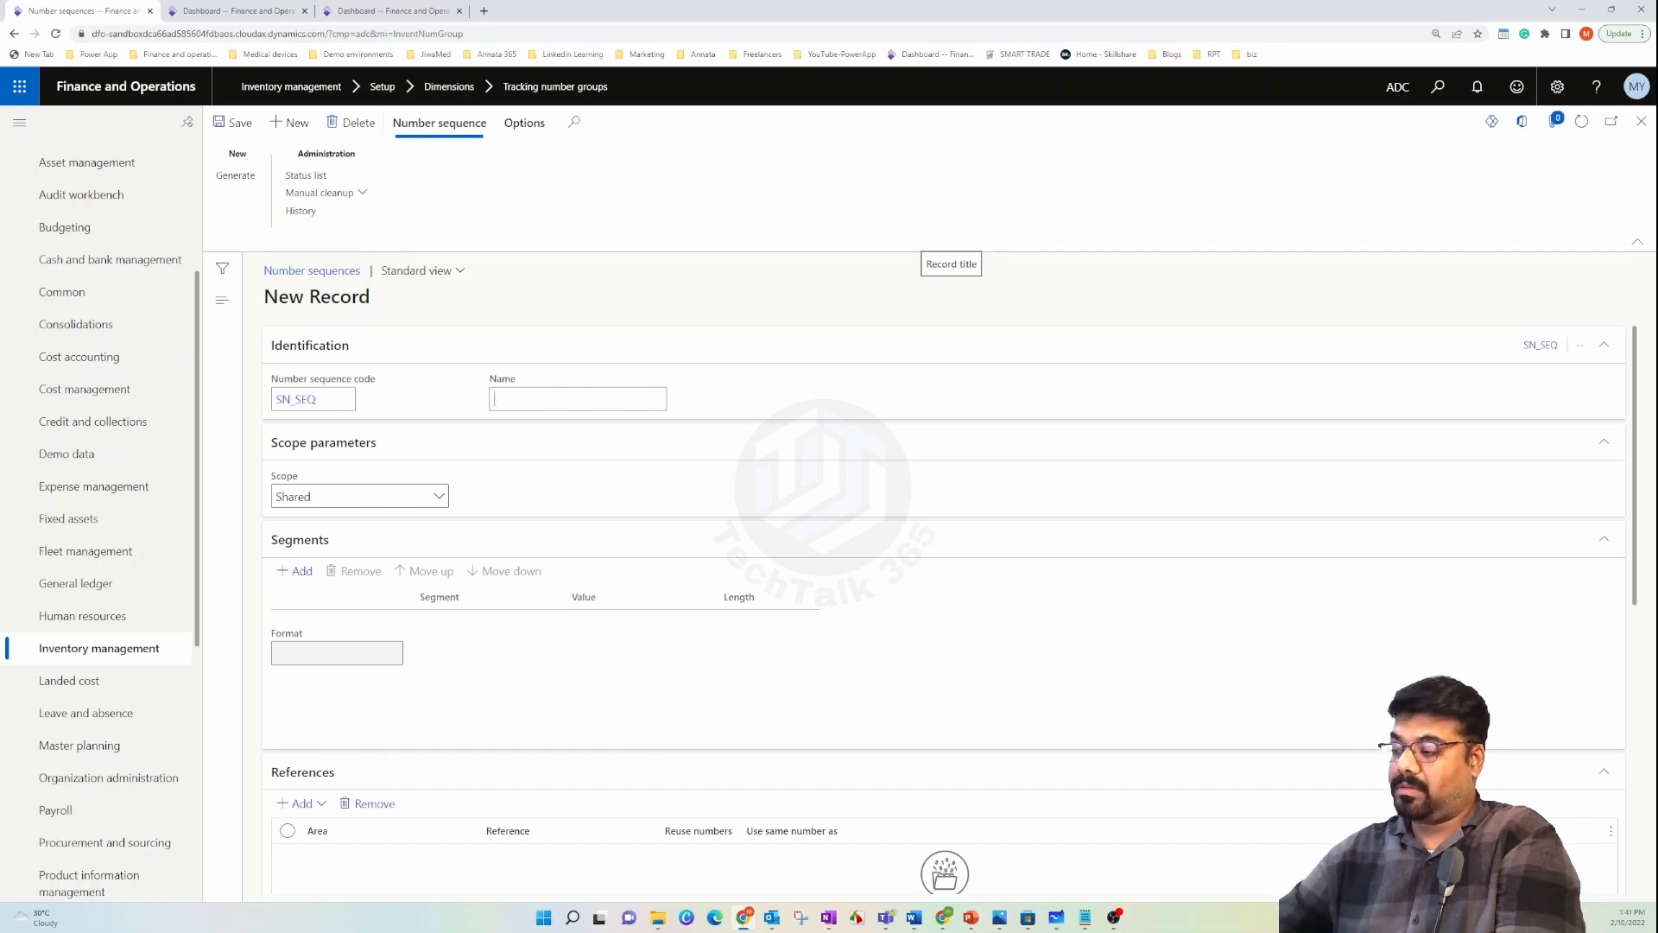
{"action": "type", "text": "Serial N"}
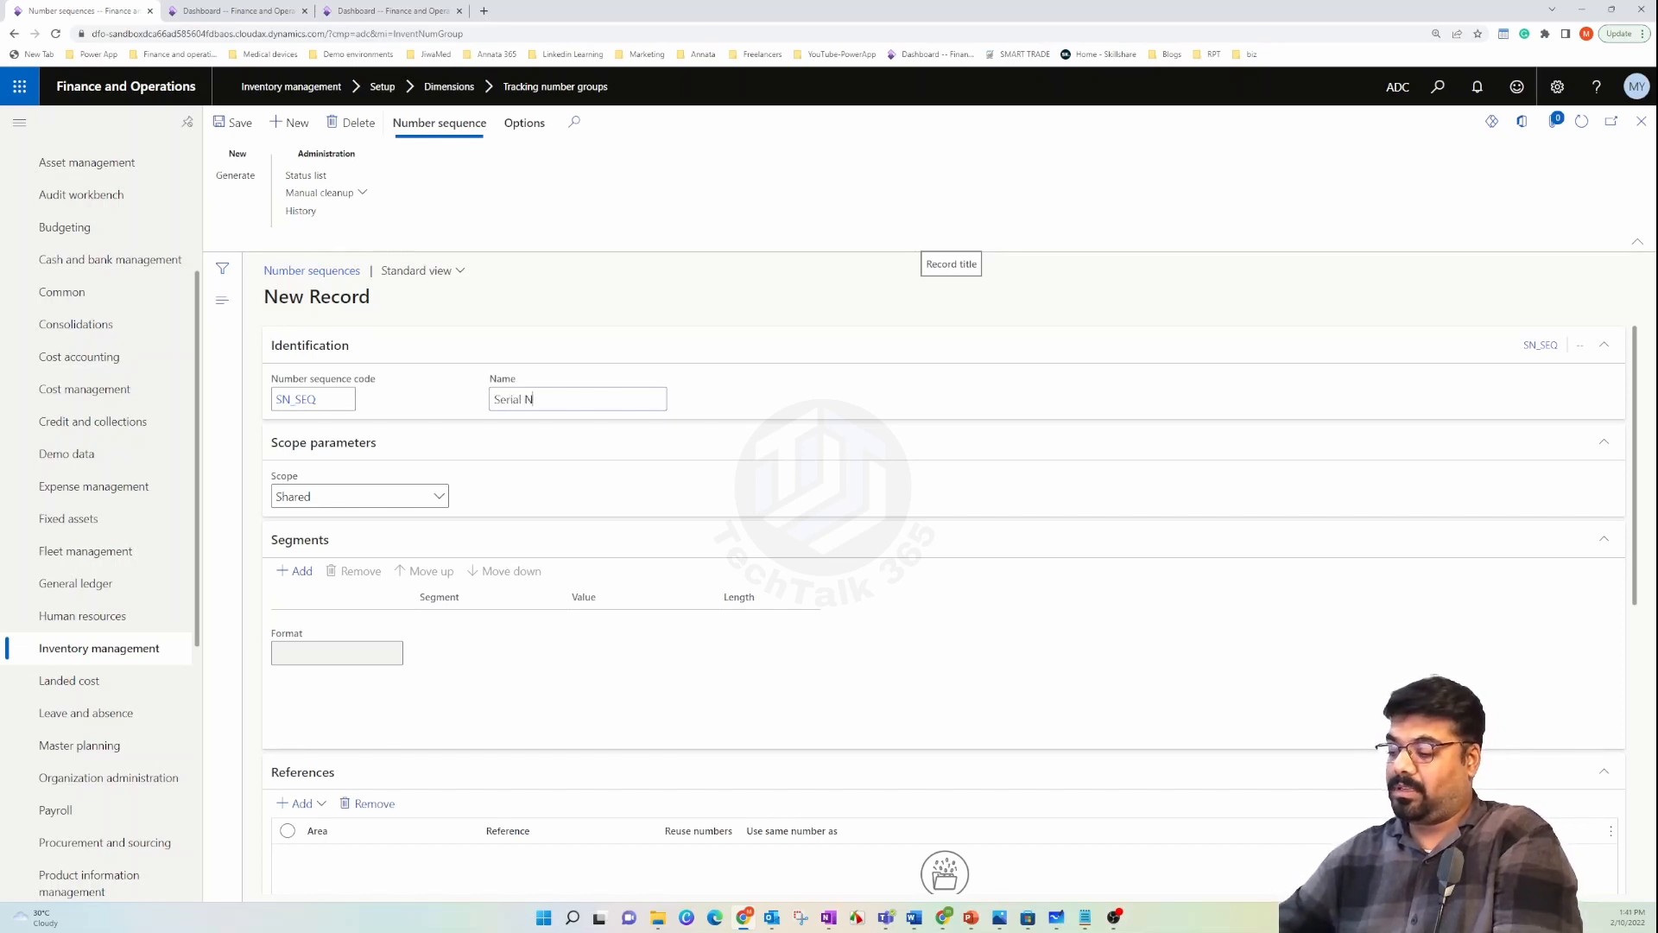
{"action": "type", "text": "um"}
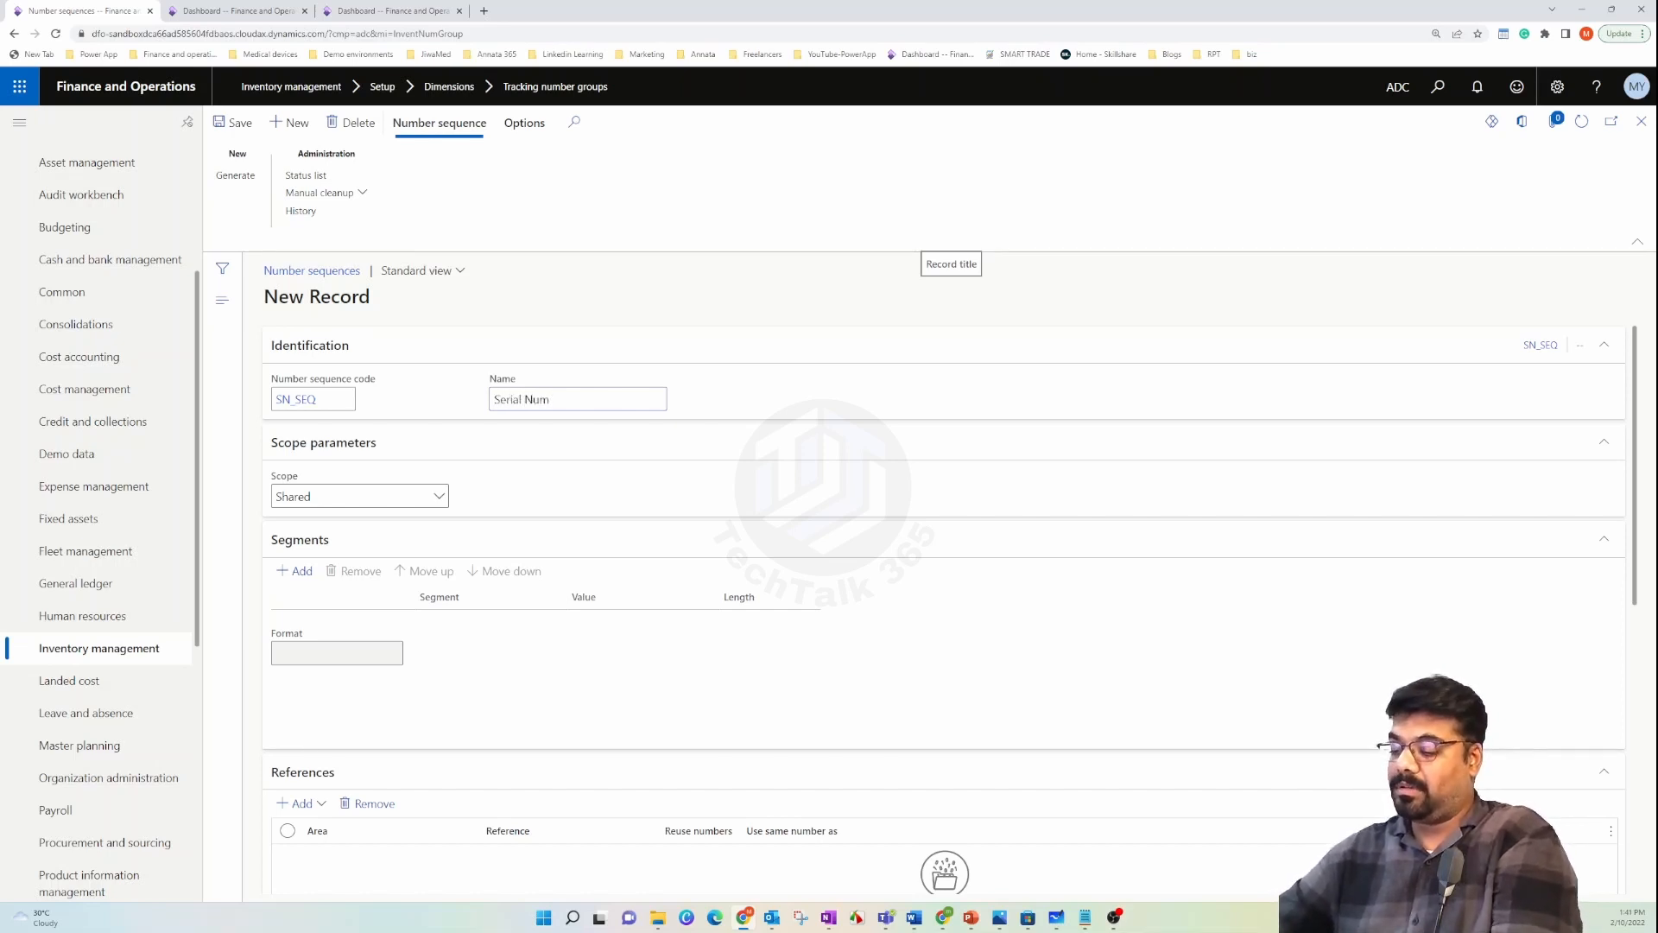
{"action": "type", "text": " Seq"}
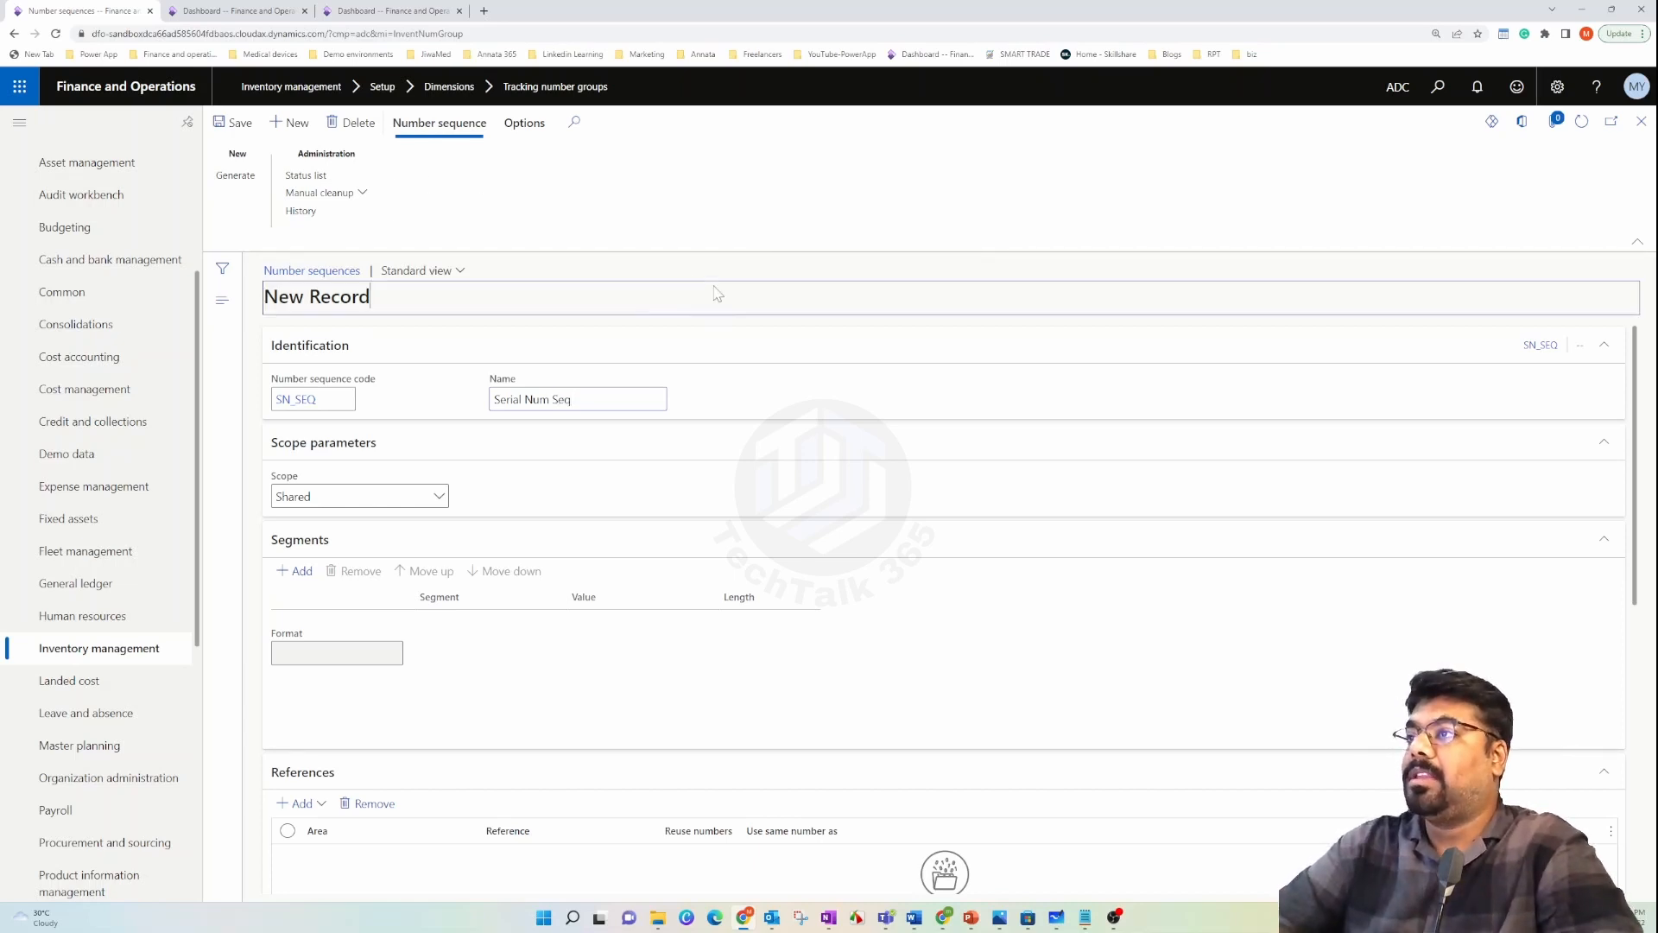
- Set the new sequence's scope to Company and choose ADC as the company
{"action": "left_click", "coordinate": [440, 496]}
{"action": "left_click", "coordinate": [370, 545]}
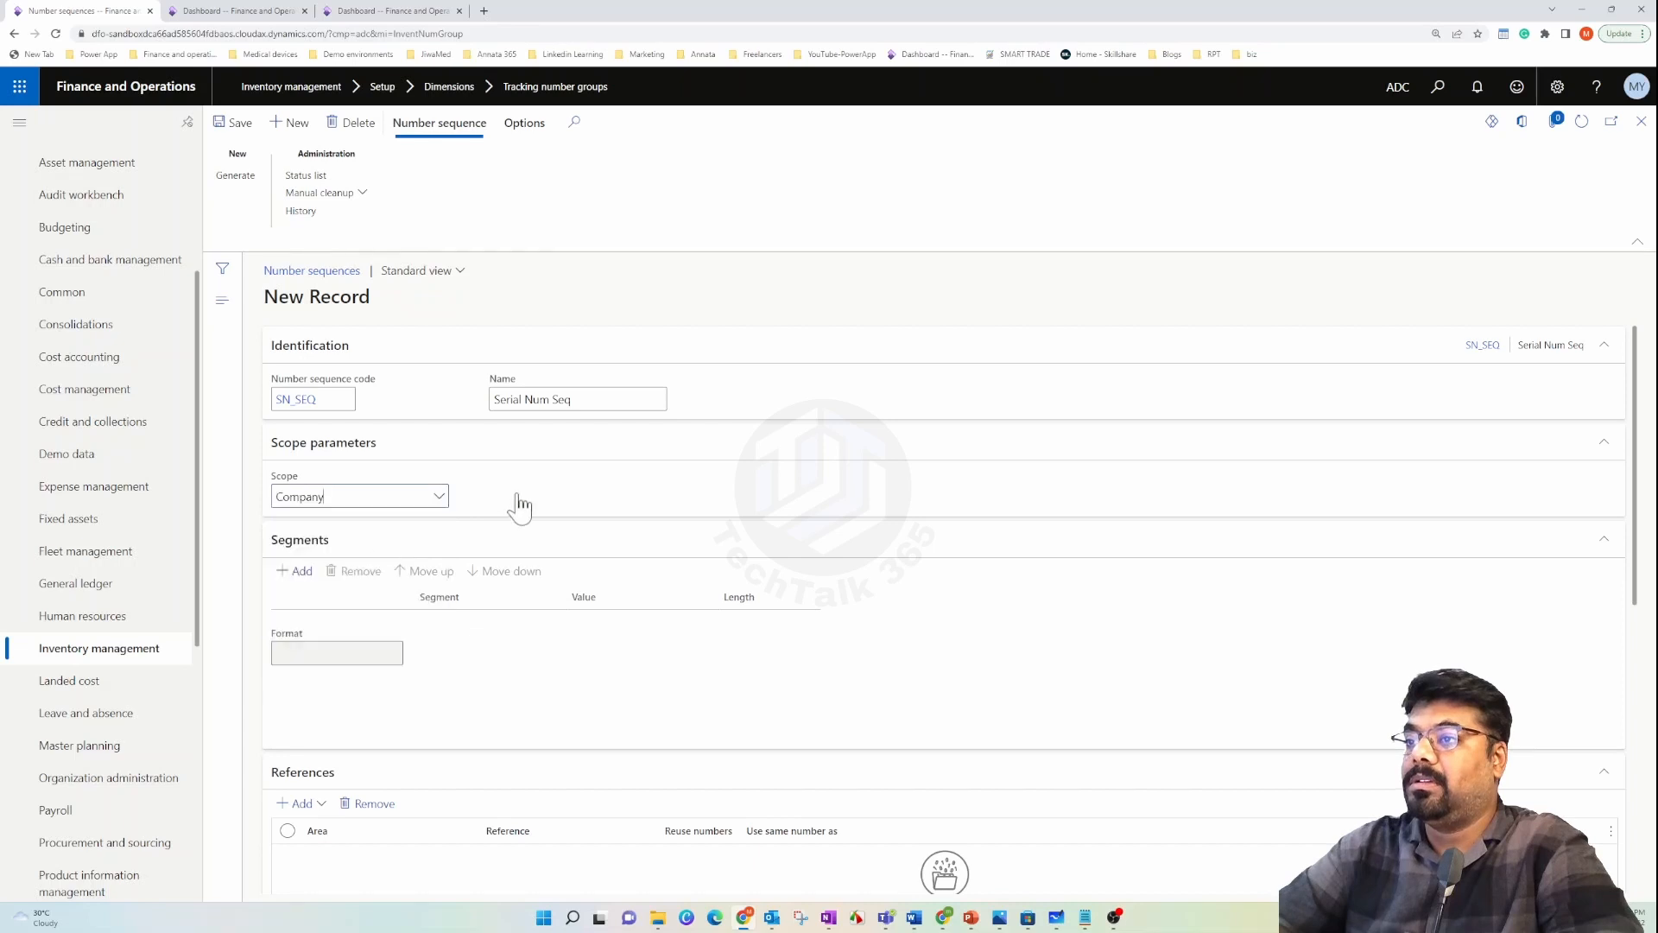
{"action": "left_click", "coordinate": [570, 503]}
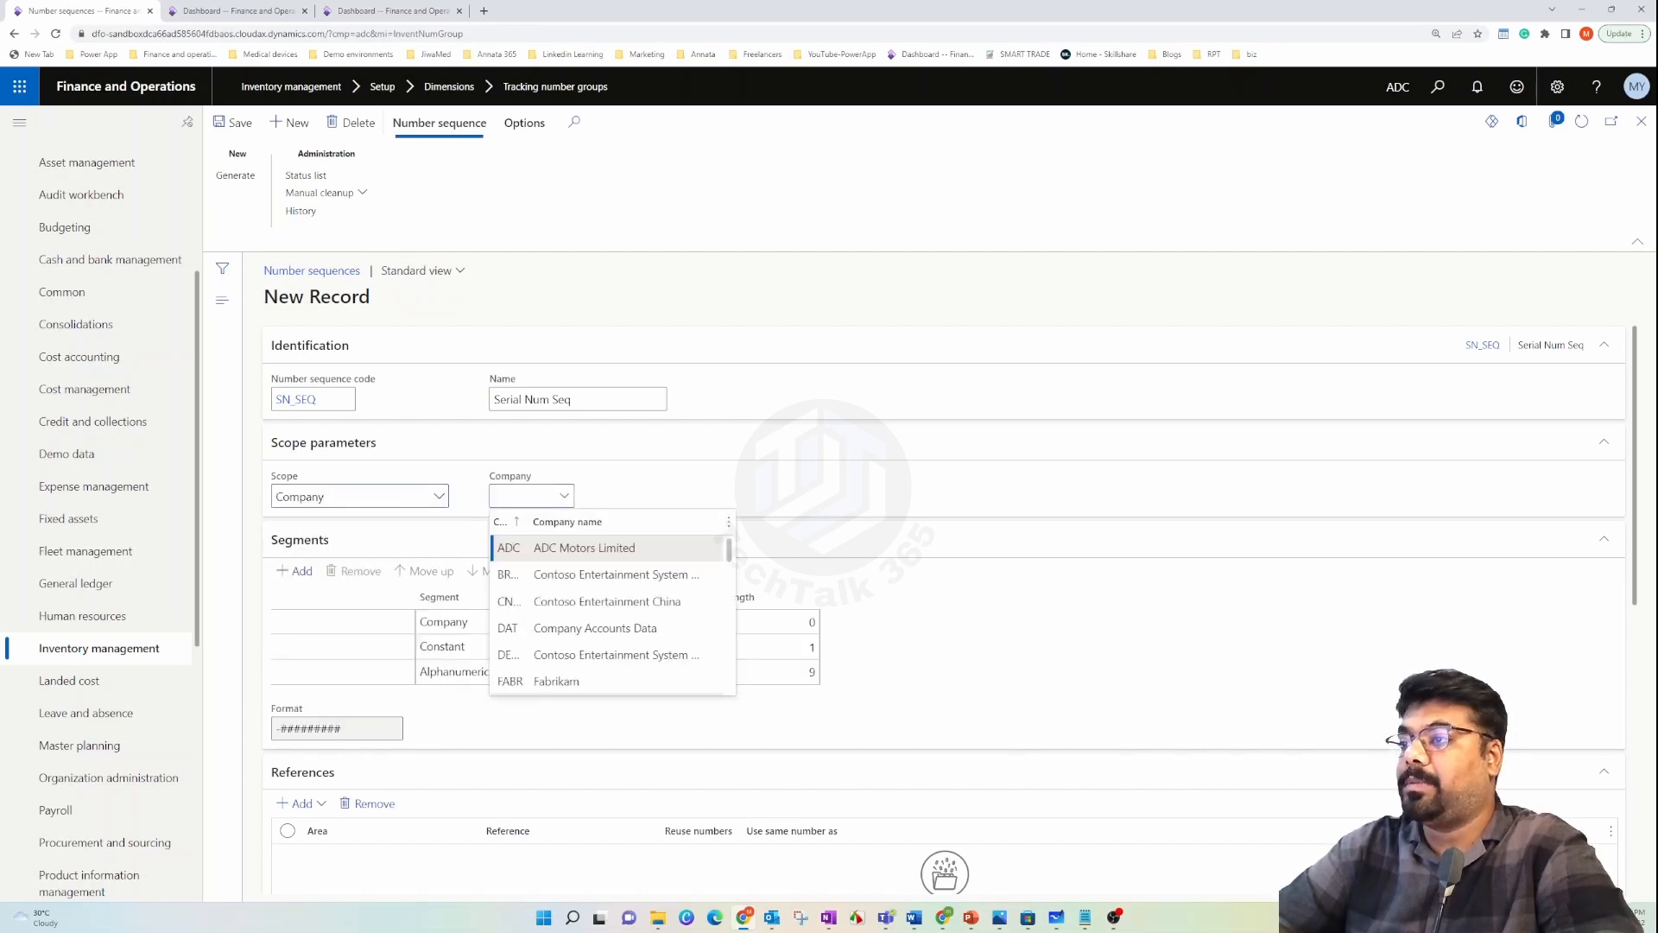
{"action": "left_click", "coordinate": [583, 547]}
- Remove the Company segment from the SN_SEQ number sequence
{"action": "scroll", "coordinate": [429, 548], "scroll_direction": "down", "scroll_amount": 2}
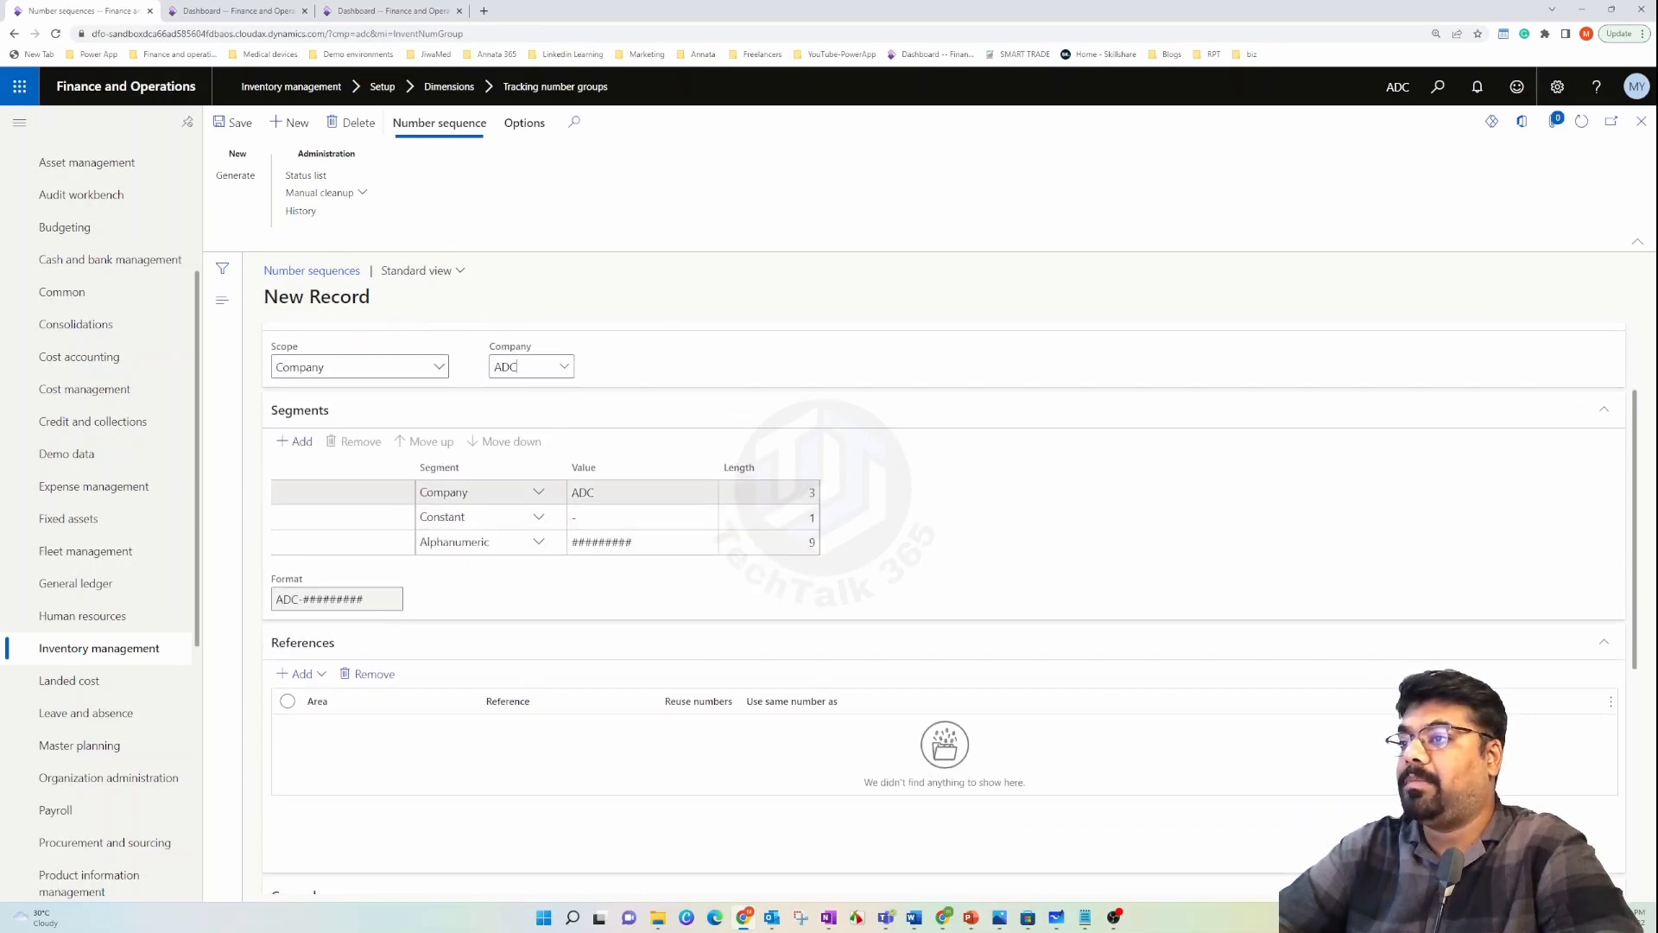
{"action": "left_click", "coordinate": [386, 499]}
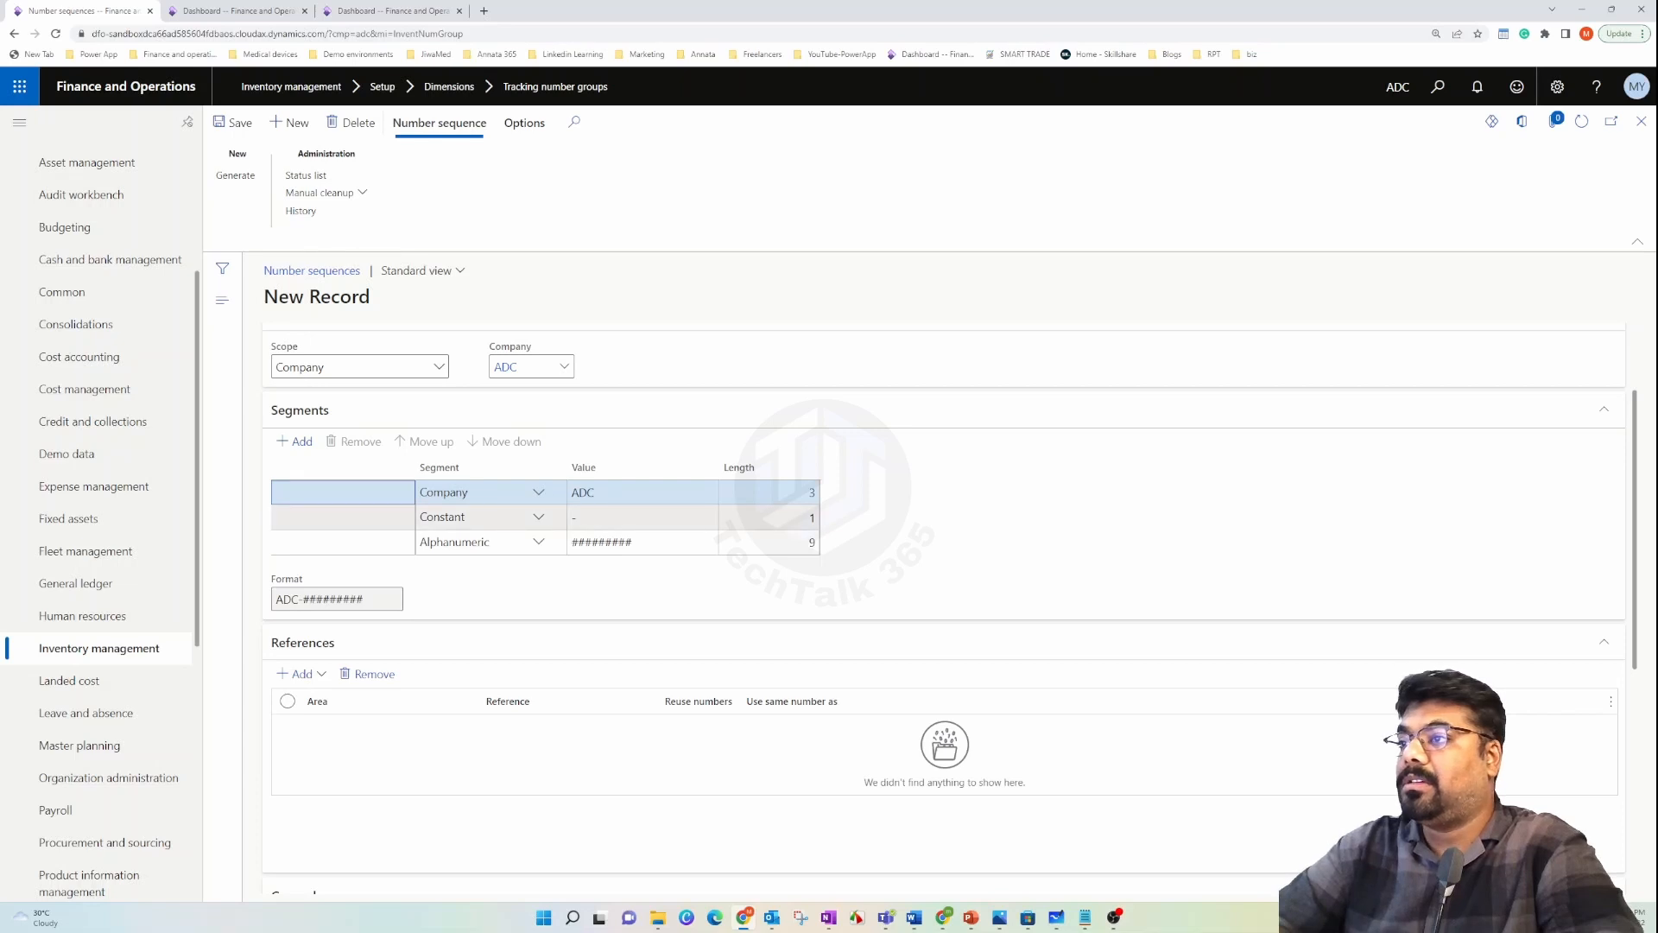
{"action": "left_click", "coordinate": [594, 492]}
{"action": "left_click", "coordinate": [356, 441]}
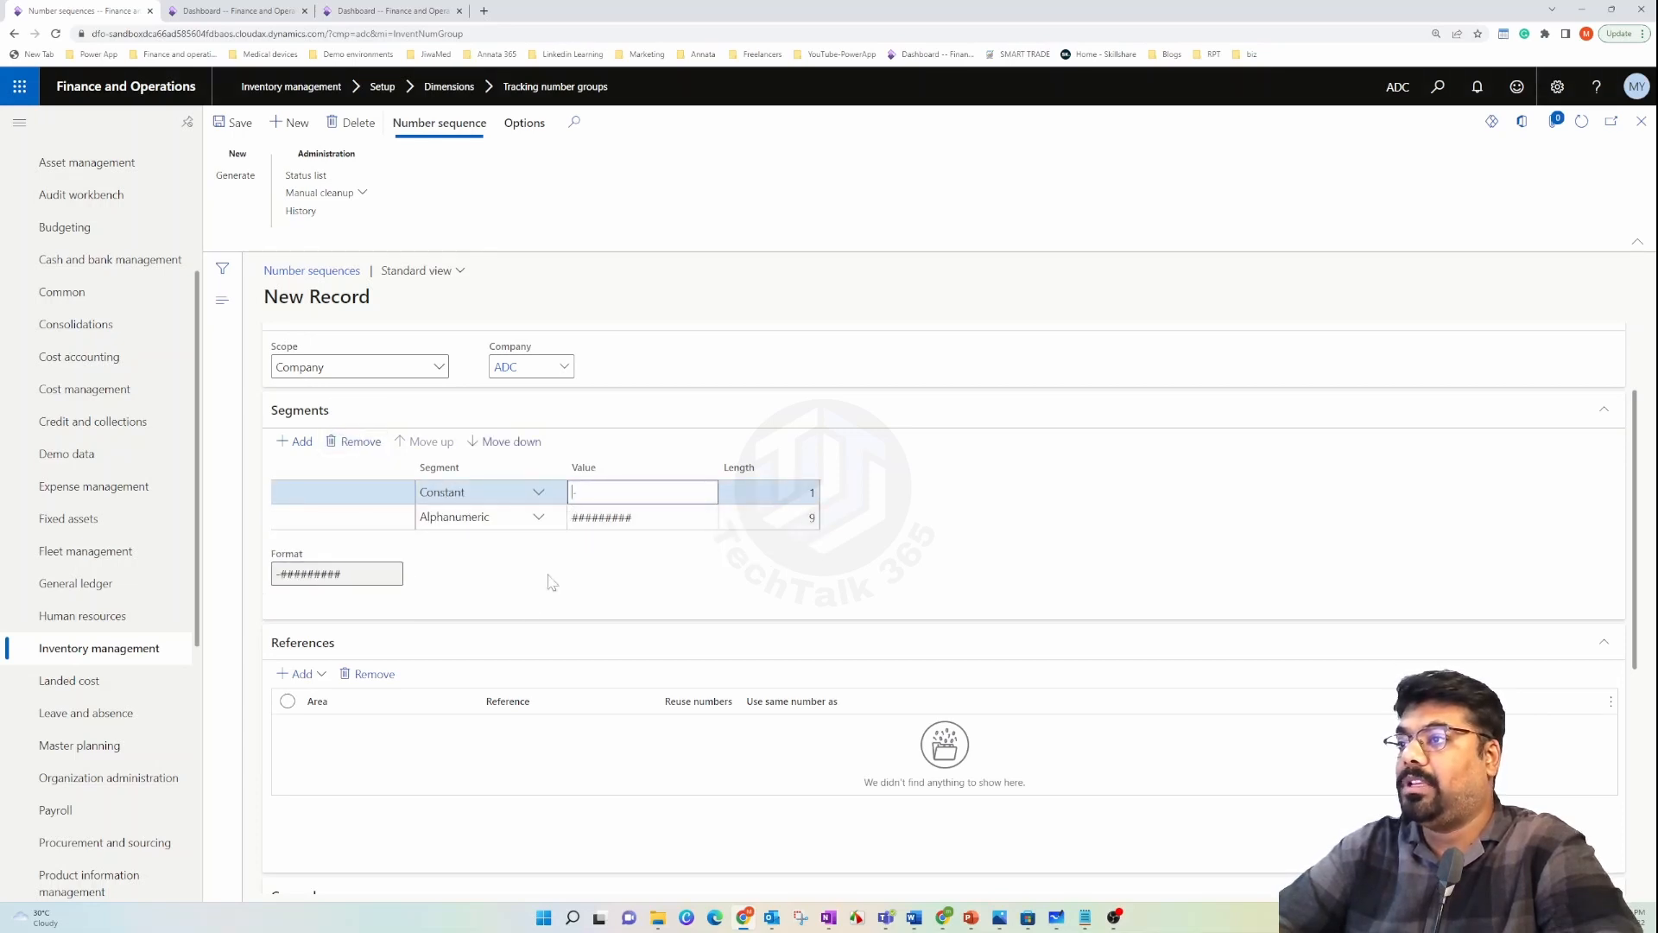
- Set the Constant segment's value to SN- and shorten the Alphanumeric segment to ####
{"action": "type", "text": "S"}
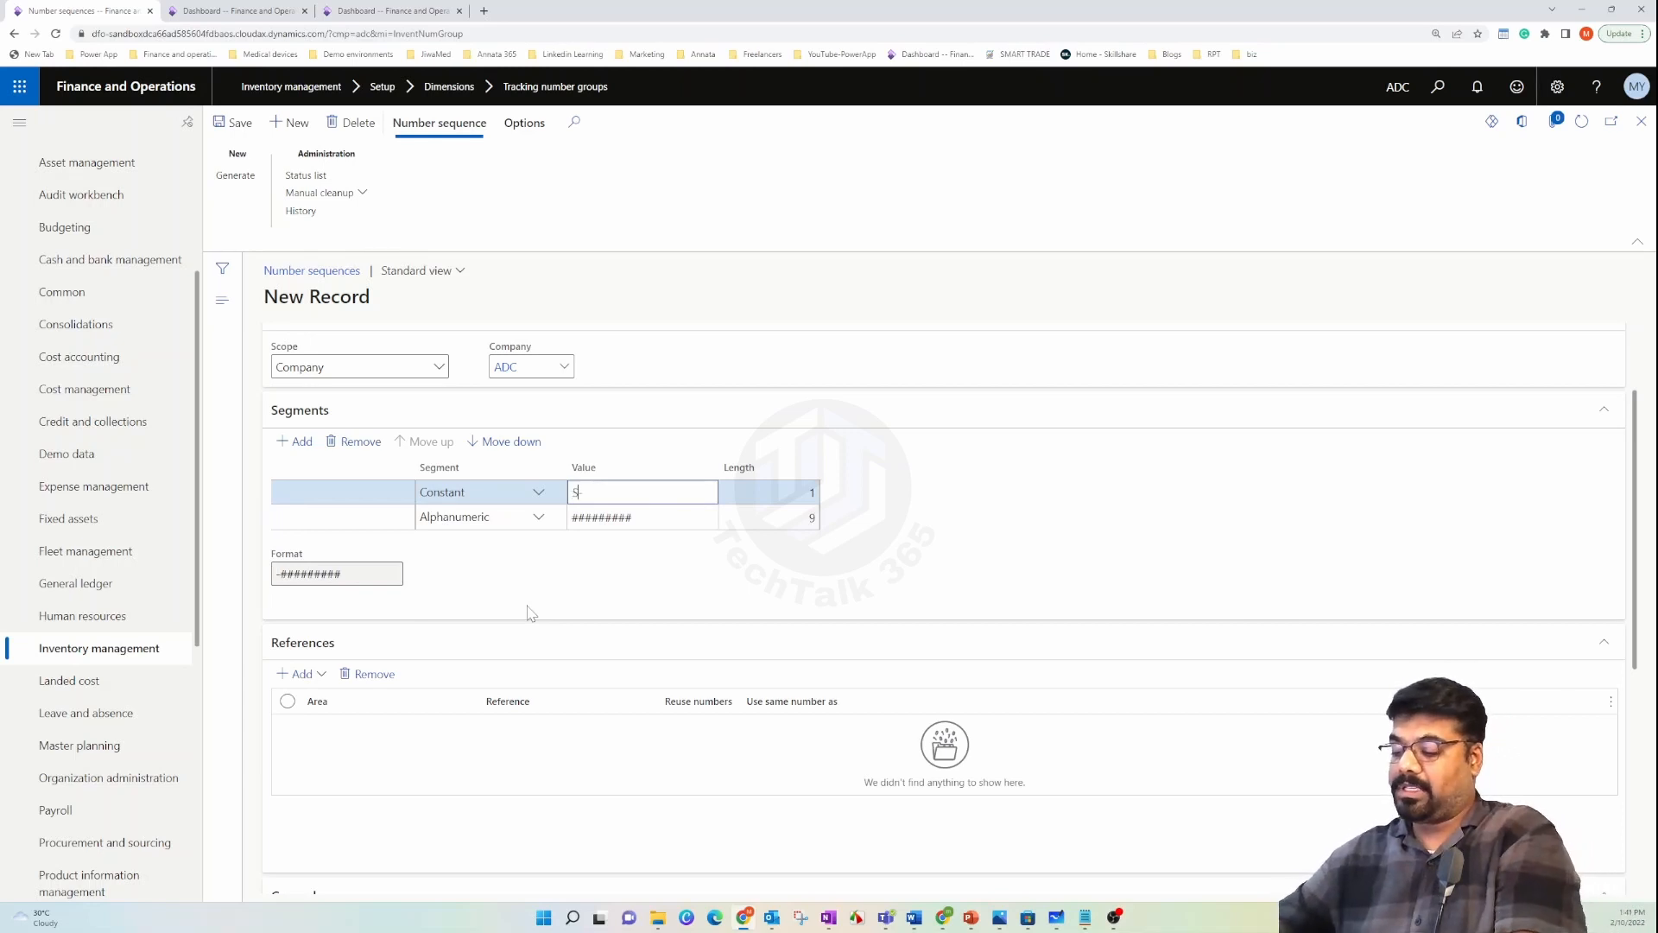
{"action": "type", "text": "N-"}
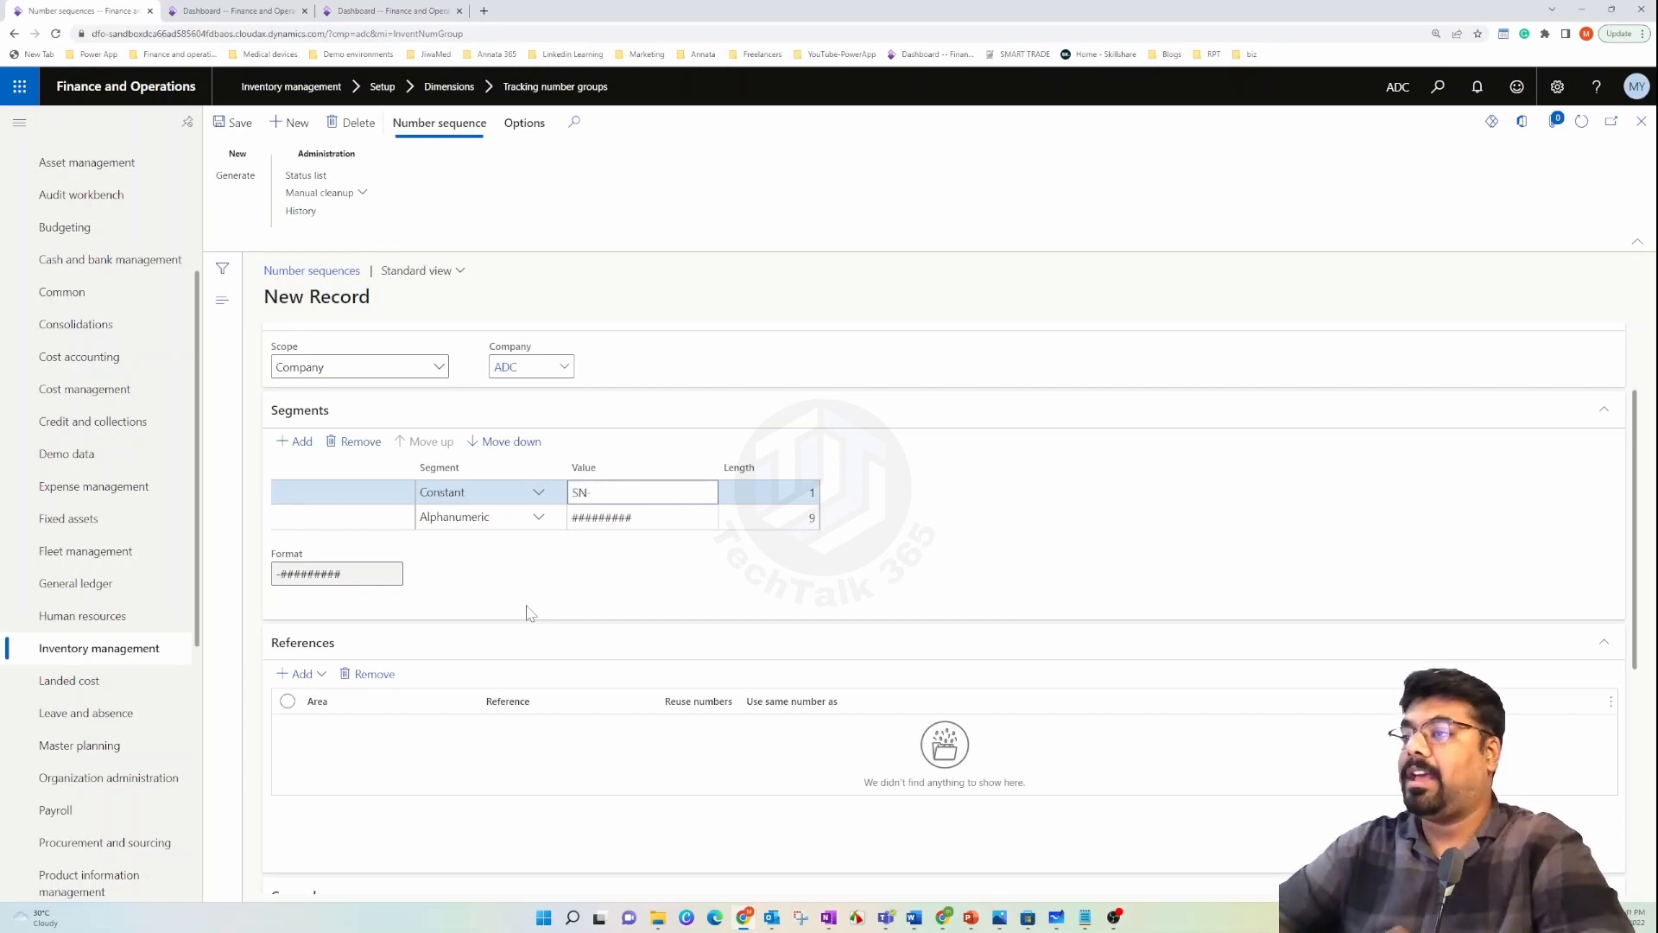
{"action": "key", "text": "Down"}
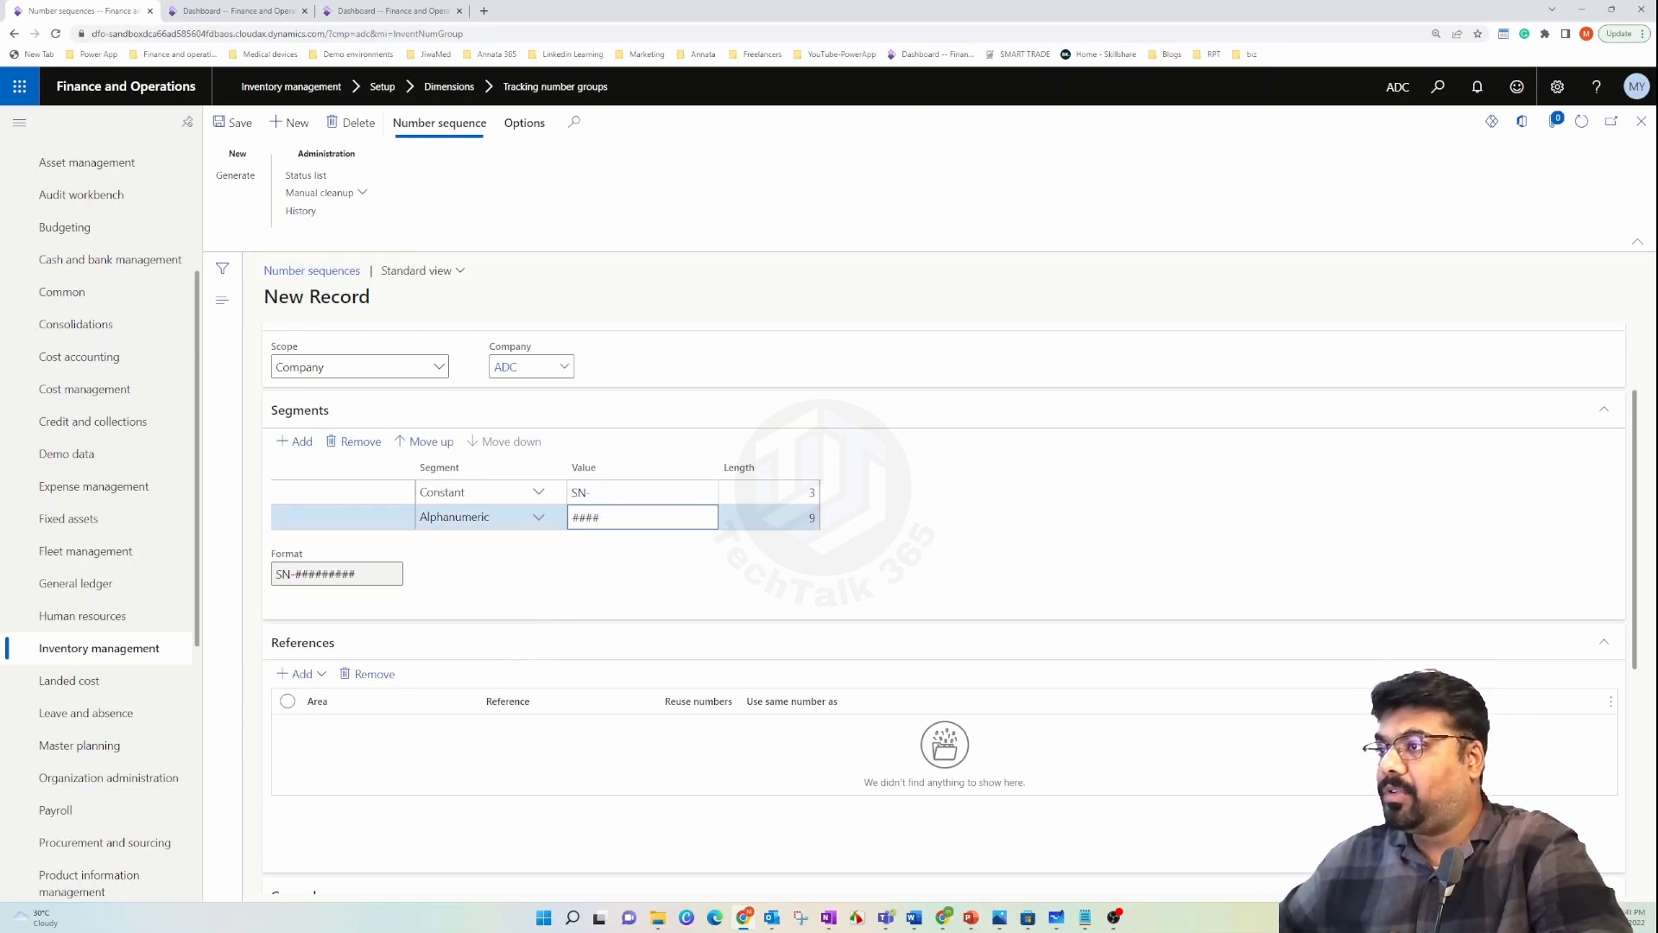
{"action": "left_click", "coordinate": [781, 597]}
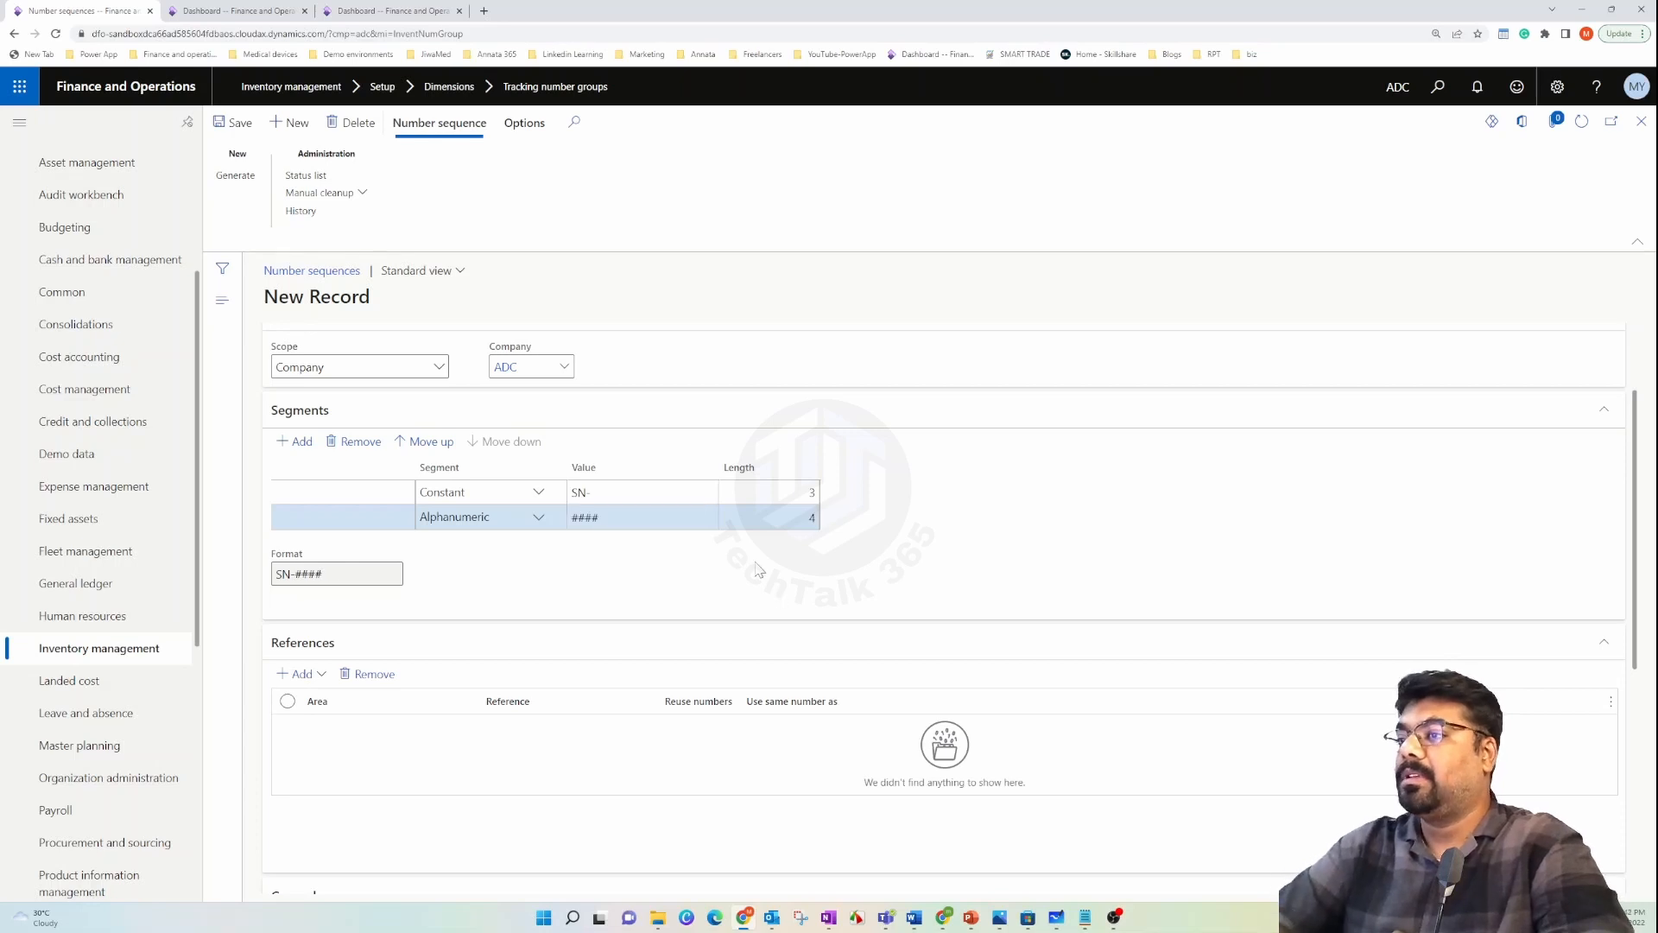
- Set the sequence's largest number to 9999 and make the numbering continuous
{"action": "scroll", "coordinate": [759, 569], "scroll_direction": "down", "scroll_amount": 5}
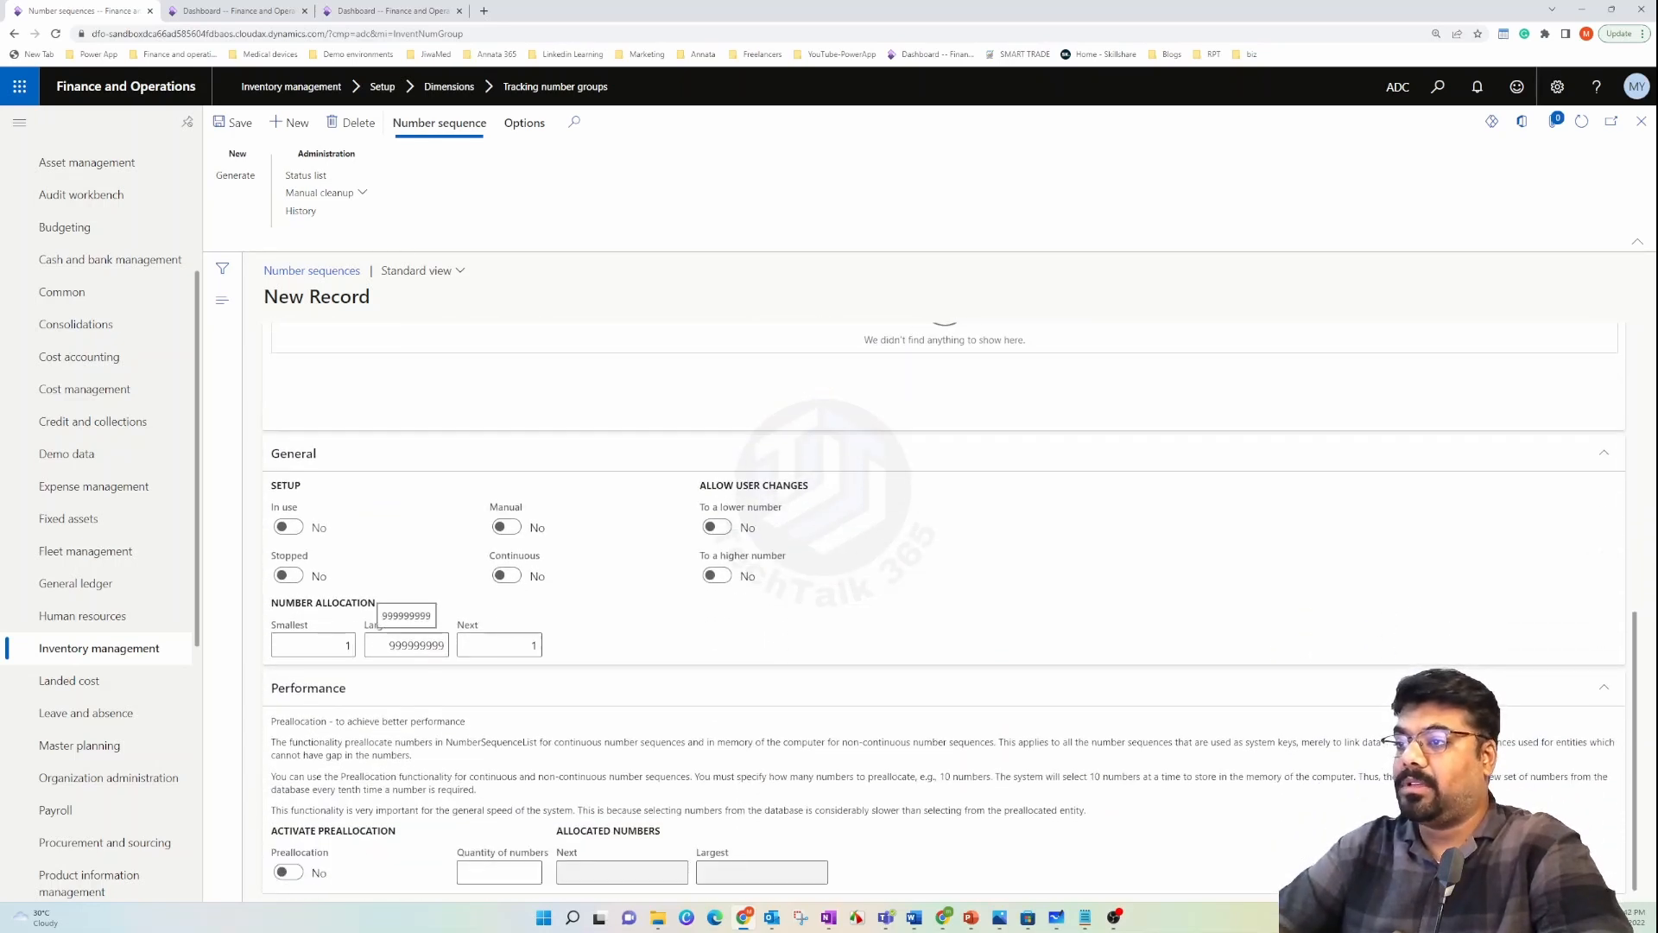
{"action": "left_click", "coordinate": [443, 645]}
{"action": "key", "text": "BackSpace"}
{"action": "key", "text": "BackSpace"}
{"action": "key", "text": "BackSpace"}
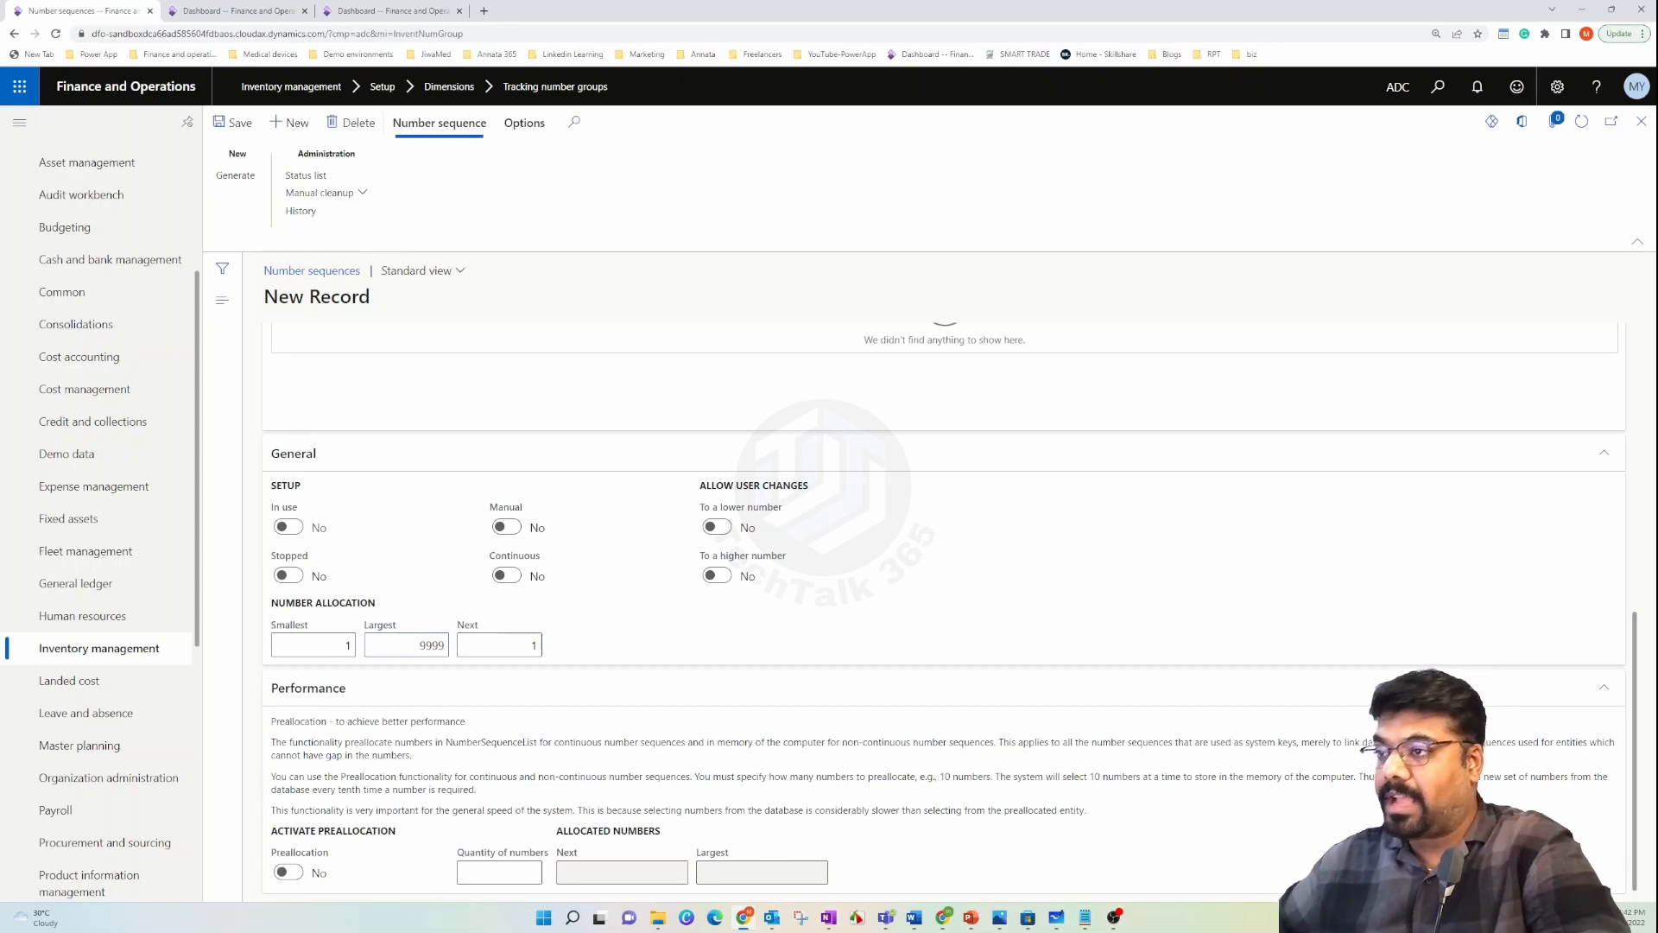
{"action": "left_click", "coordinate": [508, 576]}
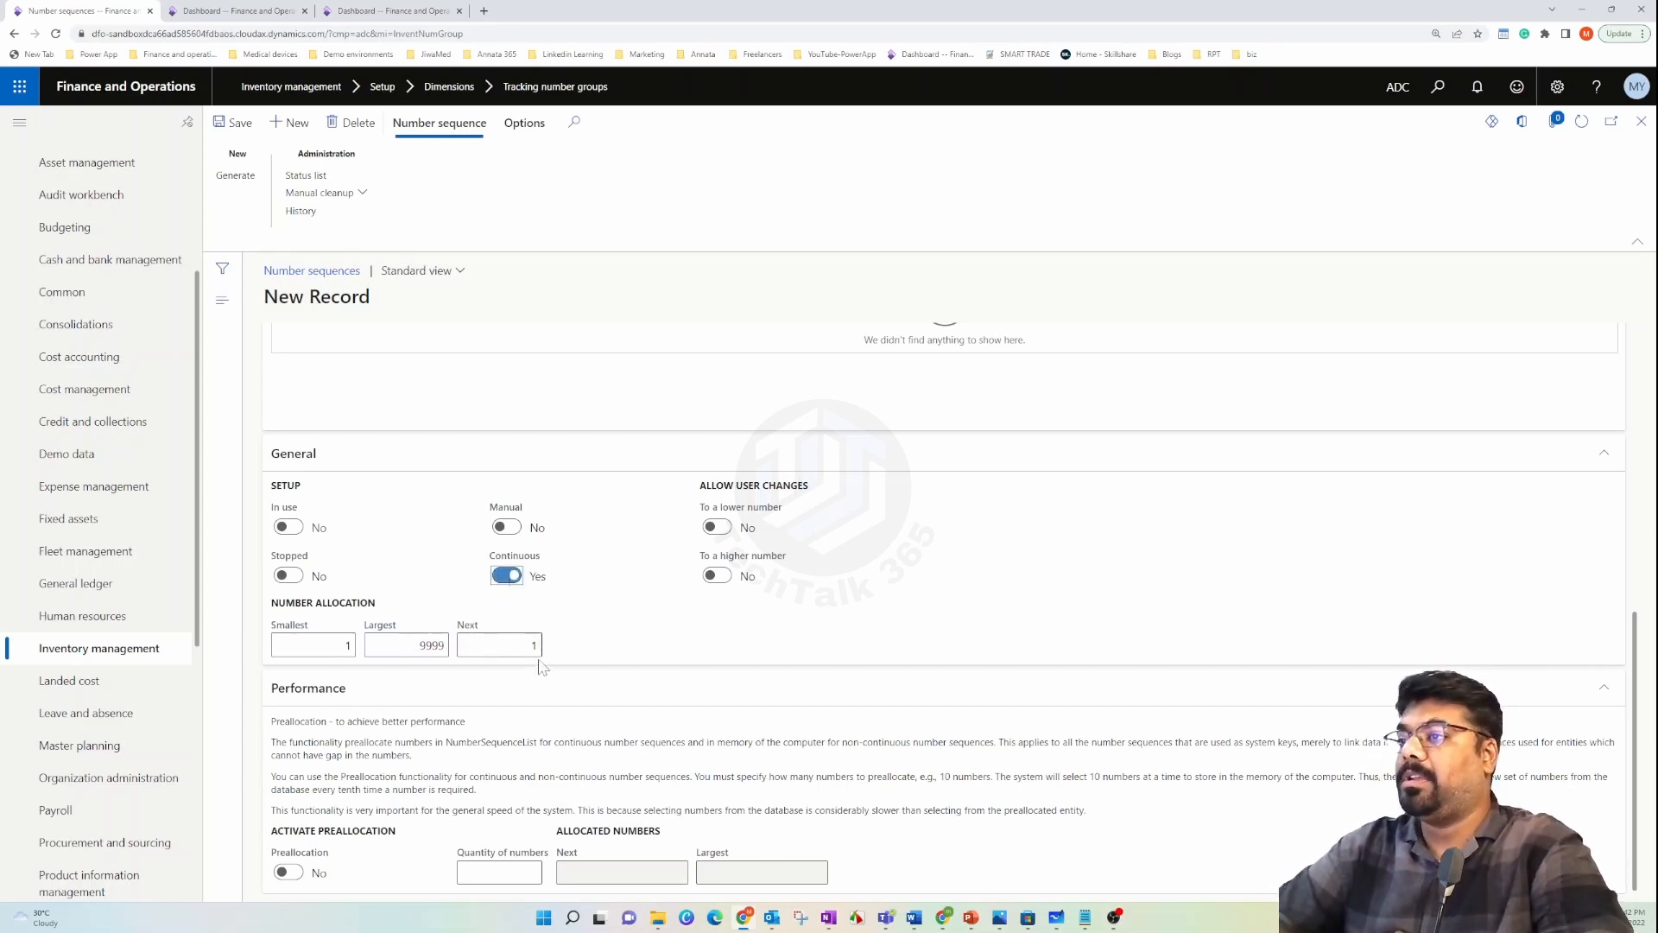
- Save the number sequence and copy its code SN_SEQ
{"action": "scroll", "coordinate": [557, 633], "scroll_direction": "up", "scroll_amount": 5}
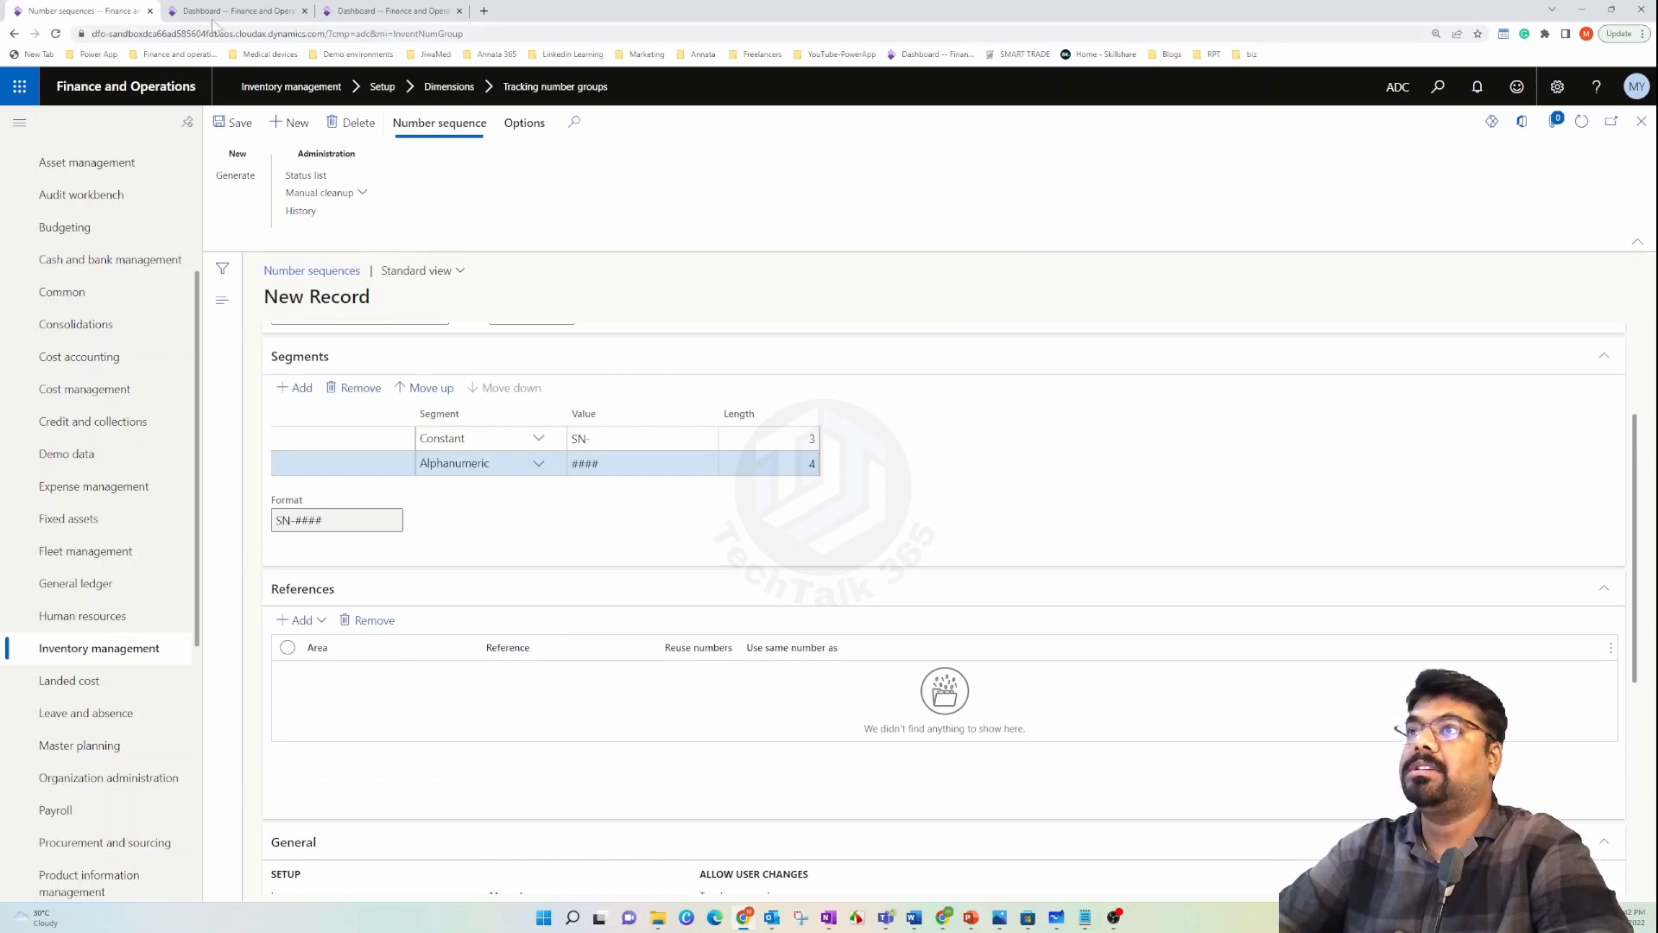
{"action": "left_click", "coordinate": [231, 121]}
{"action": "scroll", "coordinate": [593, 510], "scroll_direction": "up", "scroll_amount": 5}
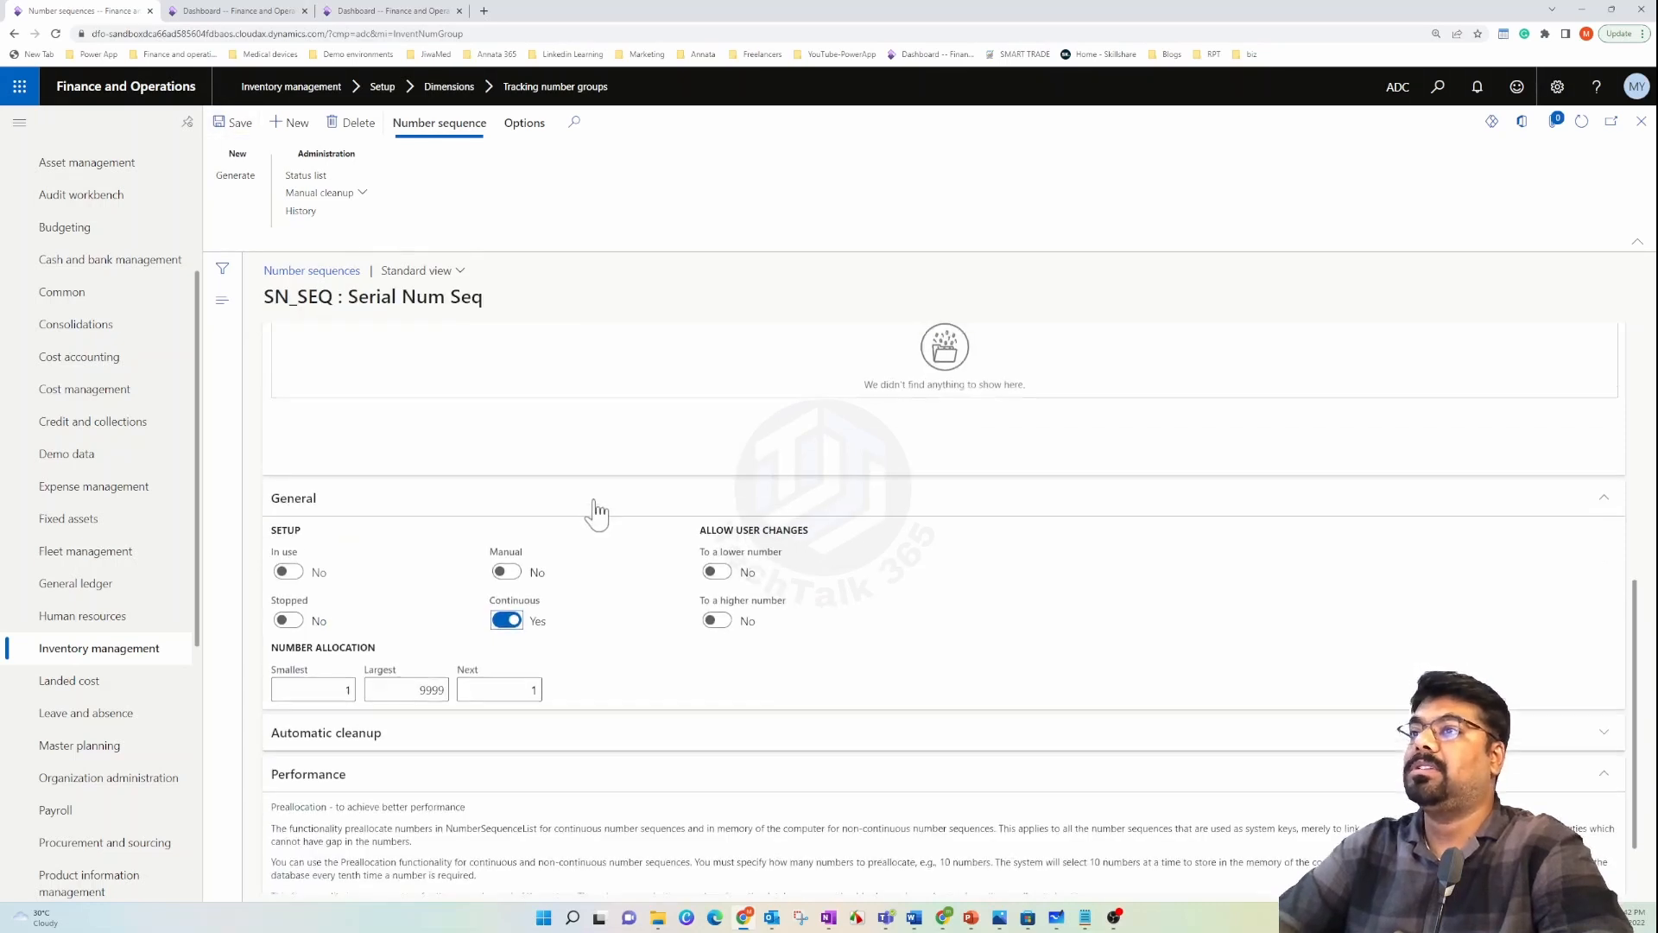
{"action": "left_click_drag", "start_coordinate": [337, 411], "coordinate": [259, 410]}
{"action": "key", "text": "ctrl+c"}
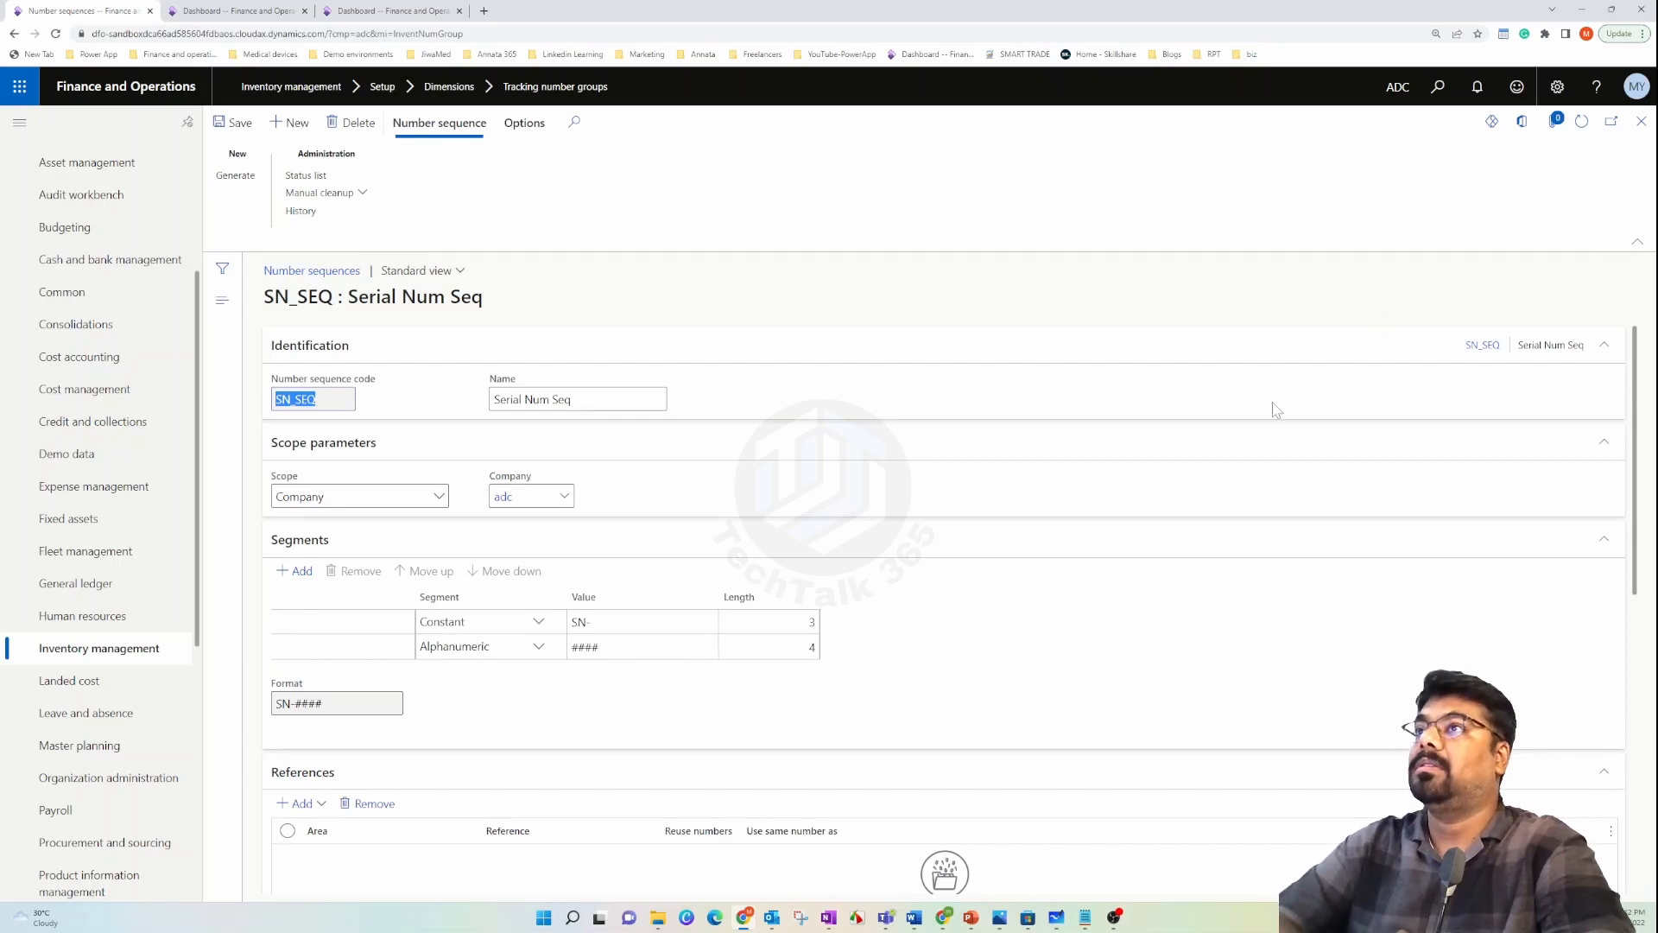
- Return to the tracking number groups and assign SN_SEQ as the number sequence code of SN_Auto
{"action": "left_click", "coordinate": [1641, 122]}
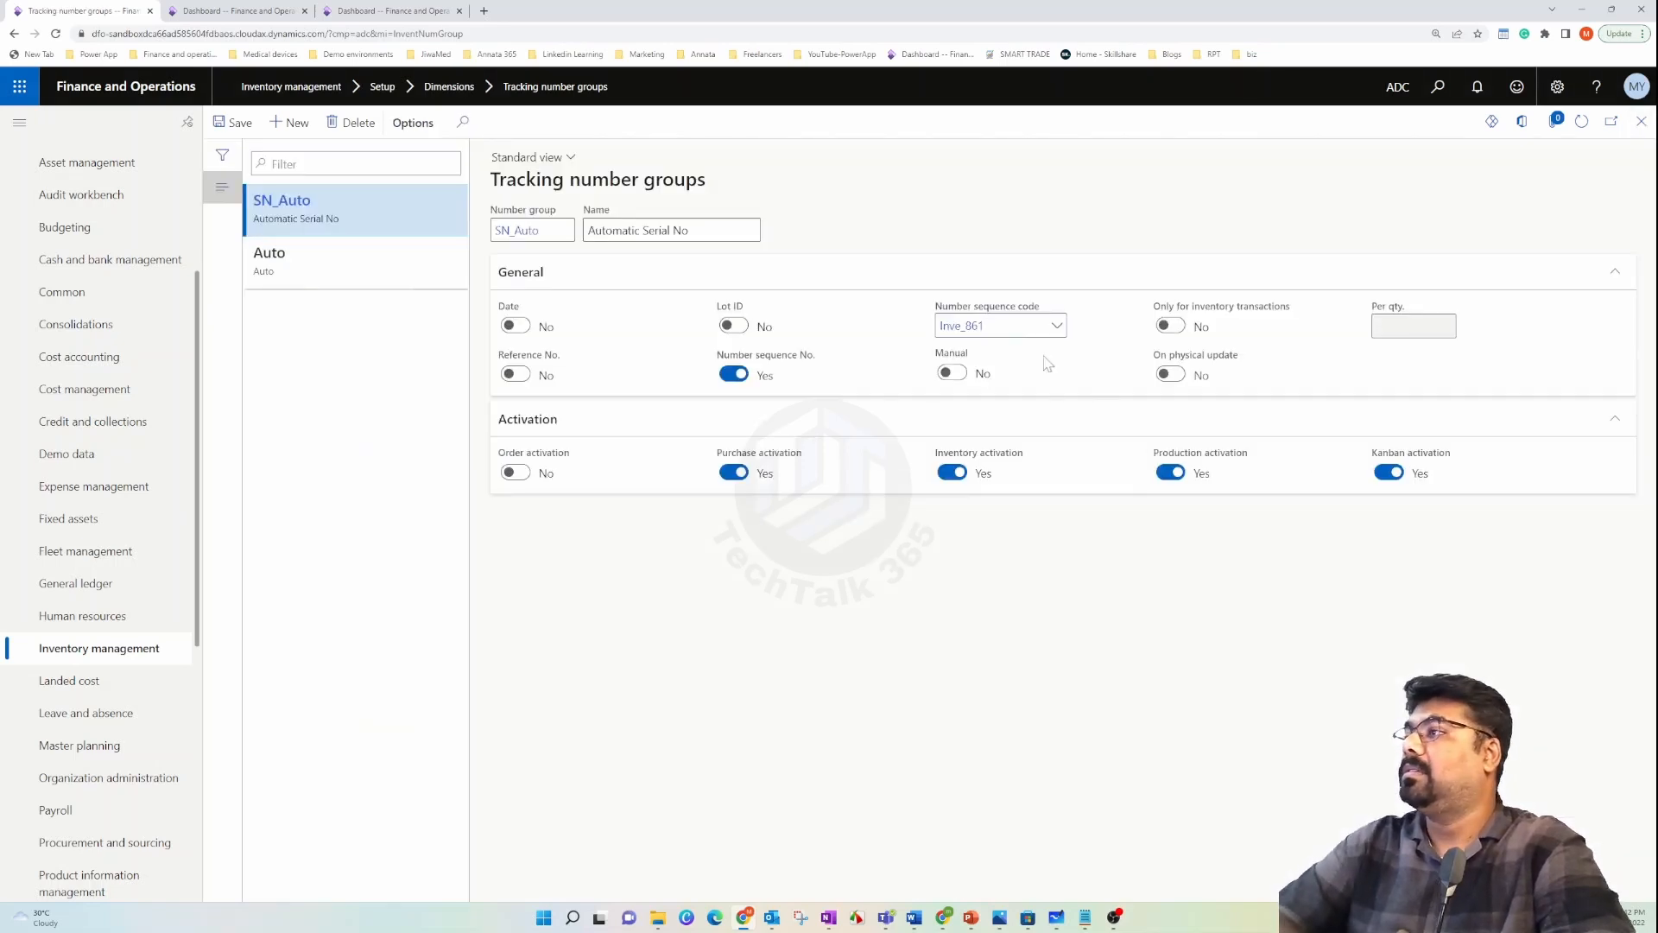
{"action": "left_click_drag", "start_coordinate": [1037, 327], "coordinate": [659, 337]}
{"action": "key", "text": "BackSpace"}
{"action": "key", "text": "ctrl+v"}
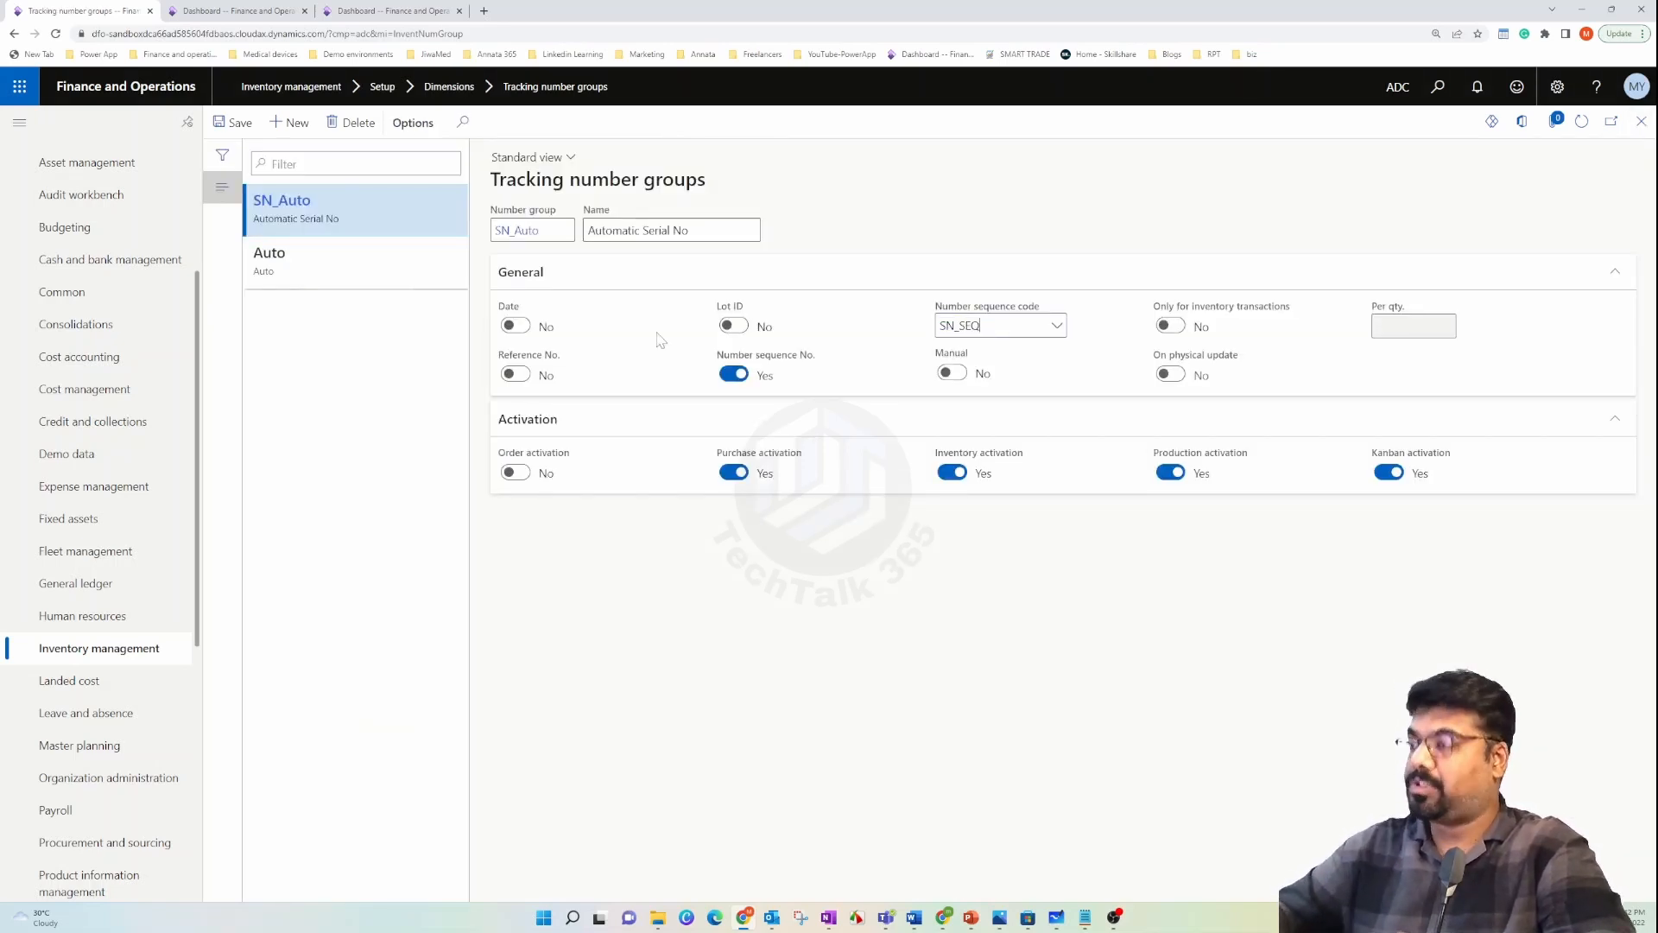
{"action": "left_click", "coordinate": [1056, 326]}
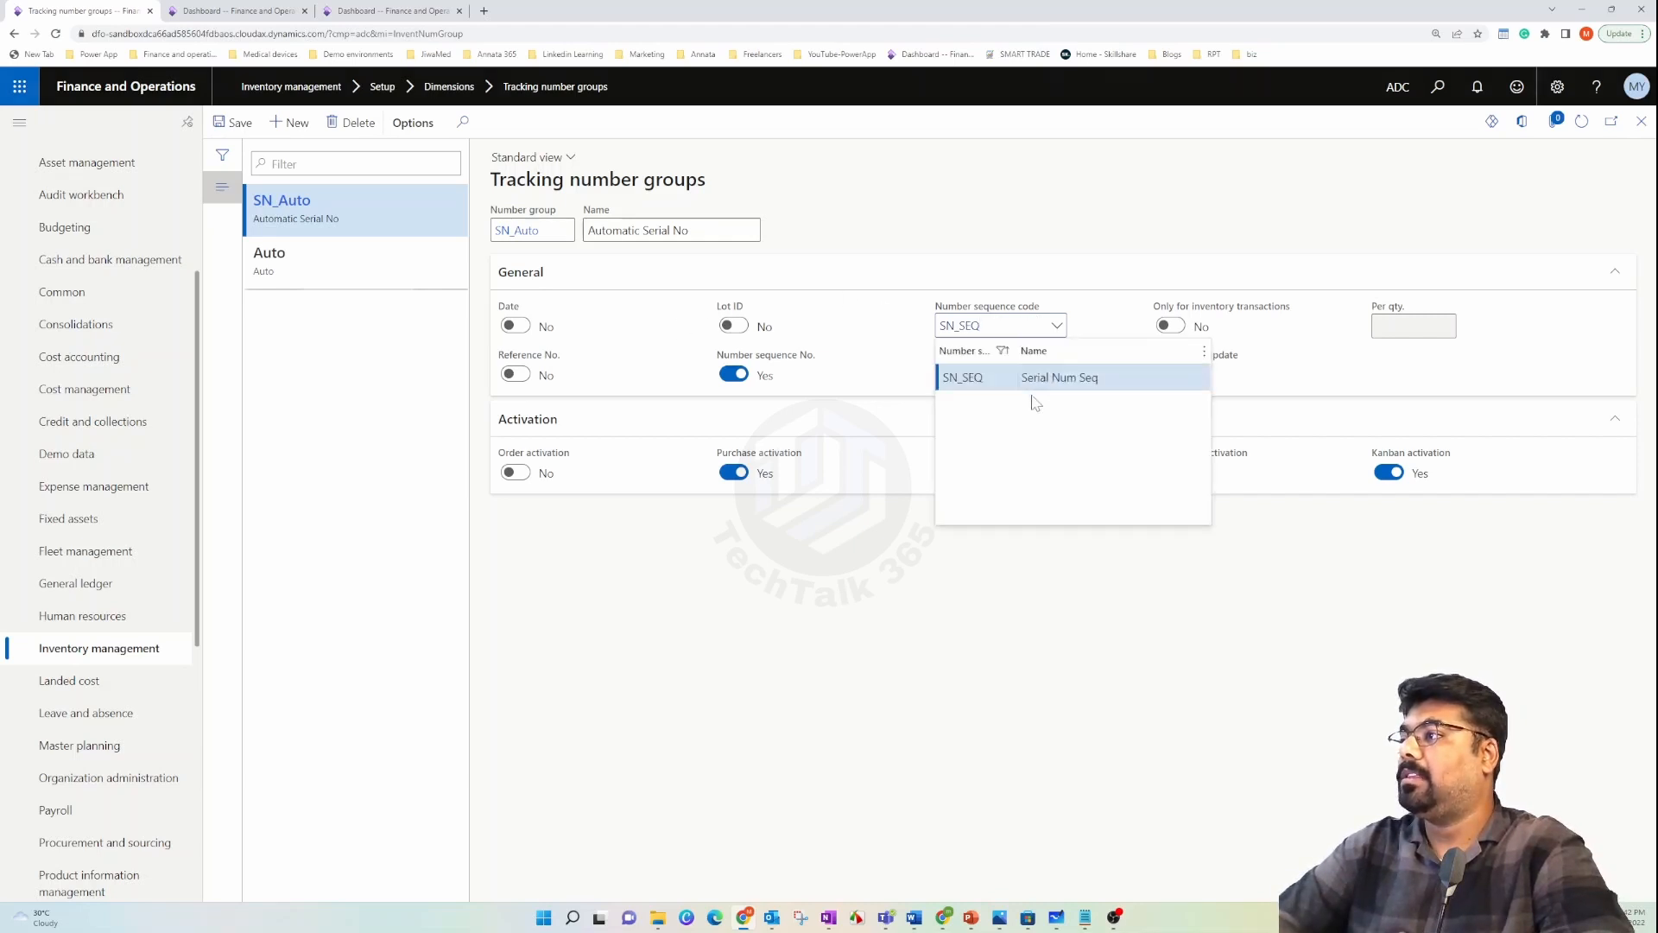
{"action": "left_click", "coordinate": [1047, 380]}
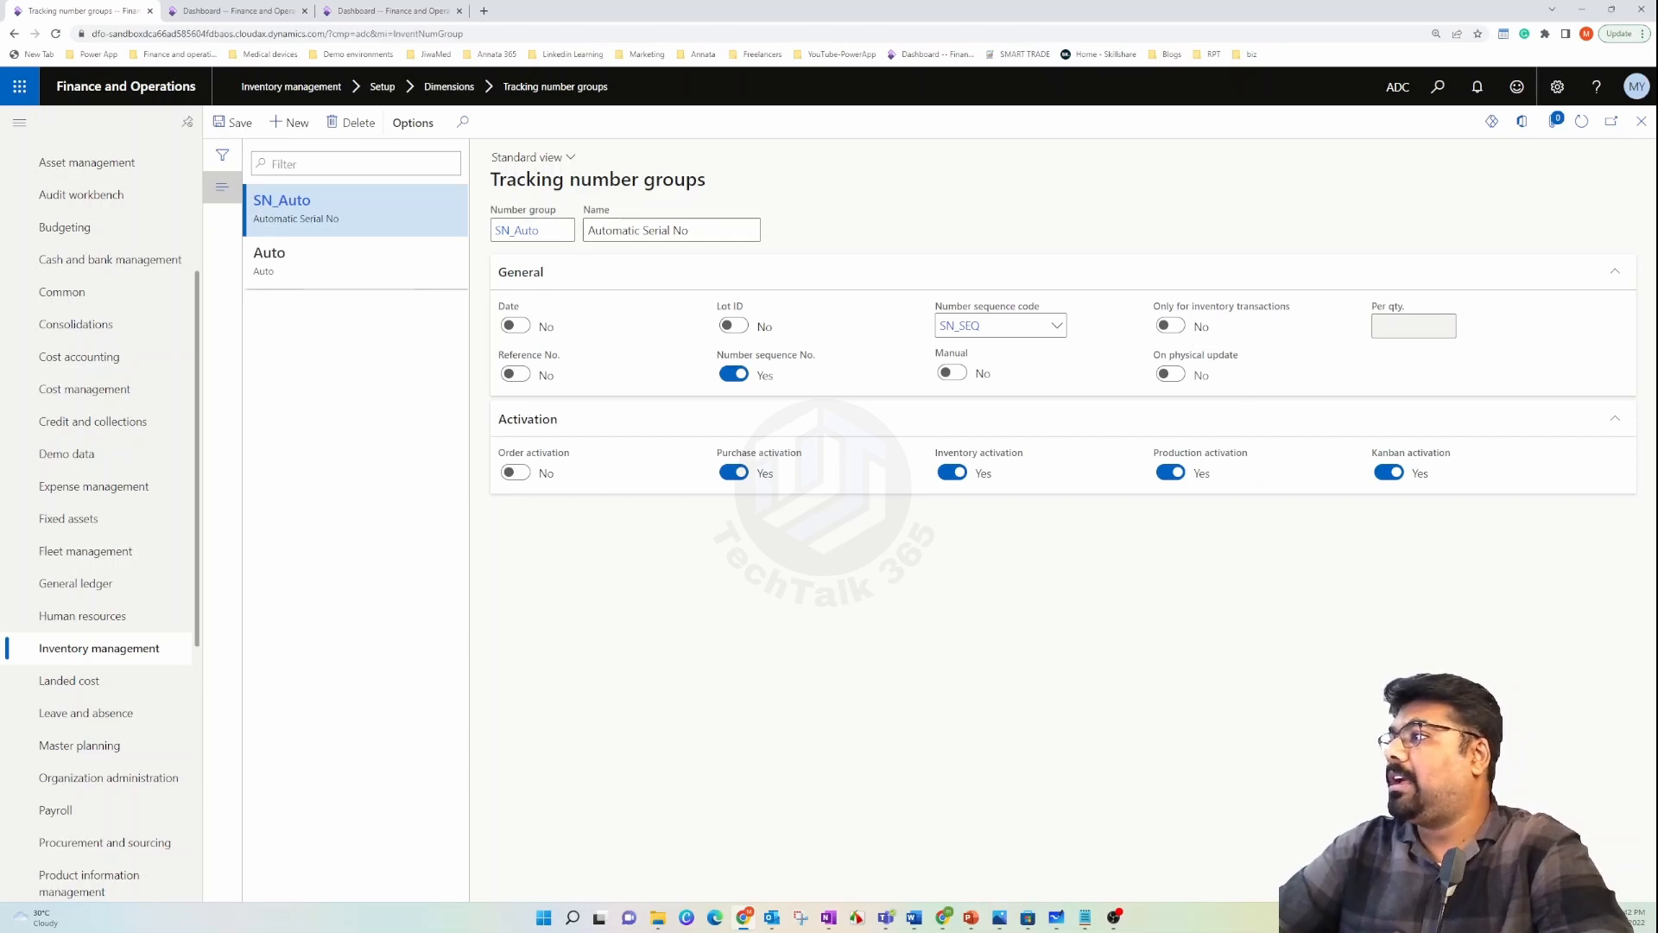
- Enable Only for inventory transactions for SN_Auto, save the group and copy its number group code
{"action": "left_click", "coordinate": [1172, 326]}
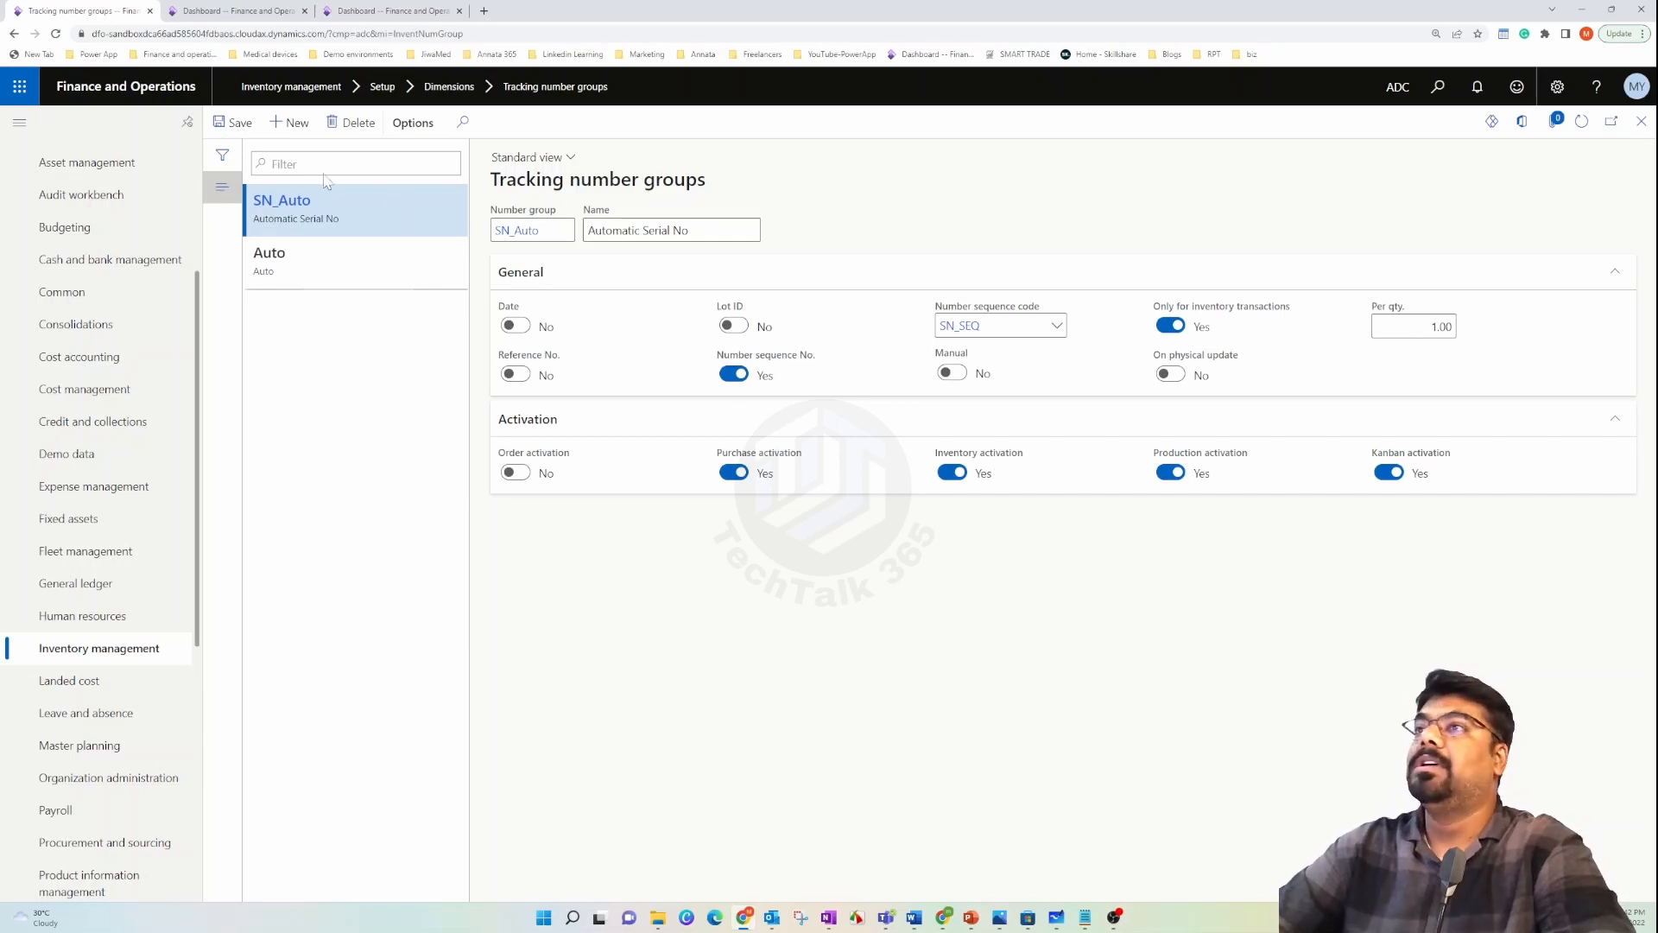
{"action": "left_click", "coordinate": [228, 123]}
{"action": "double_click", "coordinate": [522, 231]}
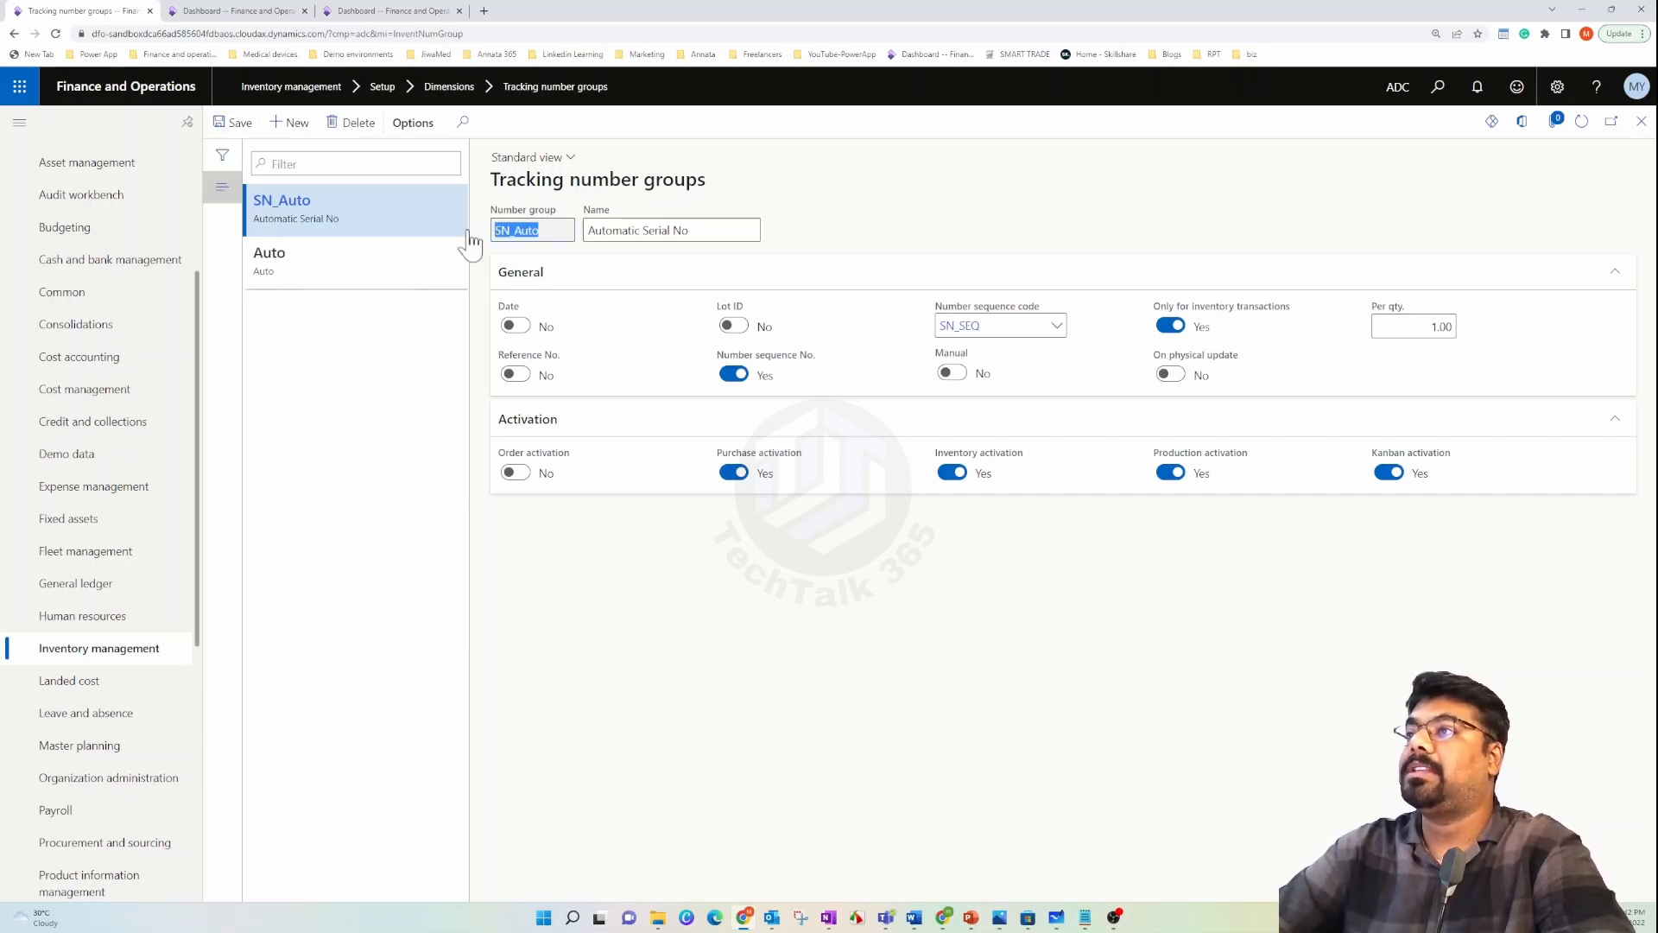
{"action": "right_click", "coordinate": [528, 234]}
{"action": "left_click", "coordinate": [548, 241]}
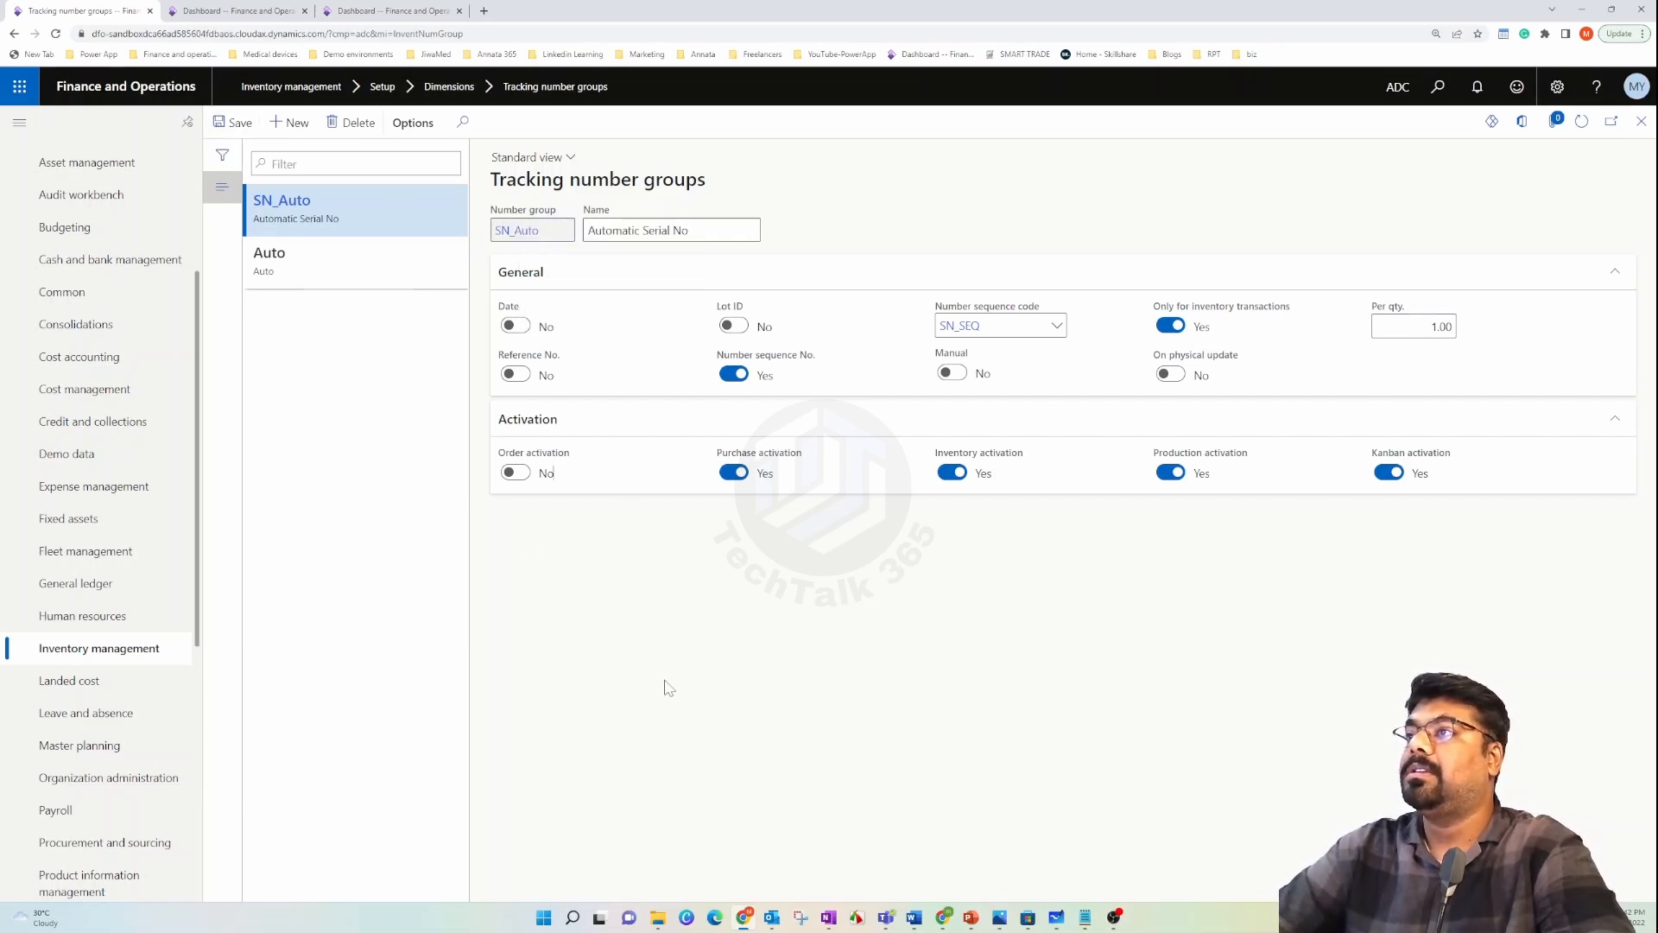
- Open the released product P-000103 (Option002) from the released products list in Product information management
{"action": "left_click", "coordinate": [138, 649]}
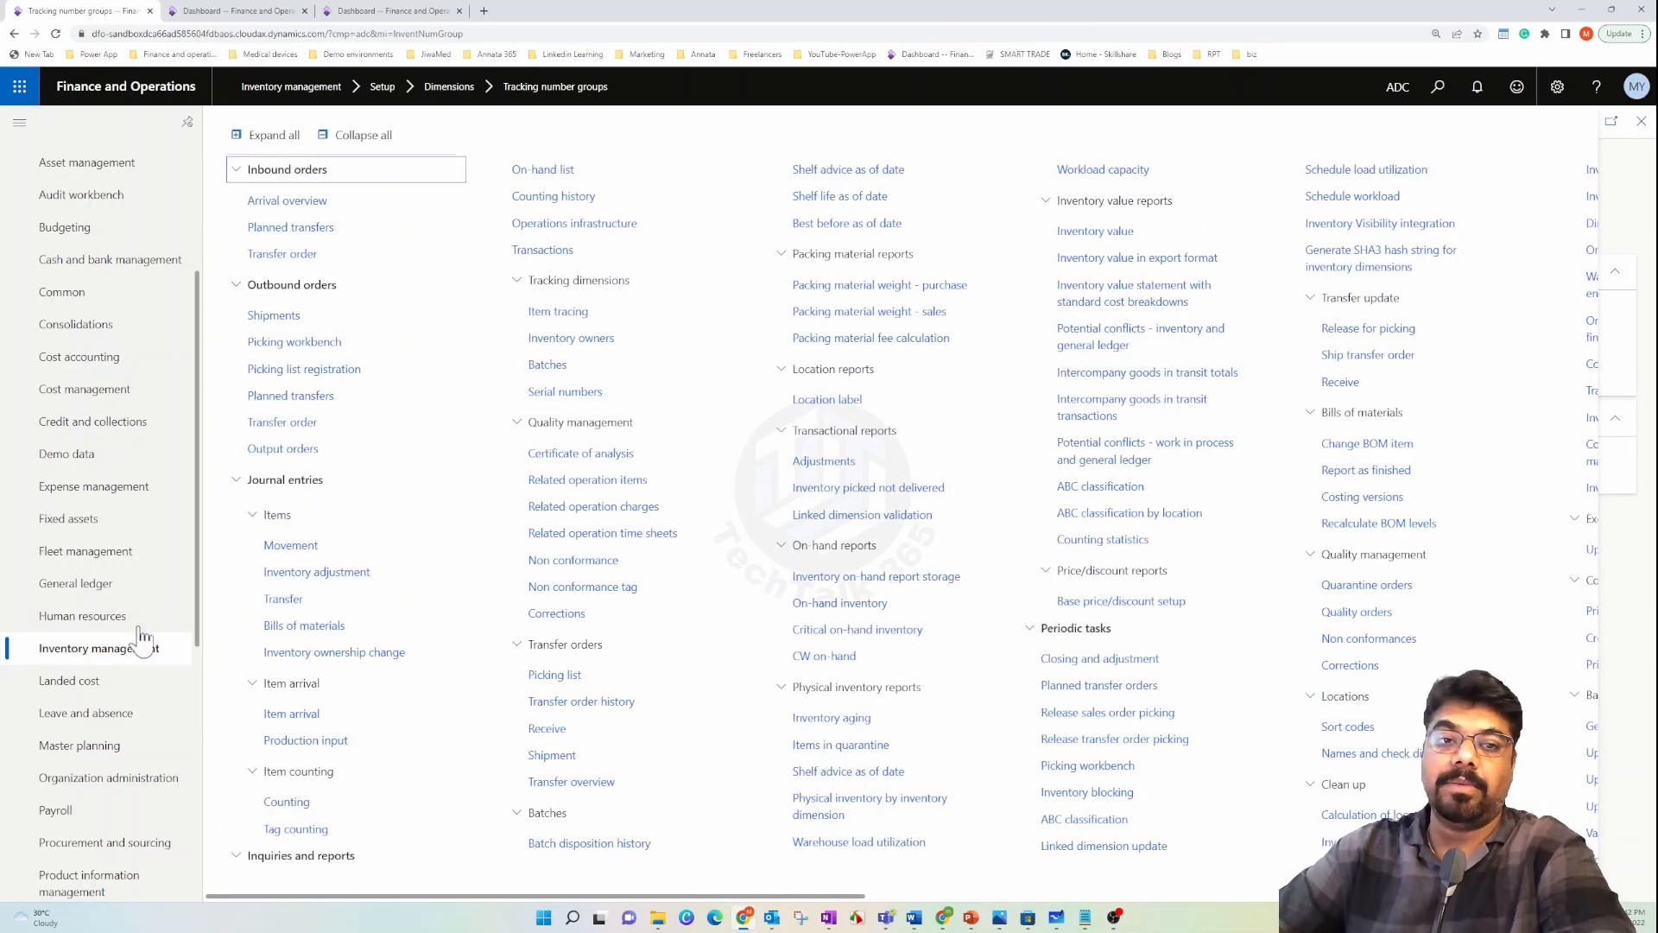
{"action": "scroll", "coordinate": [91, 622], "scroll_direction": "down", "scroll_amount": 2}
{"action": "scroll", "coordinate": [91, 620], "scroll_direction": "down", "scroll_amount": 1}
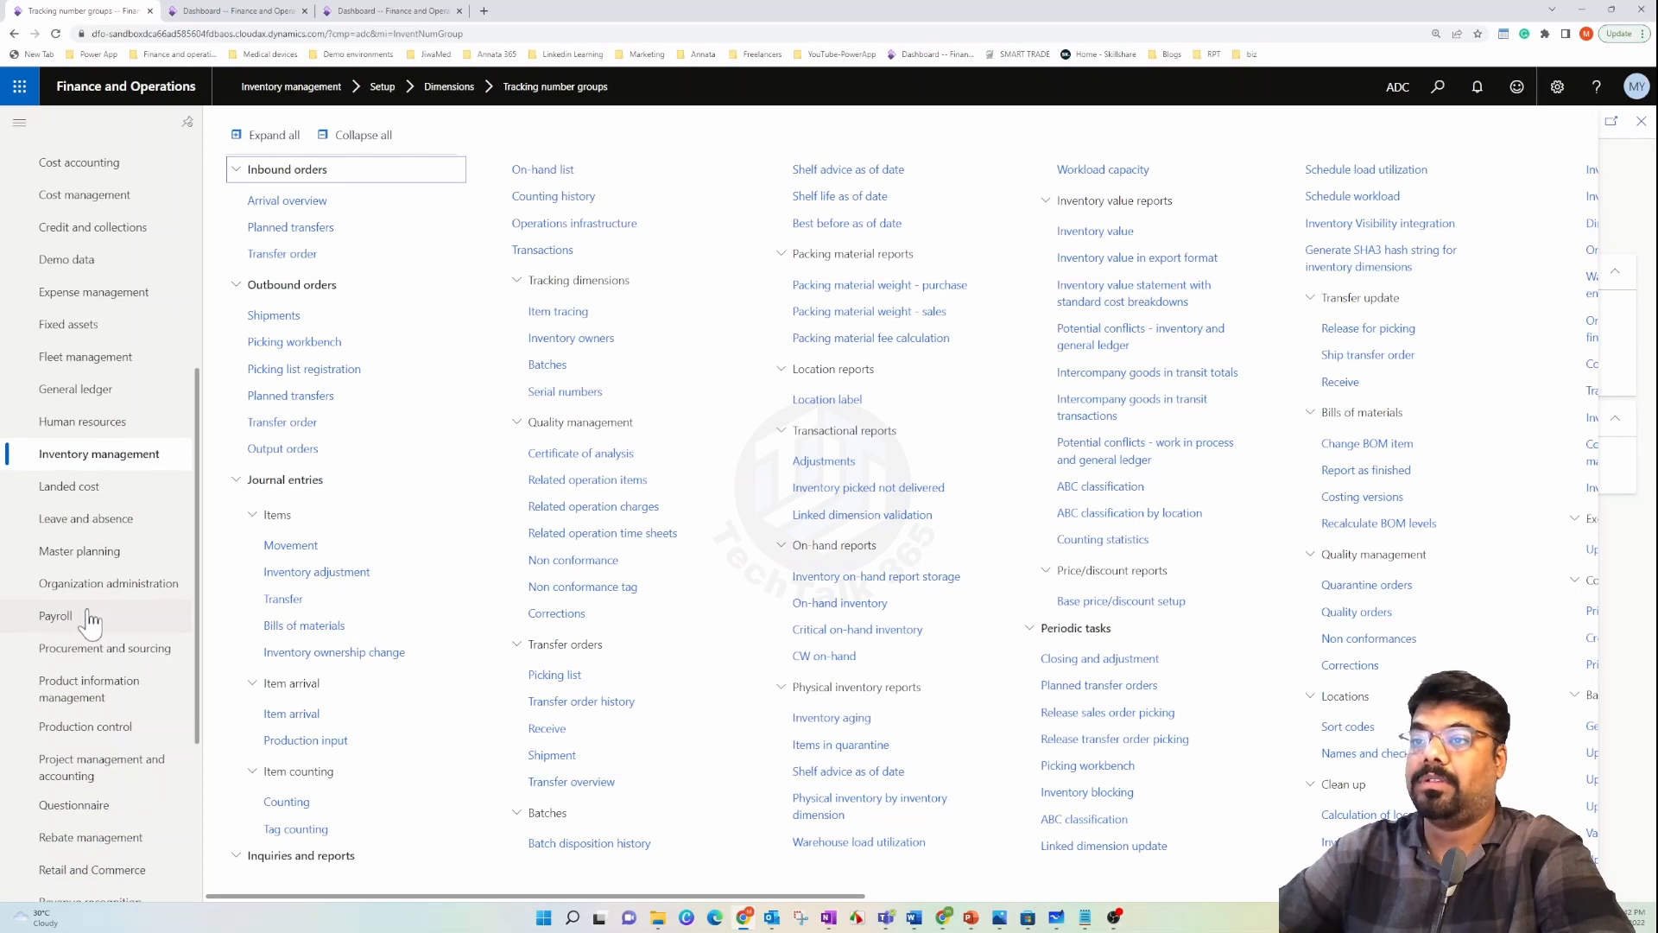
{"action": "left_click", "coordinate": [102, 633]}
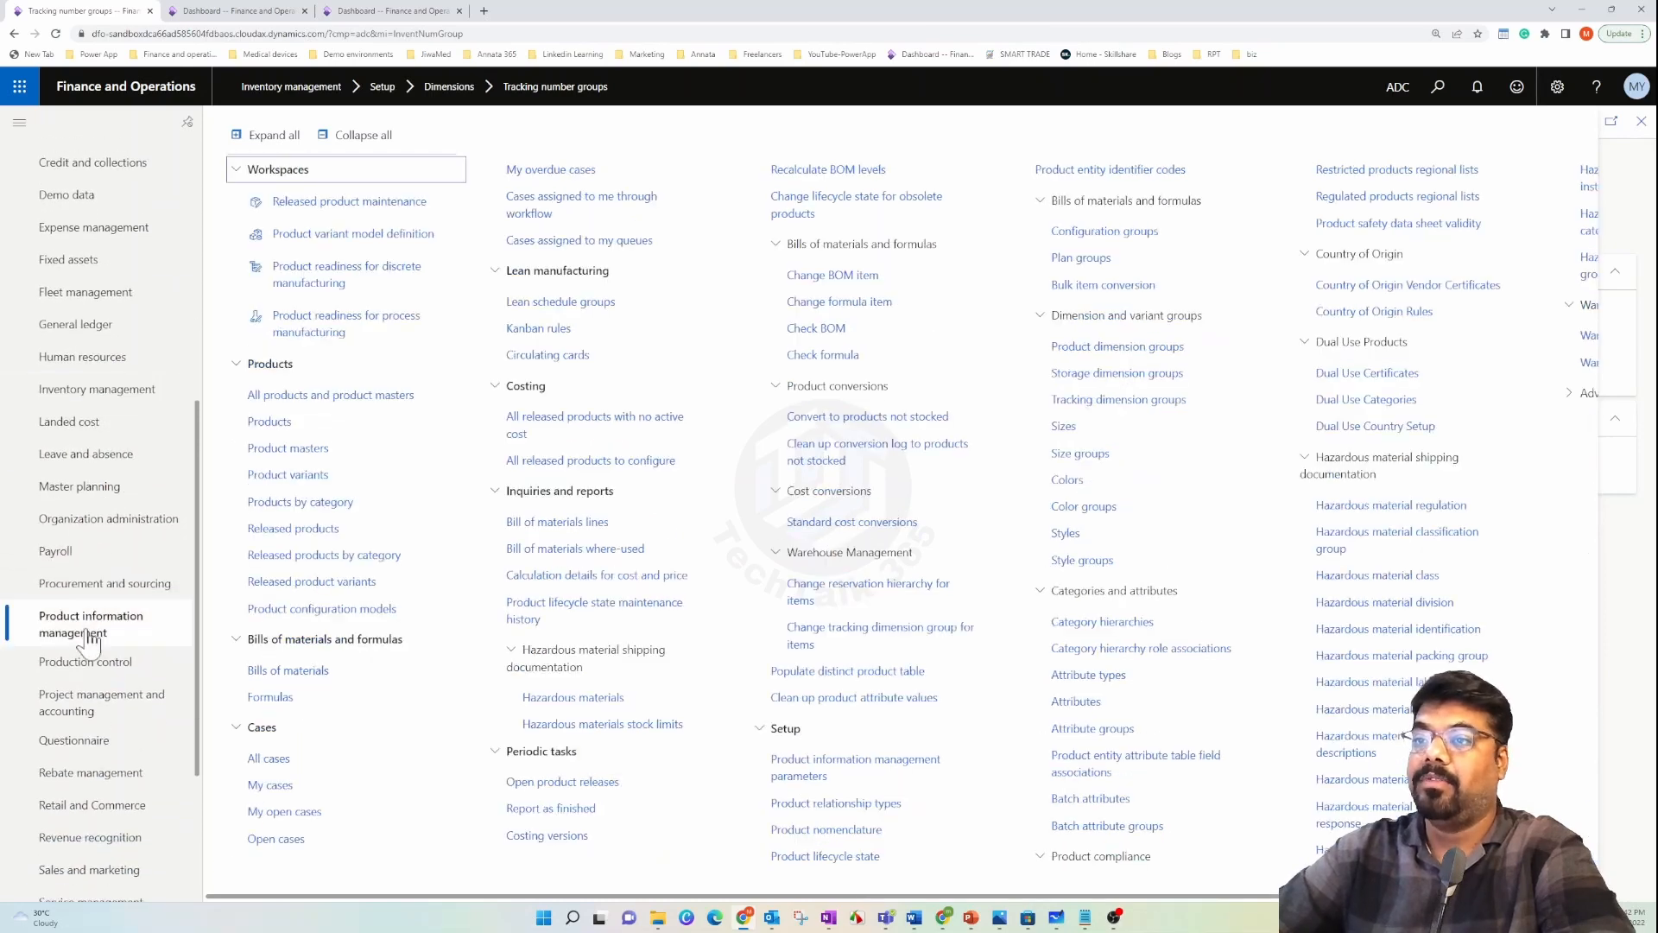
{"action": "left_click", "coordinate": [313, 527]}
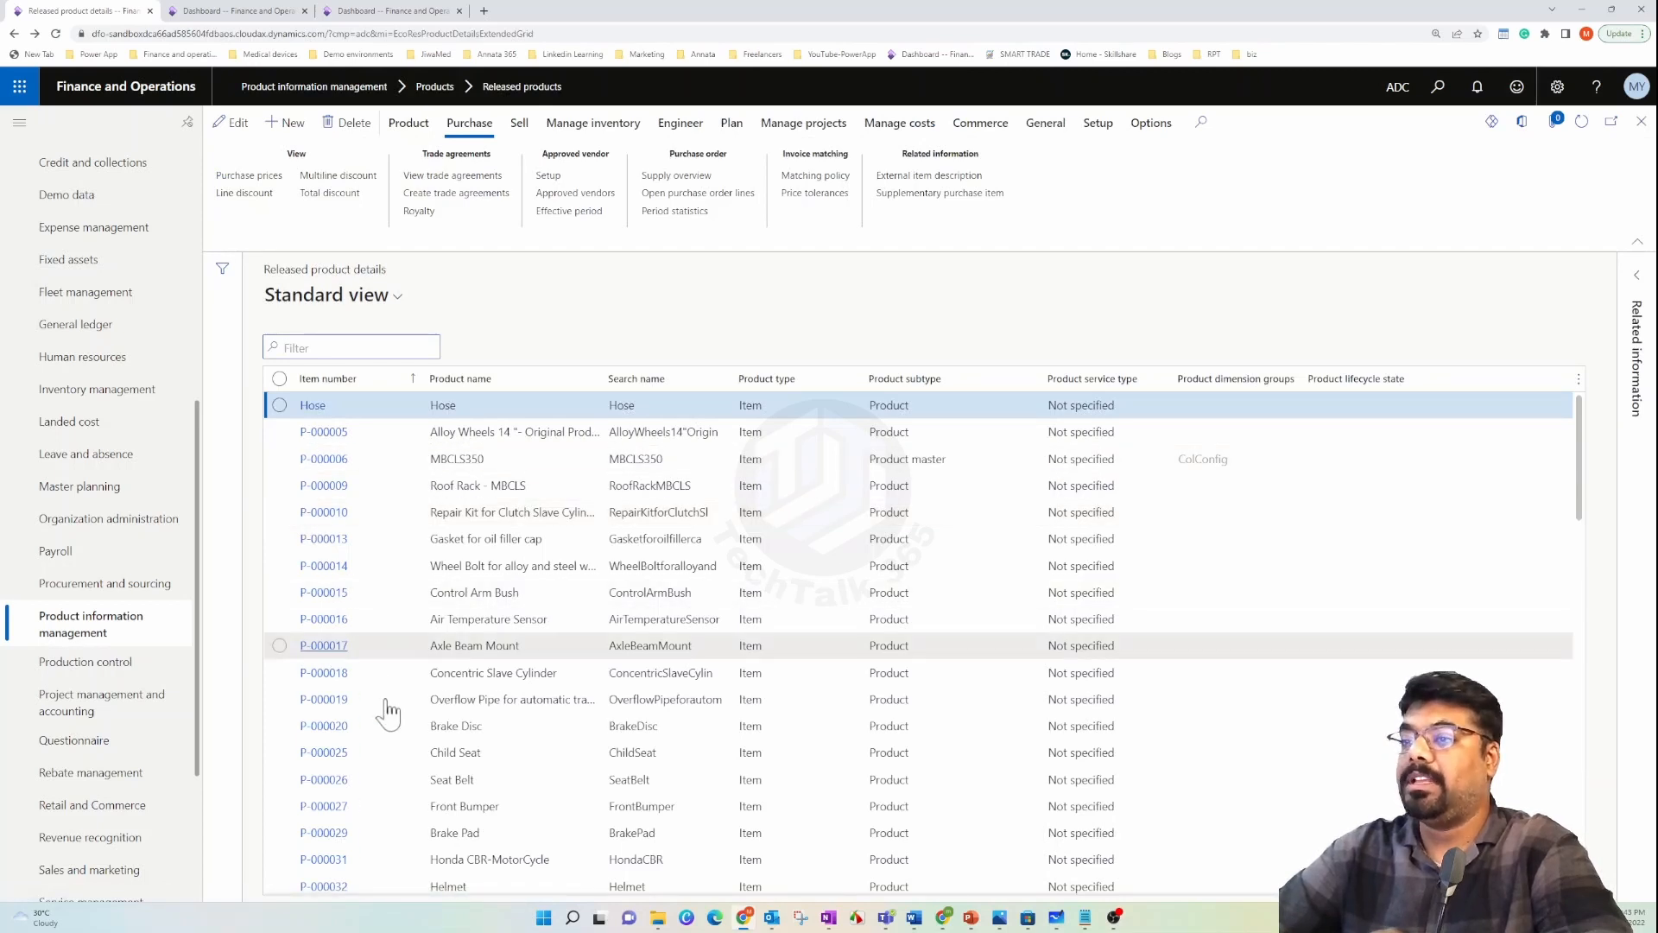
{"action": "scroll", "coordinate": [389, 700], "scroll_direction": "down", "scroll_amount": 5}
{"action": "scroll", "coordinate": [398, 691], "scroll_direction": "down", "scroll_amount": 5}
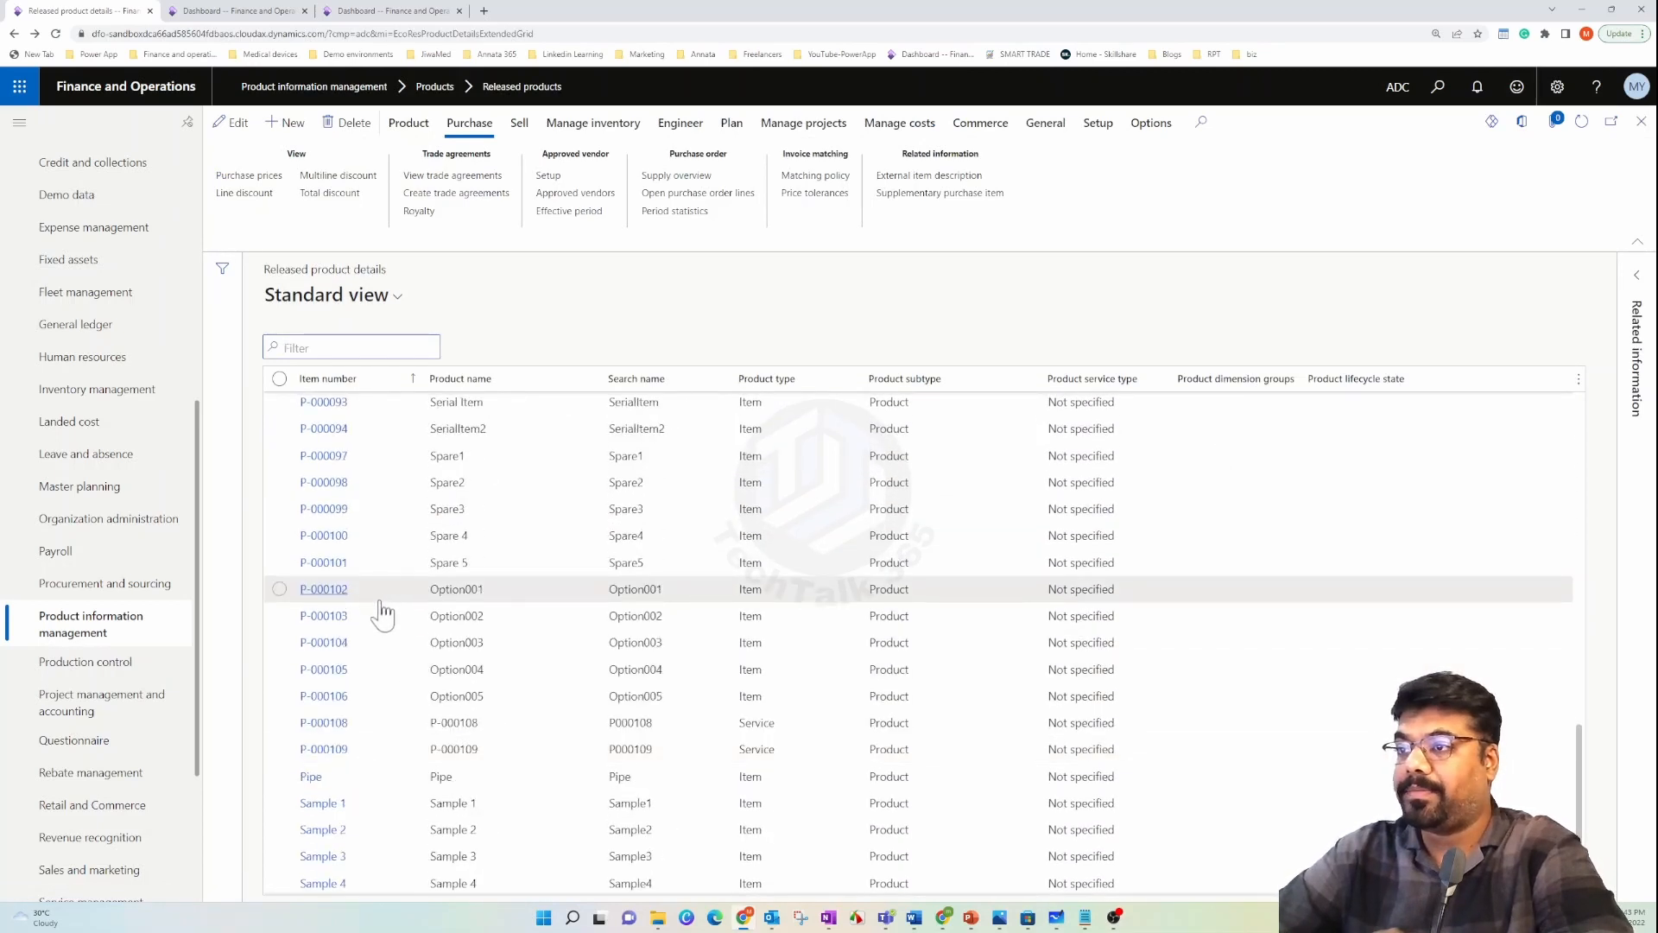
{"action": "left_click", "coordinate": [320, 618]}
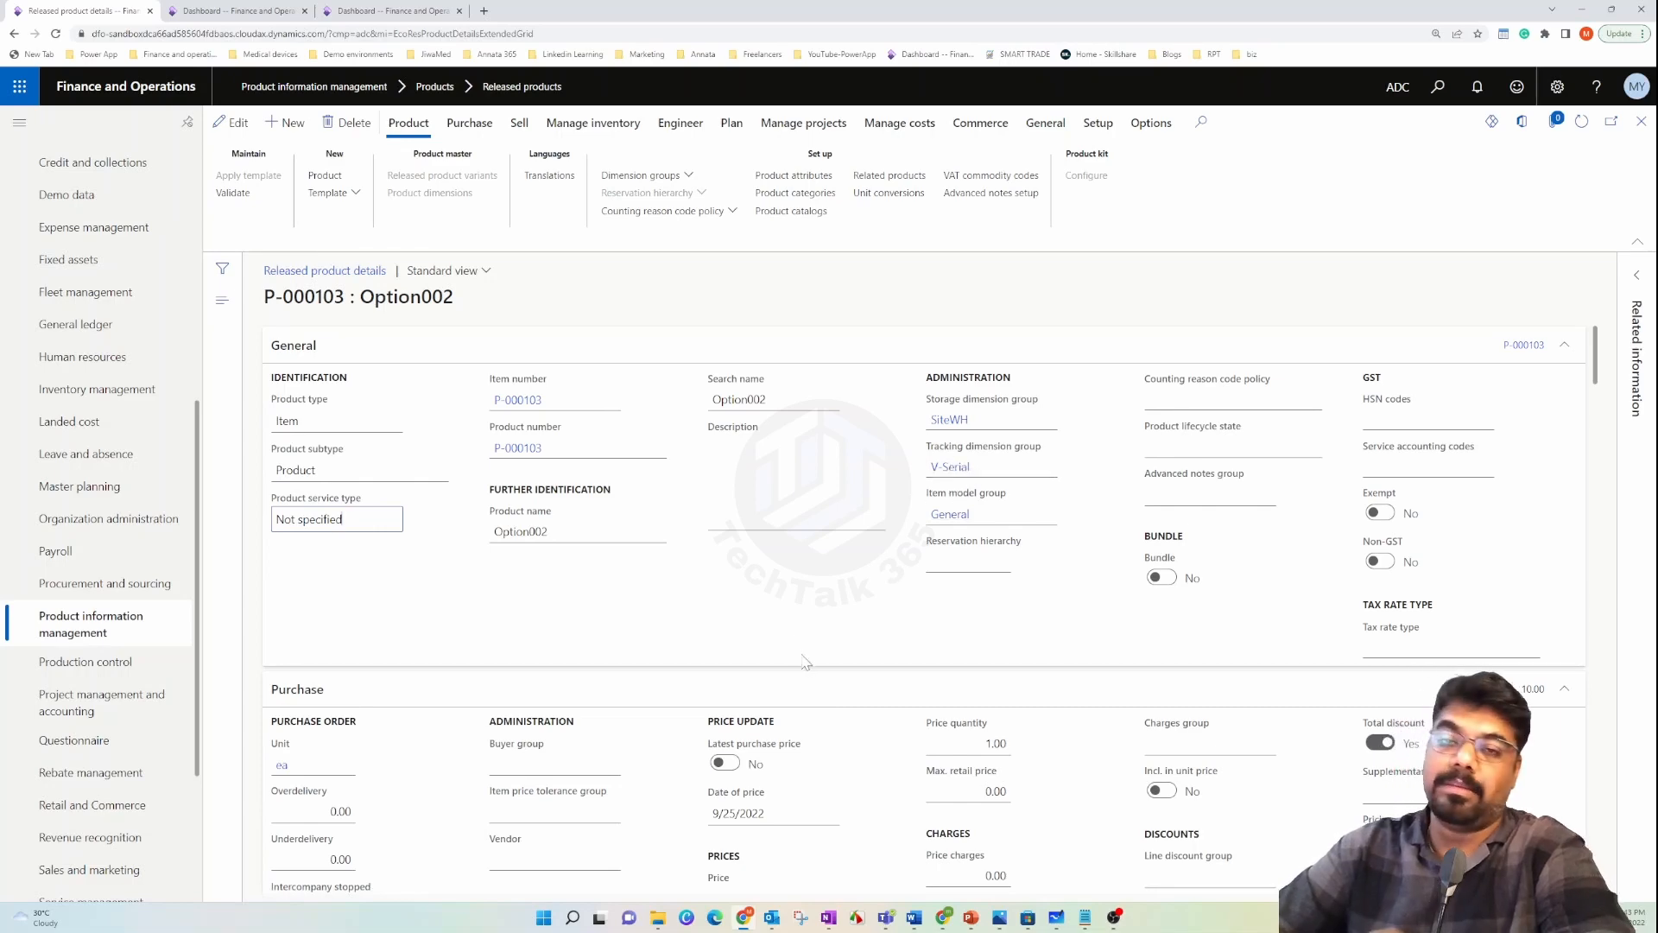
- Set the product's serial number group under Manage inventory to SN_Auto
{"action": "scroll", "coordinate": [805, 662], "scroll_direction": "down", "scroll_amount": 10}
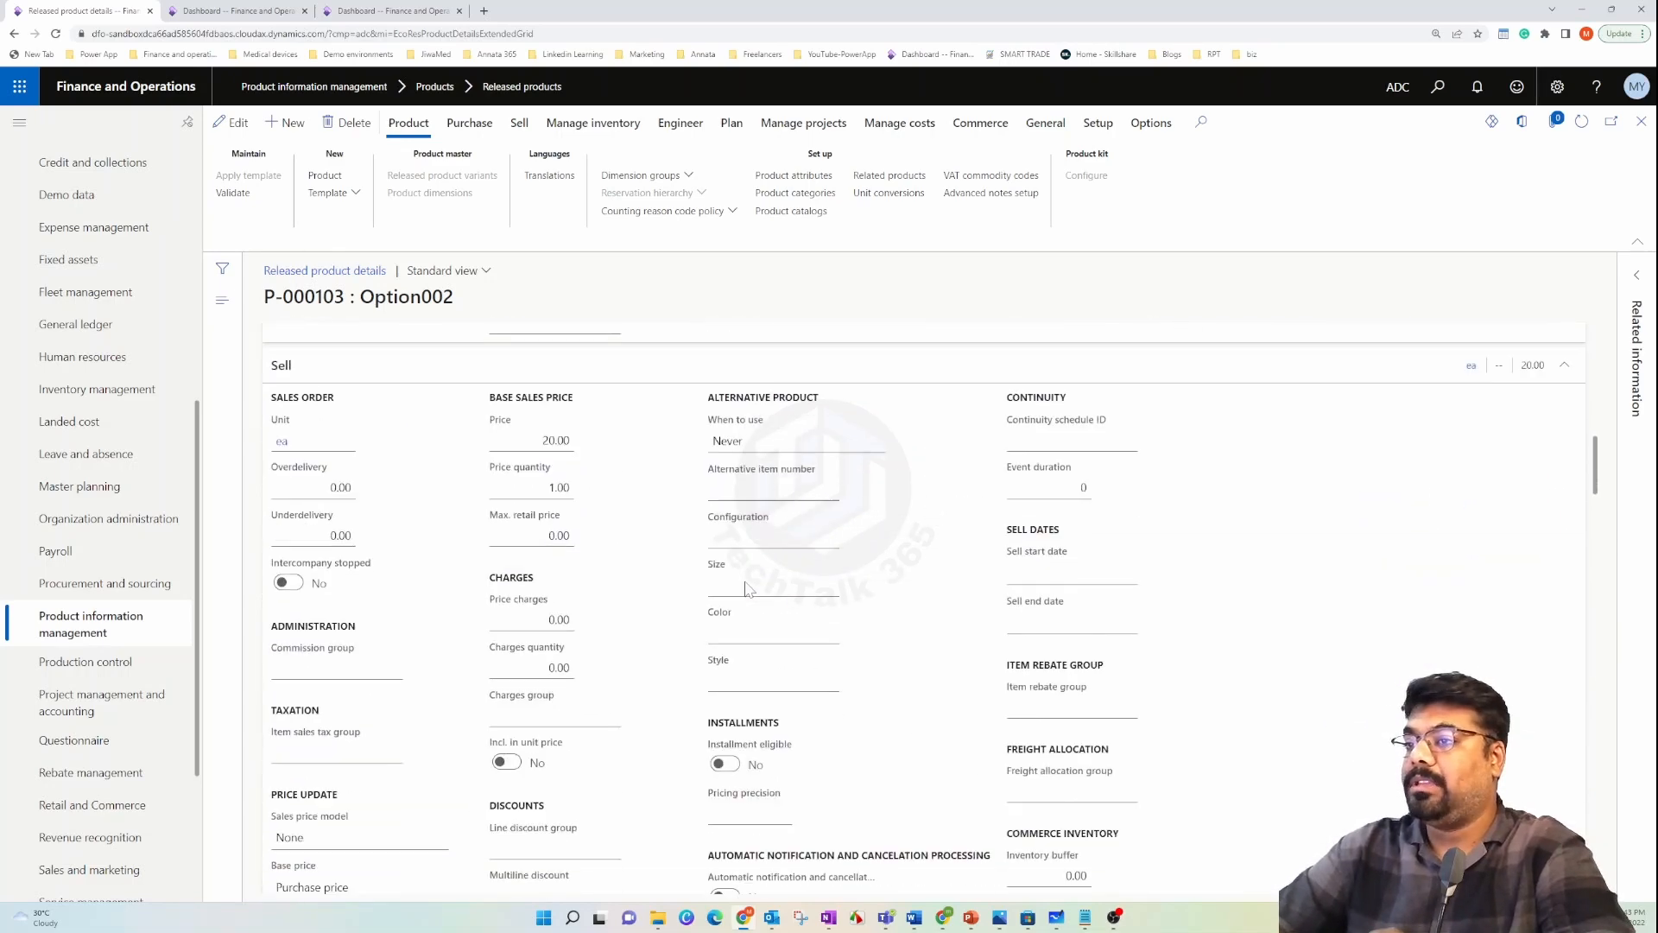
{"action": "scroll", "coordinate": [748, 590], "scroll_direction": "down", "scroll_amount": 10}
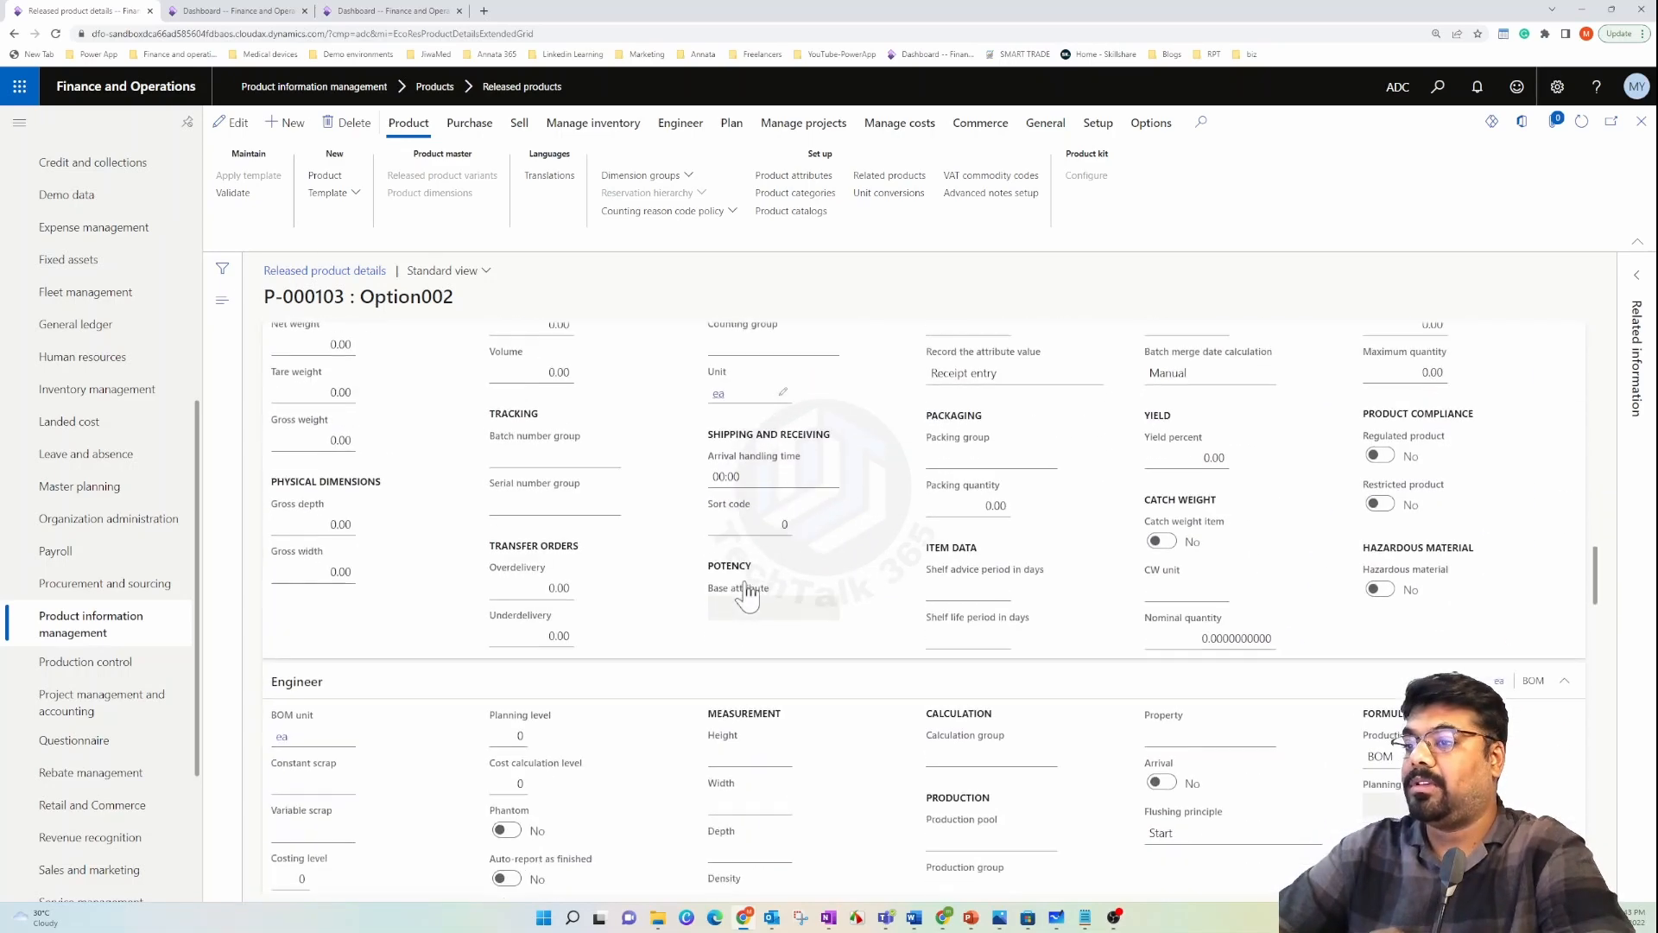
{"action": "scroll", "coordinate": [375, 440], "scroll_direction": "up", "scroll_amount": 2}
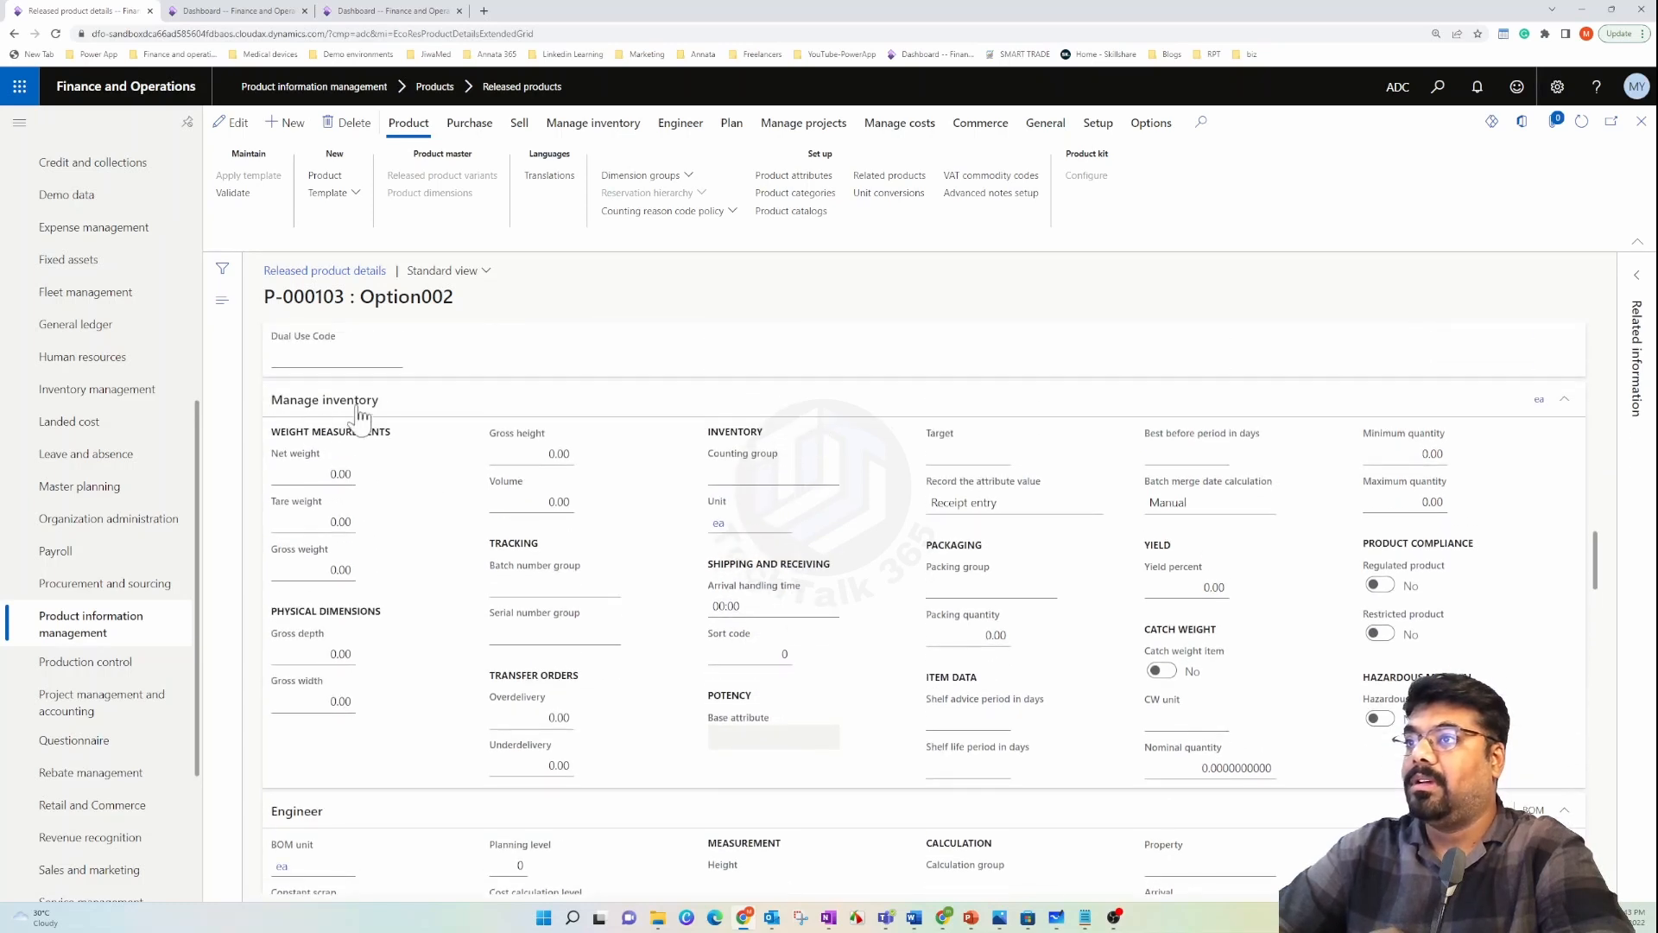
{"action": "left_click", "coordinate": [522, 643]}
{"action": "scroll", "coordinate": [562, 691], "scroll_direction": "down", "scroll_amount": 10}
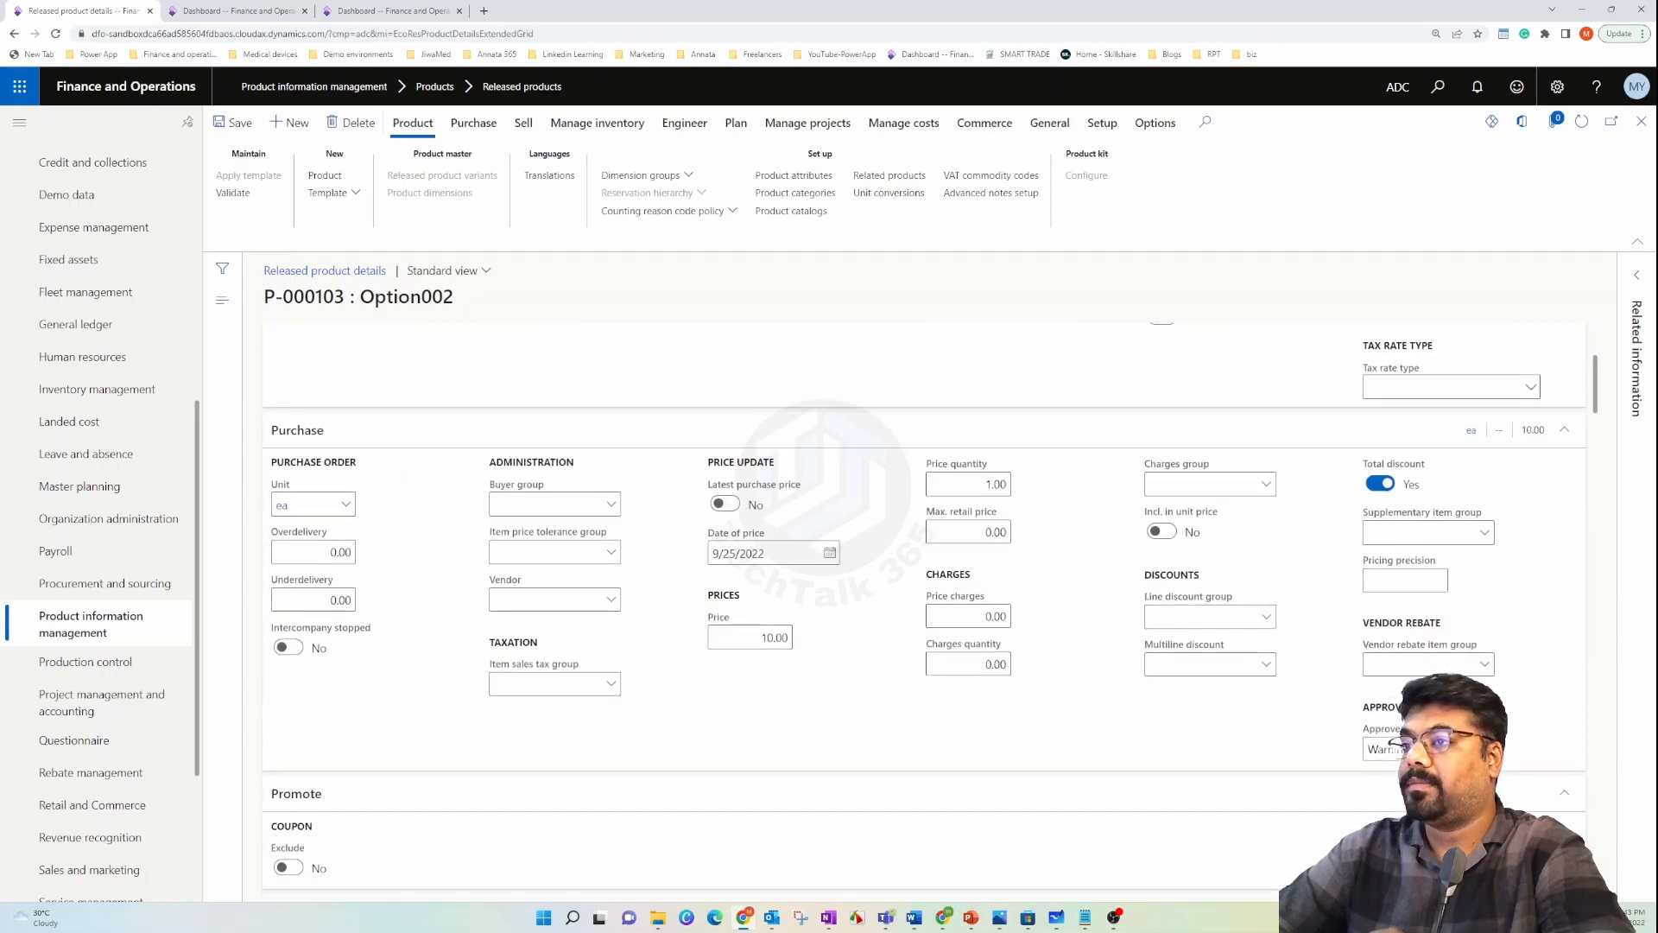
{"action": "scroll", "coordinate": [586, 691], "scroll_direction": "down", "scroll_amount": 6}
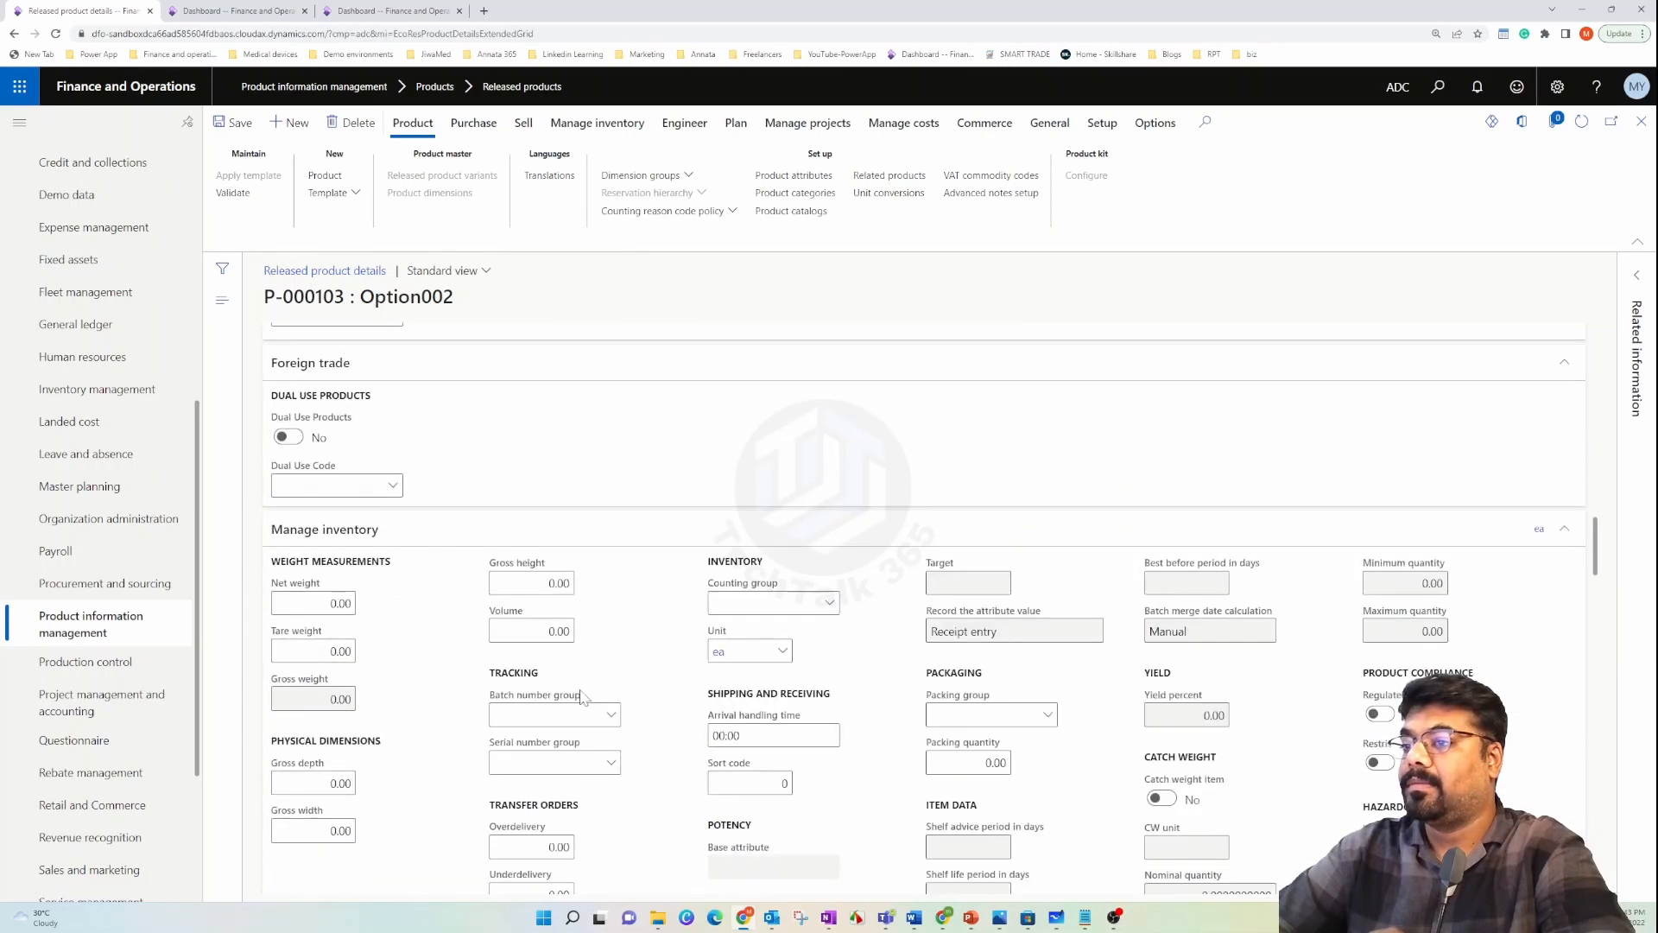
{"action": "scroll", "coordinate": [583, 697], "scroll_direction": "down", "scroll_amount": 1}
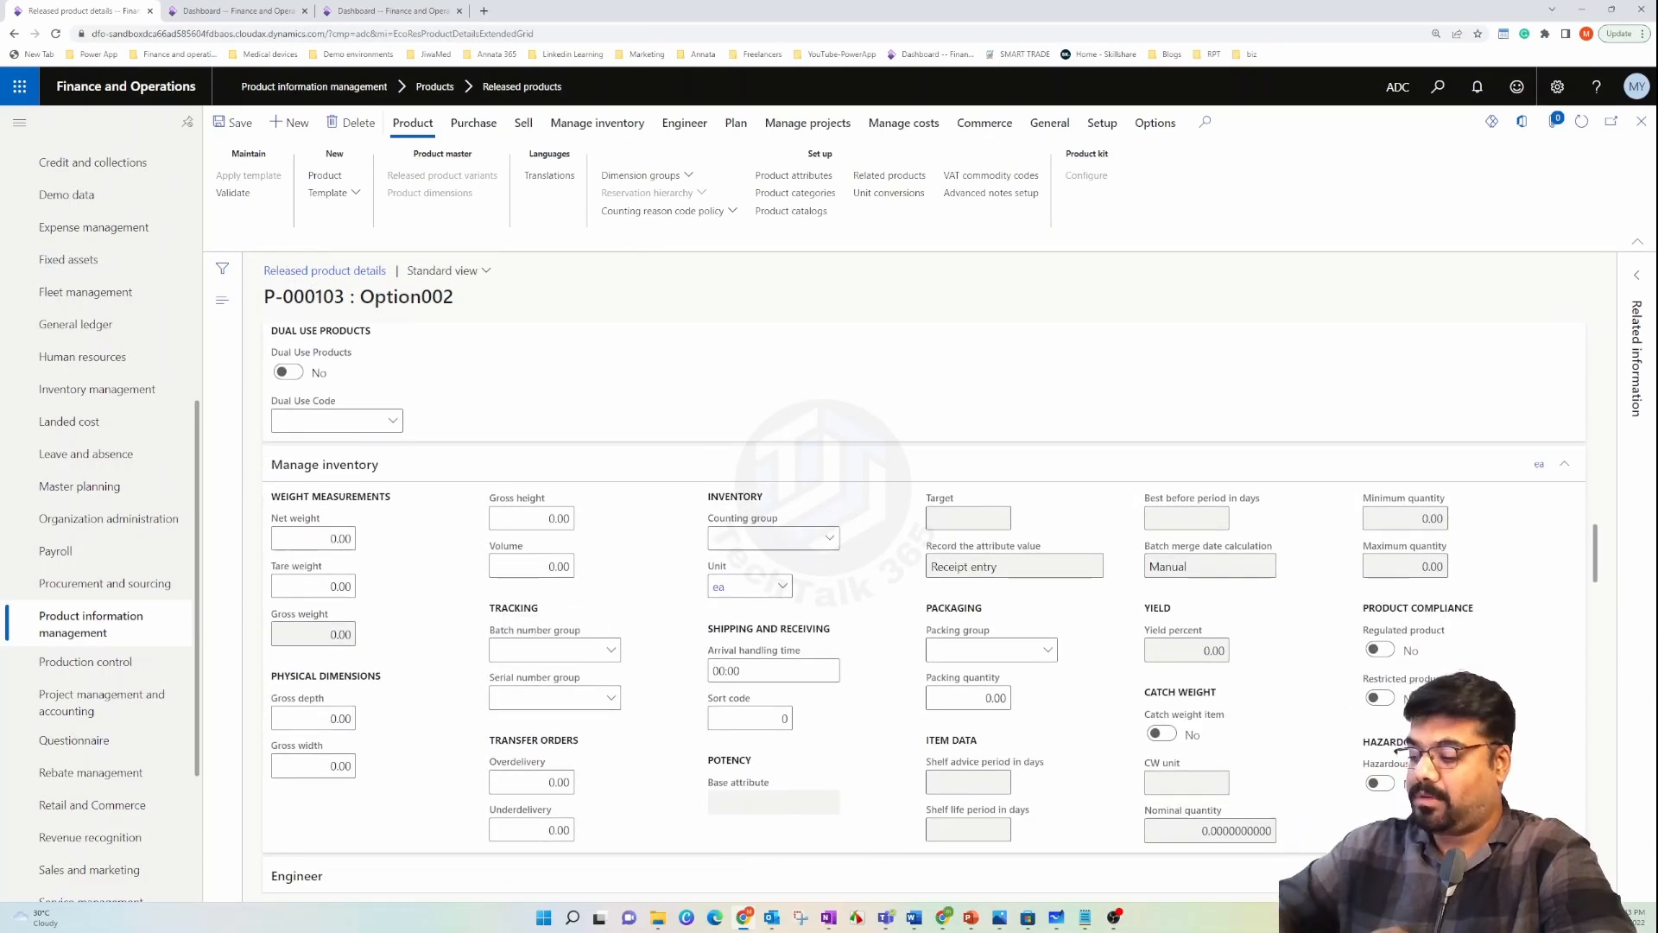
{"action": "key", "text": "ctrl+v"}
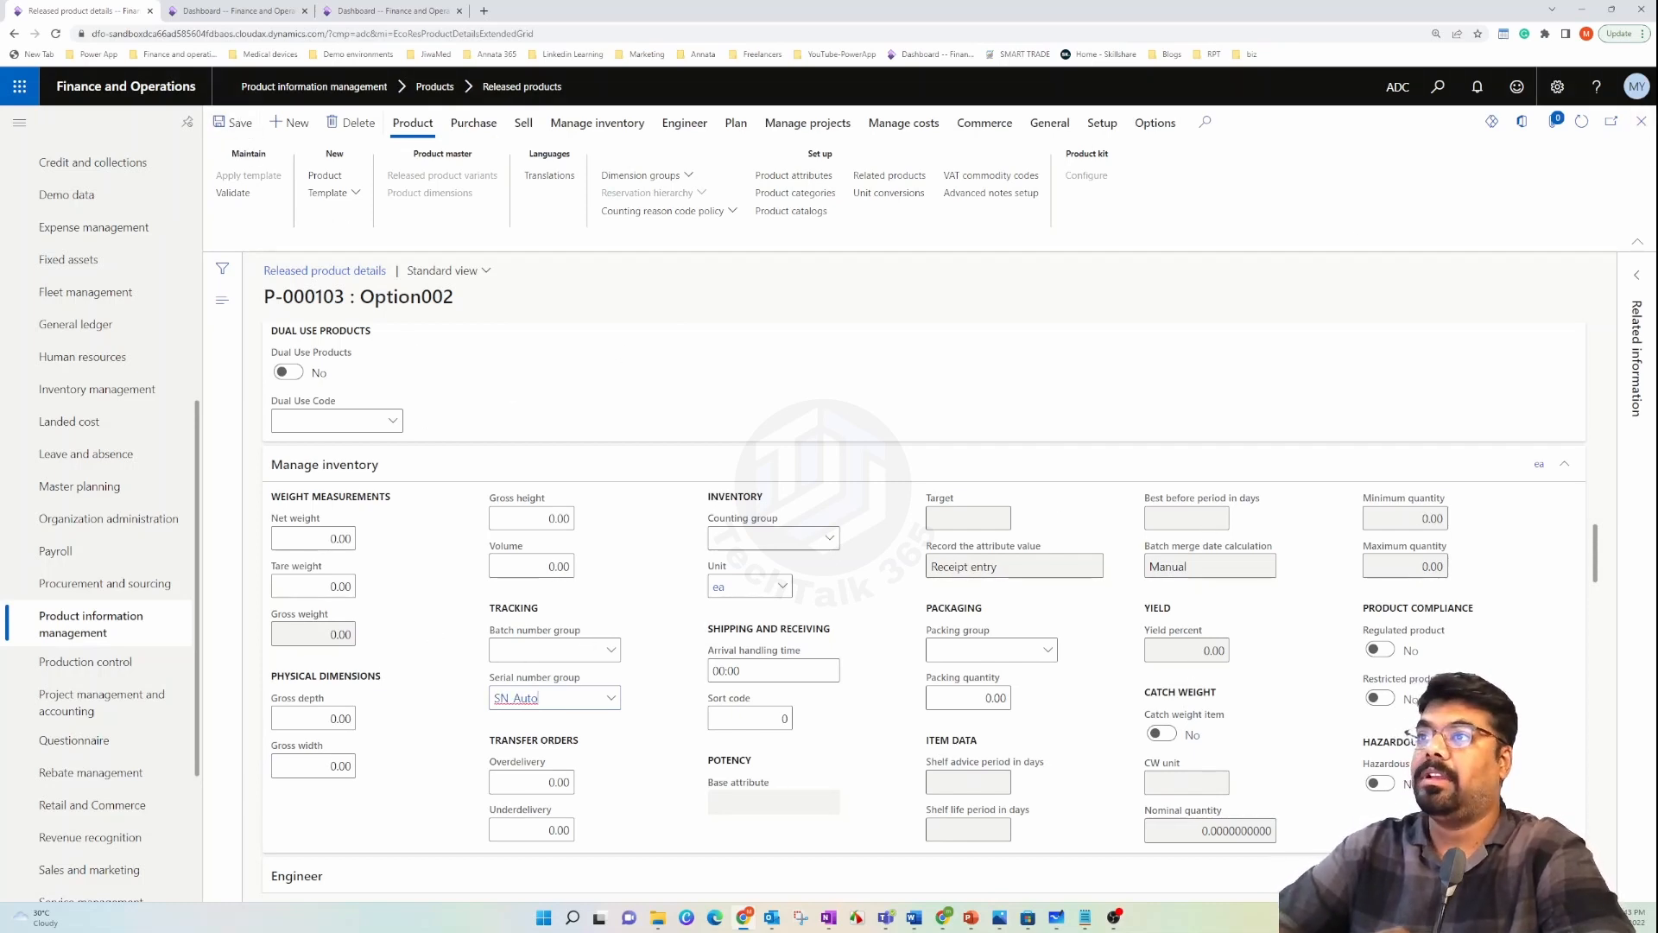
- Copy the item number P-000103 from the product's title
{"action": "left_click_drag", "start_coordinate": [351, 297], "coordinate": [265, 297]}
{"action": "right_click", "coordinate": [285, 295]}
{"action": "left_click", "coordinate": [308, 307]}
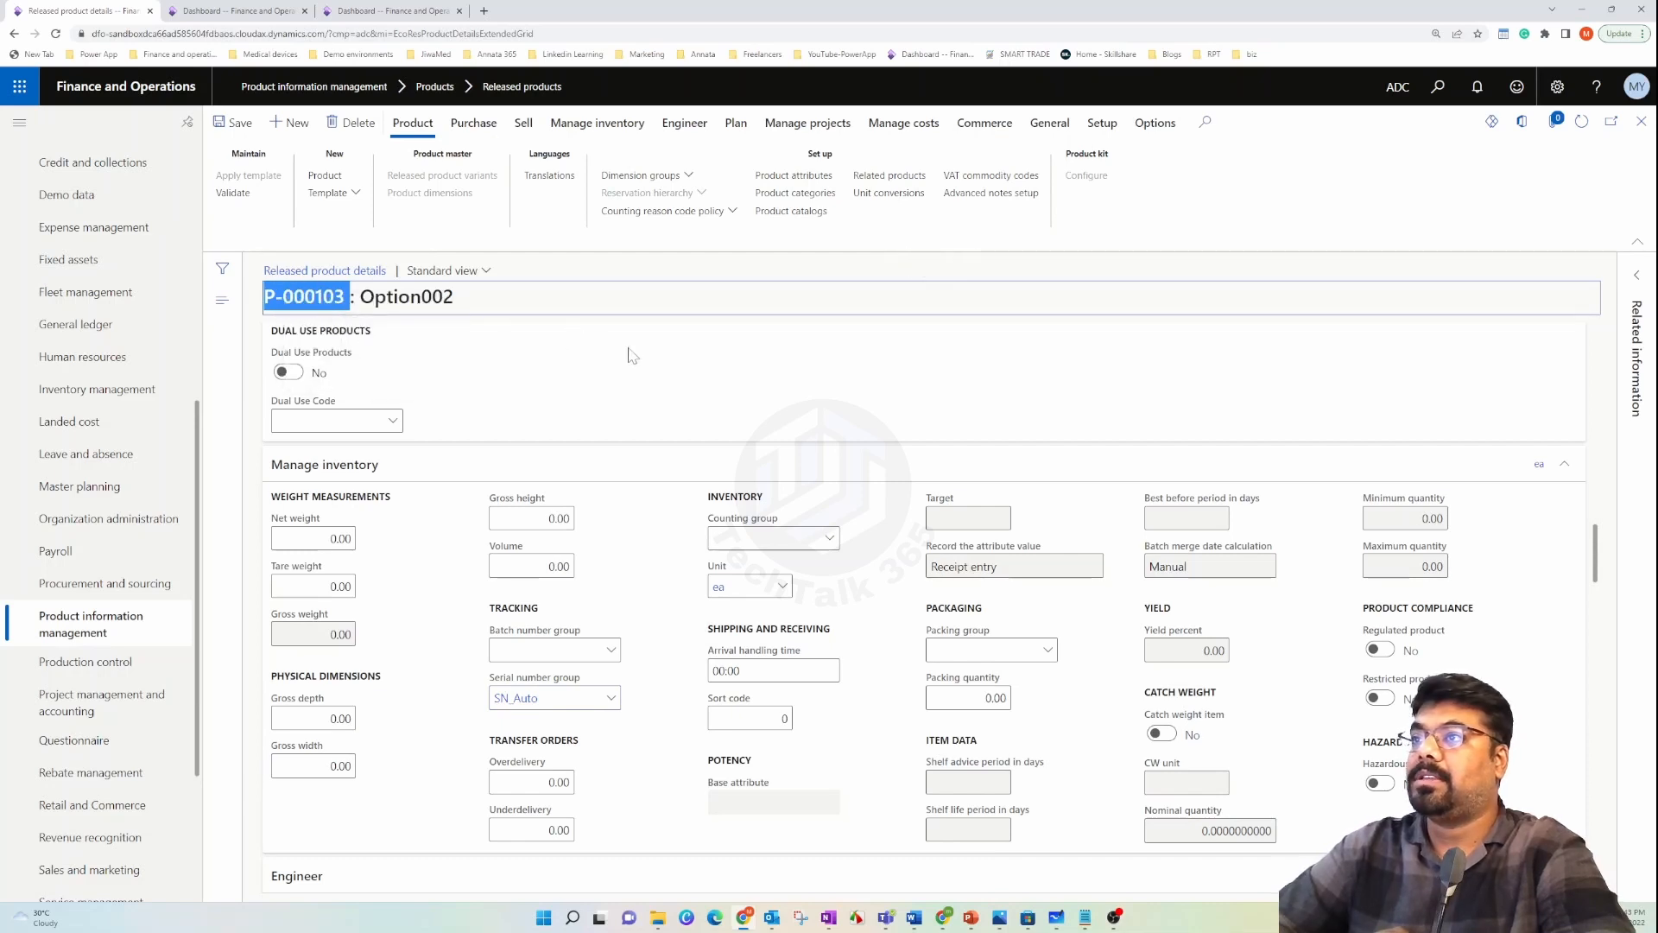
{"action": "left_click", "coordinate": [631, 354]}
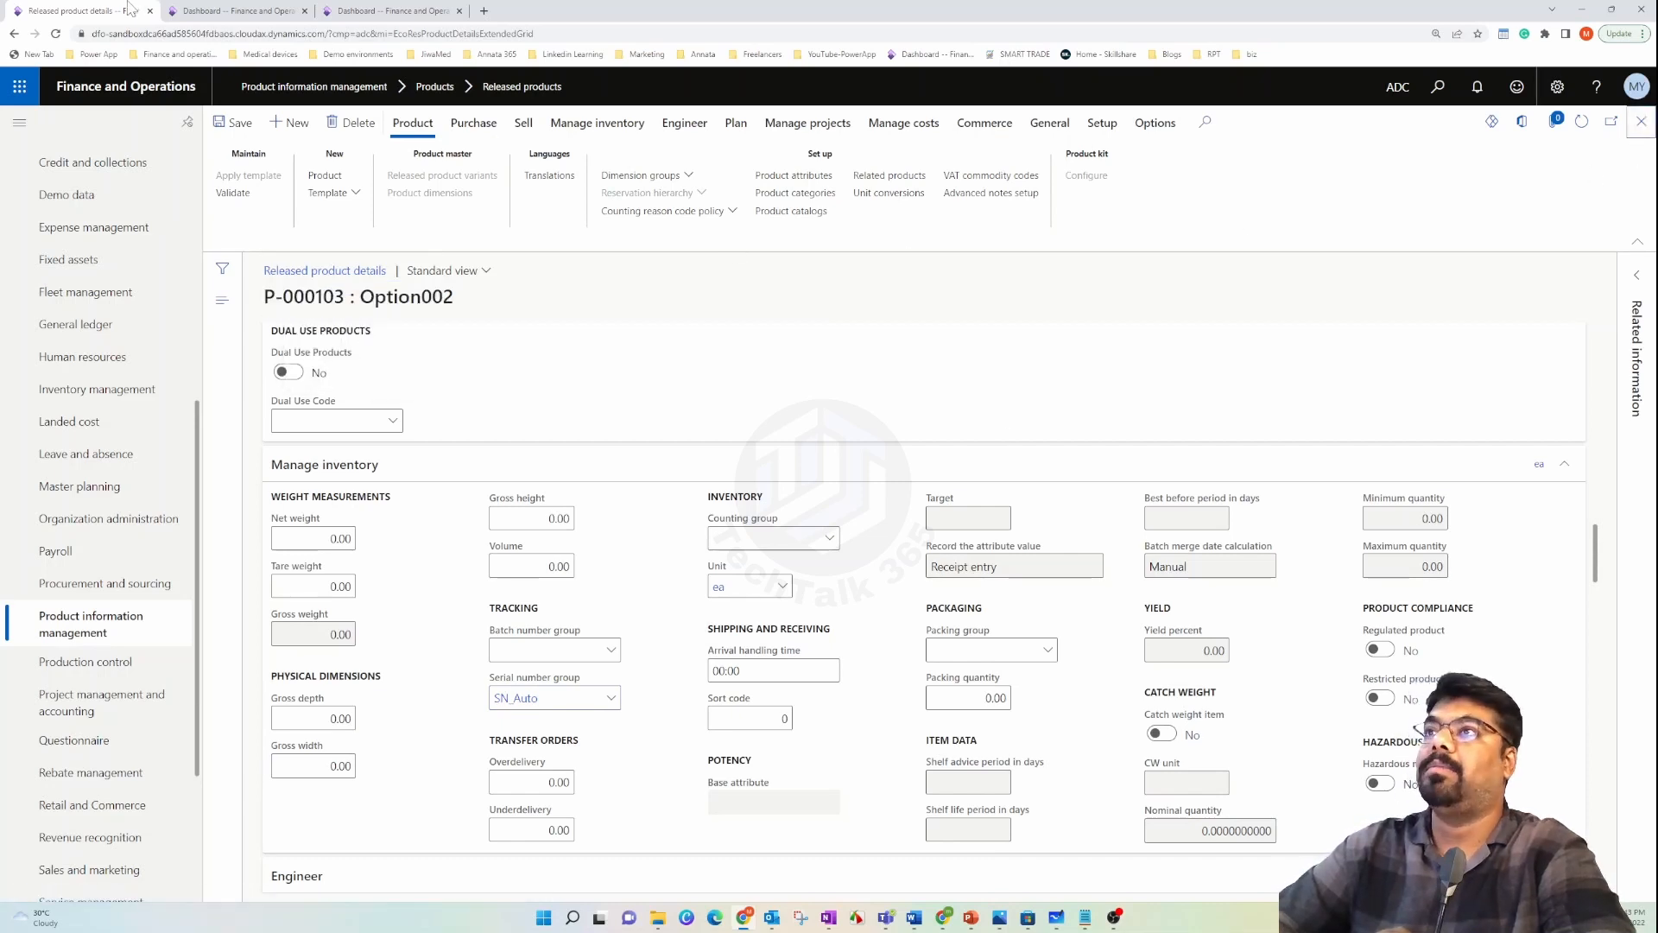
- Keep the session in the second browser tab active and open the All purchase orders list from Procurement and sourcing
{"action": "left_click", "coordinate": [216, 10]}
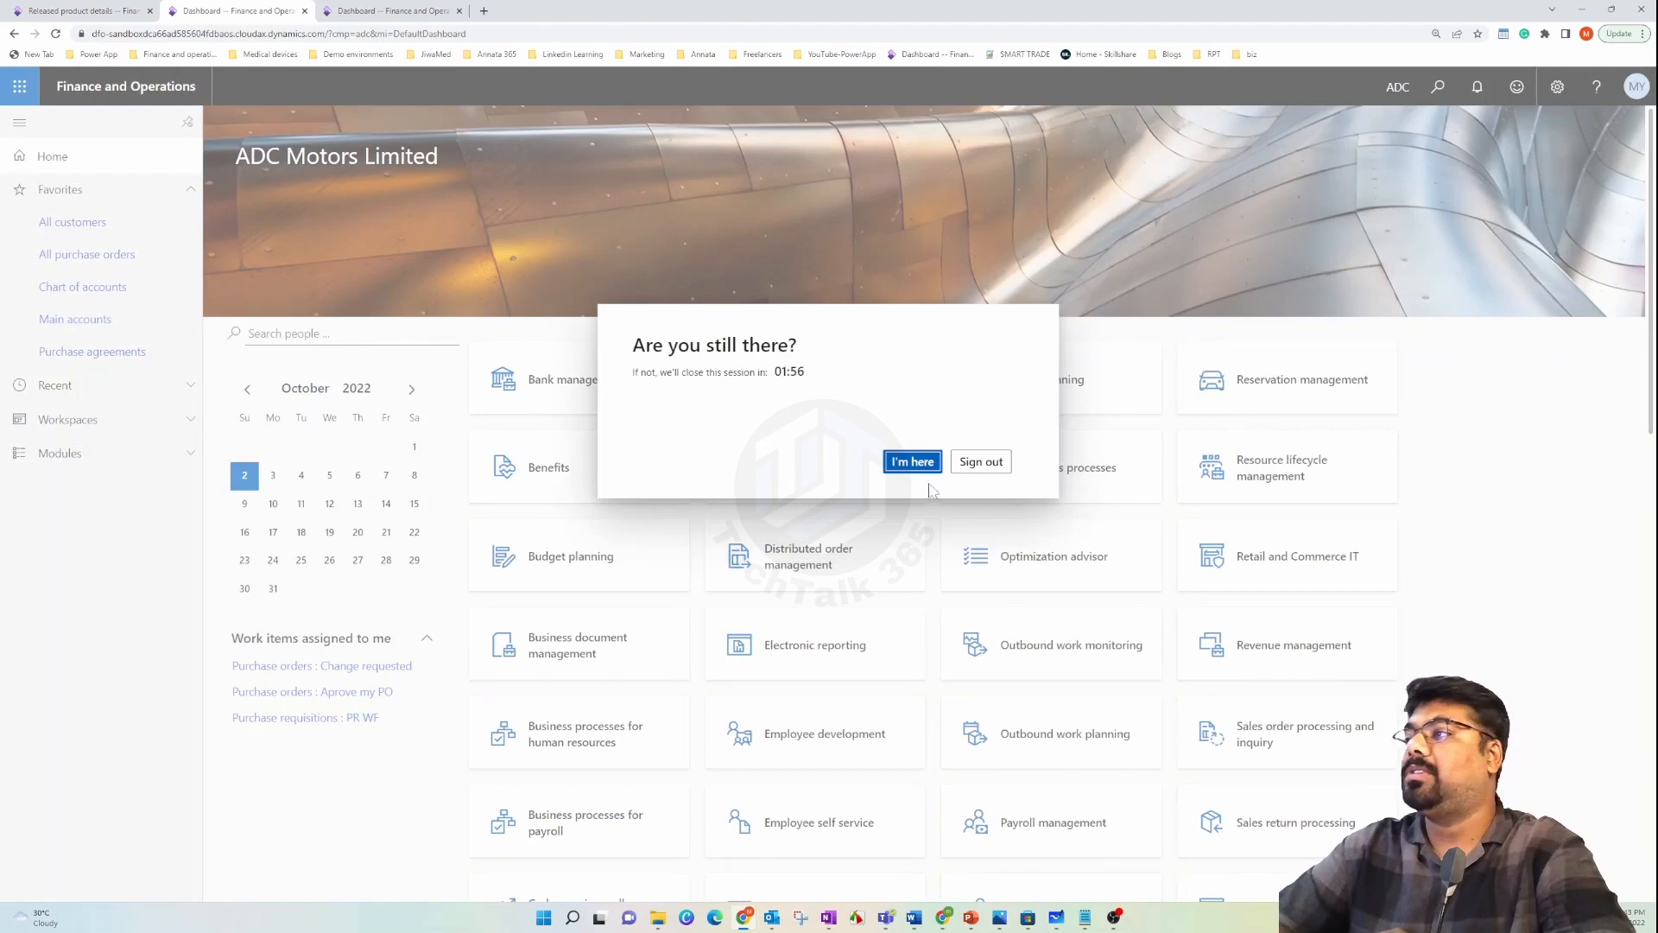
{"action": "left_click", "coordinate": [918, 465]}
{"action": "left_click", "coordinate": [95, 455]}
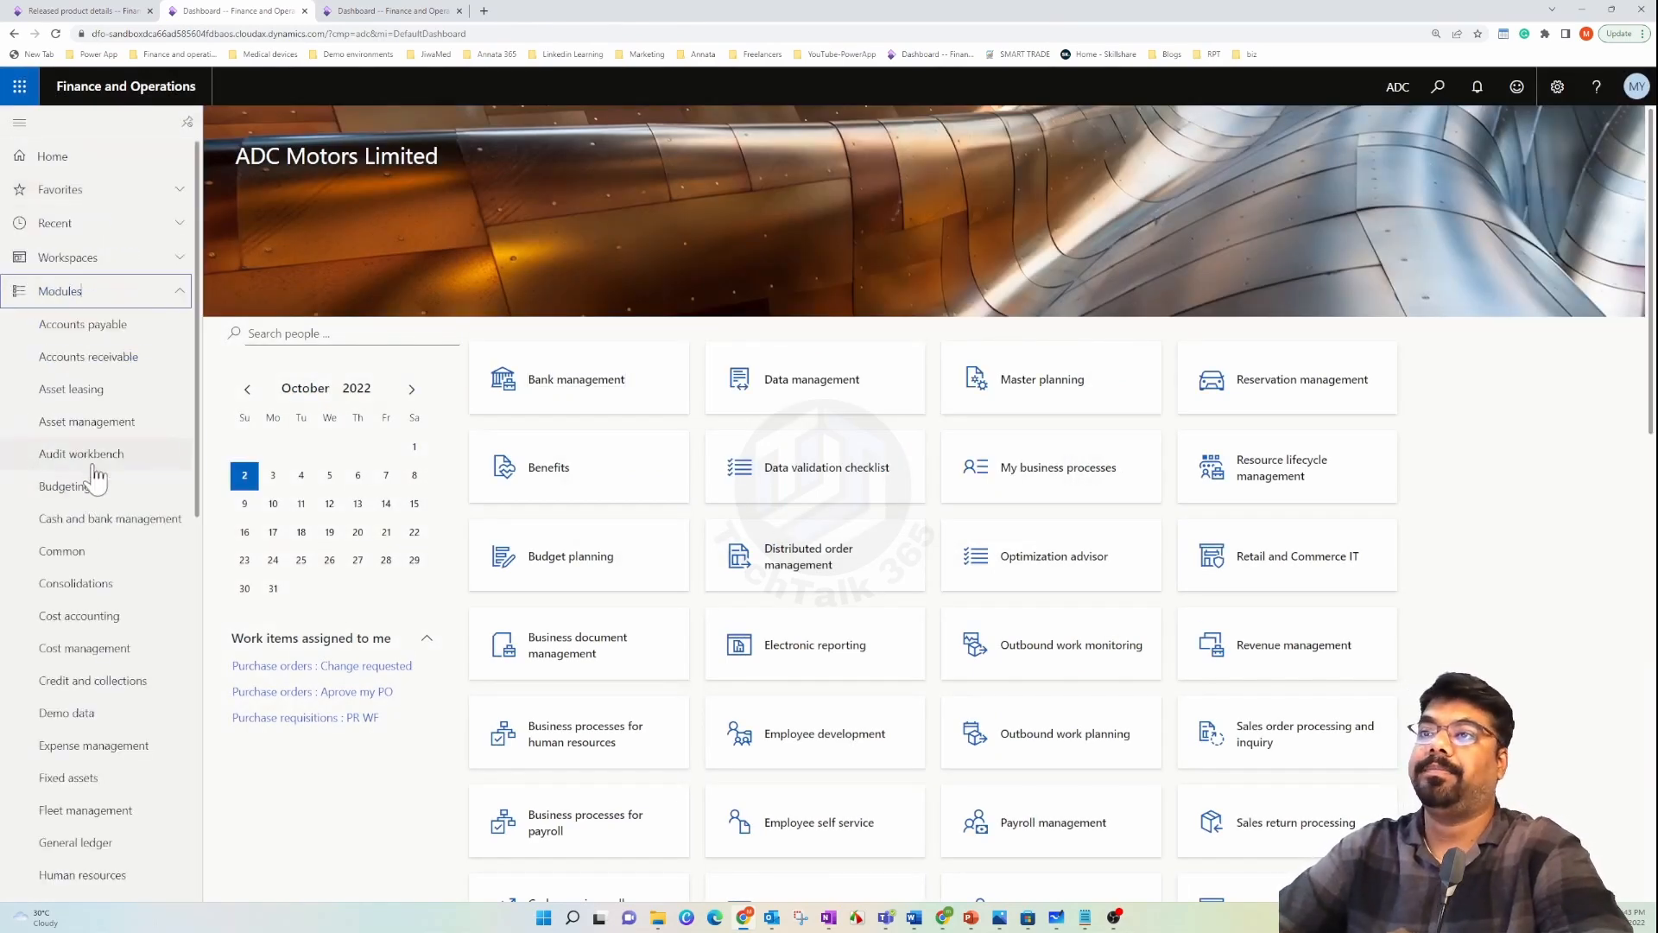
{"action": "scroll", "coordinate": [108, 527], "scroll_direction": "down", "scroll_amount": 6}
{"action": "left_click", "coordinate": [95, 631]}
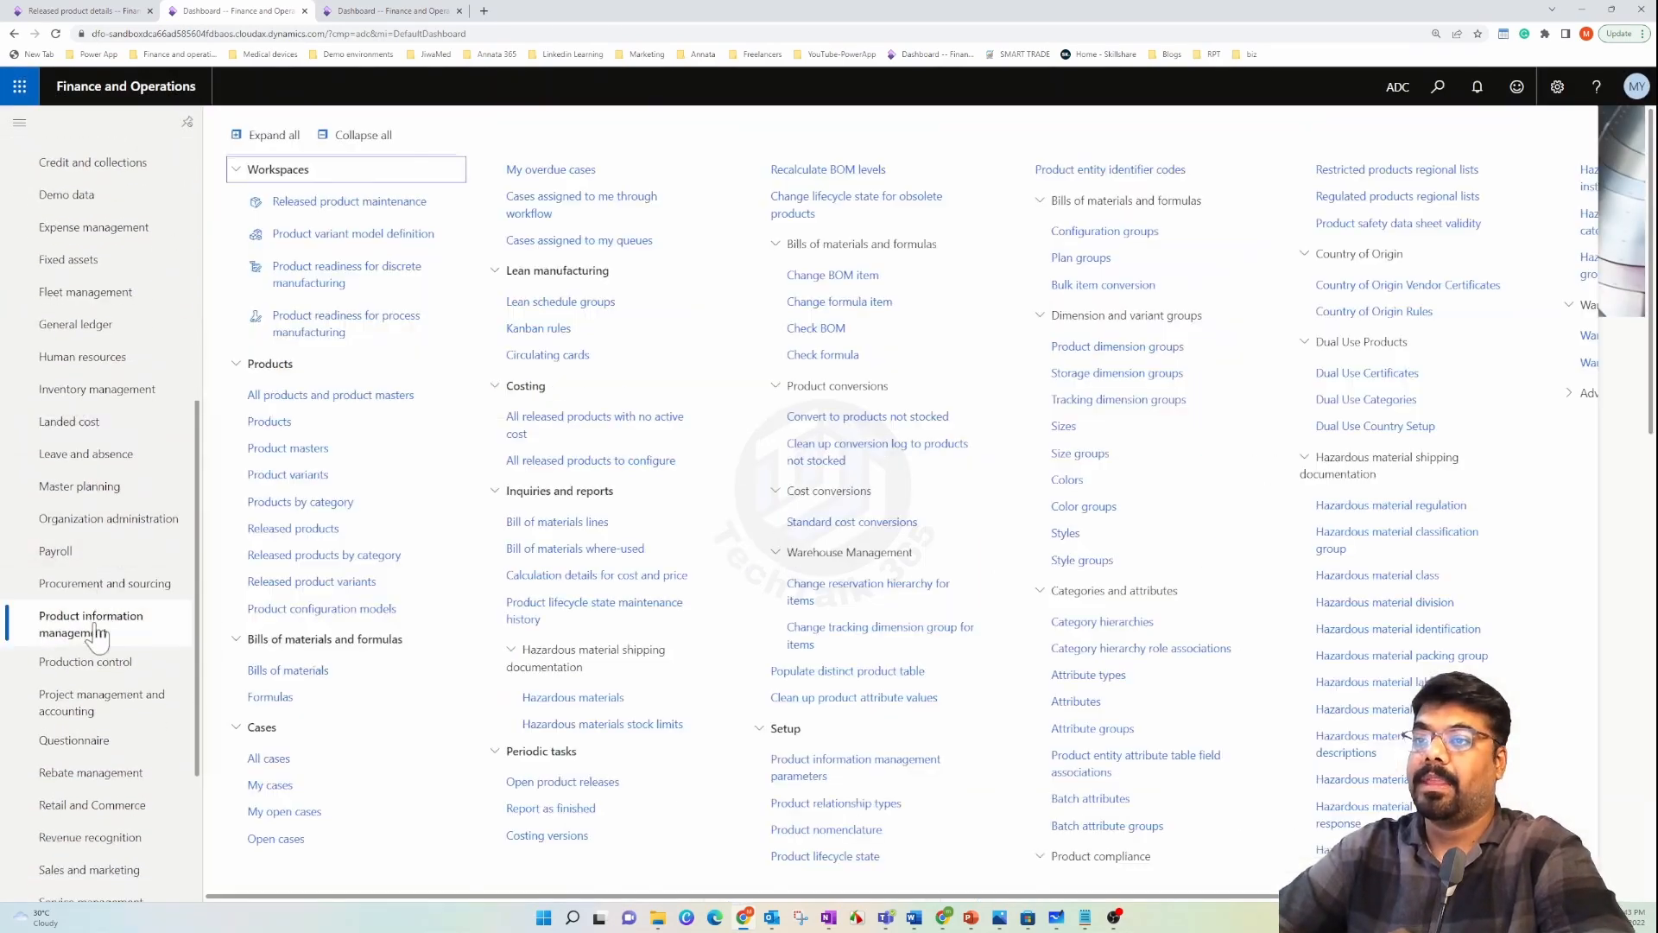
{"action": "left_click", "coordinate": [99, 584]}
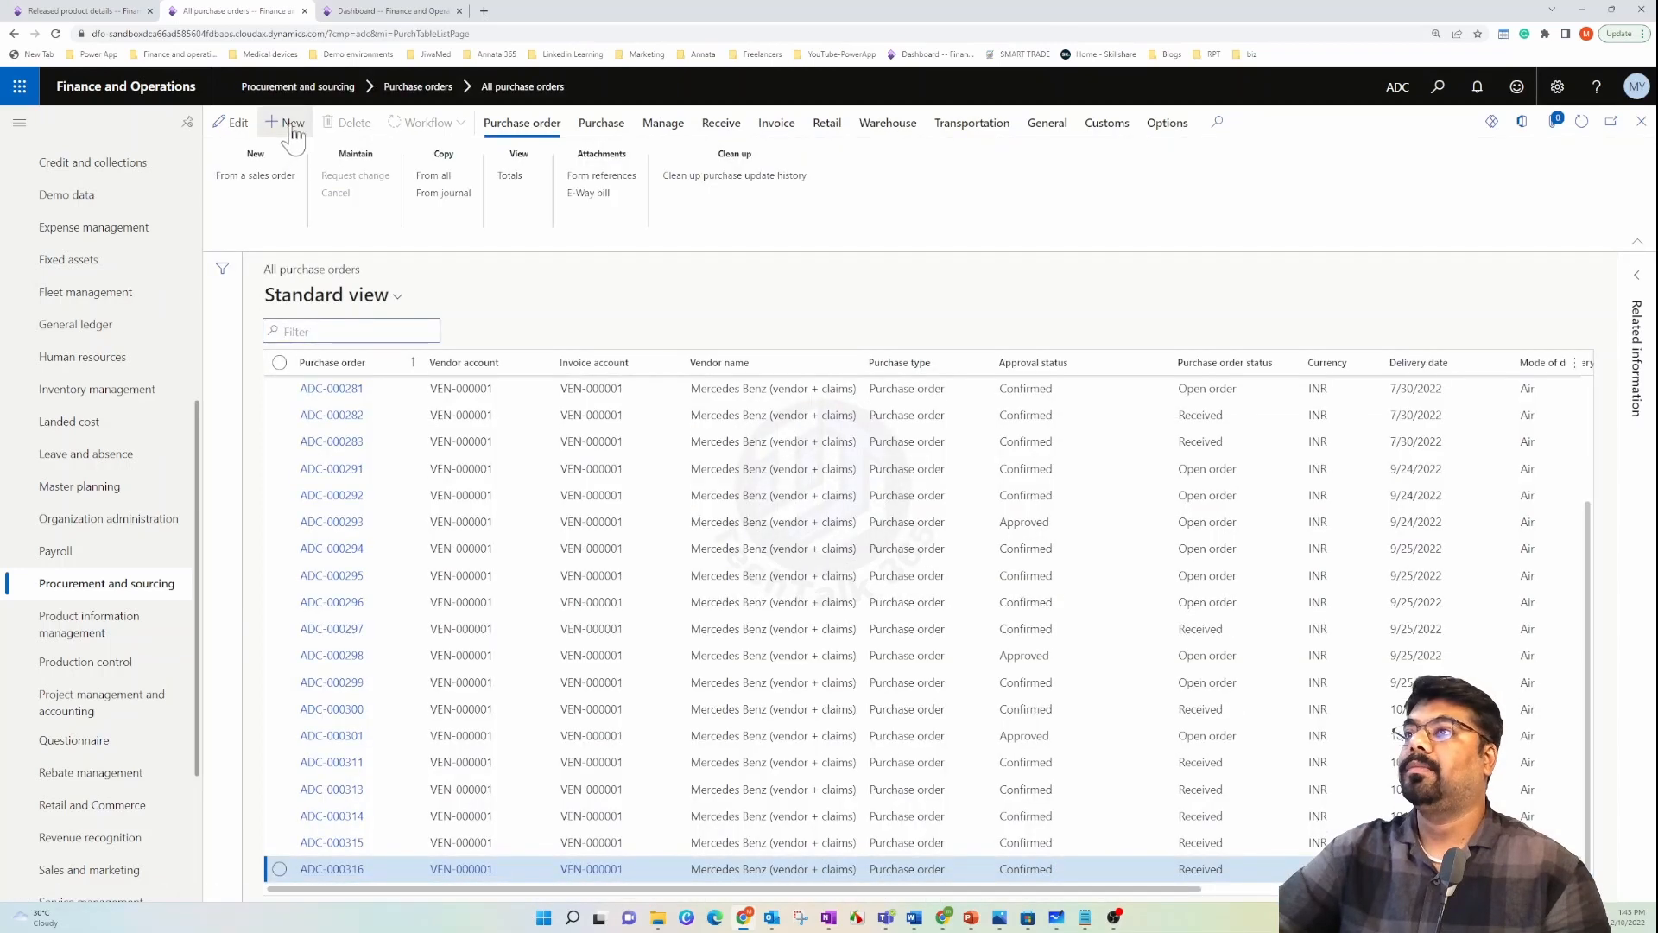
- Create a purchase order for the vendor Mercedes Benz (vendor + claims) with warehouse CS
{"action": "key", "text": "alt+n"}
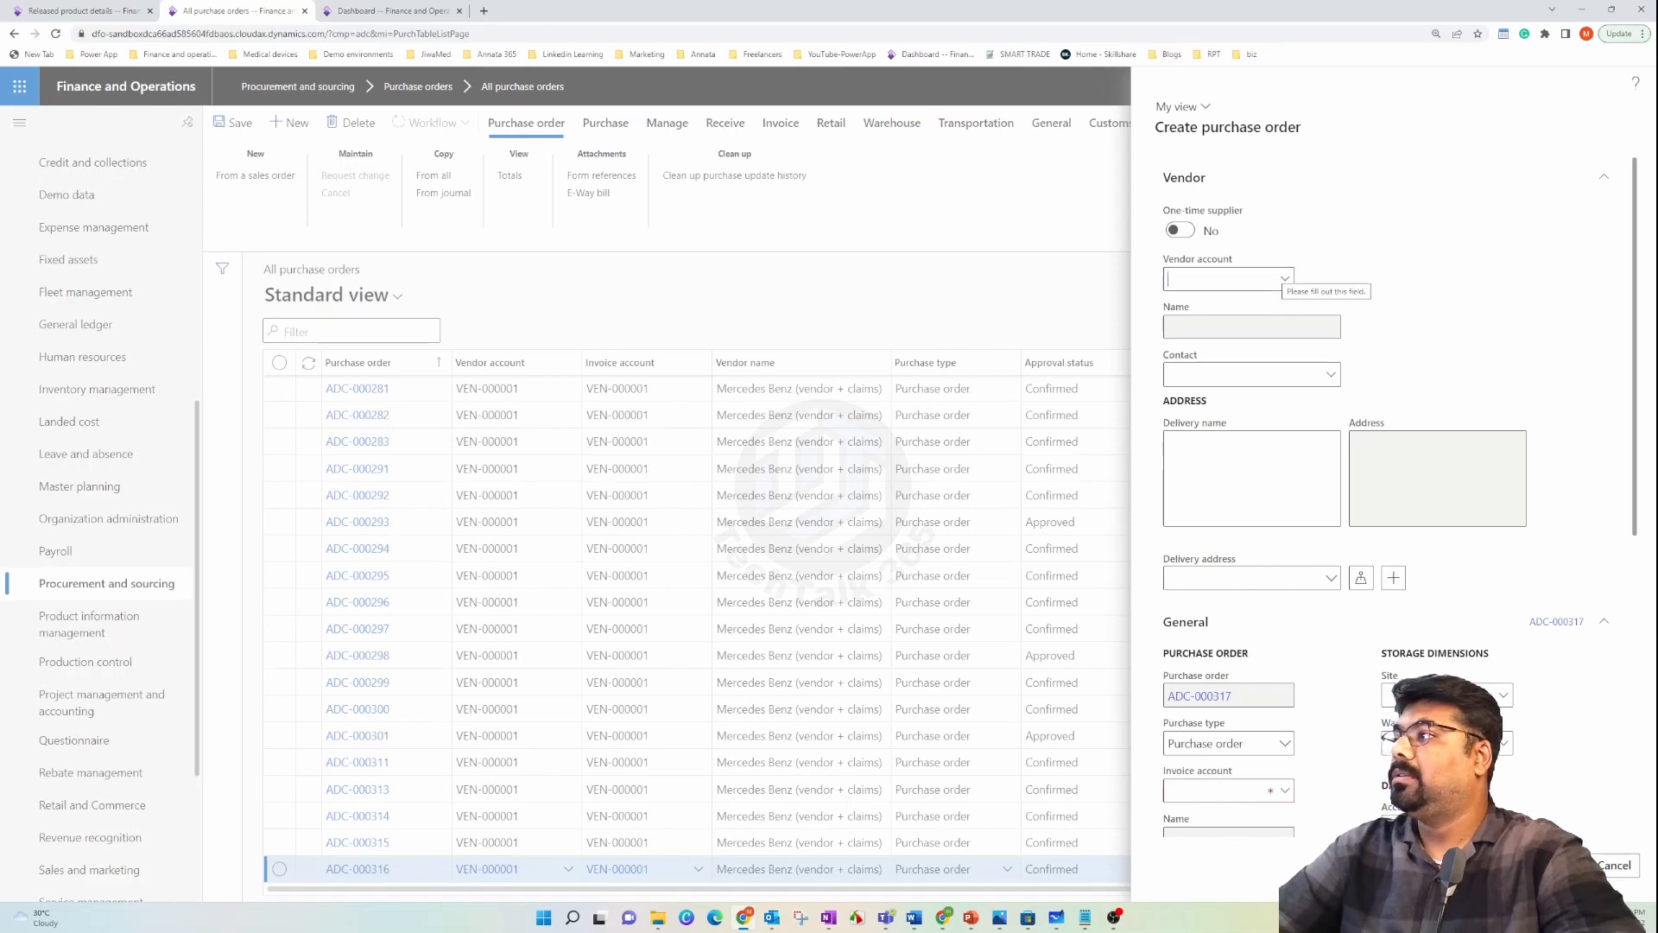
{"action": "left_click", "coordinate": [1292, 286]}
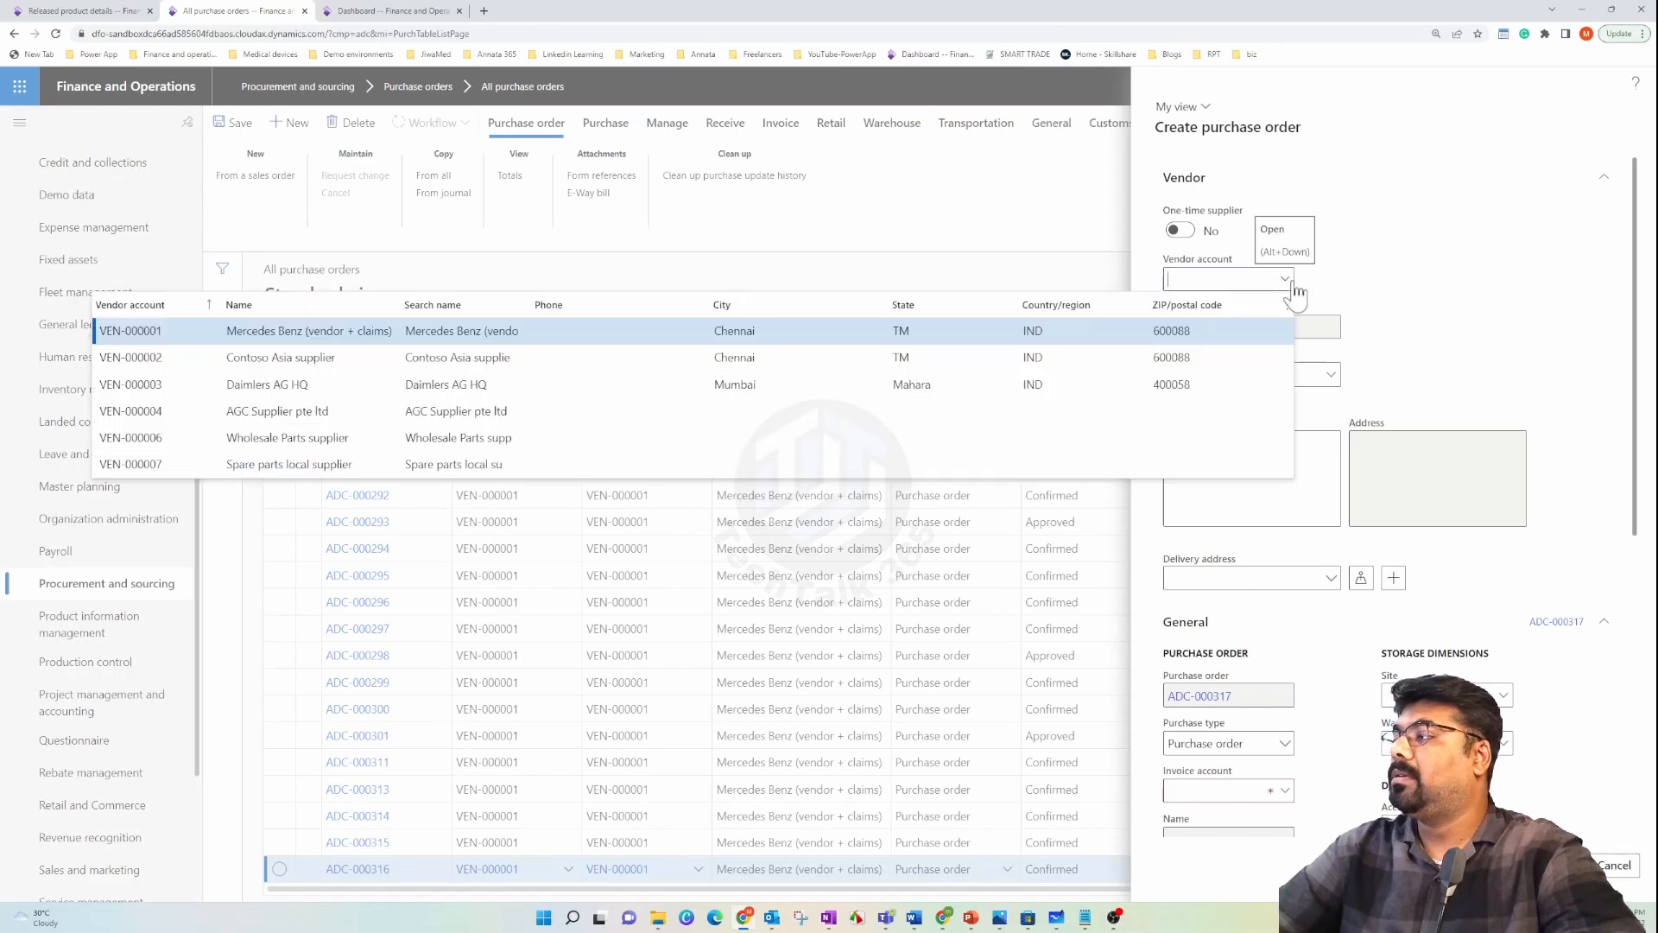
{"action": "key", "text": "Return"}
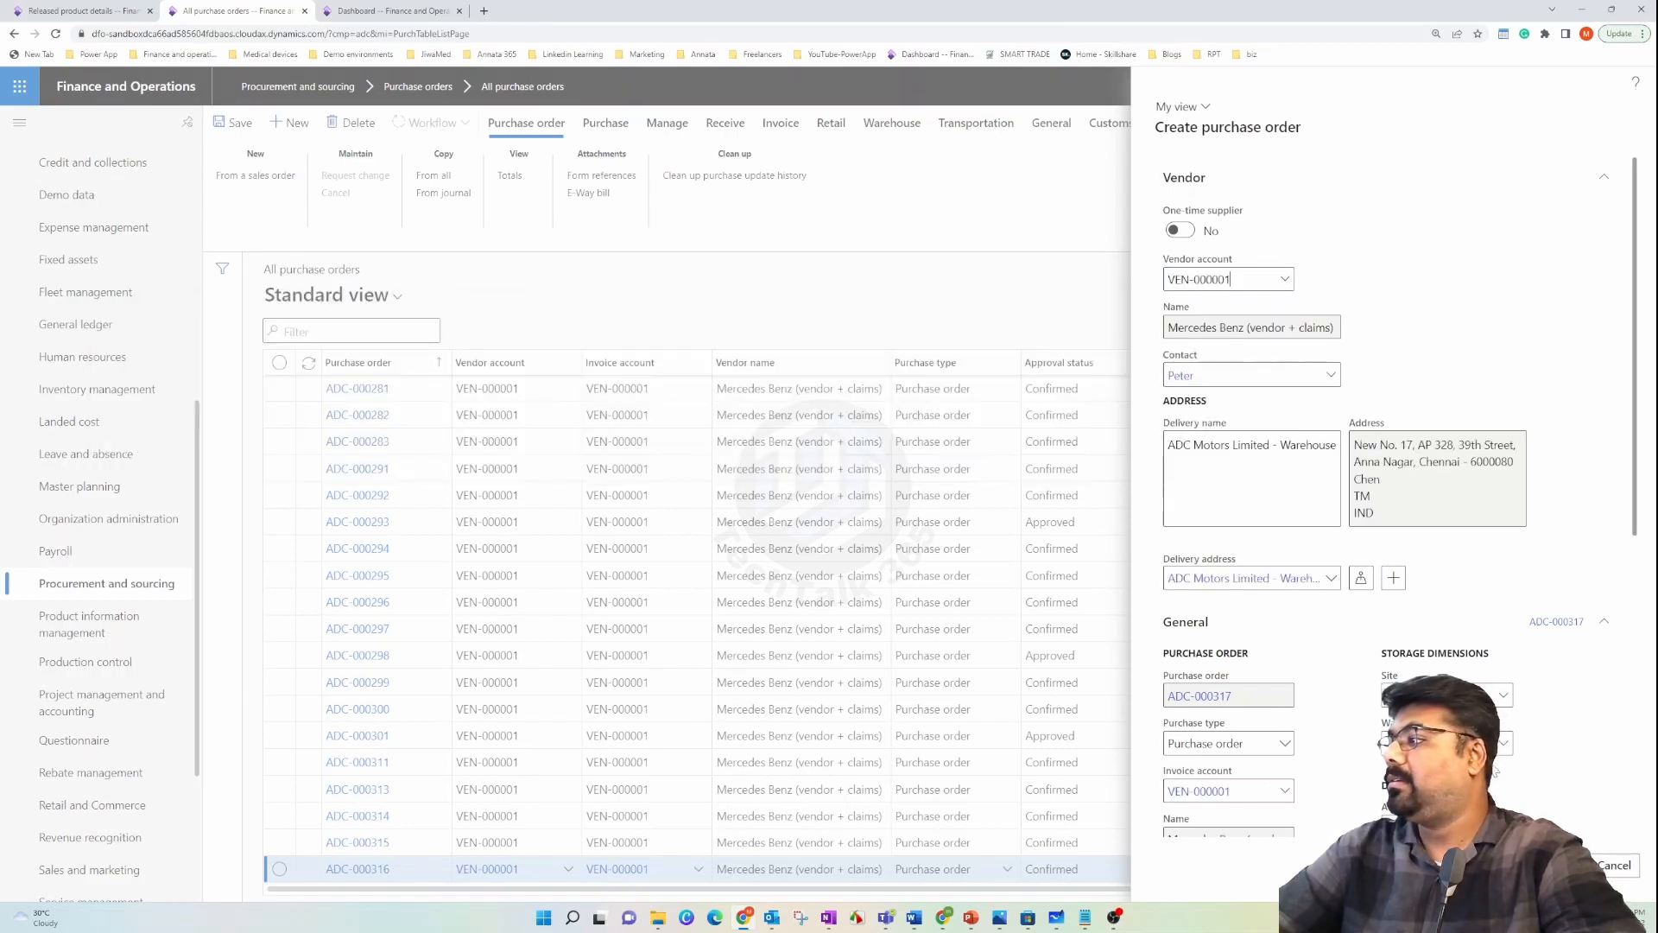
{"action": "left_click", "coordinate": [1502, 746]}
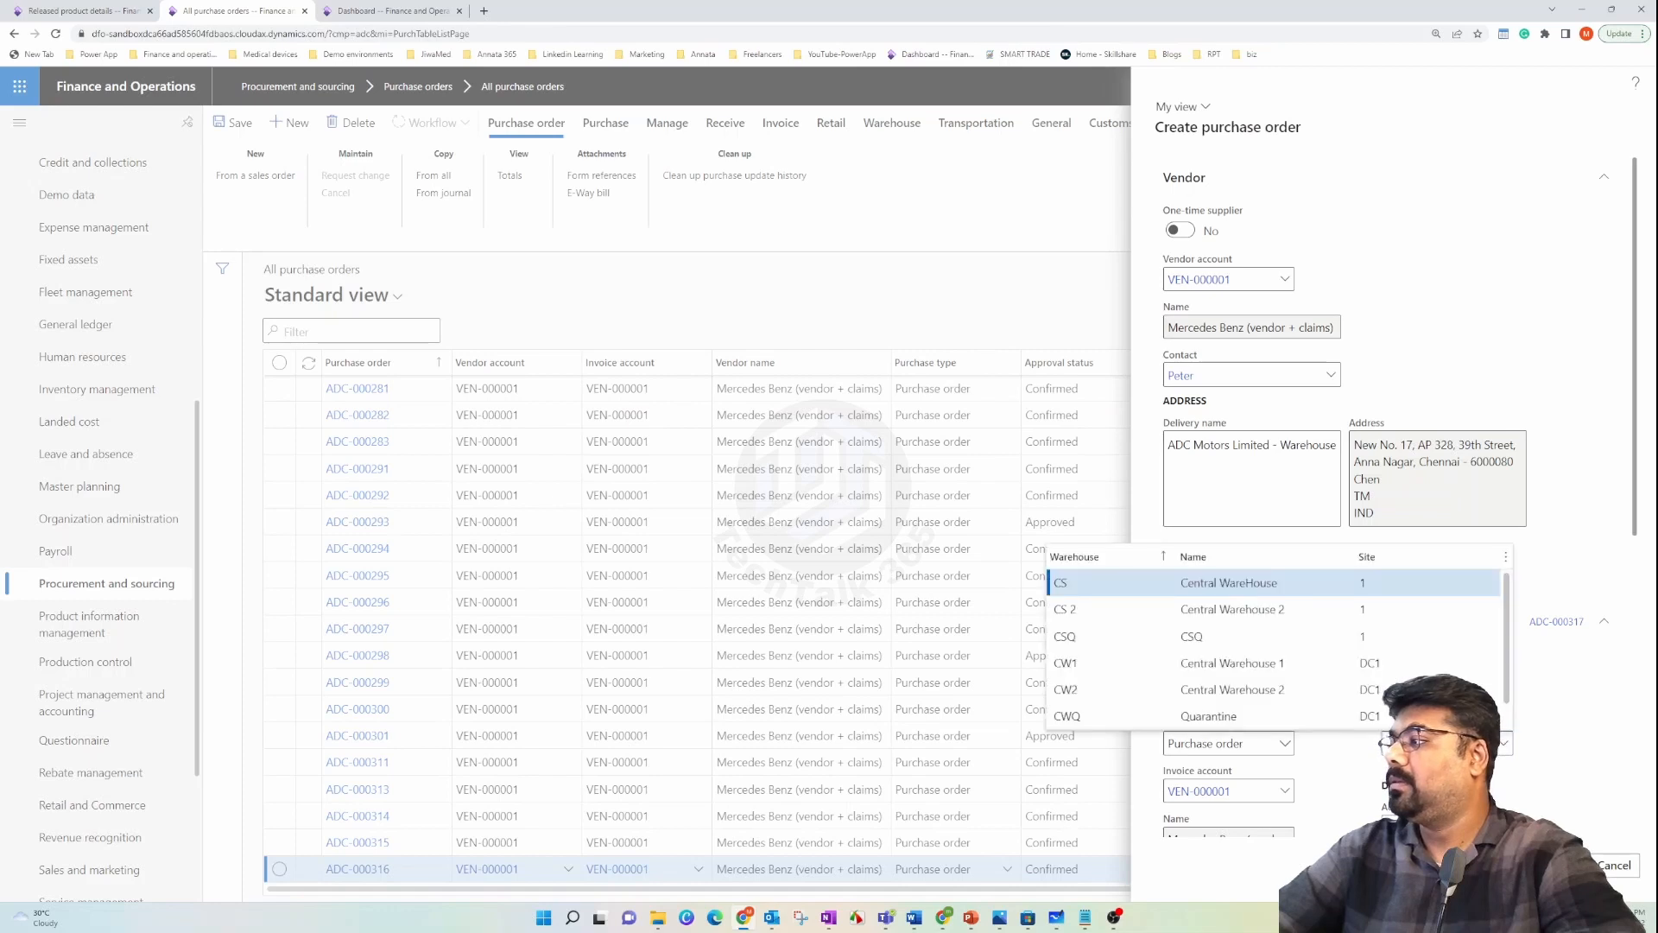
{"action": "left_click", "coordinate": [1115, 582]}
{"action": "left_click", "coordinate": [1635, 733]}
{"action": "scroll", "coordinate": [1638, 737], "scroll_direction": "down", "scroll_amount": 3}
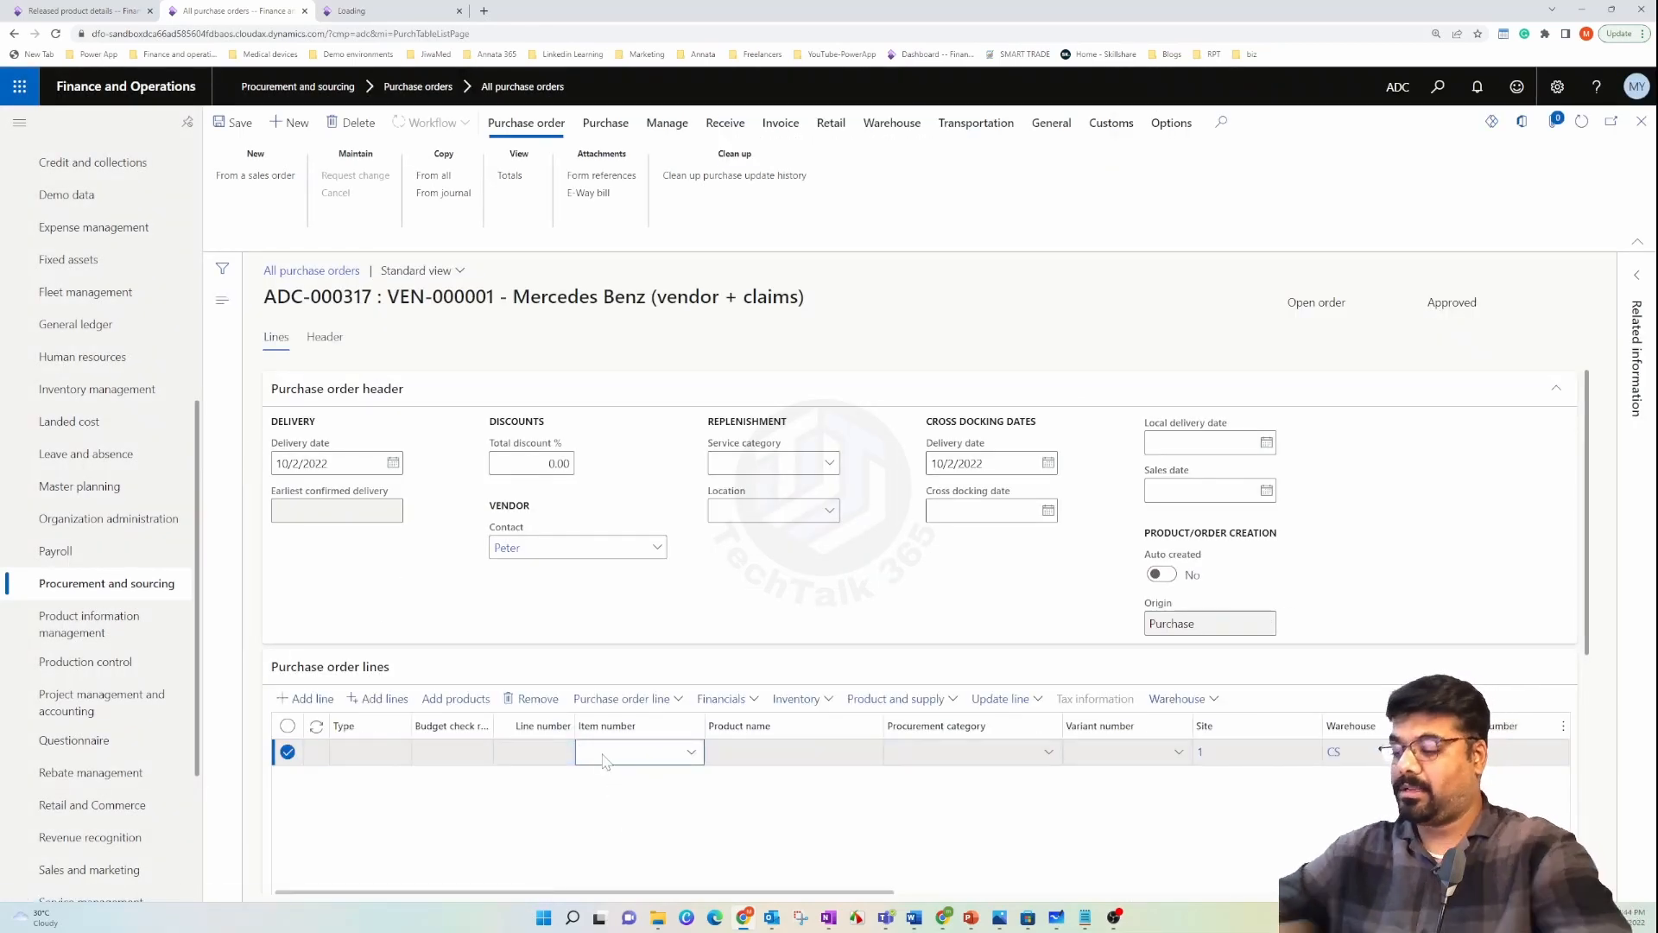
- Enter item P-000103 with quantity 4 on the purchase order line and confirm the purchase order
{"action": "type", "text": "P-000103"}
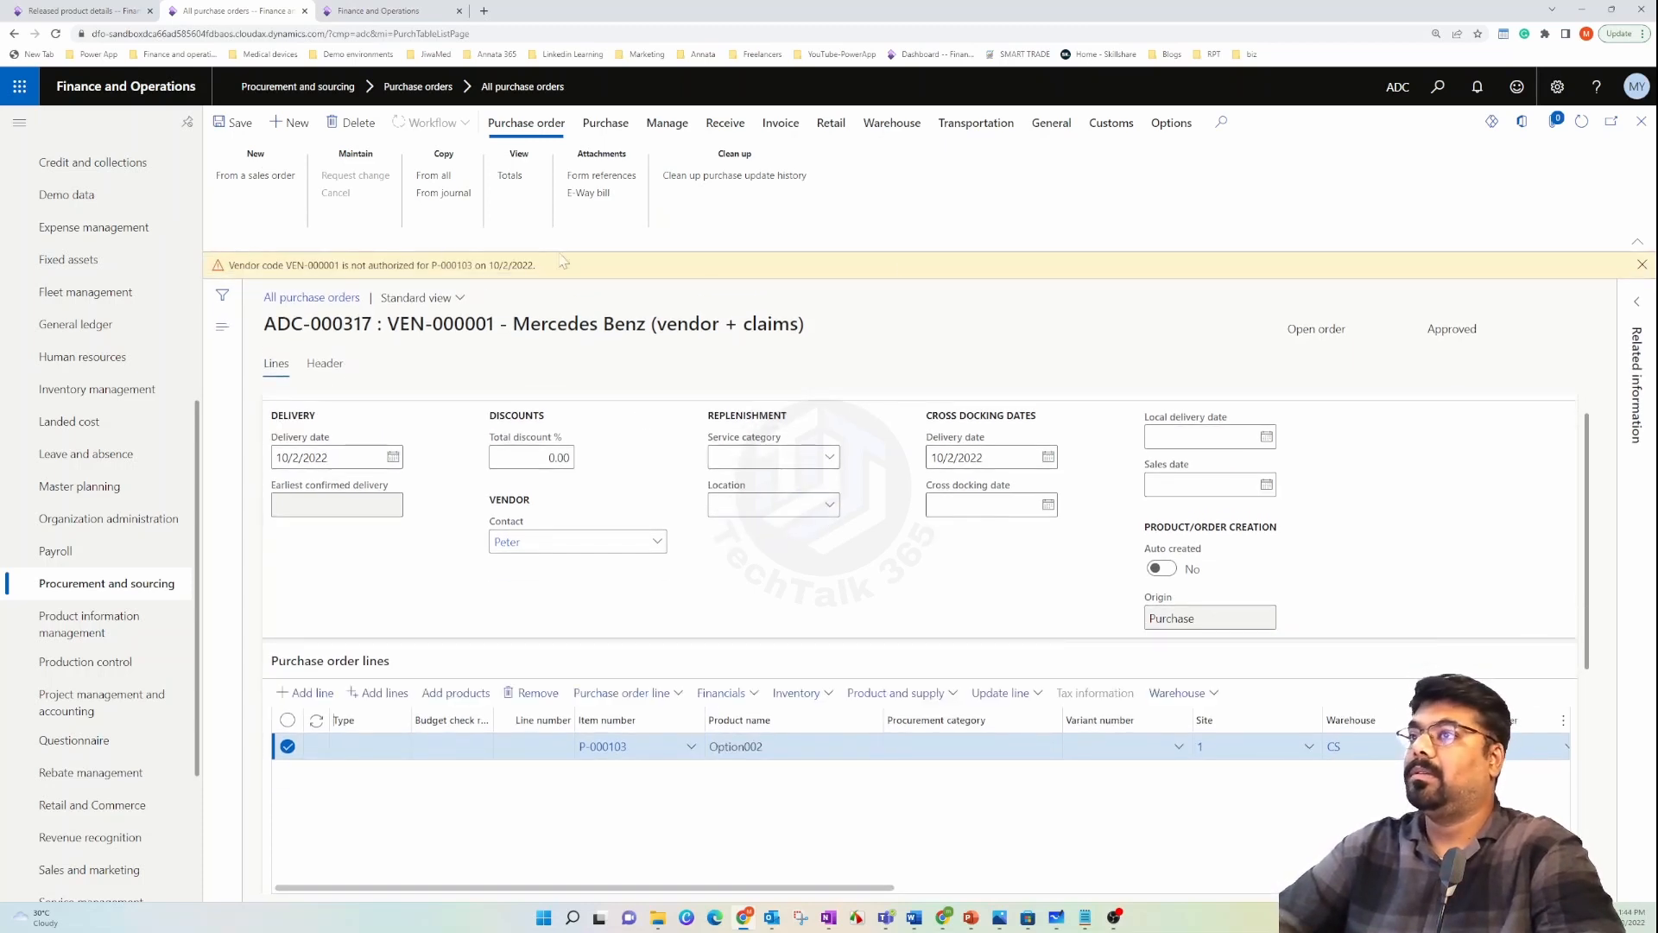
{"action": "left_click", "coordinate": [1642, 264]}
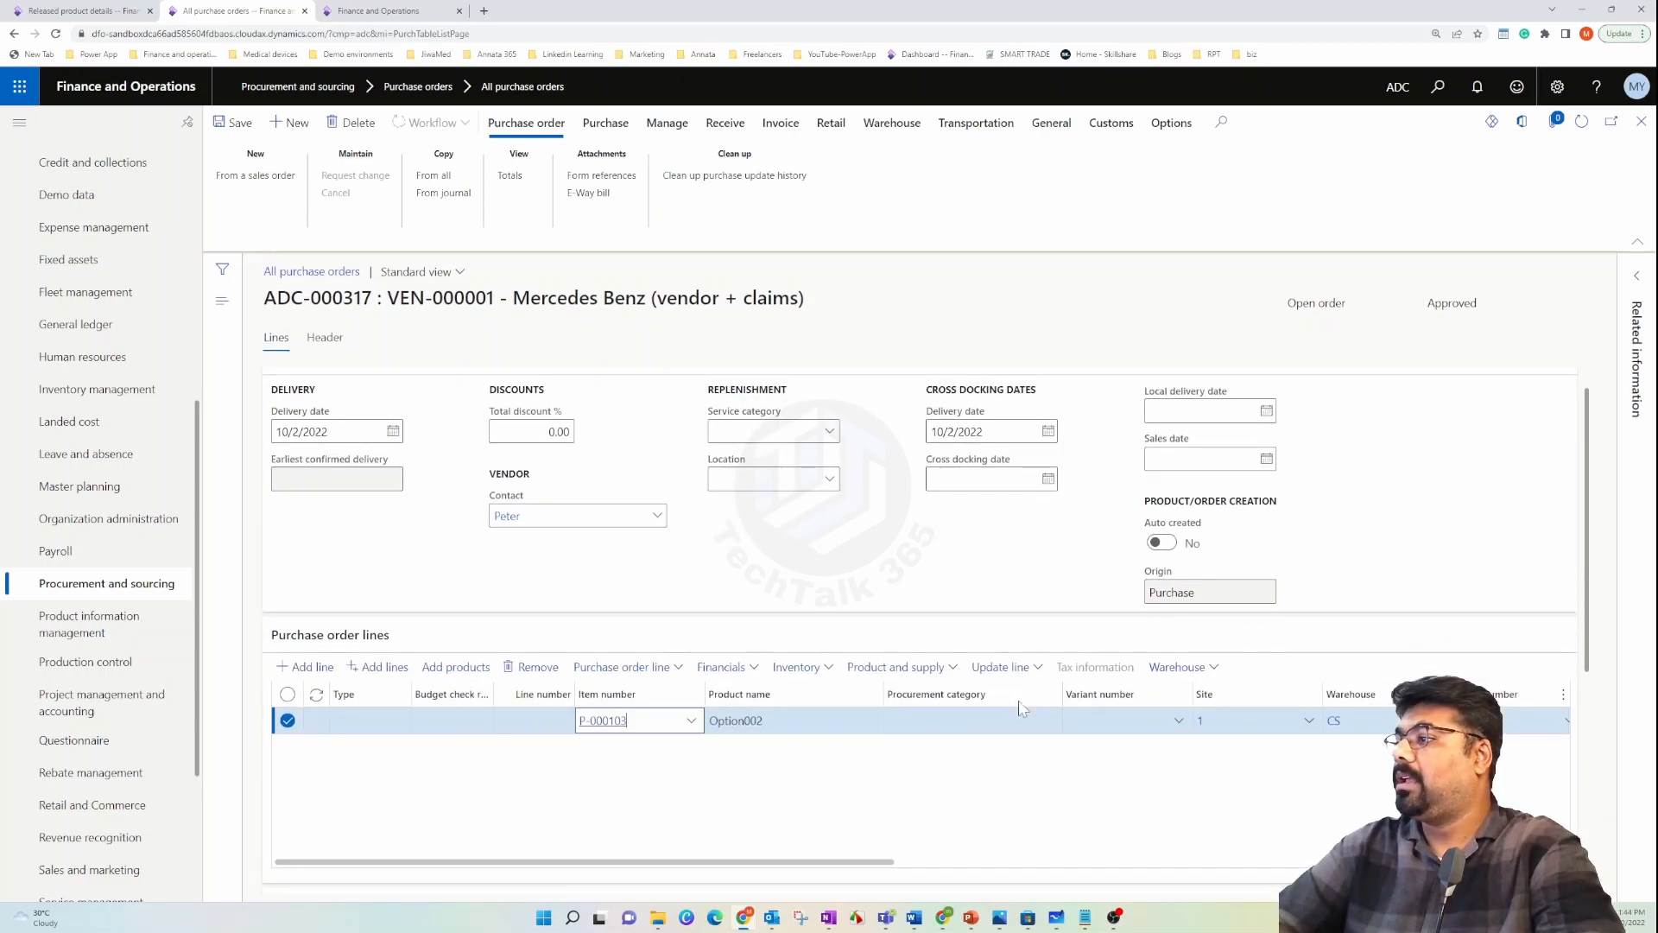
{"action": "left_click_drag", "start_coordinate": [873, 862], "coordinate": [1127, 861]}
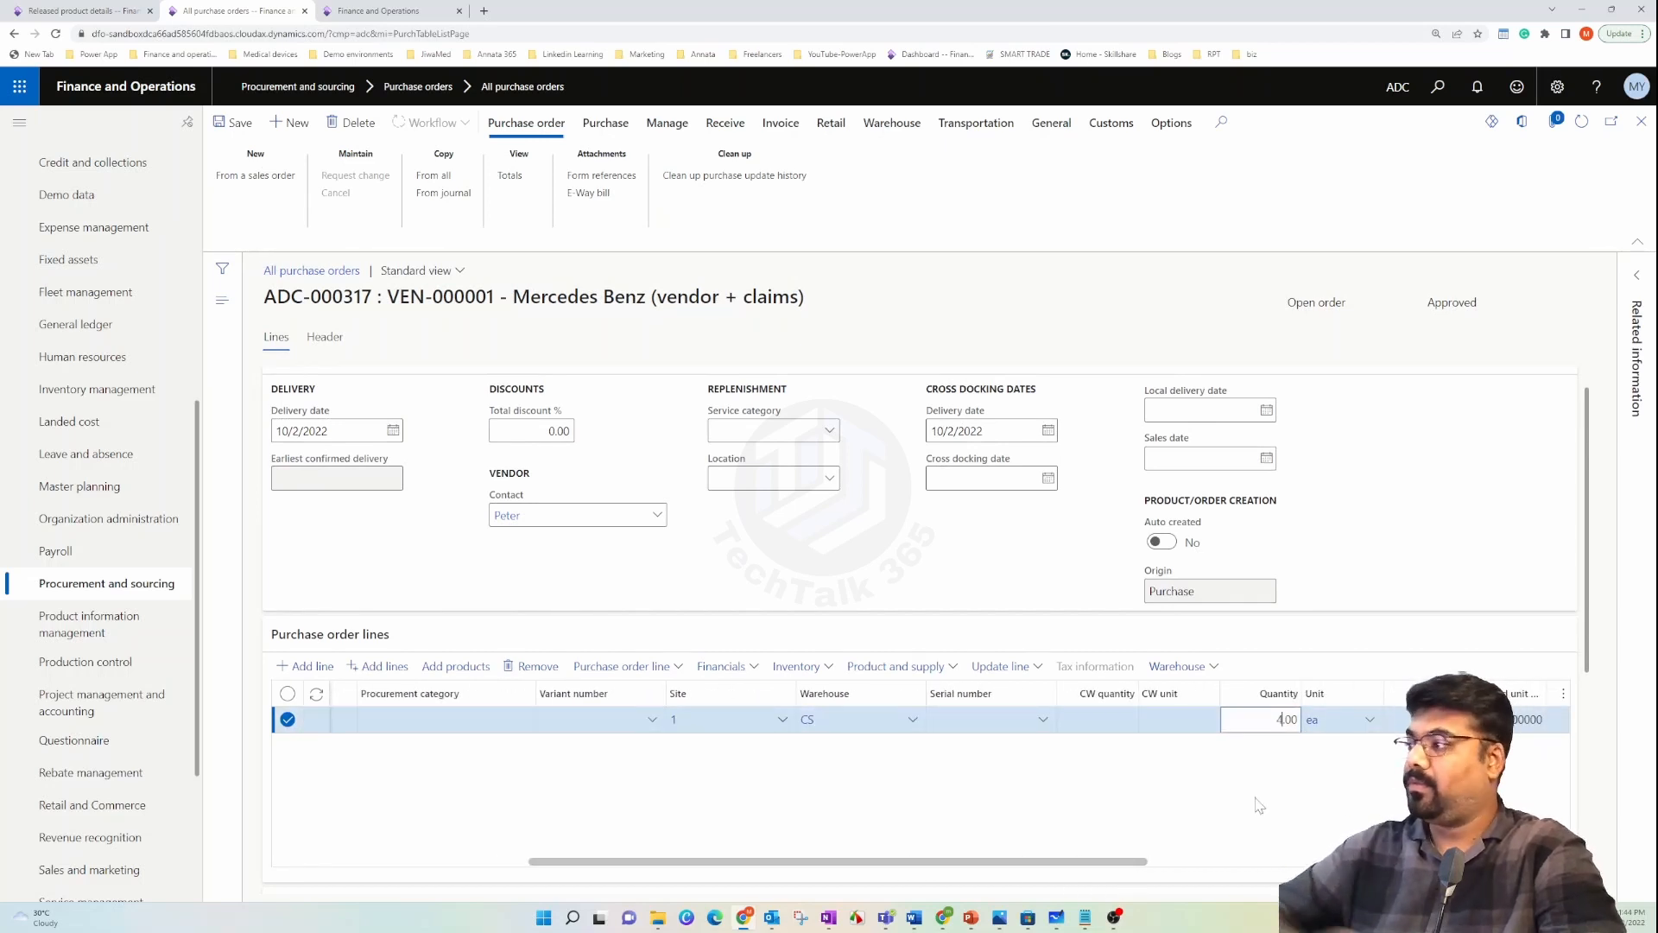
{"action": "left_click", "coordinate": [606, 123]}
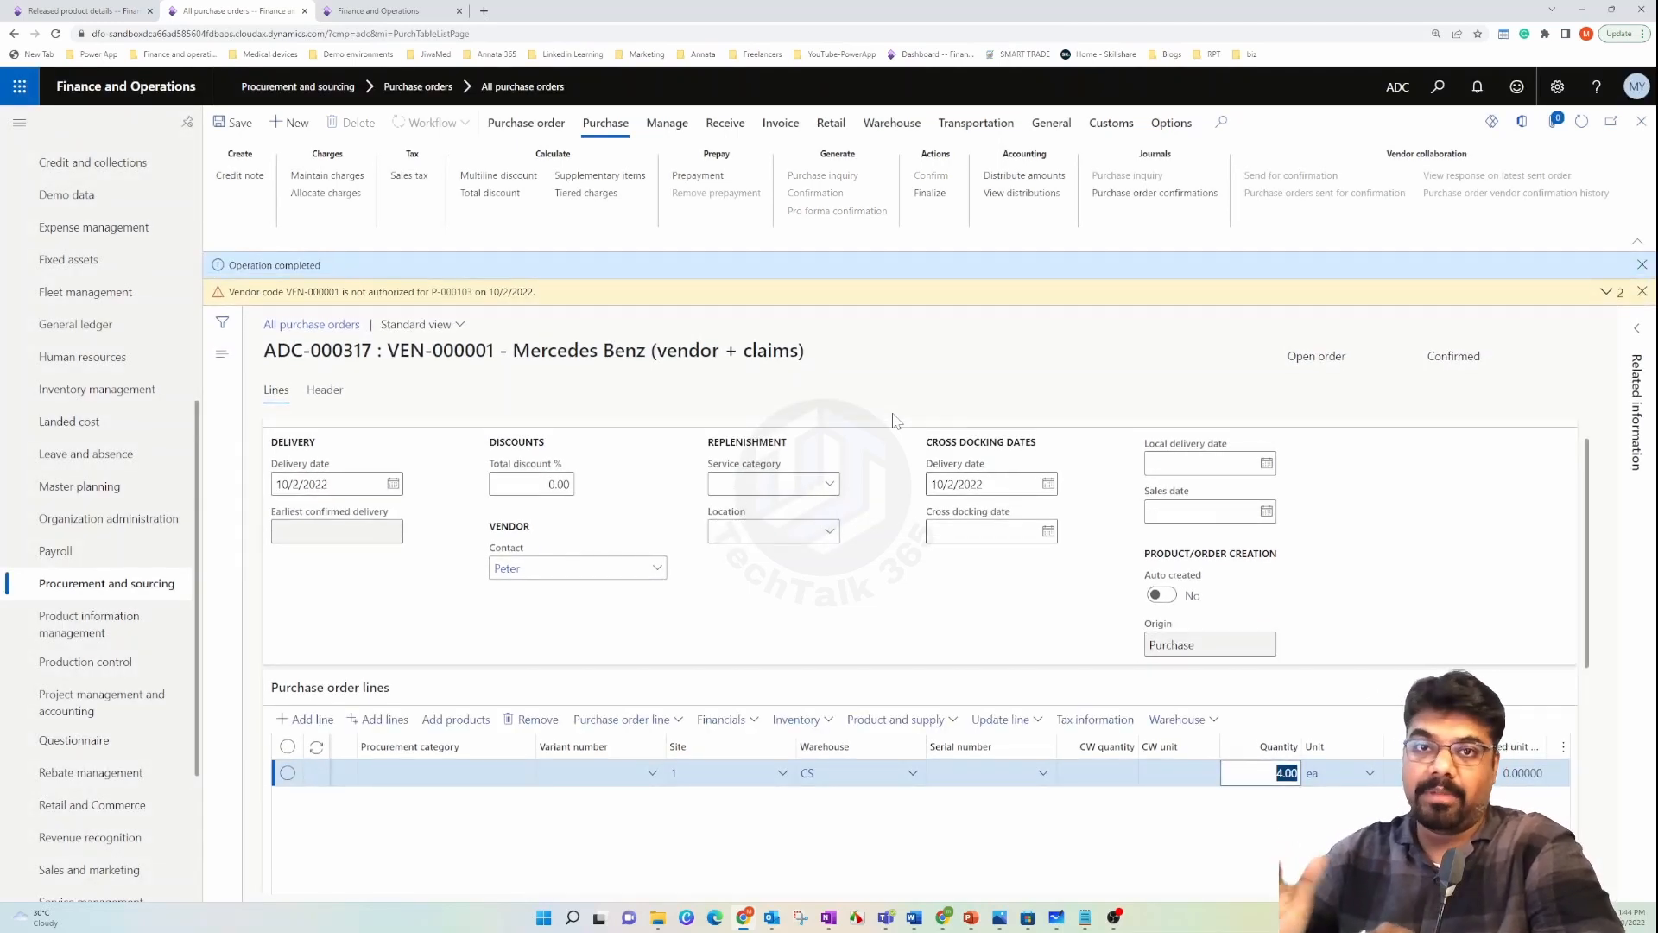
- Post the product receipt for the confirmed purchase order, using its purchase order number as the product receipt number, and dismiss the messages
{"action": "left_click", "coordinate": [722, 124]}
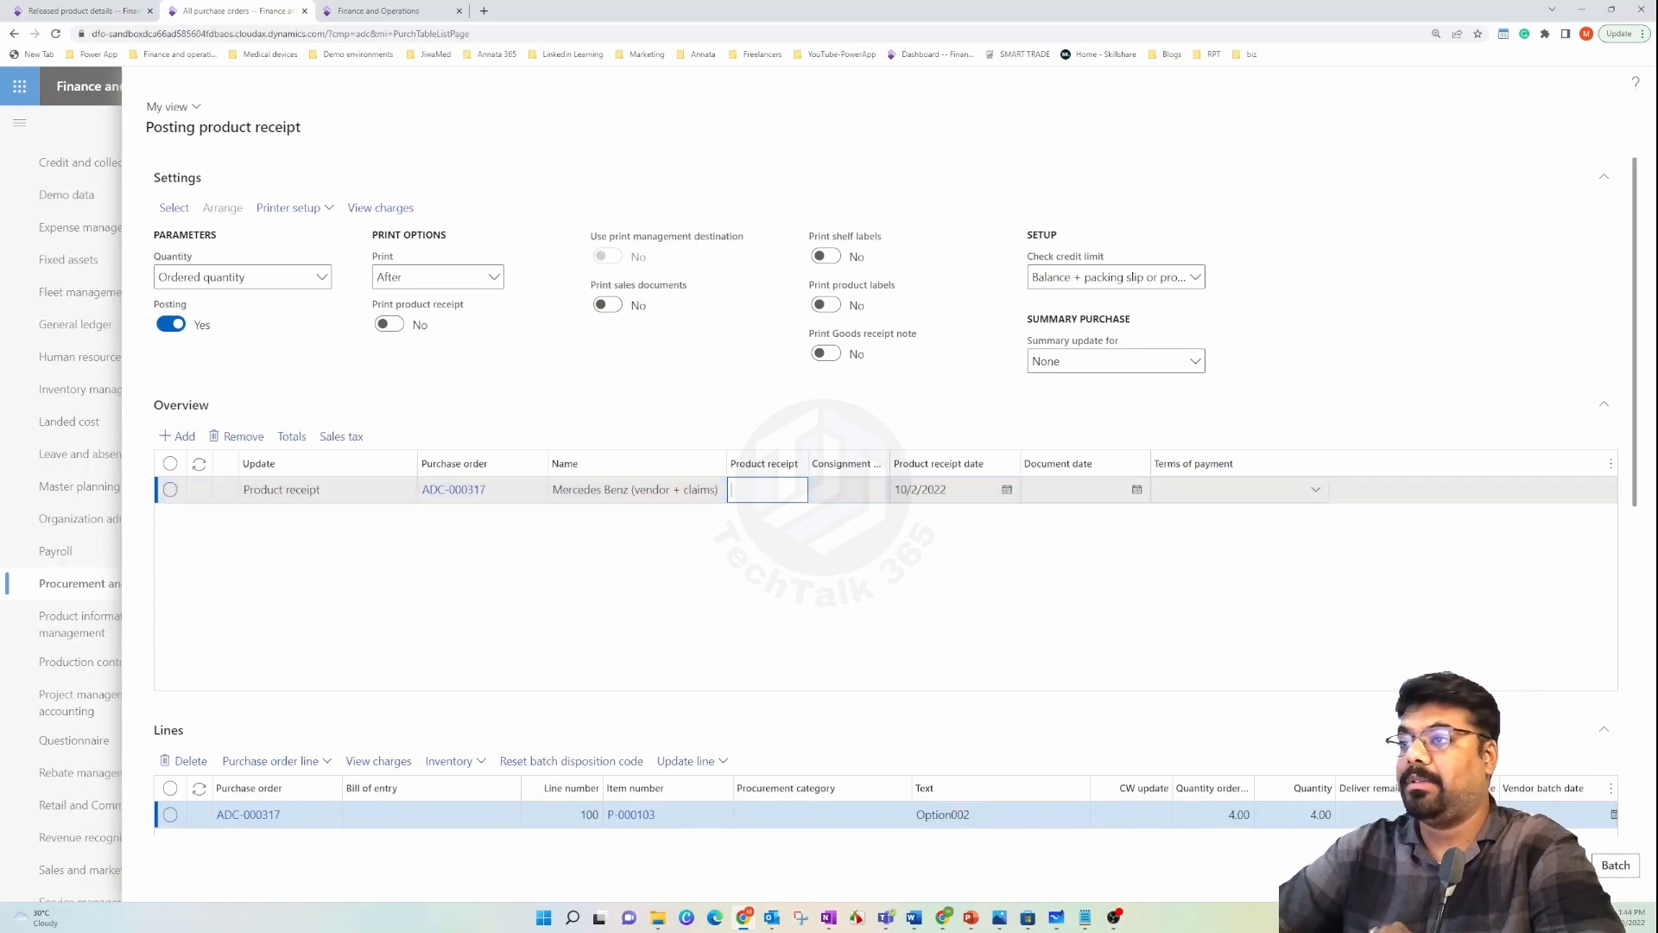
{"action": "left_click", "coordinate": [514, 490]}
{"action": "key", "text": "ctrl+c"}
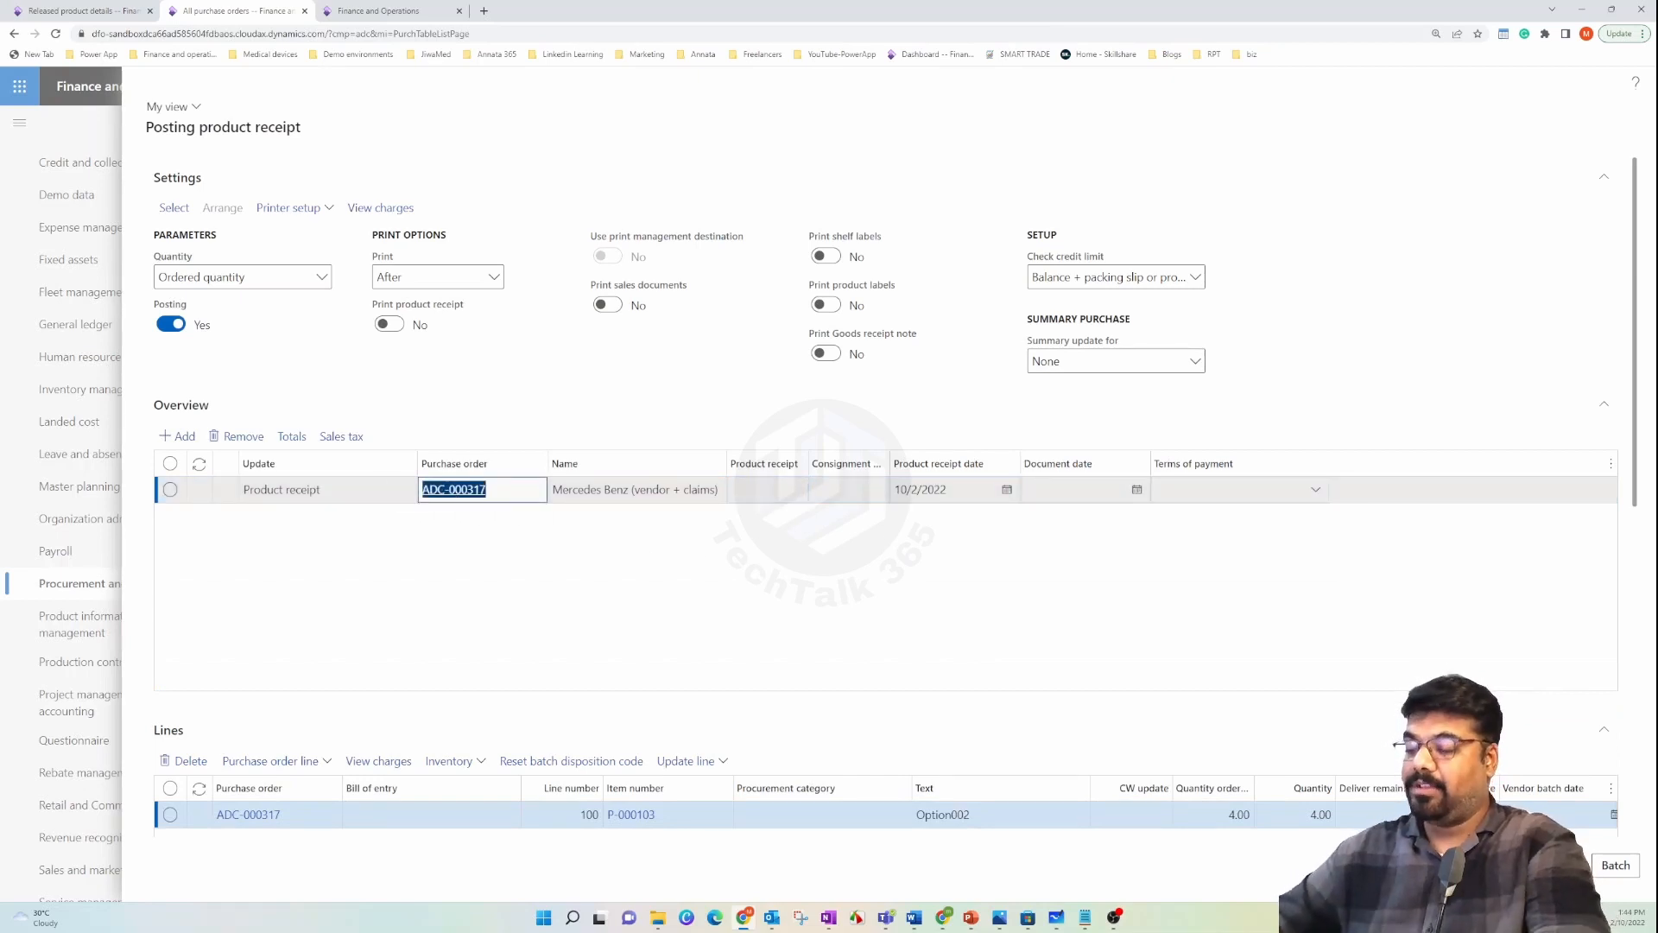
{"action": "left_click", "coordinate": [767, 489]}
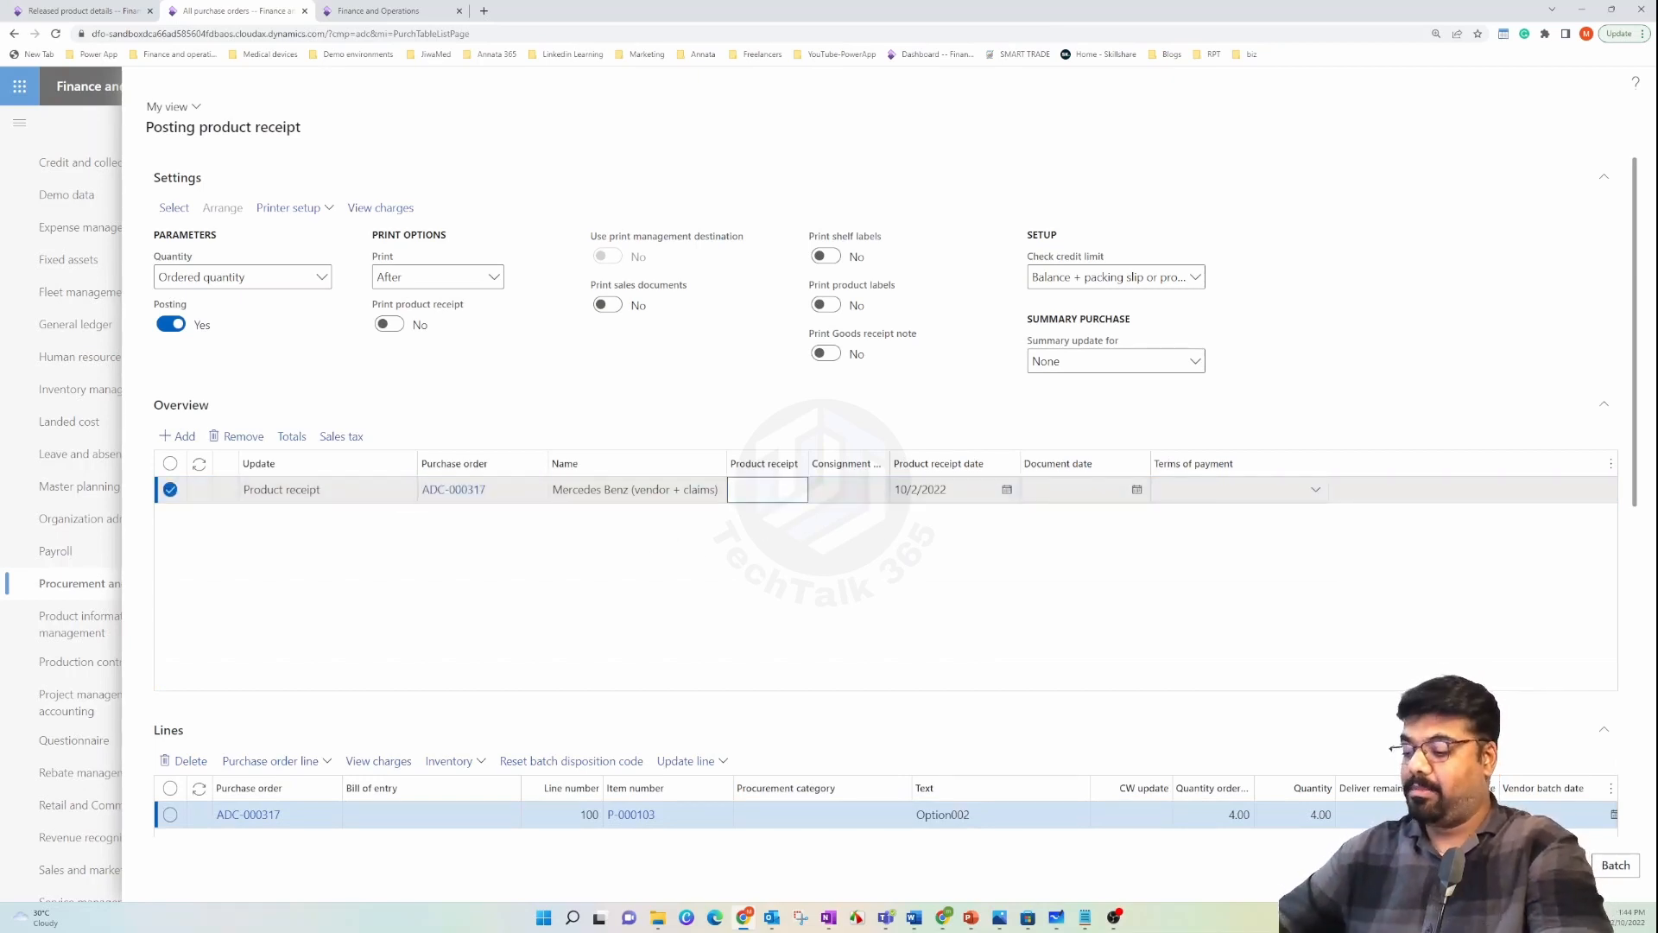
{"action": "key", "text": "ctrl+v"}
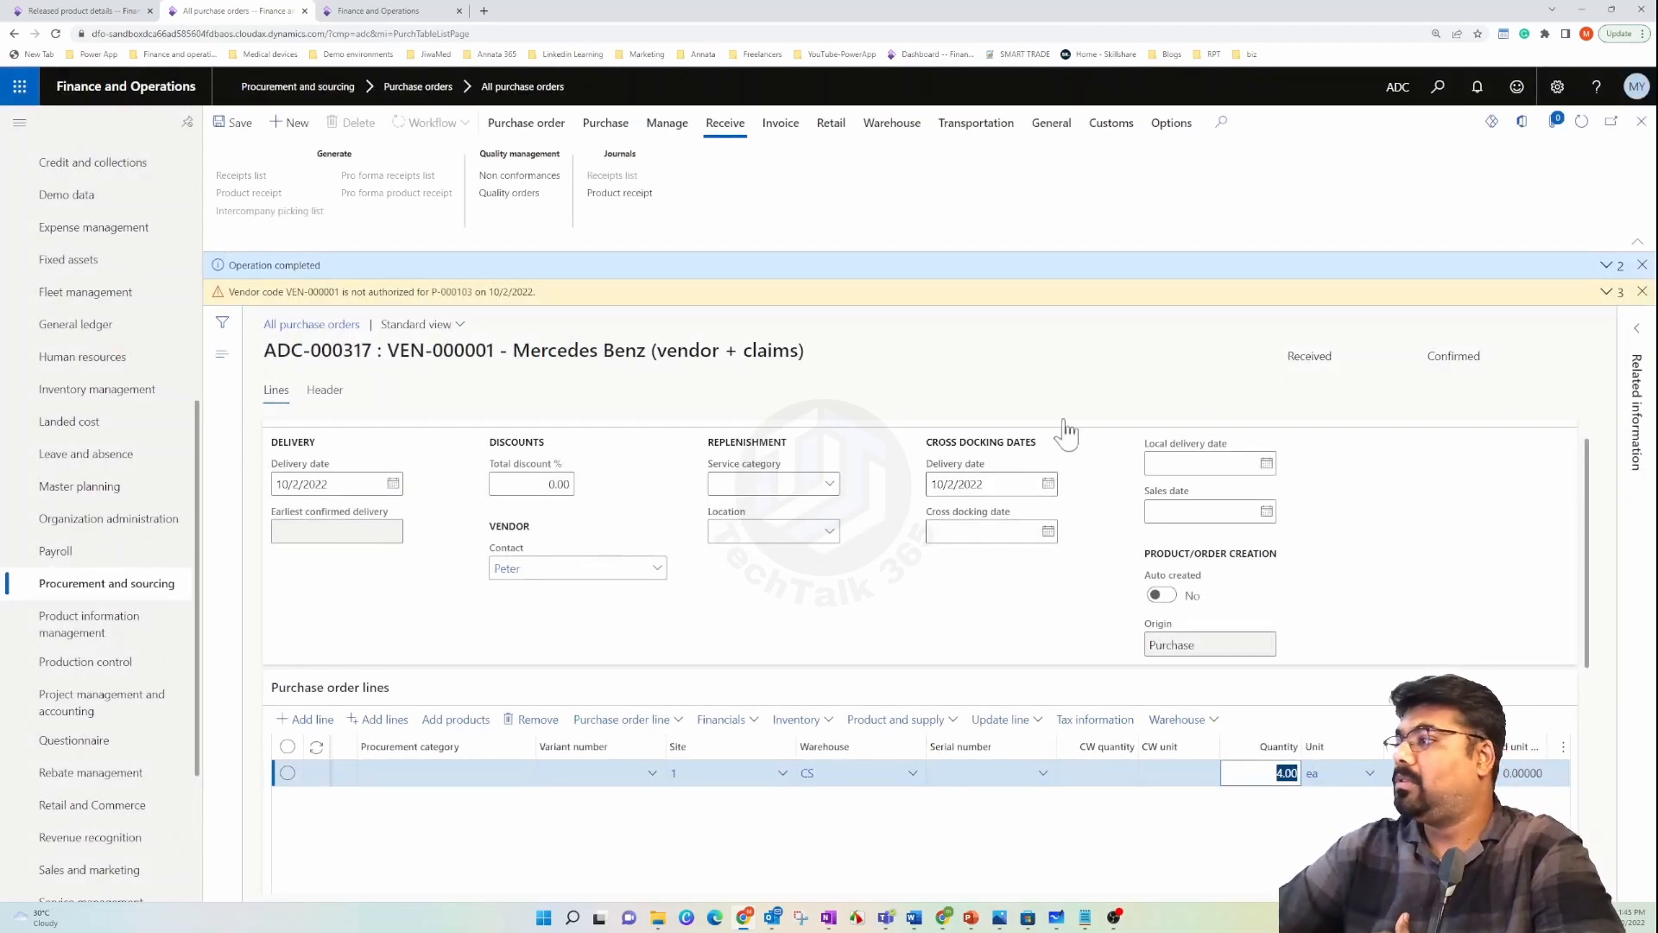
{"action": "left_click", "coordinate": [1642, 265]}
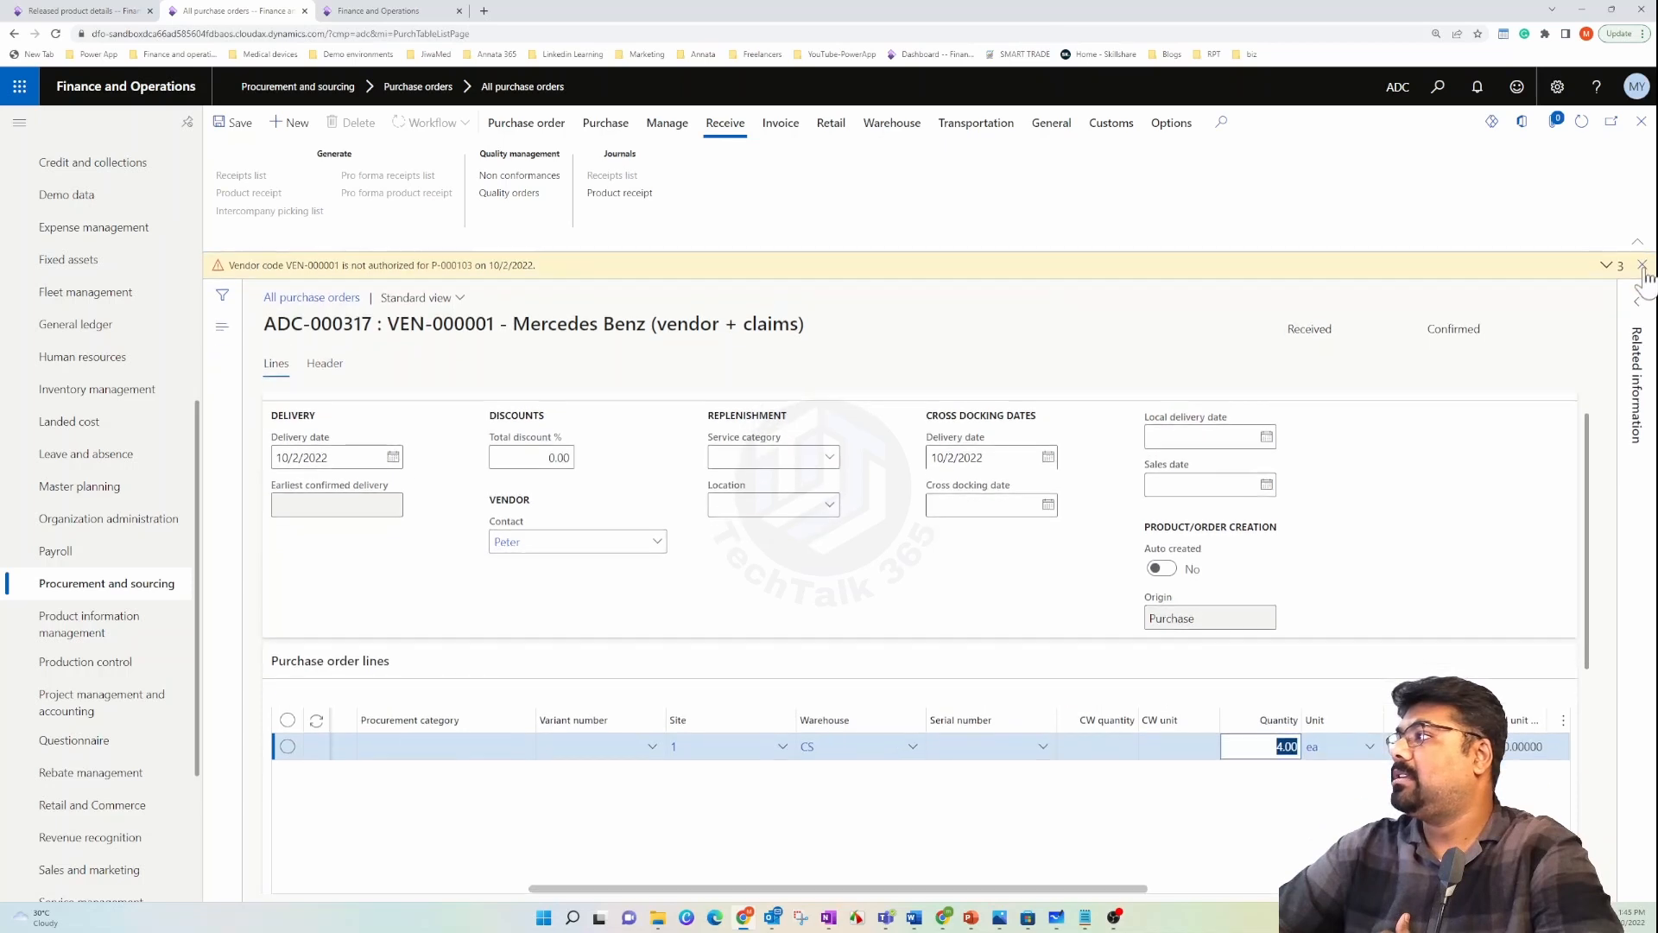
{"action": "left_click", "coordinate": [1642, 265]}
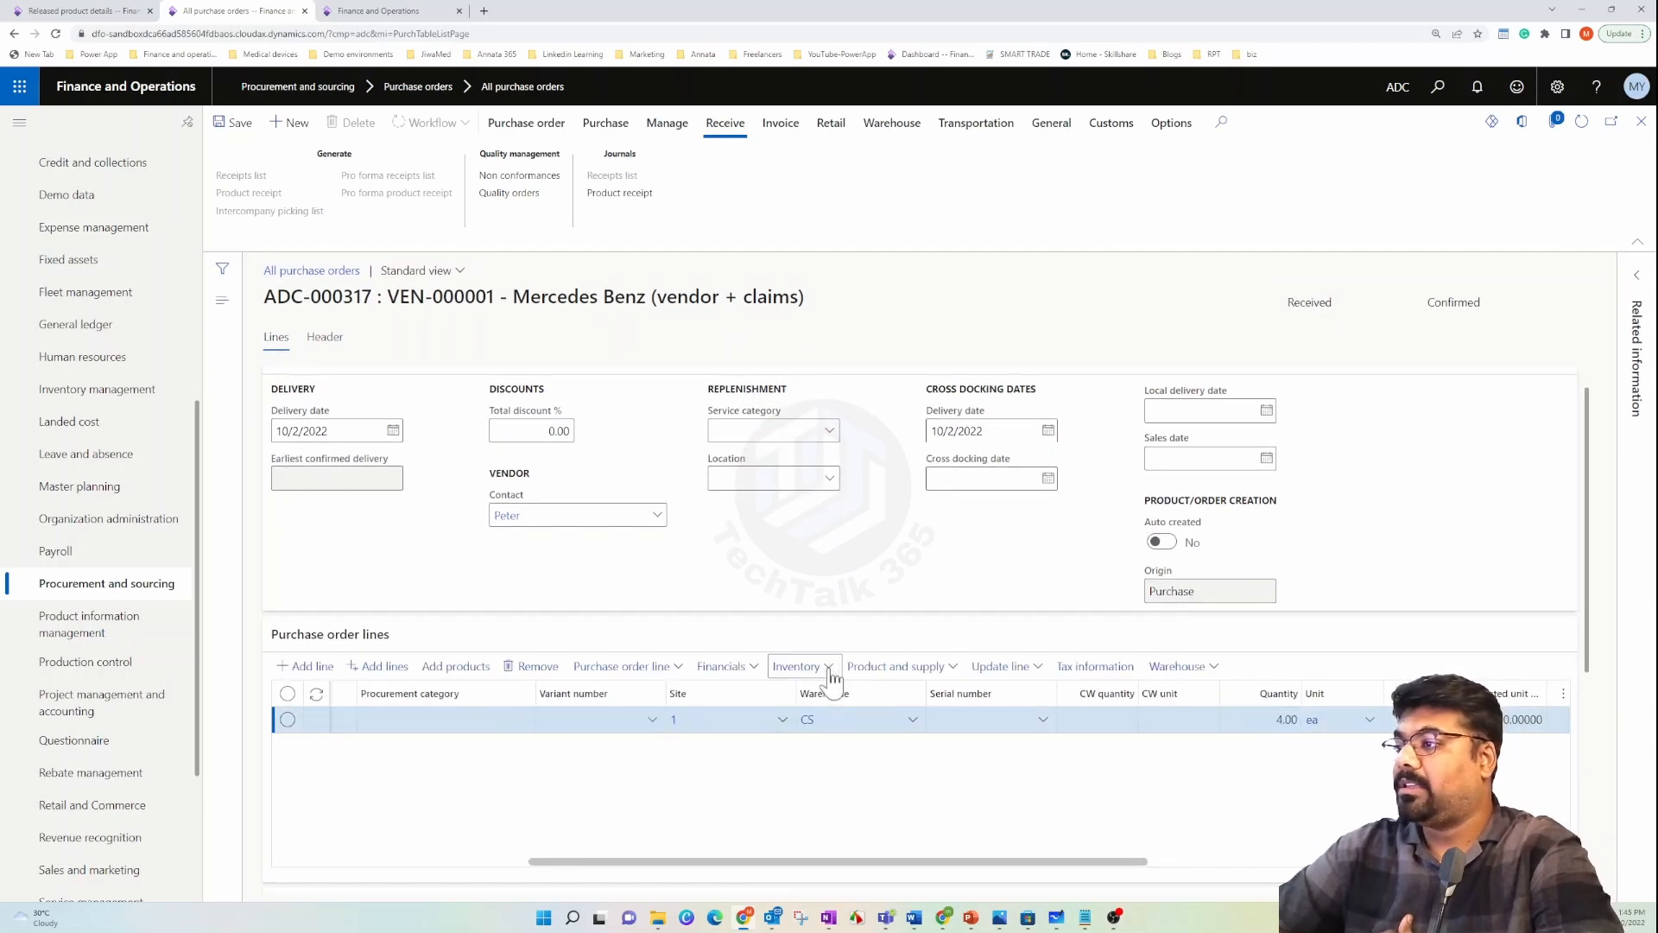
- Show the Serial number dimension in the order line's inventory transactions, save that display setup, examine the serial numbers and close the transactions
{"action": "left_click", "coordinate": [796, 666]}
{"action": "left_click", "coordinate": [814, 322]}
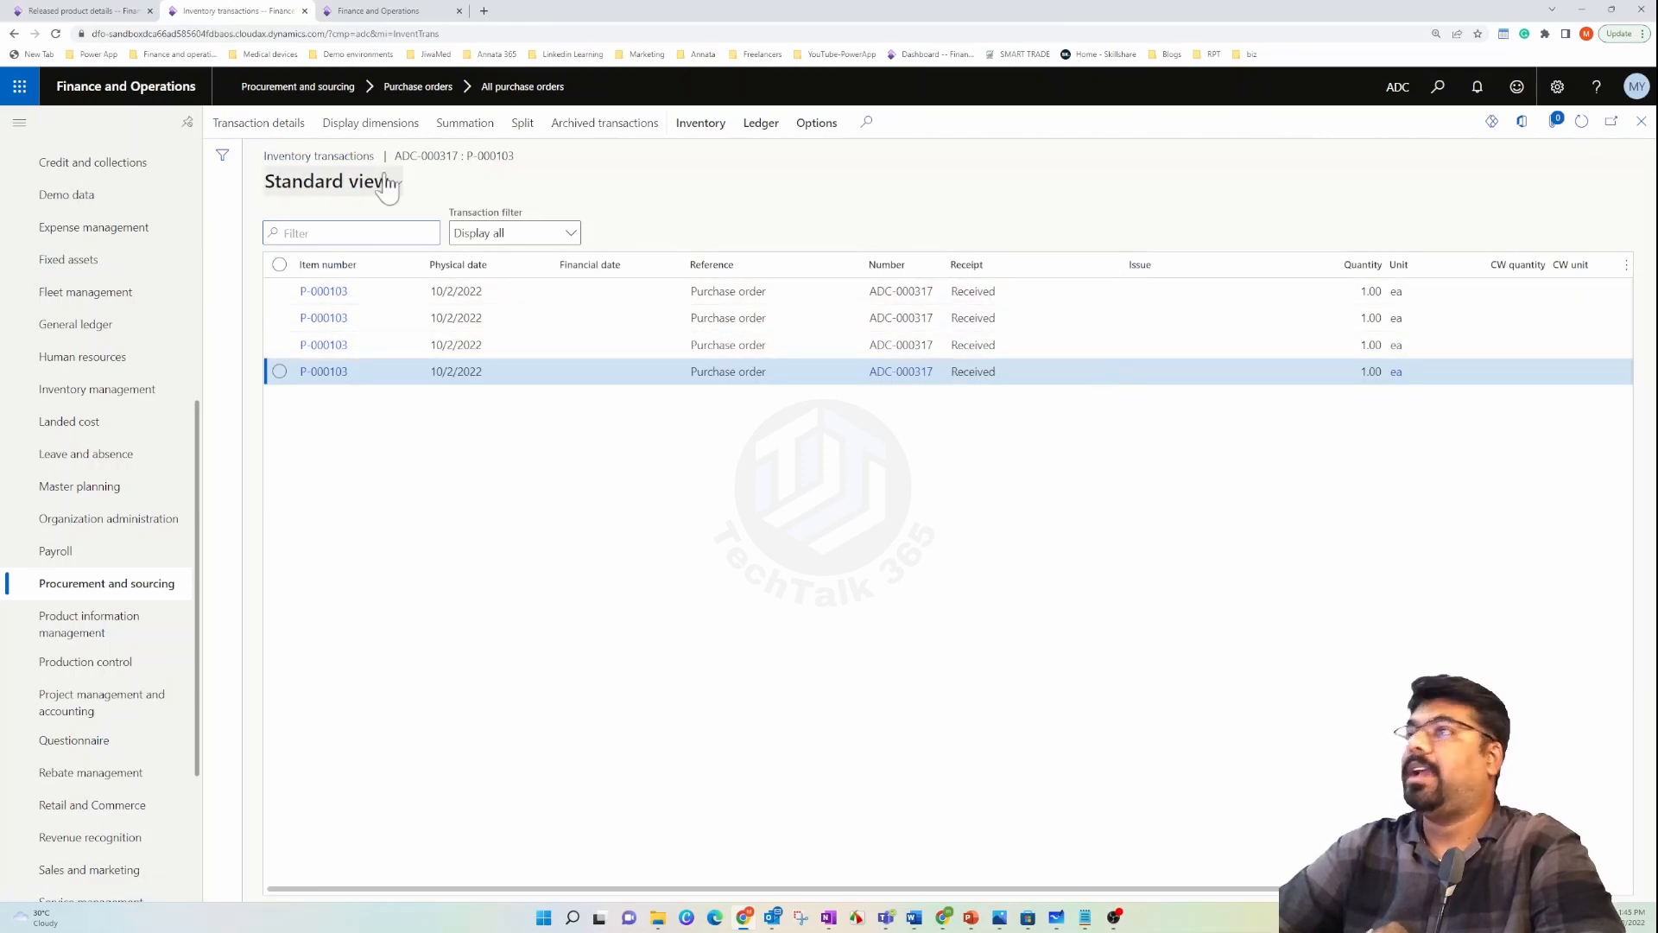
{"action": "left_click", "coordinate": [370, 124]}
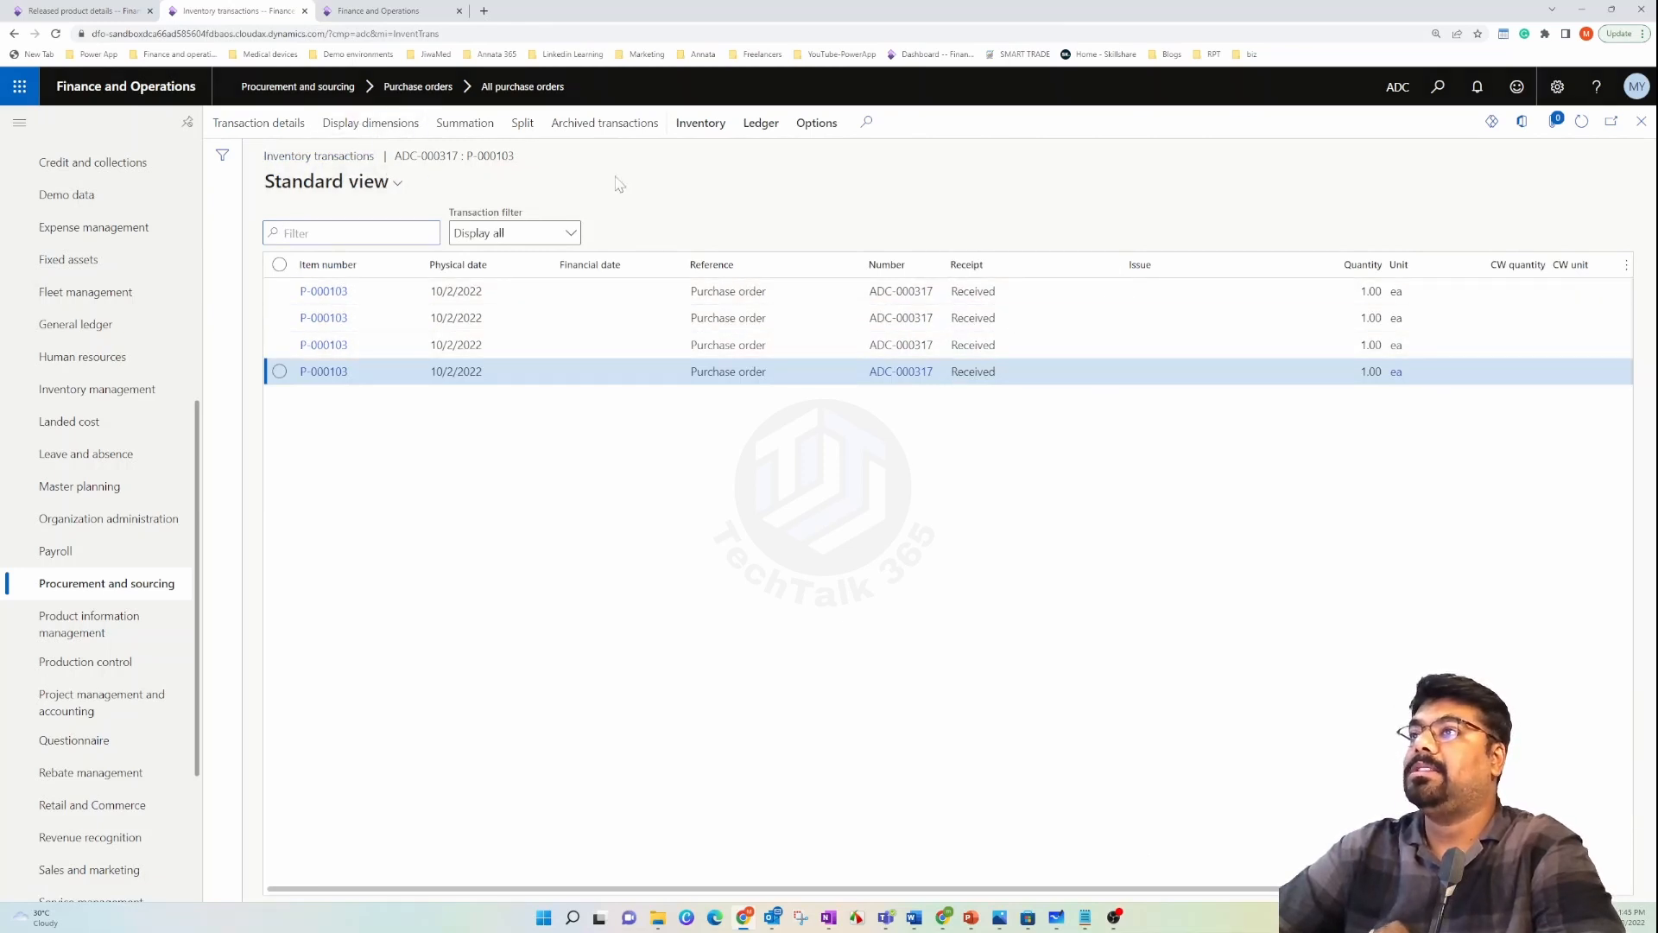
{"action": "left_click", "coordinate": [1491, 319]}
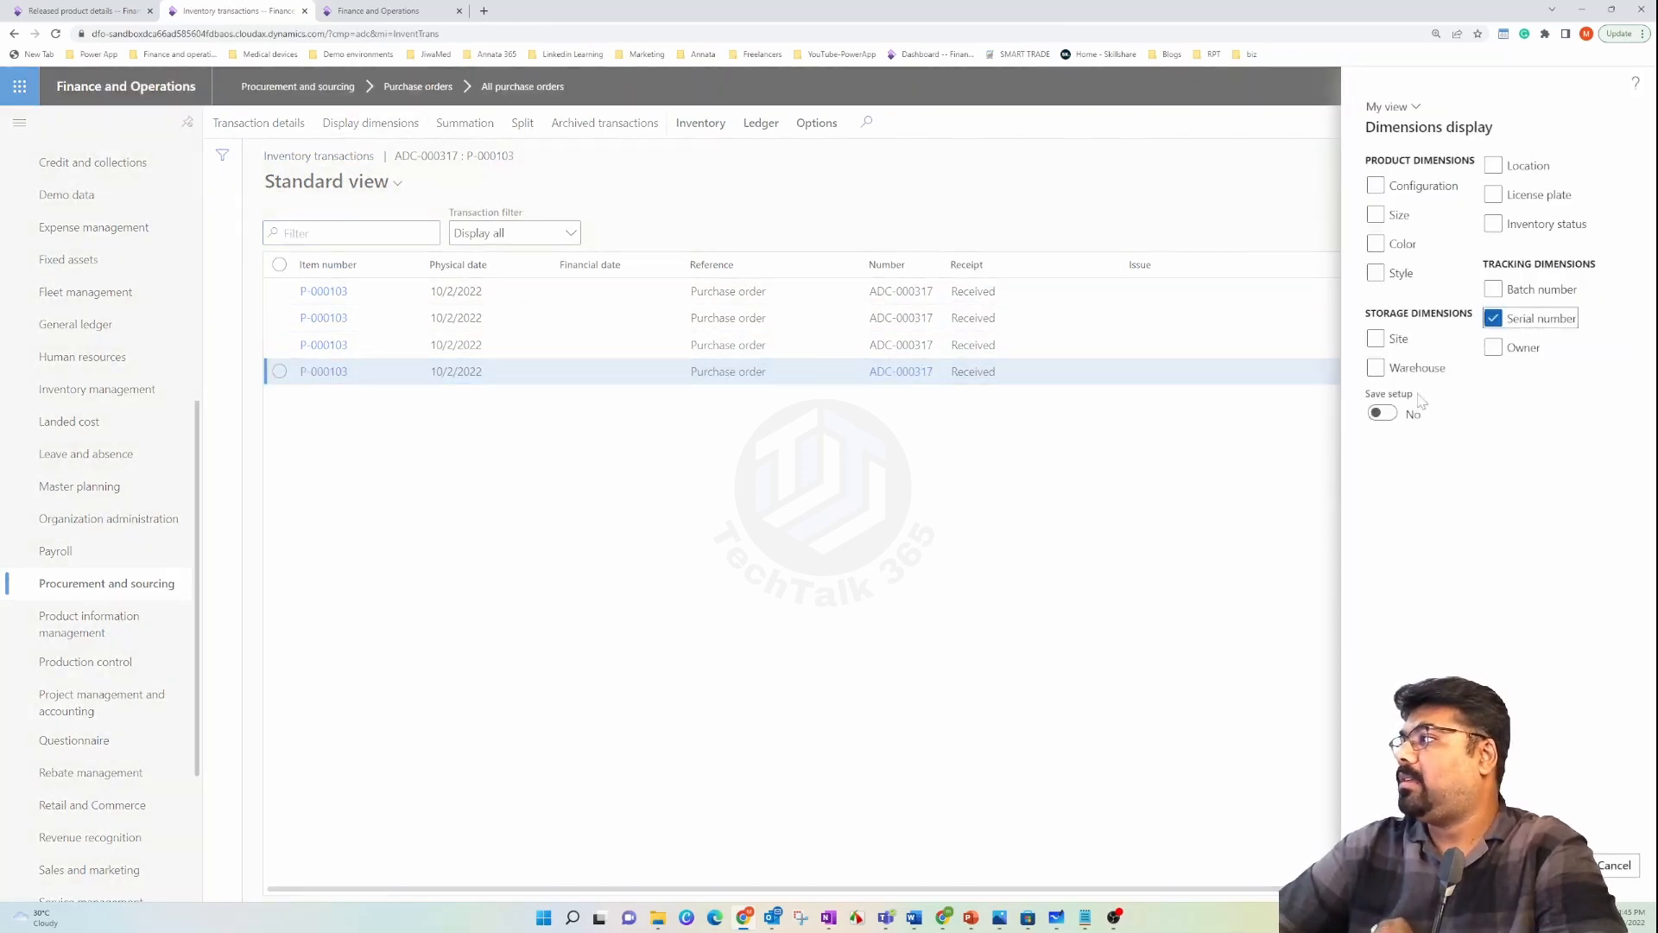
{"action": "left_click", "coordinate": [1385, 413]}
{"action": "left_click", "coordinate": [1560, 866]}
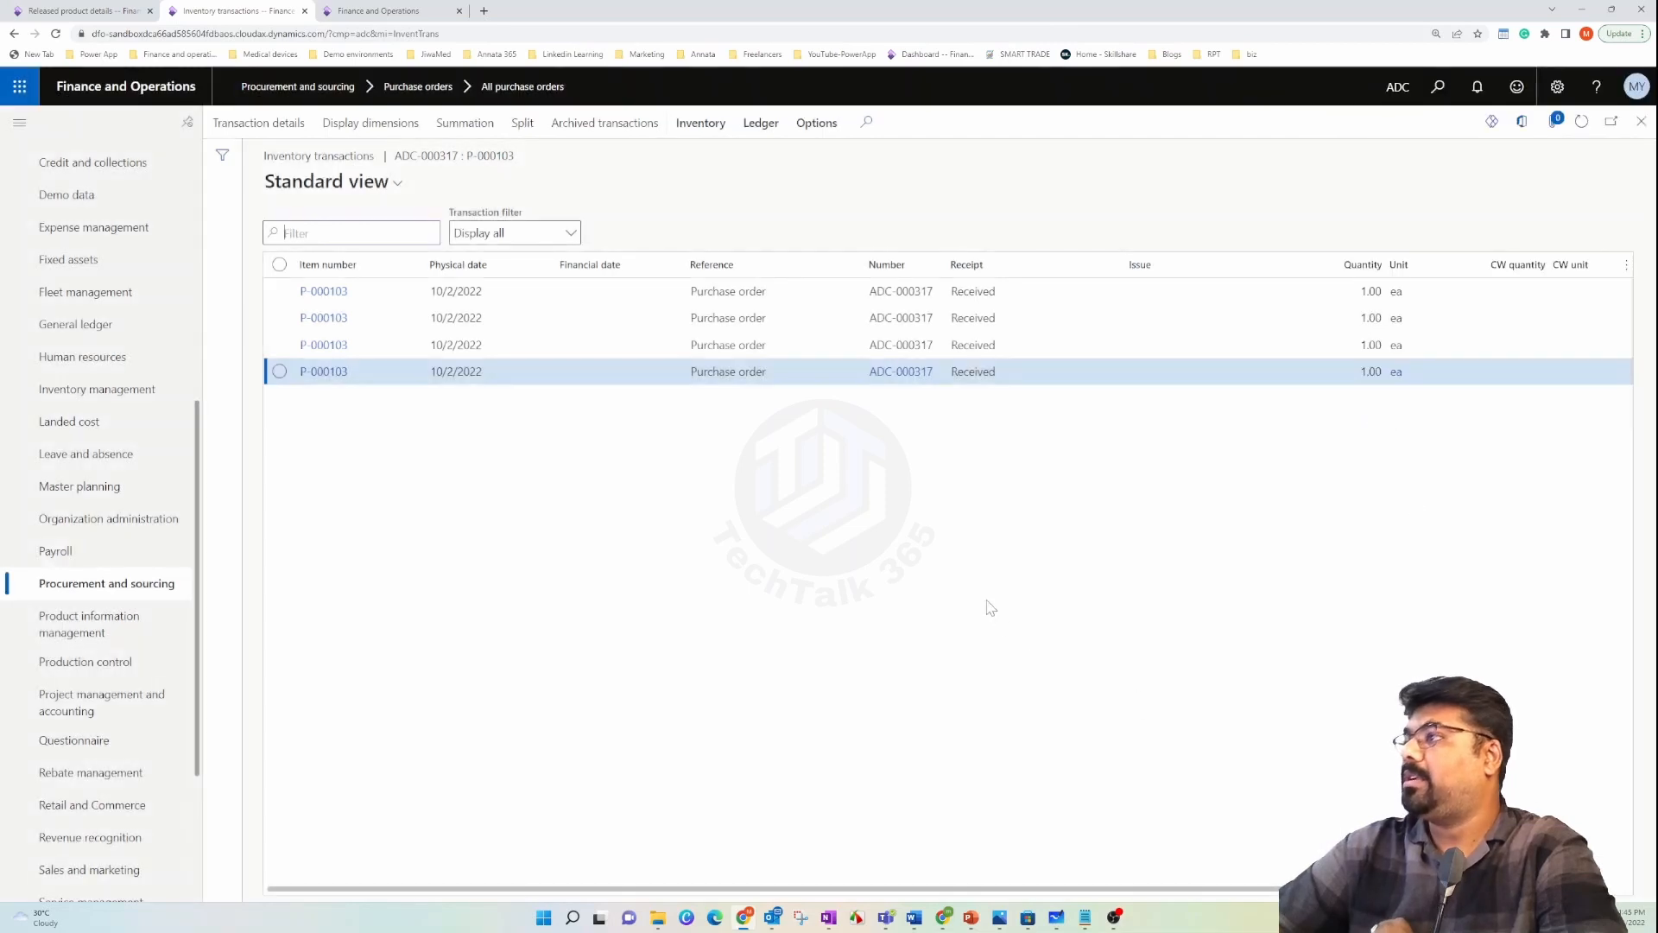
{"action": "left_click_drag", "start_coordinate": [1114, 889], "coordinate": [1321, 889]}
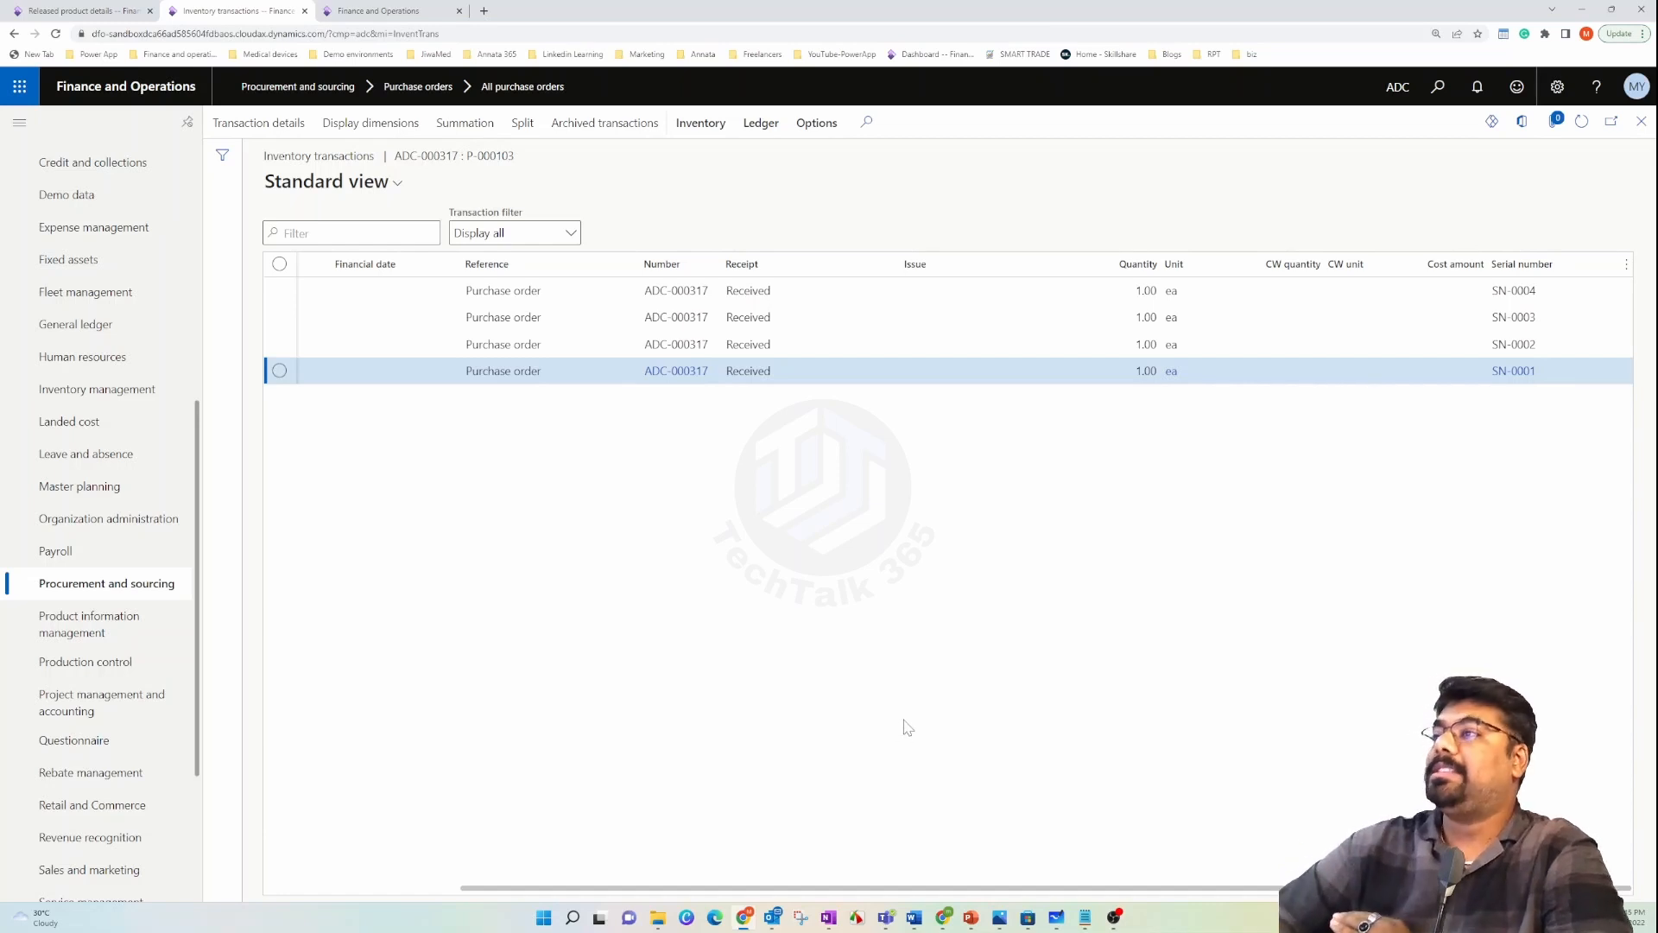
{"action": "left_click", "coordinate": [1641, 121]}
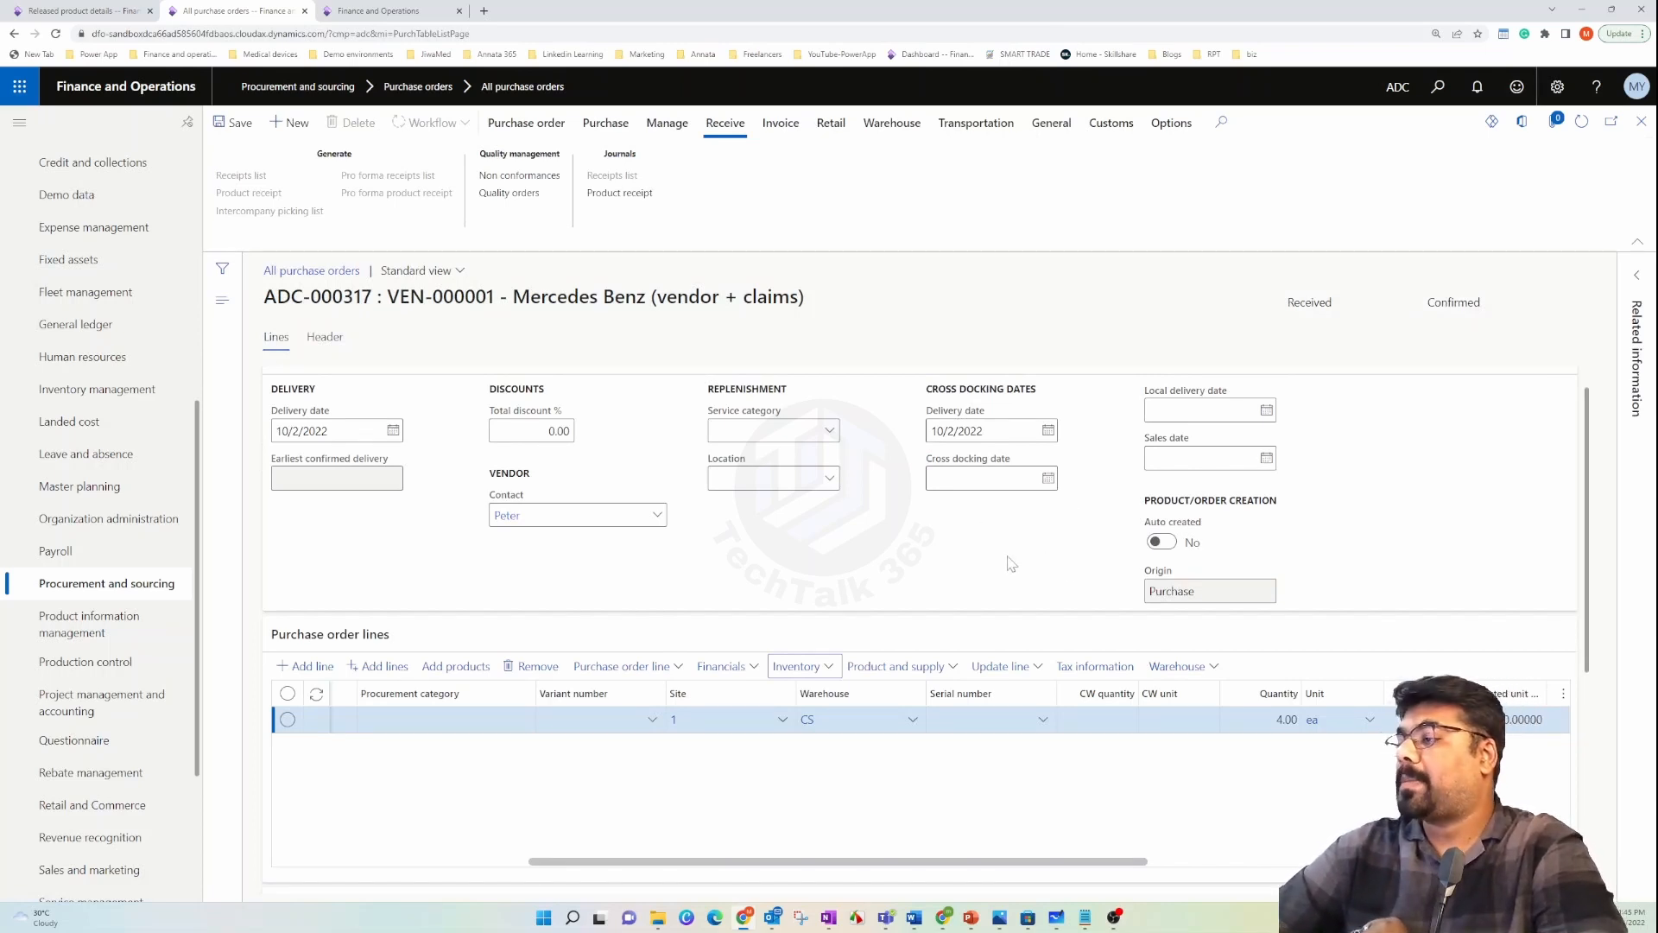
- In the third browser tab, open Tracking number groups from the dimensions setup of Inventory management
{"action": "left_click", "coordinate": [138, 10]}
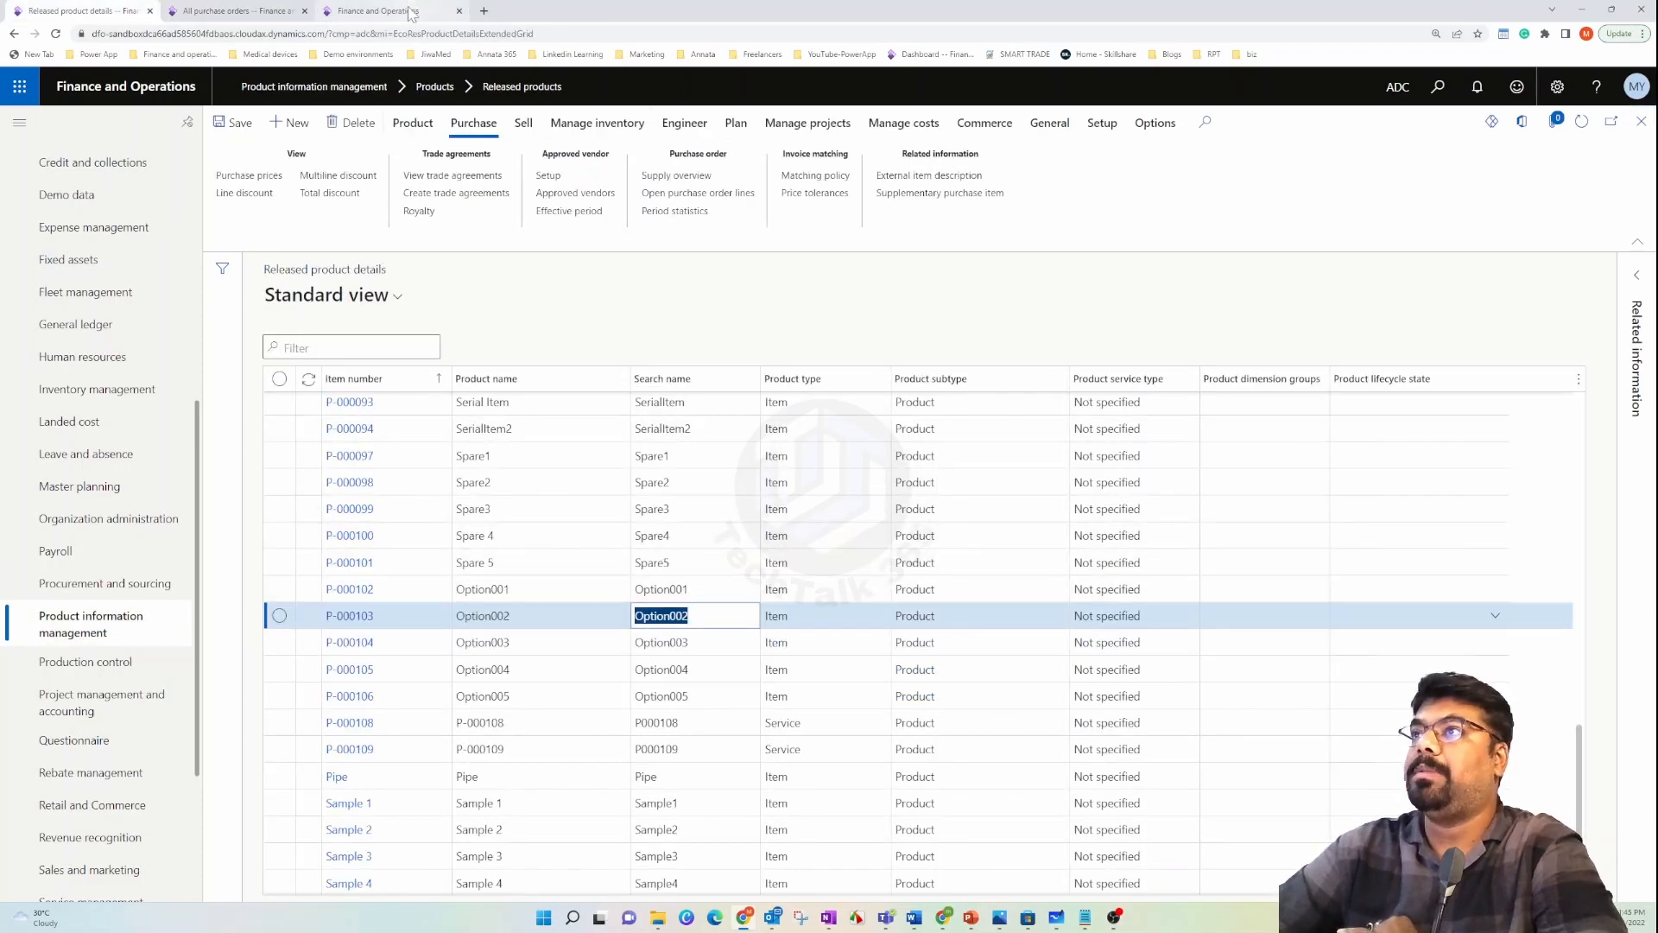
{"action": "left_click", "coordinate": [378, 10]}
{"action": "left_click", "coordinate": [907, 463]}
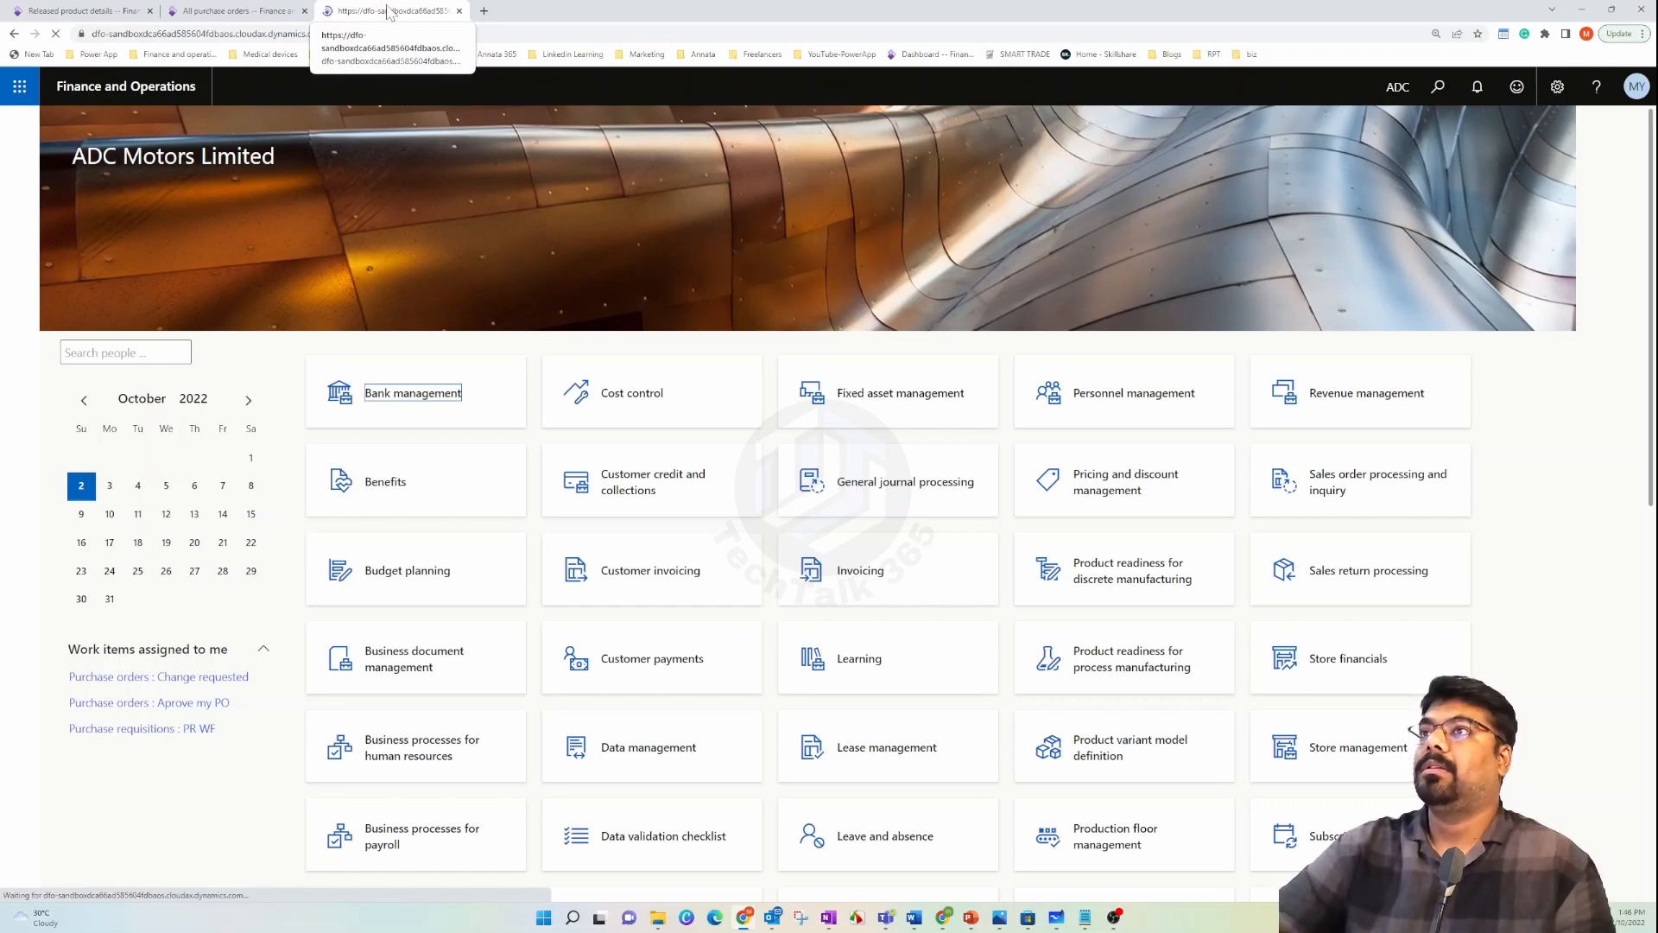
{"action": "left_click", "coordinate": [230, 11]}
{"action": "left_click", "coordinate": [377, 10]}
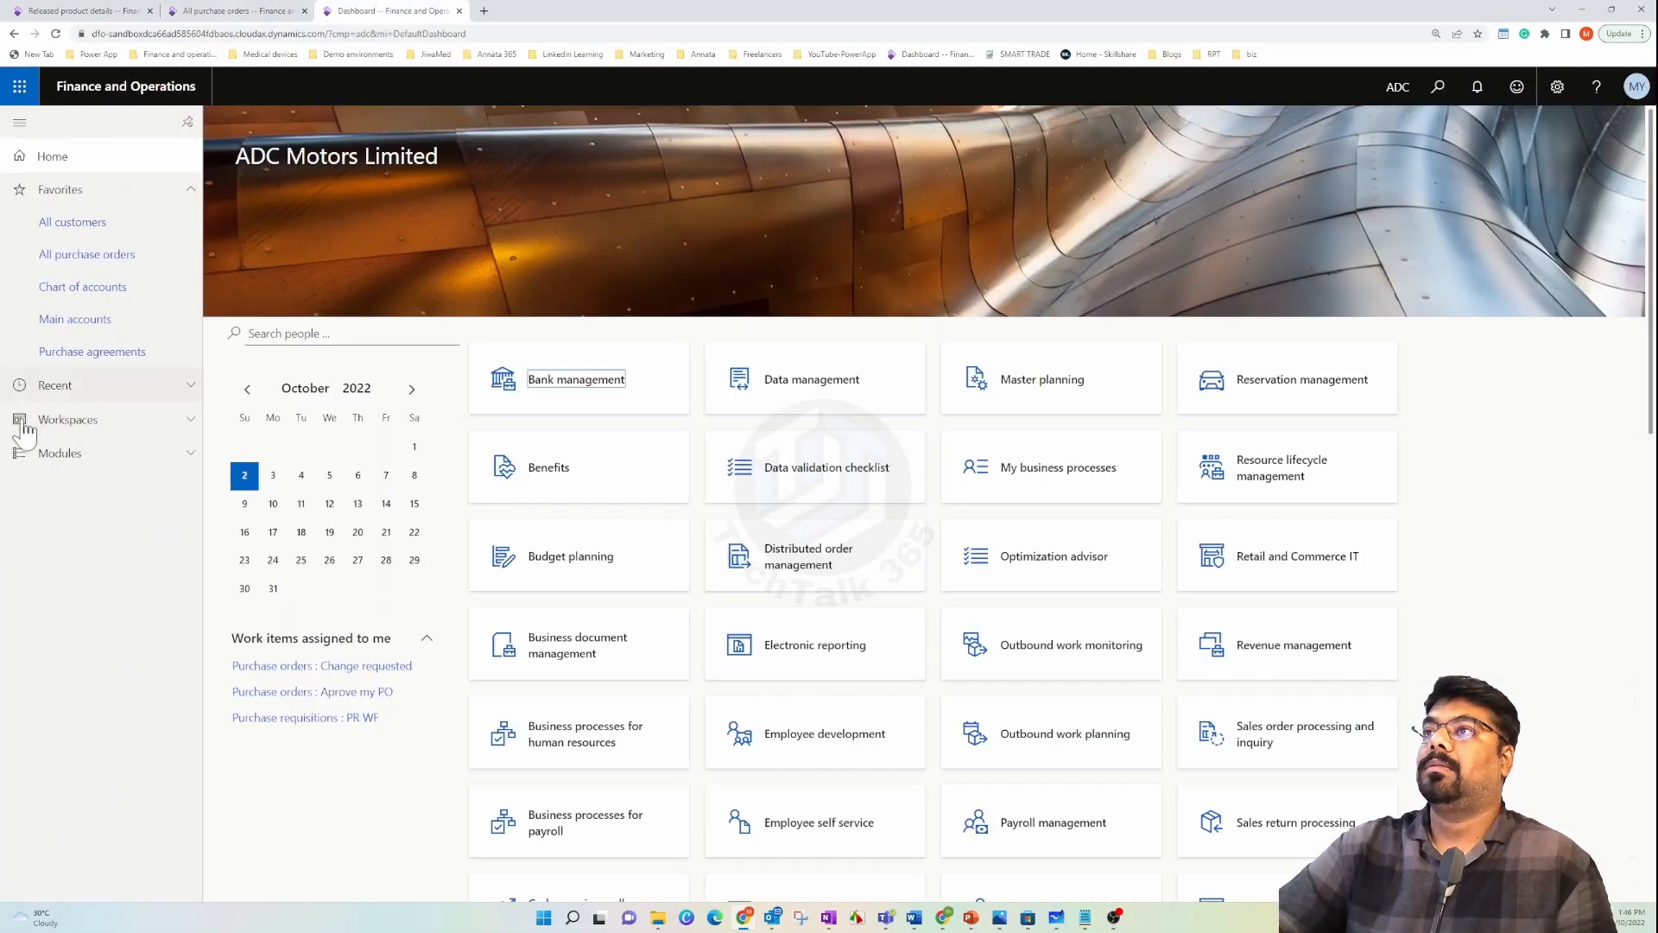
{"action": "left_click", "coordinate": [57, 453]}
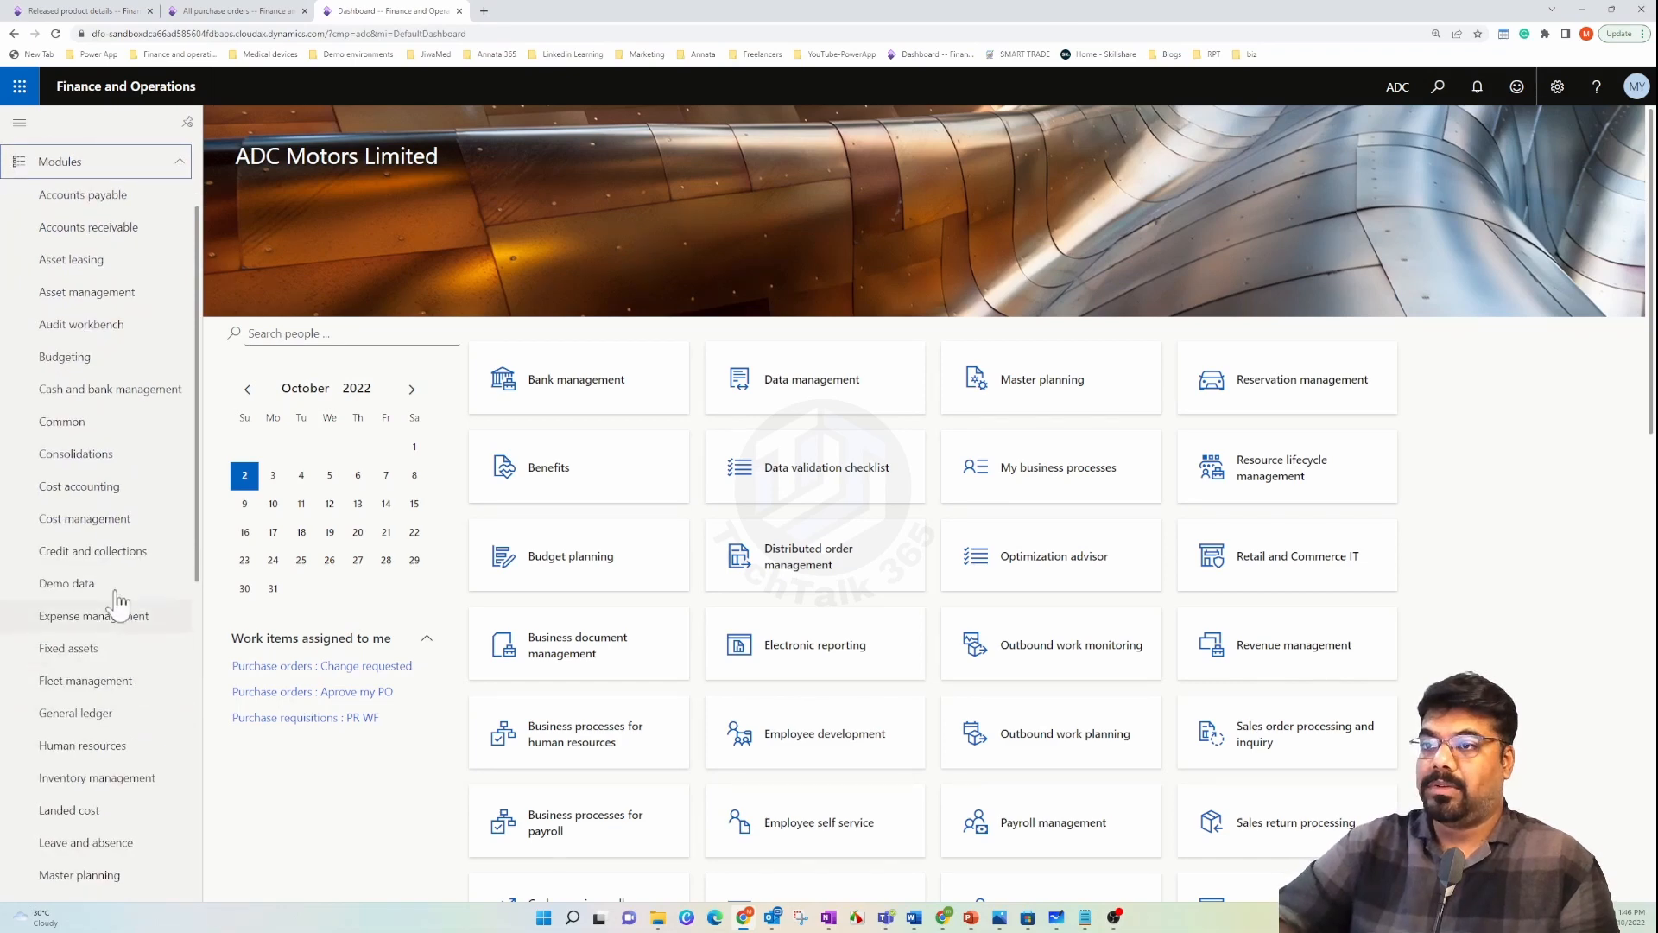
{"action": "left_click", "coordinate": [110, 776]}
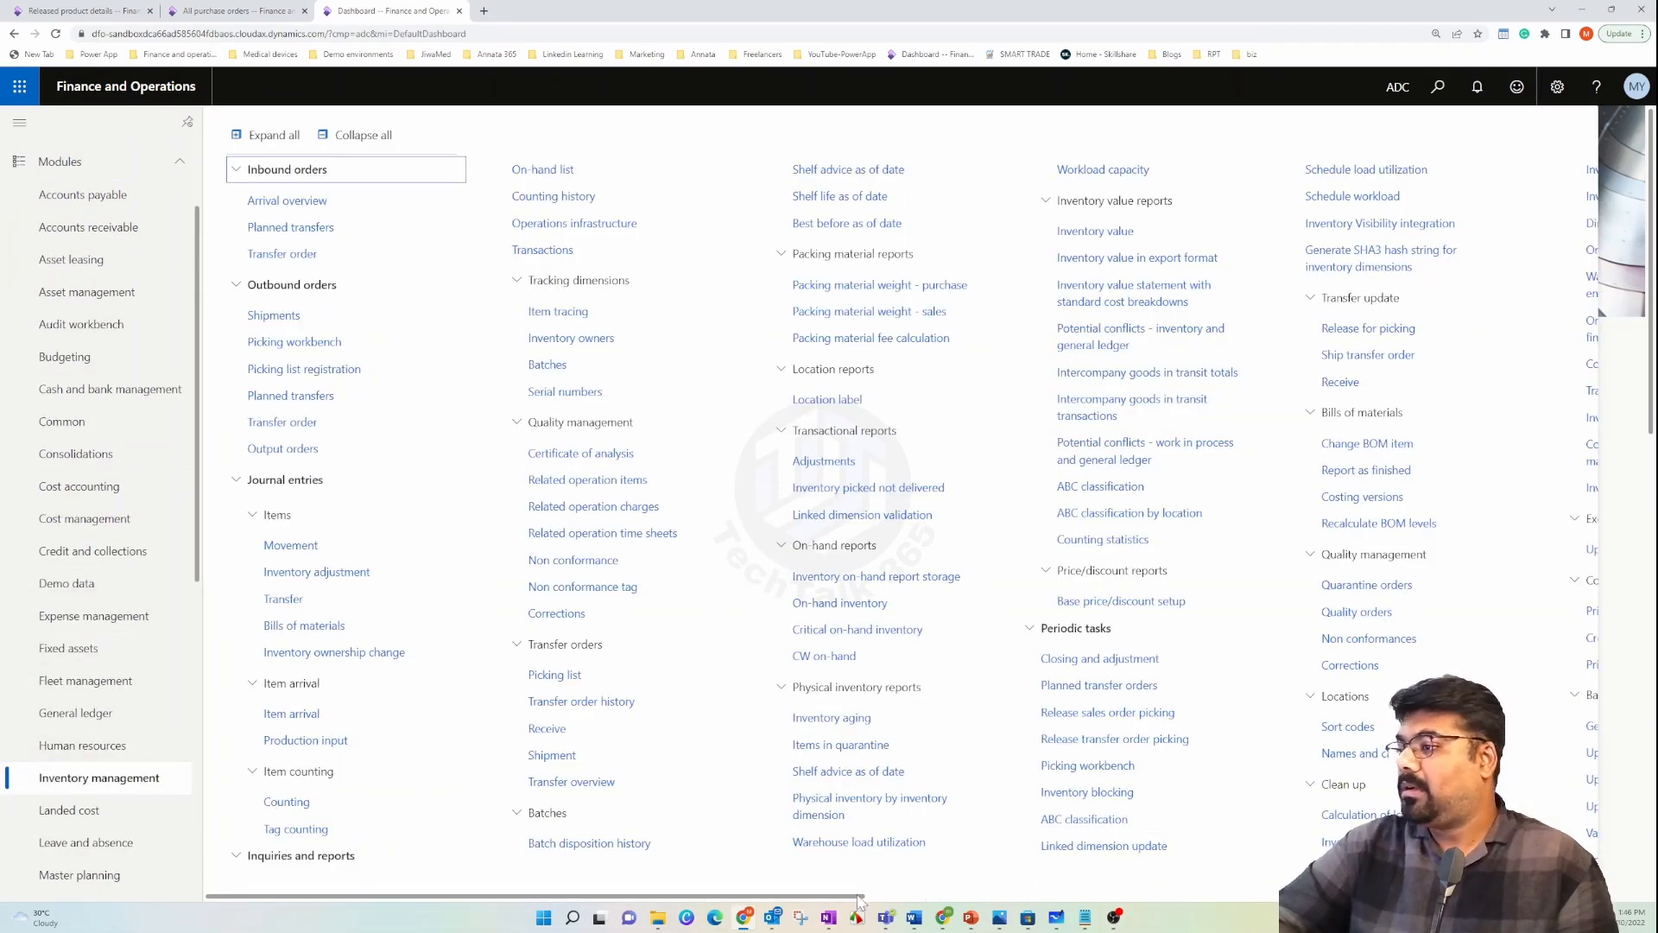
{"action": "left_click_drag", "start_coordinate": [860, 899], "coordinate": [1367, 899]}
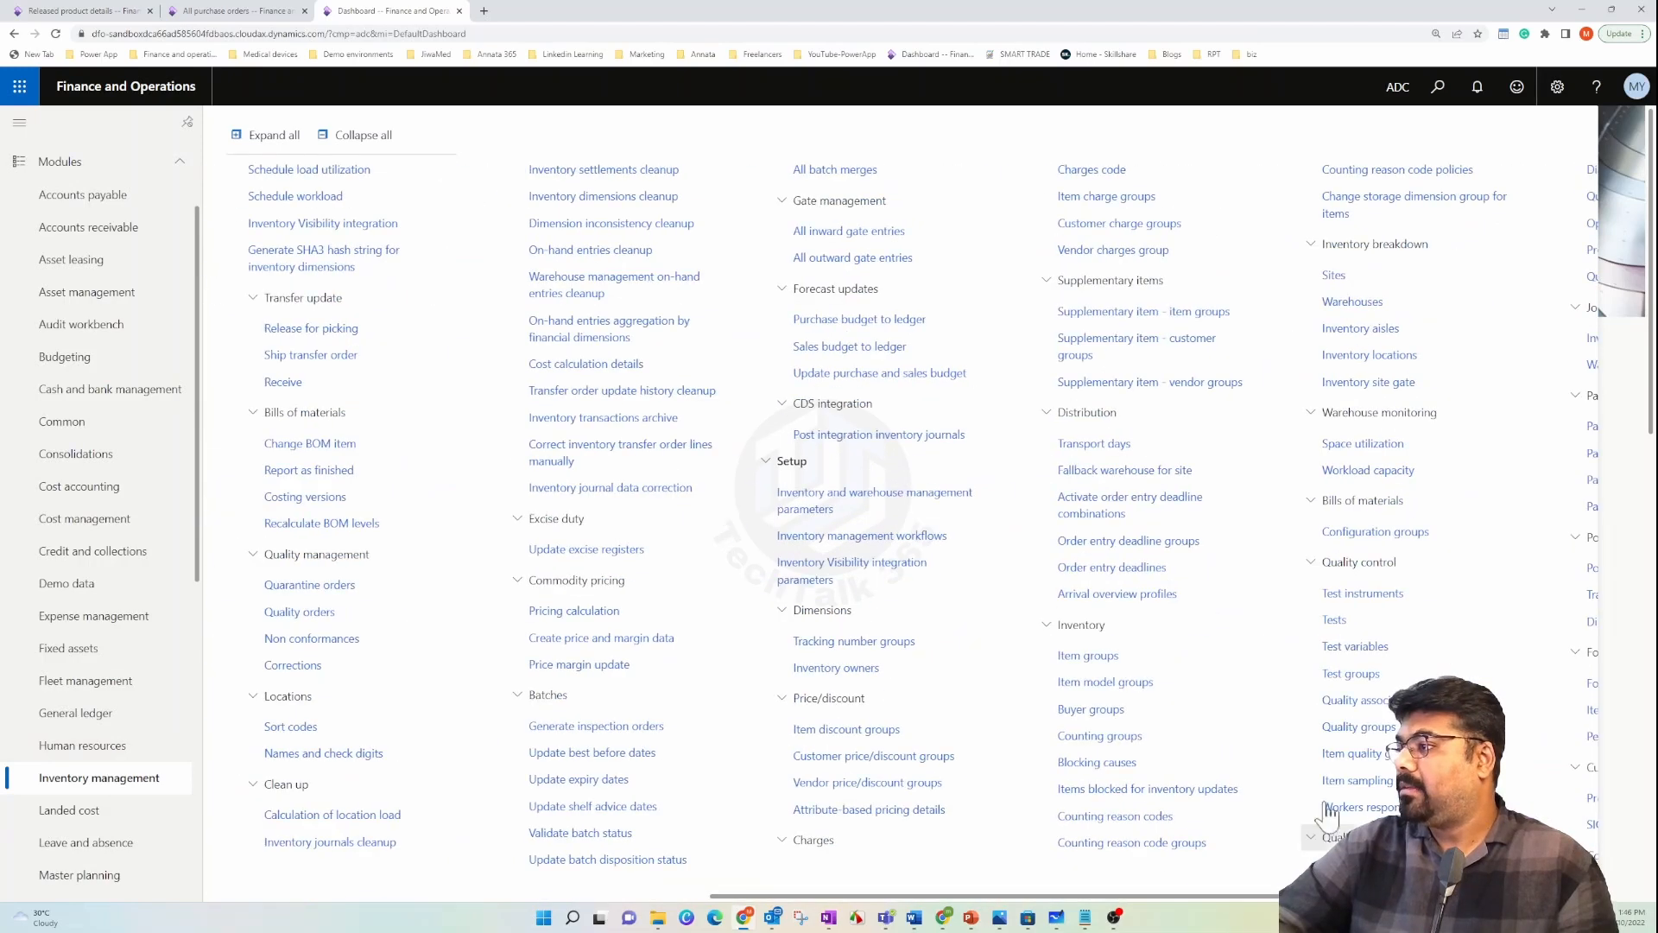
{"action": "left_click", "coordinate": [850, 641]}
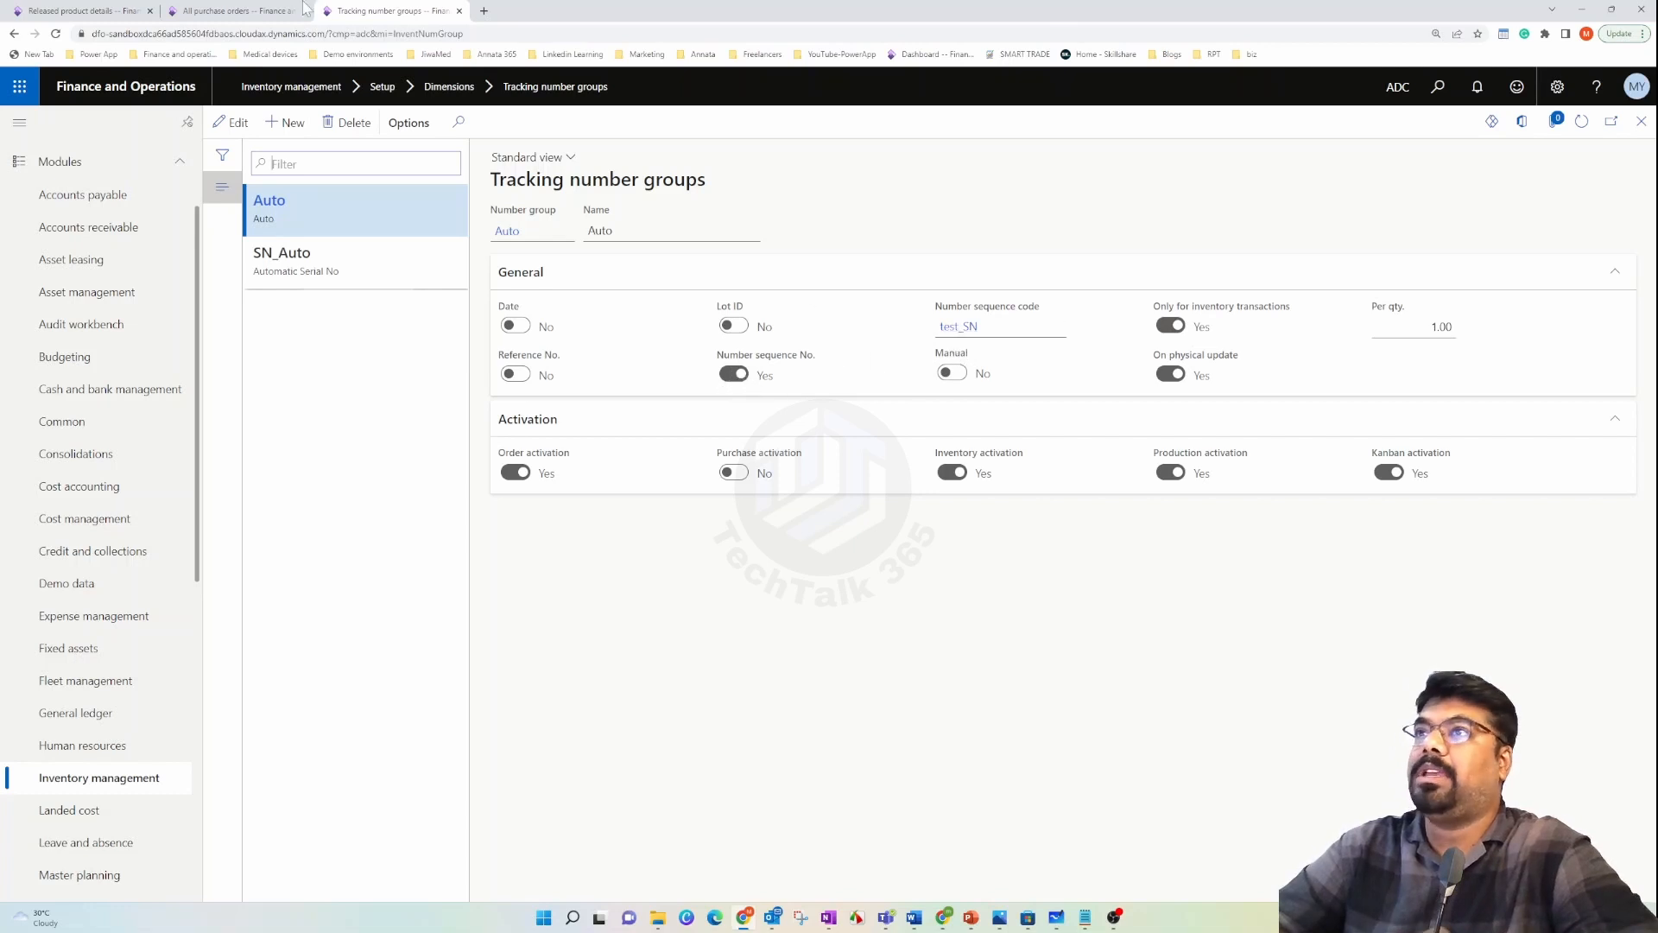
- Turn on Reference No. for the tracking number group Auto and bring up the group SN_Auto
{"action": "left_click", "coordinate": [216, 10]}
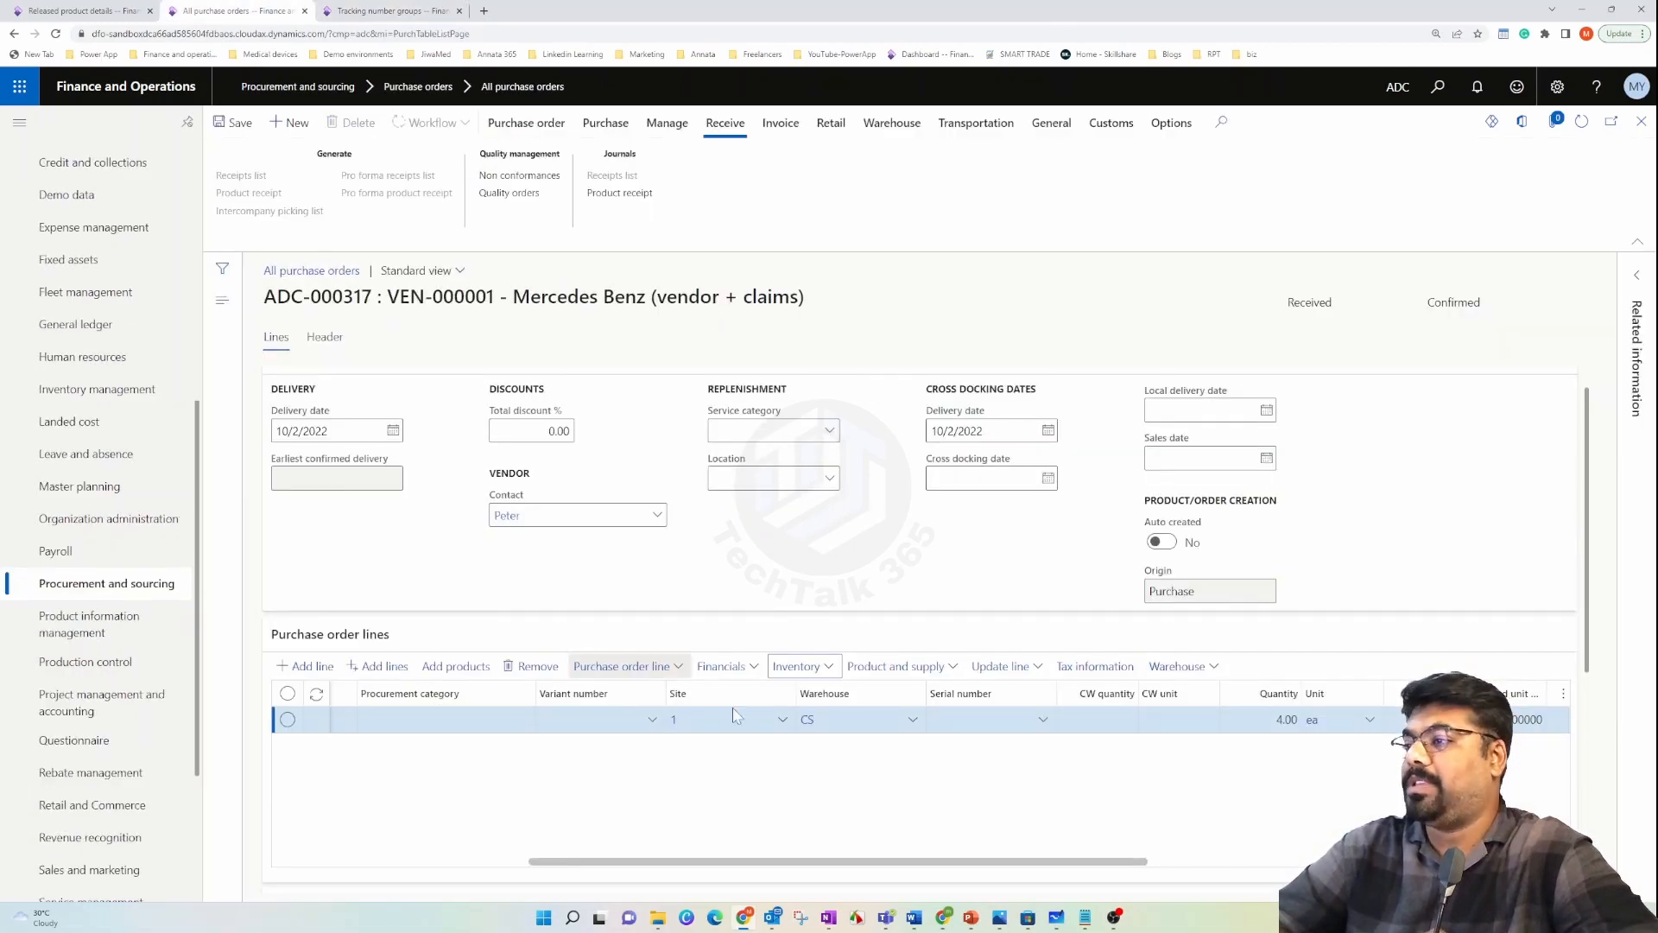
{"action": "left_click", "coordinate": [414, 10]}
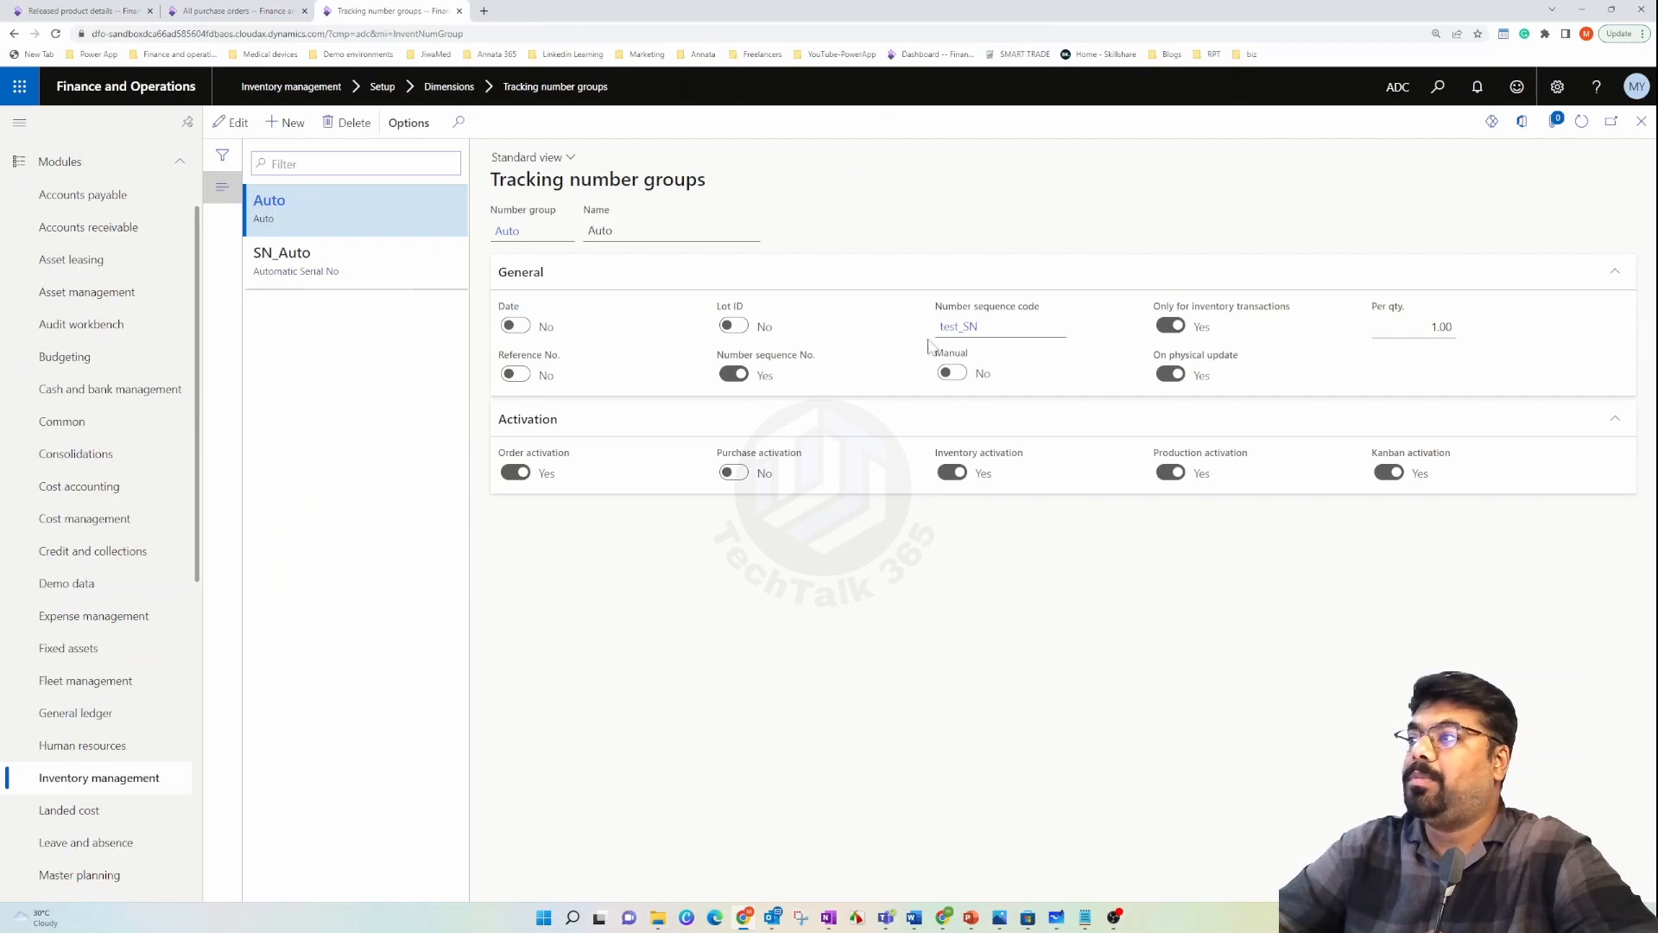
{"action": "left_click", "coordinate": [231, 121]}
{"action": "left_click", "coordinate": [516, 374]}
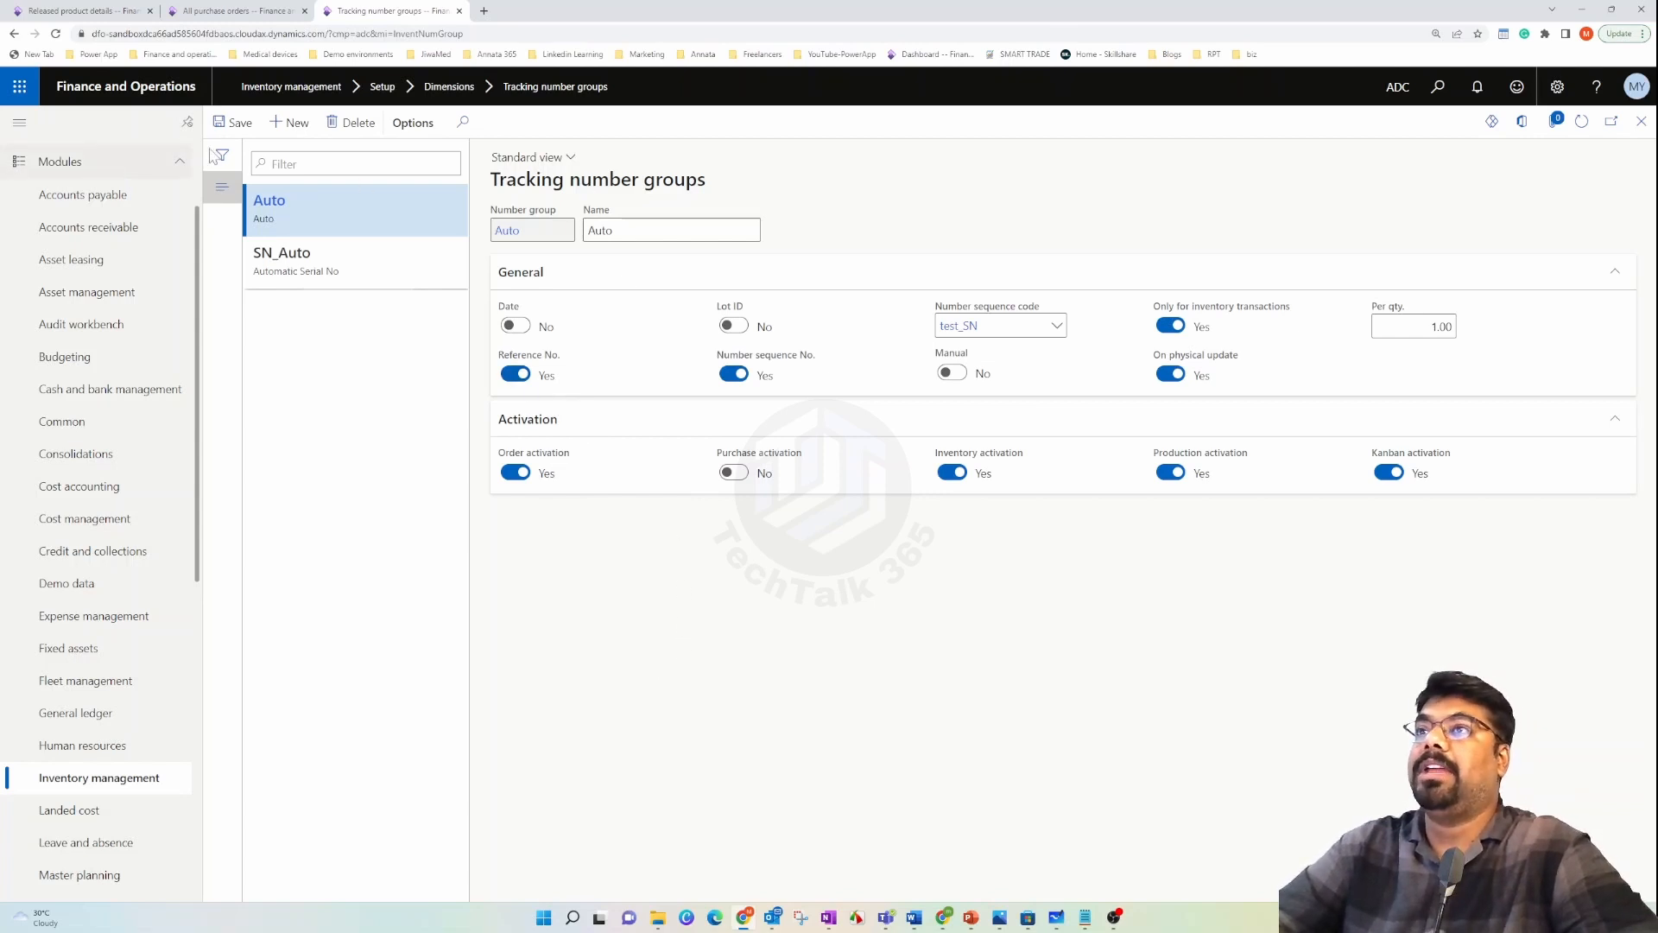
{"action": "left_click", "coordinate": [292, 15]}
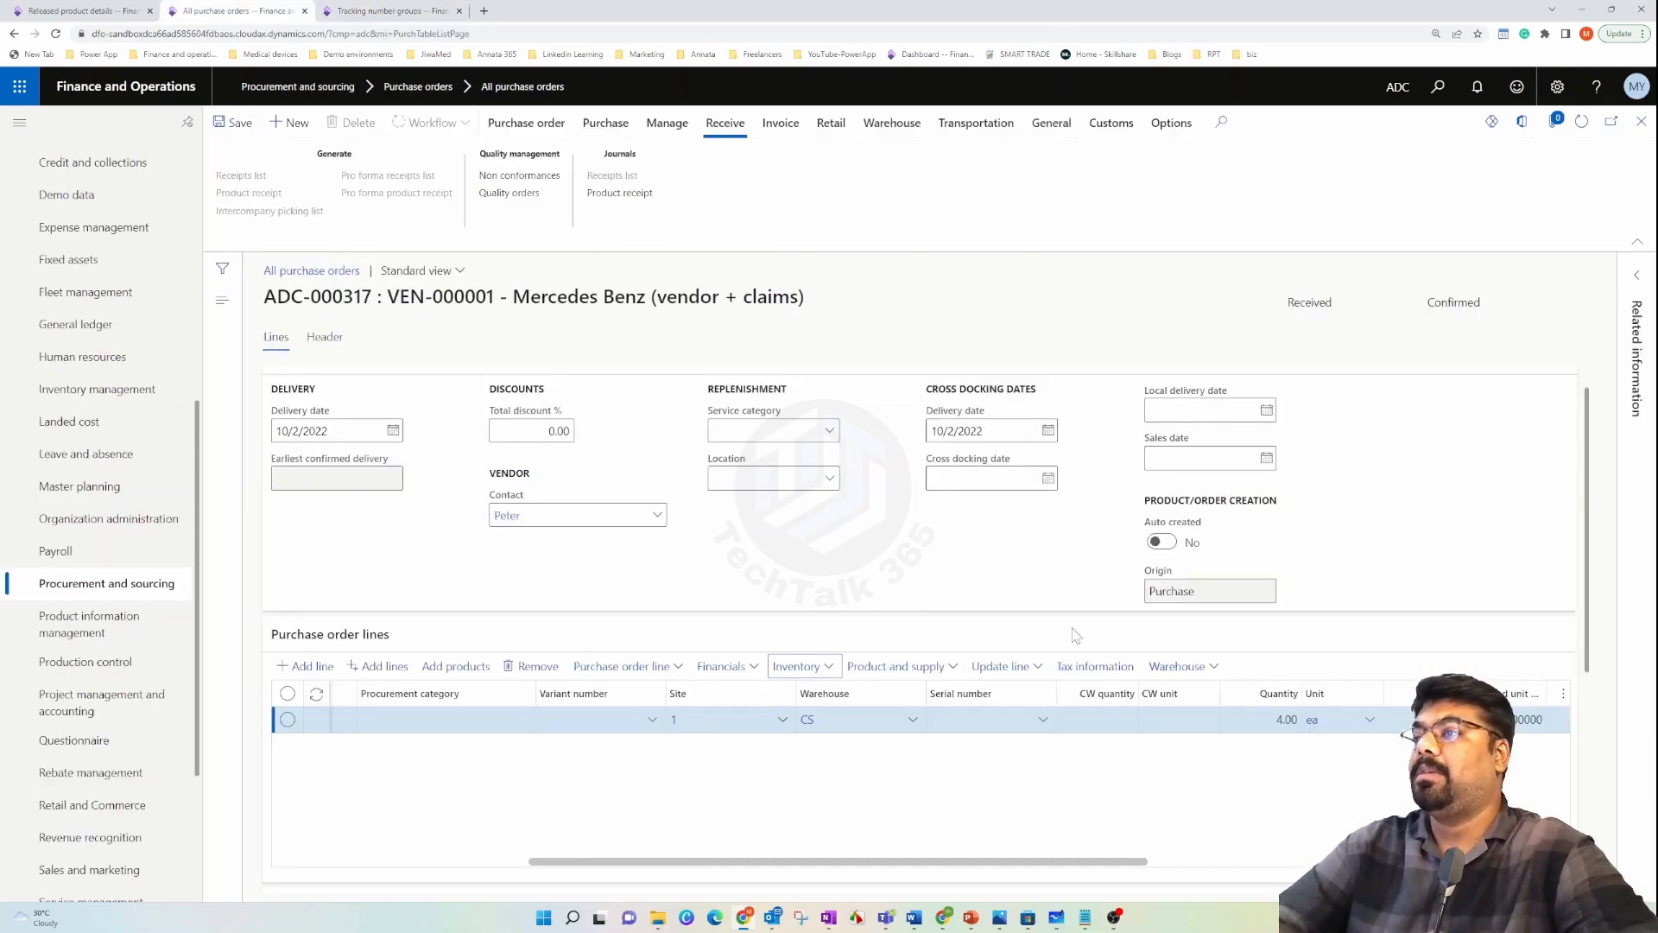
{"action": "left_click", "coordinate": [390, 12]}
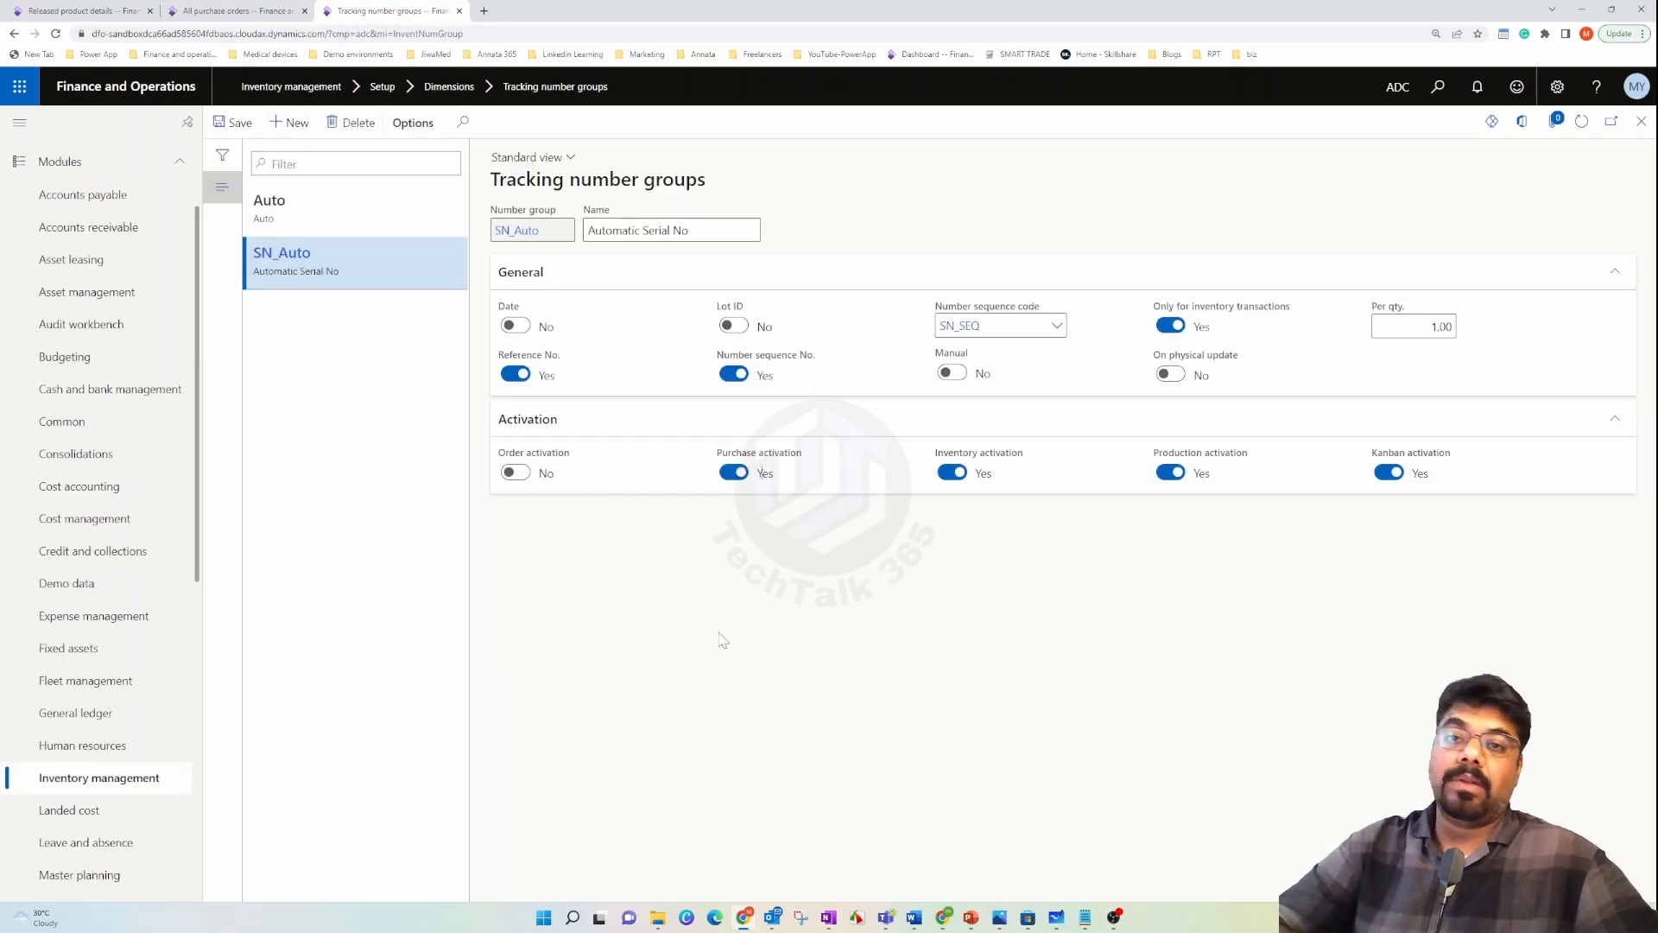
- Create another purchase order for Mercedes Benz (vendor + claims) with item P-000103 and quantity 3, and confirm it
{"action": "left_click", "coordinate": [233, 14]}
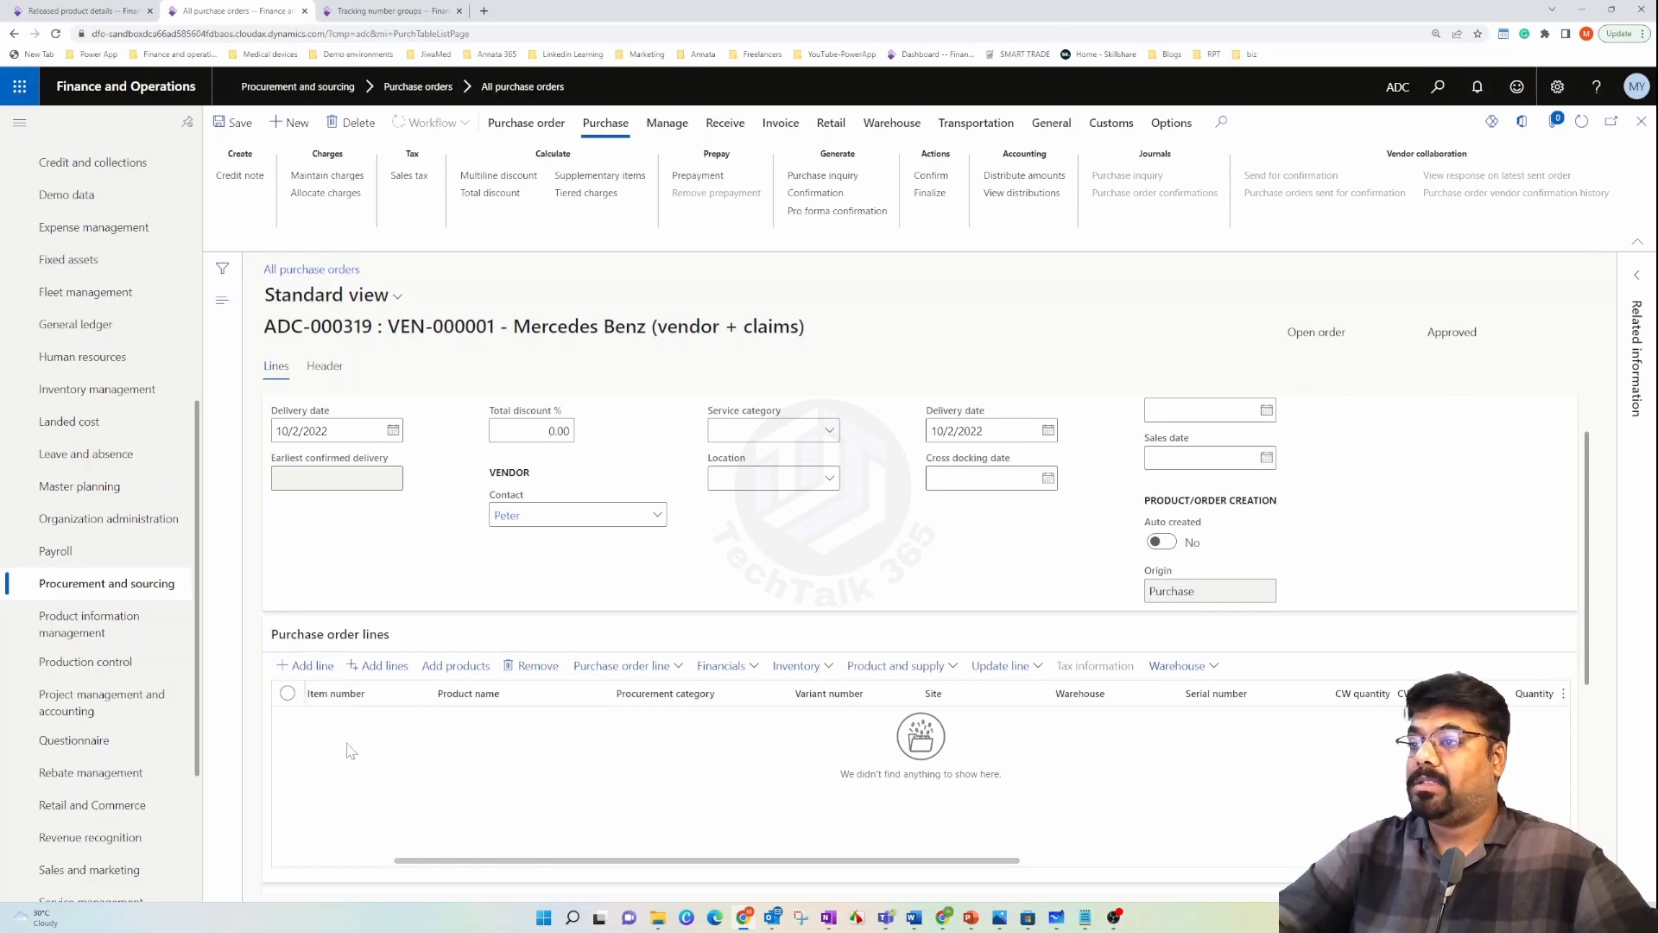
{"action": "left_click", "coordinate": [370, 727]}
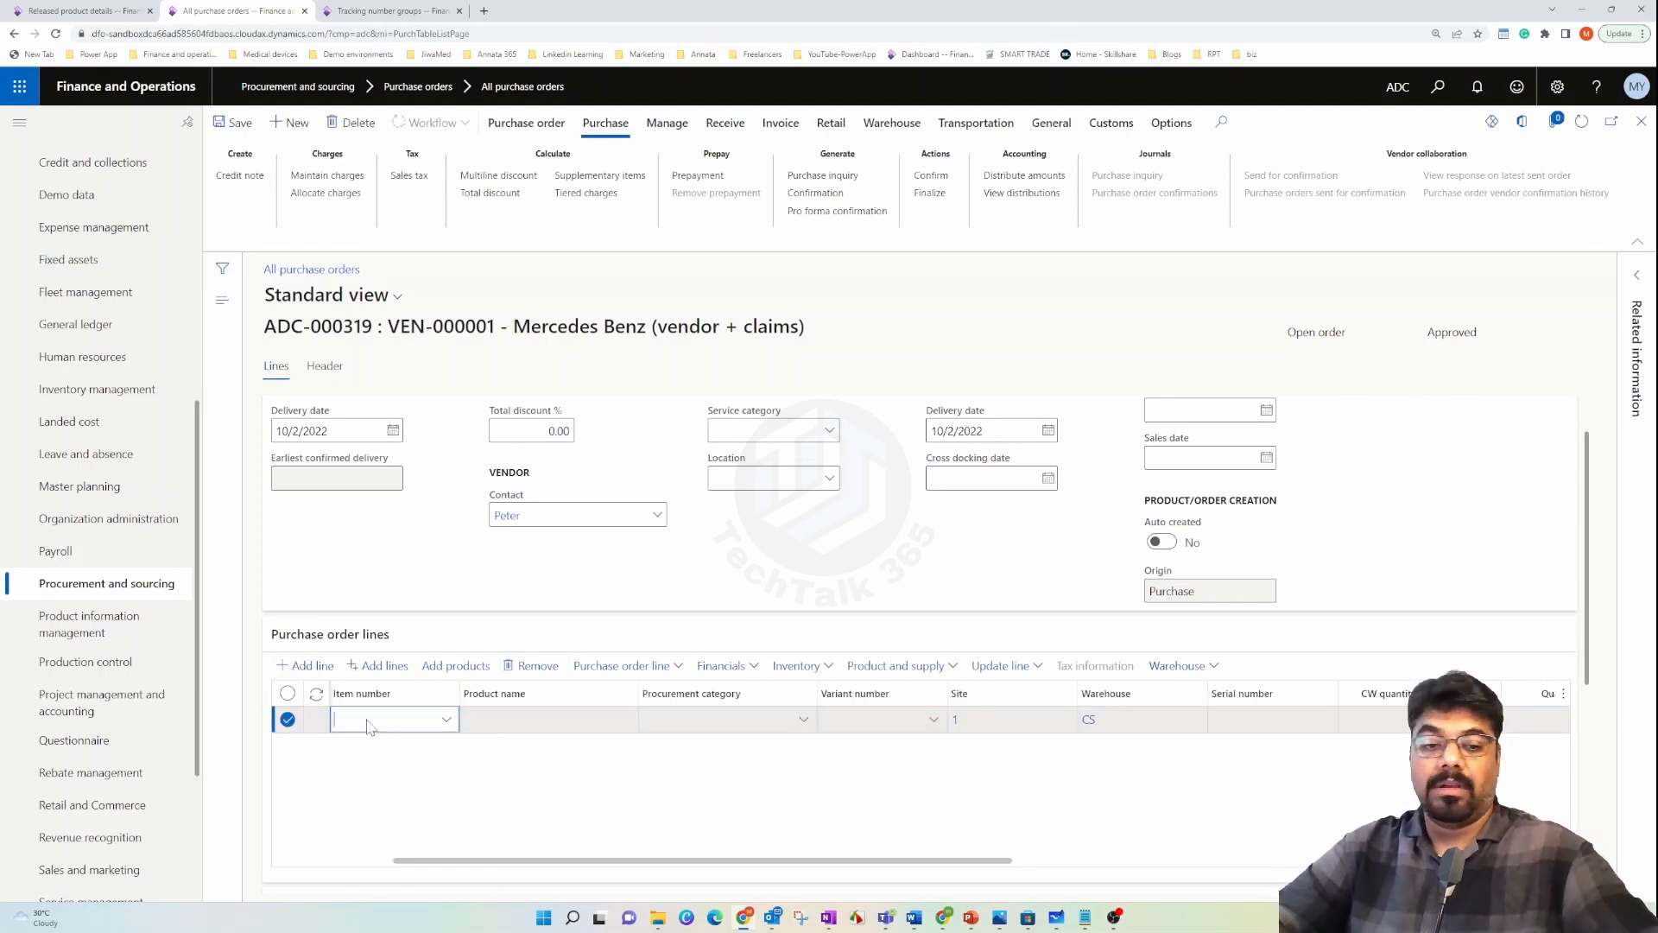
{"action": "type", "text": "P-000103"}
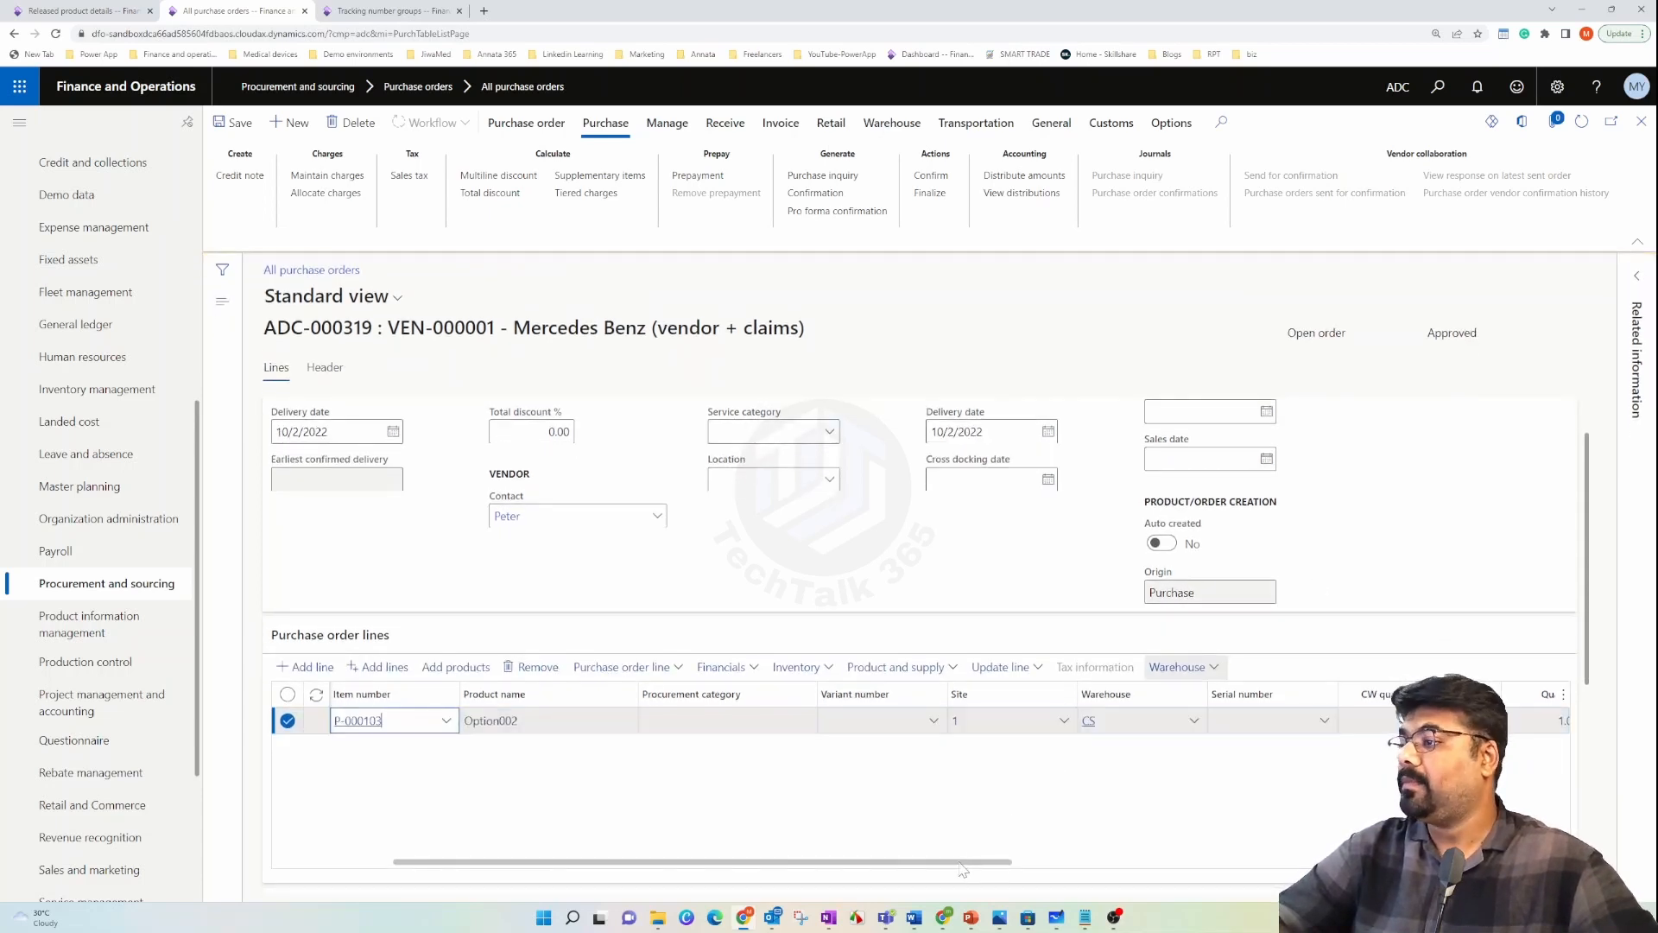
{"action": "left_click_drag", "start_coordinate": [995, 864], "coordinate": [1176, 863]}
{"action": "left_click", "coordinate": [1190, 720]}
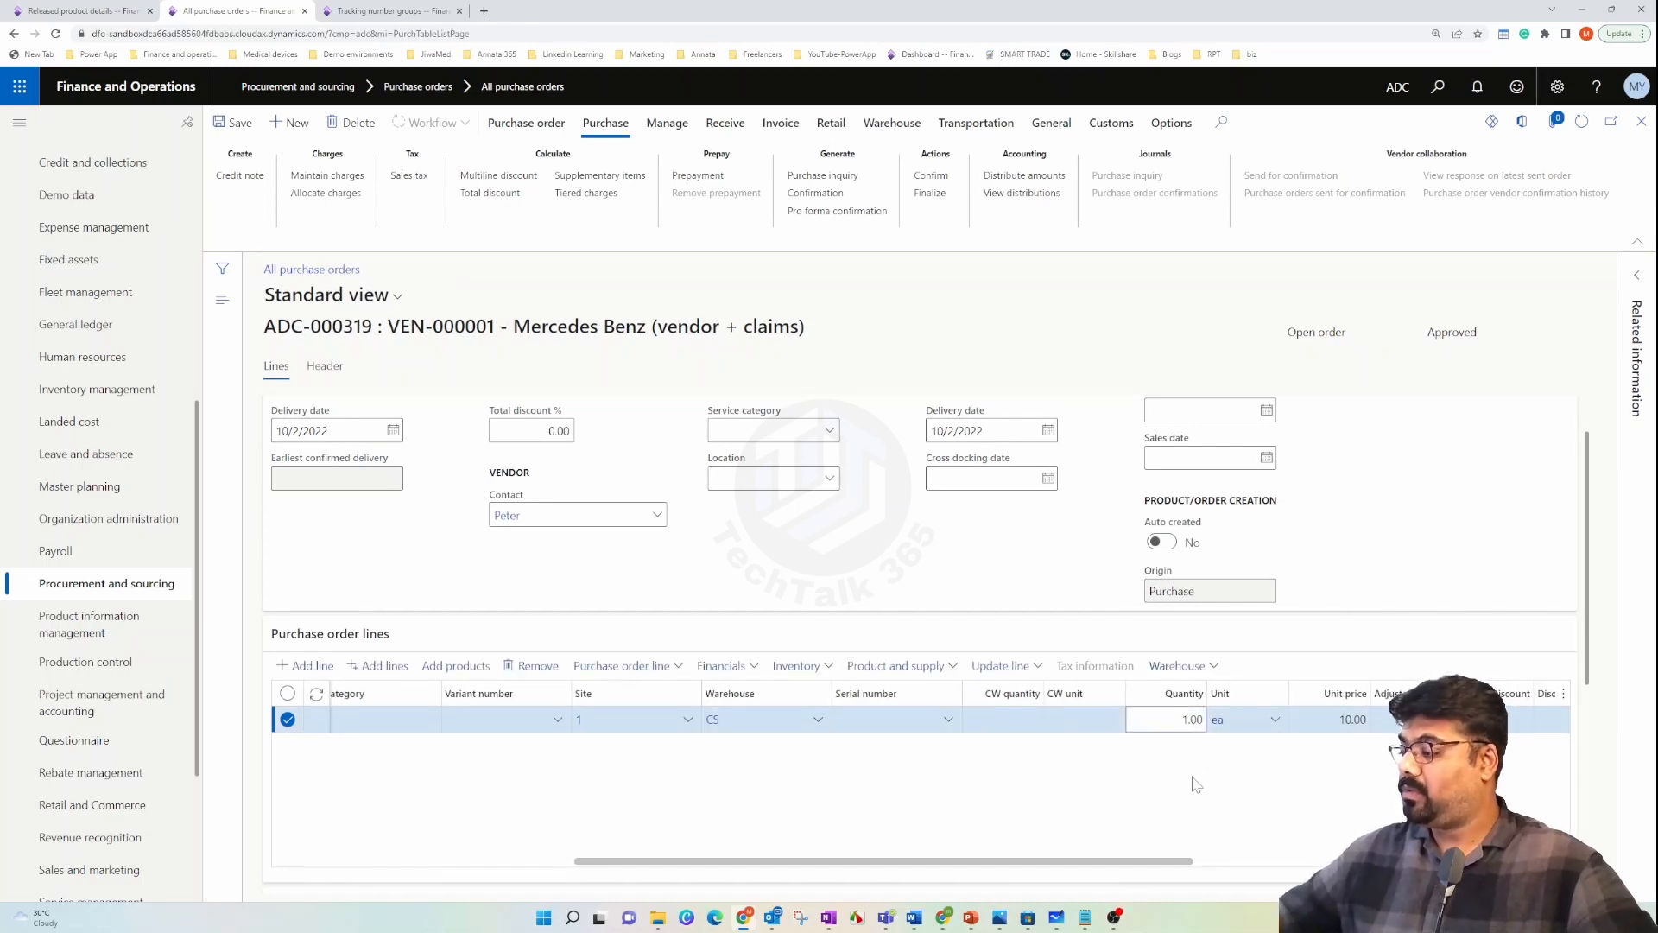
{"action": "left_click", "coordinate": [1189, 809]}
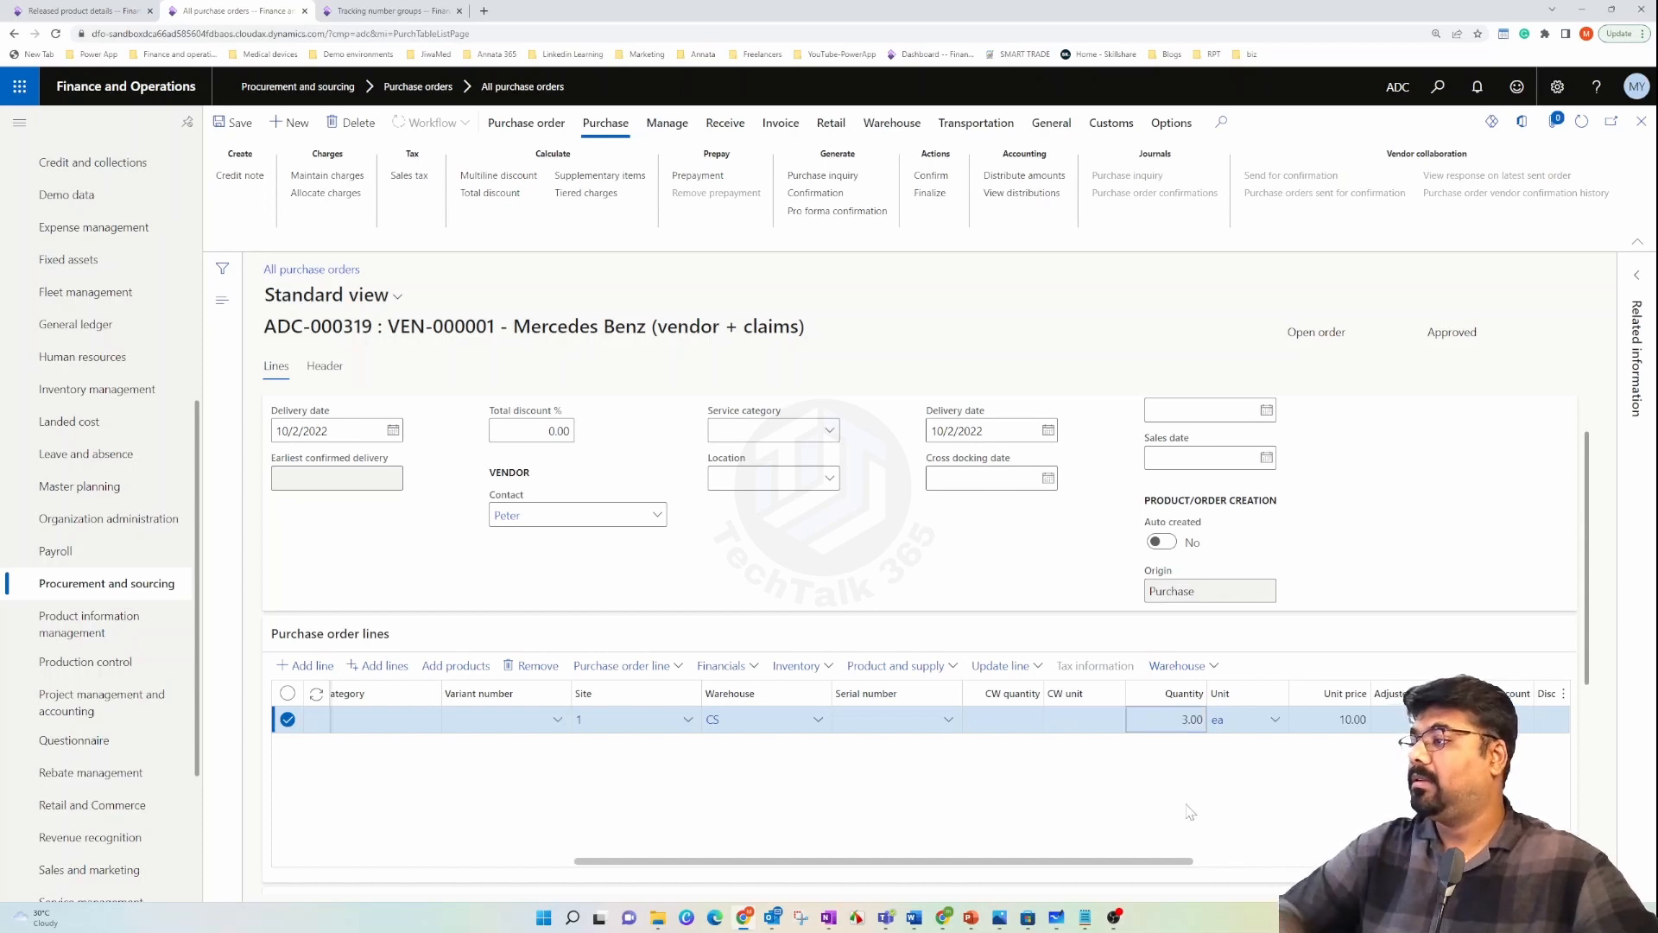
{"action": "left_click_drag", "start_coordinate": [1166, 862], "coordinate": [987, 855]}
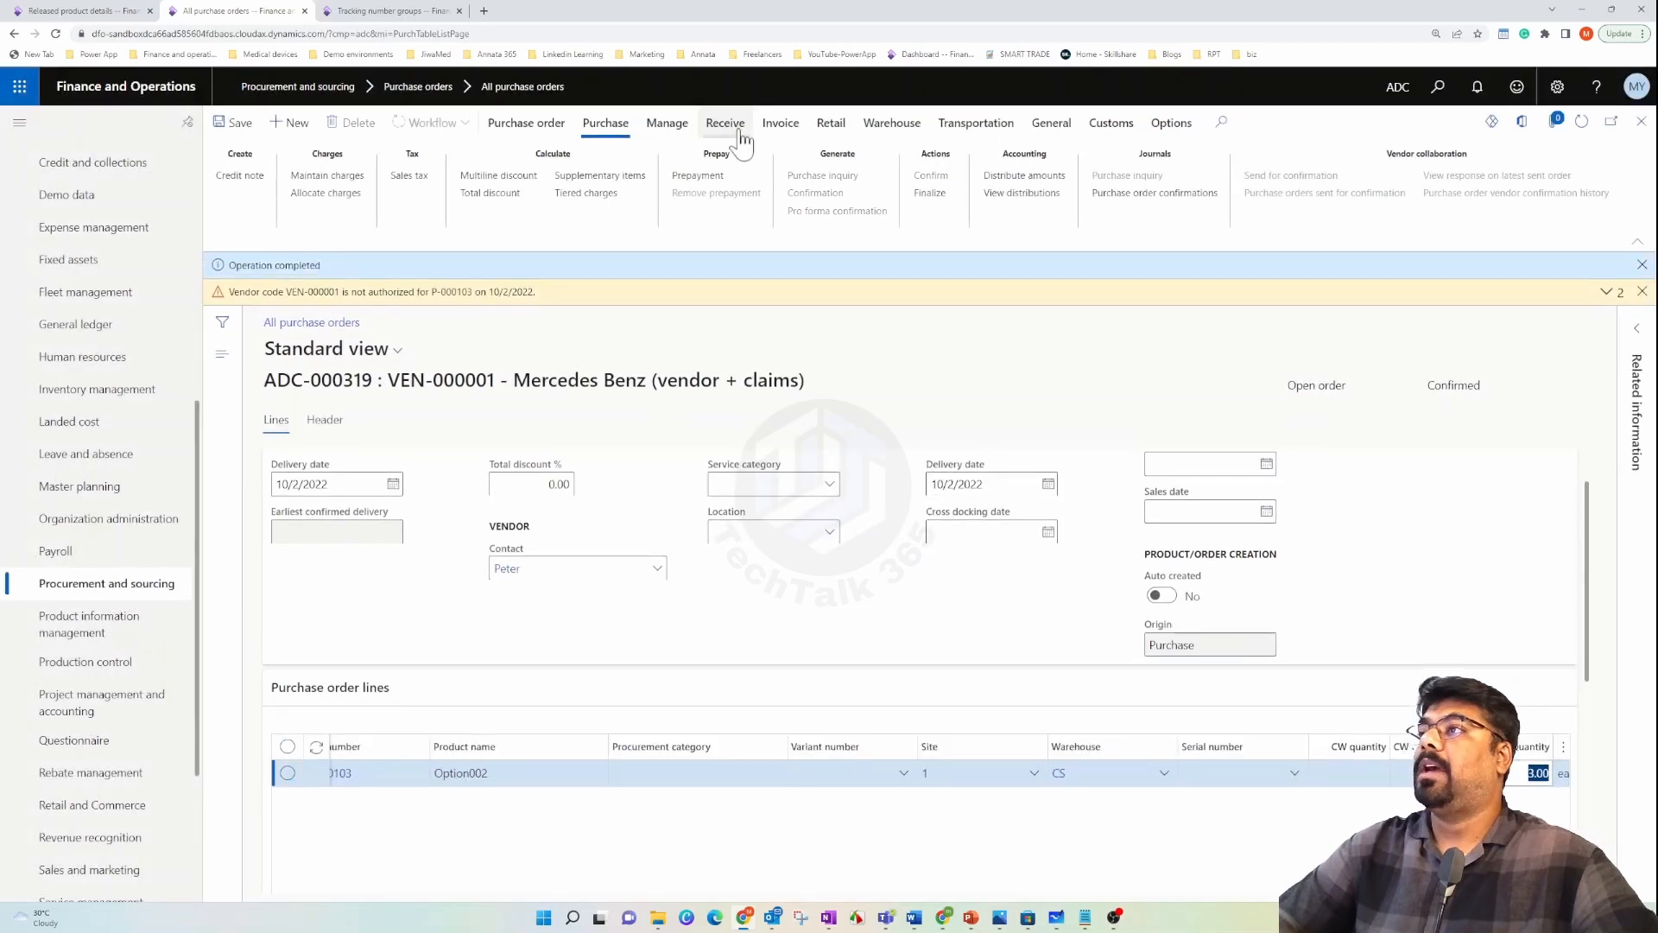
- Post the product receipt for the new purchase order, copying its purchase order number into the product receipt field
{"action": "left_click", "coordinate": [732, 131]}
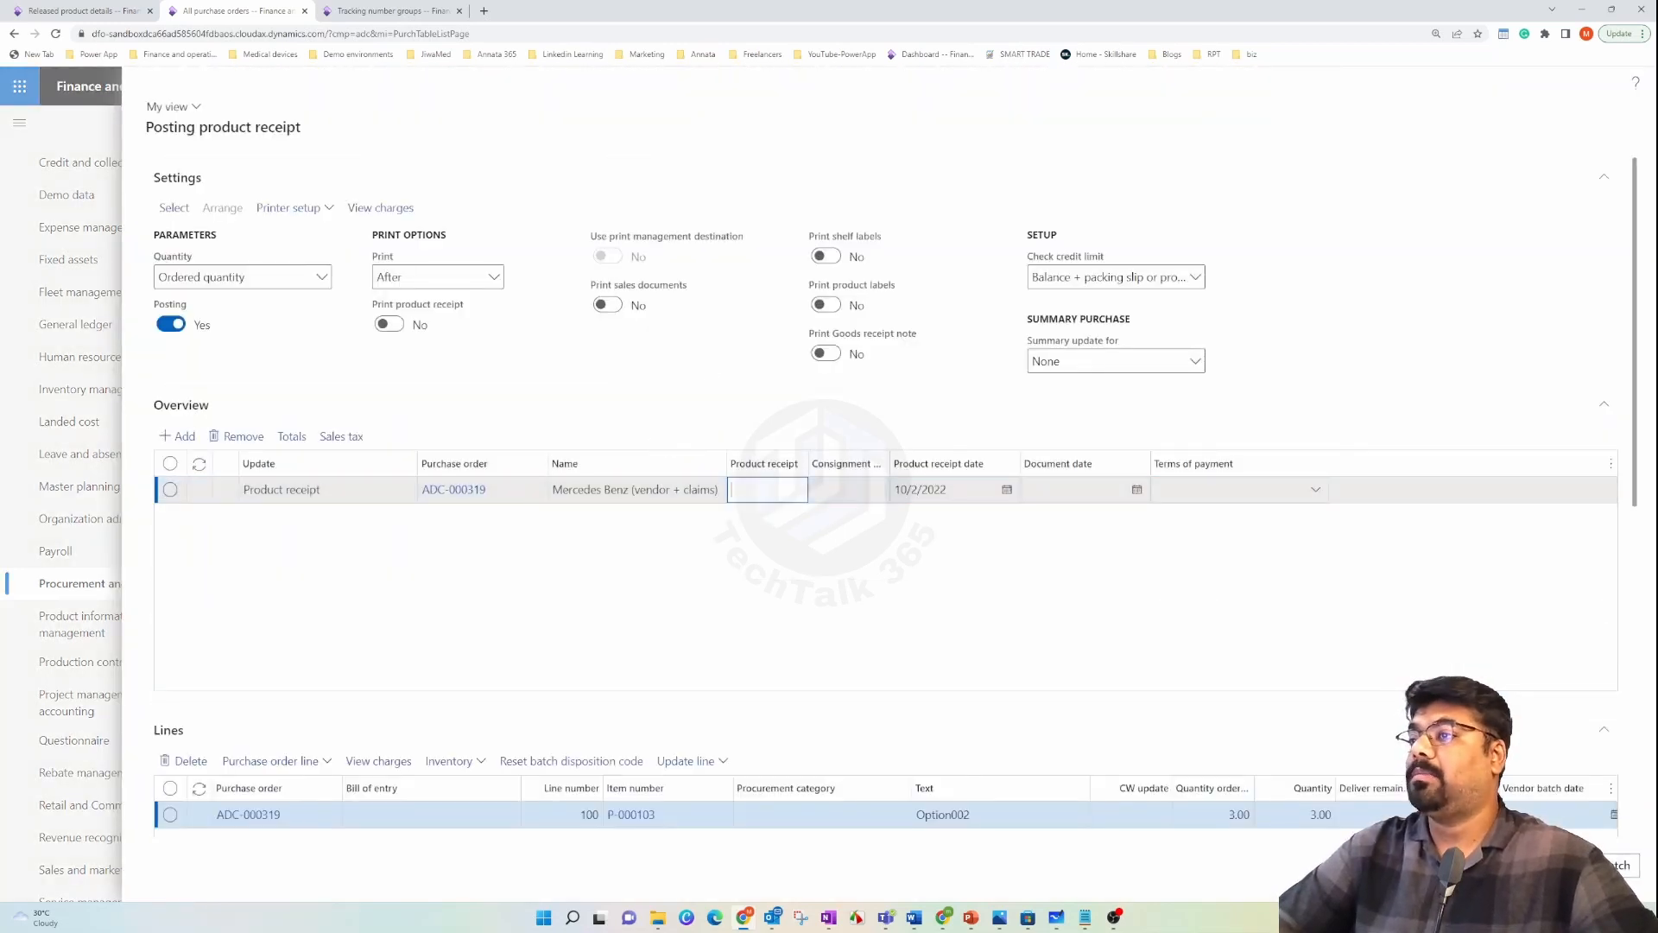
{"action": "left_click", "coordinate": [502, 495]}
{"action": "key", "text": "ctrl+c"}
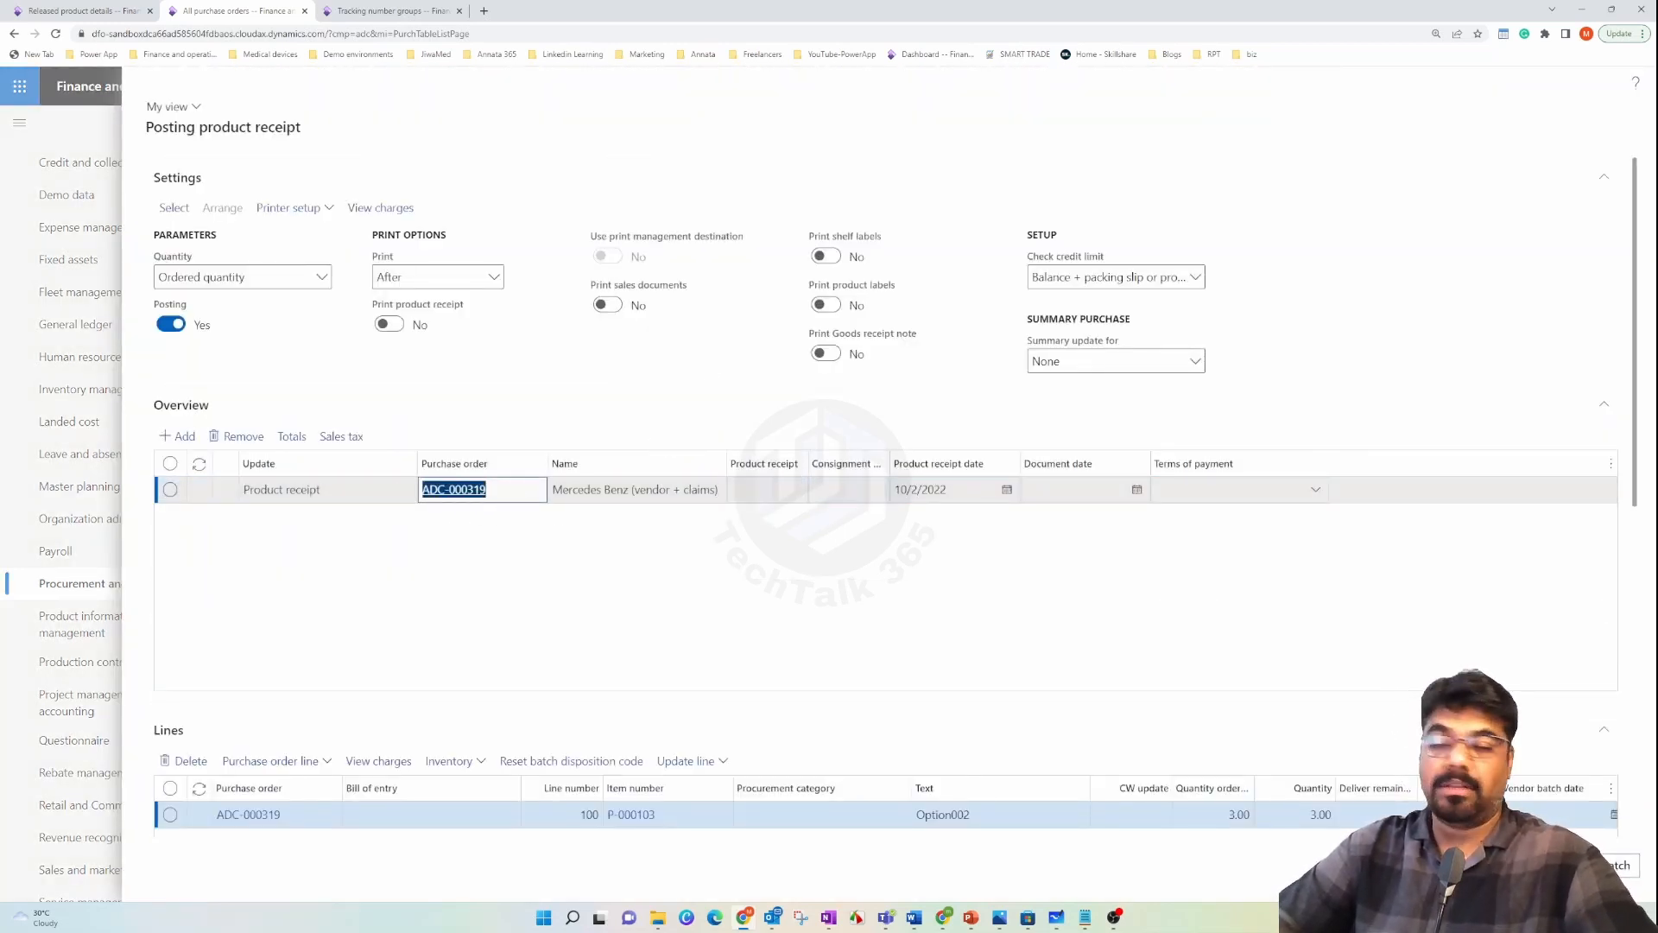
{"action": "left_click", "coordinate": [767, 490]}
{"action": "key", "text": "ctrl+v"}
{"action": "left_click", "coordinate": [786, 561]}
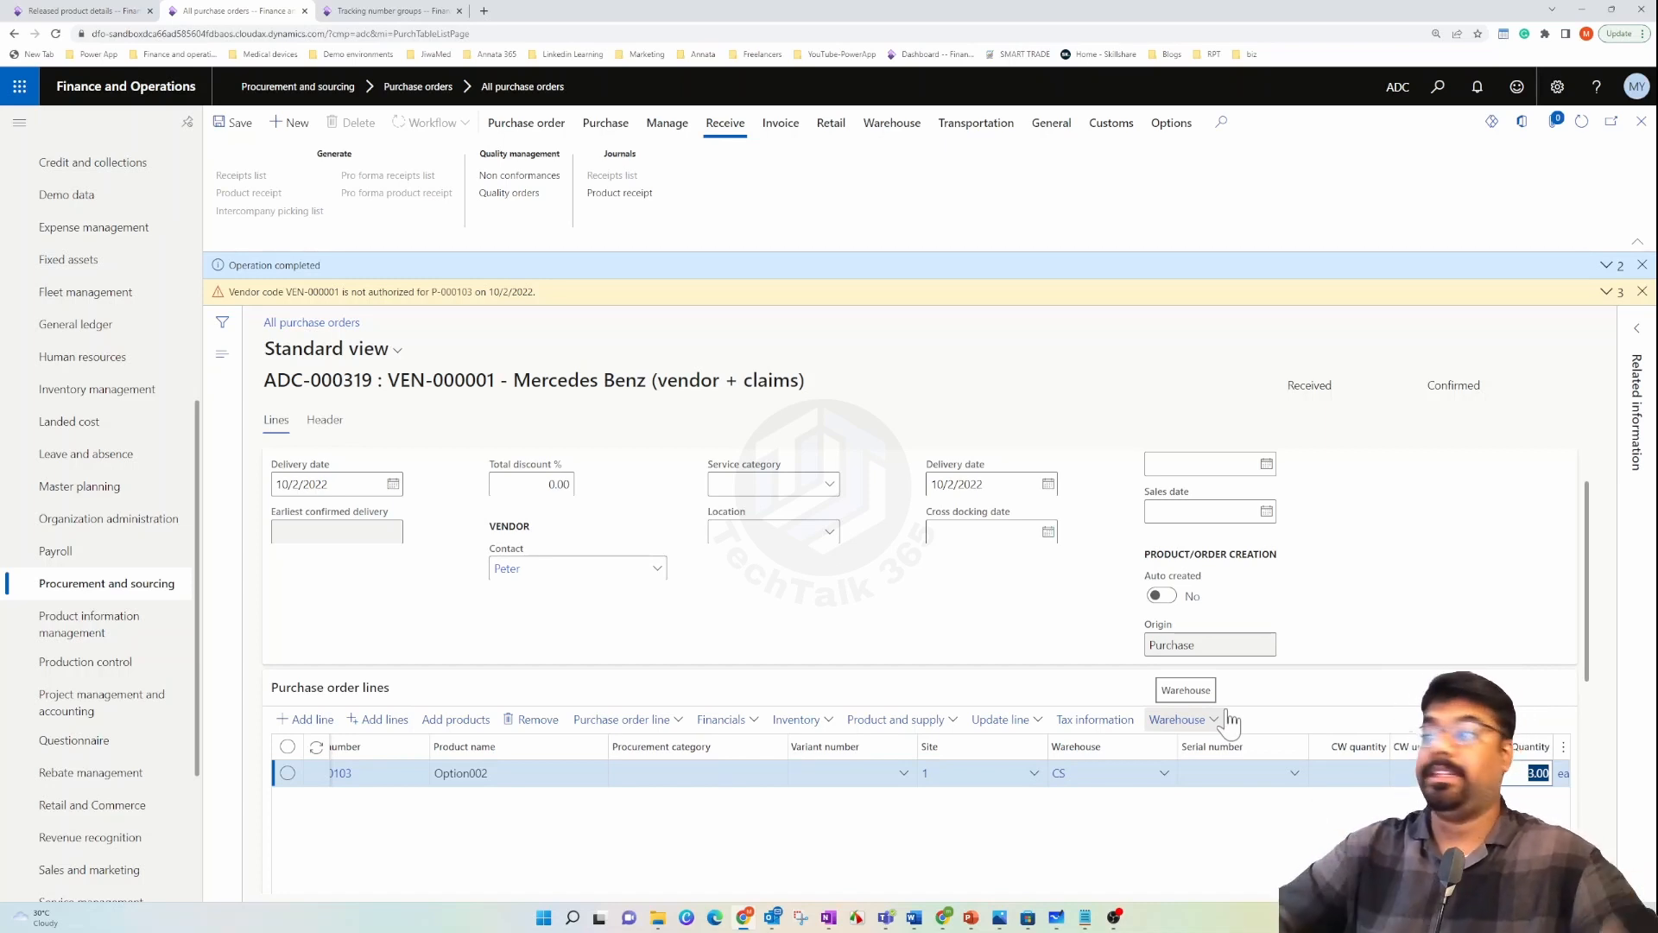
- Check the serial numbers in the received line's inventory transactions, keeping Serial number displayed as a dimension, and close the transactions
{"action": "left_click", "coordinate": [827, 733]}
{"action": "left_click", "coordinate": [1127, 407]}
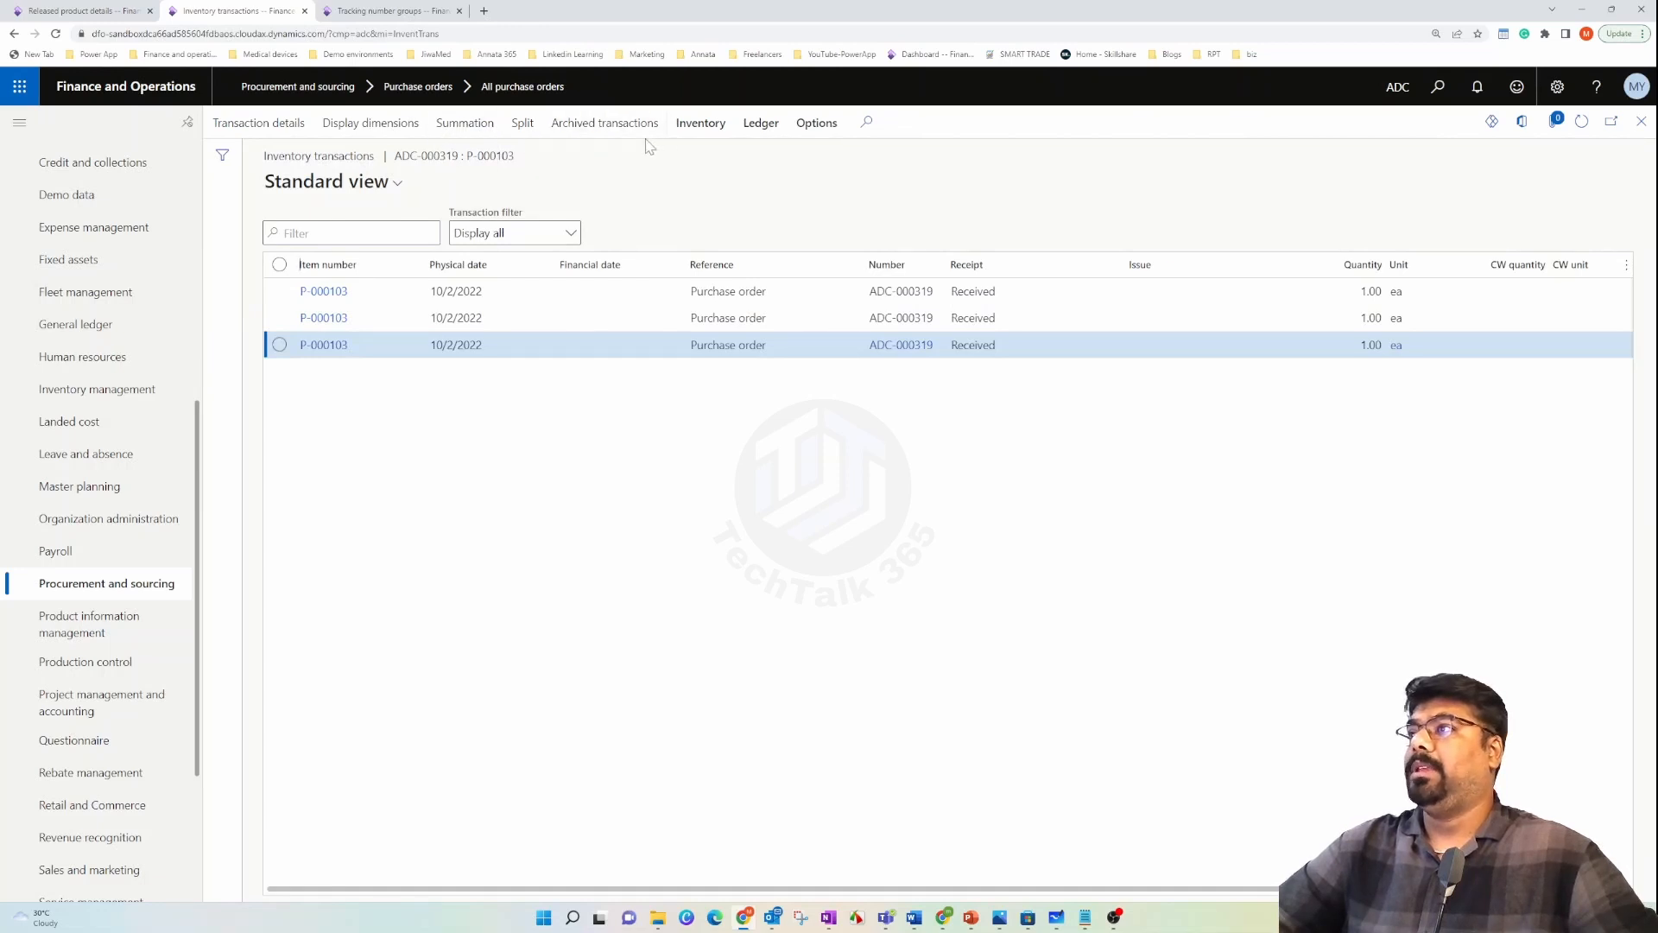
{"action": "left_click", "coordinate": [371, 122]}
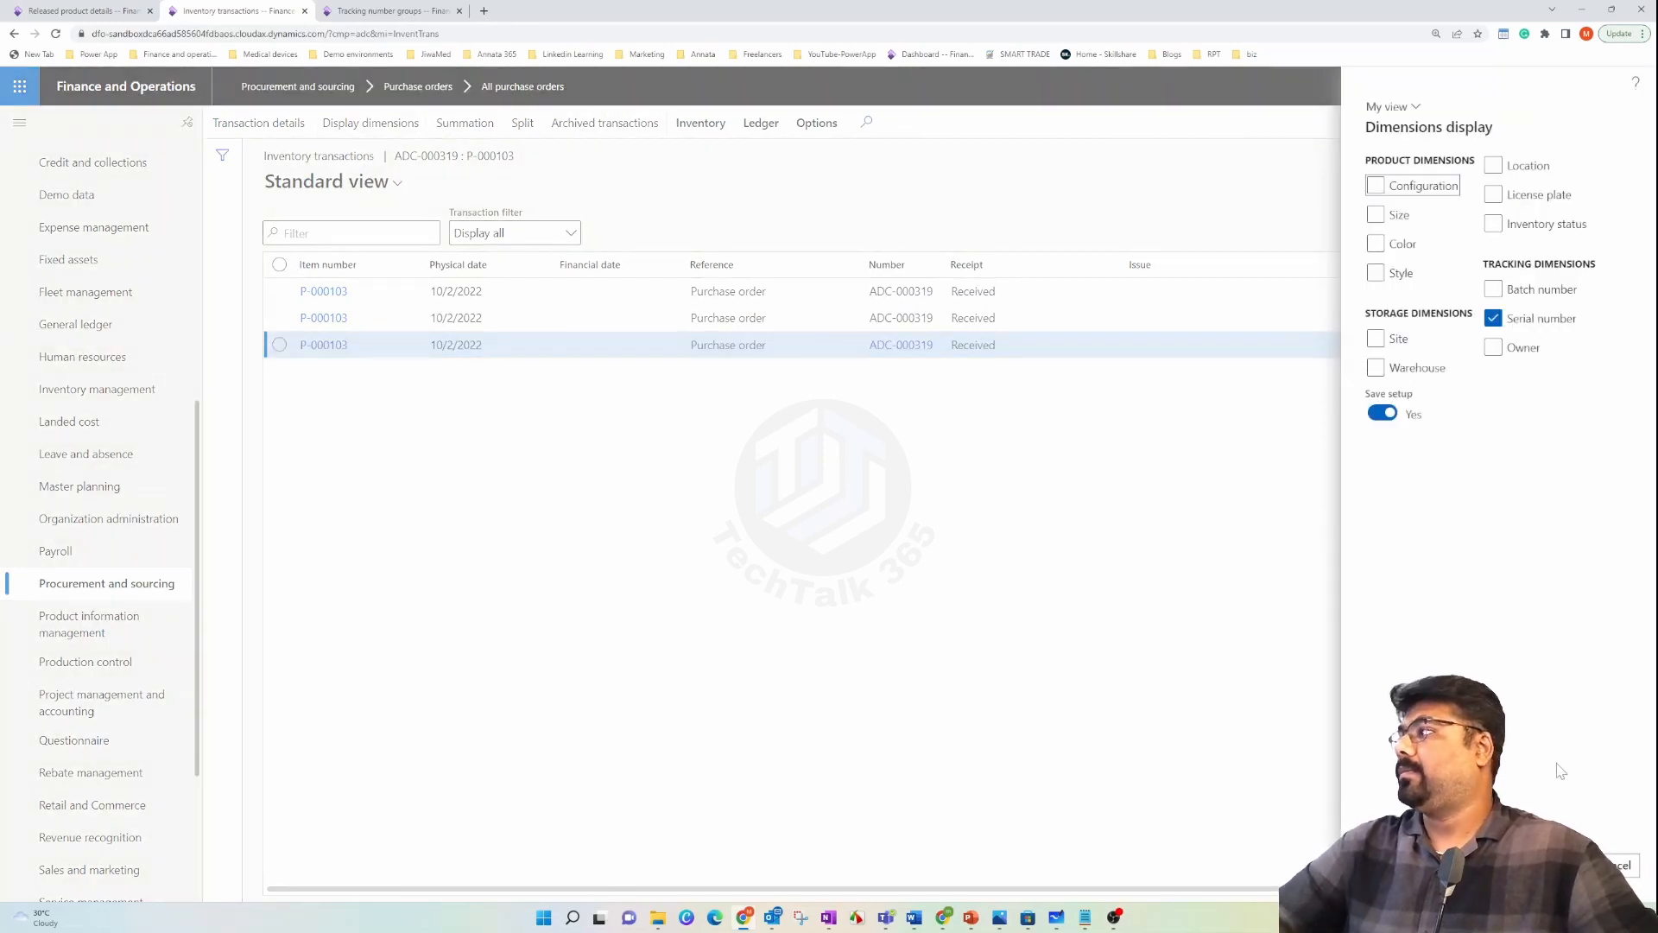
{"action": "left_click", "coordinate": [1558, 866]}
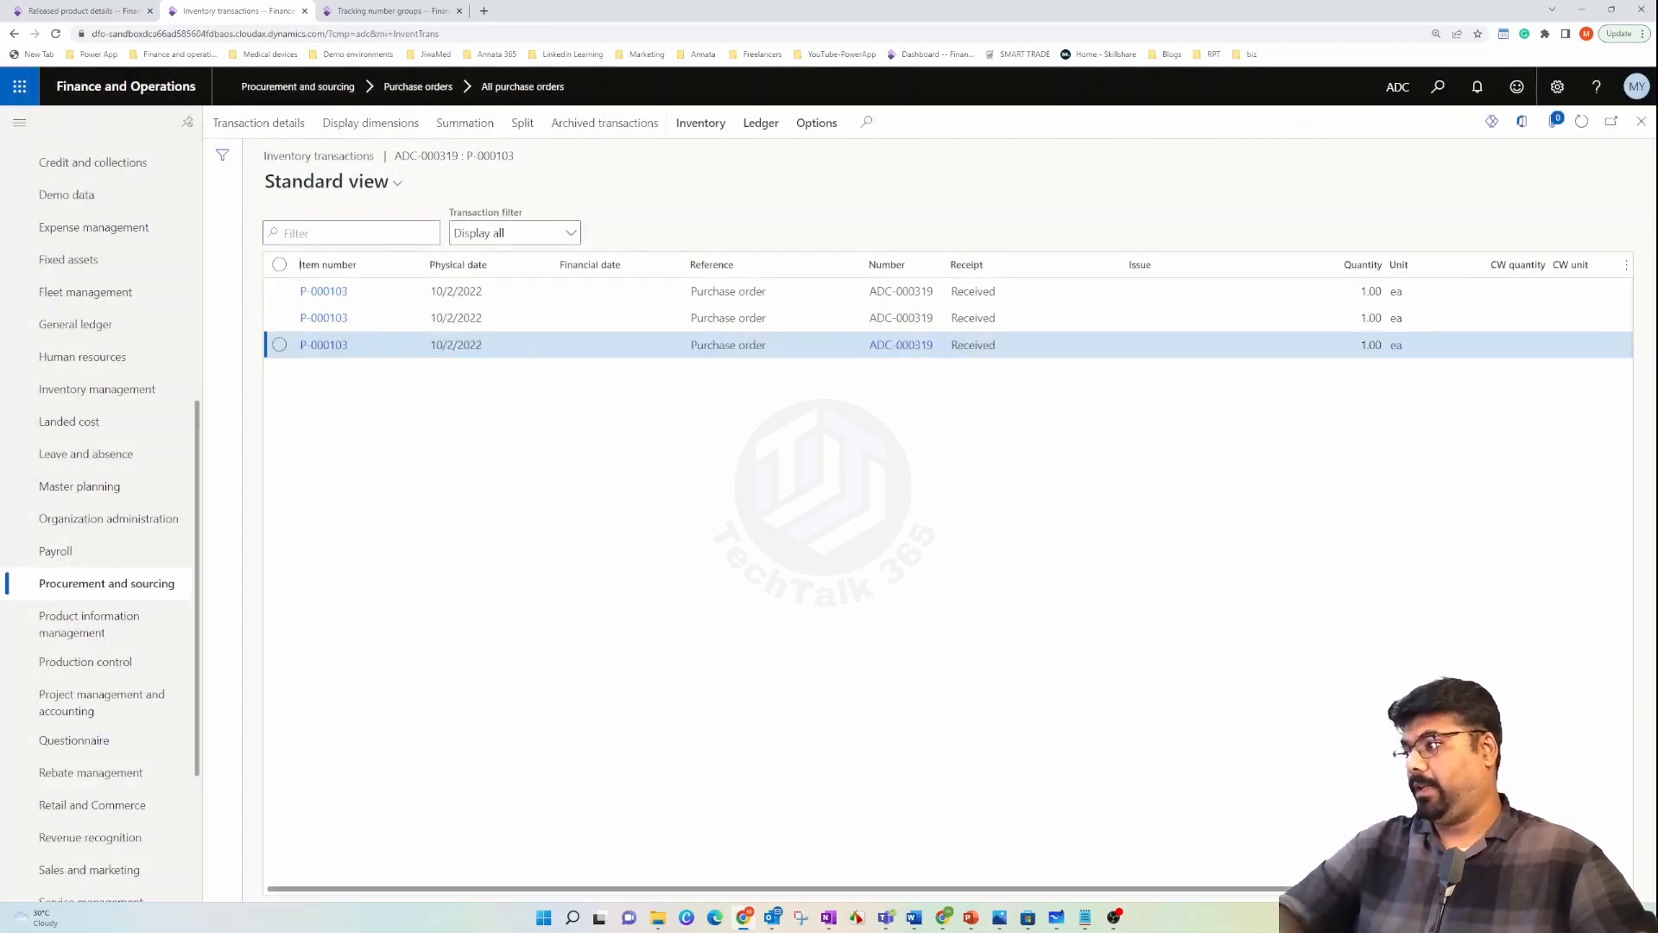
{"action": "left_click_drag", "start_coordinate": [1365, 890], "coordinate": [1561, 890]}
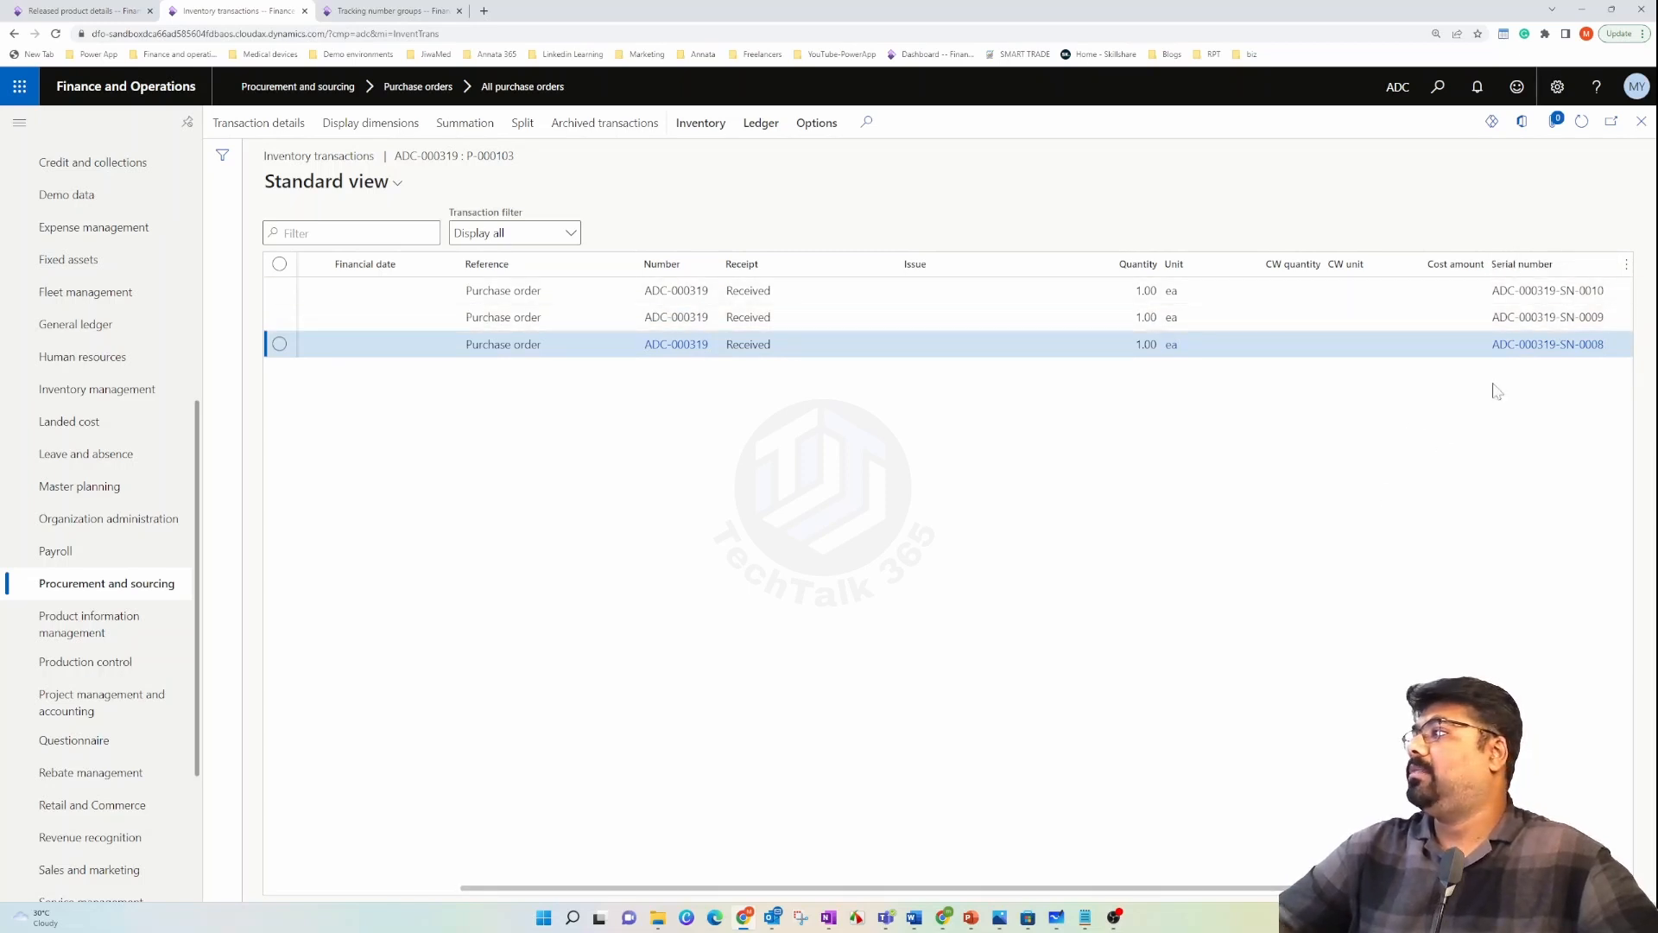
{"action": "left_click", "coordinate": [1642, 121]}
- Turn off Reference No. for the tracking number group SN_Auto and dismiss the messages on the received purchase order
{"action": "left_click", "coordinate": [390, 10]}
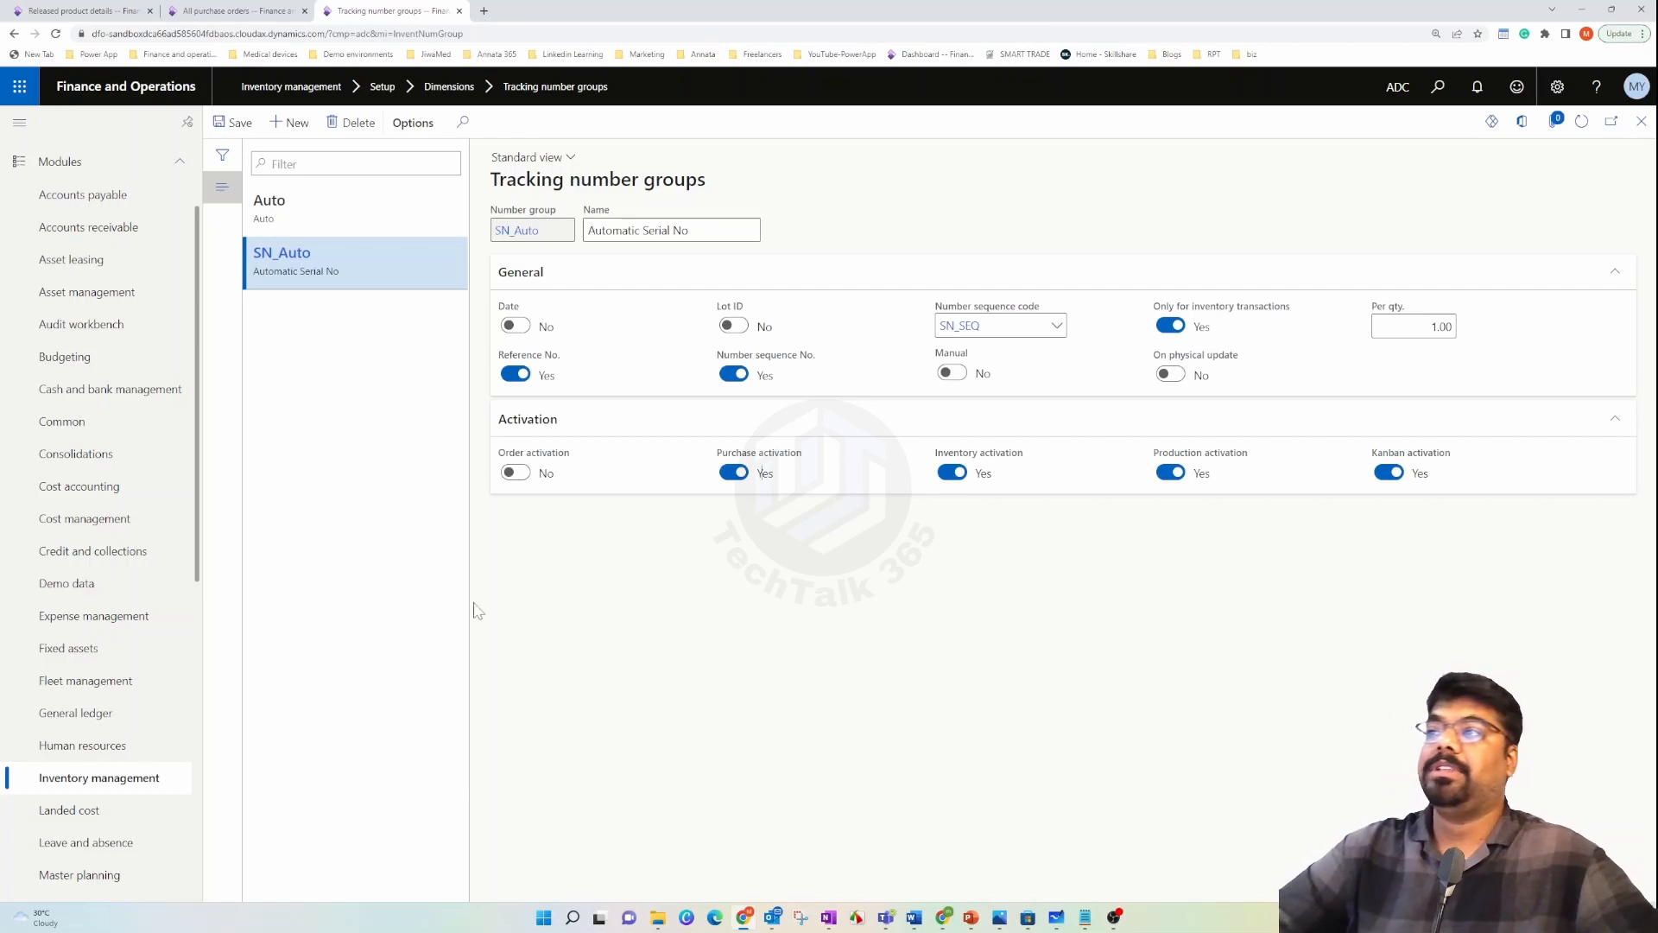
{"action": "left_click", "coordinate": [516, 374]}
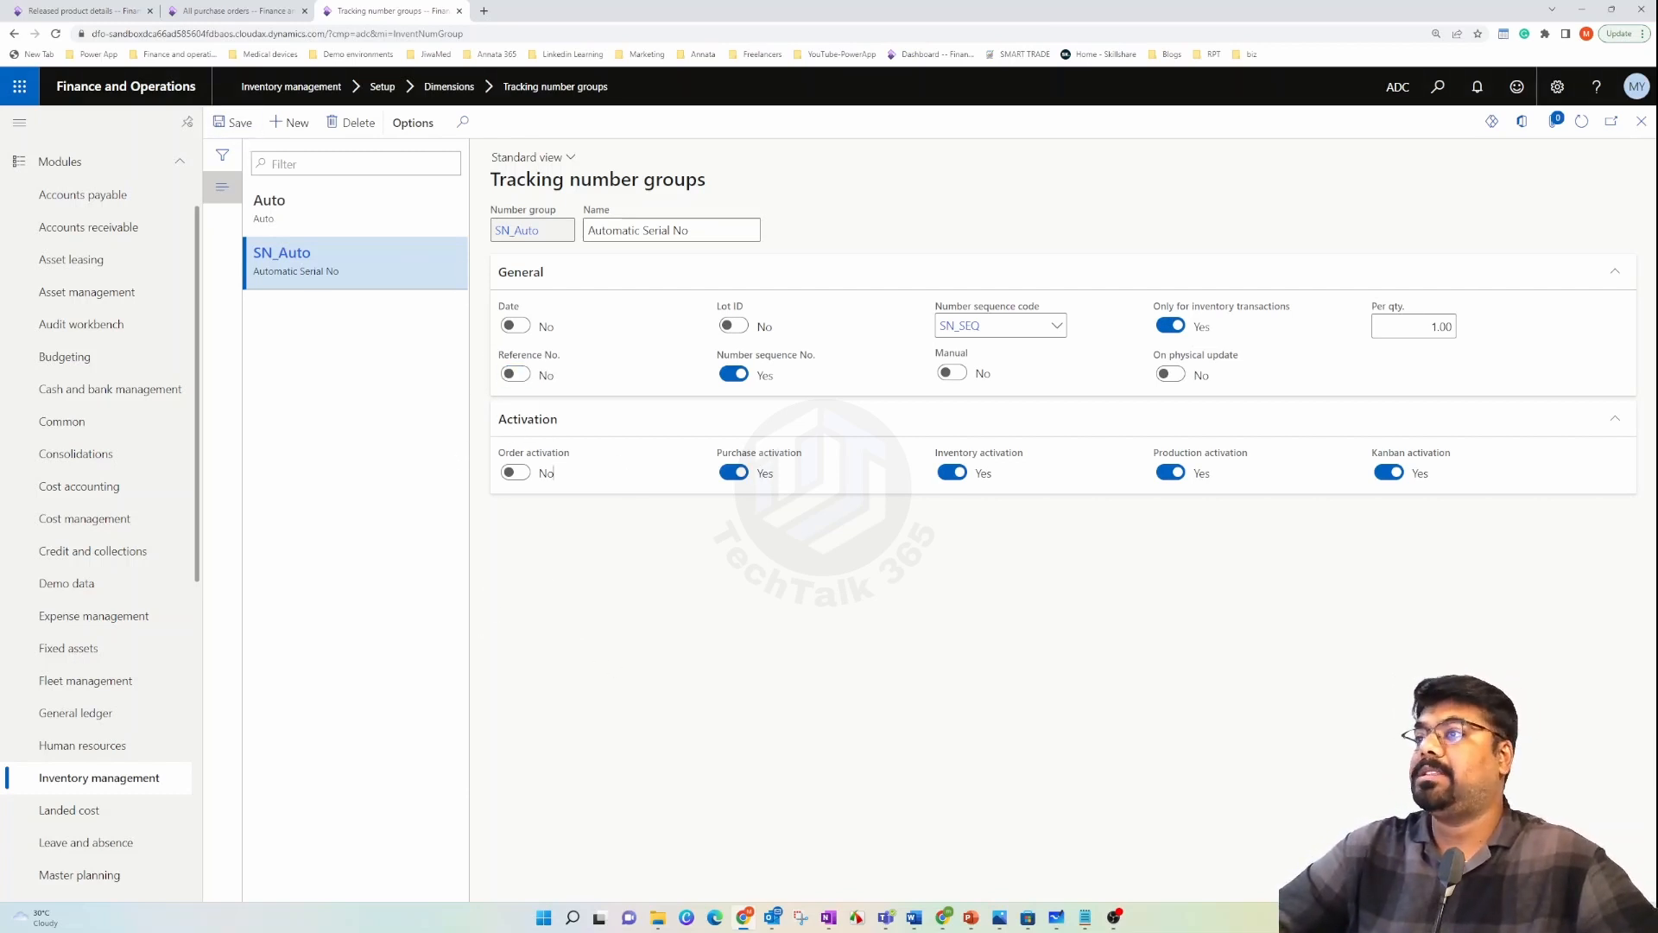
{"action": "left_click", "coordinate": [250, 11]}
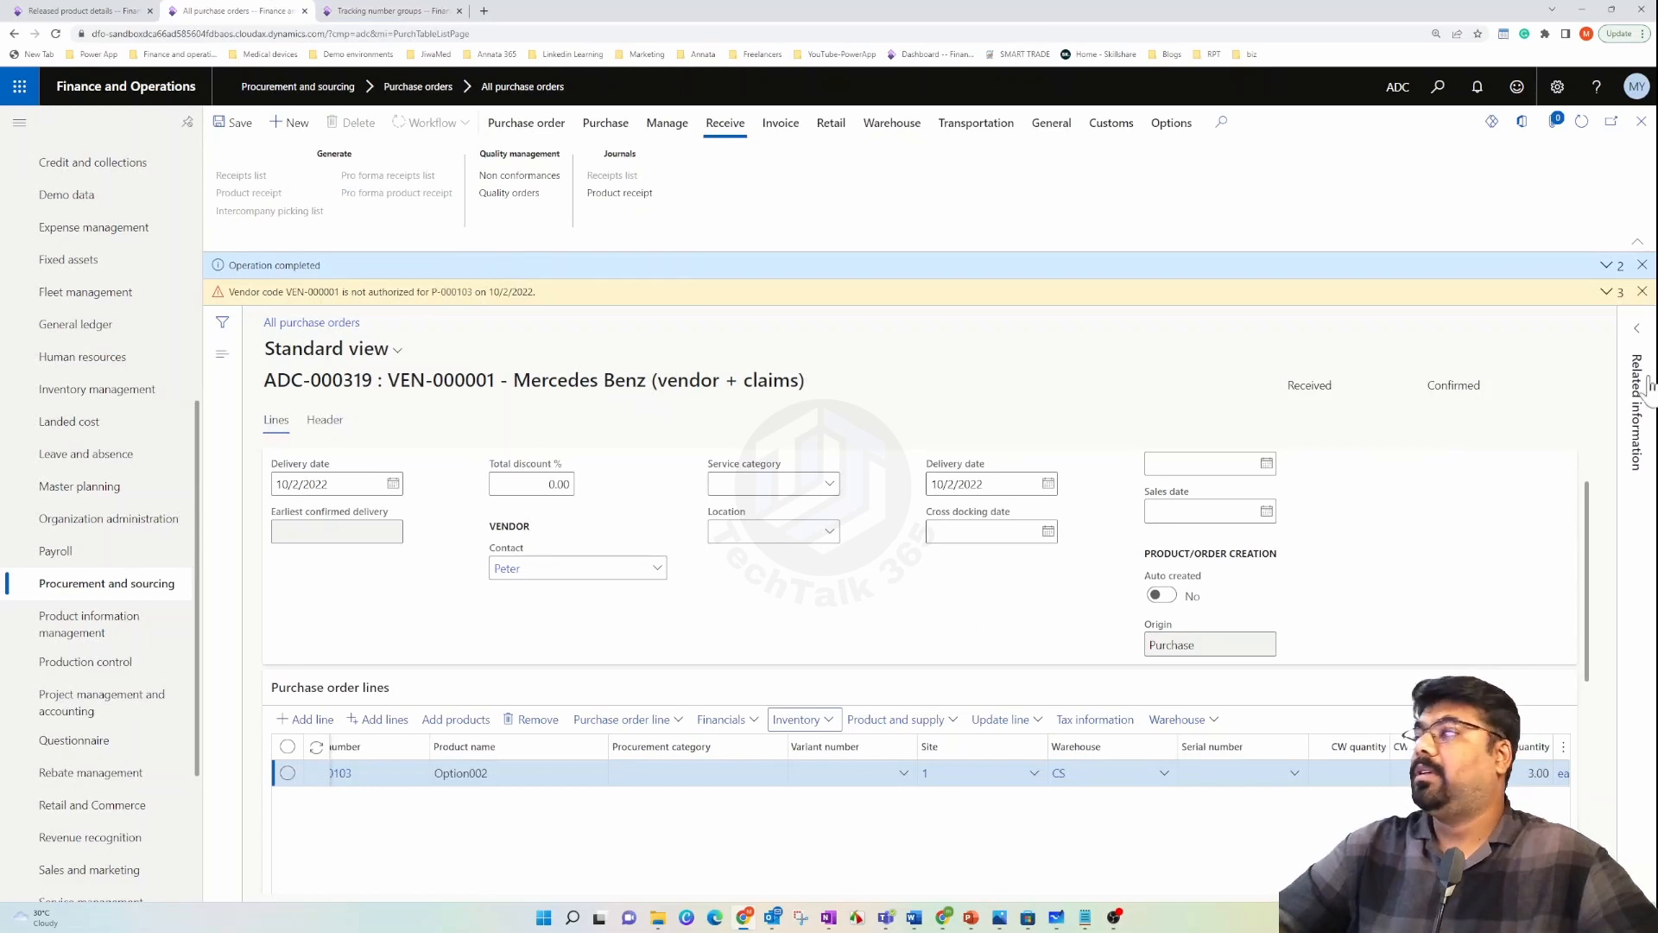
{"action": "left_click", "coordinate": [1642, 291]}
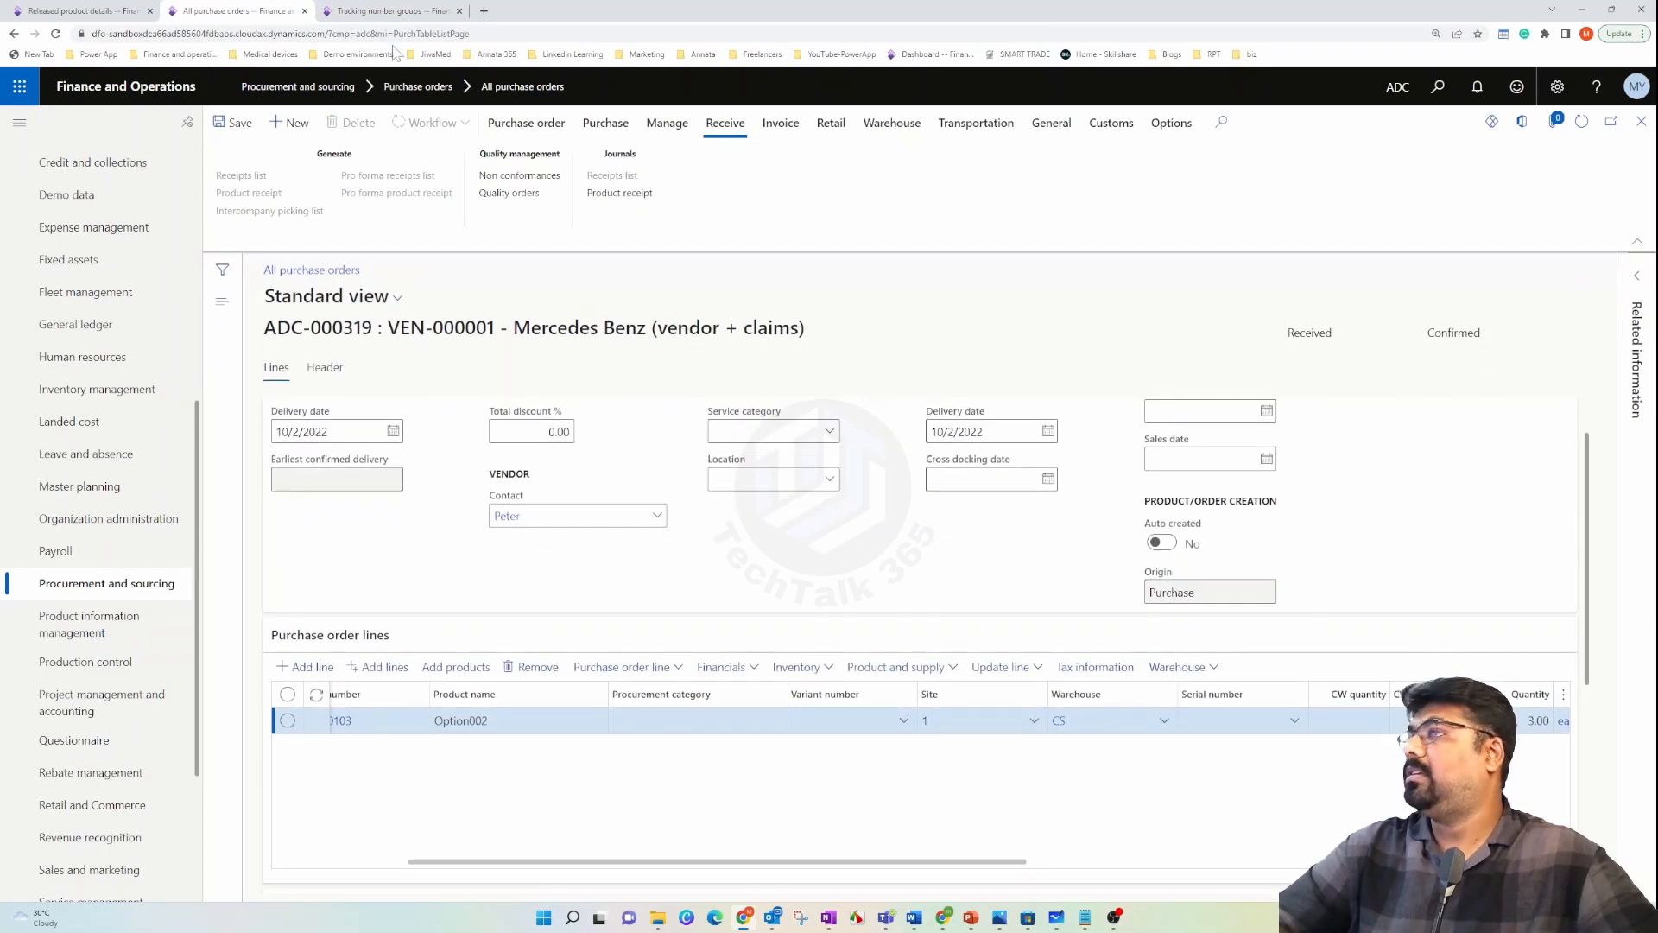
{"action": "left_click", "coordinate": [398, 12]}
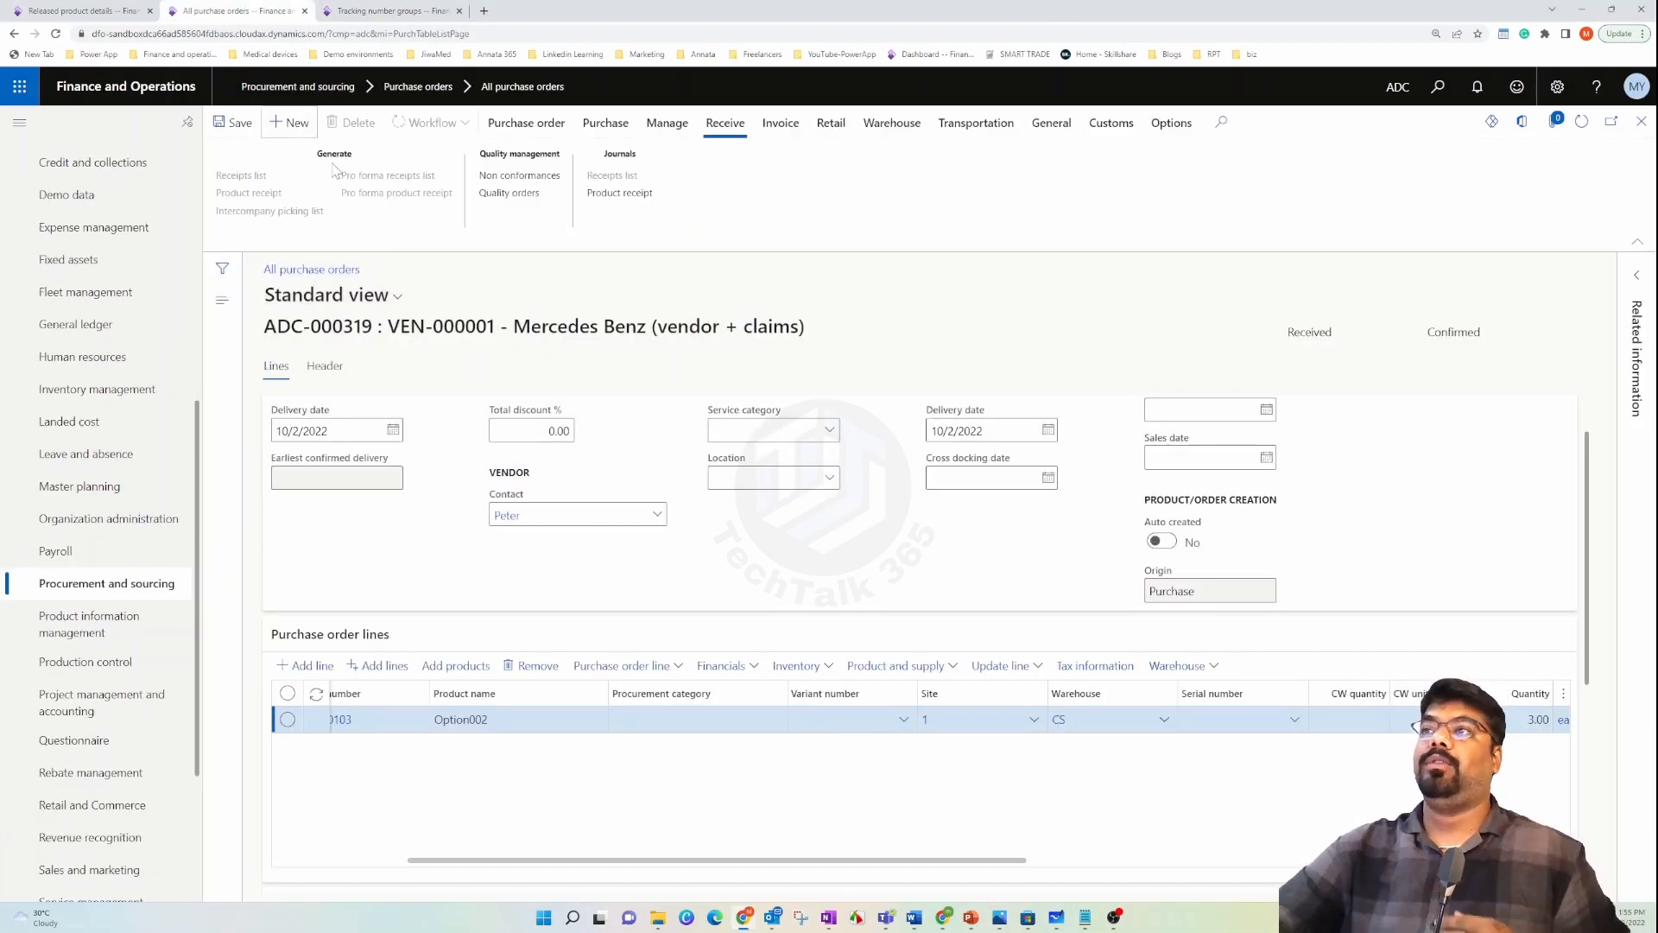
- Create a new purchase order for vendor Mercedes Benz (vendor + claims) with warehouse CS
{"action": "key", "text": "alt+n"}
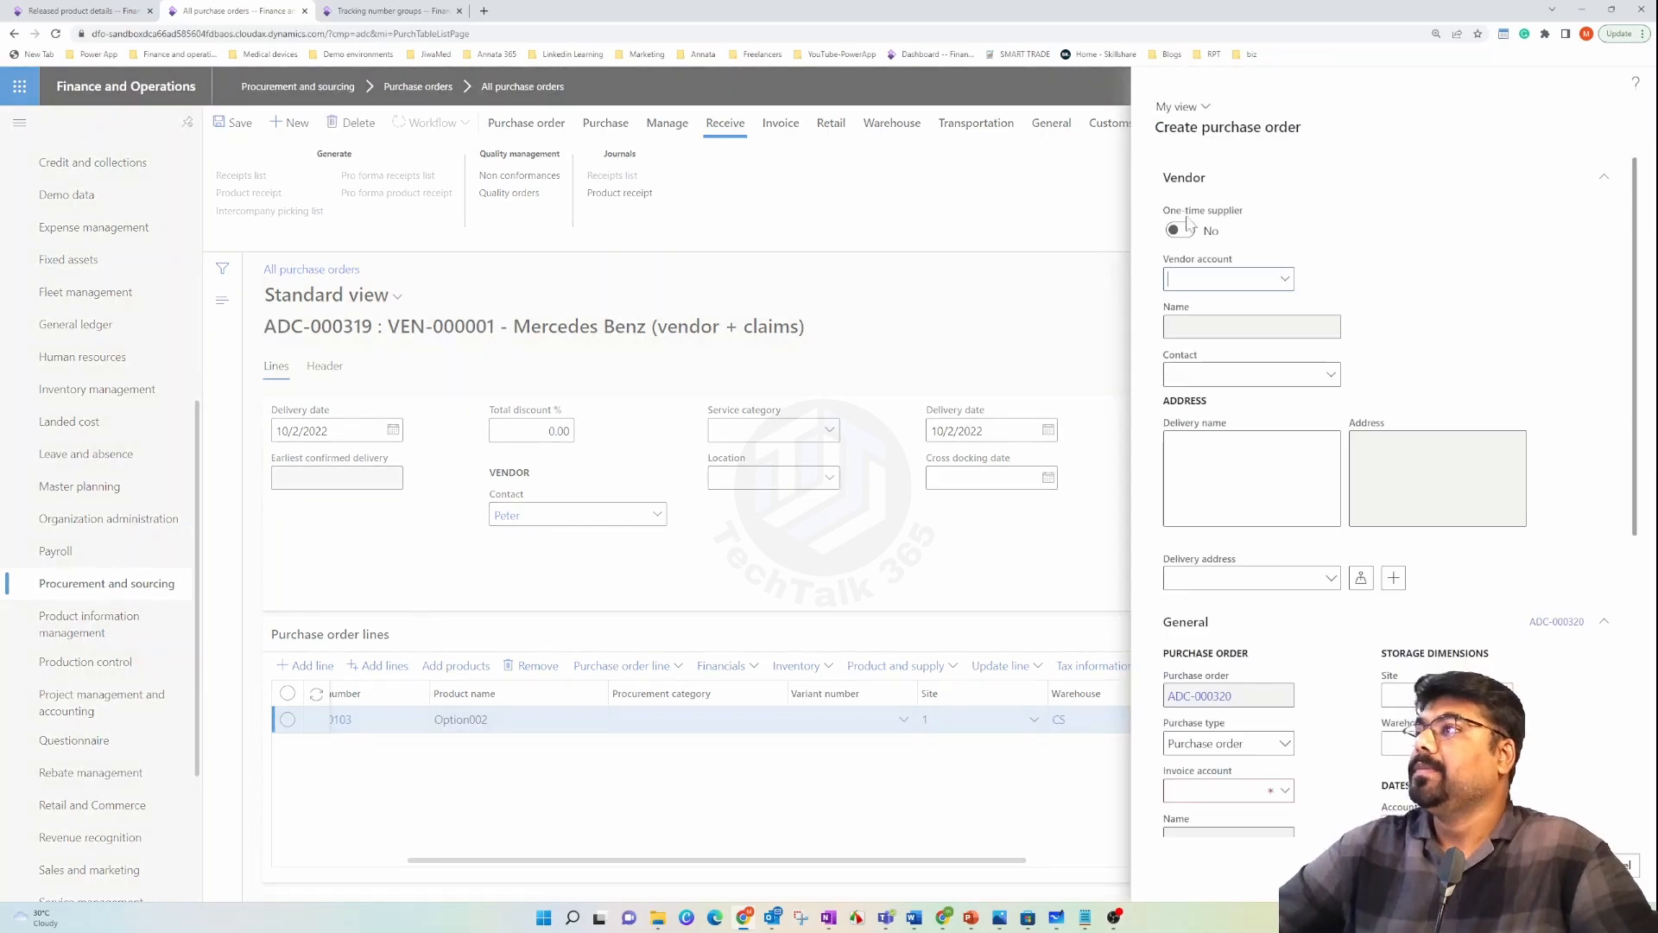
{"action": "left_click", "coordinate": [1287, 279]}
{"action": "left_click", "coordinate": [224, 332]}
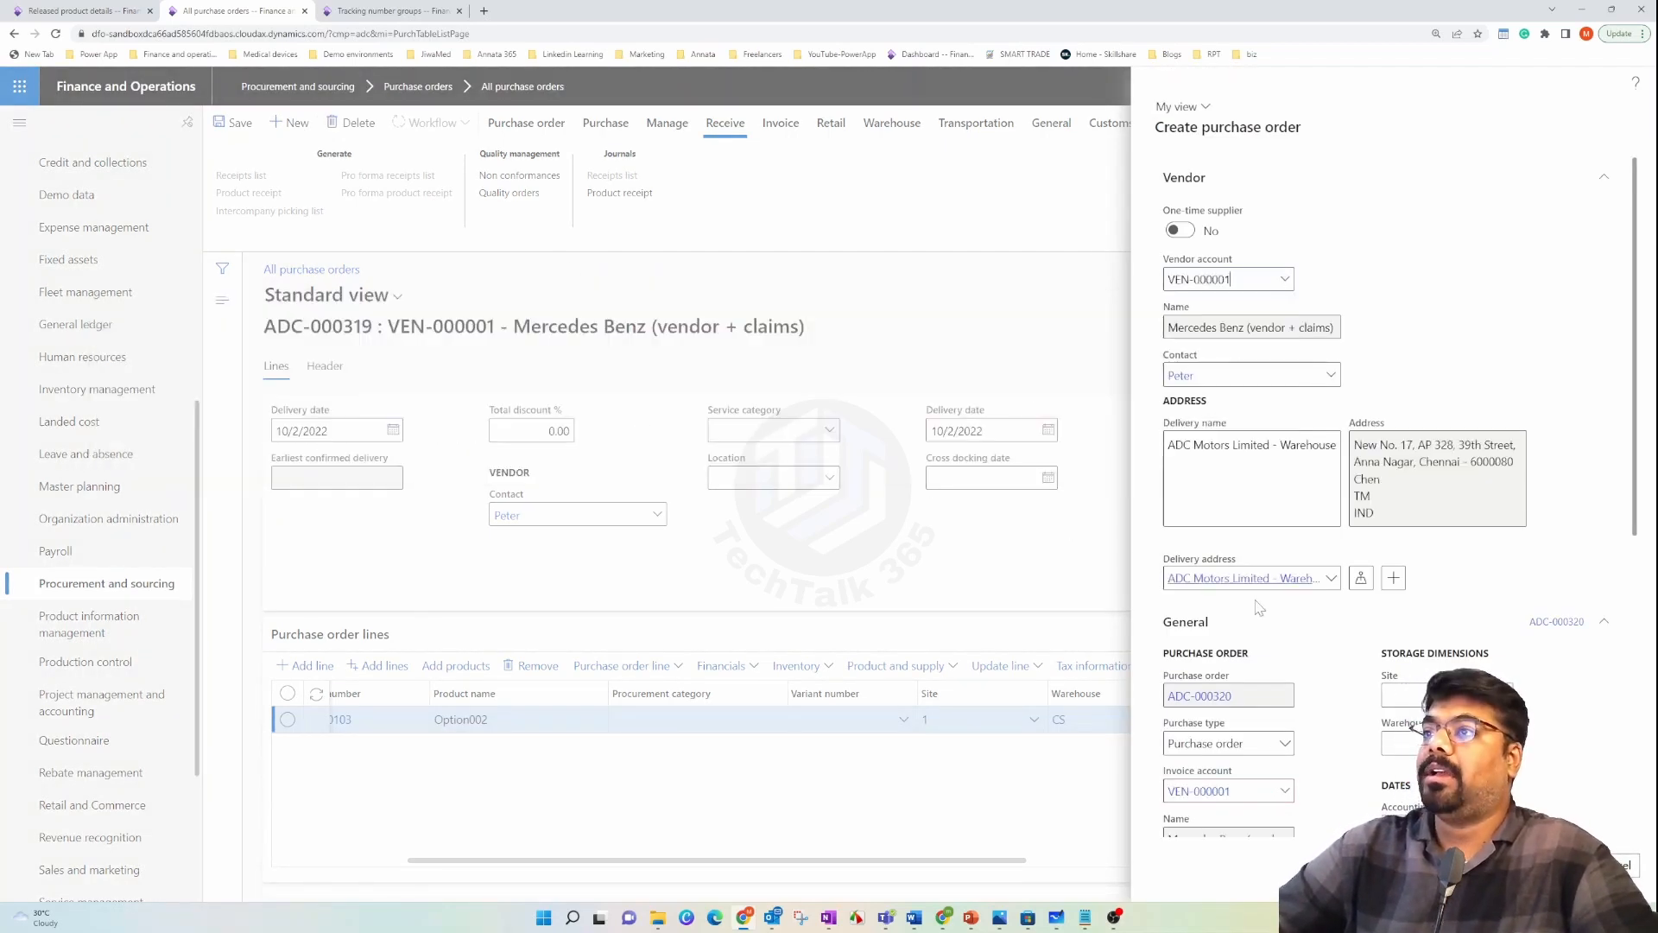
{"action": "scroll", "coordinate": [1520, 588], "scroll_direction": "down", "scroll_amount": 3}
{"action": "left_click", "coordinate": [1503, 550]}
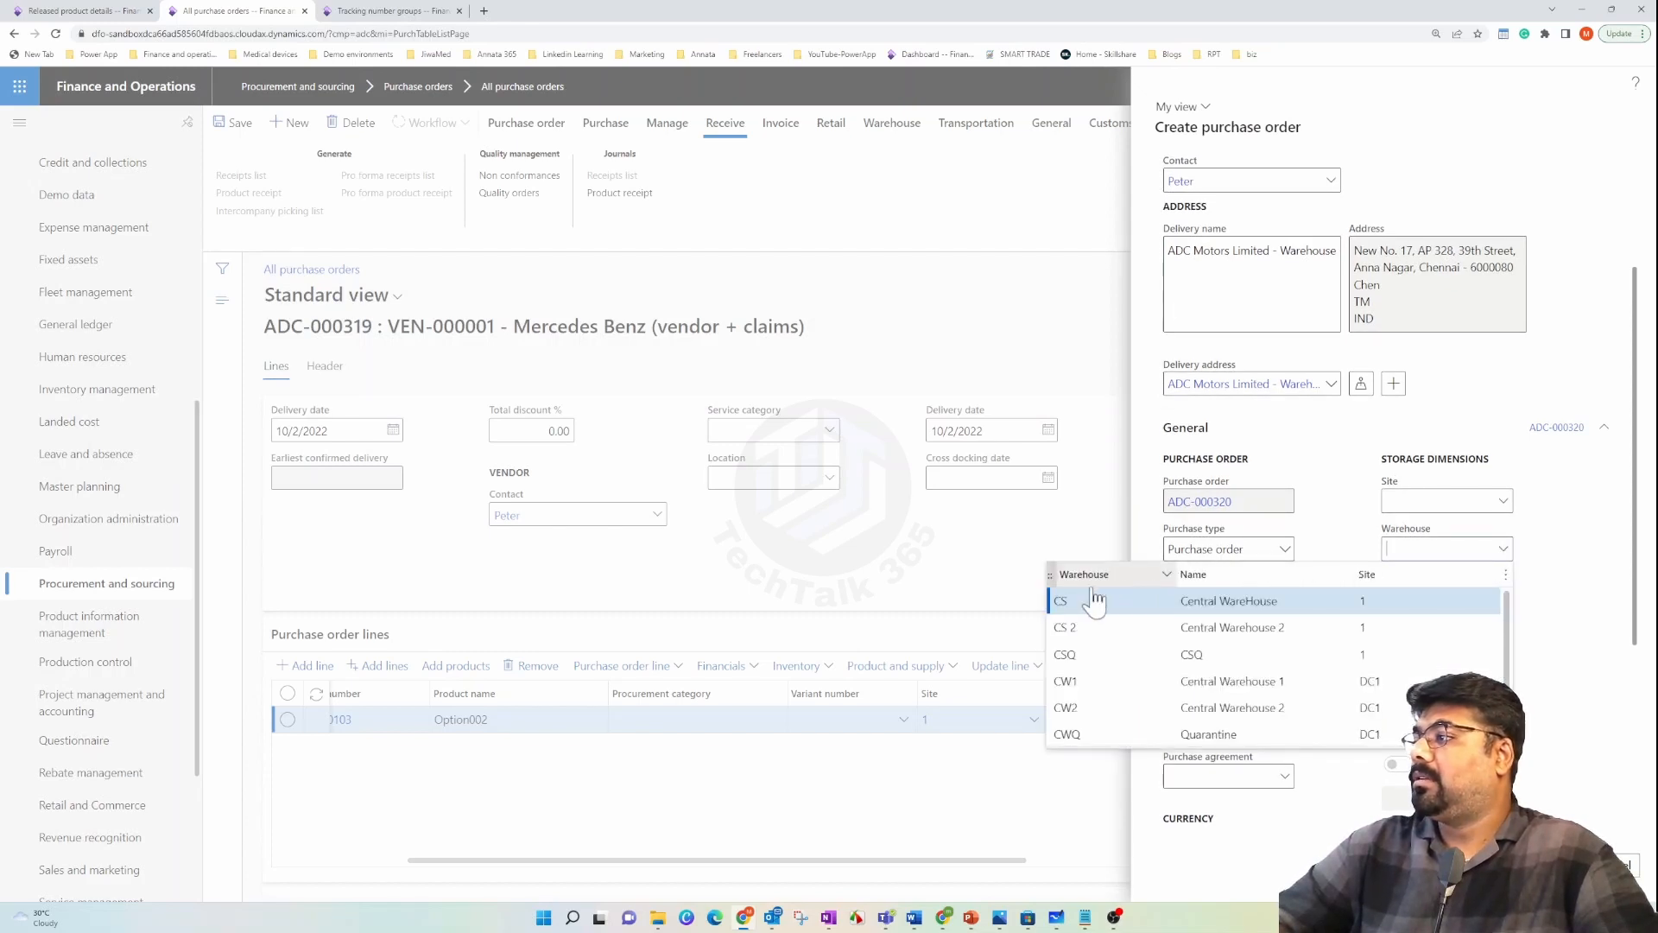
{"action": "left_click", "coordinate": [1092, 598]}
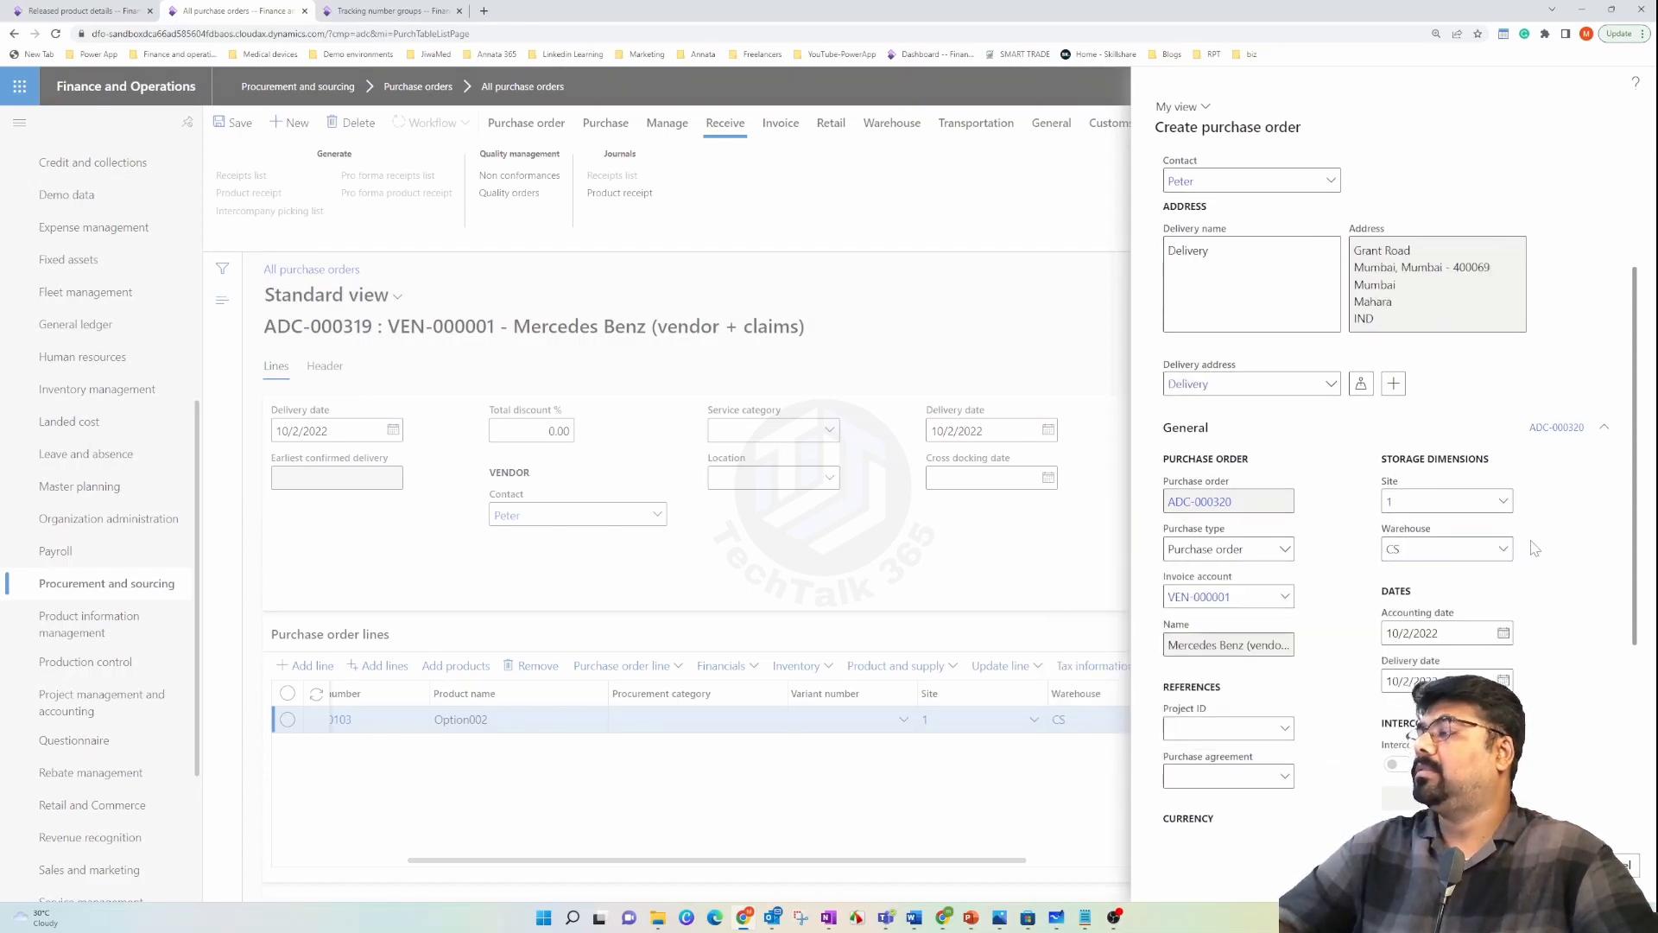
{"action": "key", "text": "alt+Return"}
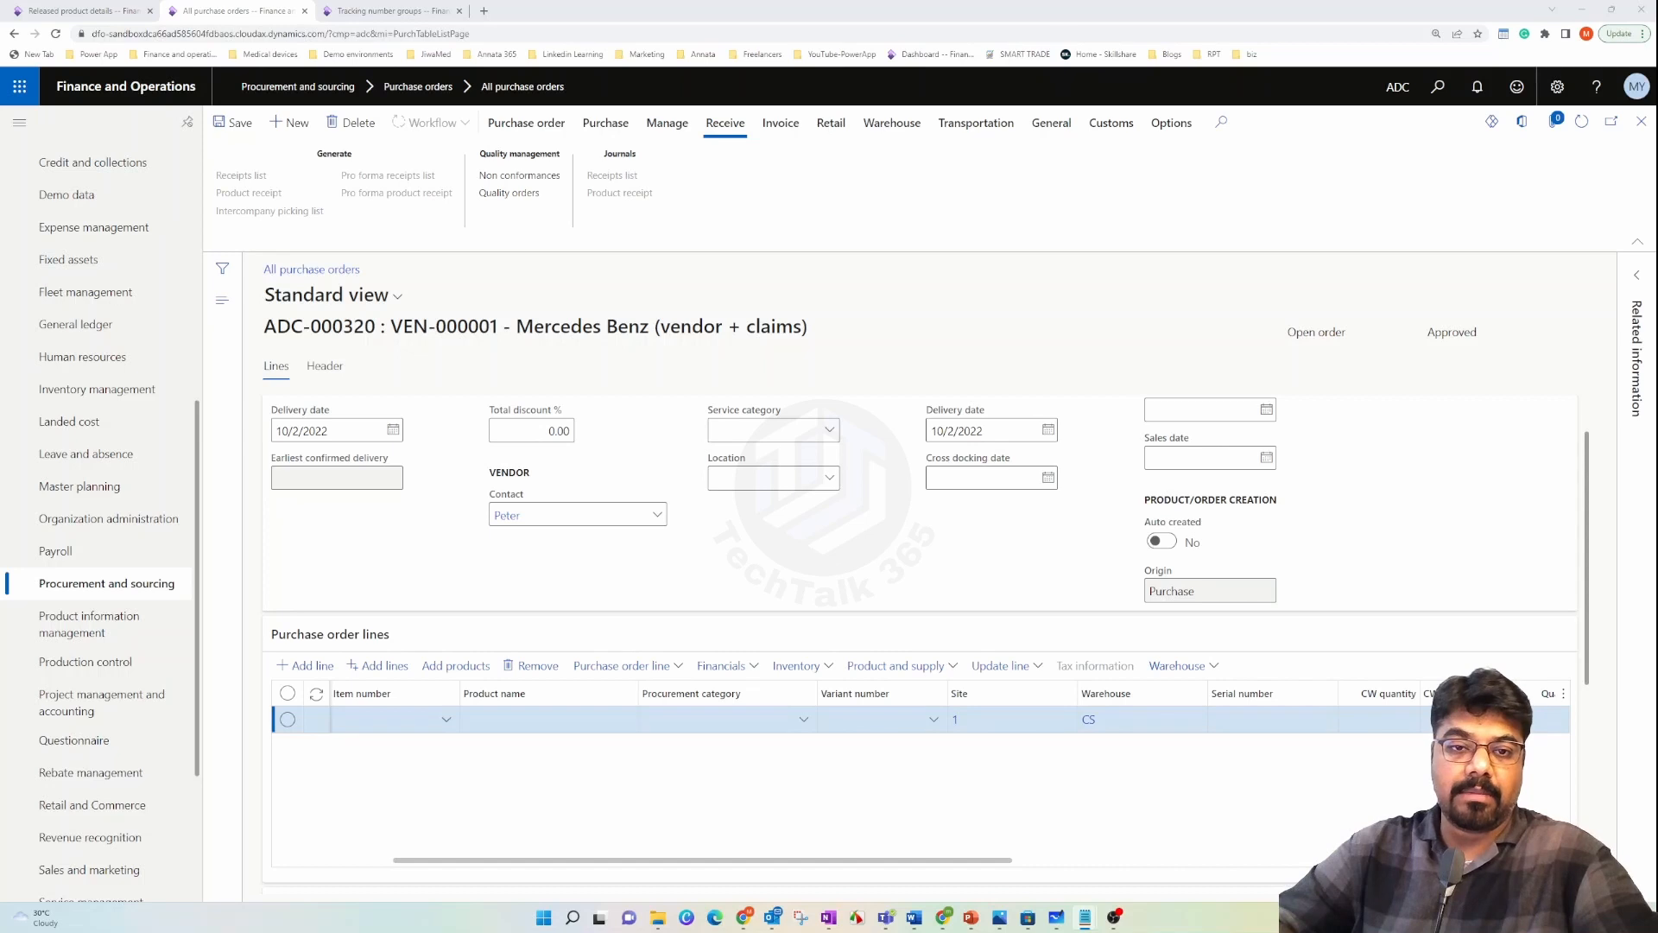
- Enter item P-000103 with quantity 2 on the new purchase order's line and save it
{"action": "left_click", "coordinate": [368, 725]}
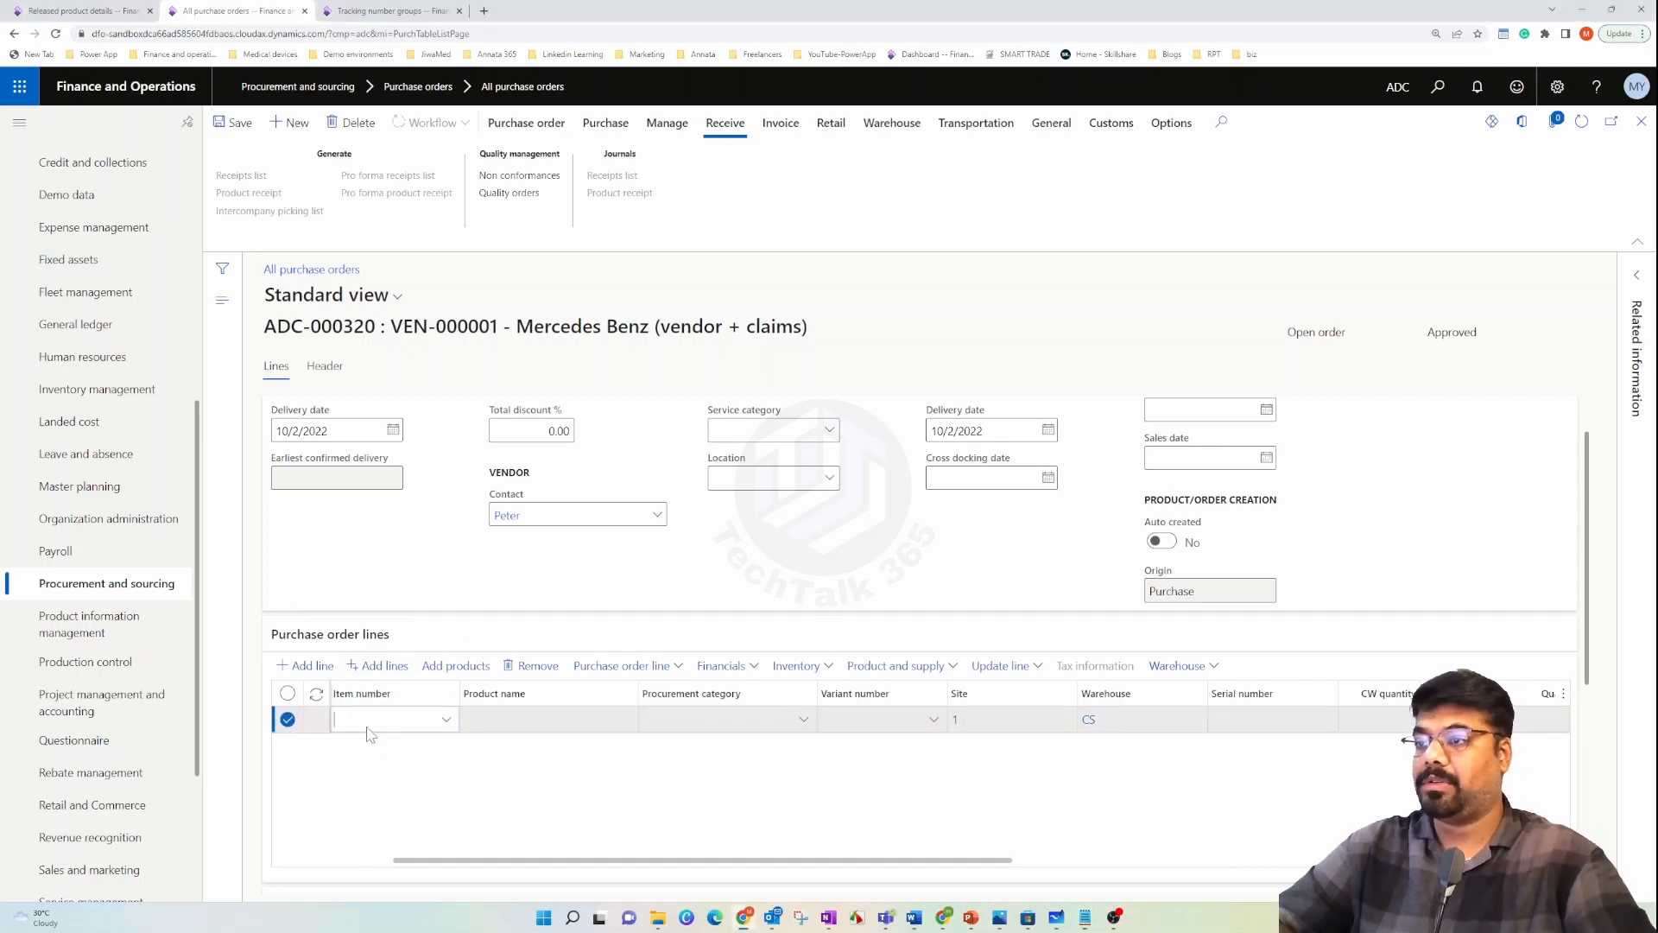
{"action": "type", "text": "P-000103"}
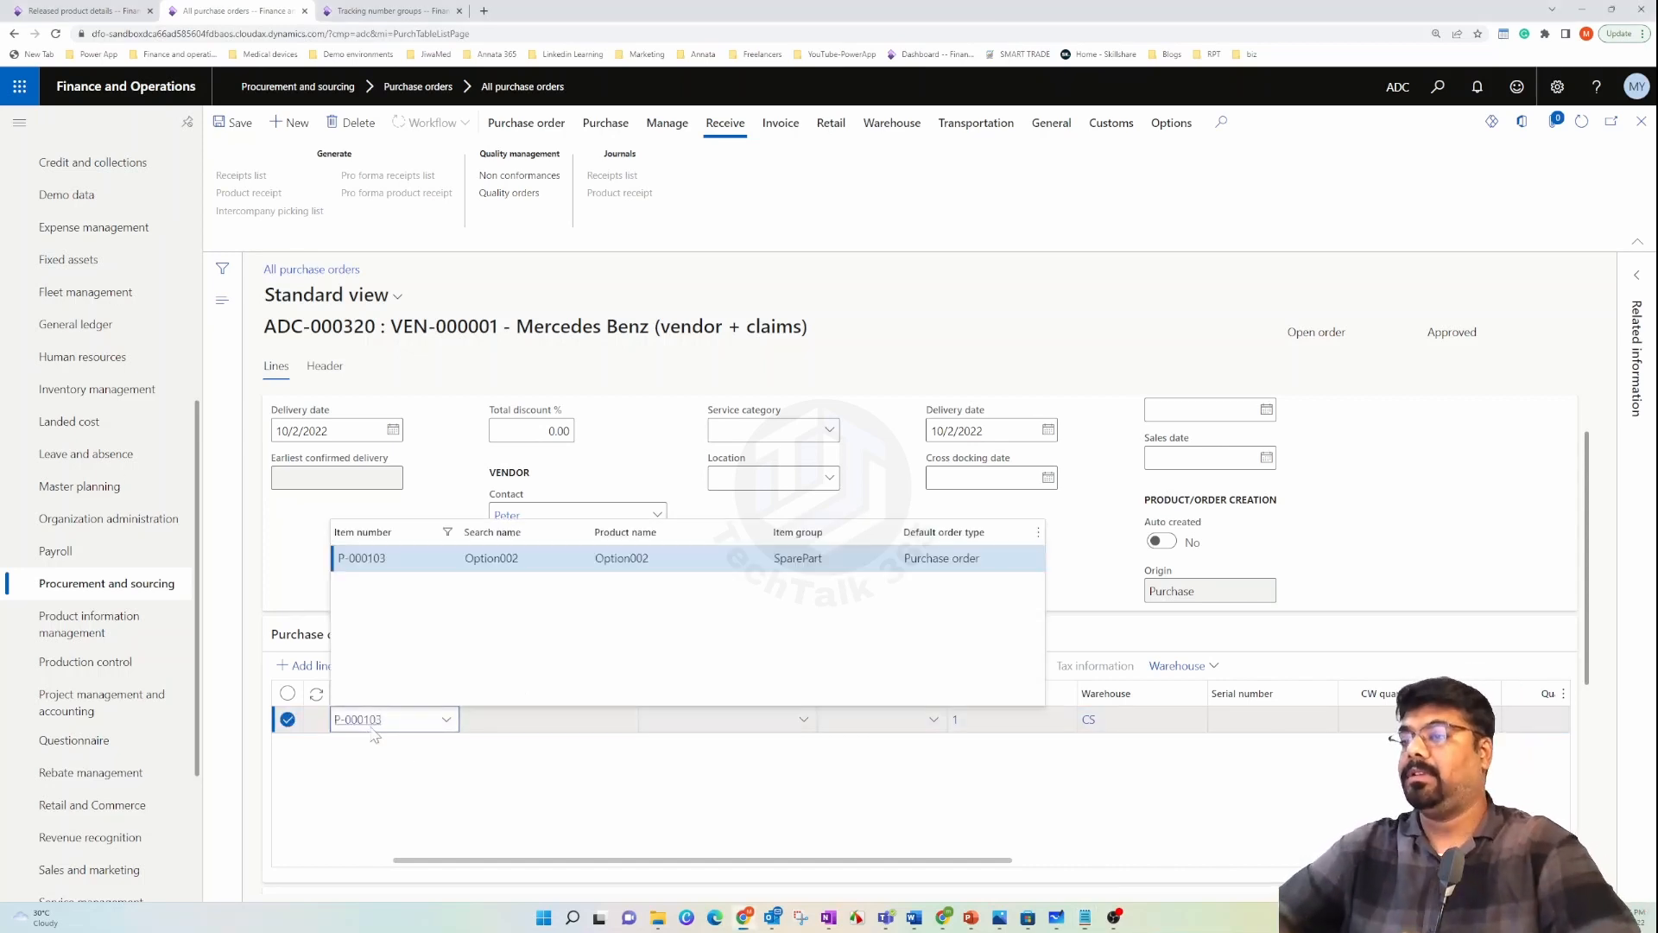
{"action": "left_click", "coordinate": [475, 784]}
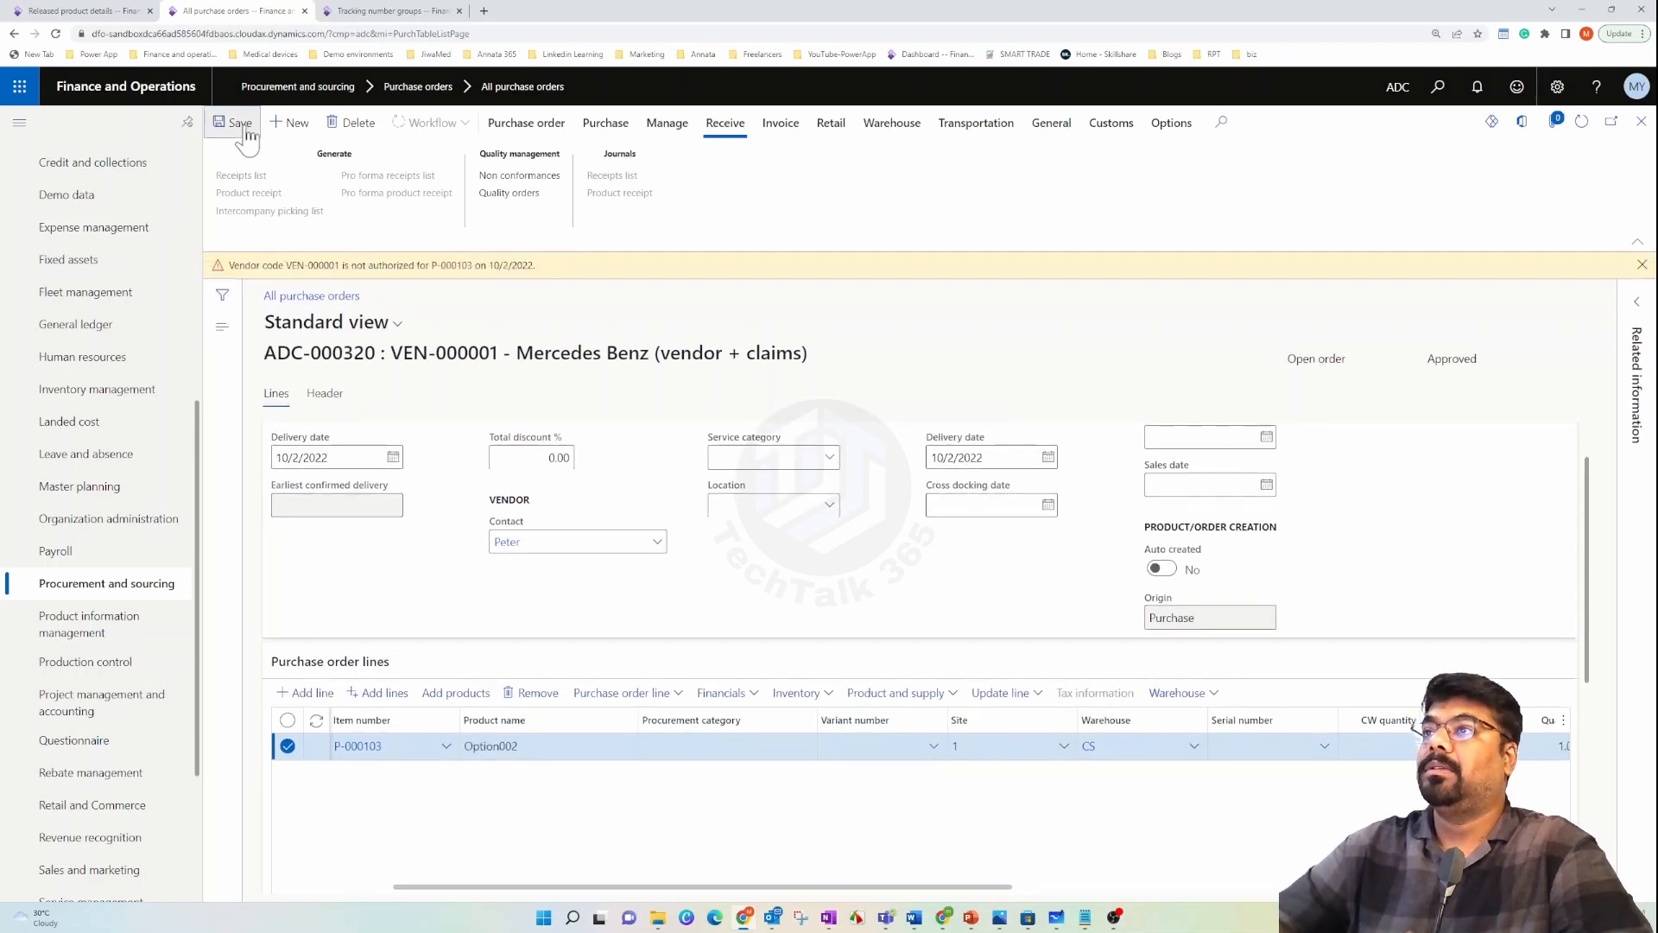
{"action": "left_click", "coordinate": [1644, 261]}
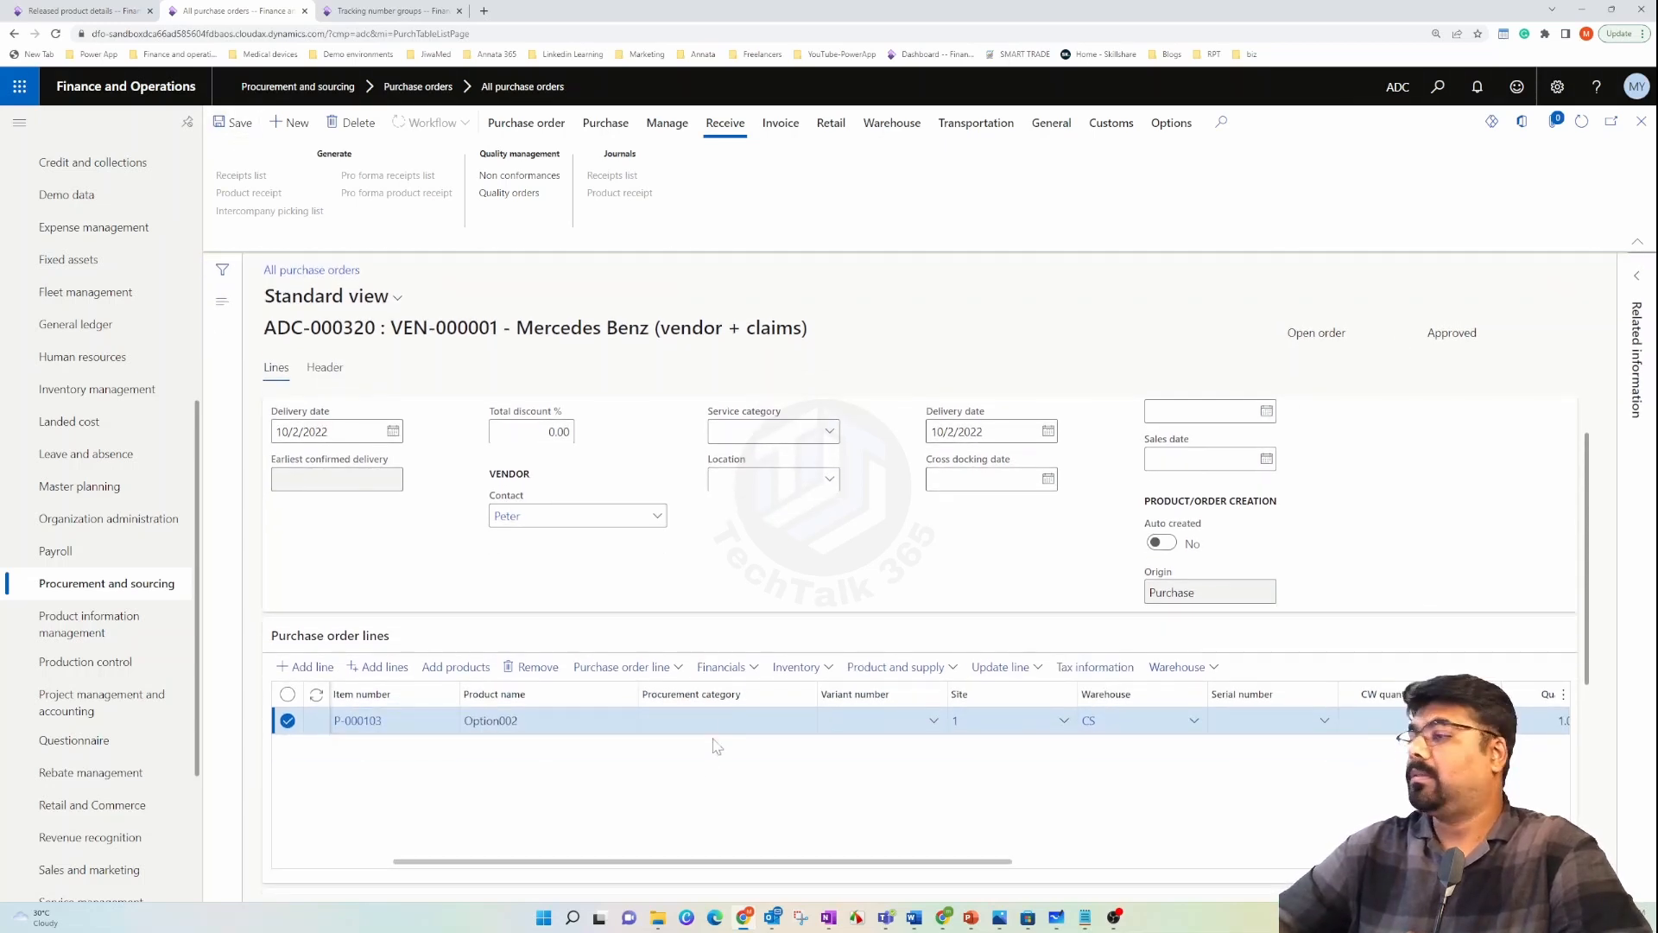
{"action": "left_click_drag", "start_coordinate": [707, 861], "coordinate": [830, 861]}
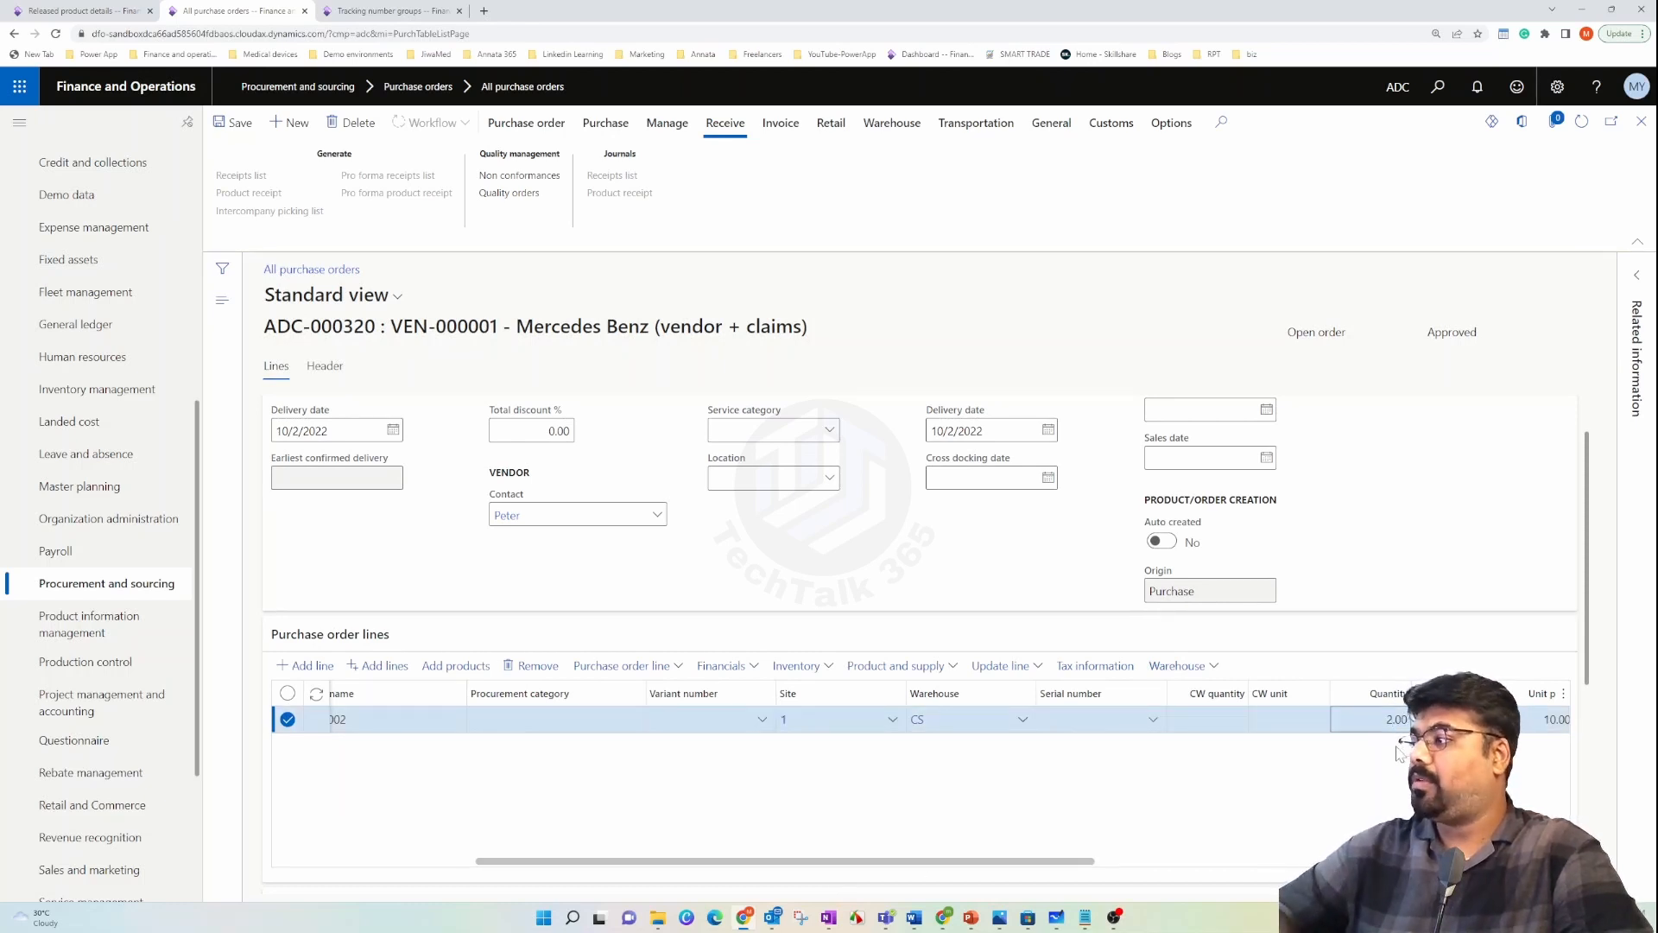
{"action": "left_click", "coordinate": [231, 127]}
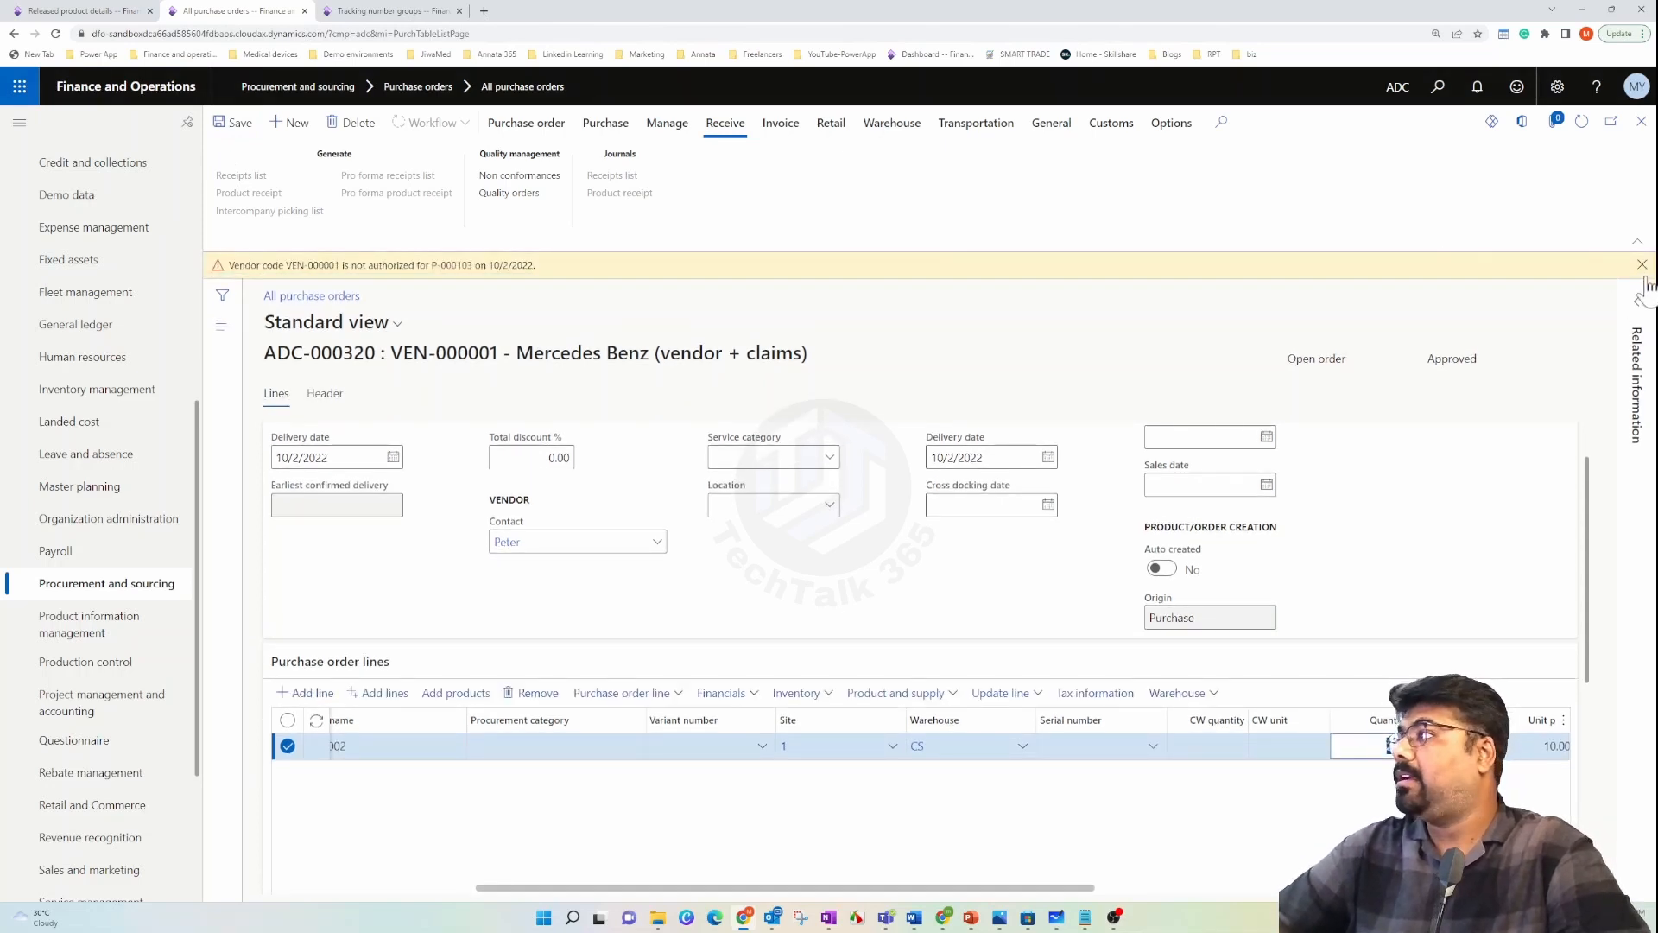
{"action": "left_click", "coordinate": [1642, 264]}
- Check the serial numbers in the unconfirmed order line's inventory transactions, then return to the purchase order
{"action": "scroll", "coordinate": [1554, 674], "scroll_direction": "down", "scroll_amount": 2}
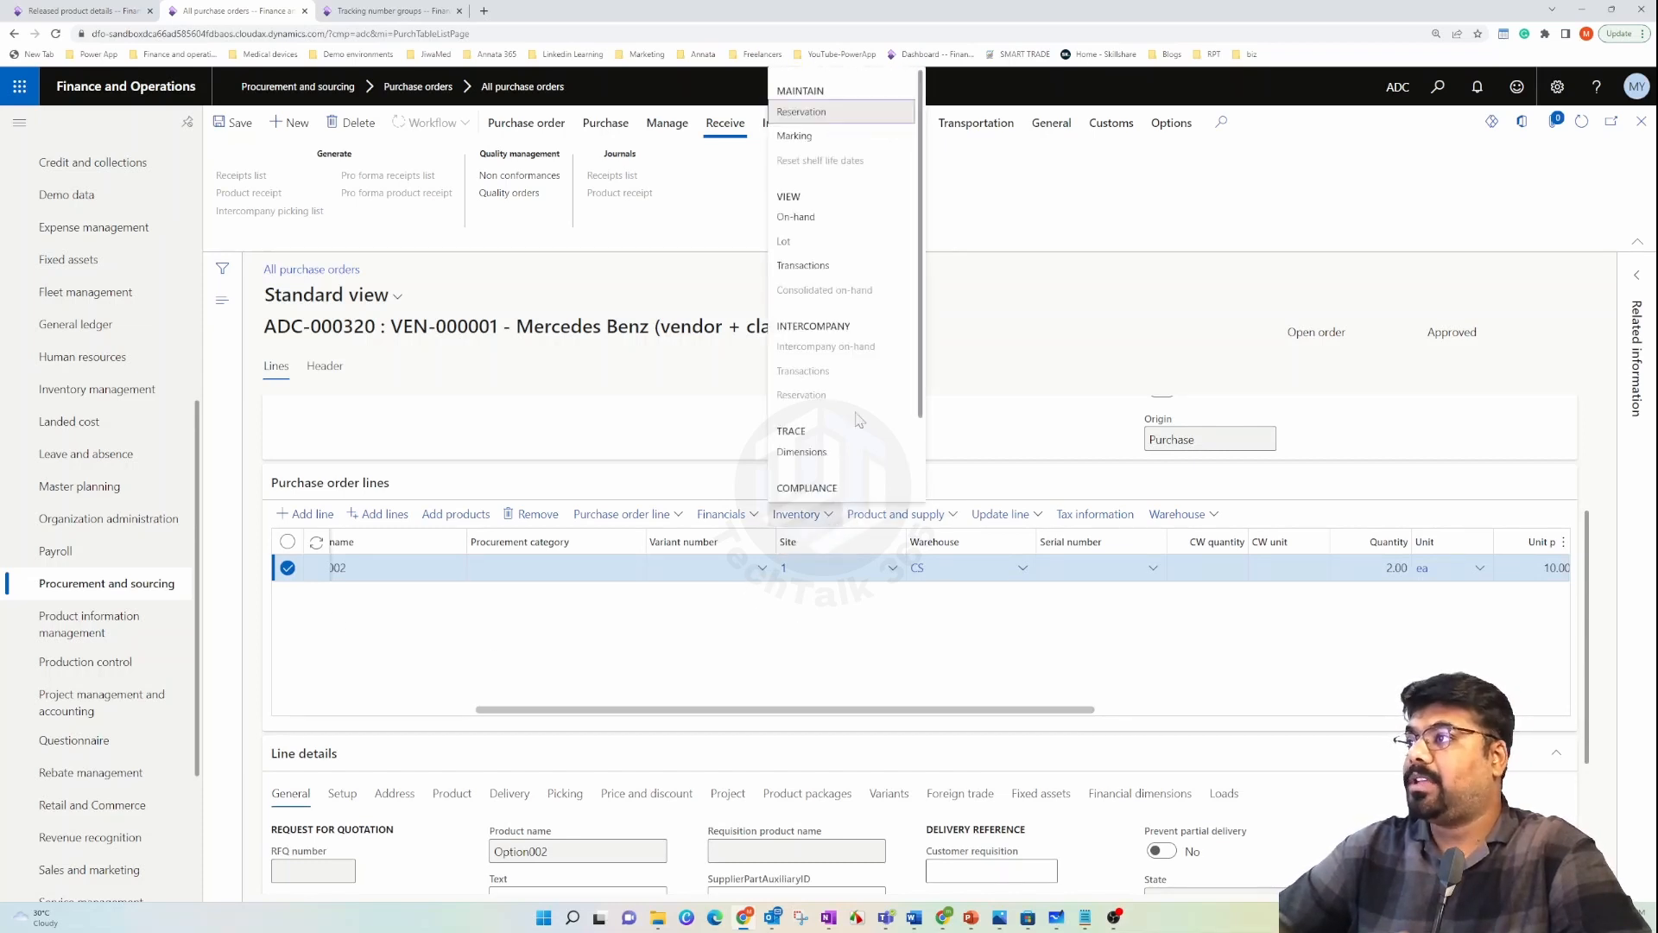
{"action": "left_click", "coordinate": [828, 269]}
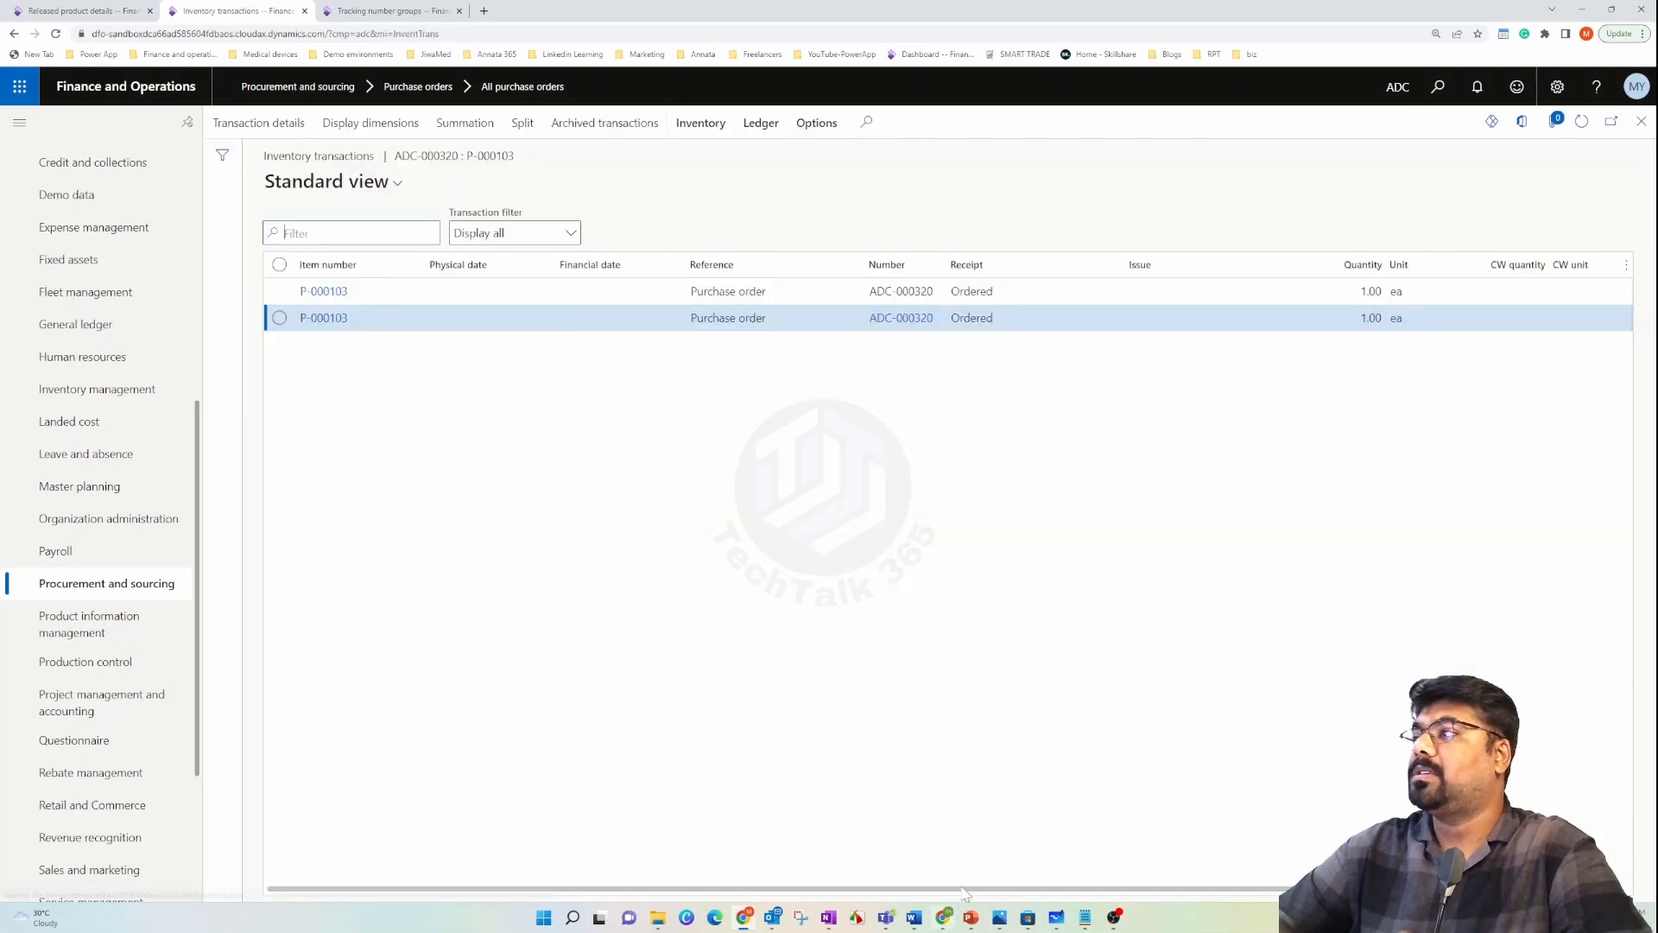
{"action": "left_click_drag", "start_coordinate": [972, 890], "coordinate": [1165, 891]}
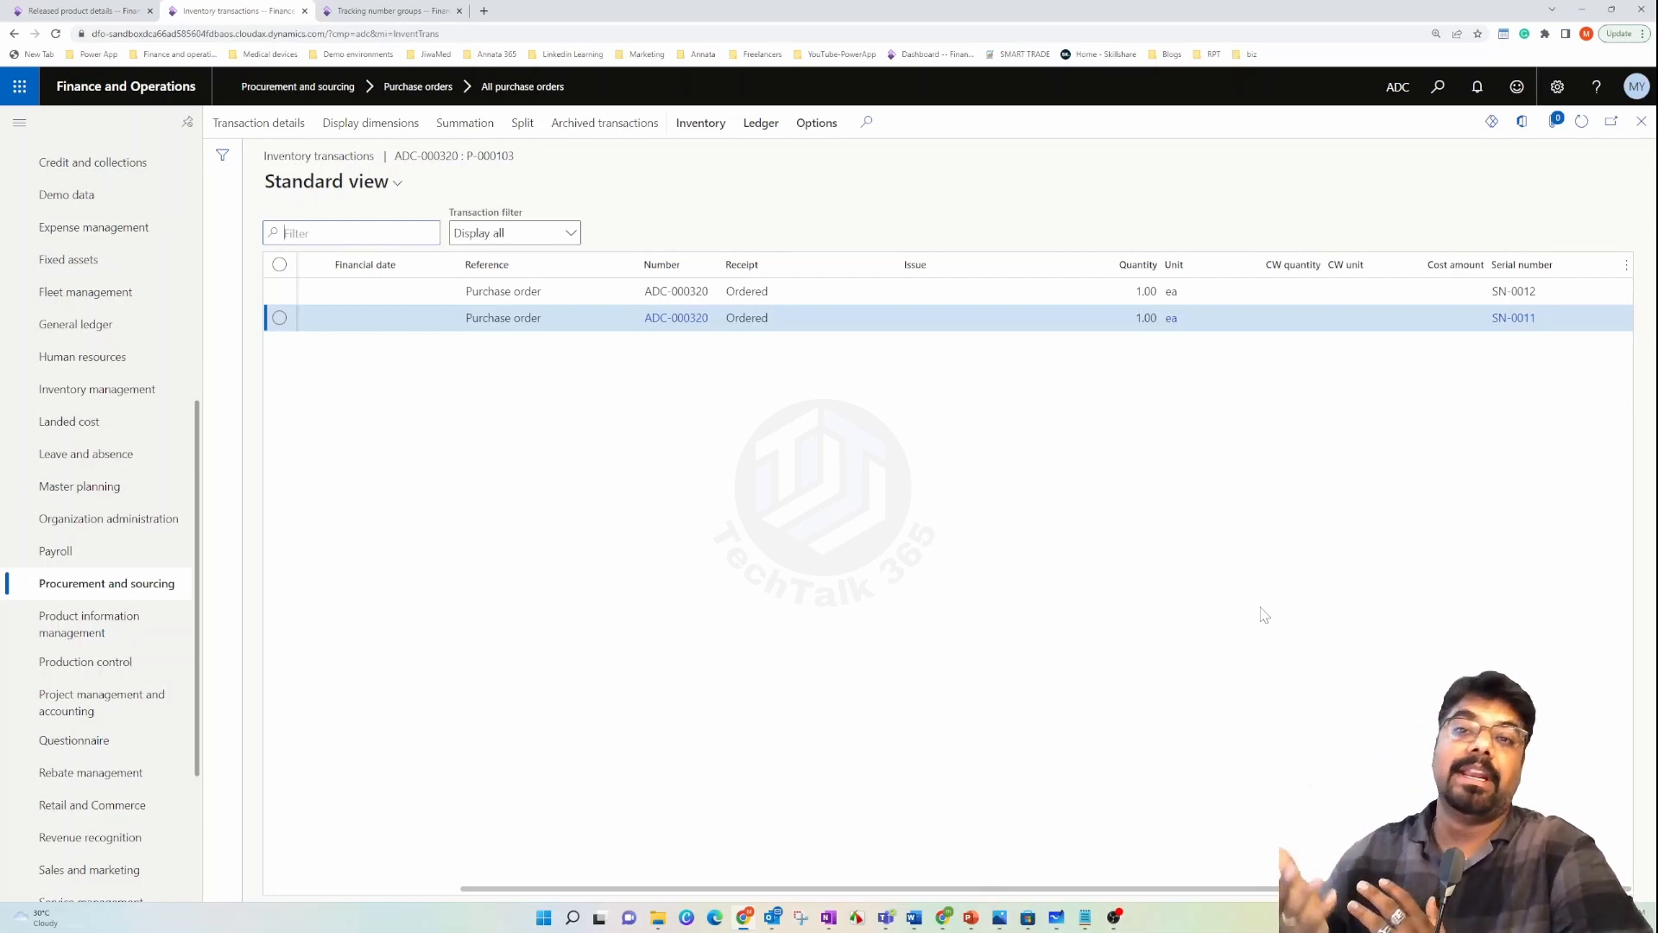
{"action": "left_click", "coordinate": [1641, 121]}
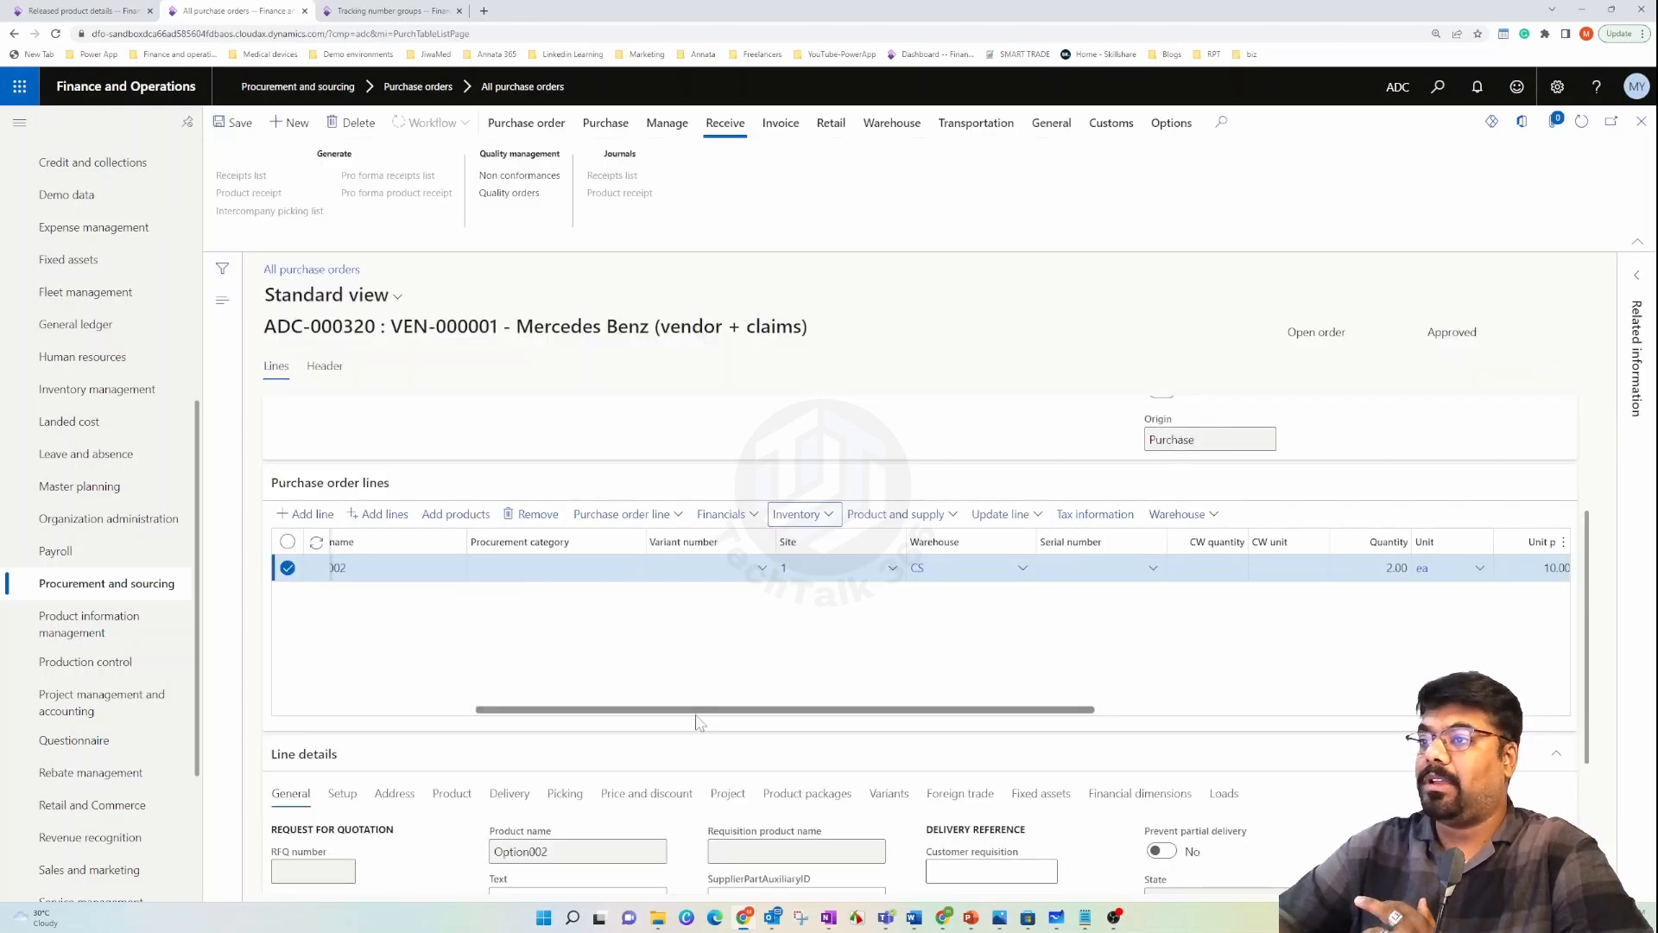
- Delete the item P-000103 line from the purchase order
{"action": "left_click_drag", "start_coordinate": [501, 712], "coordinate": [463, 709]}
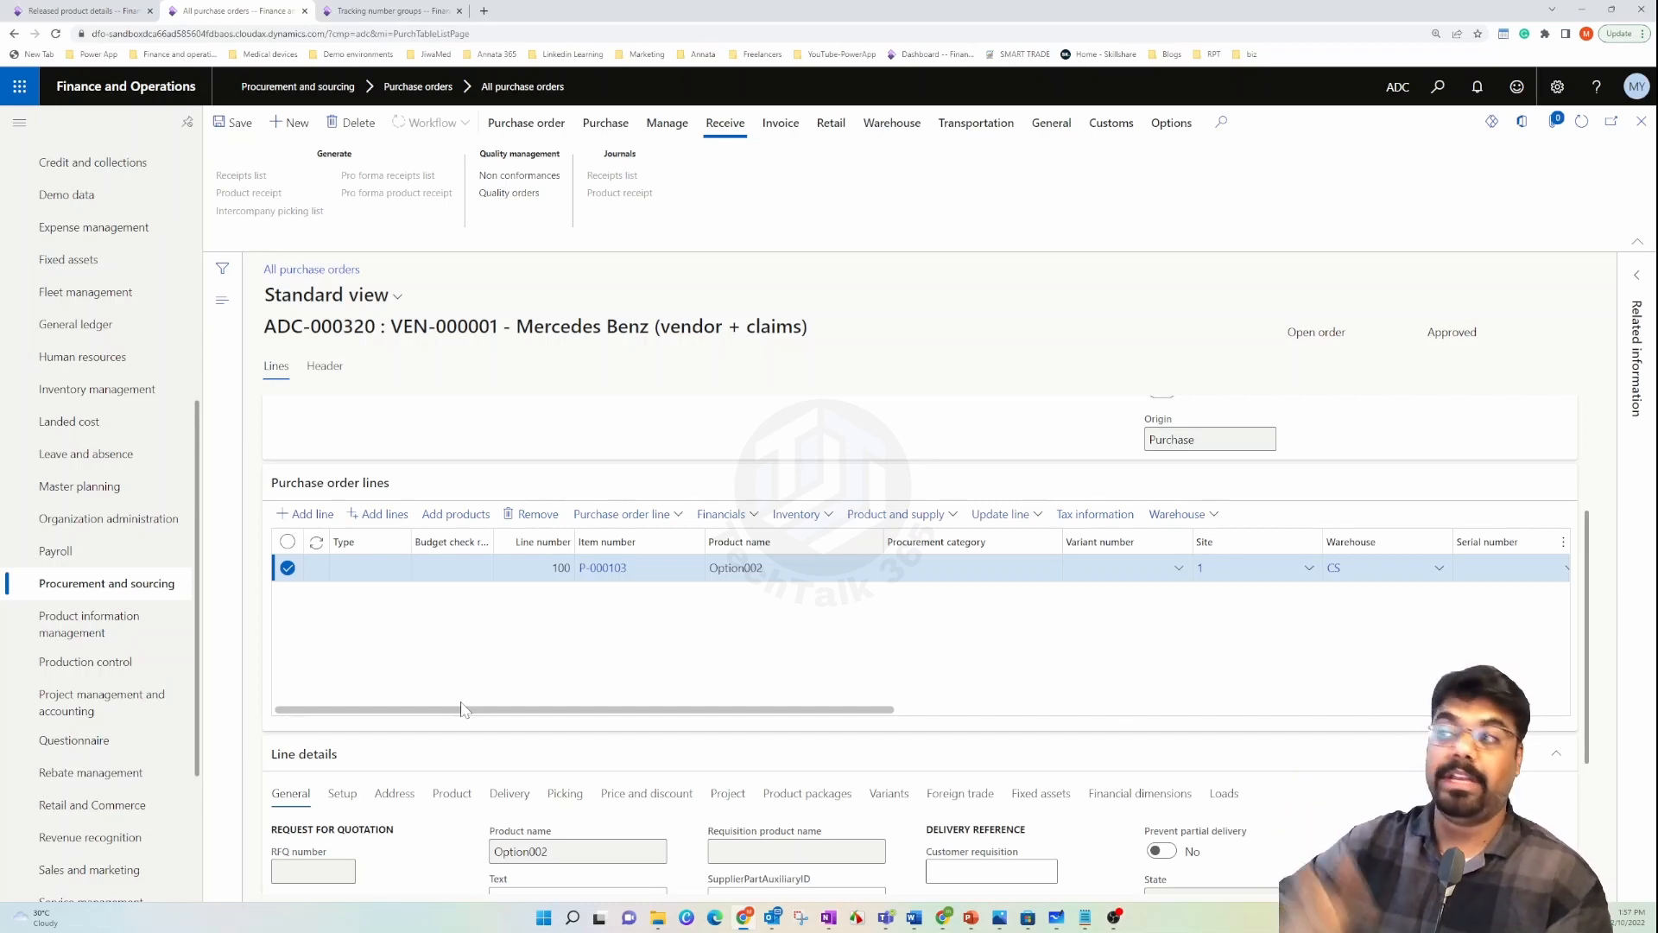
{"action": "left_click", "coordinate": [531, 514]}
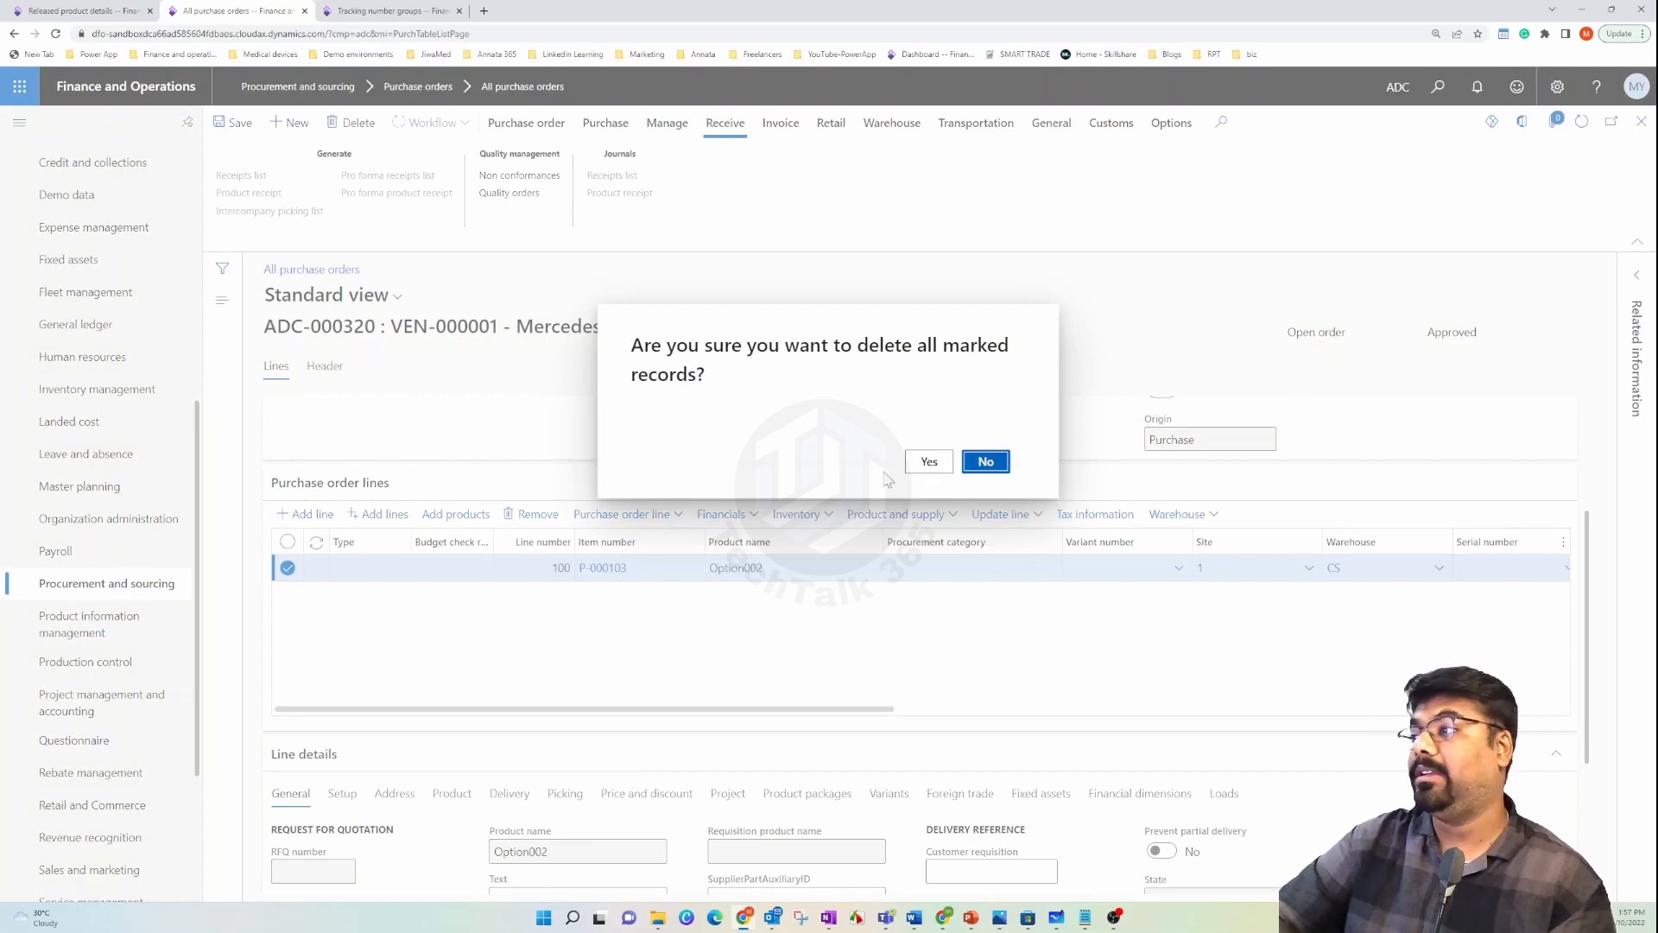
{"action": "left_click", "coordinate": [912, 469]}
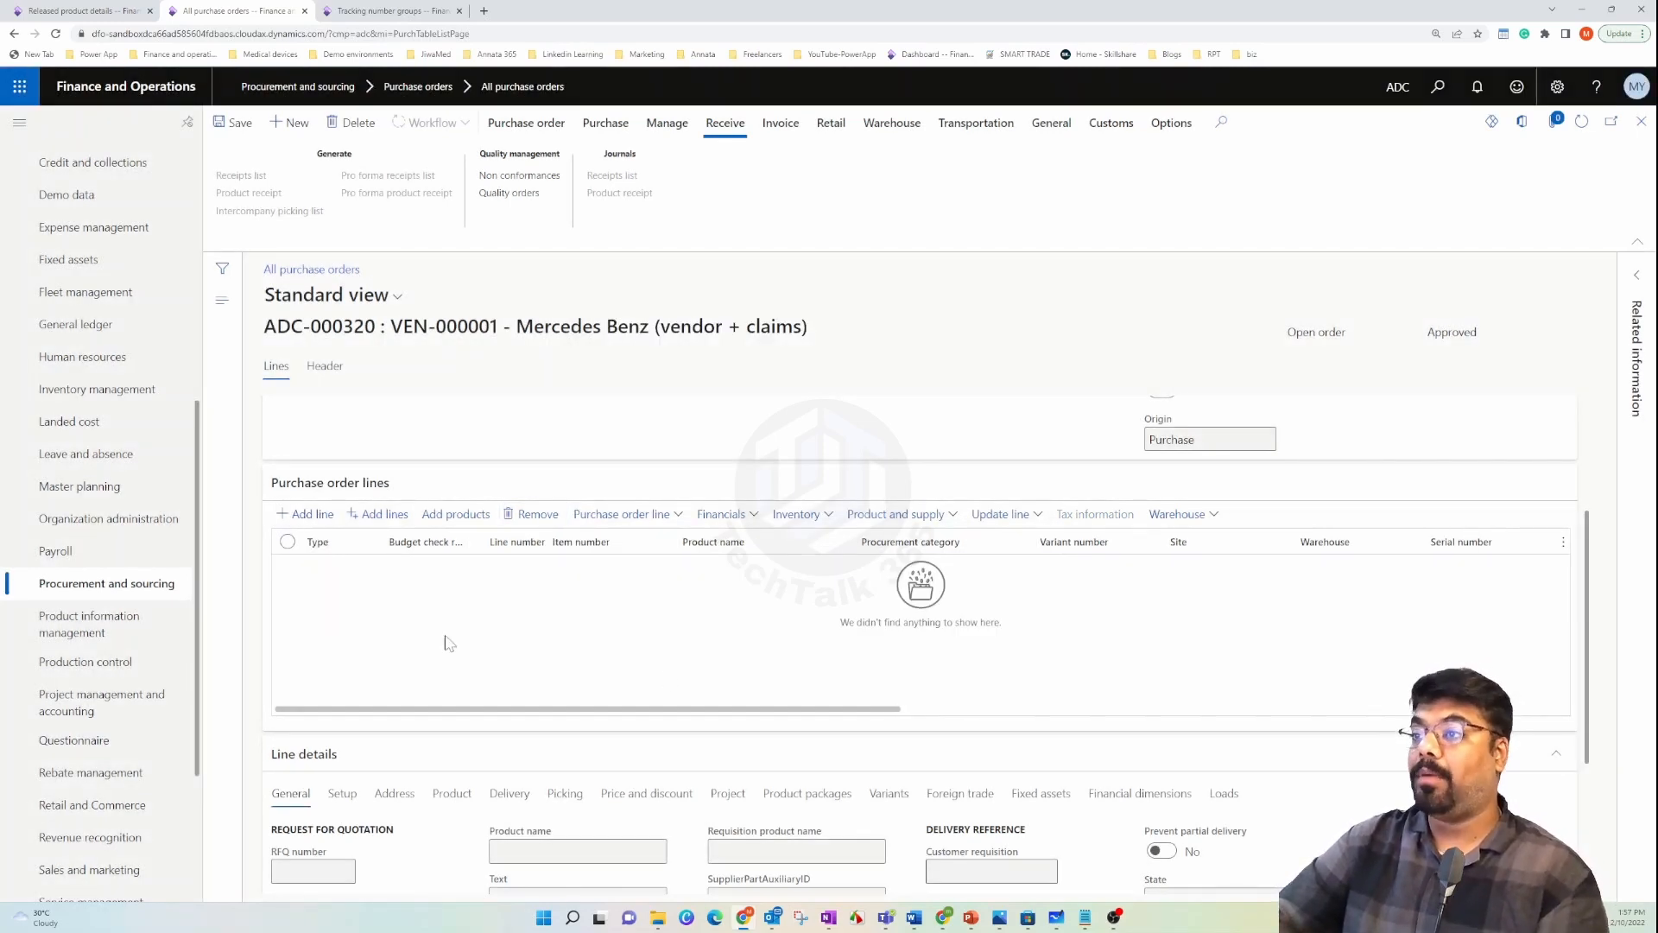
- Add a fresh purchase order line for item P-000103 with quantity 10
{"action": "key", "text": "alt+n"}
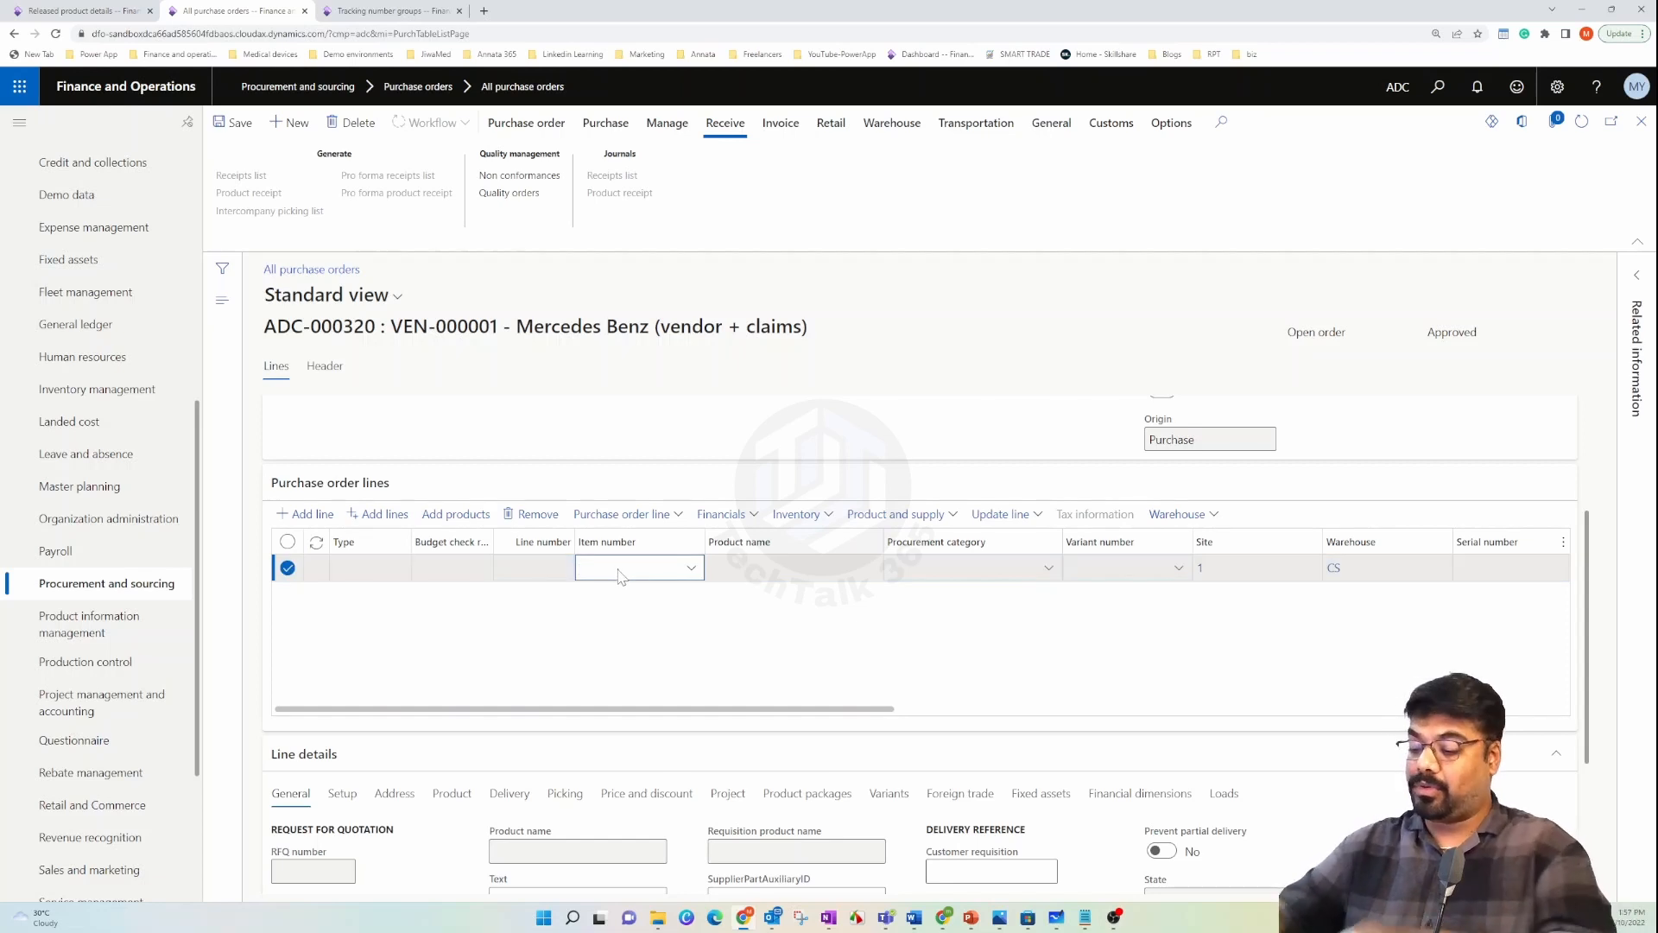
{"action": "type", "text": "P-000103"}
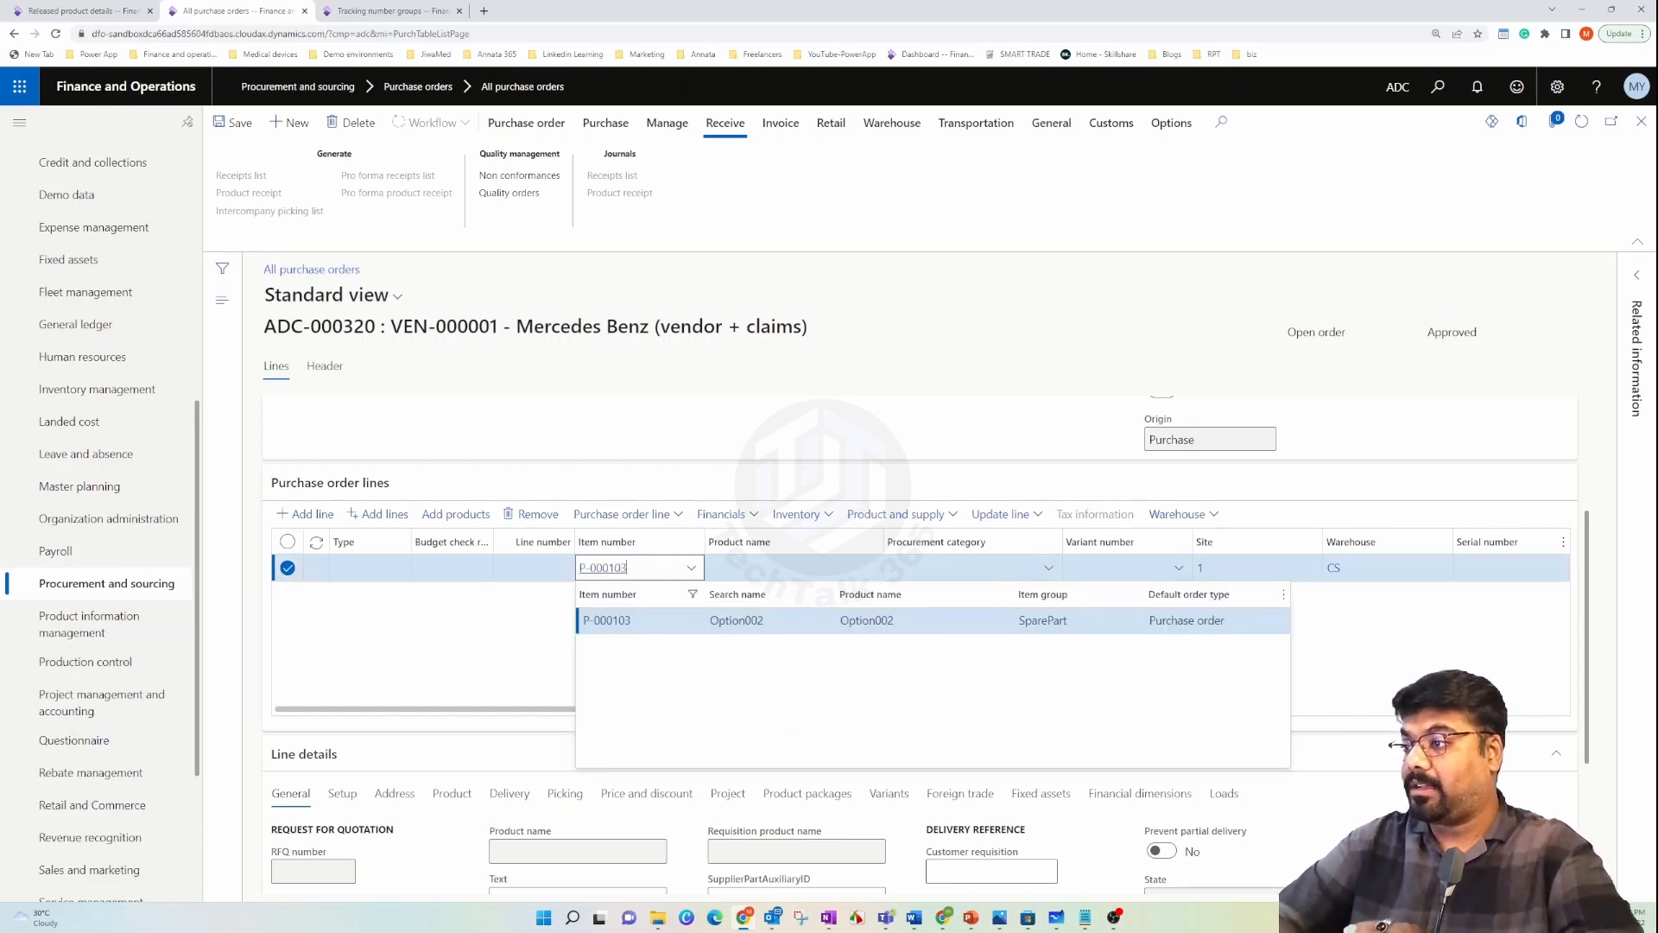
{"action": "left_click", "coordinate": [547, 638]}
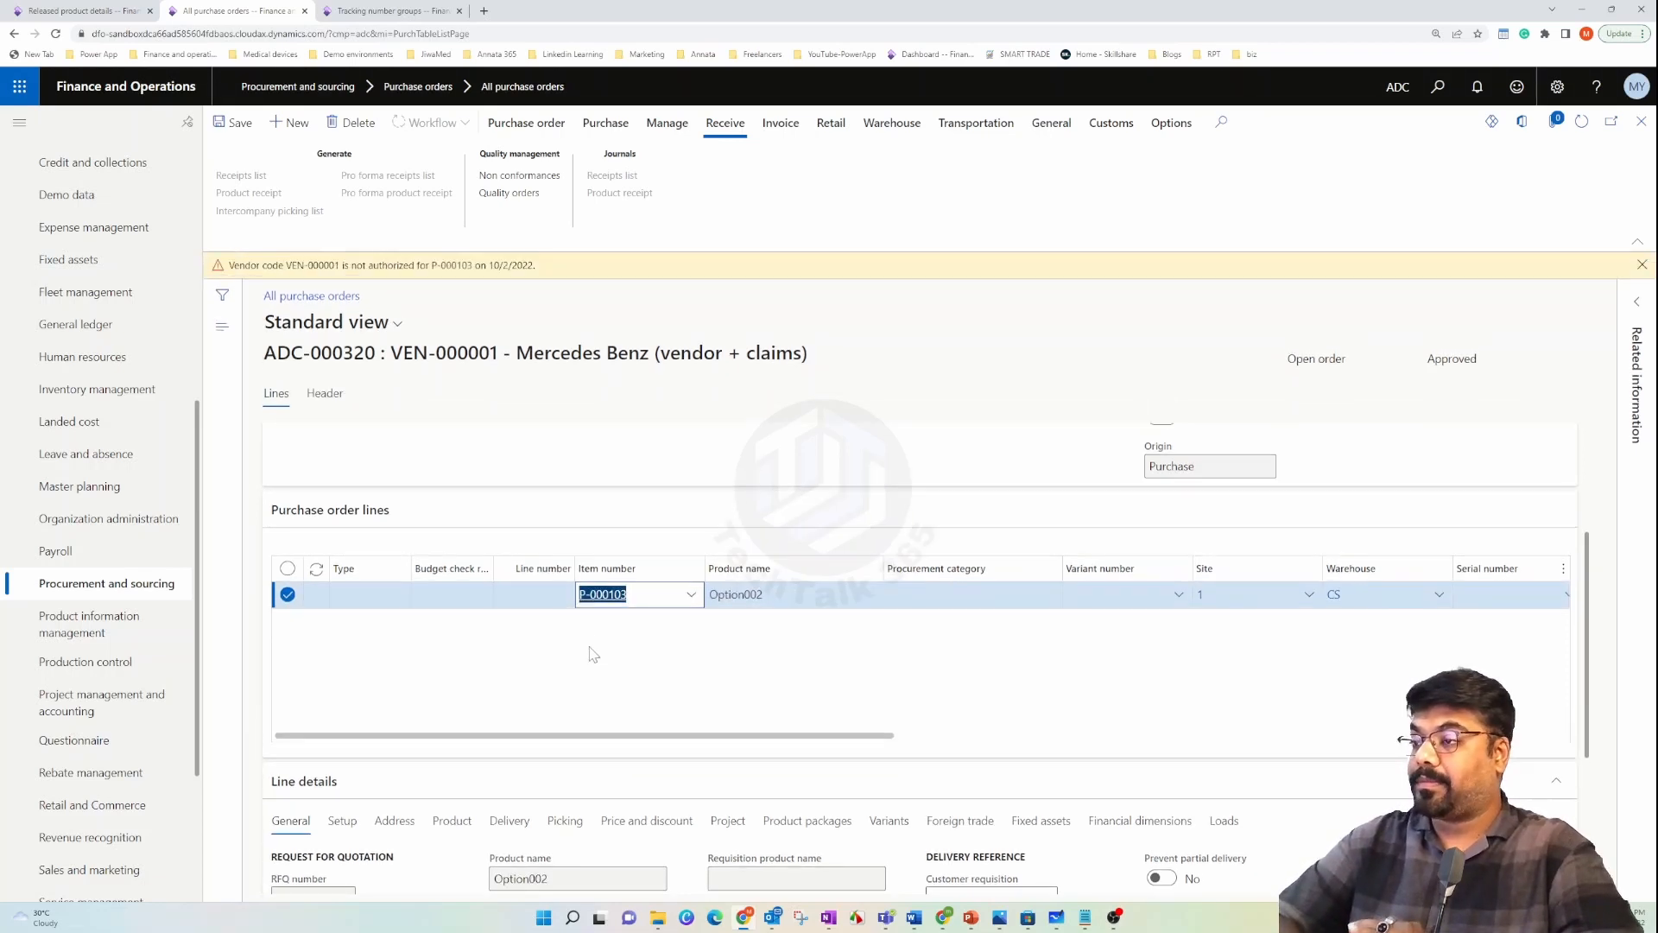
{"action": "left_click_drag", "start_coordinate": [630, 735], "coordinate": [1018, 739]}
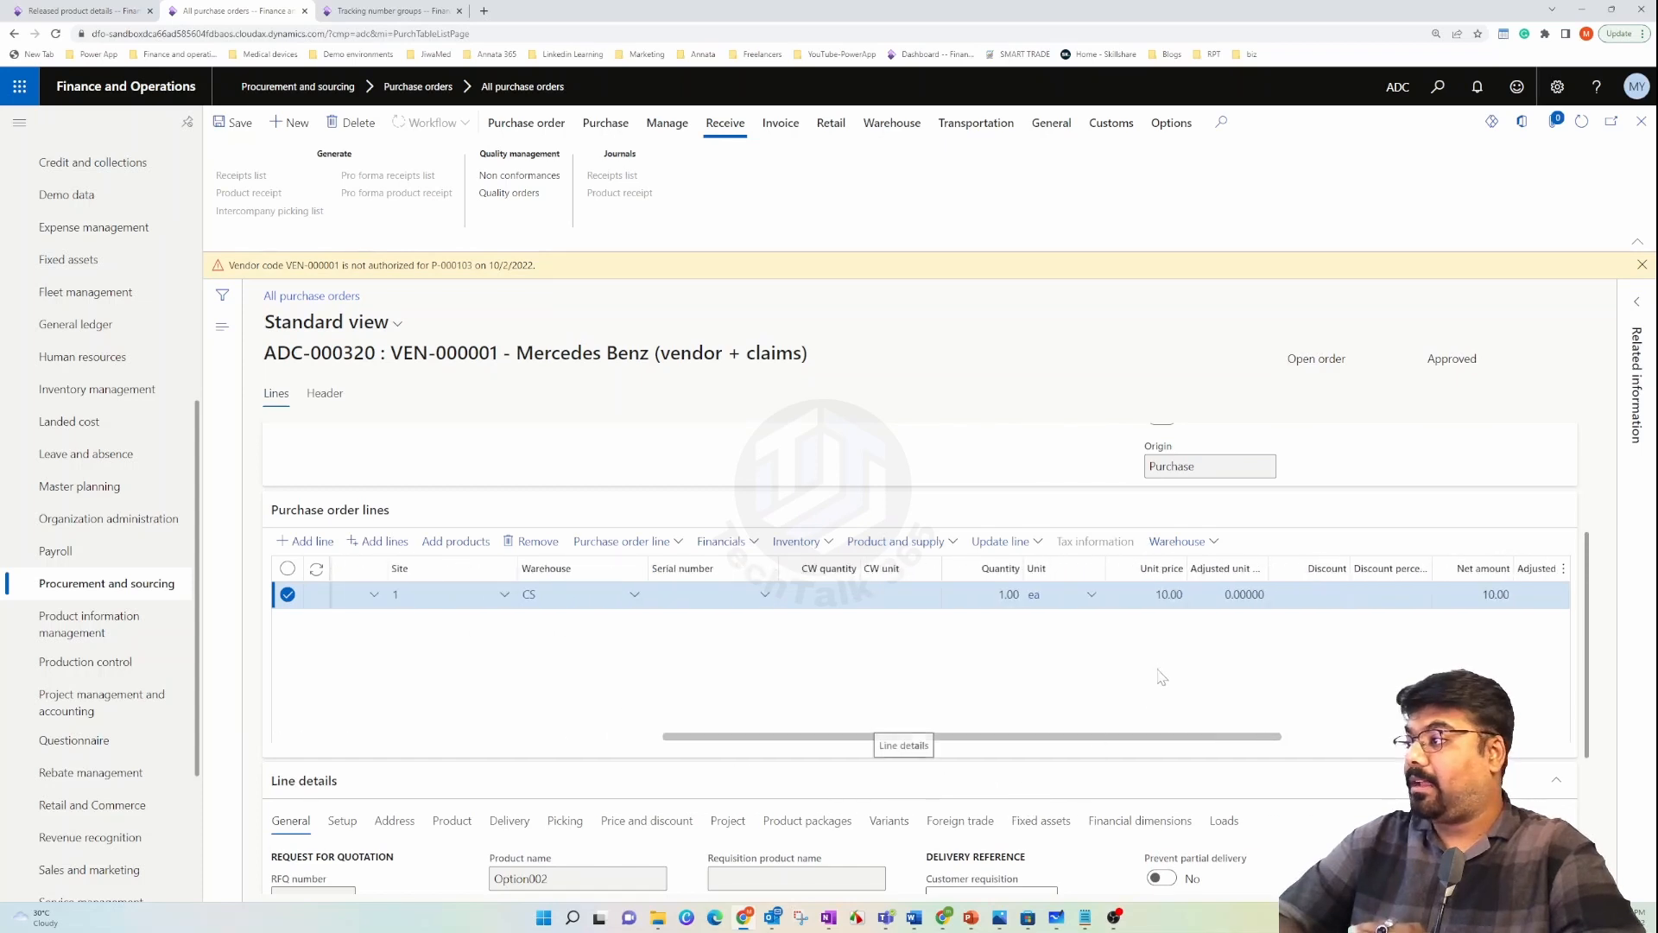
{"action": "left_click", "coordinate": [1004, 598]}
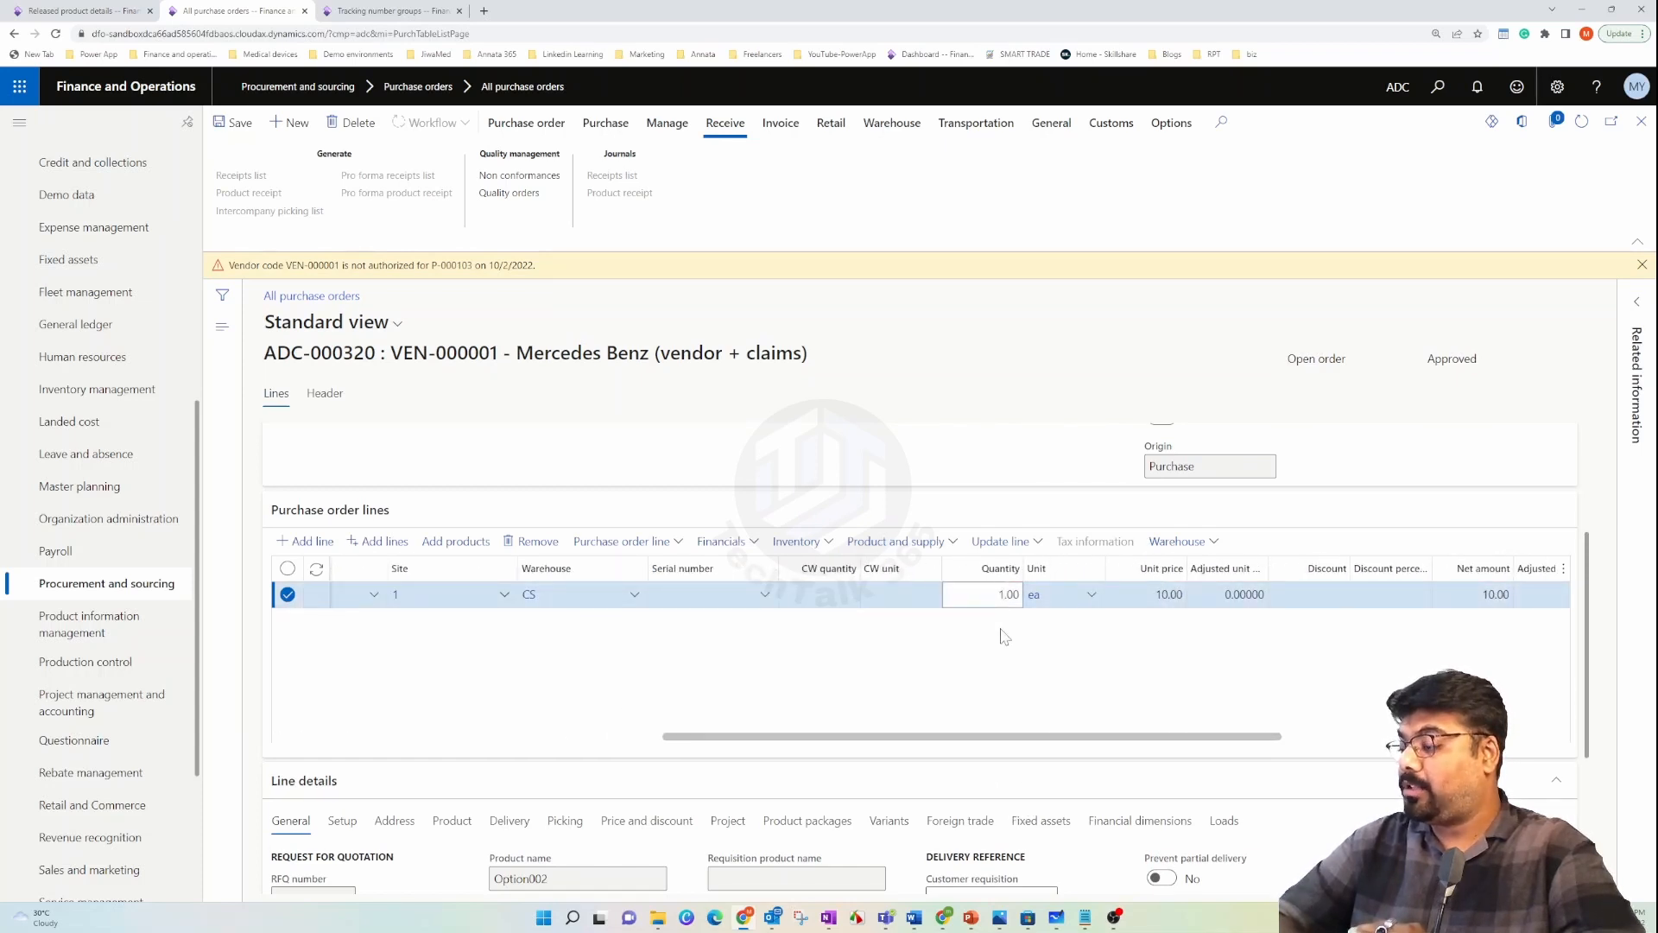
{"action": "left_click", "coordinate": [1005, 637]}
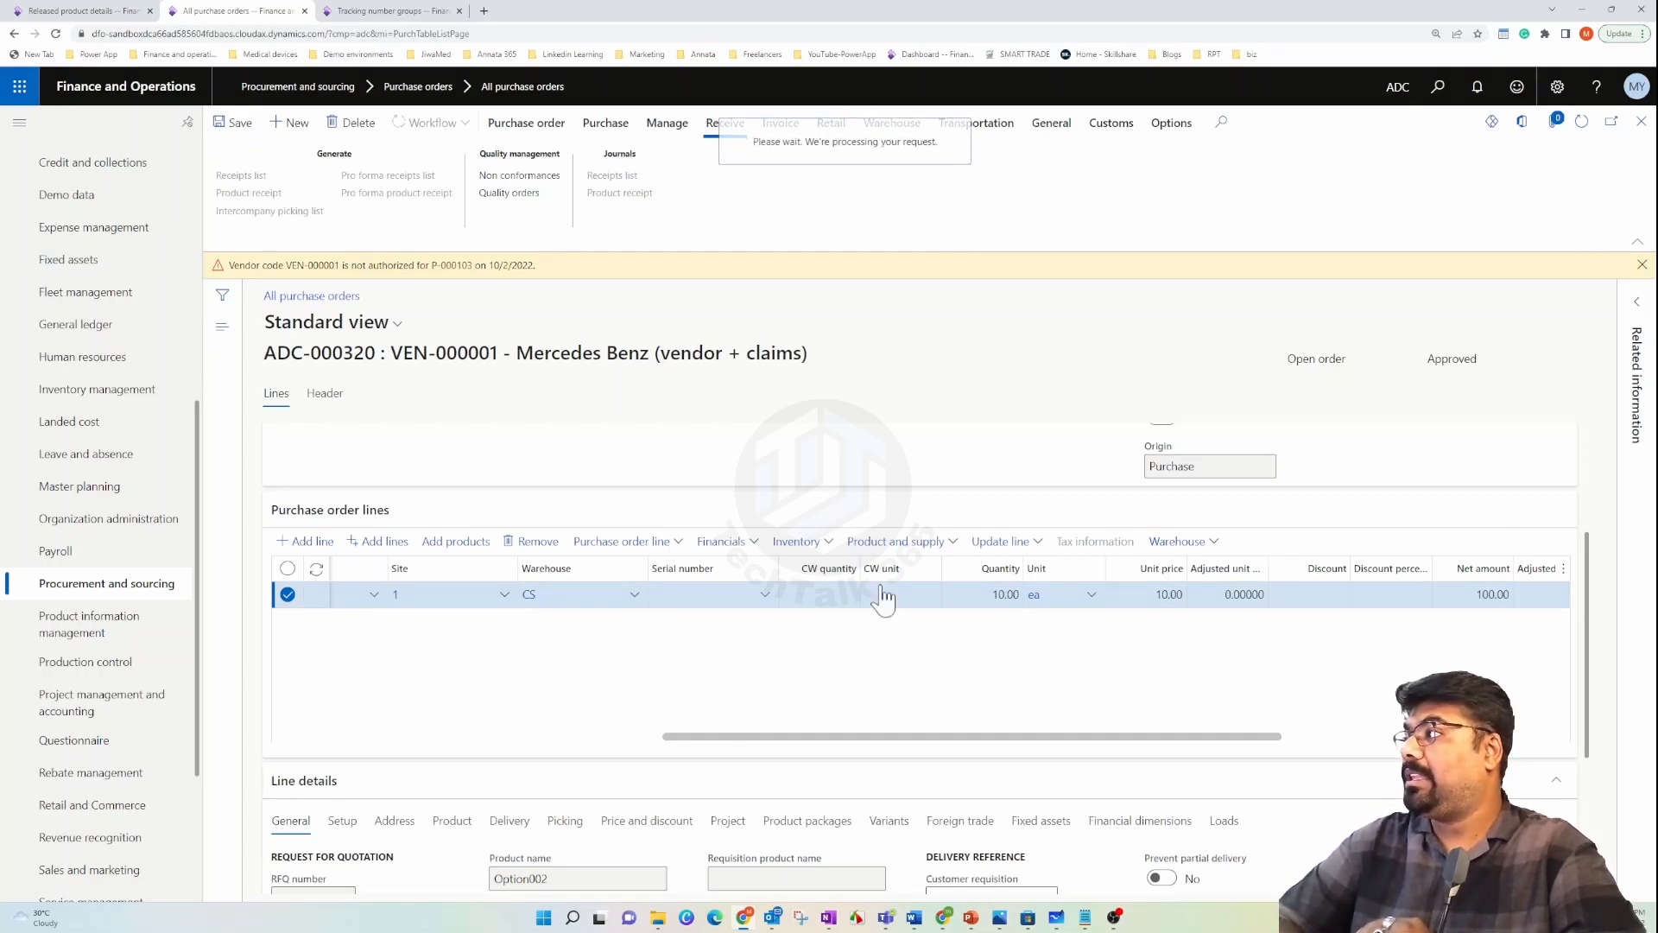
- Open the inventory transactions of the quantity 10 line and examine the serial number of each unit
{"action": "left_click", "coordinate": [825, 541]}
{"action": "left_click", "coordinate": [823, 268]}
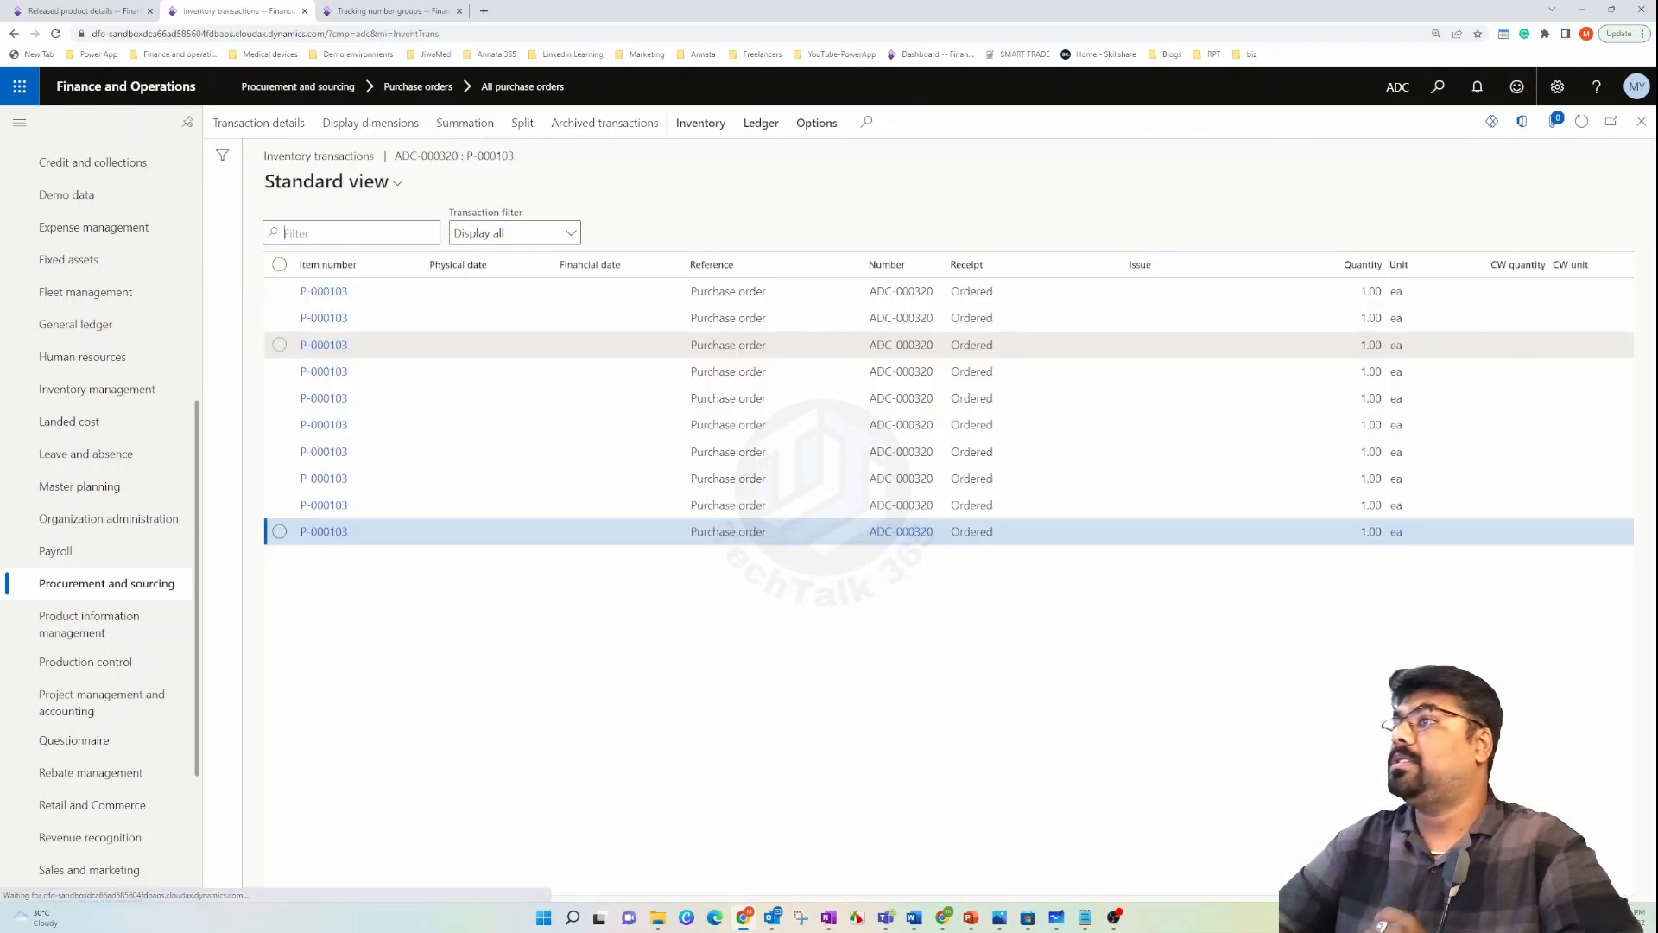
{"action": "left_click_drag", "start_coordinate": [622, 887], "coordinate": [1215, 732]}
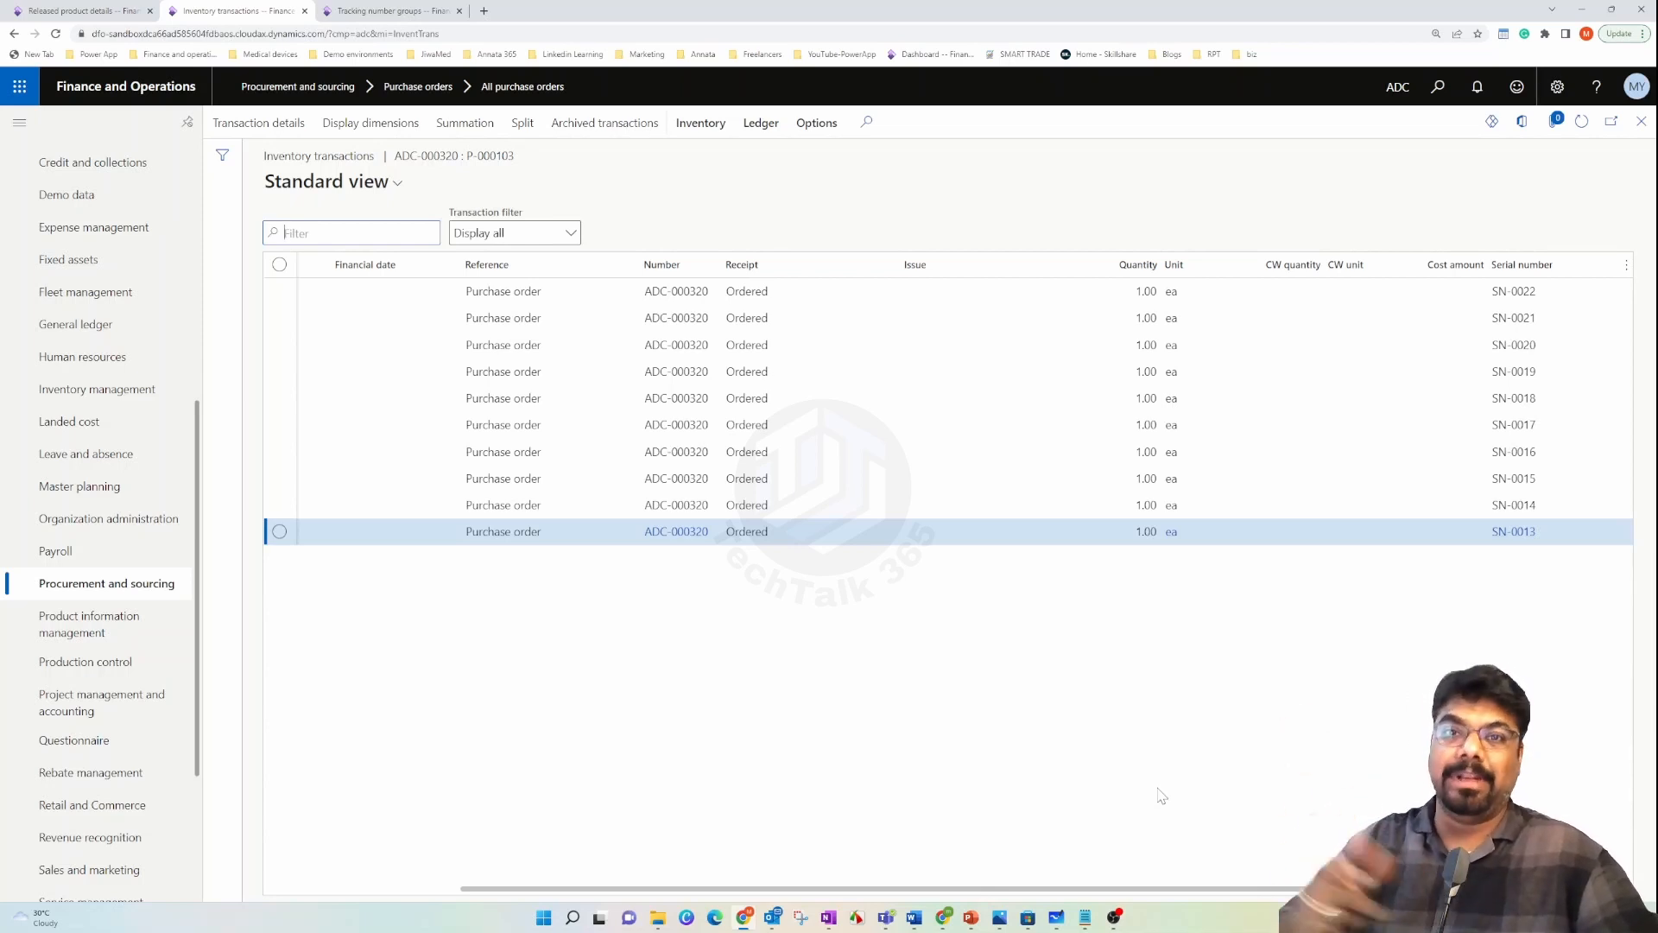
- Return to the purchase order and delete its quantity 10 line for item P-000103
{"action": "left_click", "coordinate": [1641, 120]}
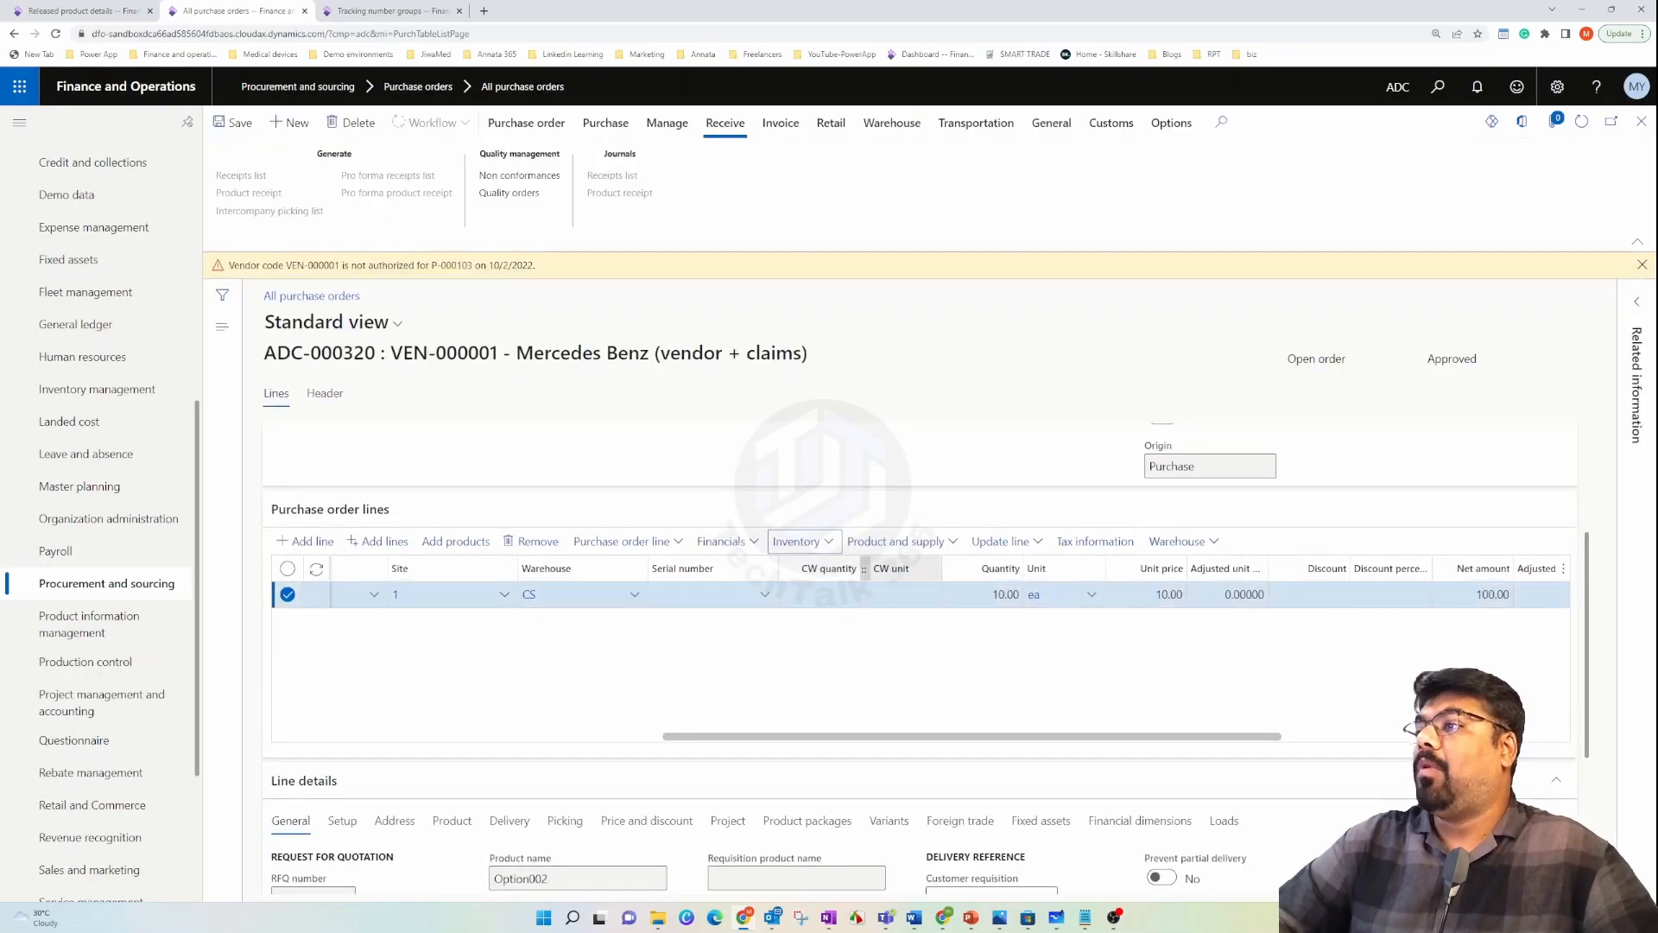
{"action": "left_click_drag", "start_coordinate": [816, 741], "coordinate": [551, 670]}
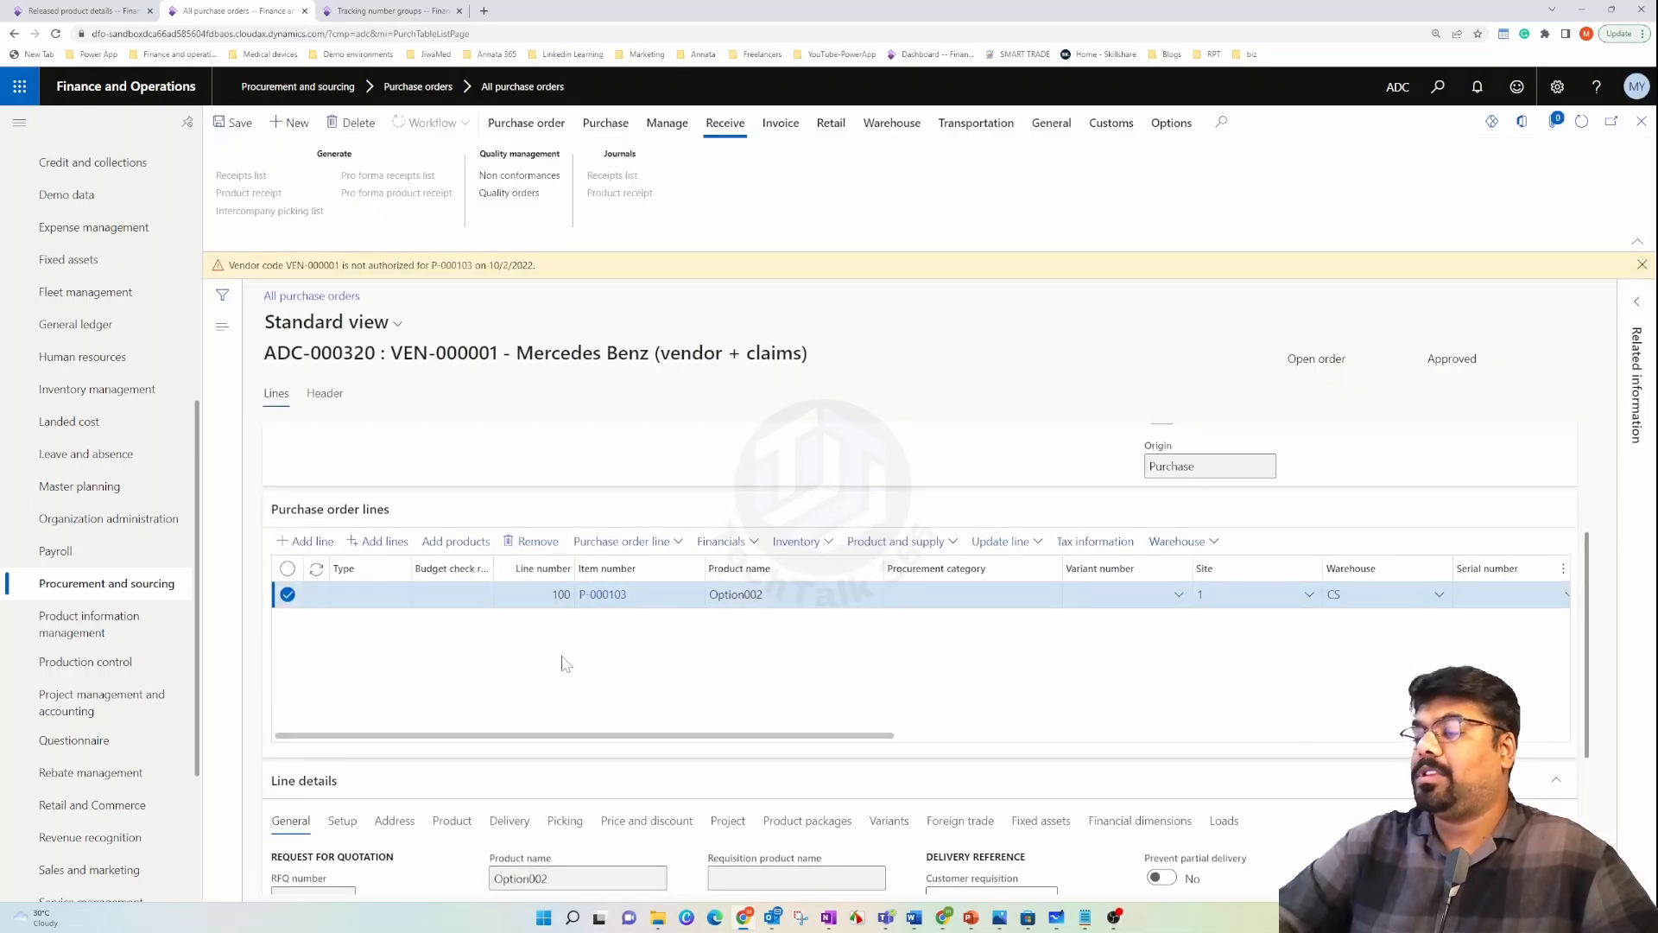
{"action": "key", "text": "alt+Delete"}
{"action": "left_click", "coordinate": [928, 461]}
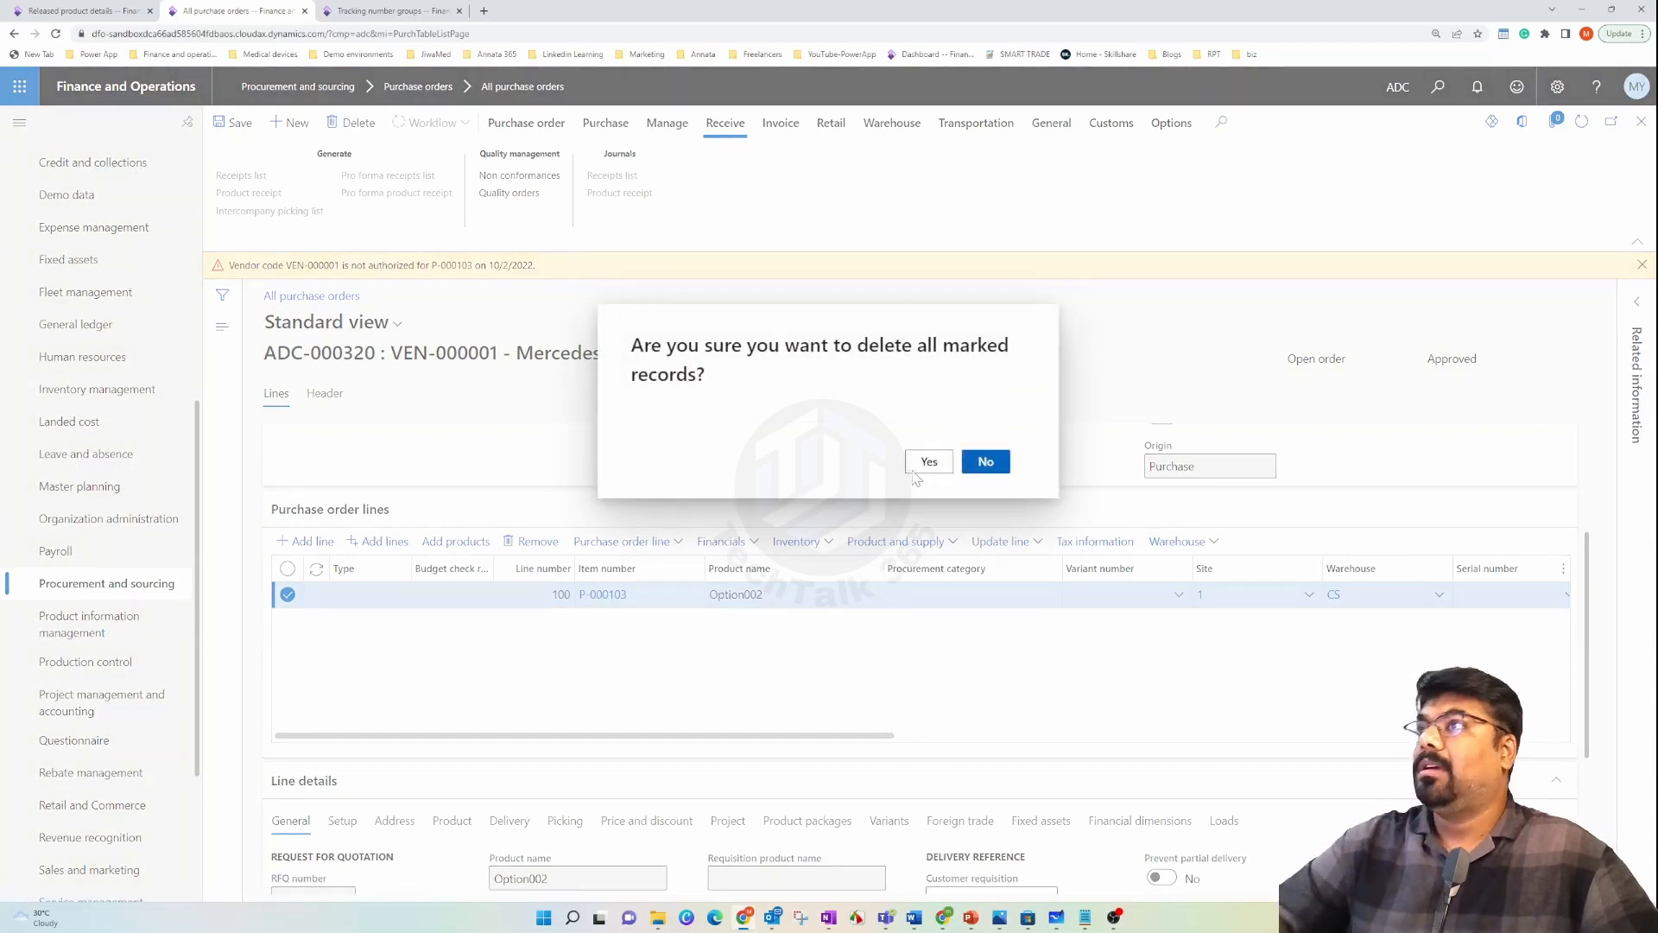
- Enable On physical update for tracking number group SN_Auto and save the group
{"action": "left_click", "coordinate": [388, 11]}
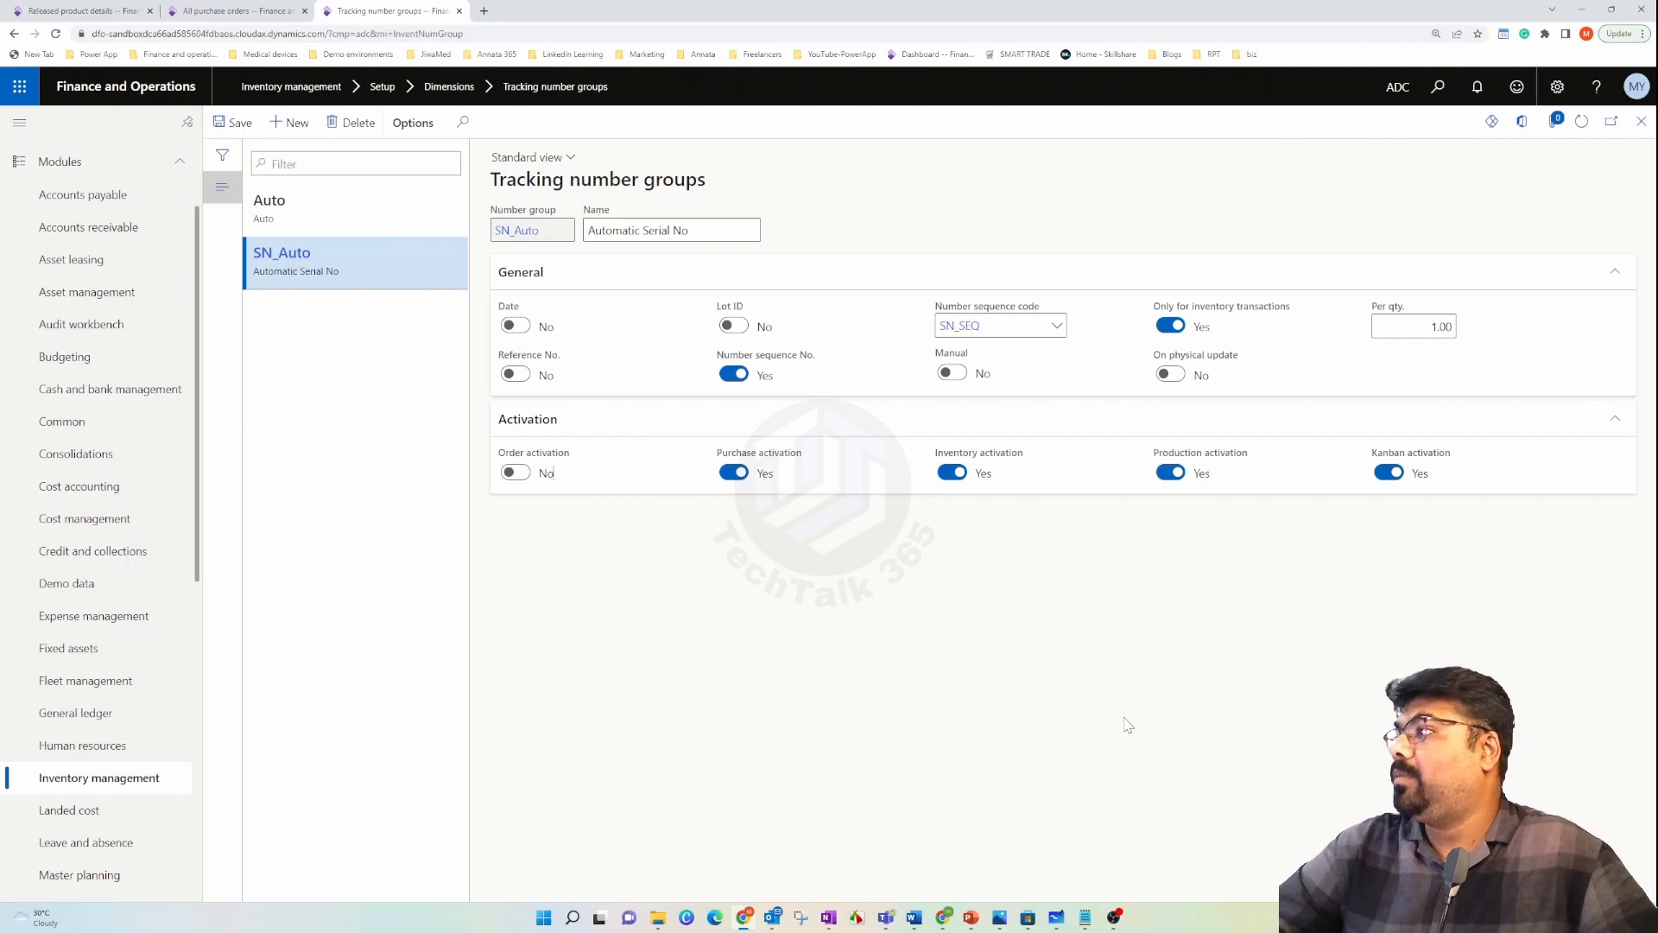
{"action": "left_click", "coordinate": [226, 123]}
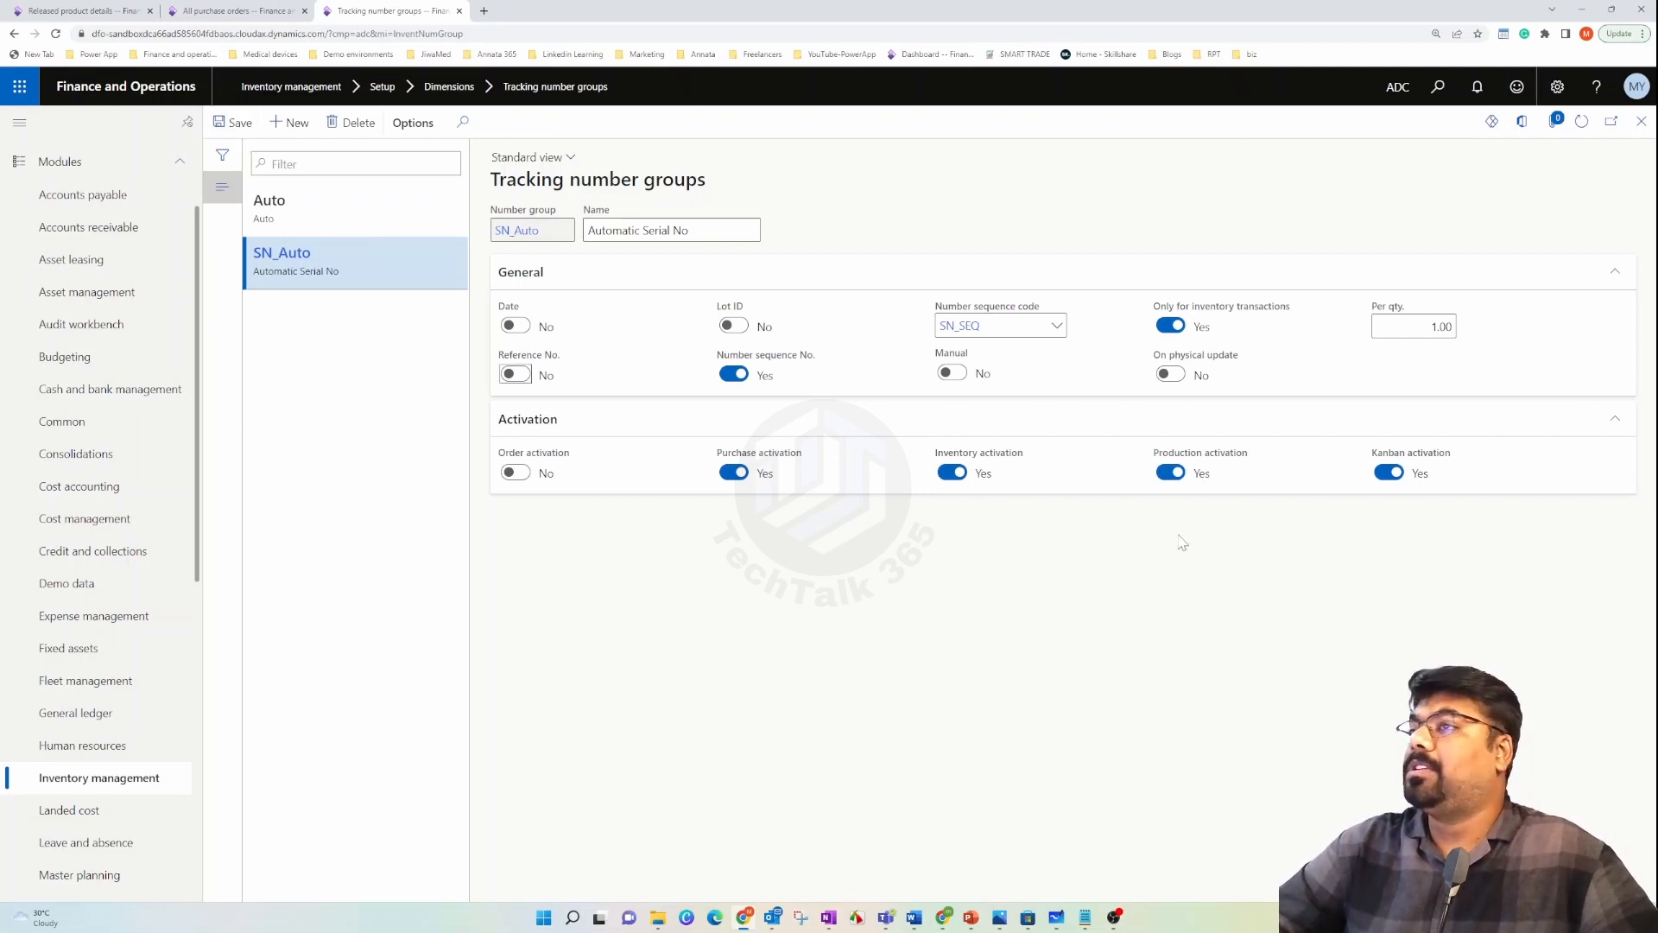
{"action": "left_click", "coordinate": [1171, 376]}
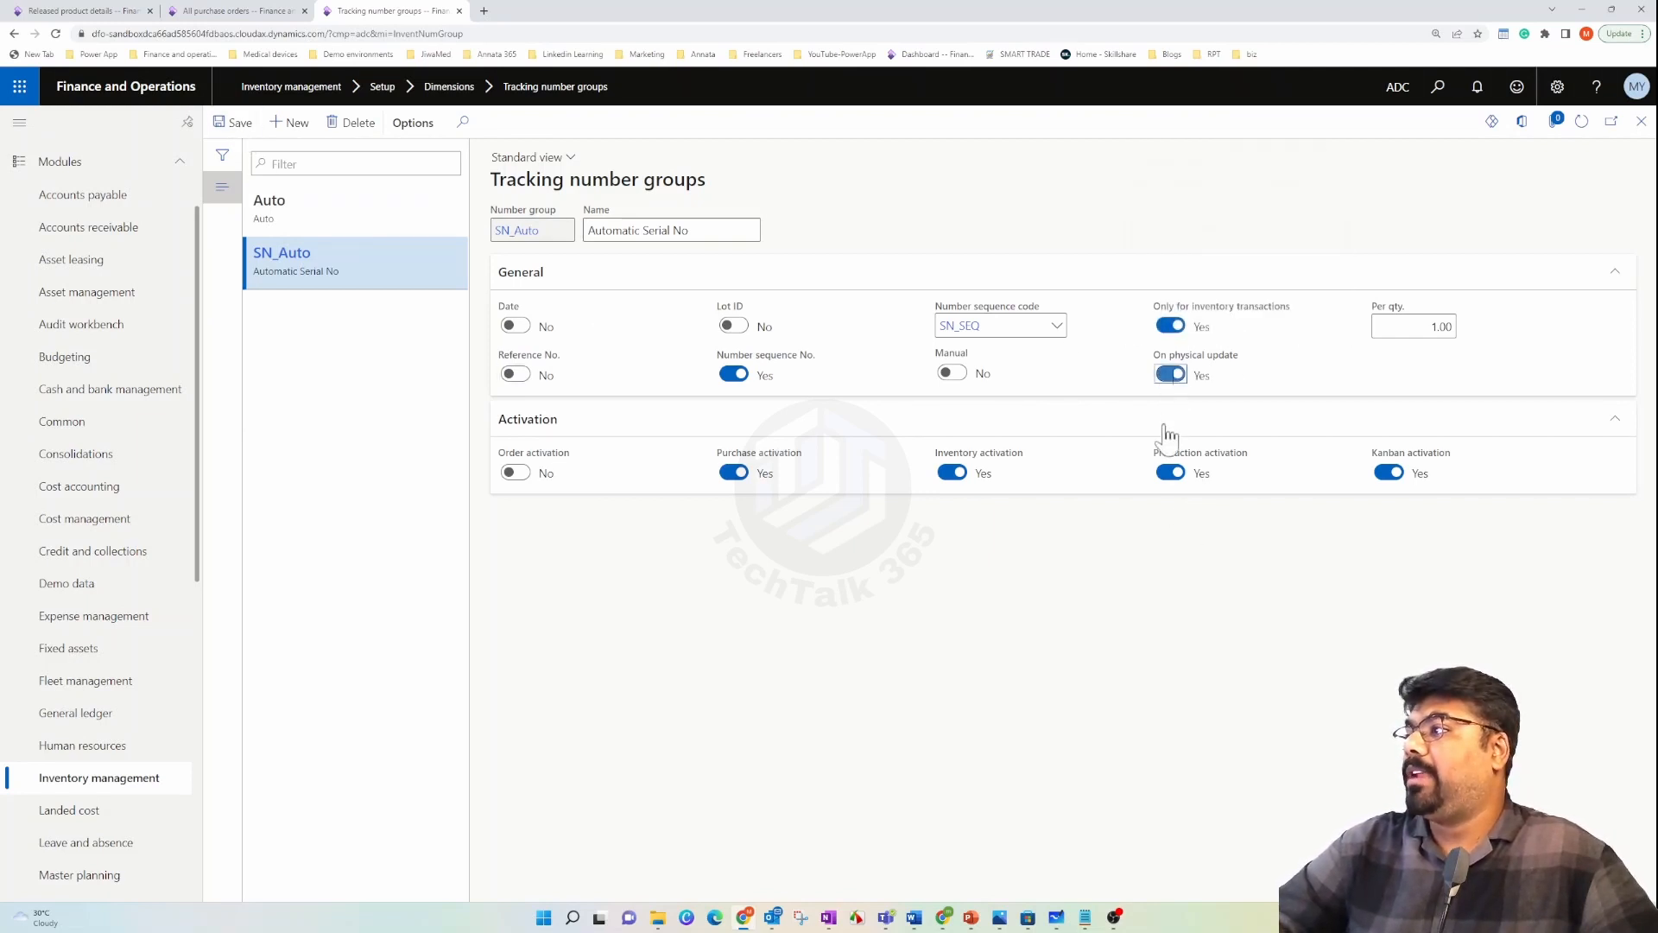
{"action": "left_click", "coordinate": [240, 124]}
- Add a line for item P-000103 with quantity 10 to the purchase order and save it
{"action": "left_click", "coordinate": [259, 11]}
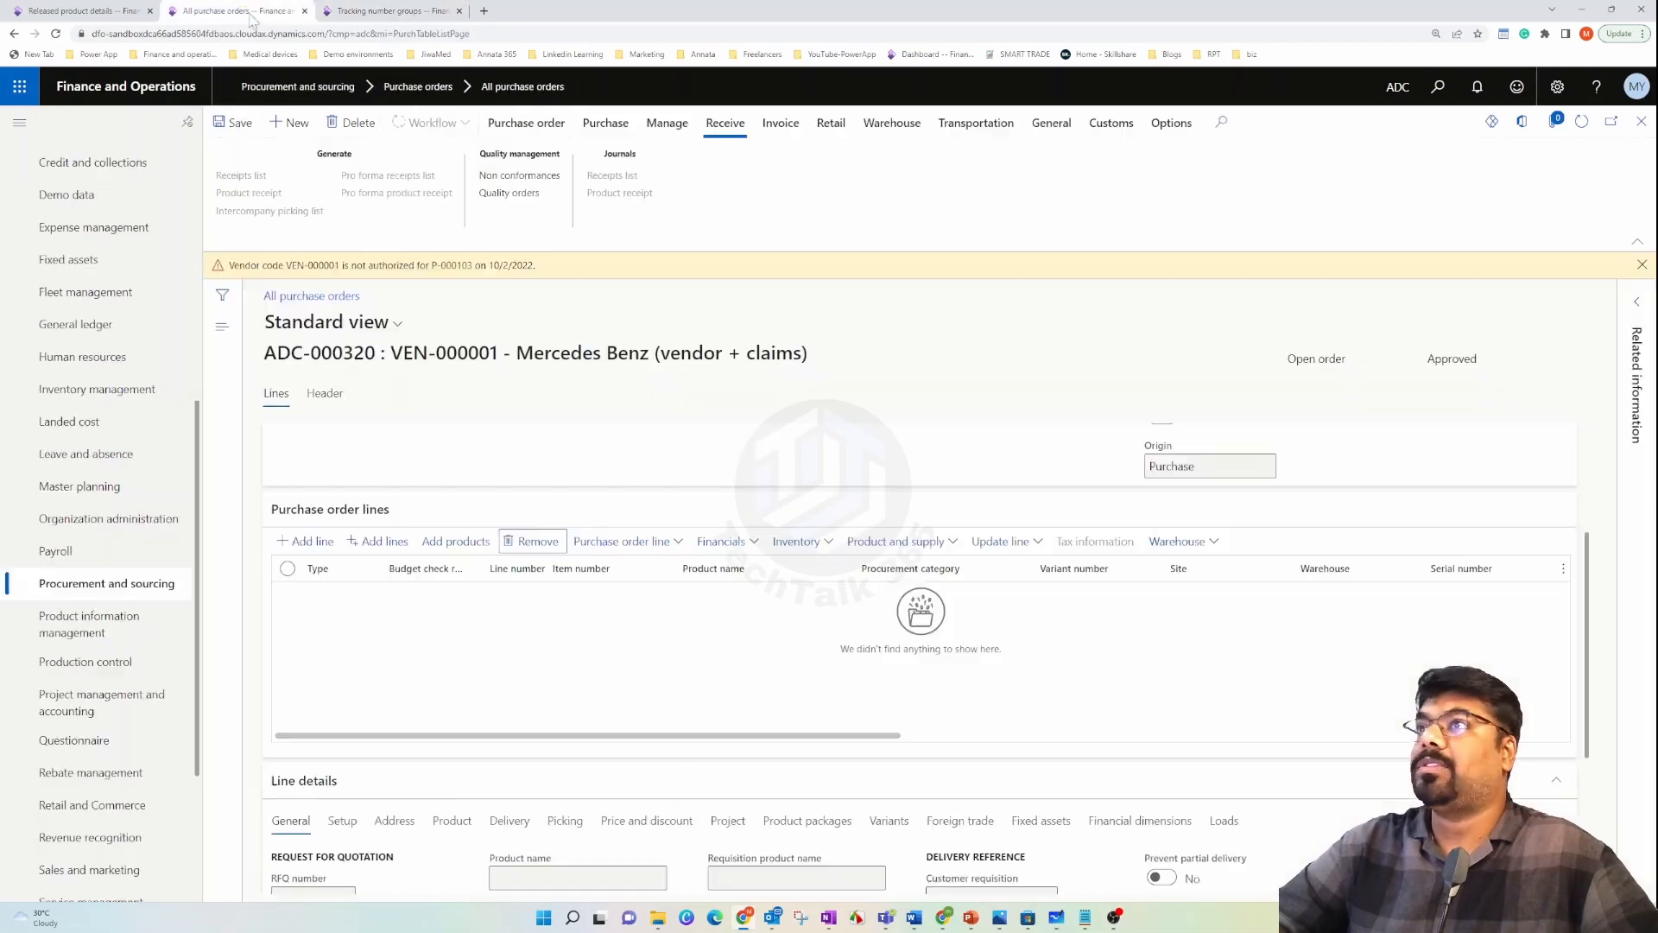
{"action": "left_click", "coordinate": [350, 553]}
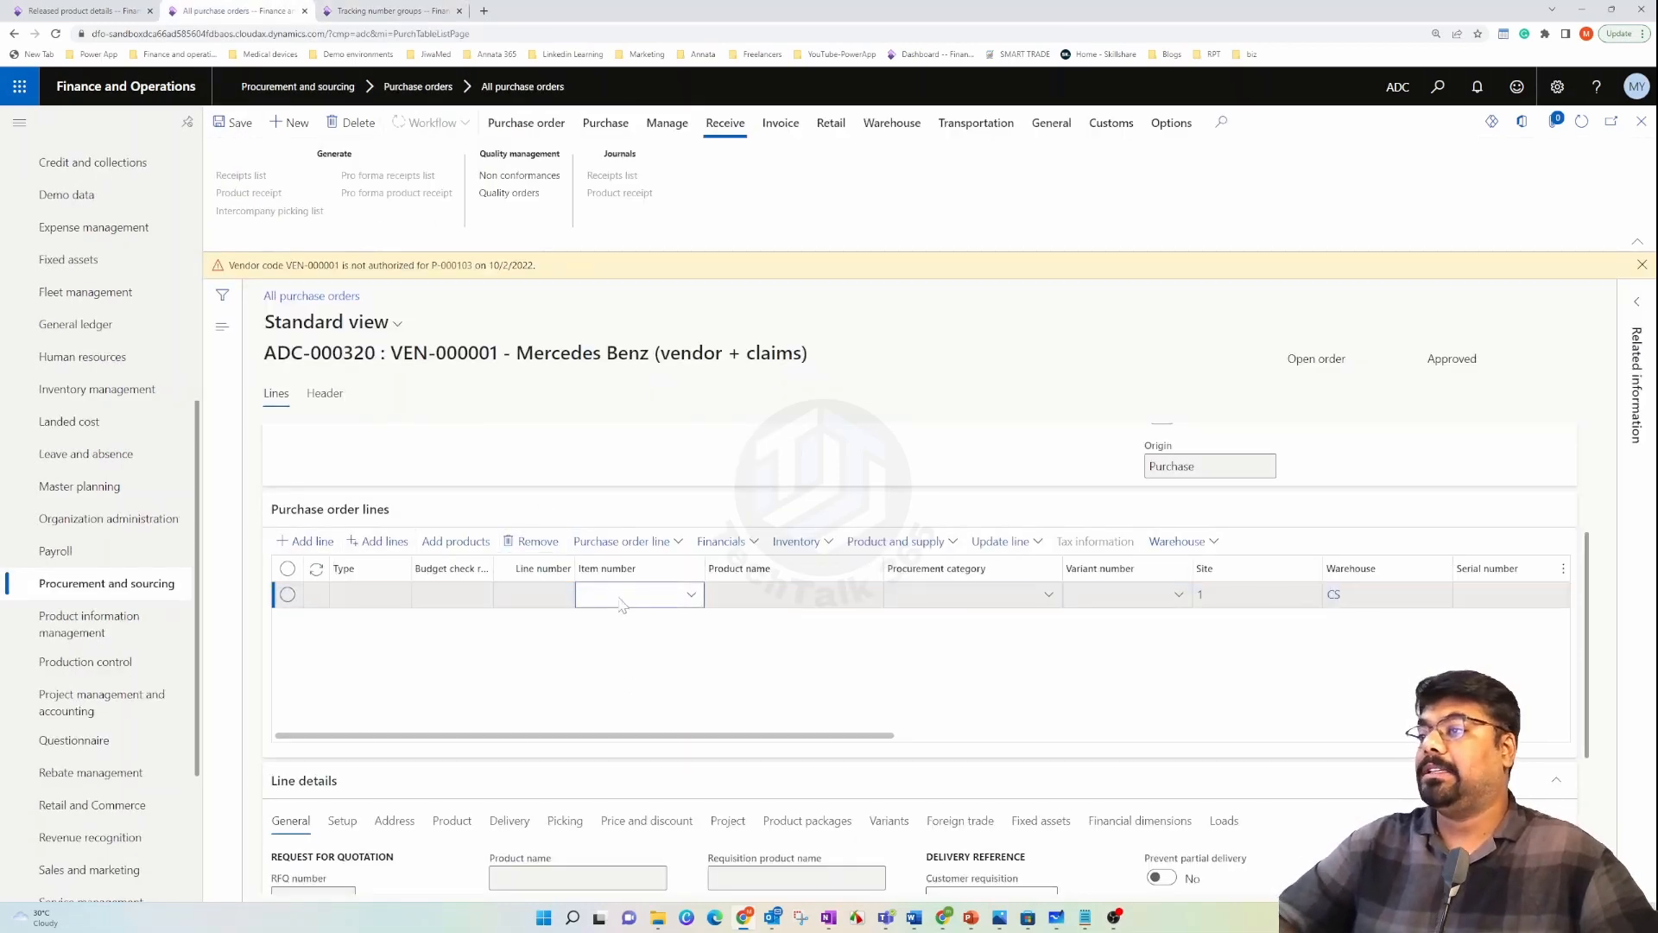
{"action": "type", "text": "P-000103"}
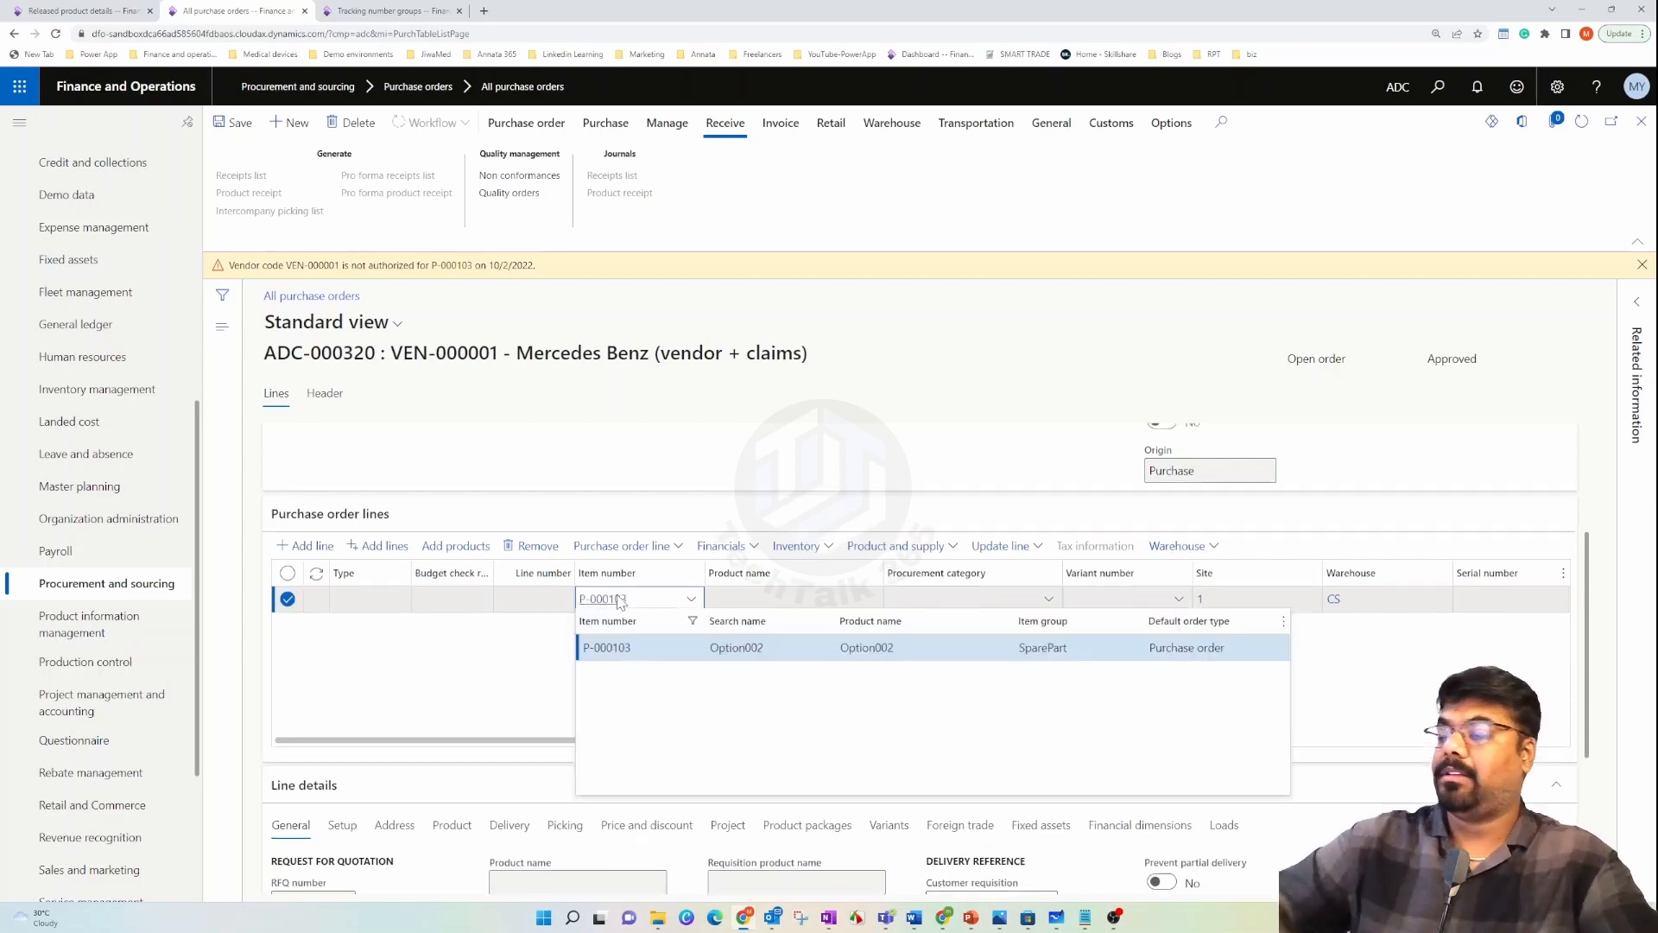
{"action": "left_click", "coordinate": [643, 717]}
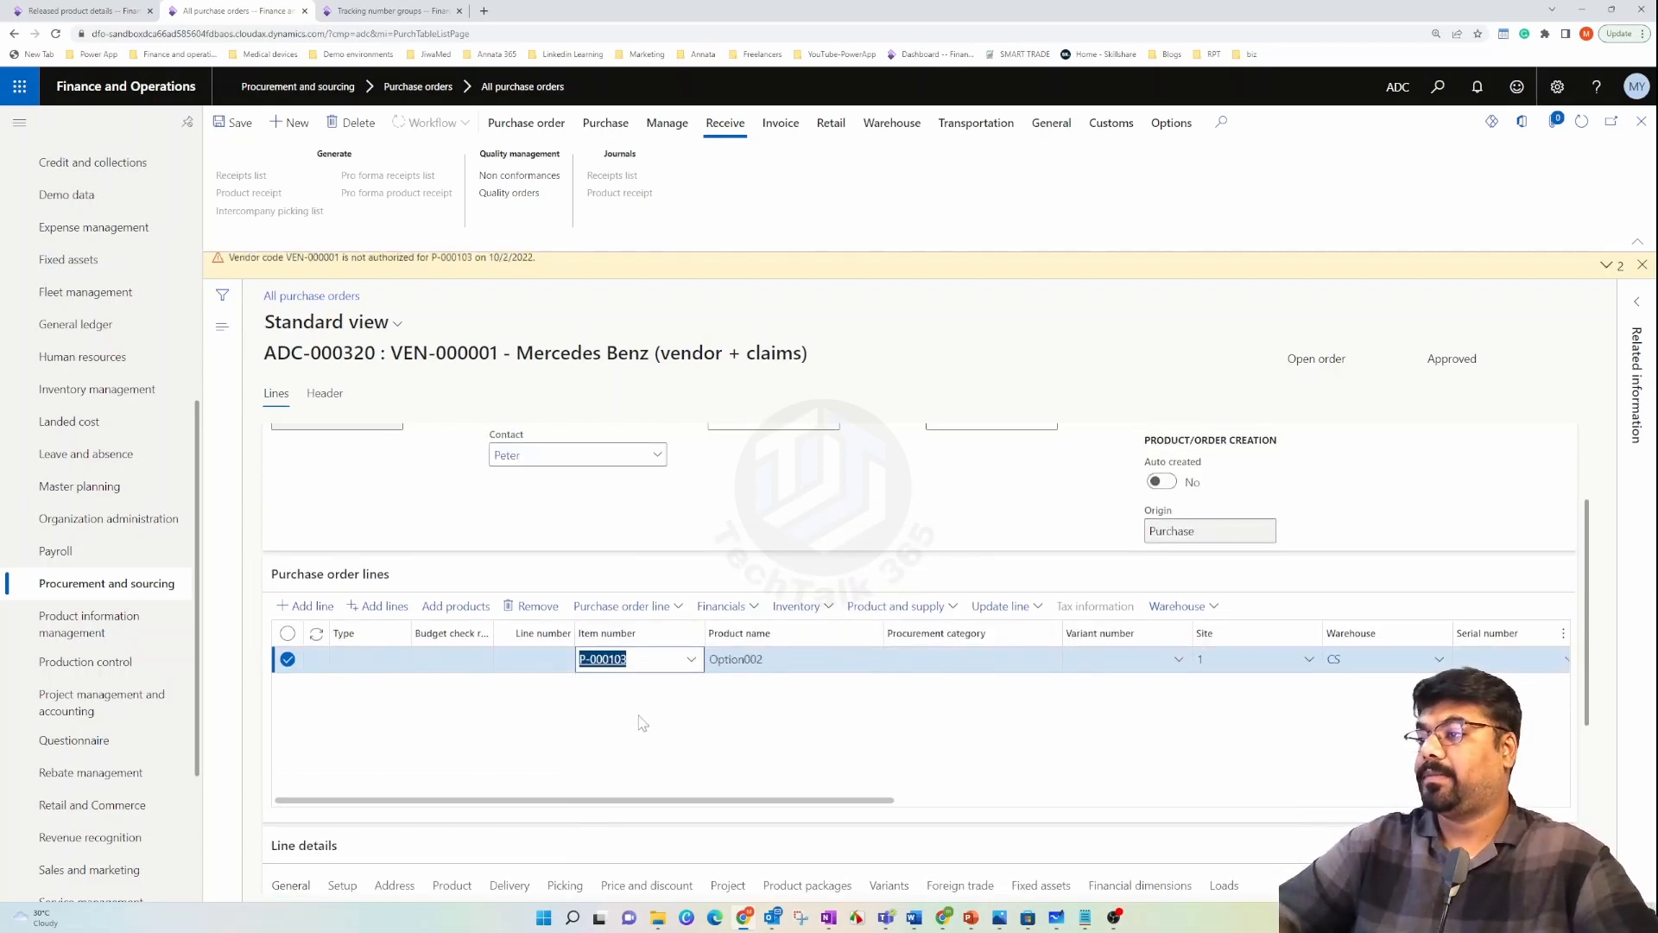
{"action": "left_click_drag", "start_coordinate": [802, 802], "coordinate": [1040, 819]}
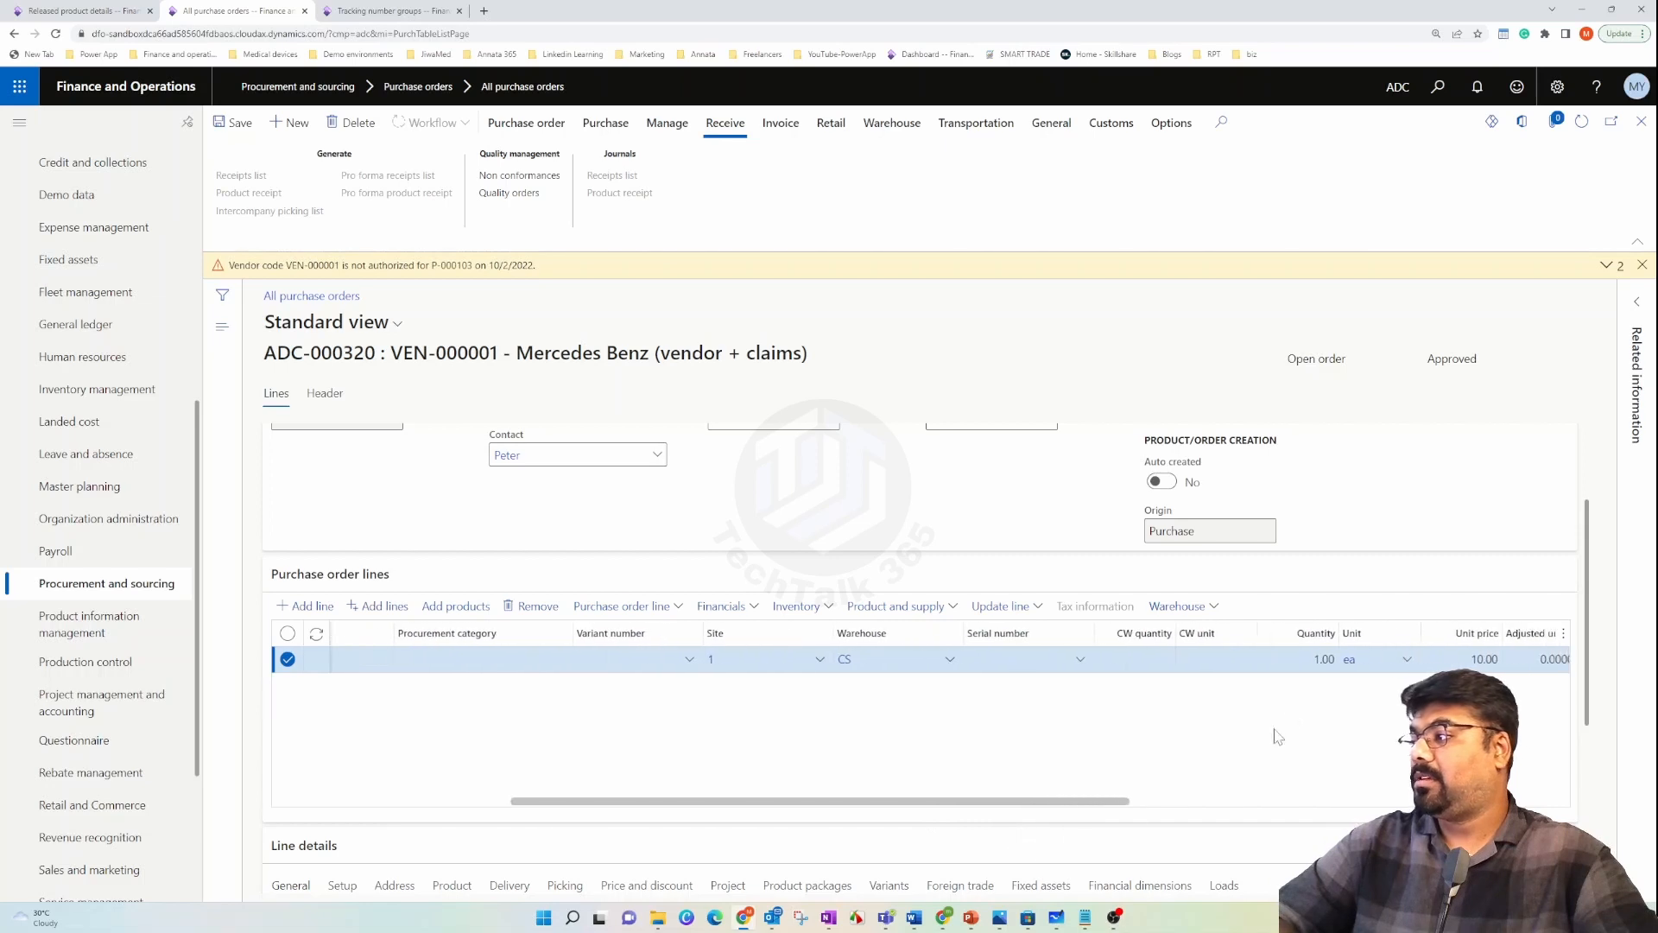
{"action": "left_click", "coordinate": [1295, 659]}
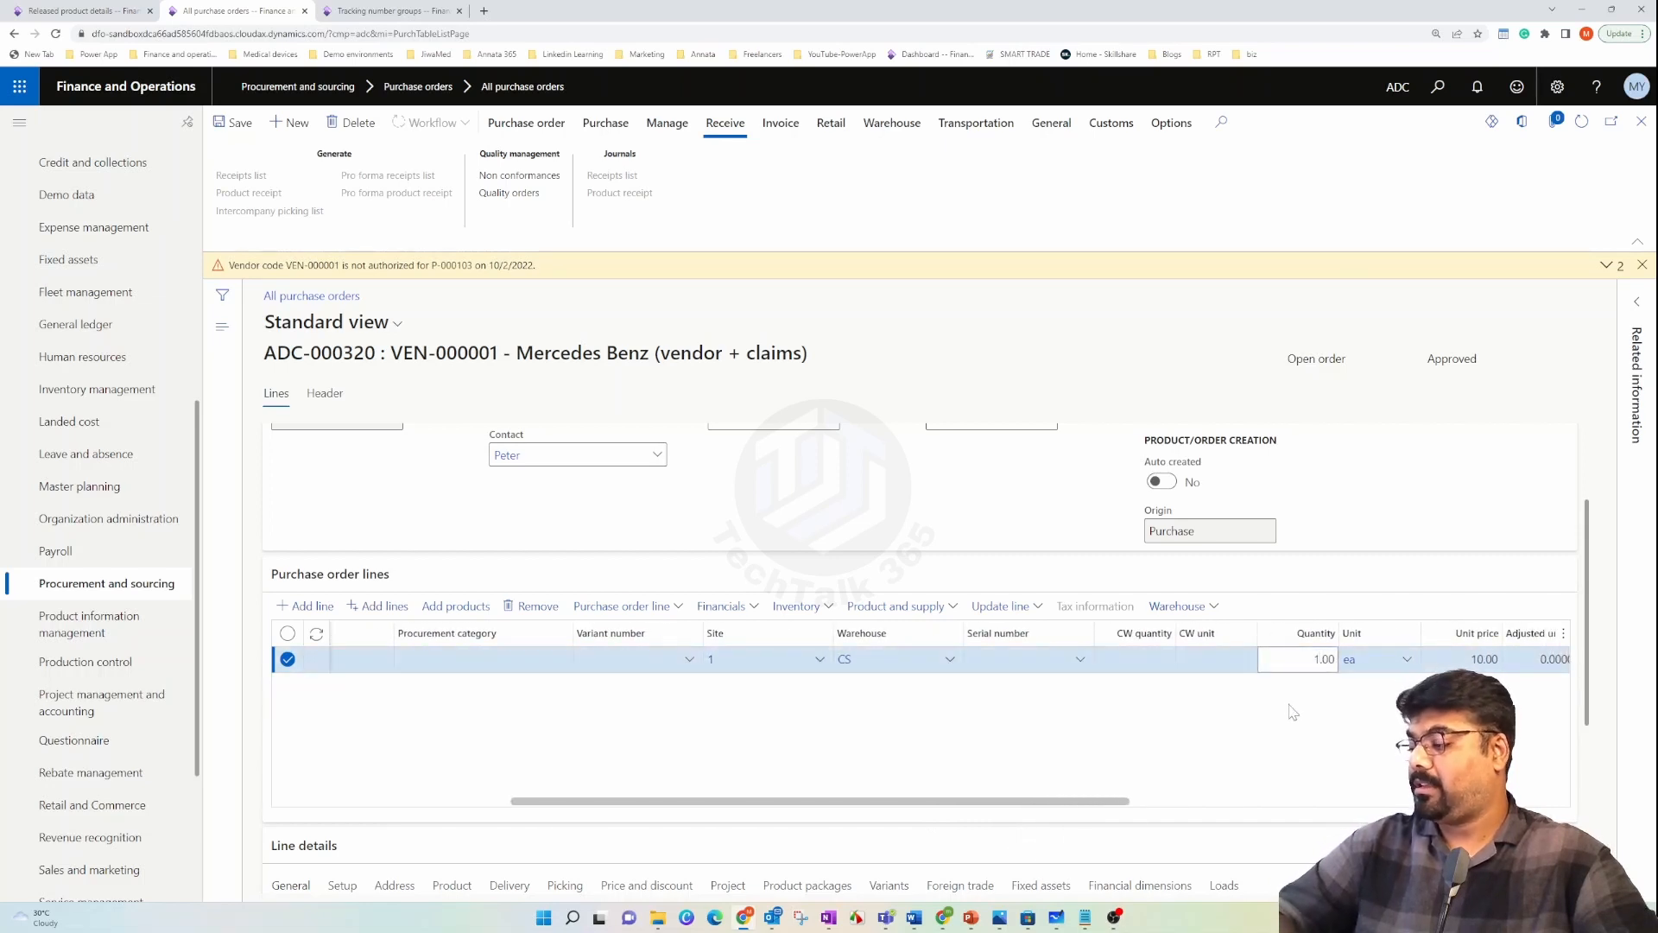
{"action": "left_click", "coordinate": [1641, 264]}
{"action": "left_click", "coordinate": [235, 123]}
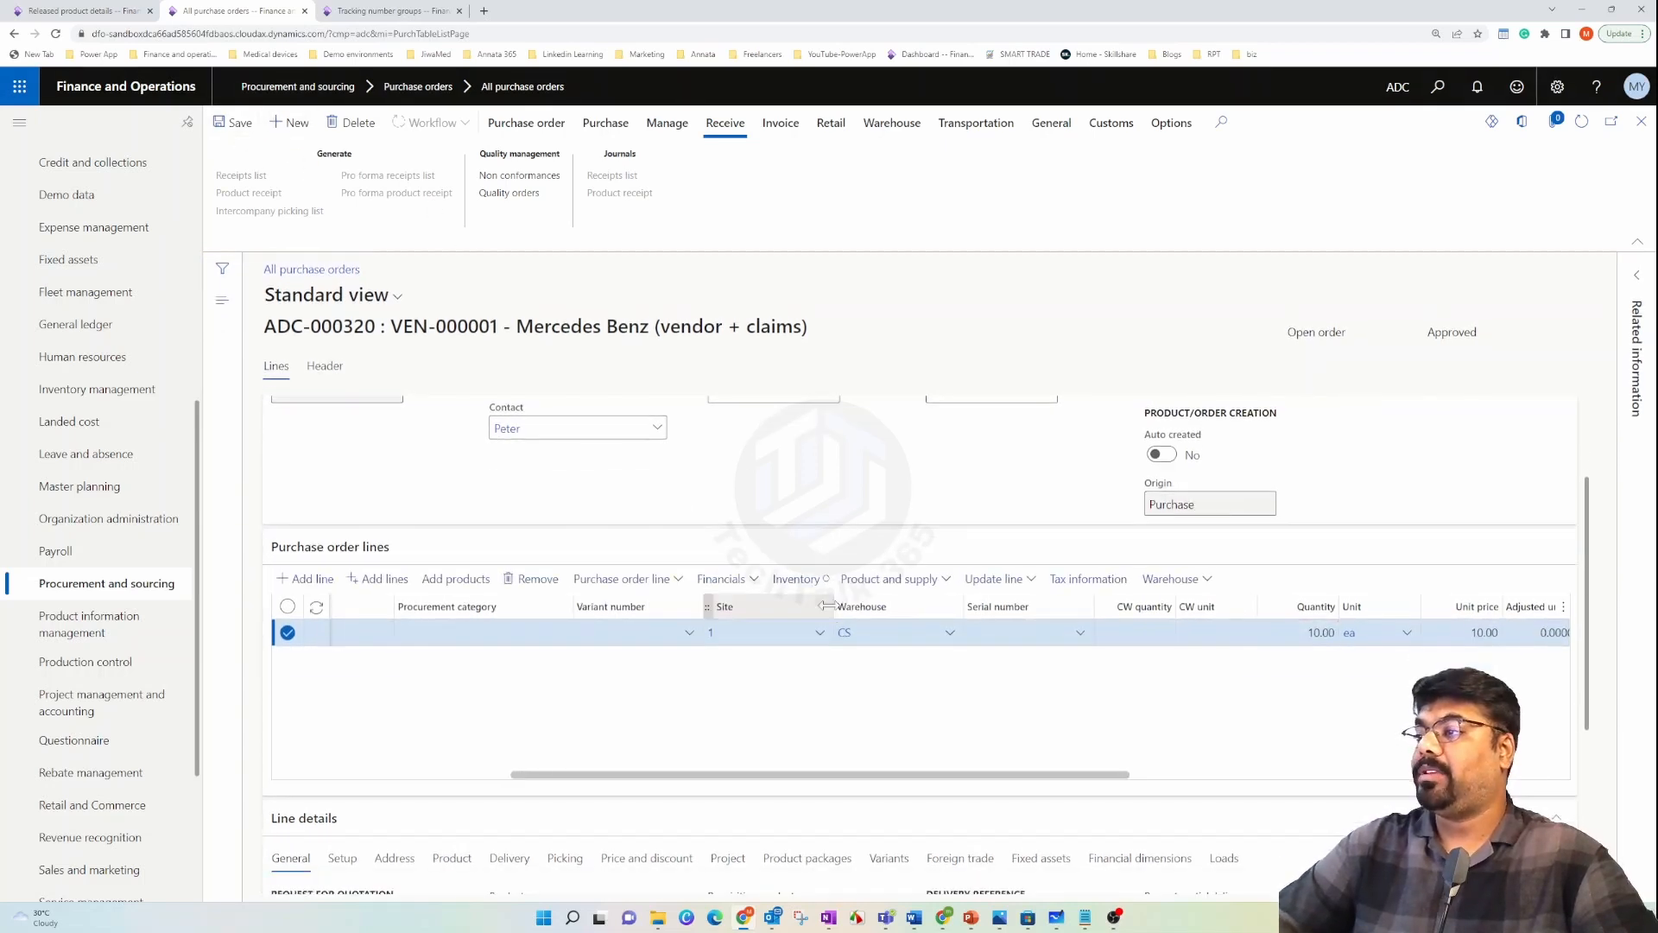
- Check the new line's inventory transactions for serial numbers before receipt, then return to the purchase order
{"action": "left_click", "coordinate": [825, 581]}
{"action": "left_click", "coordinate": [803, 267]}
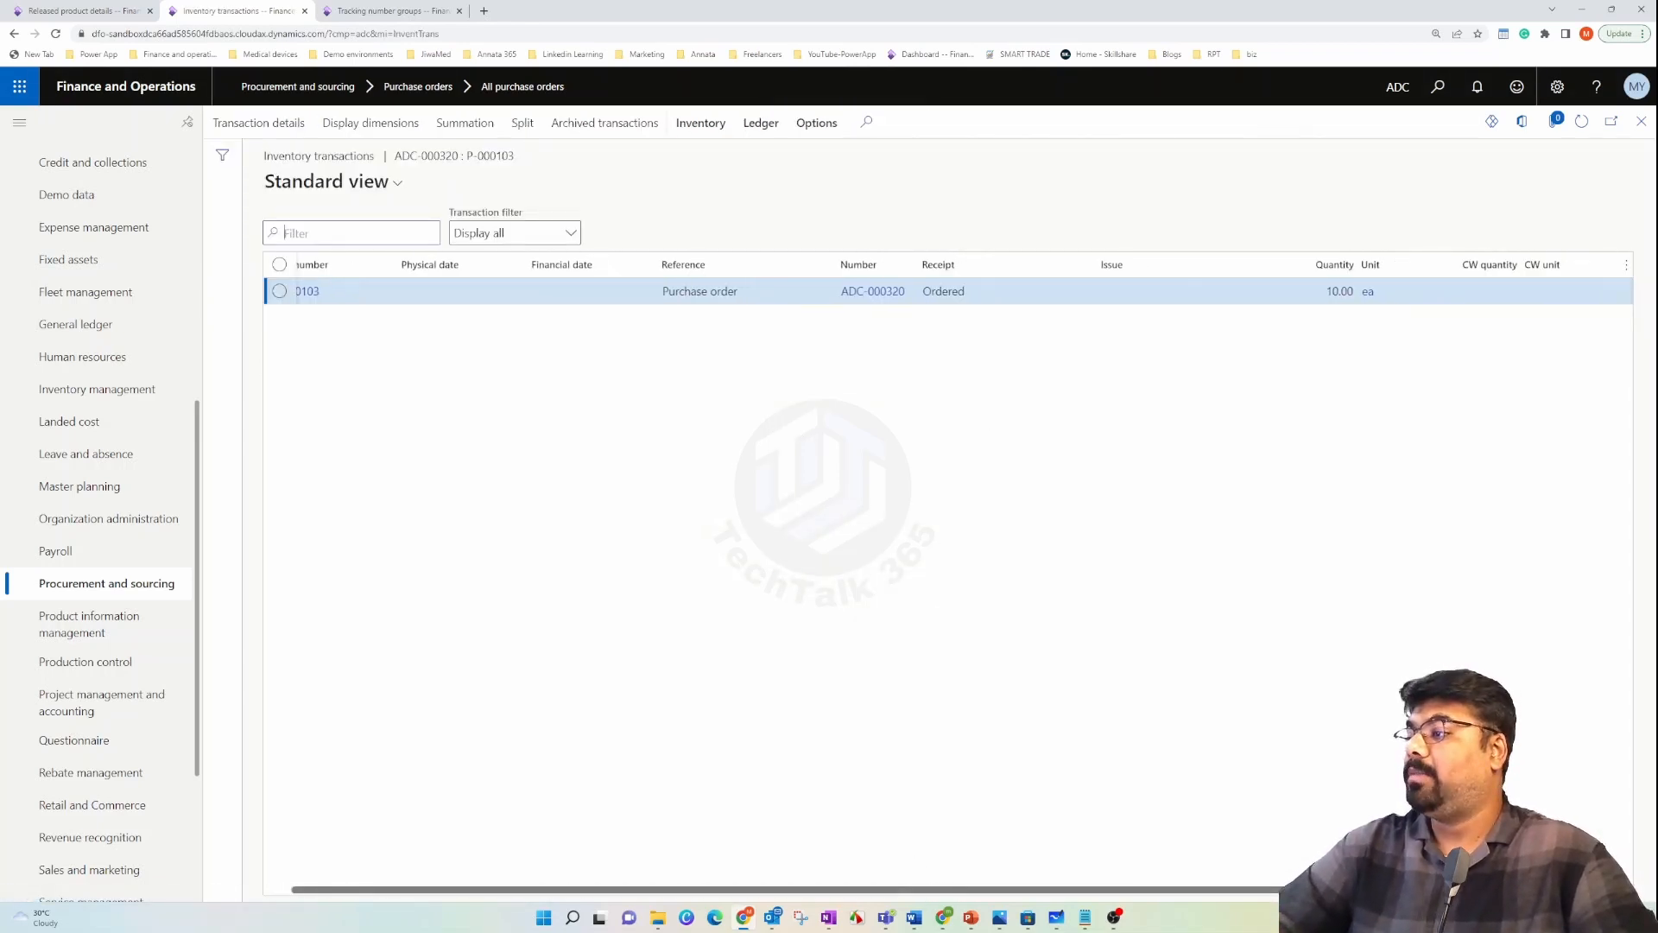
{"action": "left_click_drag", "start_coordinate": [1348, 890], "coordinate": [1517, 890]}
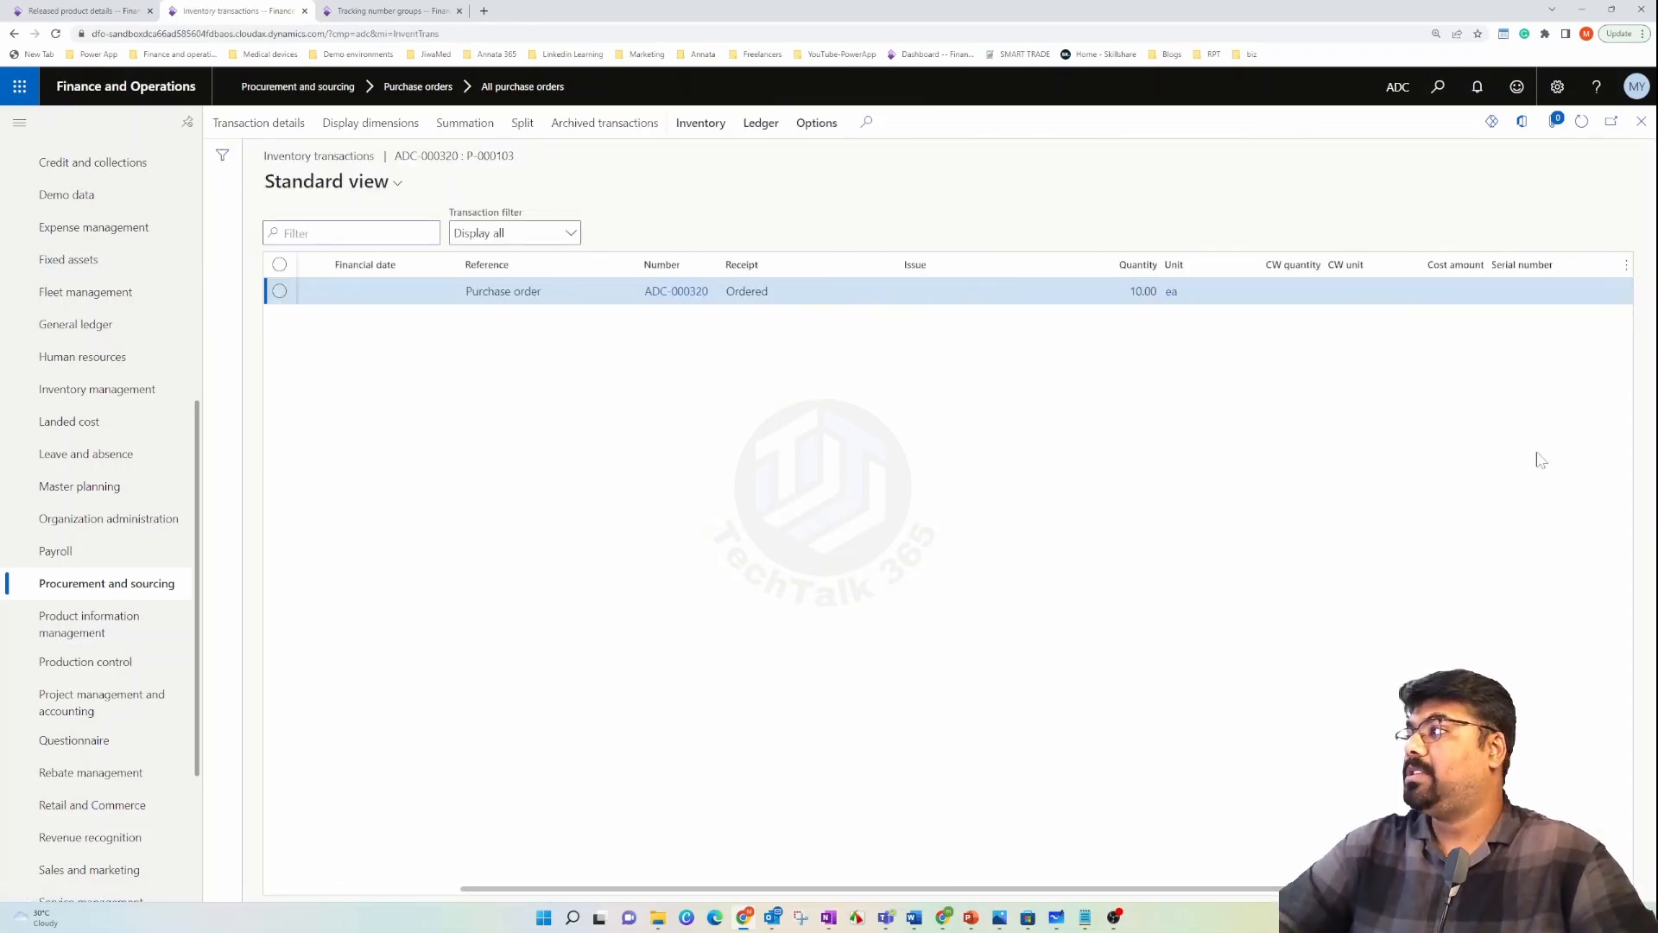
{"action": "left_click", "coordinate": [1639, 122]}
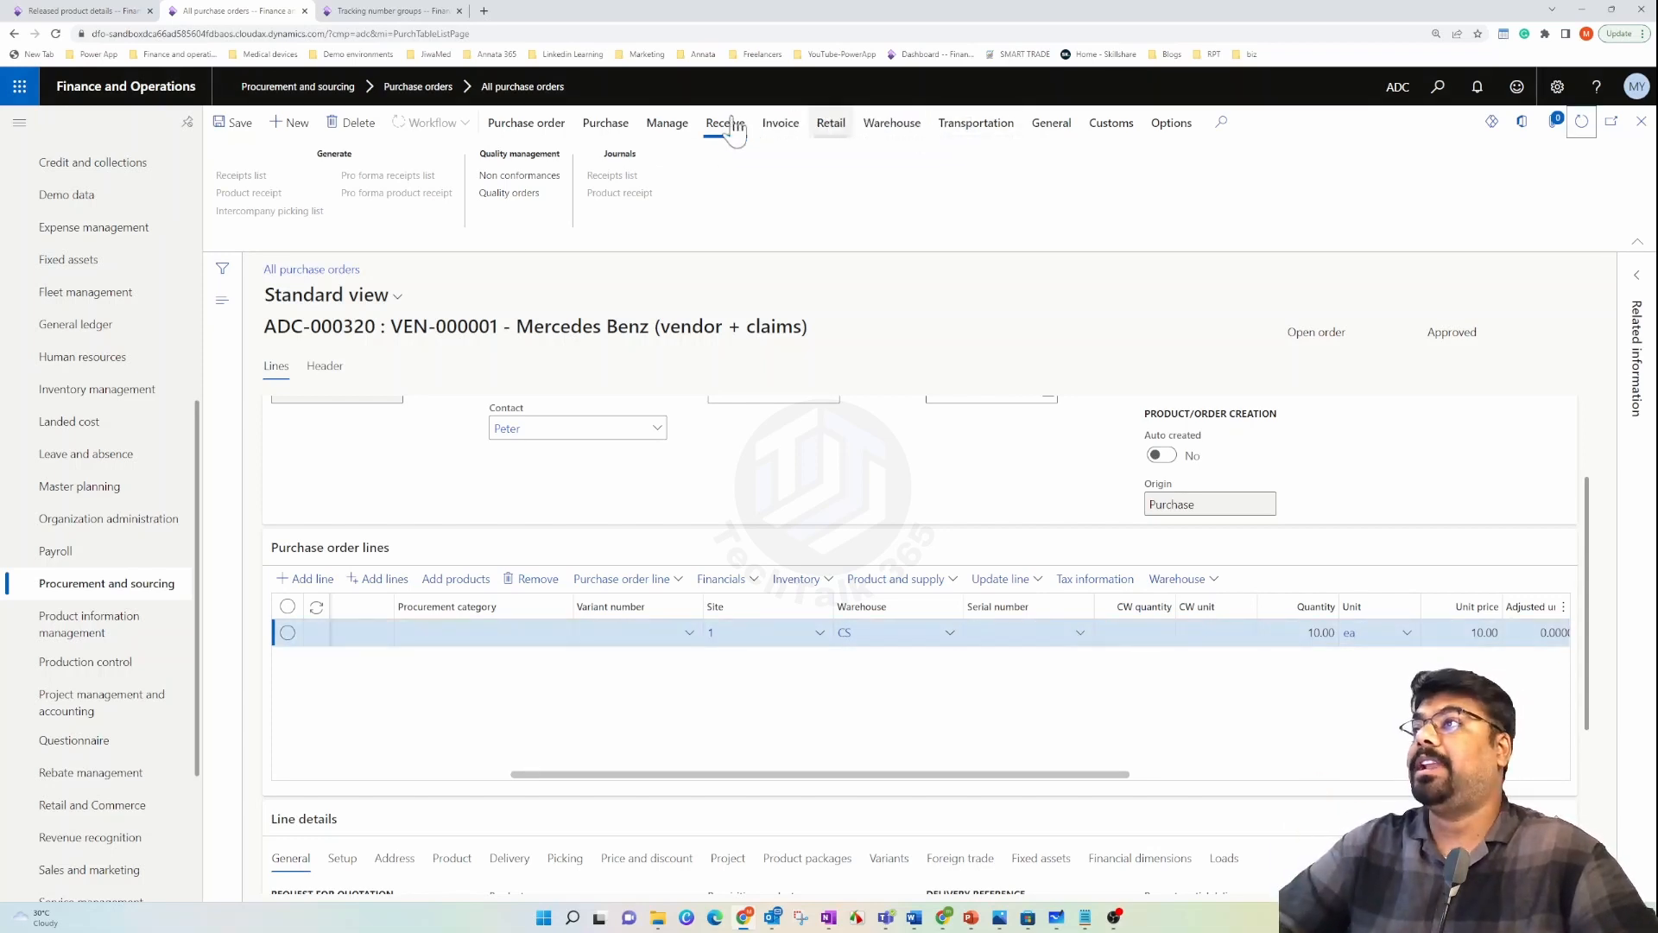
- Confirm the purchase order and post its product receipt, using the purchase order number as the receipt number
{"action": "left_click", "coordinate": [605, 122]}
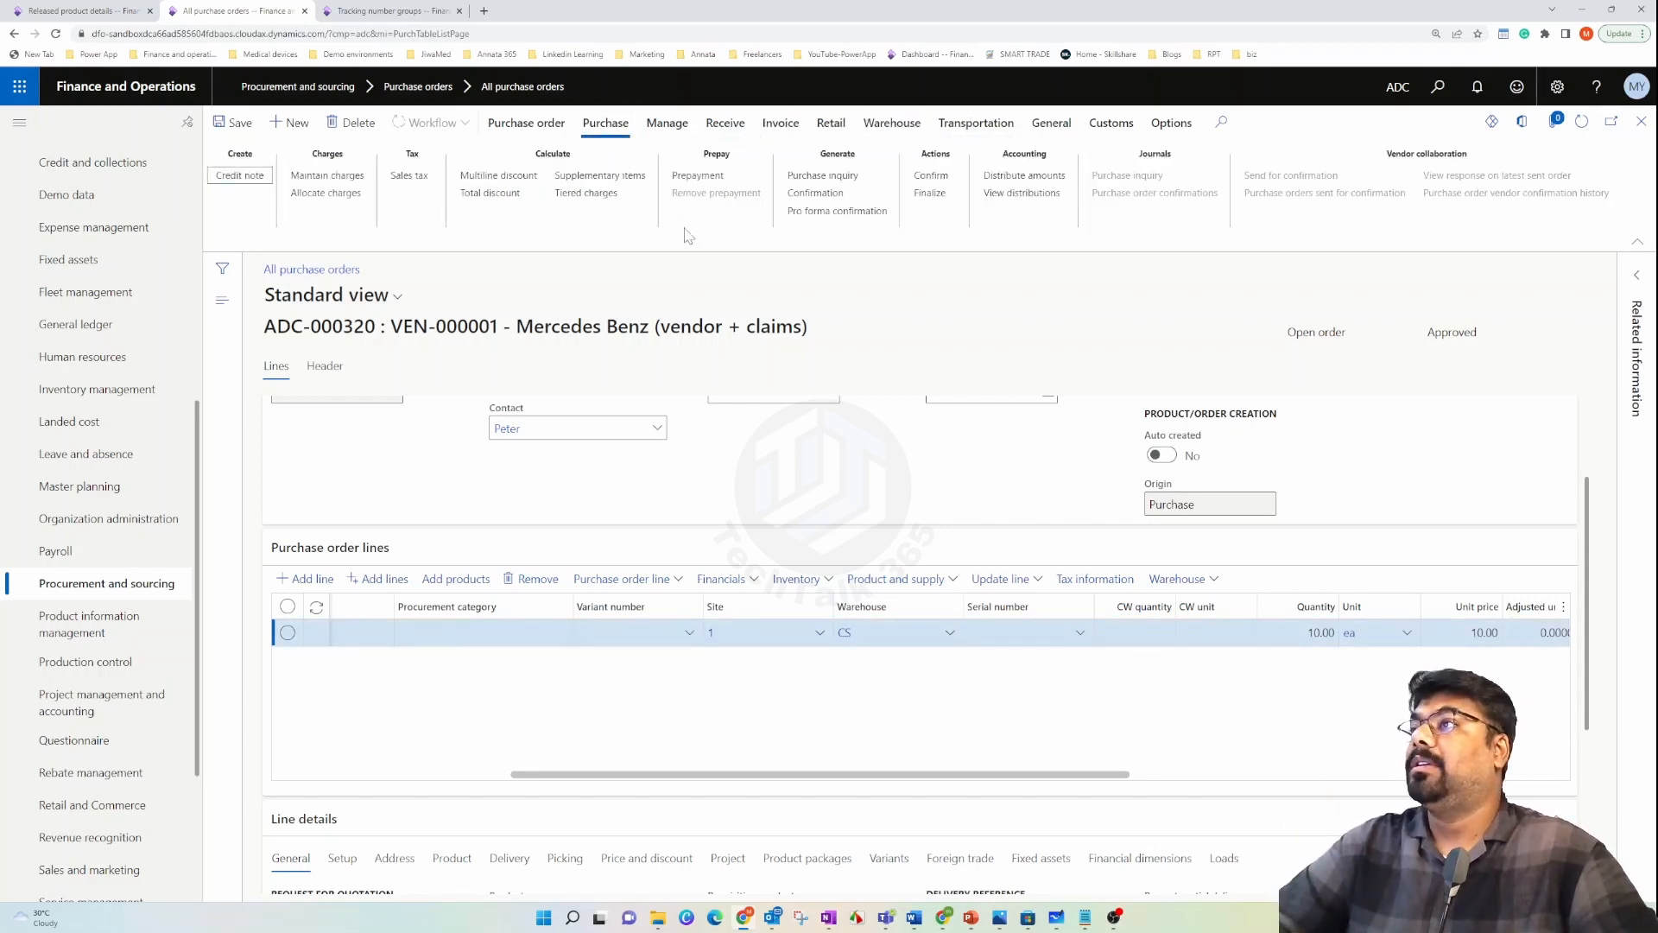
{"action": "left_click", "coordinate": [931, 177]}
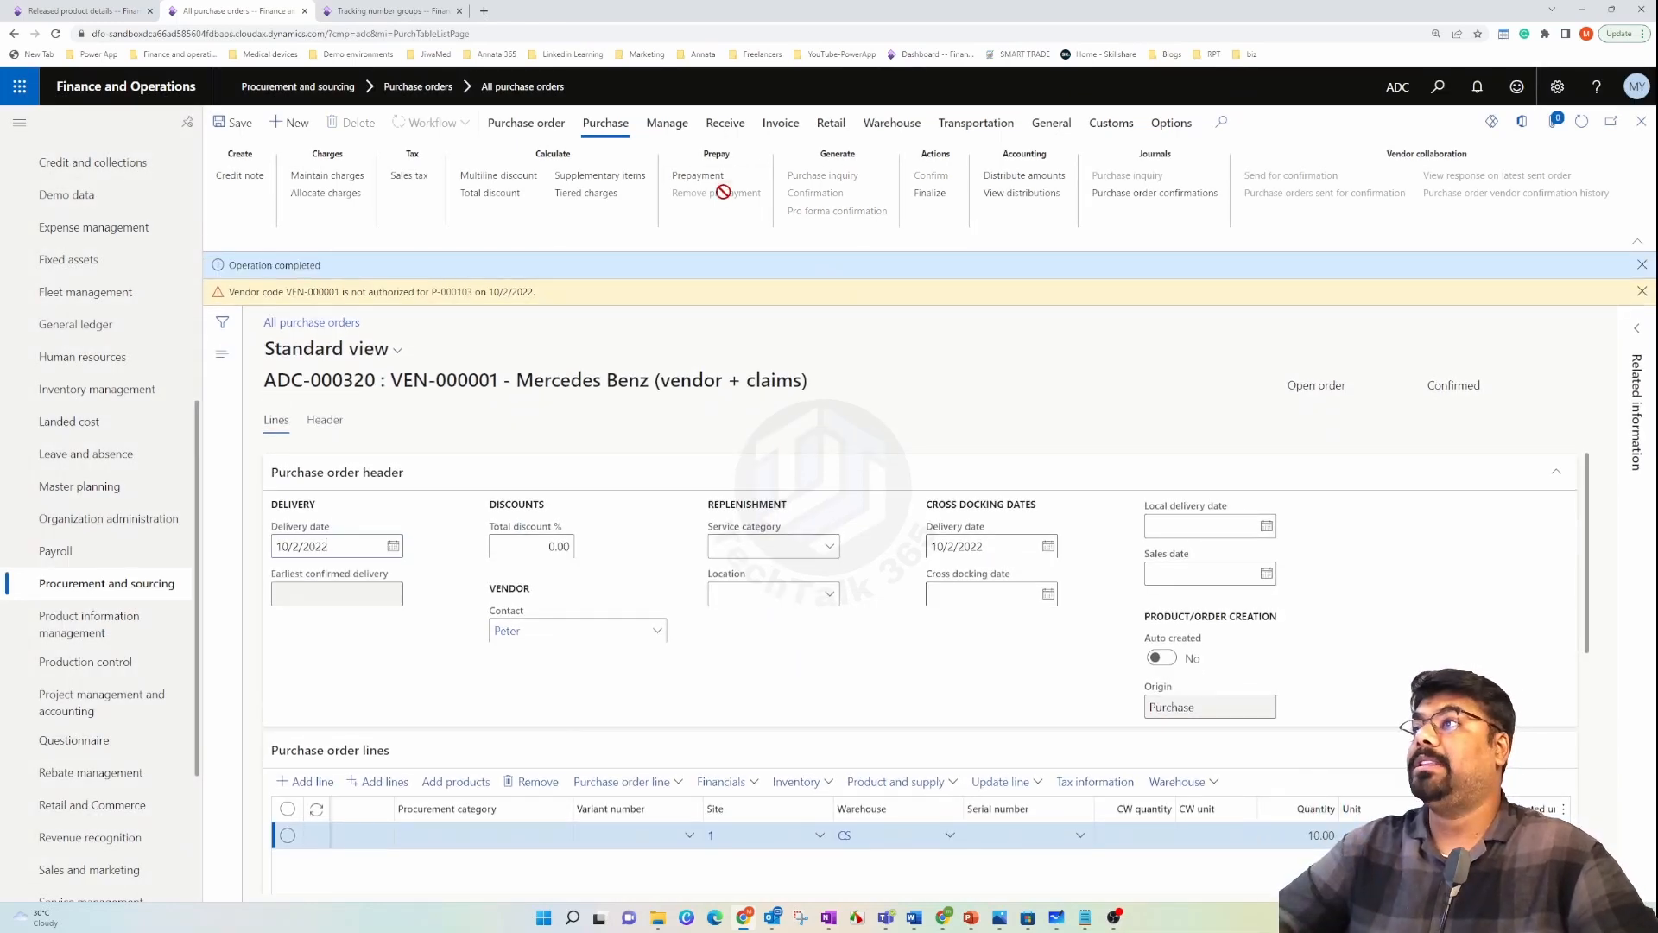
{"action": "left_click", "coordinate": [726, 125]}
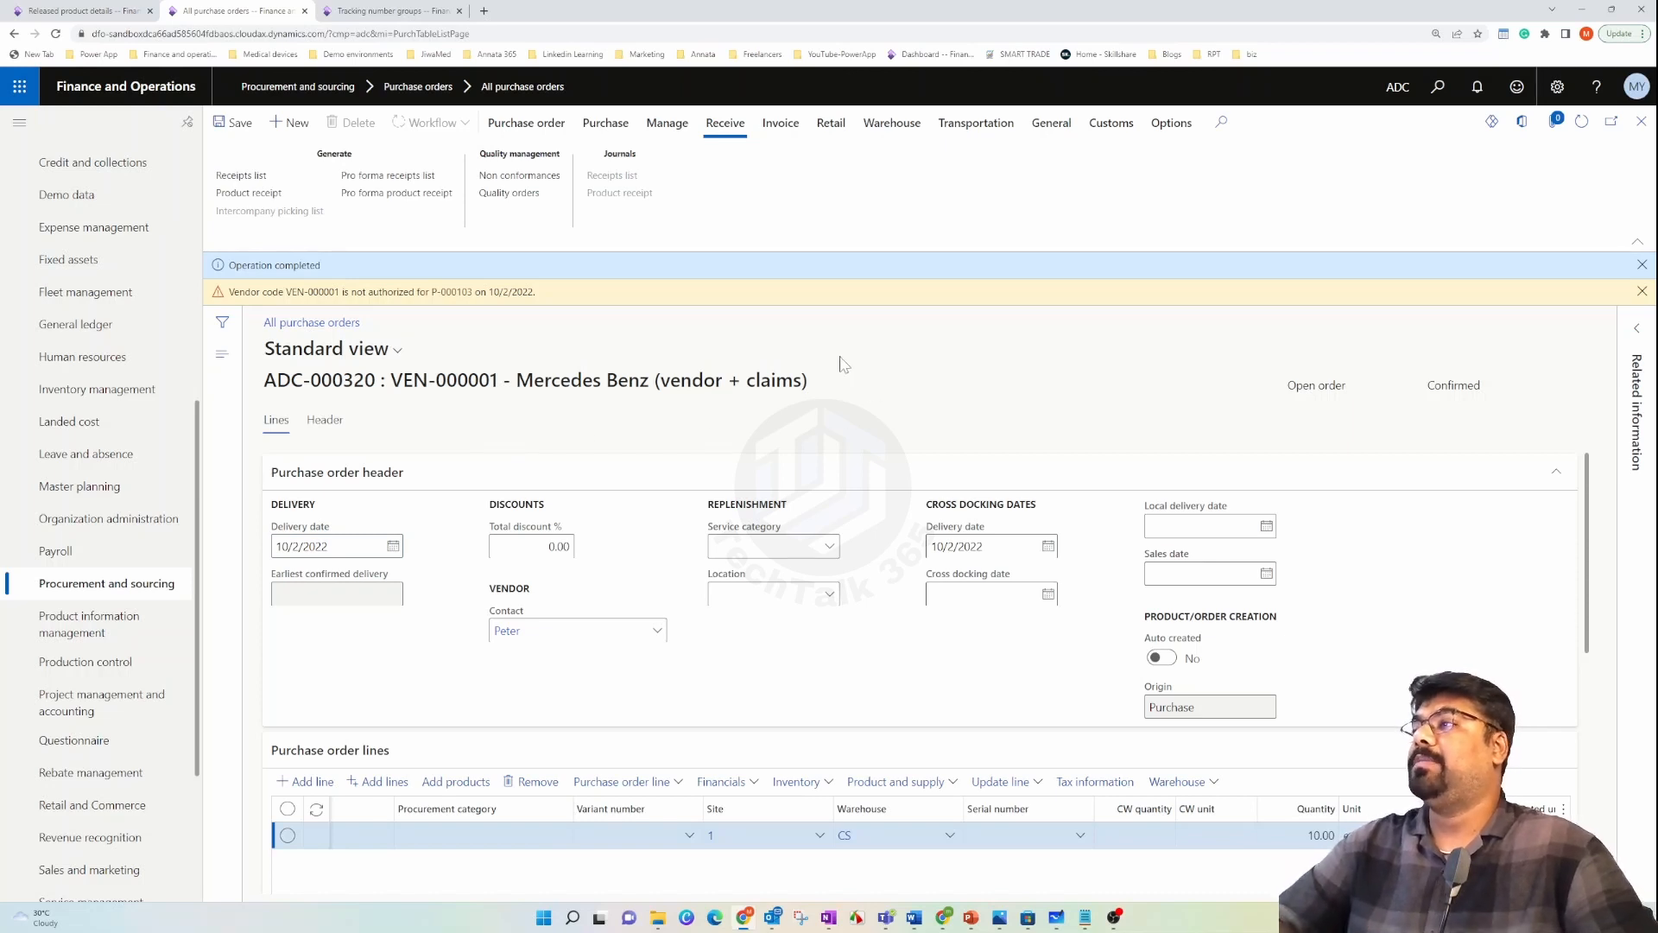
{"action": "left_click", "coordinate": [248, 192]}
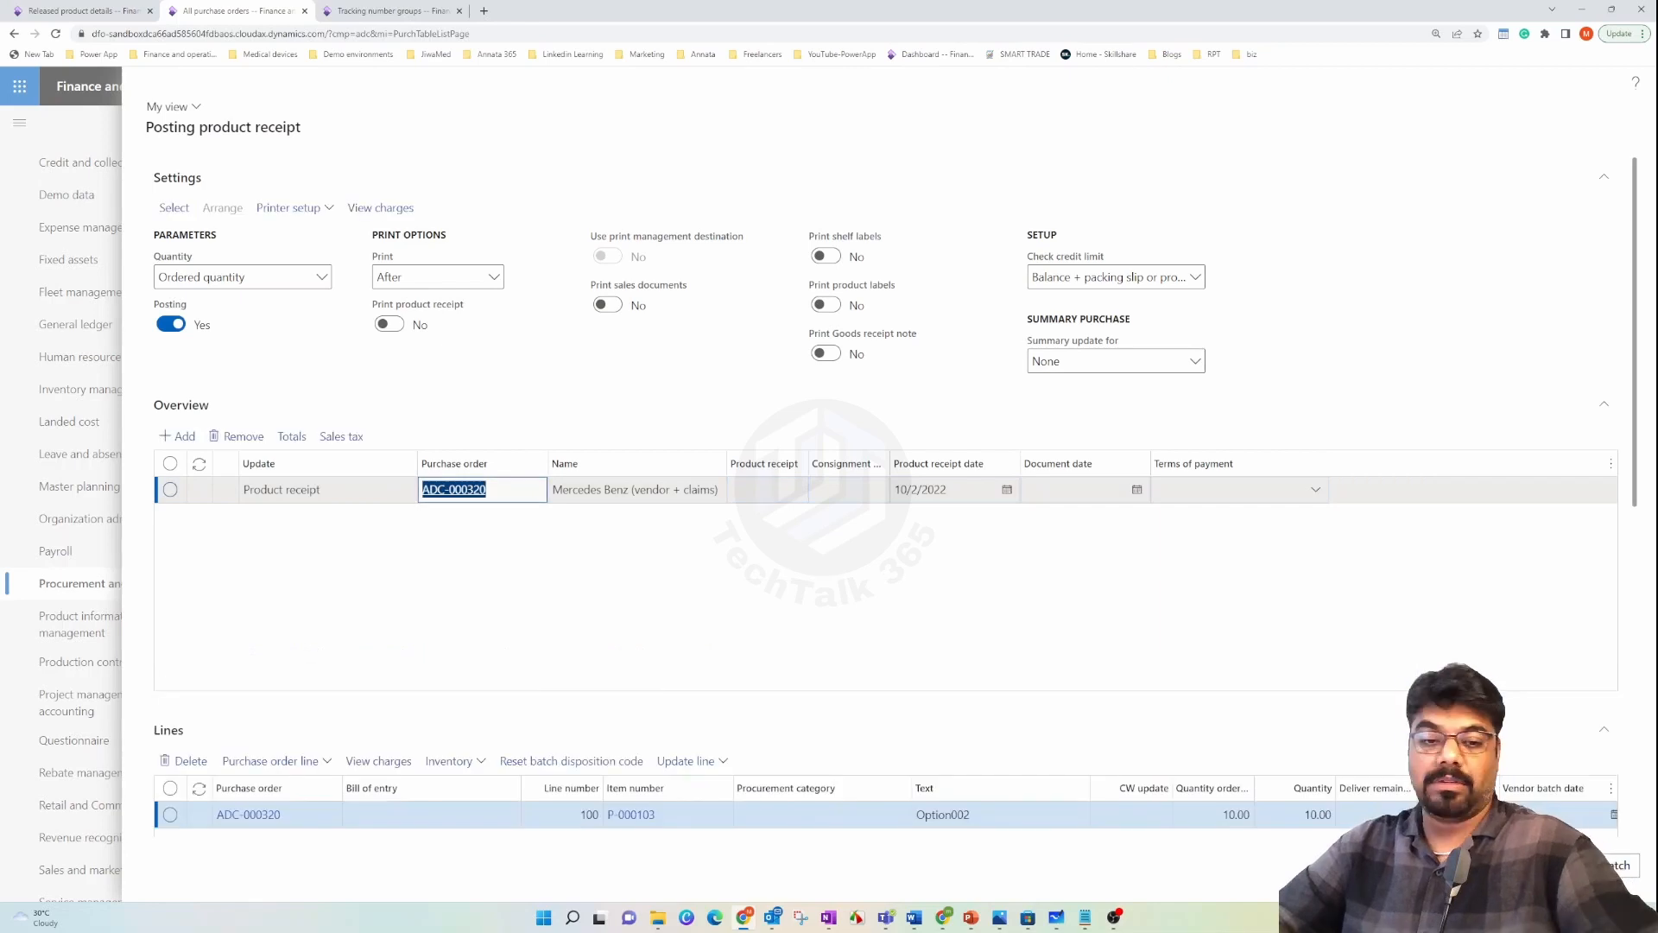
{"action": "left_click", "coordinate": [767, 490]}
{"action": "type", "text": "ADC-000320"}
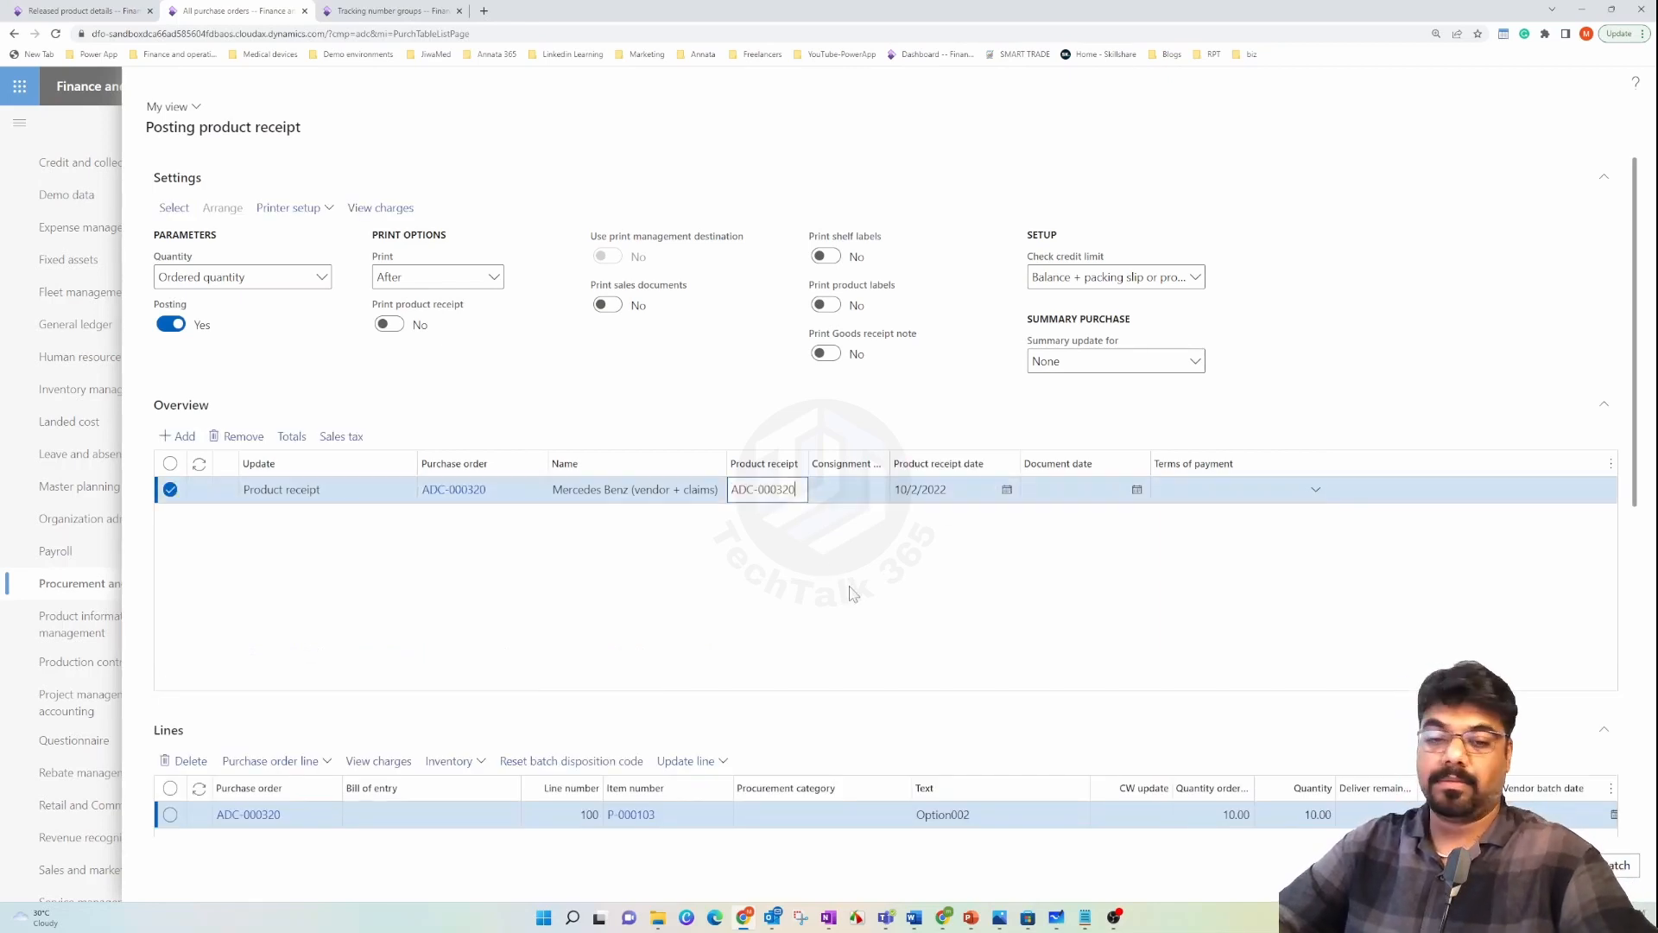
{"action": "left_click", "coordinate": [904, 608]}
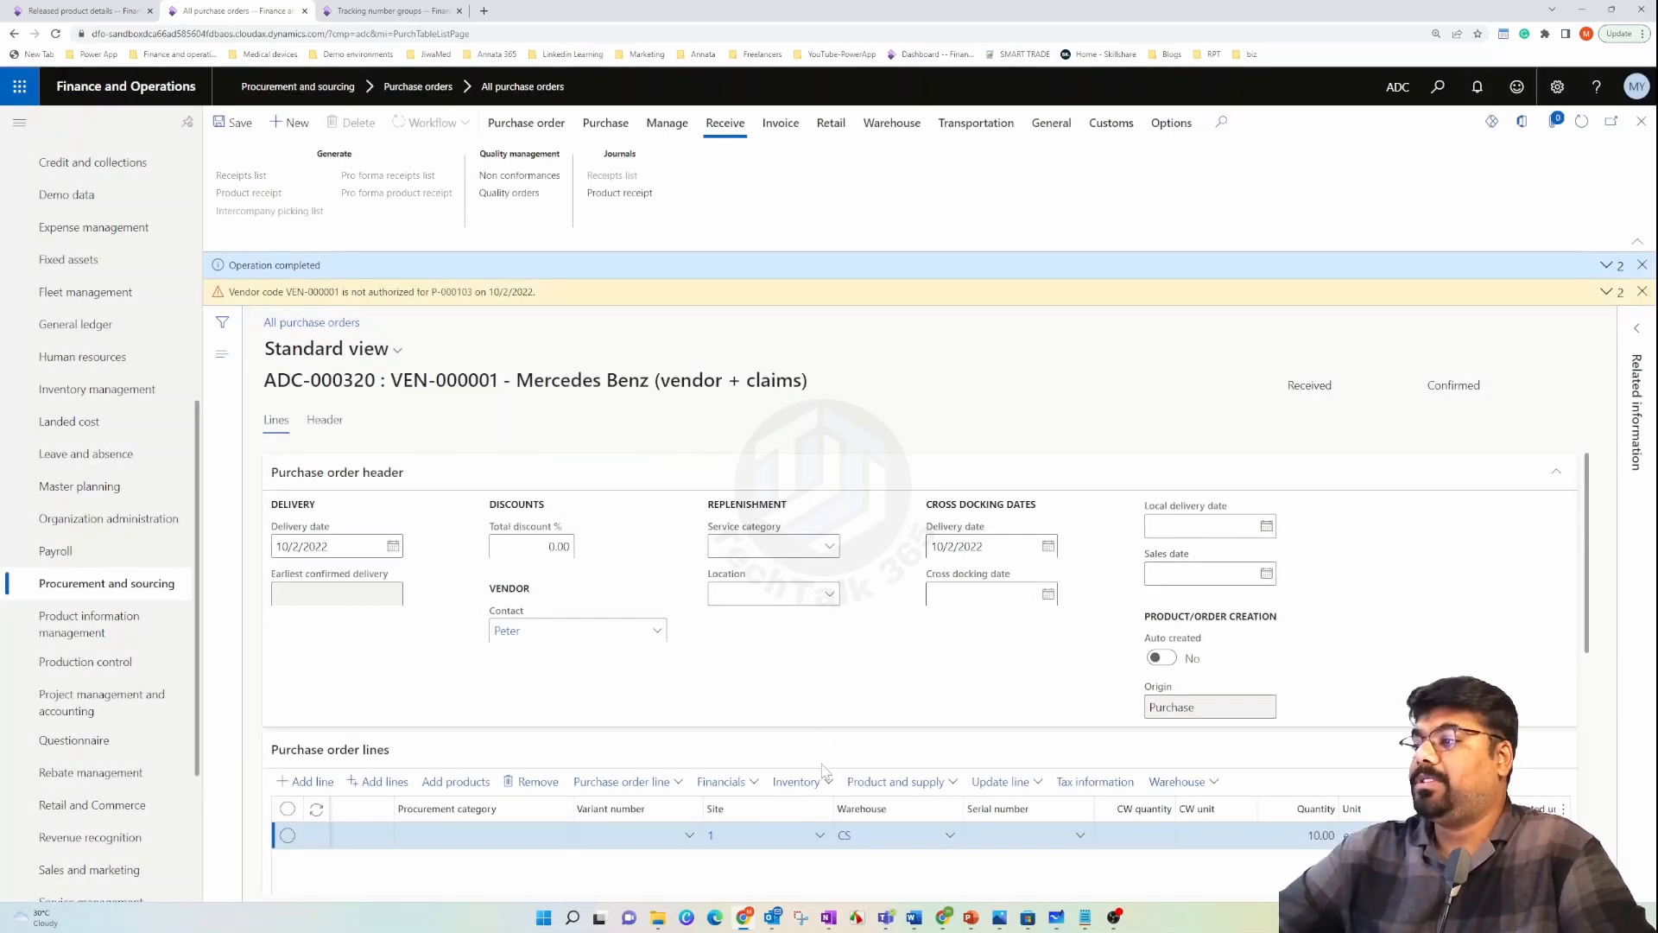
- Examine the serial numbers in the received line's inventory transactions, then return to the purchase order and dismiss its messages
{"action": "left_click", "coordinate": [825, 782]}
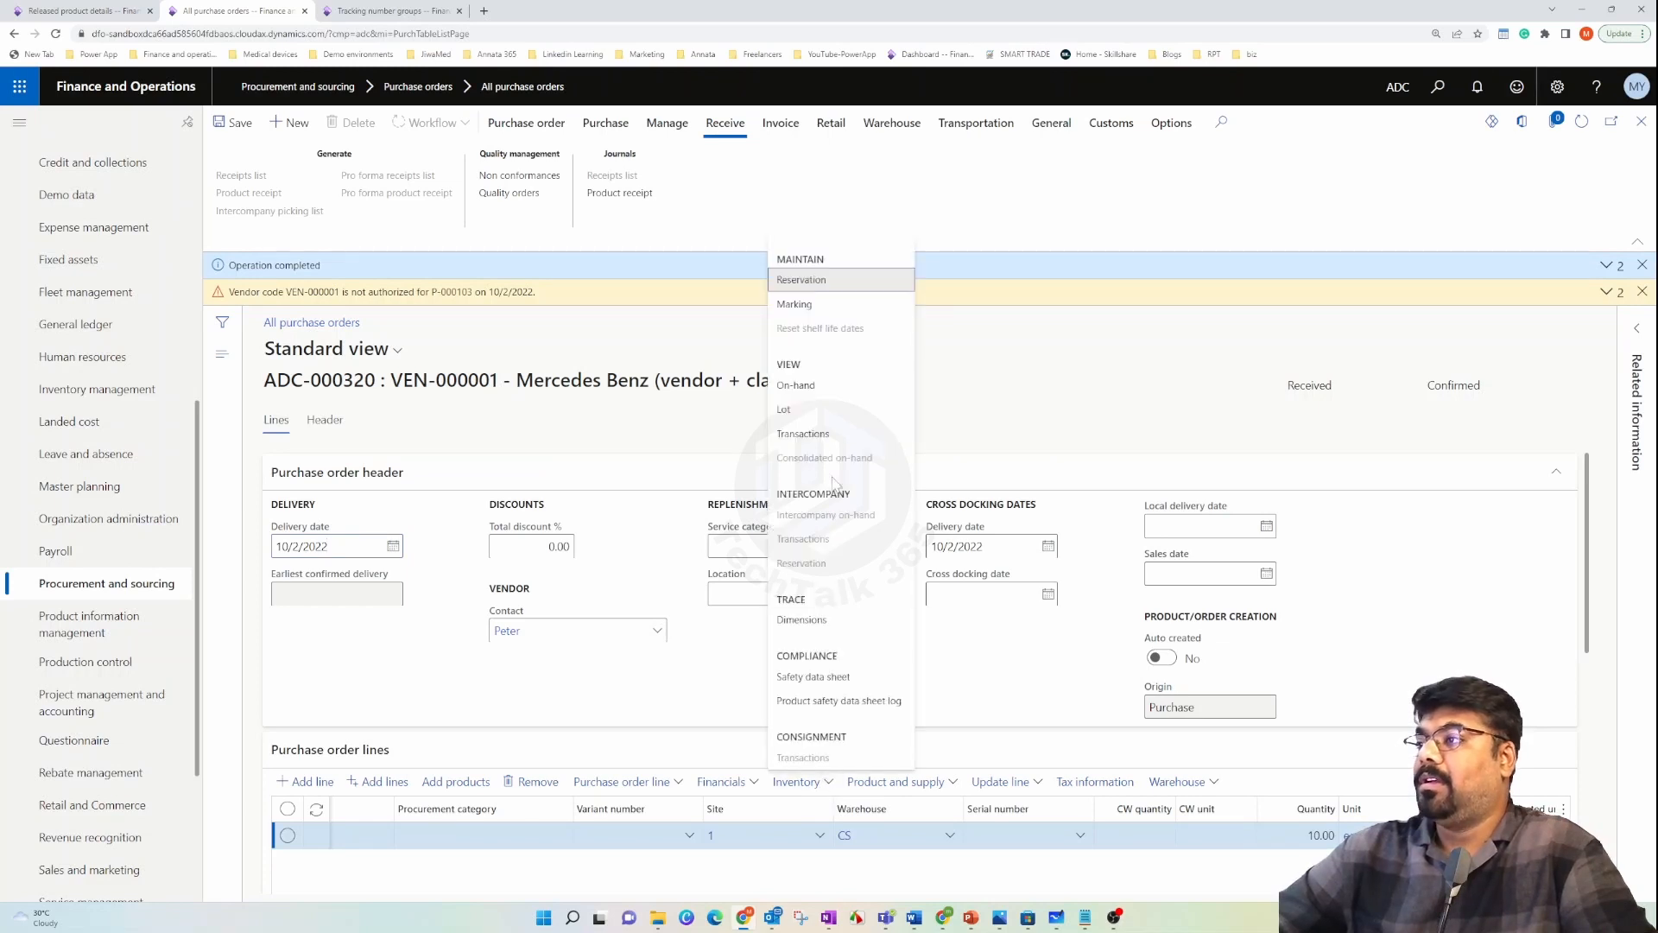
{"action": "left_click", "coordinate": [1026, 604]}
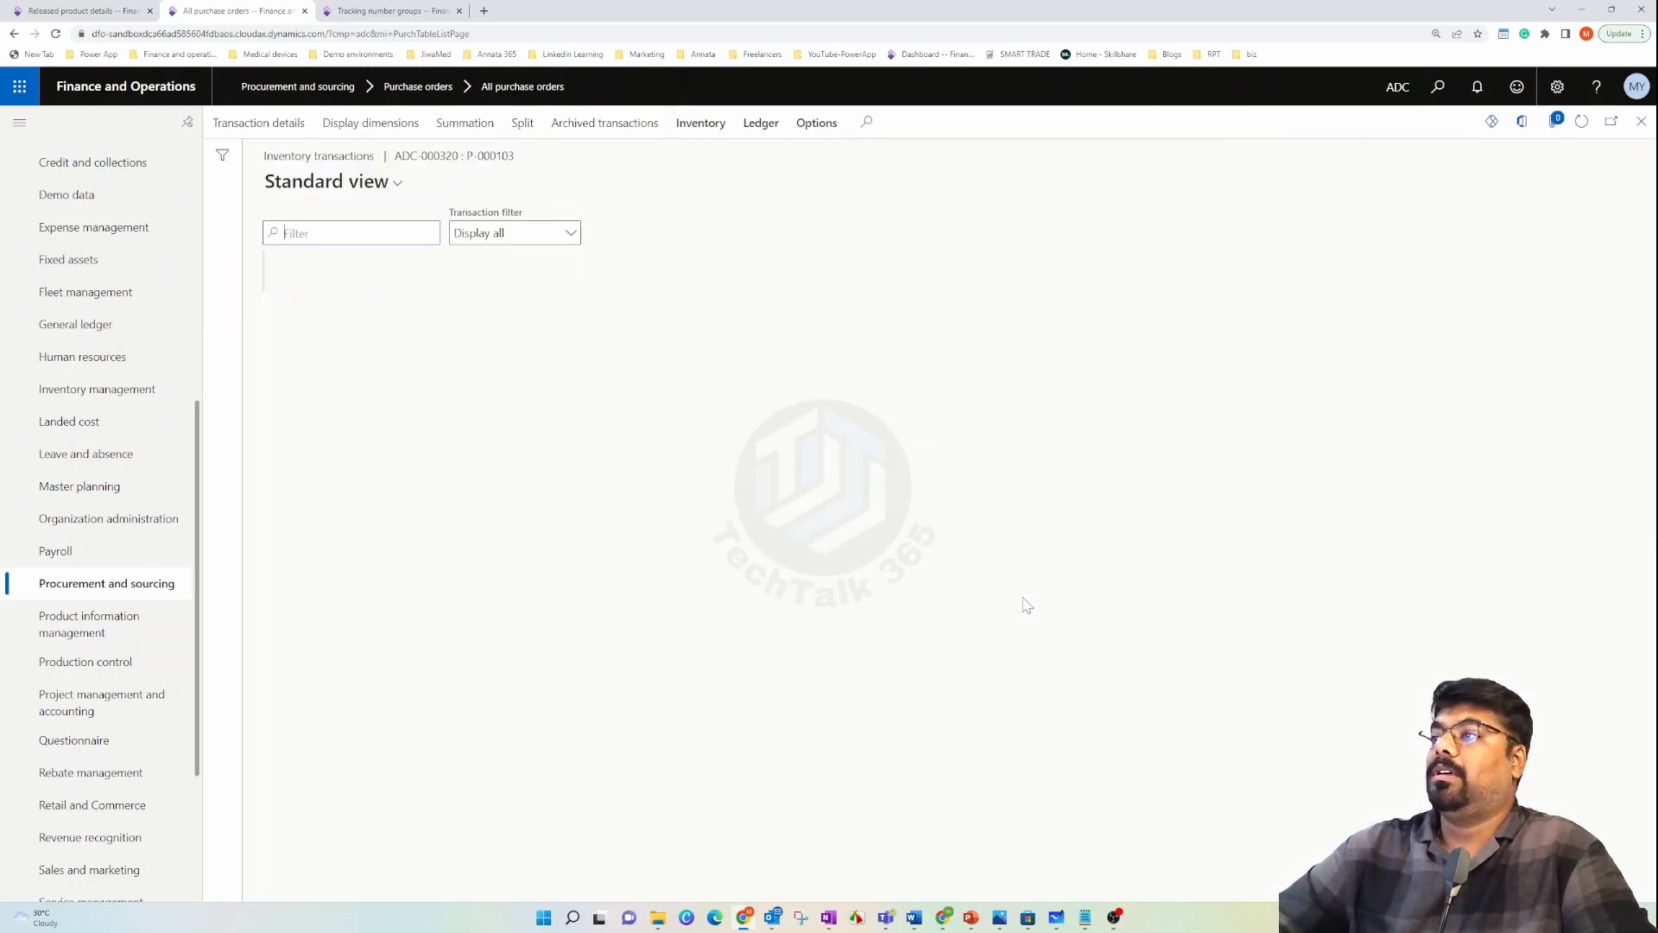
{"action": "left_click_drag", "start_coordinate": [1199, 896], "coordinate": [1298, 812]}
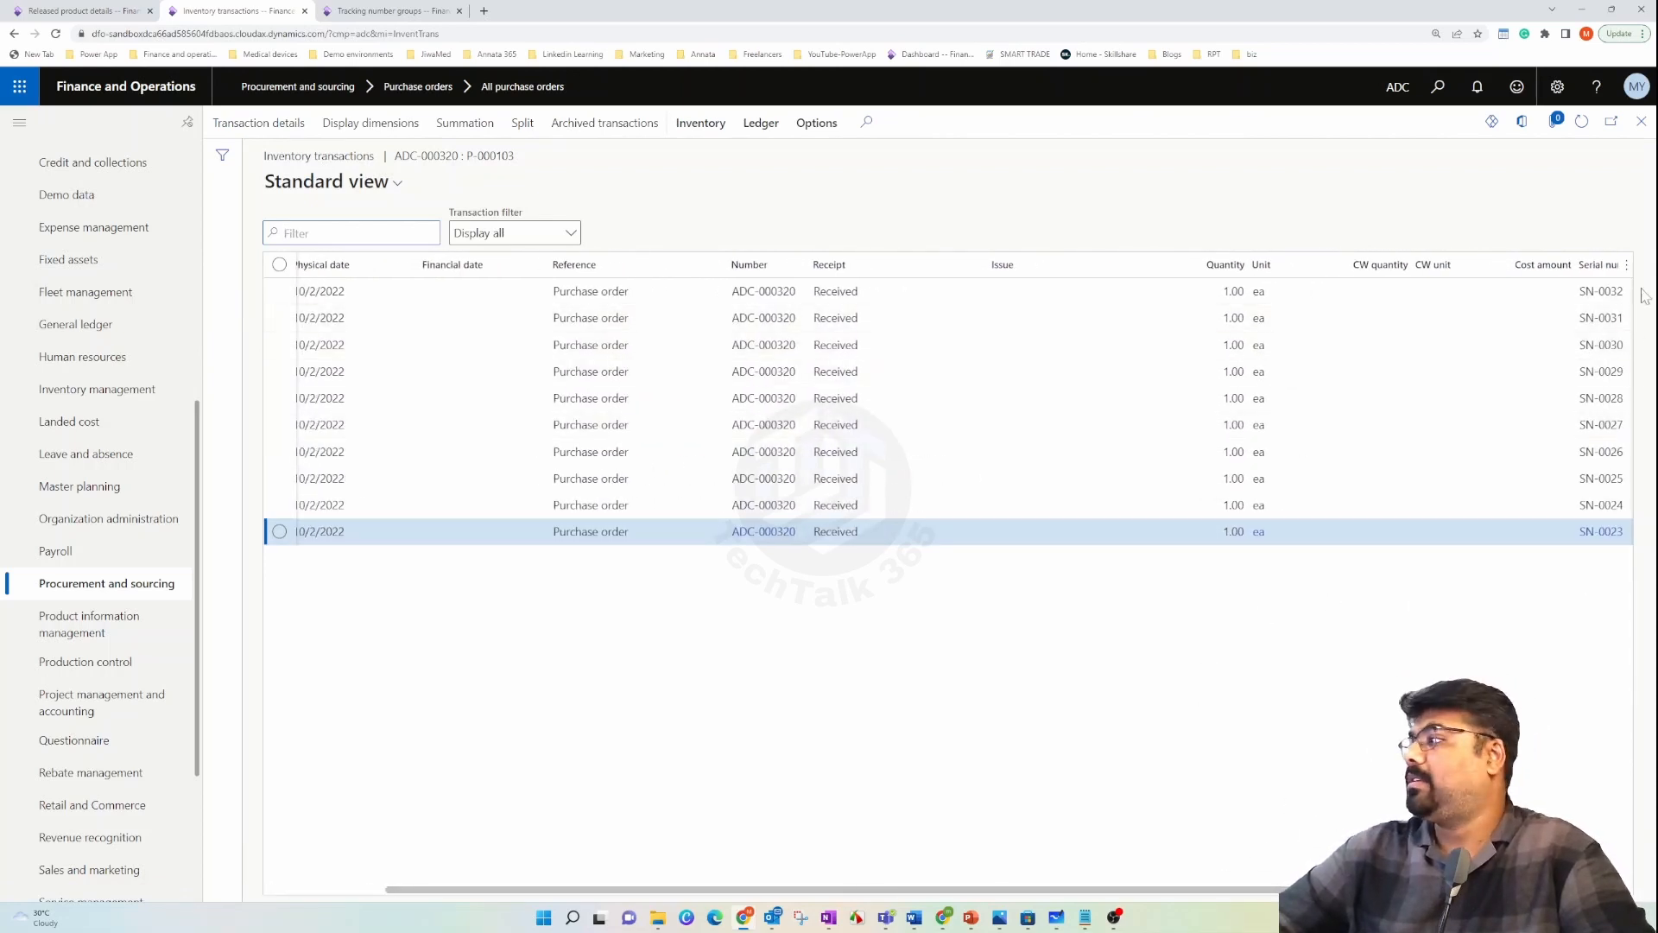
{"action": "left_click", "coordinate": [1641, 121]}
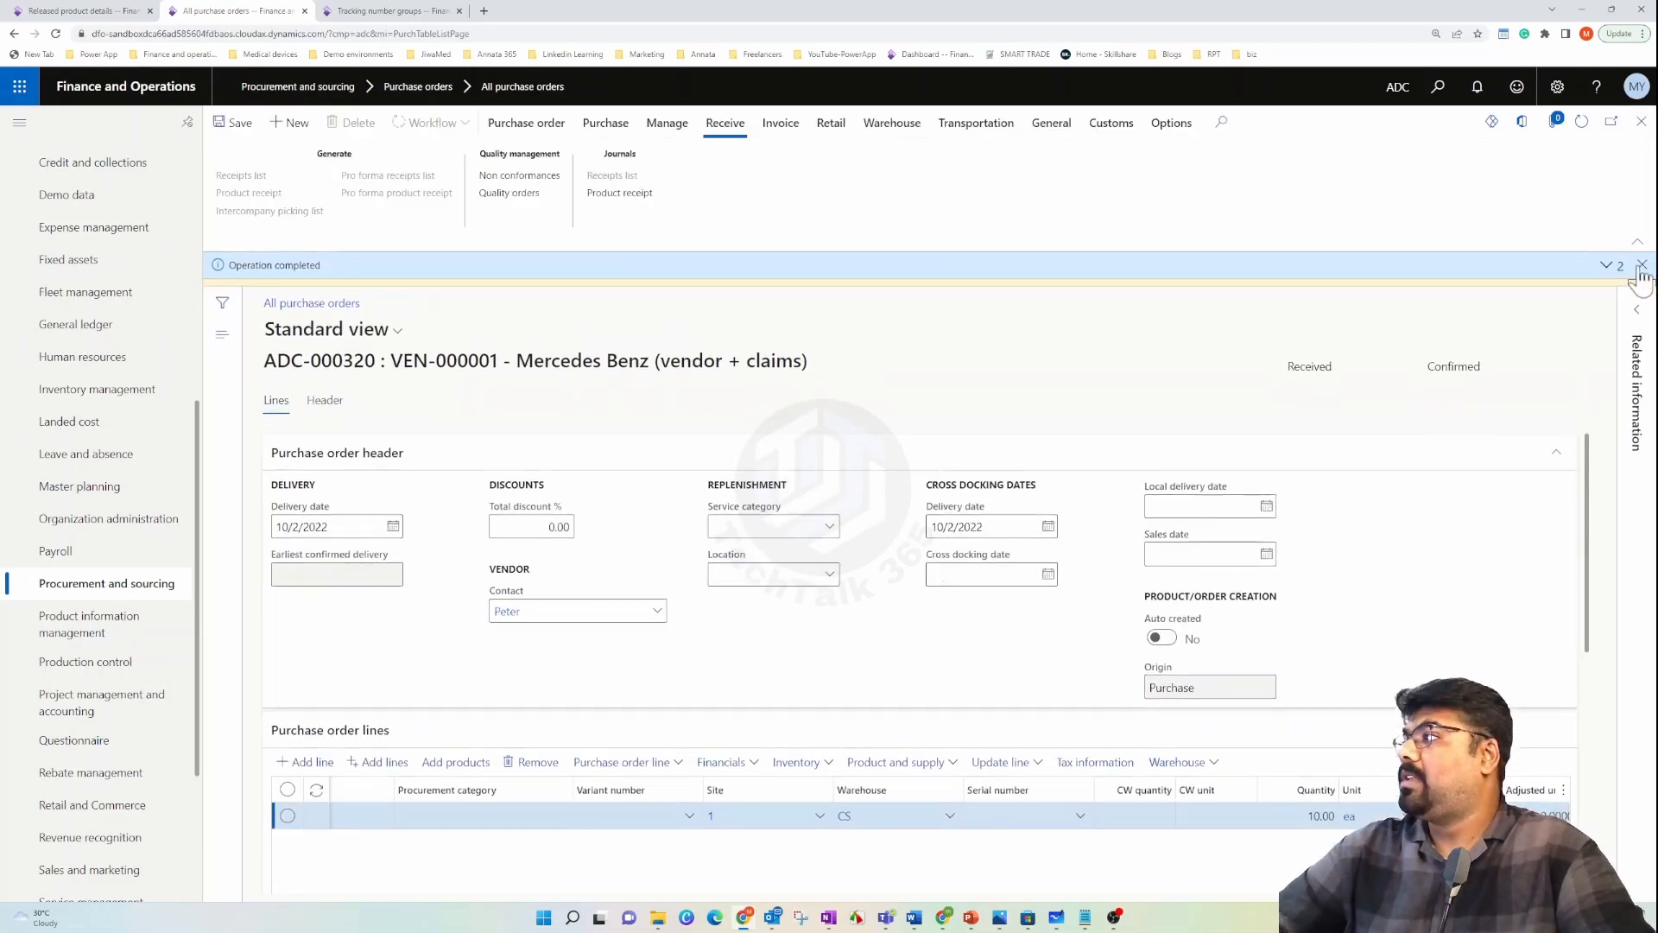
{"action": "left_click", "coordinate": [1641, 265]}
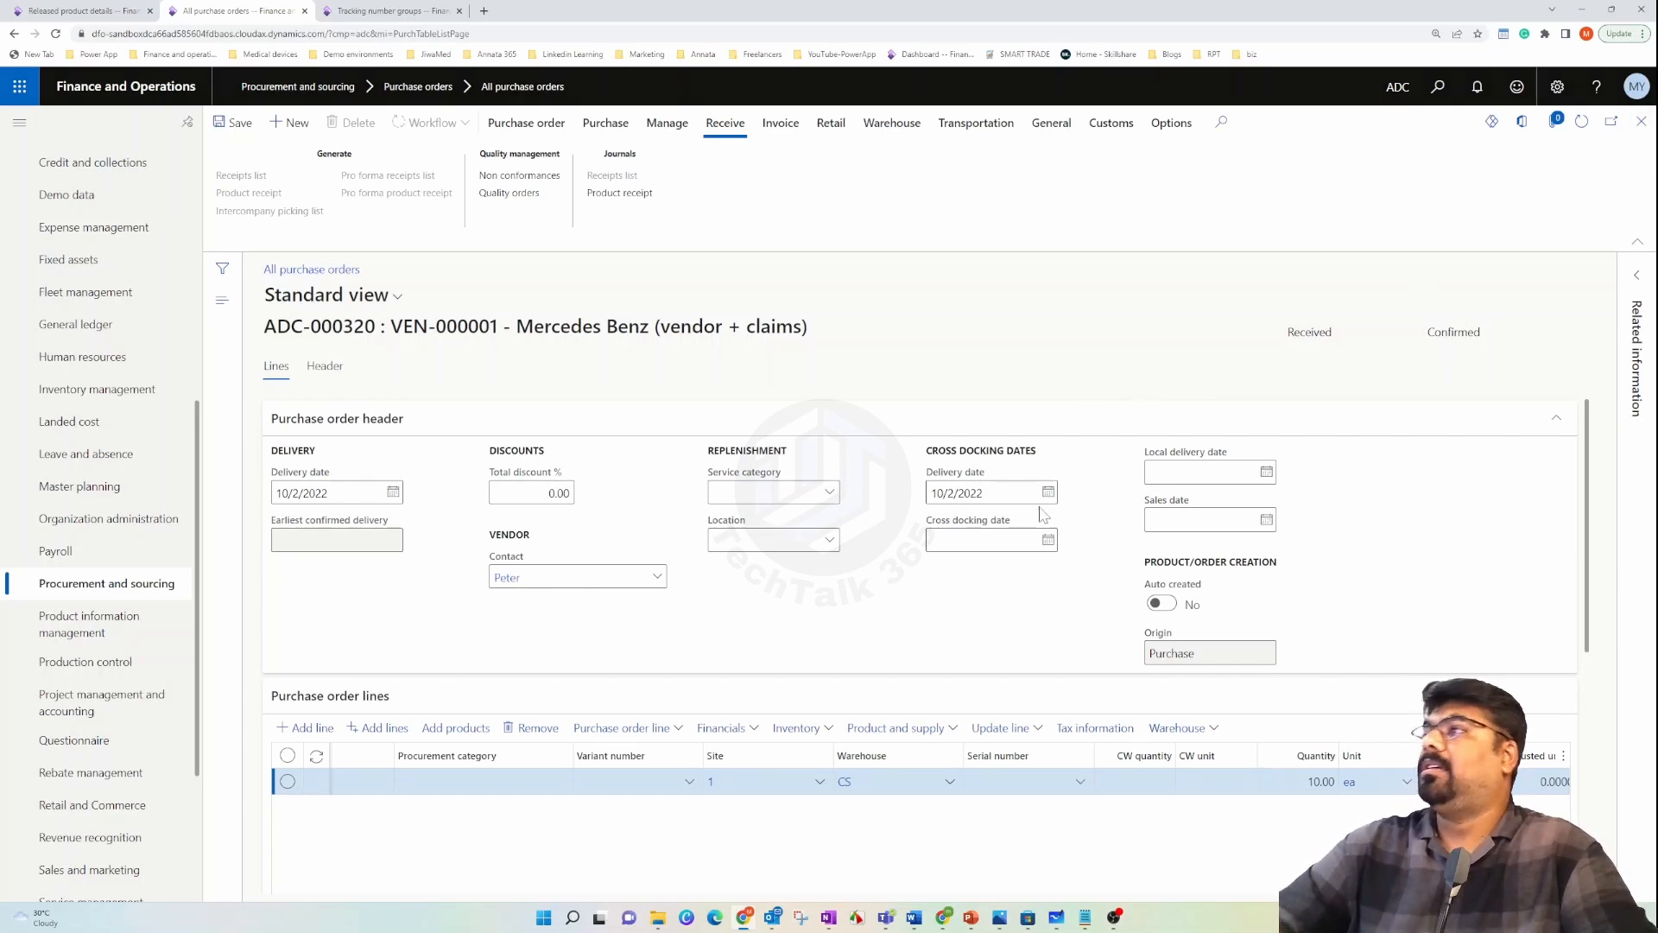
- Open released product P-000104 and examine the Blank receipt allowed setting in its tracking dimension group V1-Serial
{"action": "left_click", "coordinate": [73, 10]}
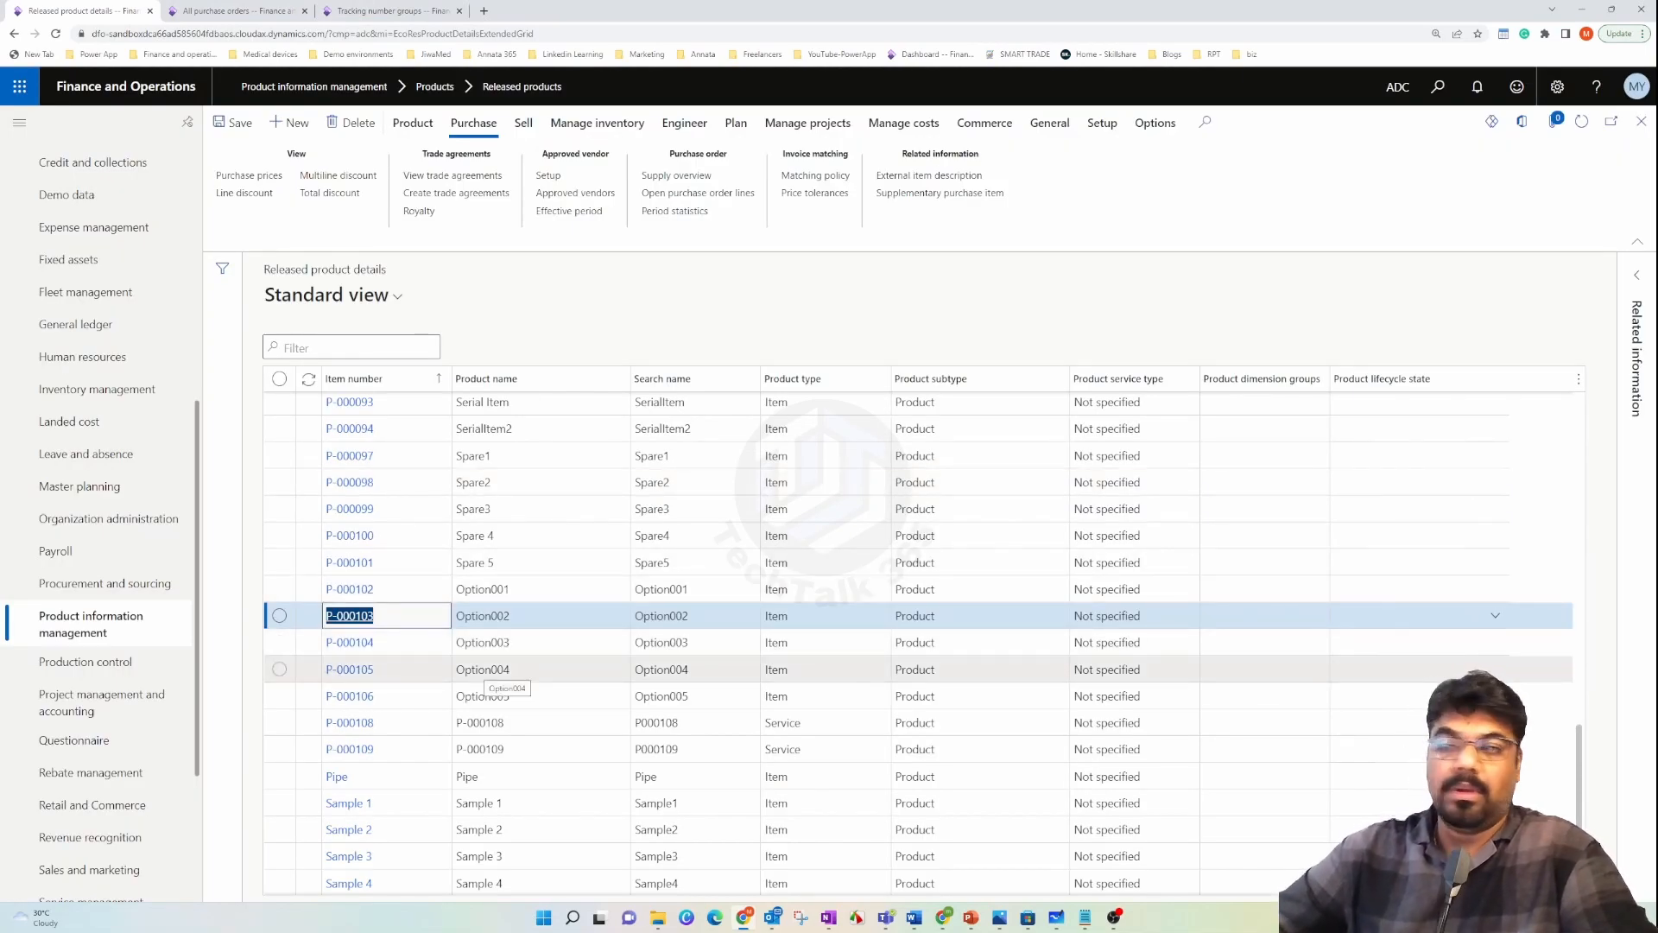
{"action": "double_click", "coordinate": [389, 646]}
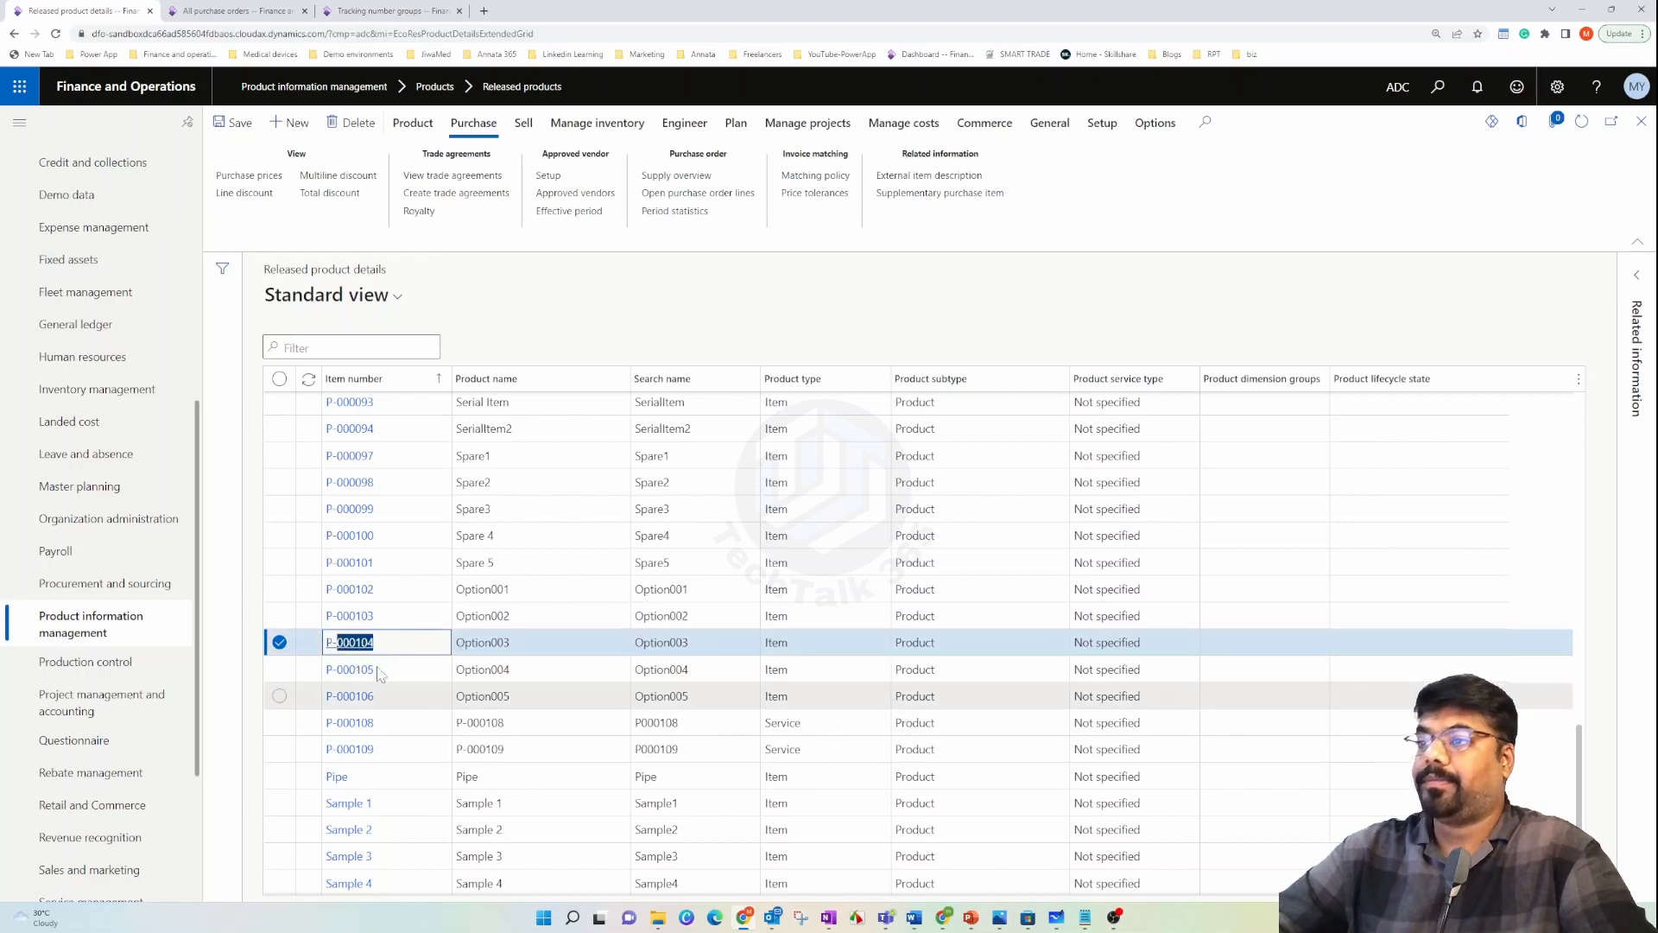
{"action": "left_click", "coordinate": [337, 648]}
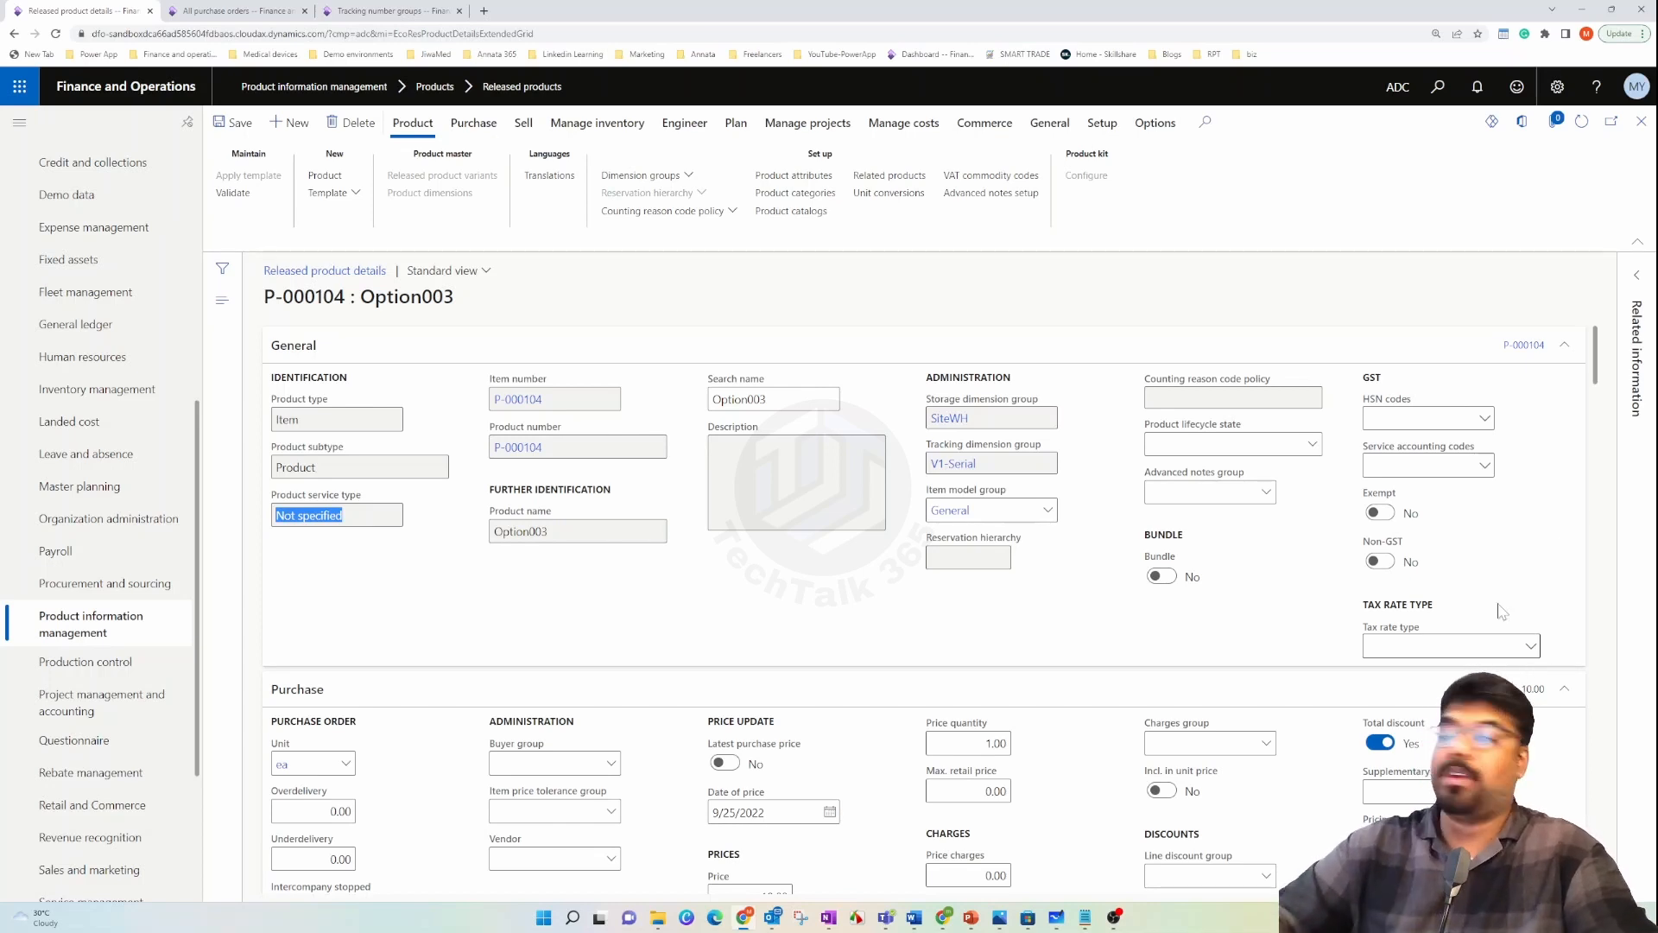
{"action": "left_click", "coordinate": [943, 466]}
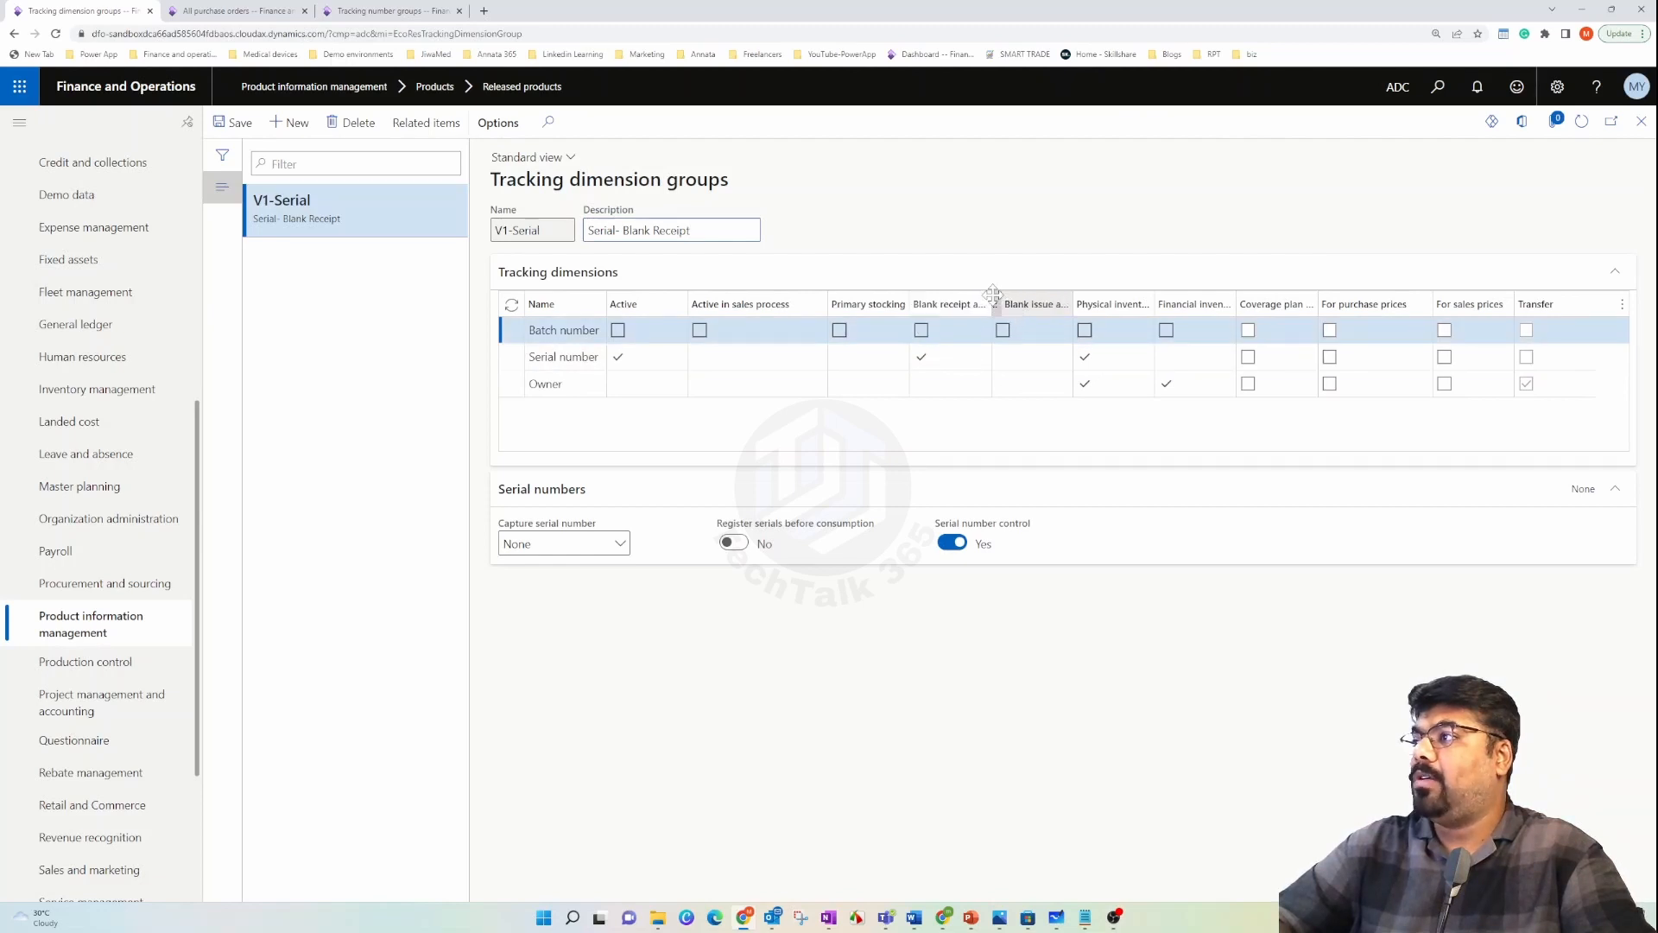
{"action": "left_click_drag", "start_coordinate": [994, 298], "coordinate": [1043, 294]}
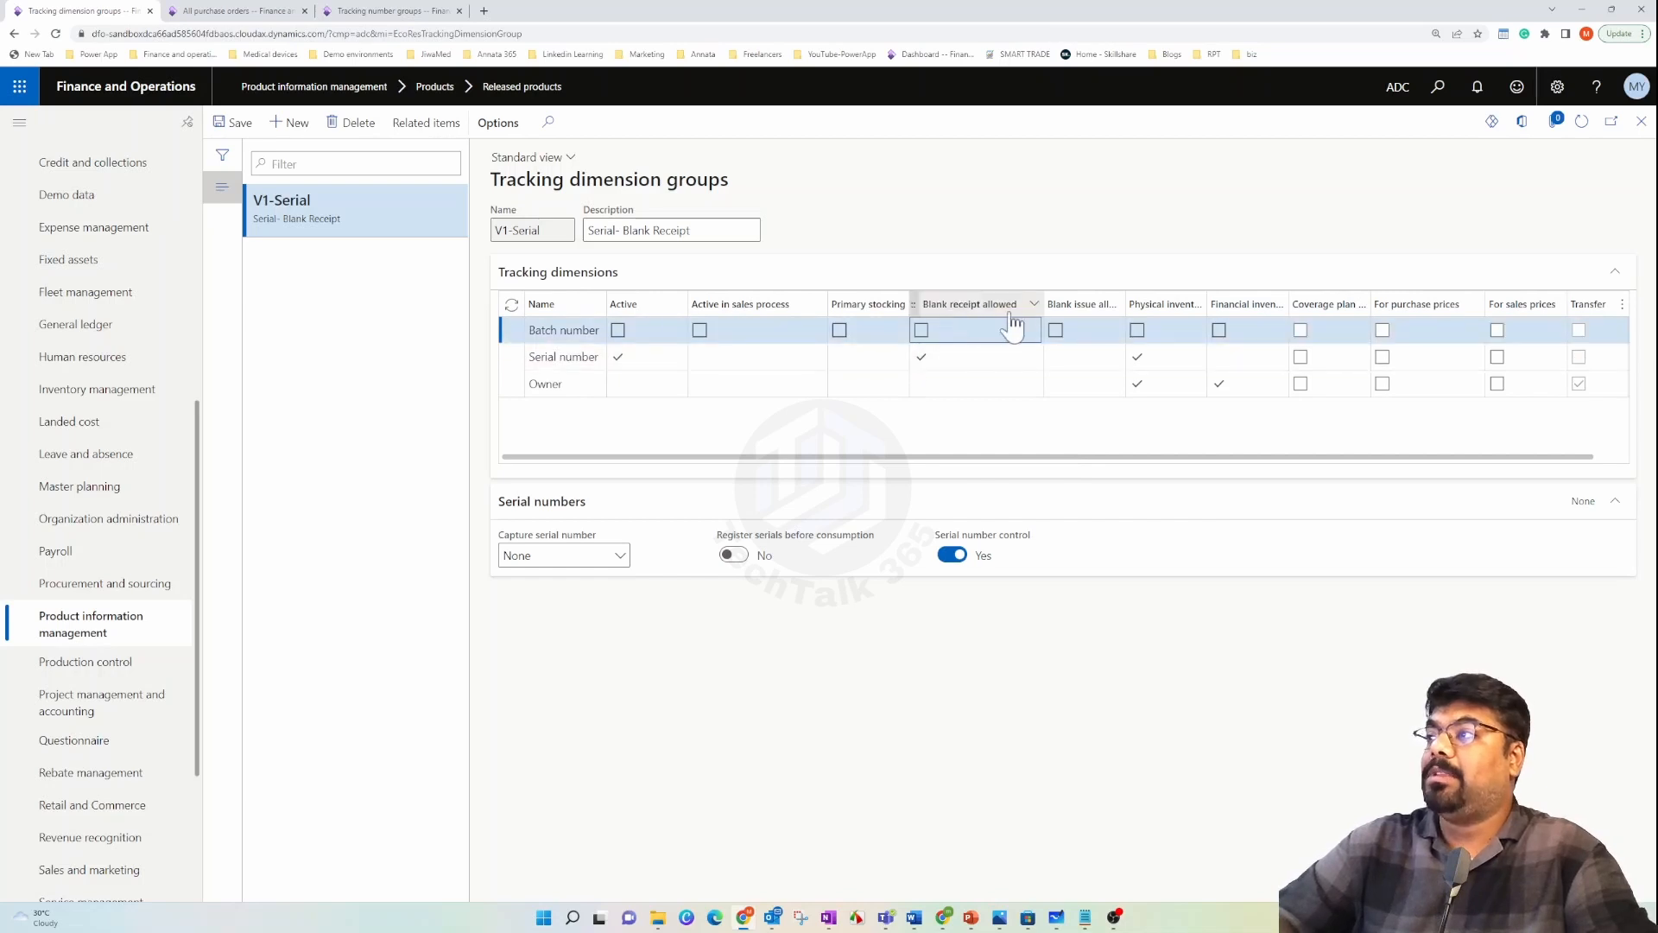
{"action": "key", "text": "alt+Left"}
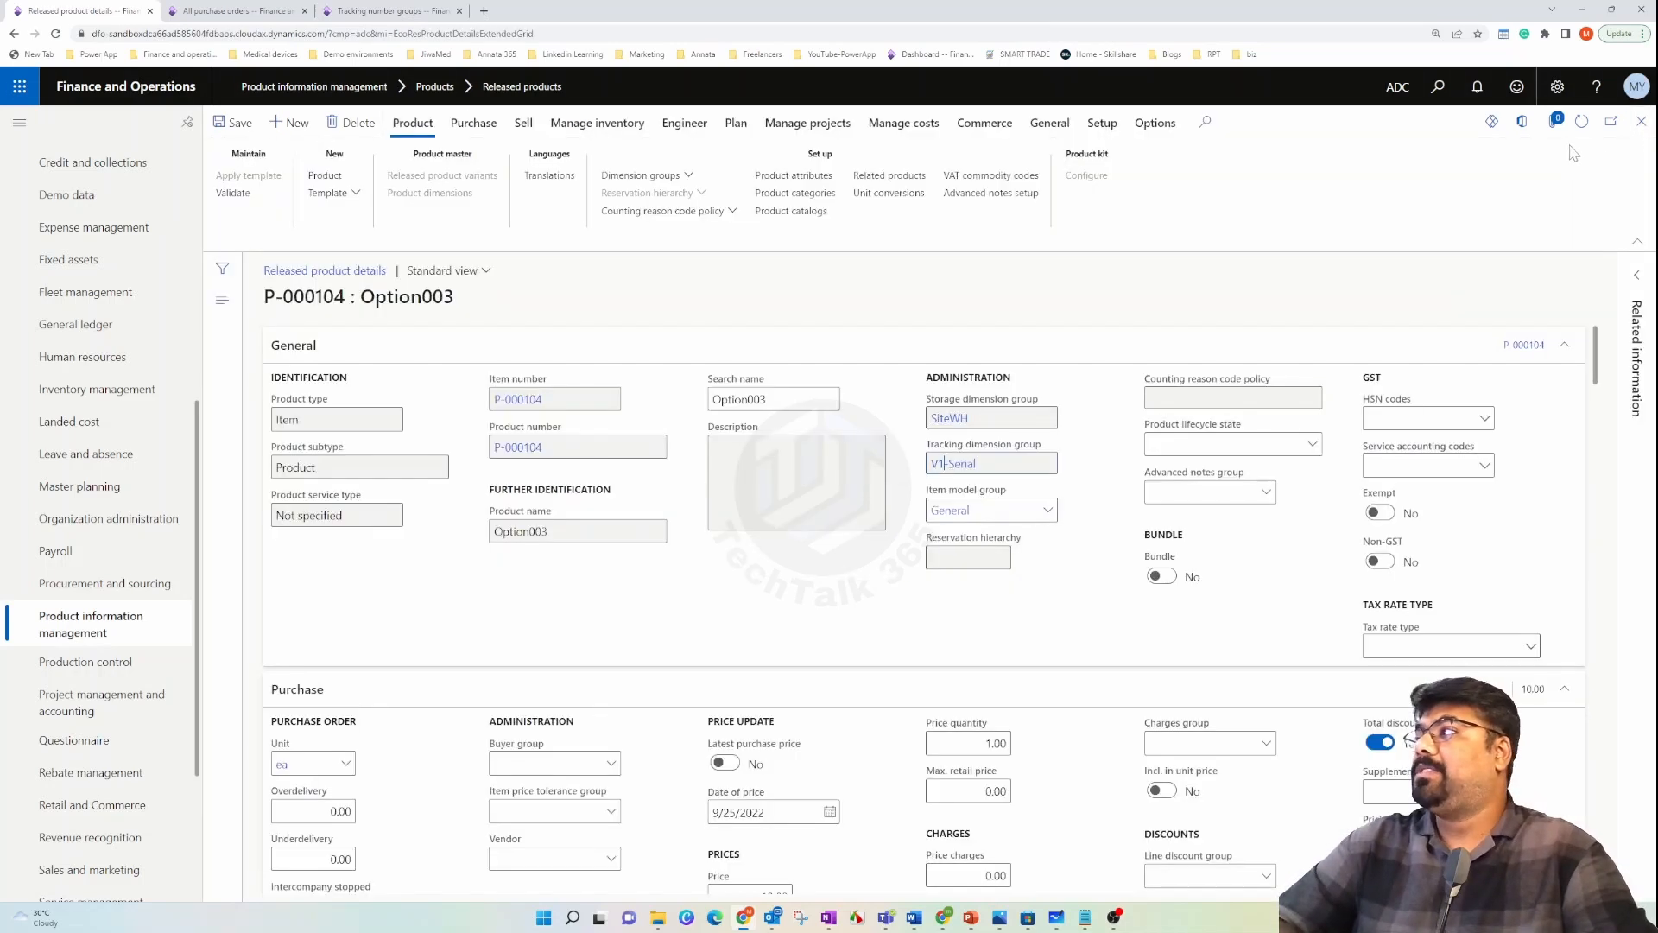
- Copy the item number P-000104 and go back to the list of all purchase orders
{"action": "left_click_drag", "start_coordinate": [544, 399], "coordinate": [480, 401]}
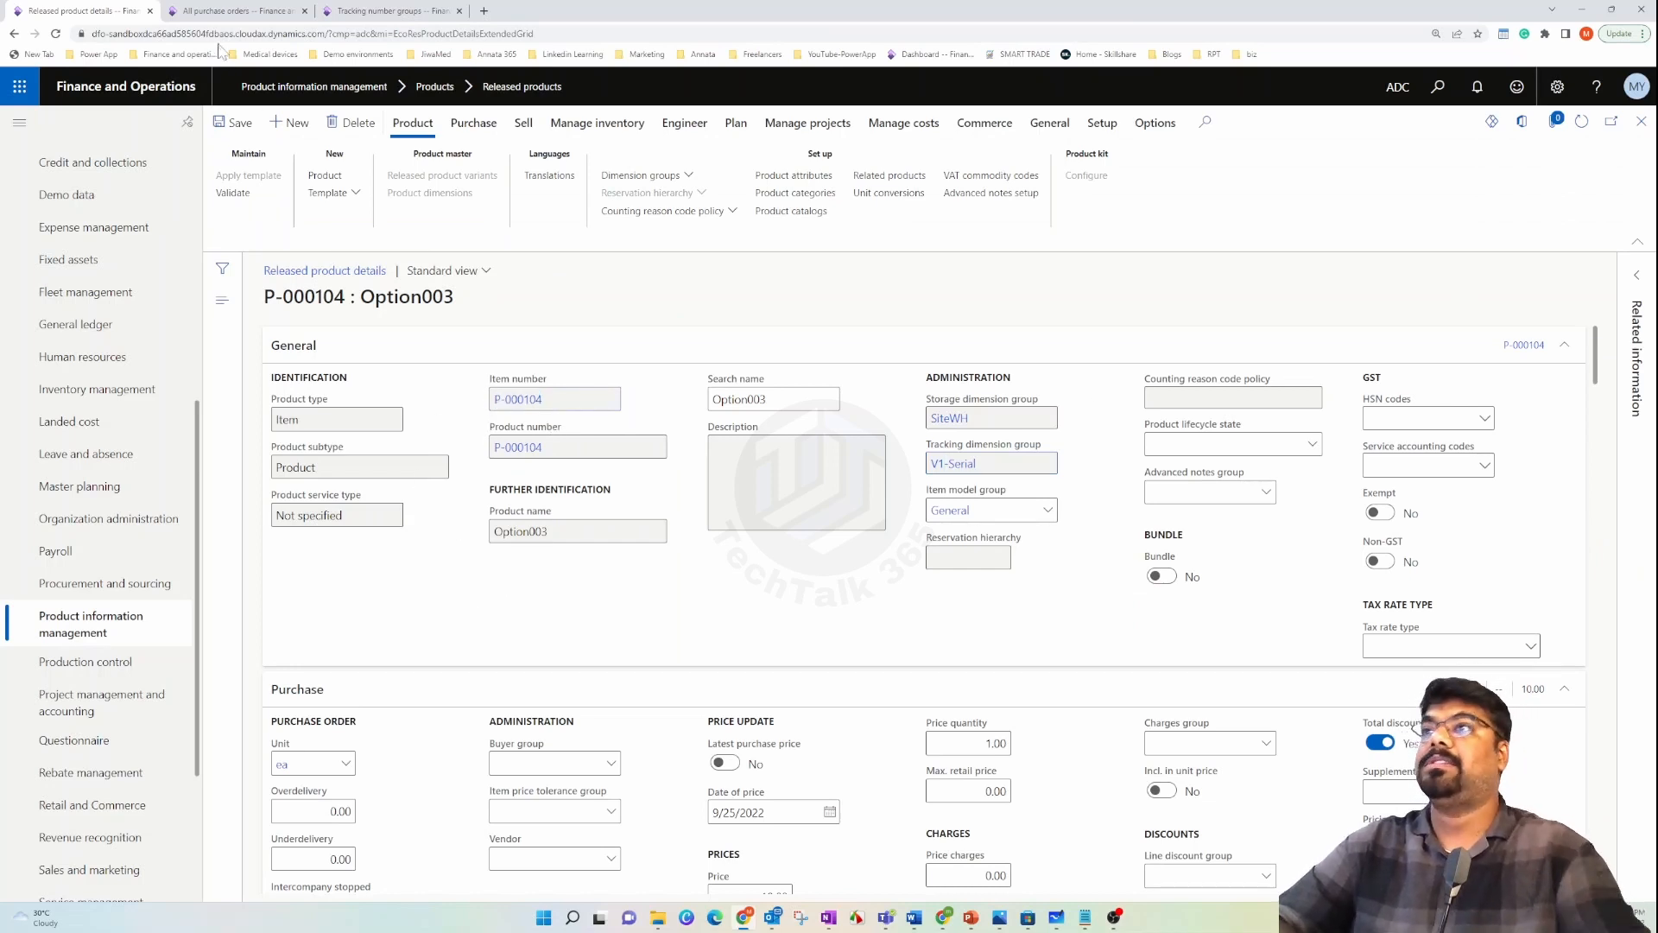
{"action": "left_click", "coordinate": [211, 12]}
{"action": "key", "text": "alt+Left"}
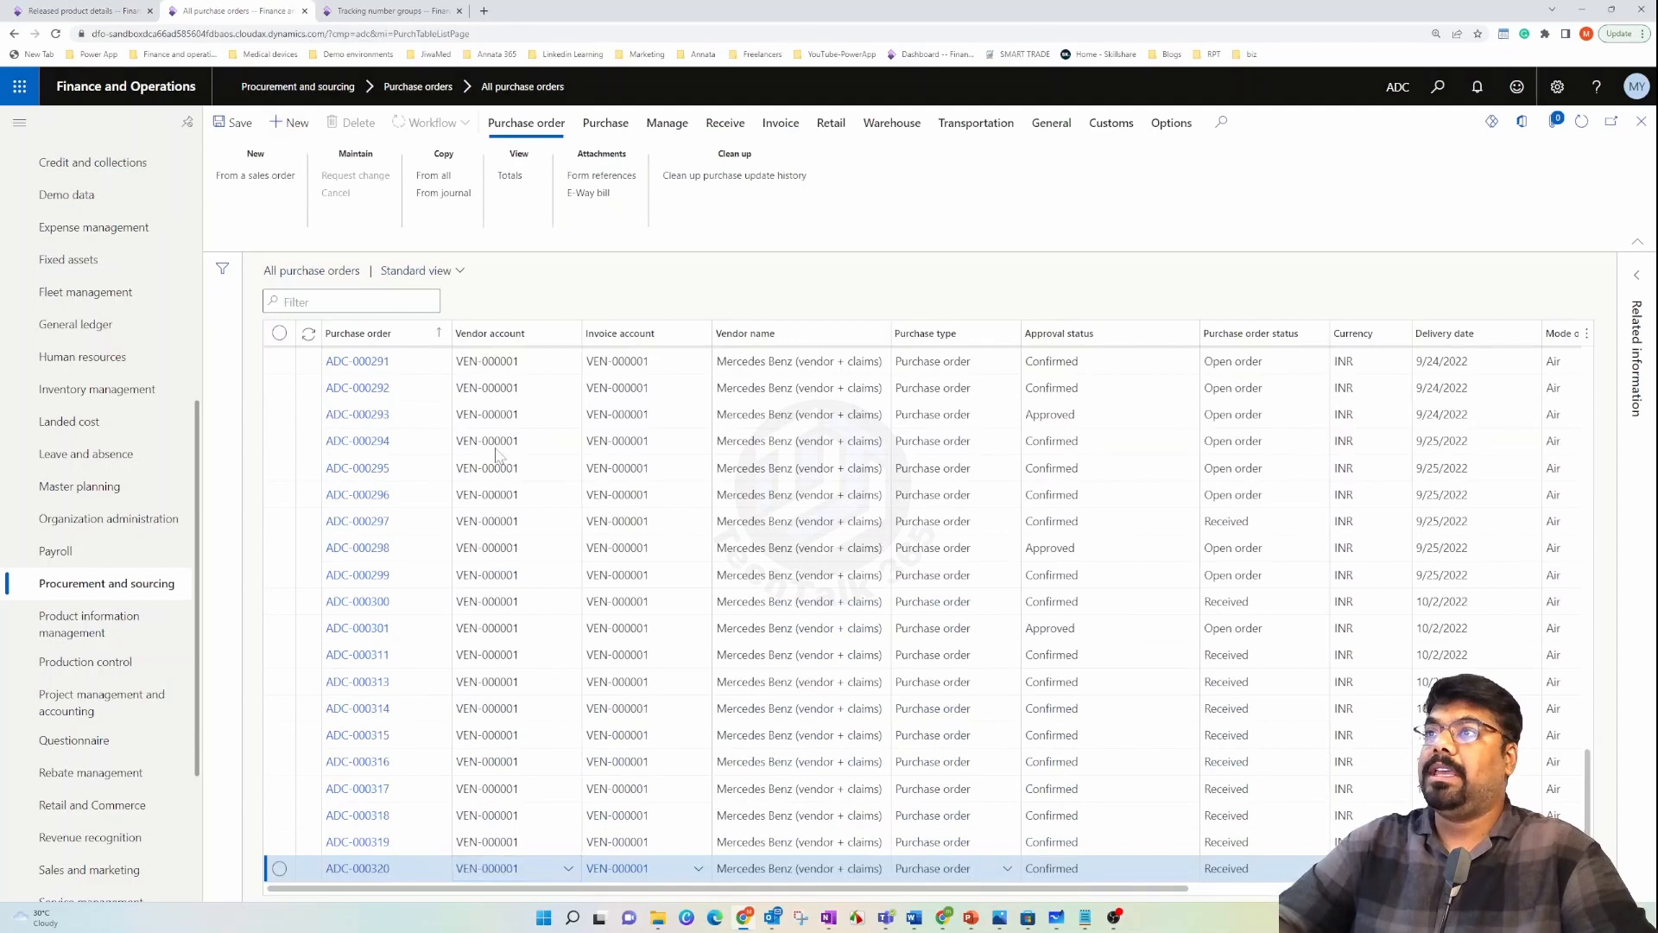
- Create a purchase order for vendor Mercedes Benz (vendor + claims) with warehouse CS
{"action": "key", "text": "alt+n"}
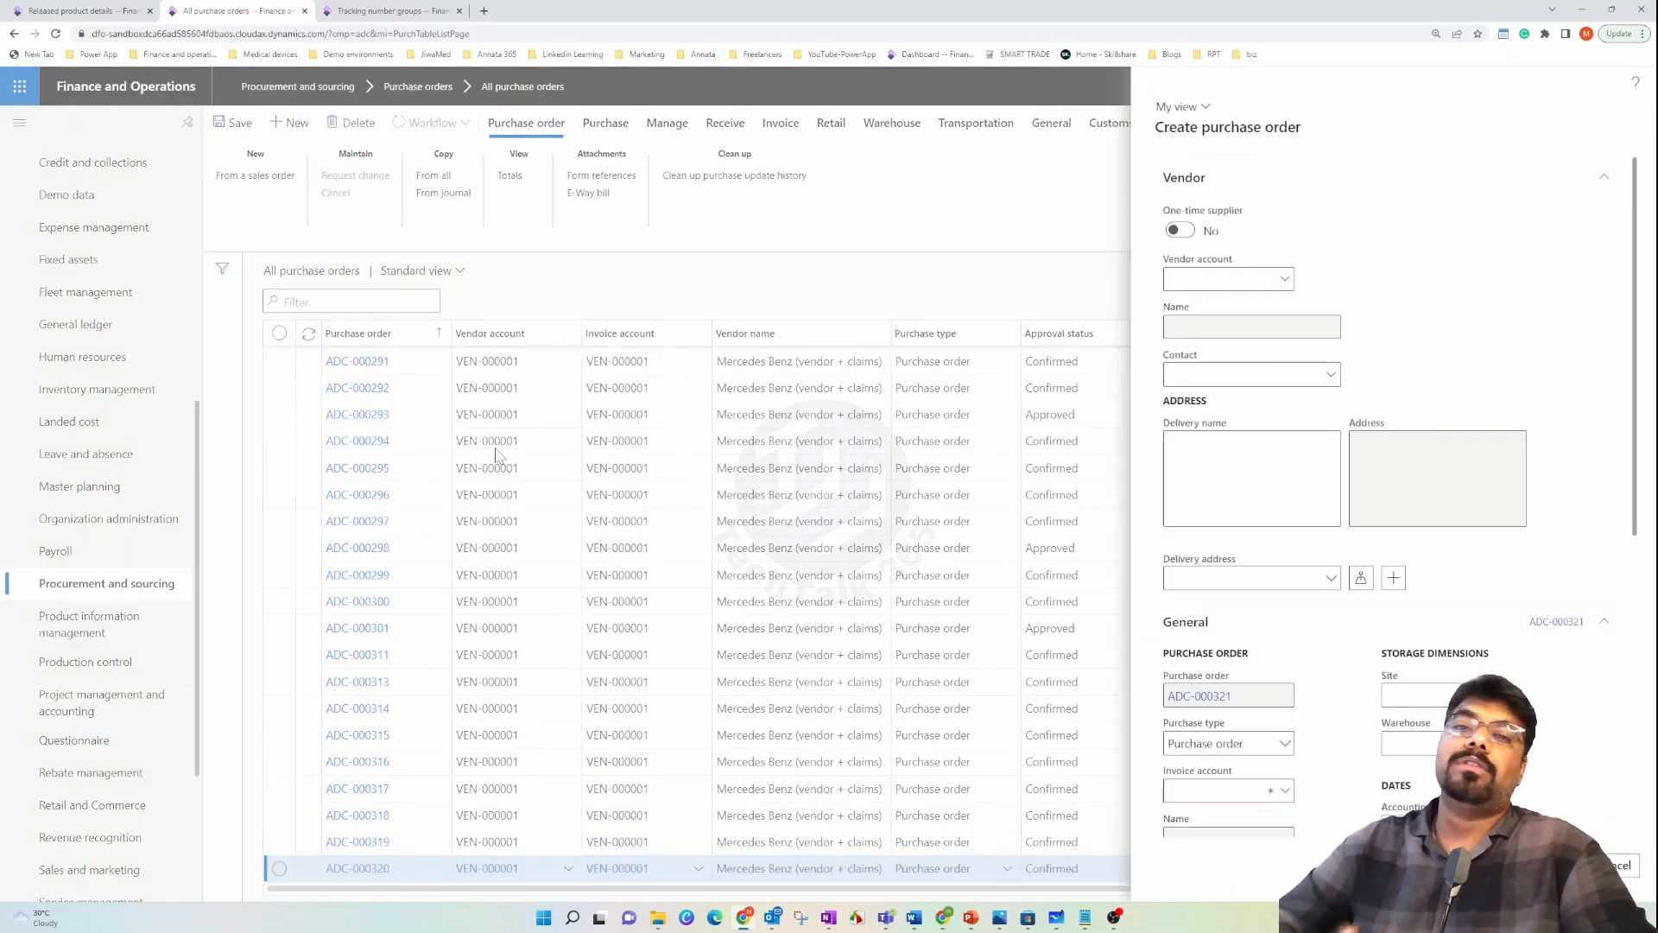
{"action": "left_click", "coordinate": [1286, 282]}
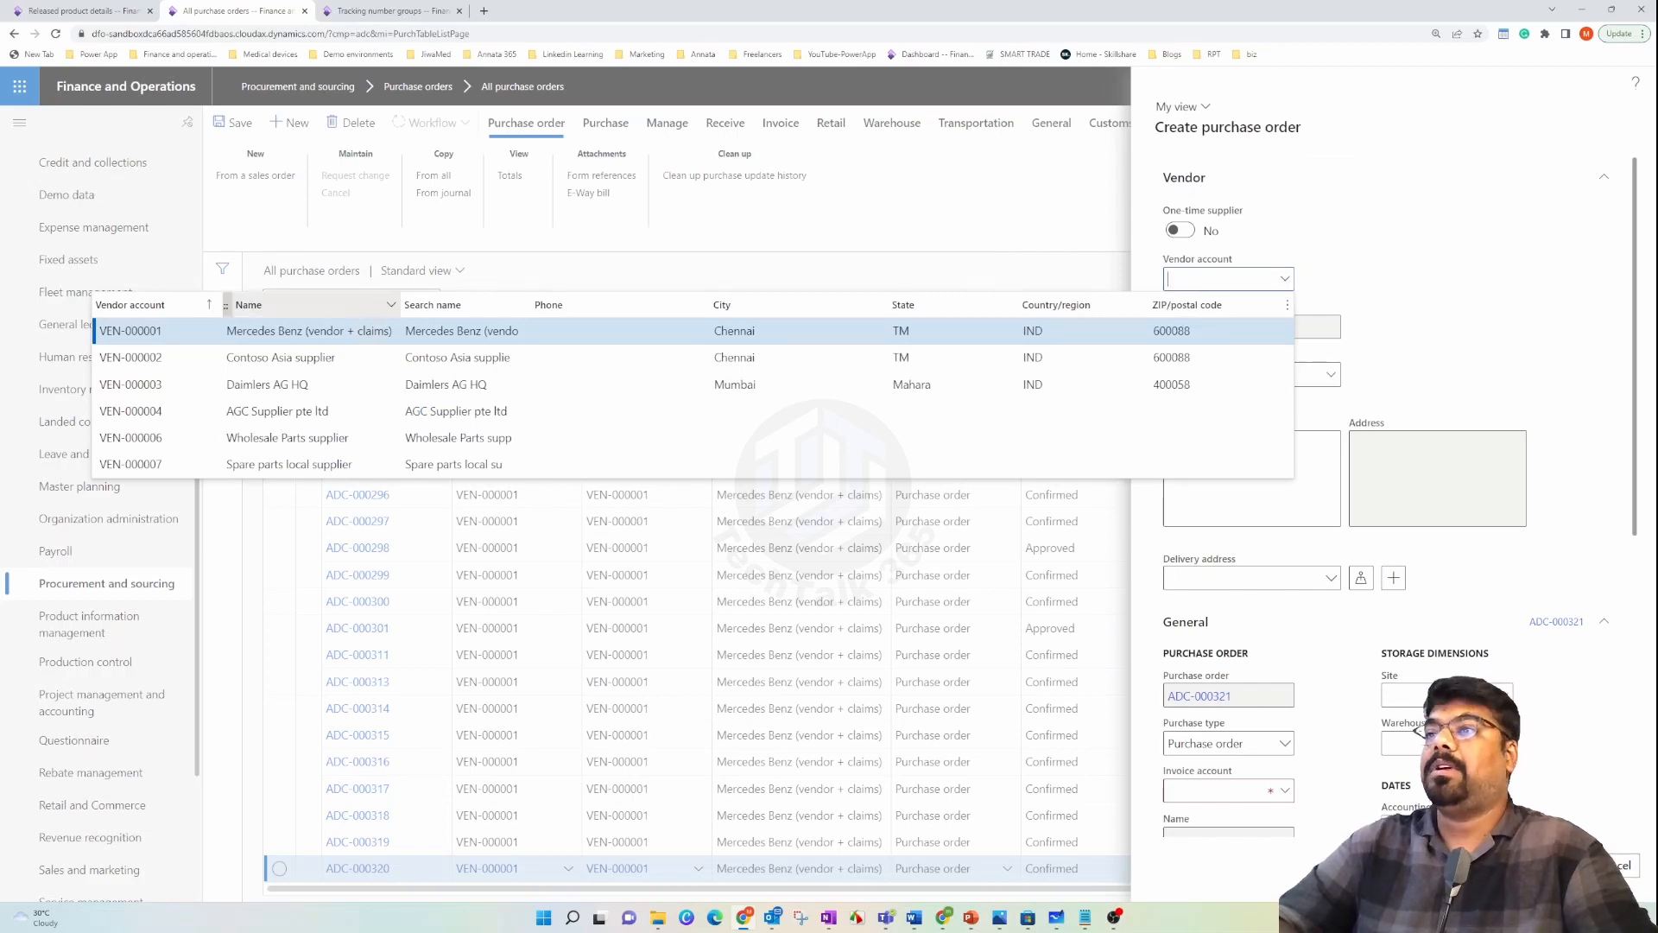
{"action": "key", "text": "Return"}
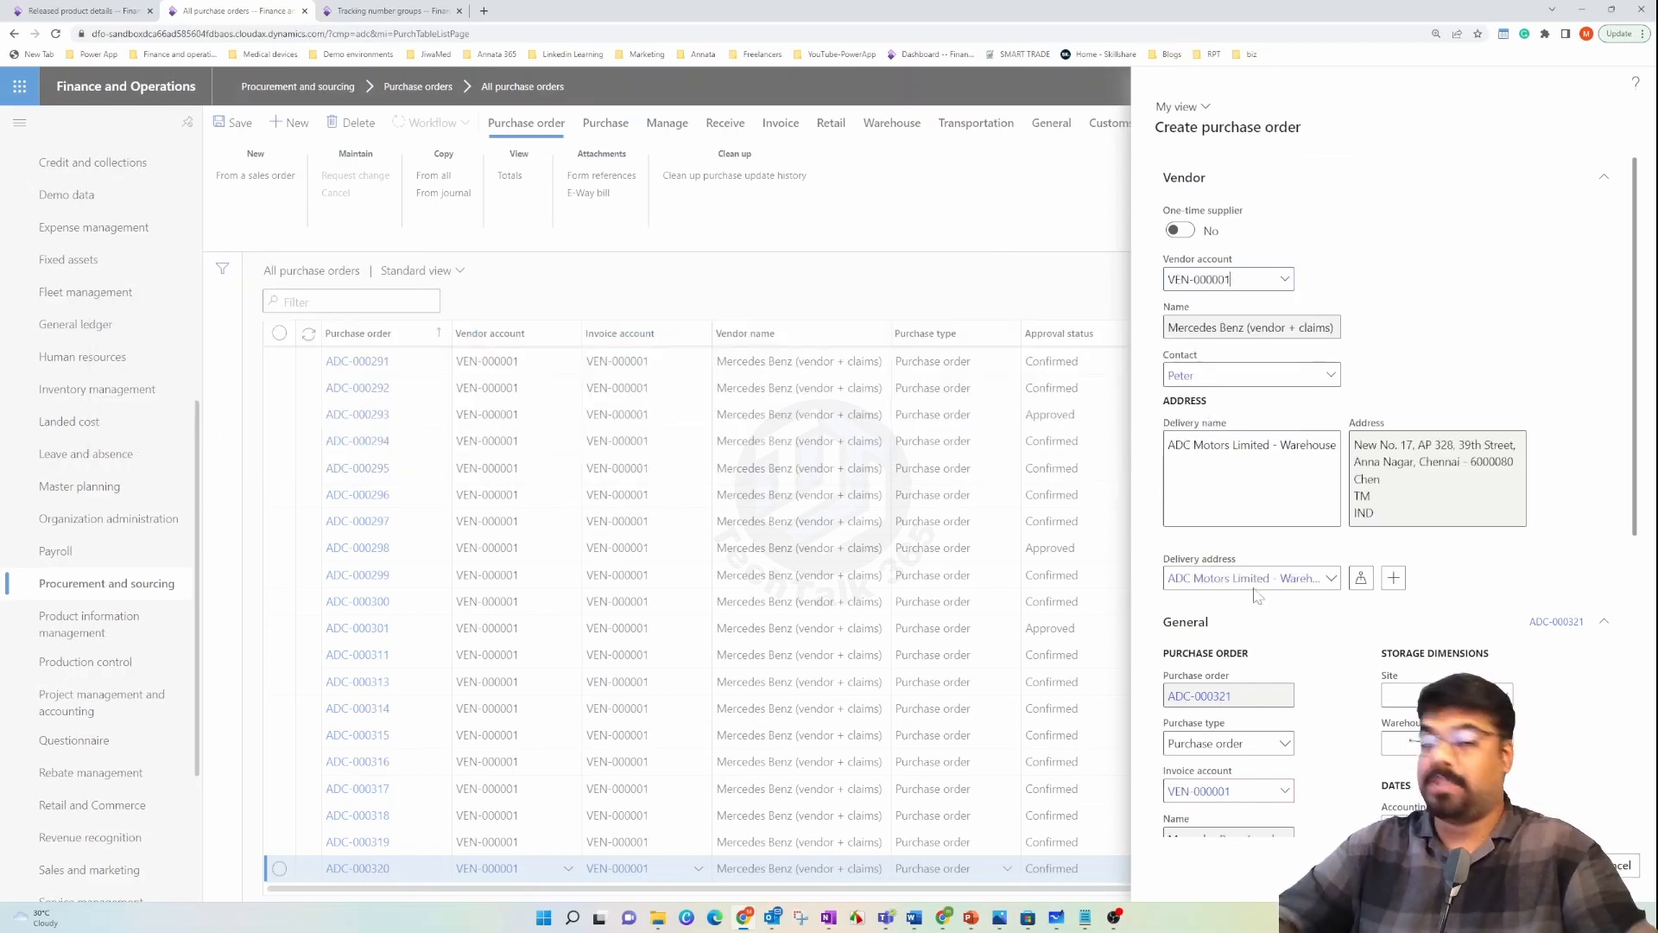
{"action": "scroll", "coordinate": [1333, 619], "scroll_direction": "down", "scroll_amount": 3}
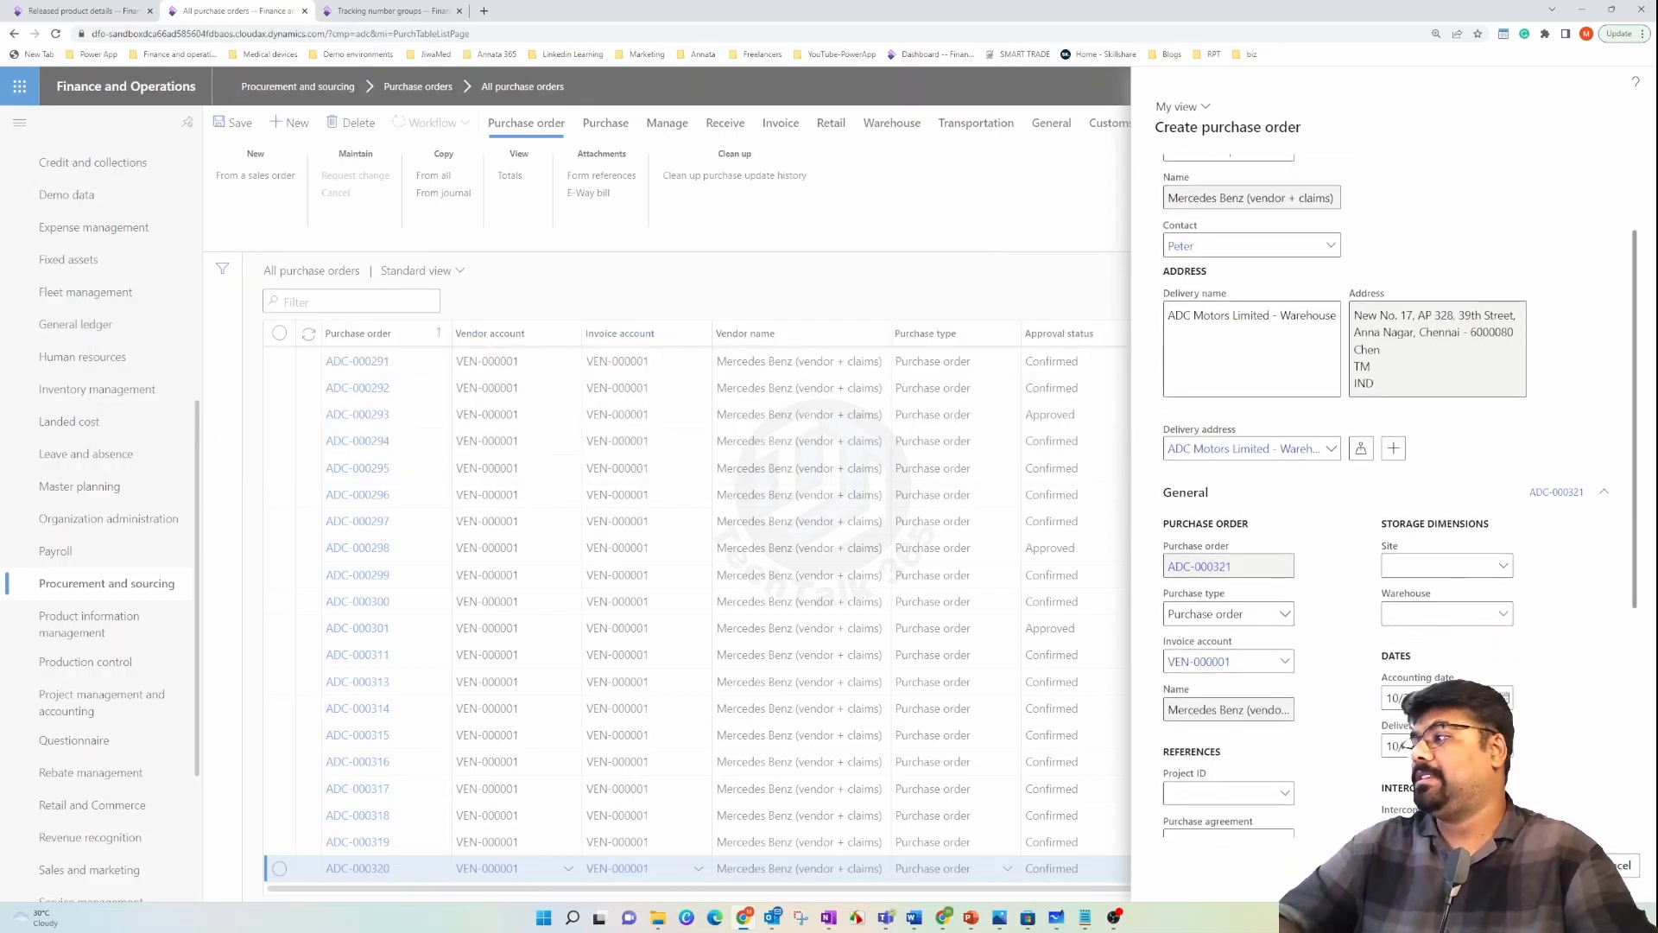
{"action": "left_click", "coordinate": [1505, 615]}
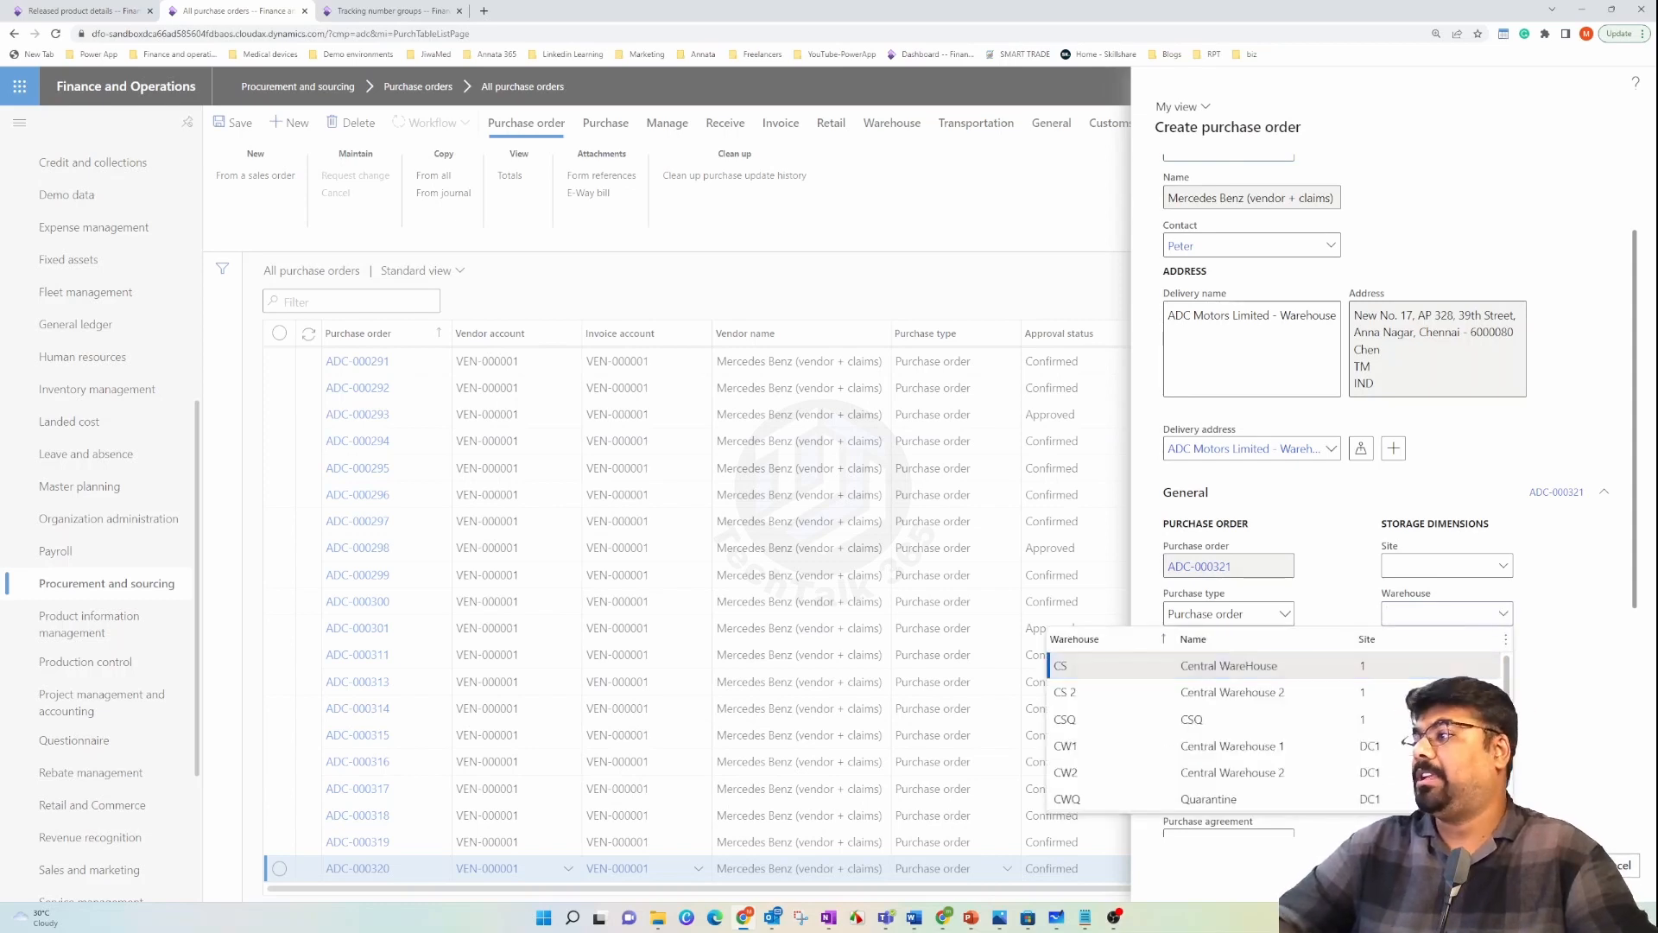
{"action": "key", "text": "Return"}
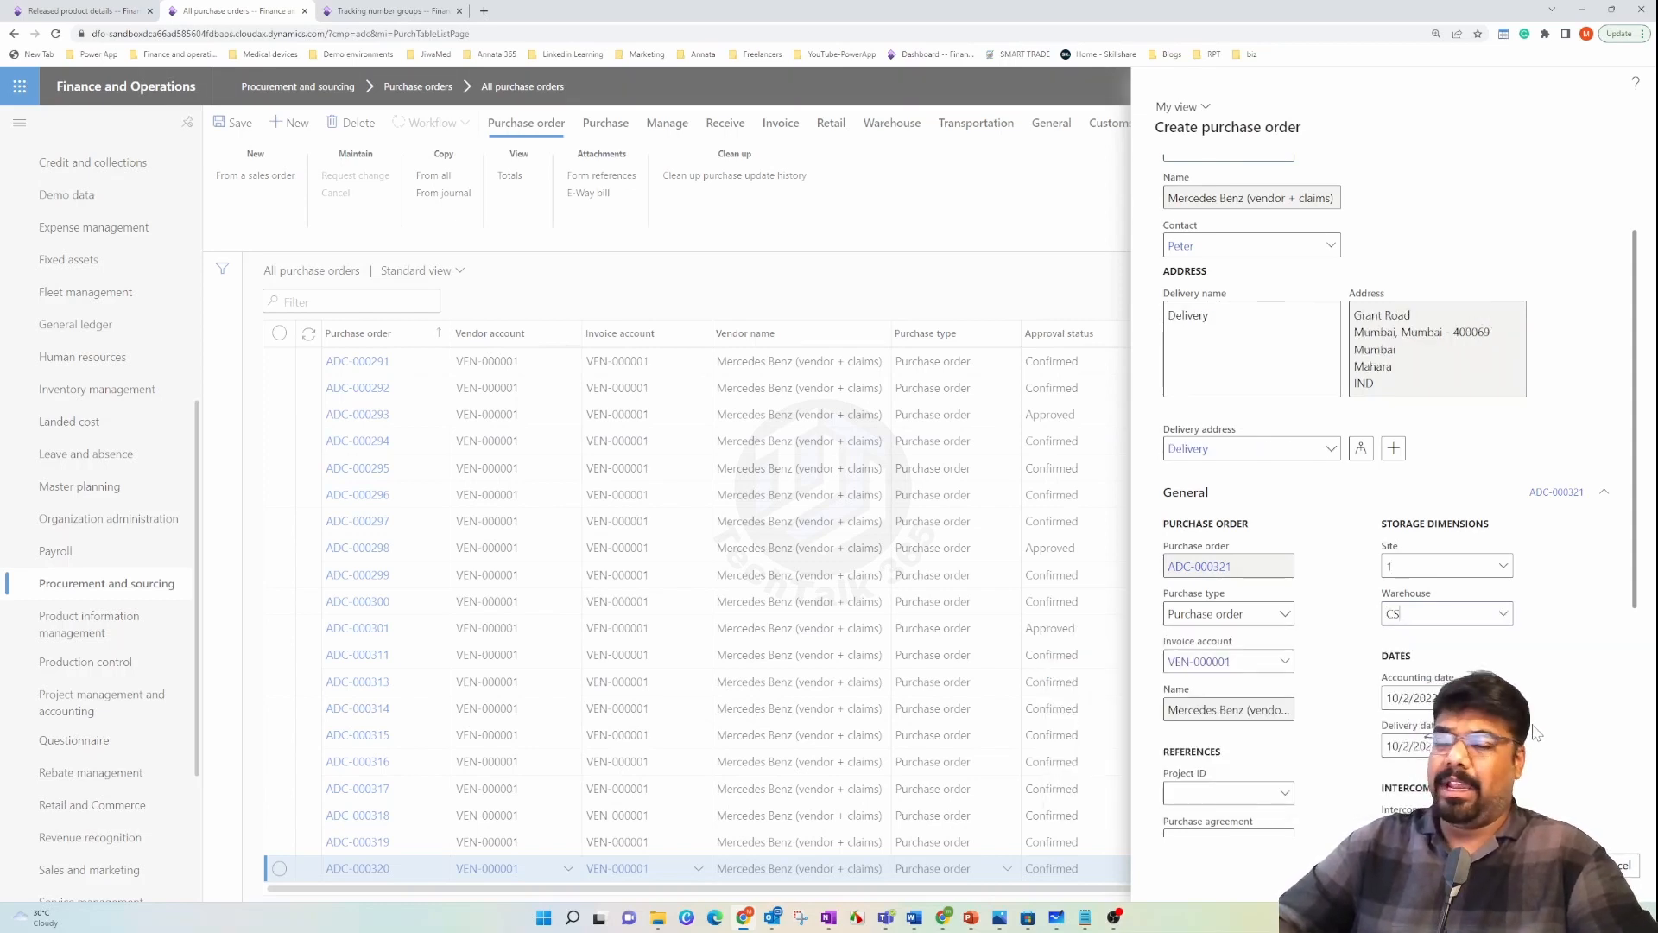
{"action": "left_click", "coordinate": [1573, 735]}
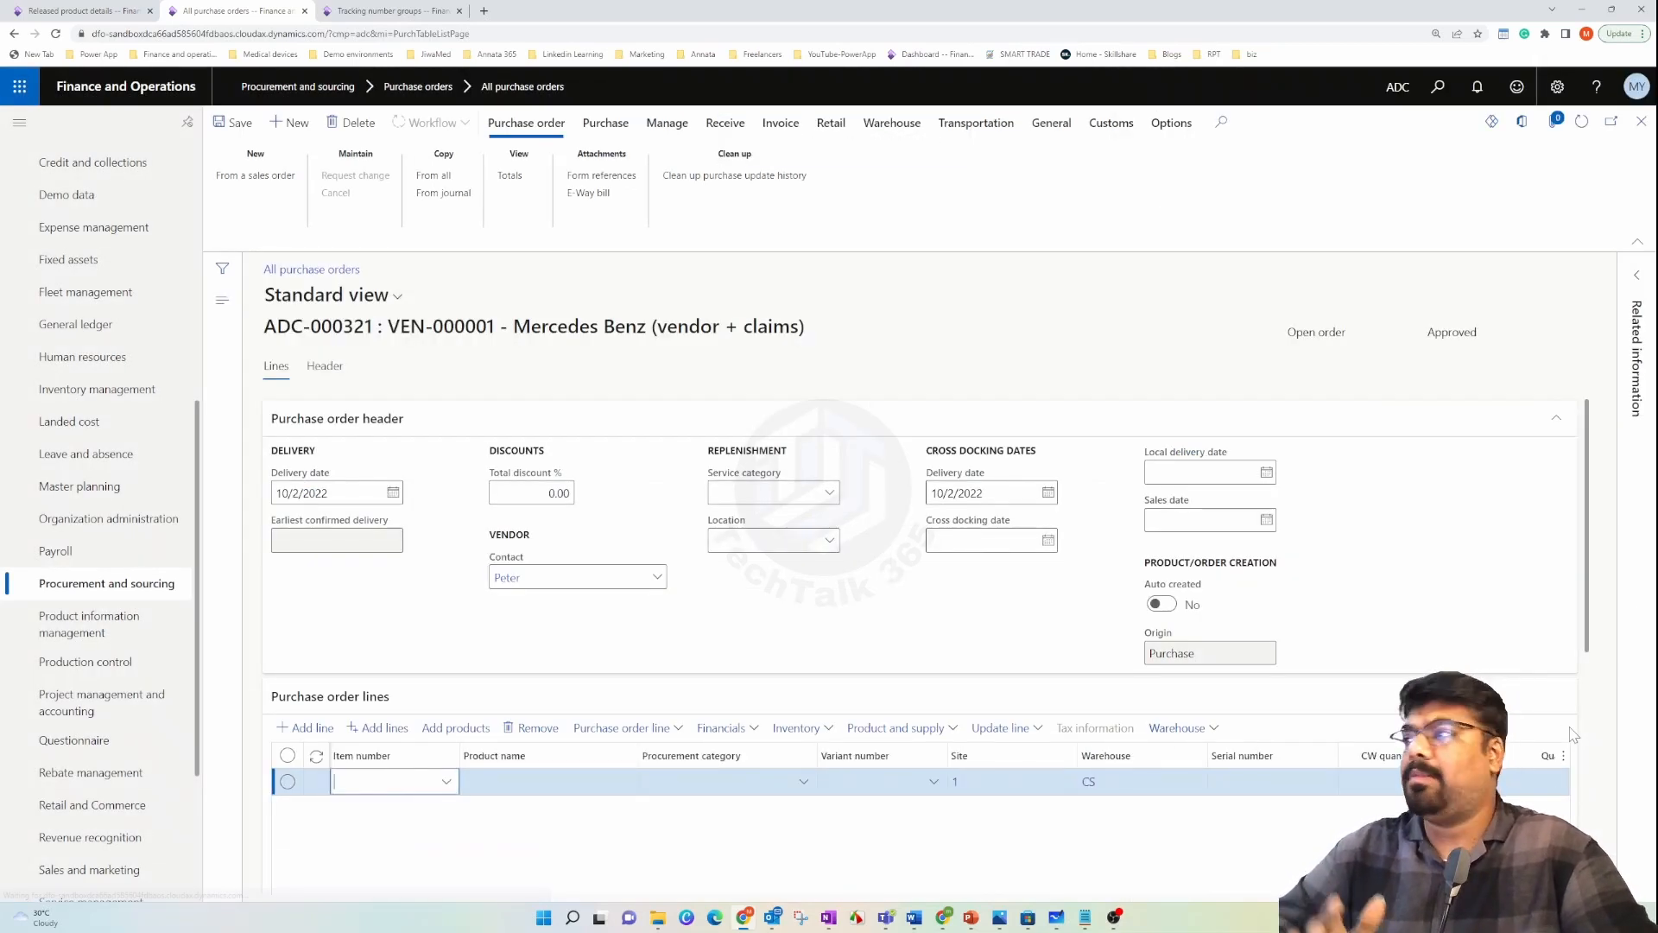
- Enter item P-000104 on the first purchase order line
{"action": "left_click", "coordinate": [374, 782]}
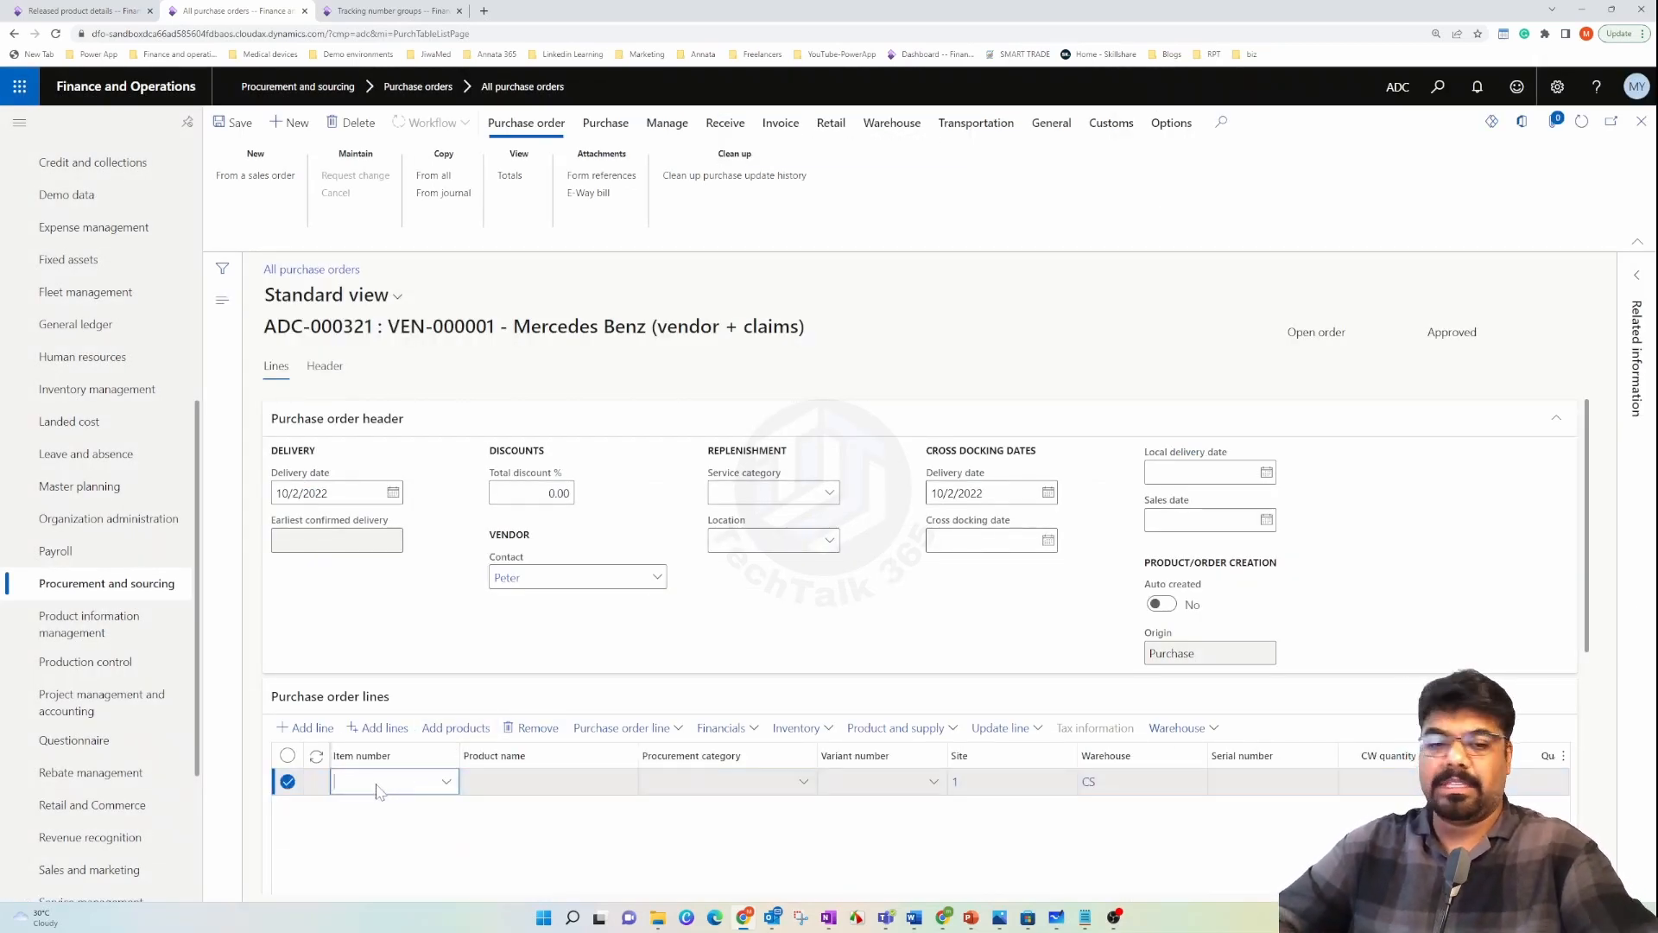
{"action": "type", "text": "P-000104"}
{"action": "left_click", "coordinate": [361, 799]}
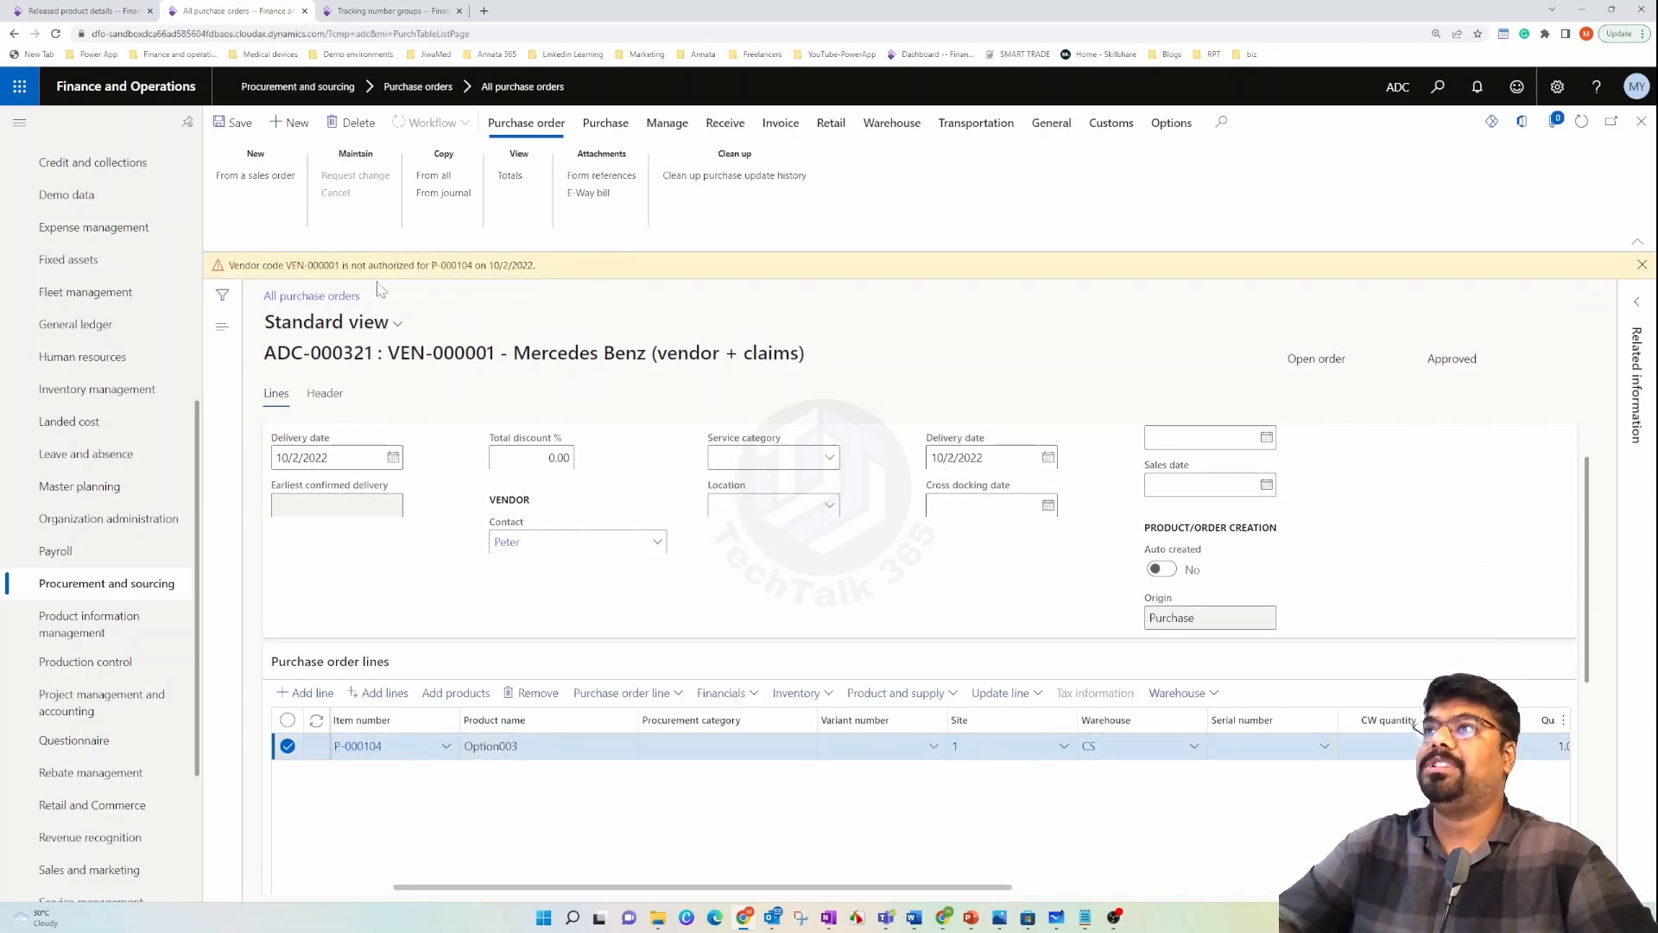
- Set the serial number group of released product P-000104 to SN_Auto in its inventory settings
{"action": "key", "text": "ctrl+shift+Tab"}
{"action": "scroll", "coordinate": [691, 620], "scroll_direction": "down", "scroll_amount": 10}
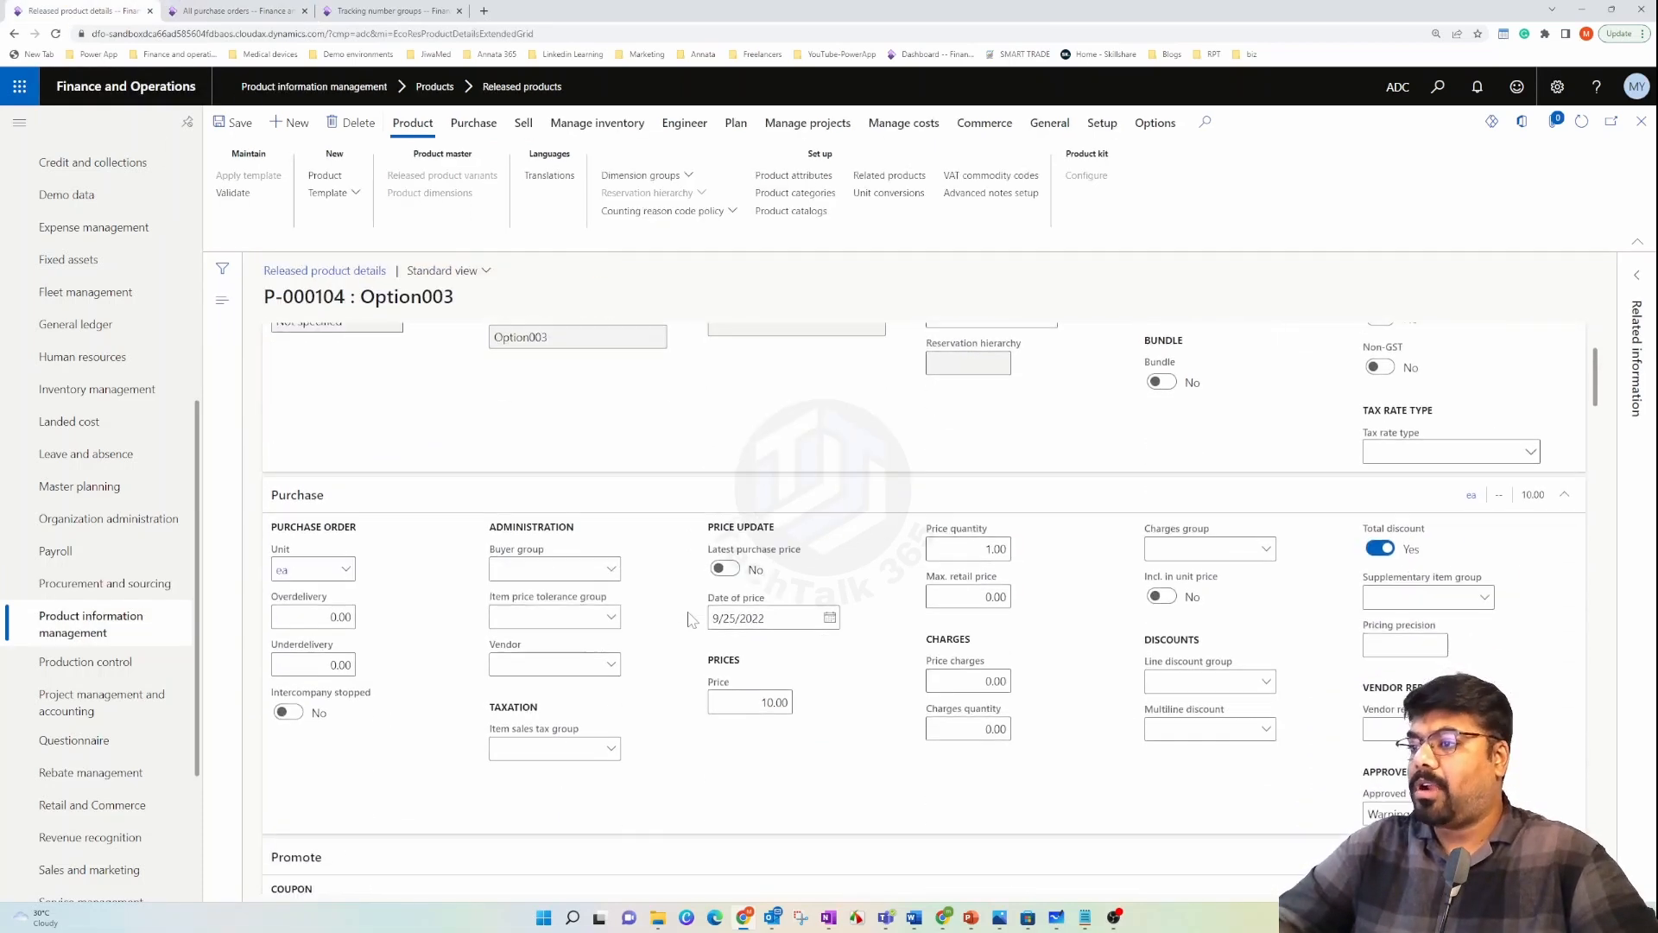
{"action": "scroll", "coordinate": [691, 620], "scroll_direction": "down", "scroll_amount": 10}
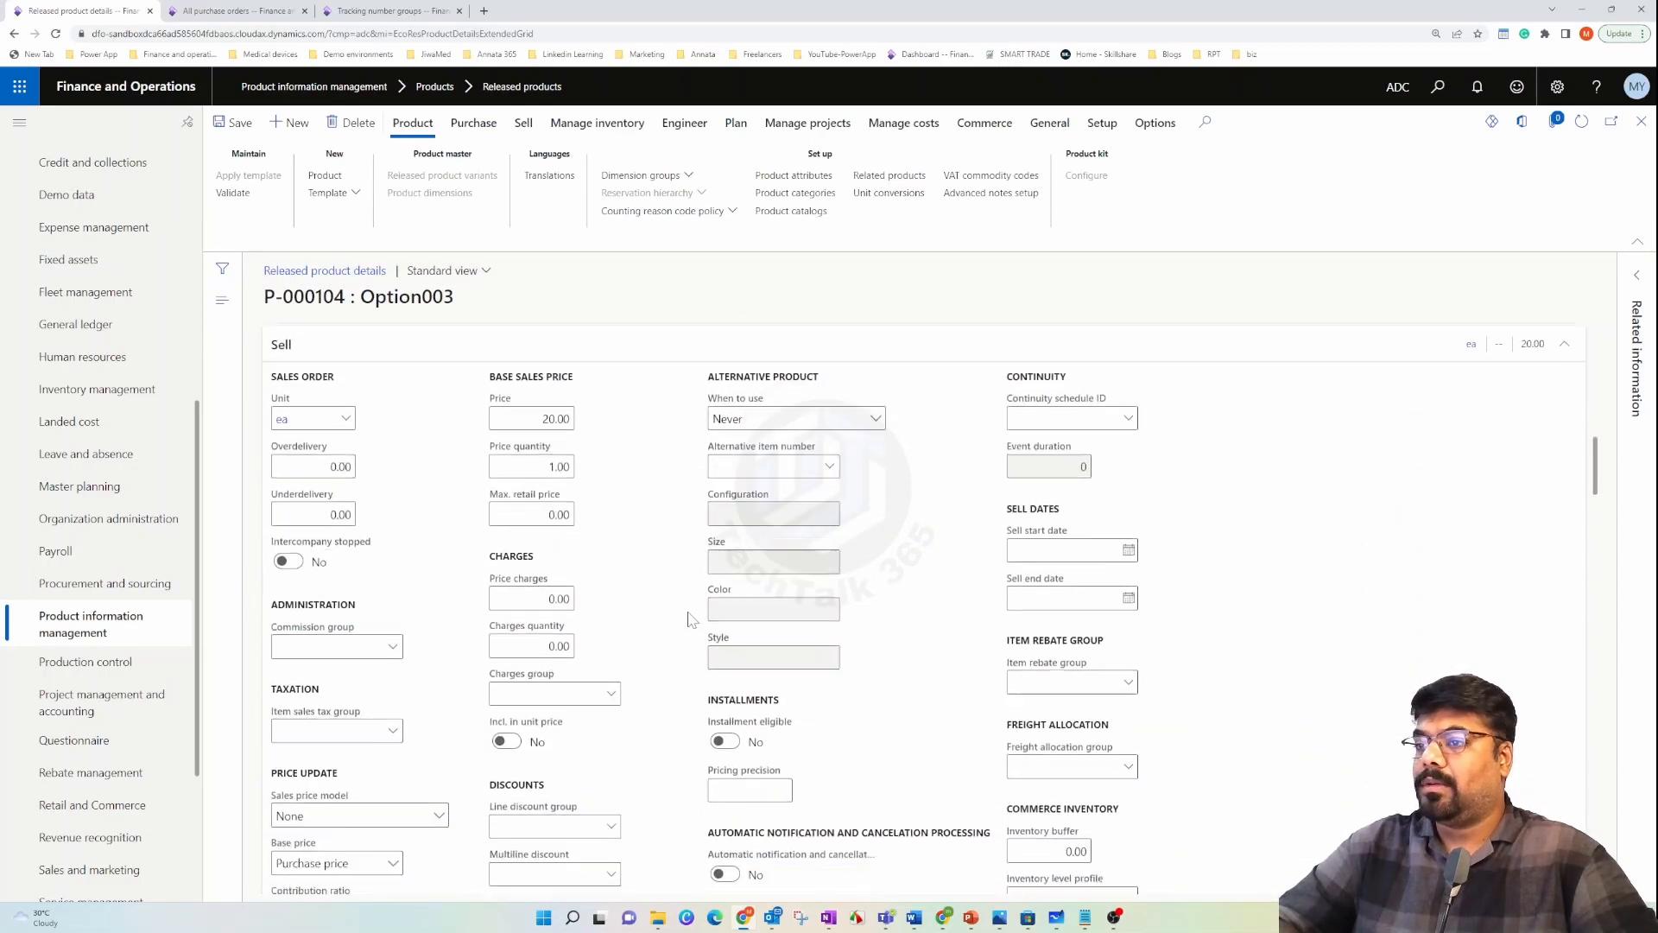
{"action": "scroll", "coordinate": [691, 619], "scroll_direction": "down", "scroll_amount": 10}
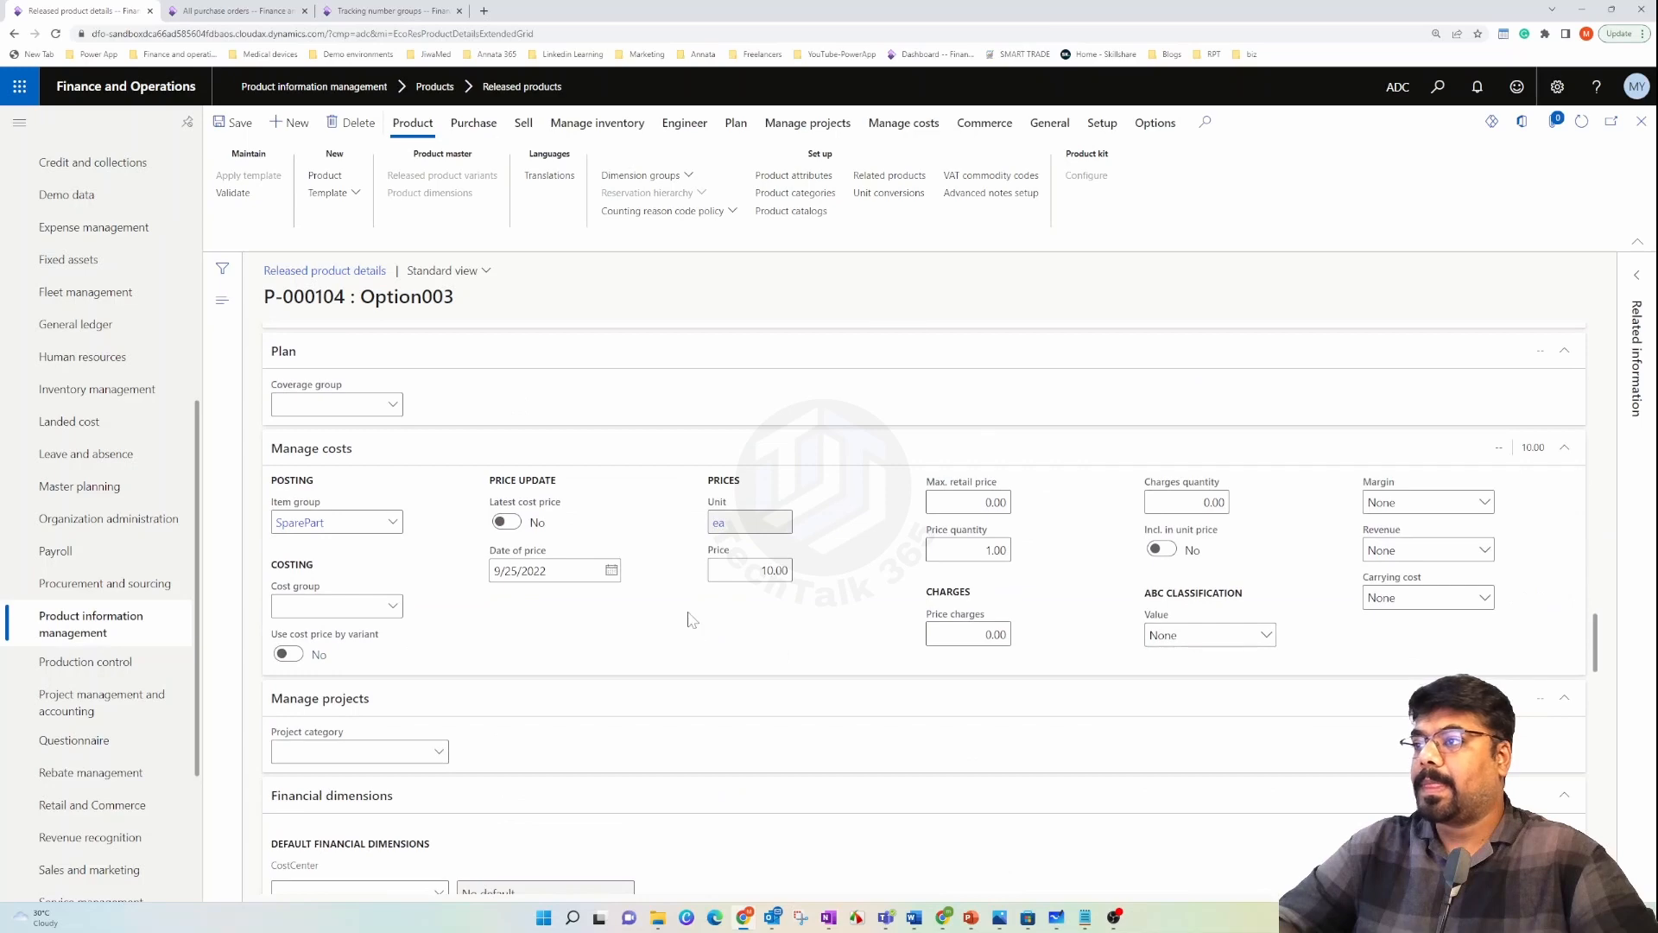
{"action": "scroll", "coordinate": [691, 619], "scroll_direction": "down", "scroll_amount": 3}
{"action": "scroll", "coordinate": [691, 619], "scroll_direction": "up", "scroll_amount": 10}
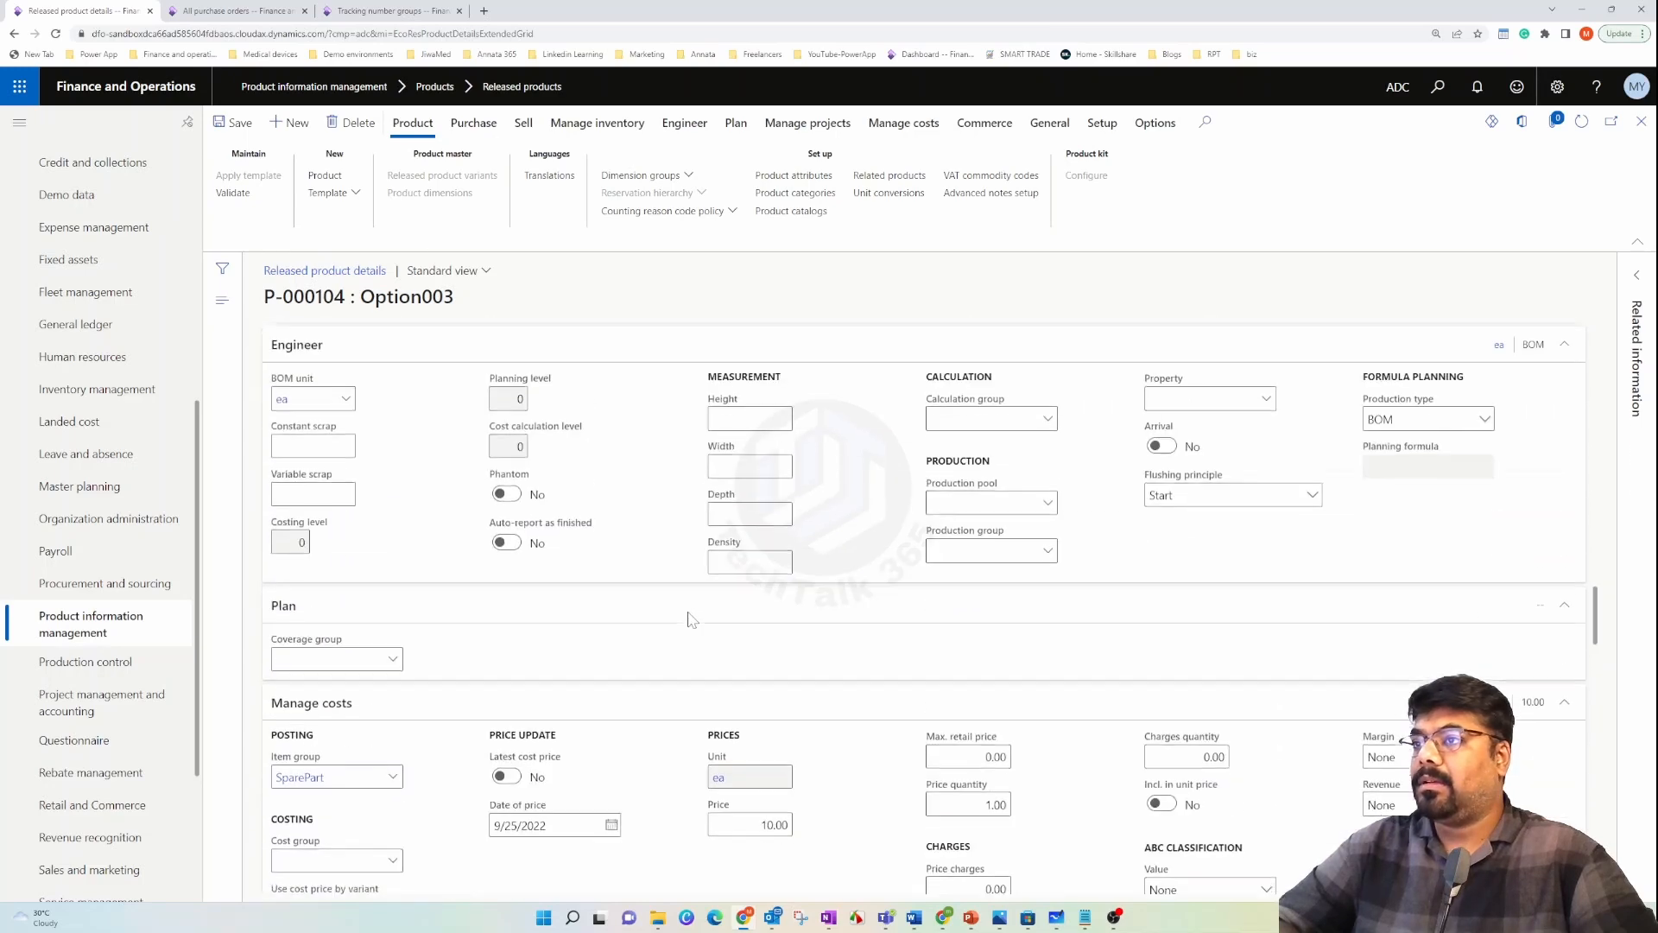
{"action": "scroll", "coordinate": [691, 620], "scroll_direction": "up", "scroll_amount": 3}
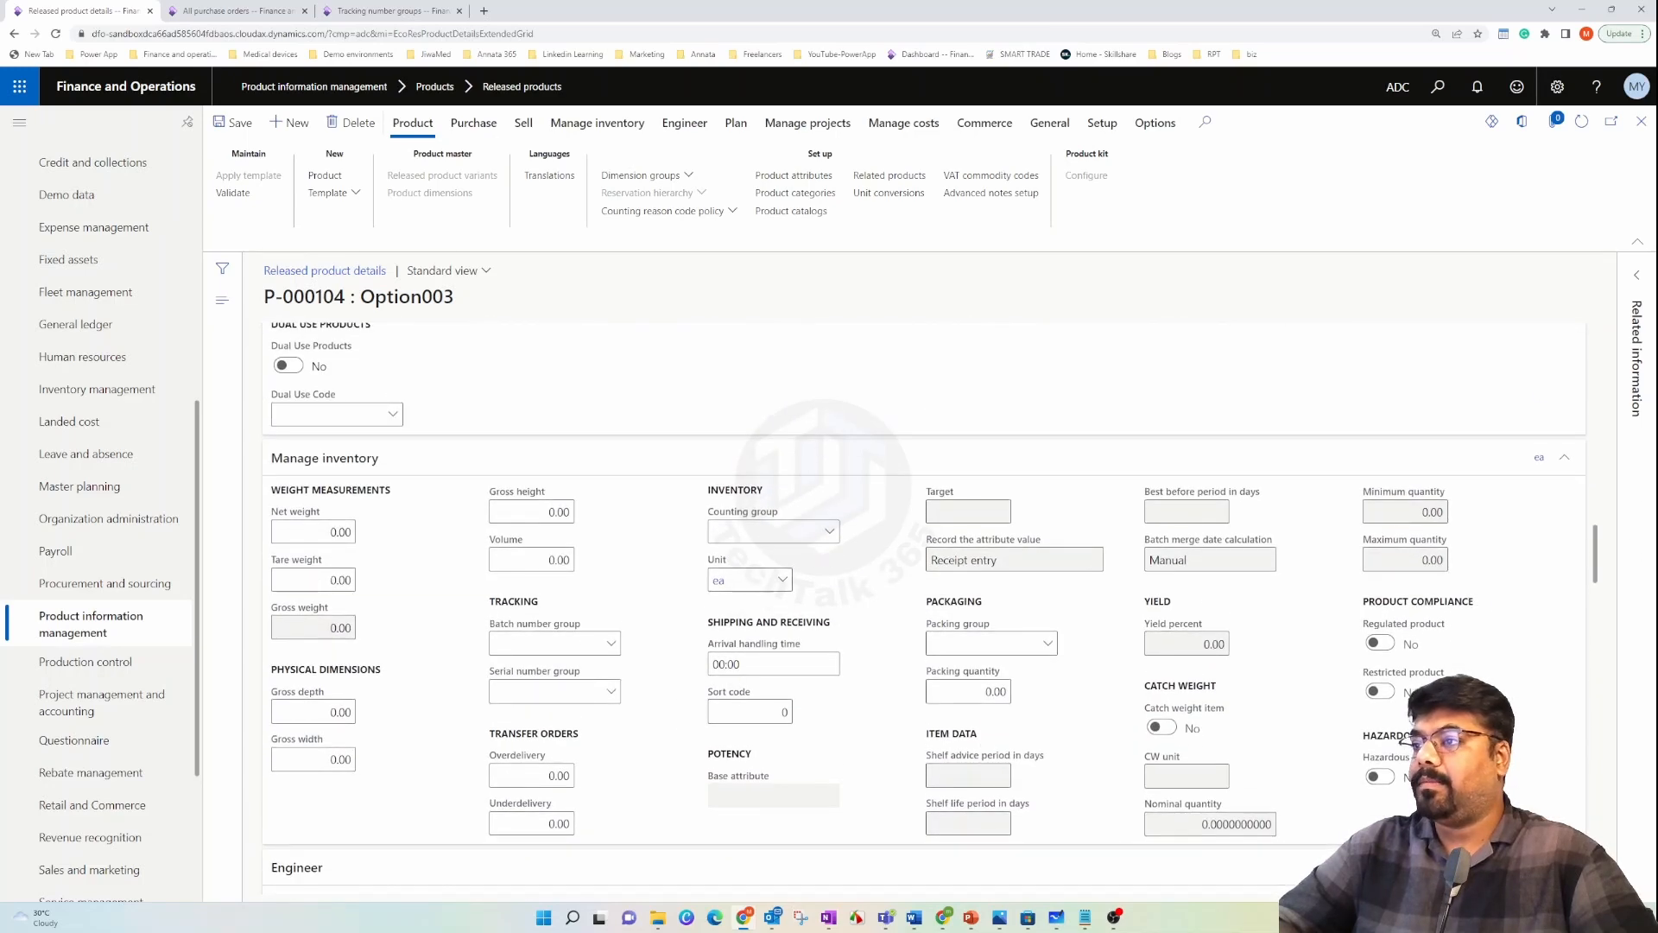
{"action": "left_click", "coordinate": [611, 691]}
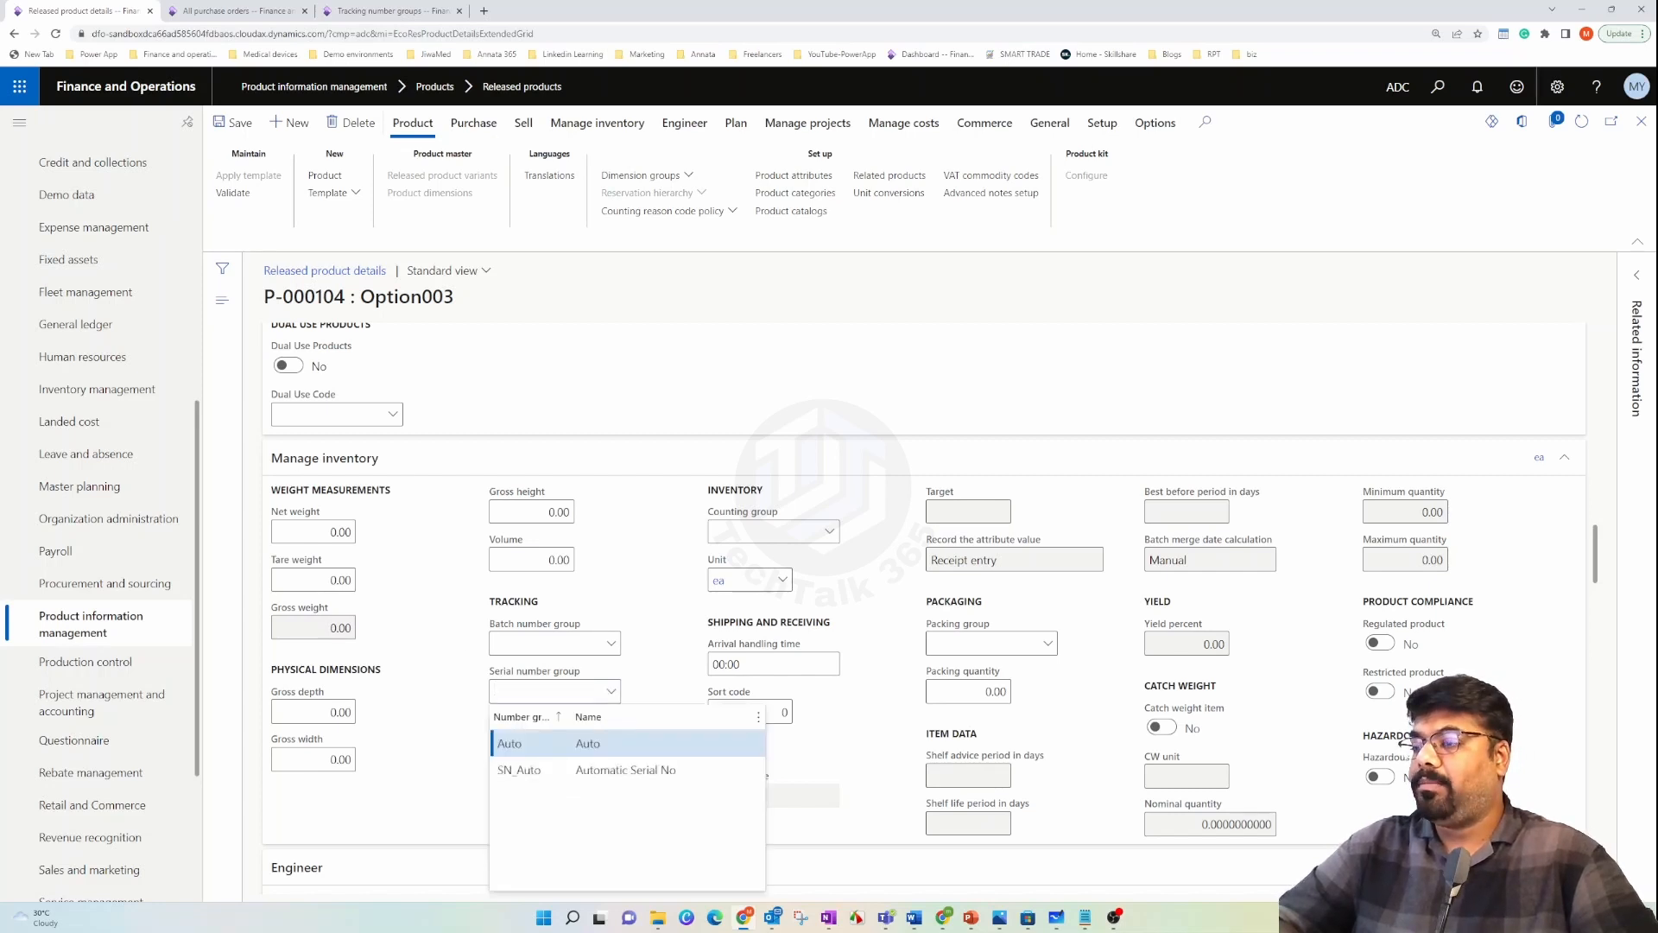
{"action": "left_click", "coordinate": [605, 767]}
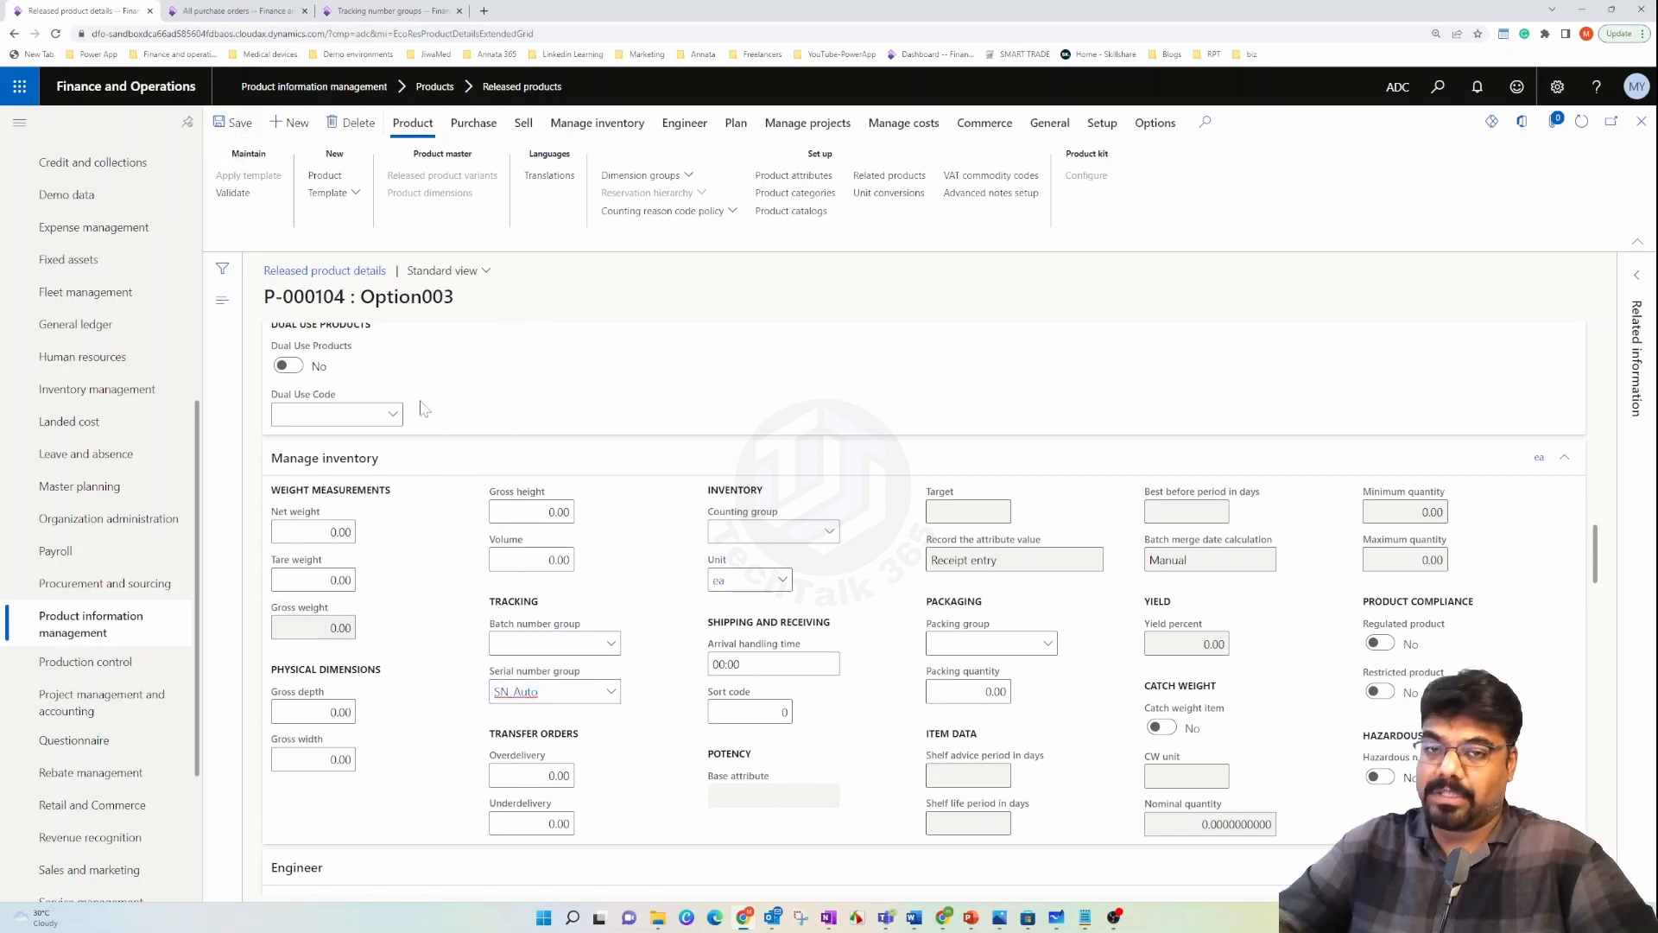
- Return to the purchase order, remove the existing line and add item P-000104 again on a new line
{"action": "left_click", "coordinate": [236, 13]}
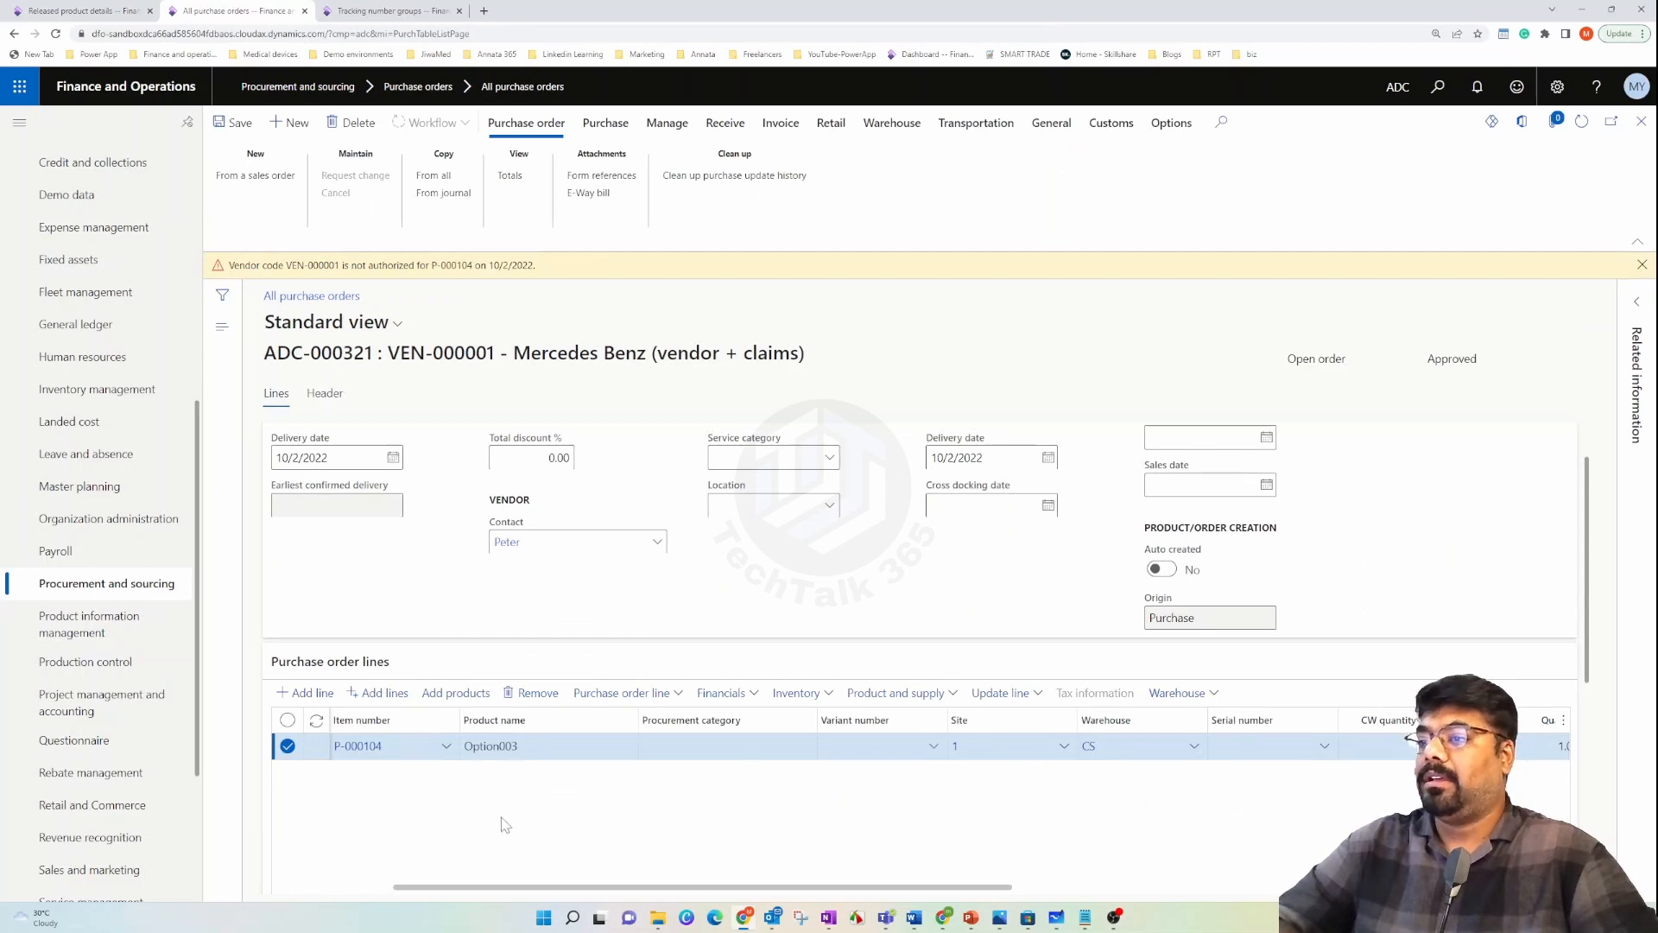
{"action": "left_click_drag", "start_coordinate": [581, 888], "coordinate": [504, 873]}
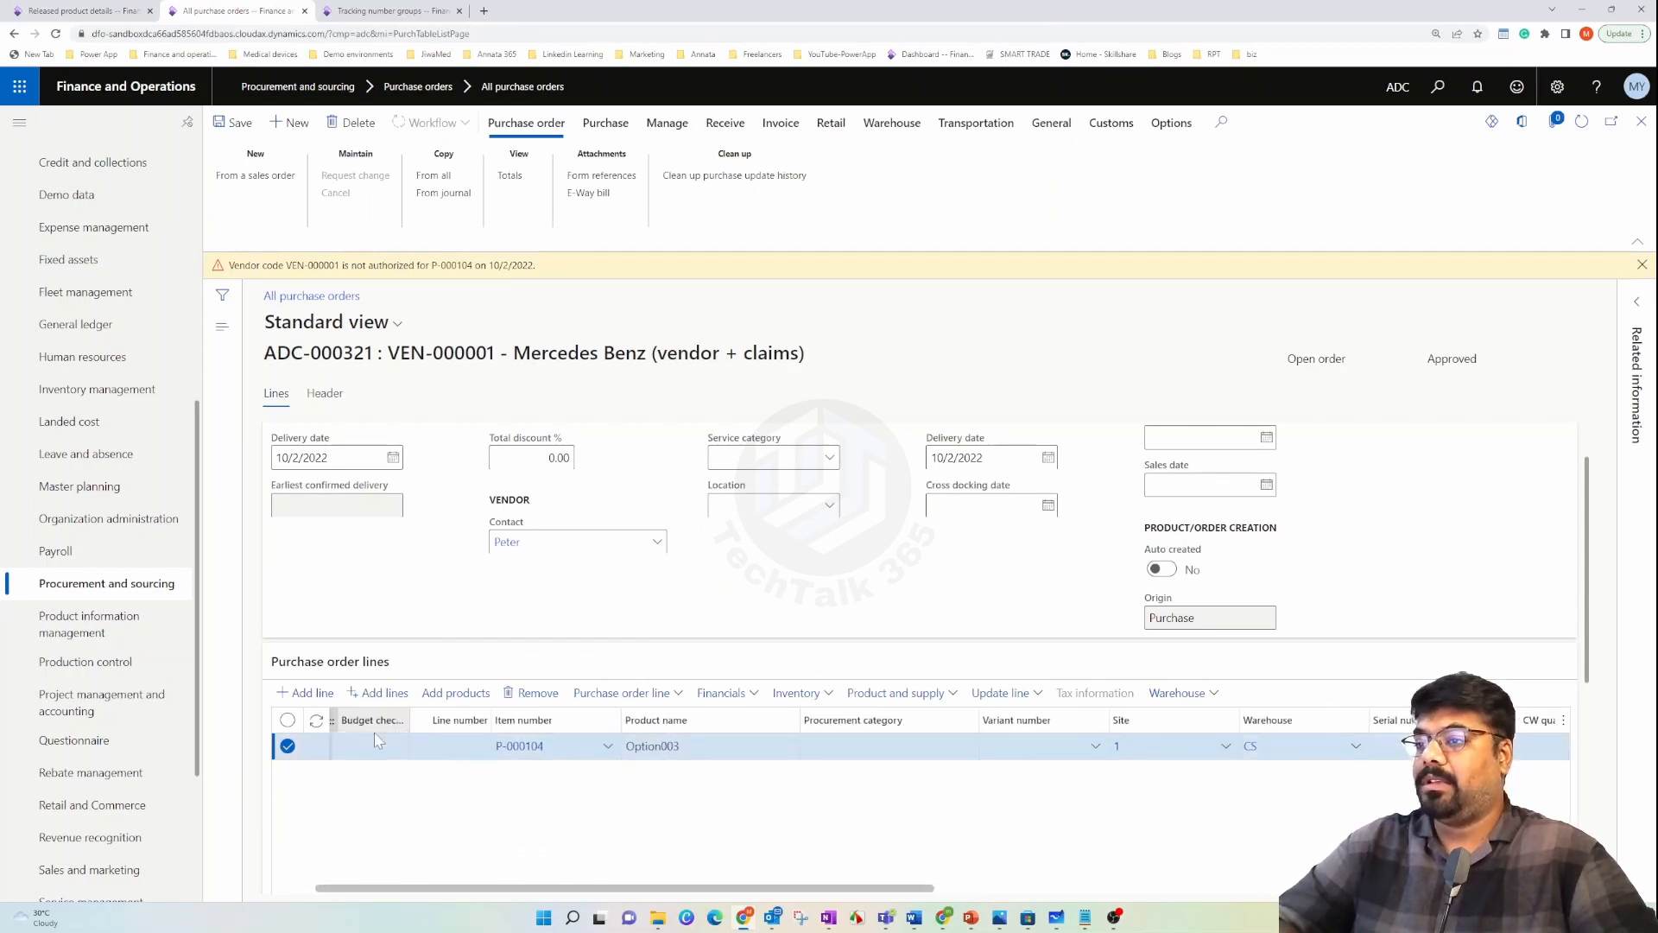
{"action": "left_click", "coordinate": [533, 693]}
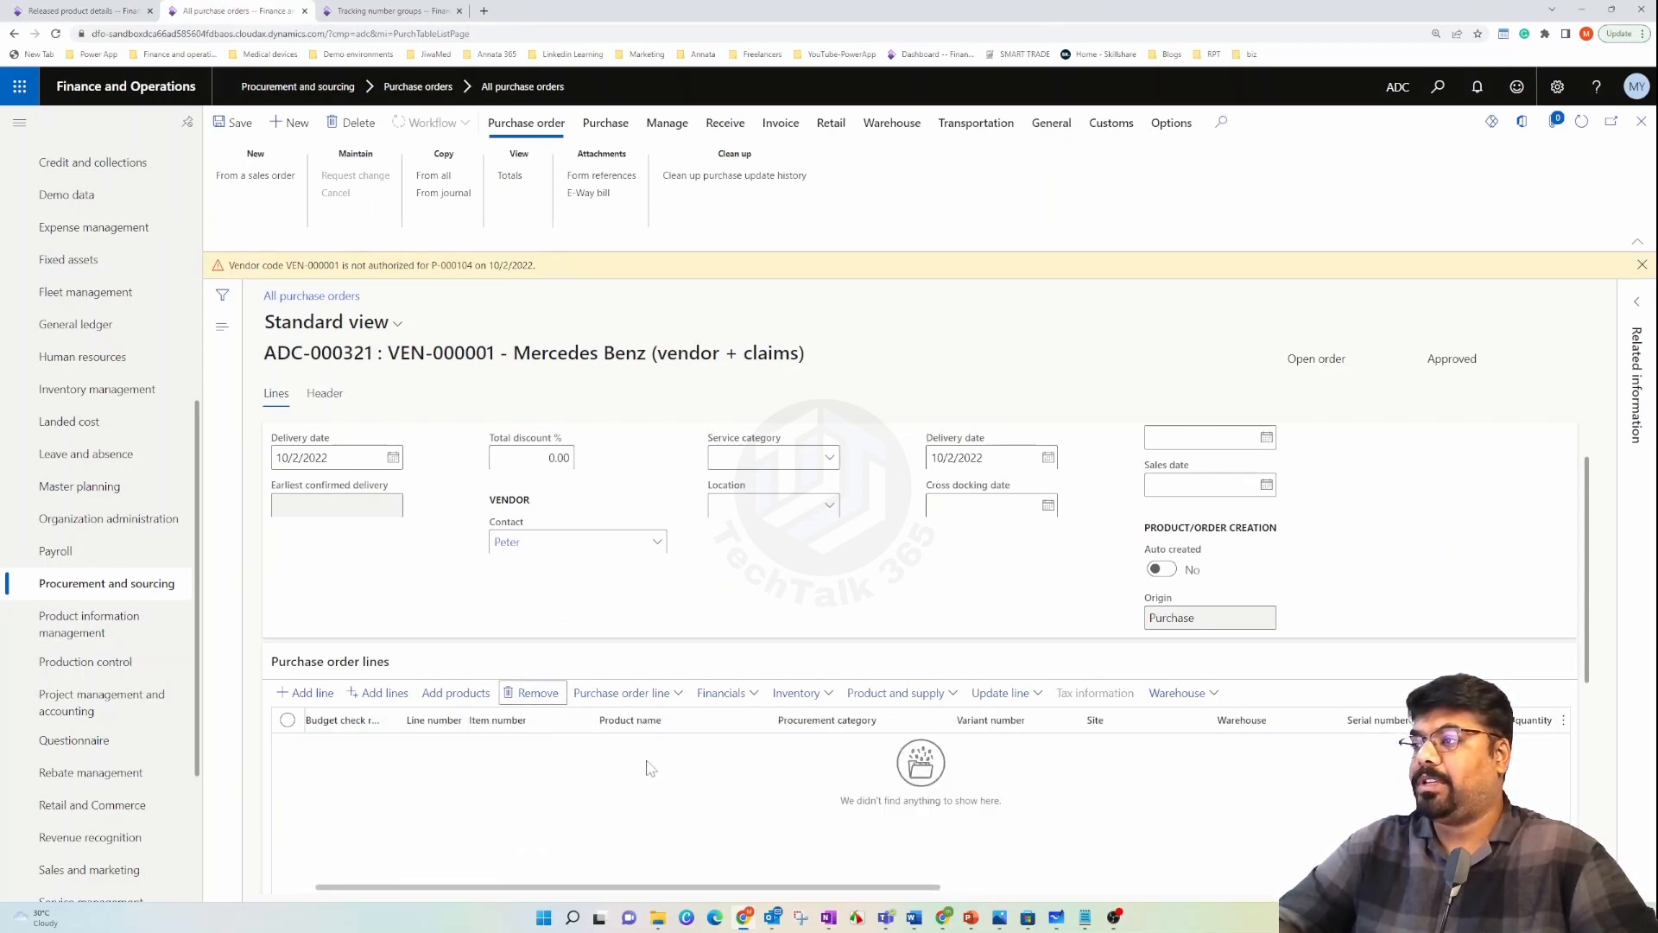
{"action": "left_click", "coordinate": [525, 750]}
{"action": "type", "text": "P-000104"}
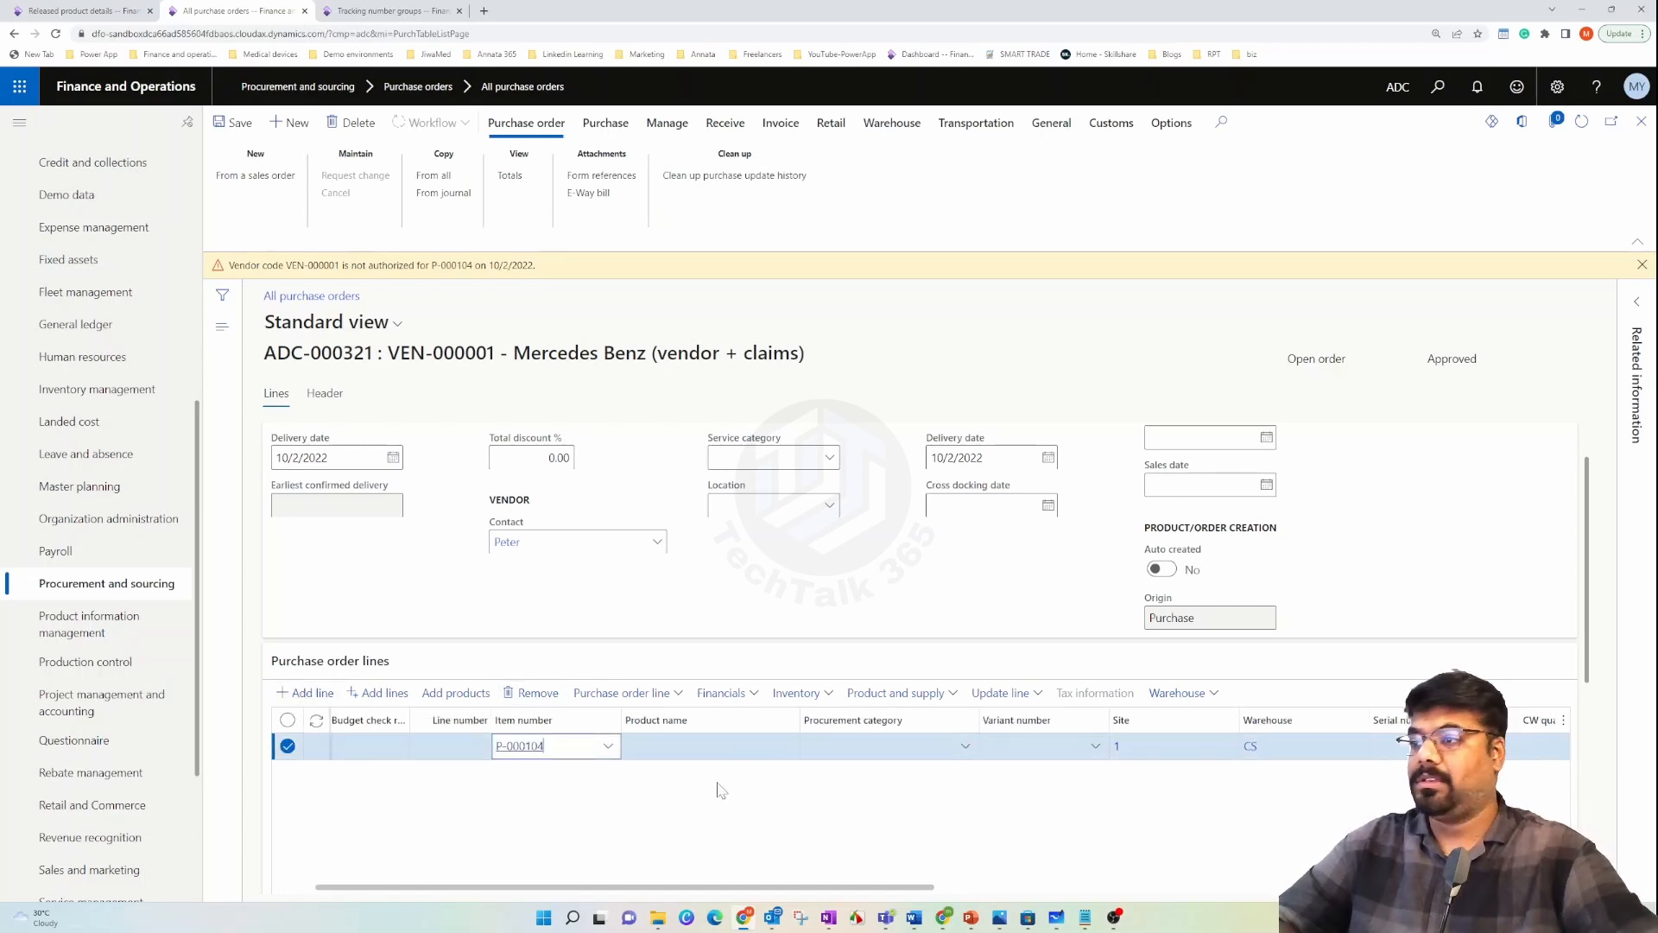
{"action": "left_click", "coordinate": [1004, 787]}
- Set the P-000104 line's quantity to 4, save the purchase order and dismiss its warnings
{"action": "left_click_drag", "start_coordinate": [913, 870], "coordinate": [1146, 871]}
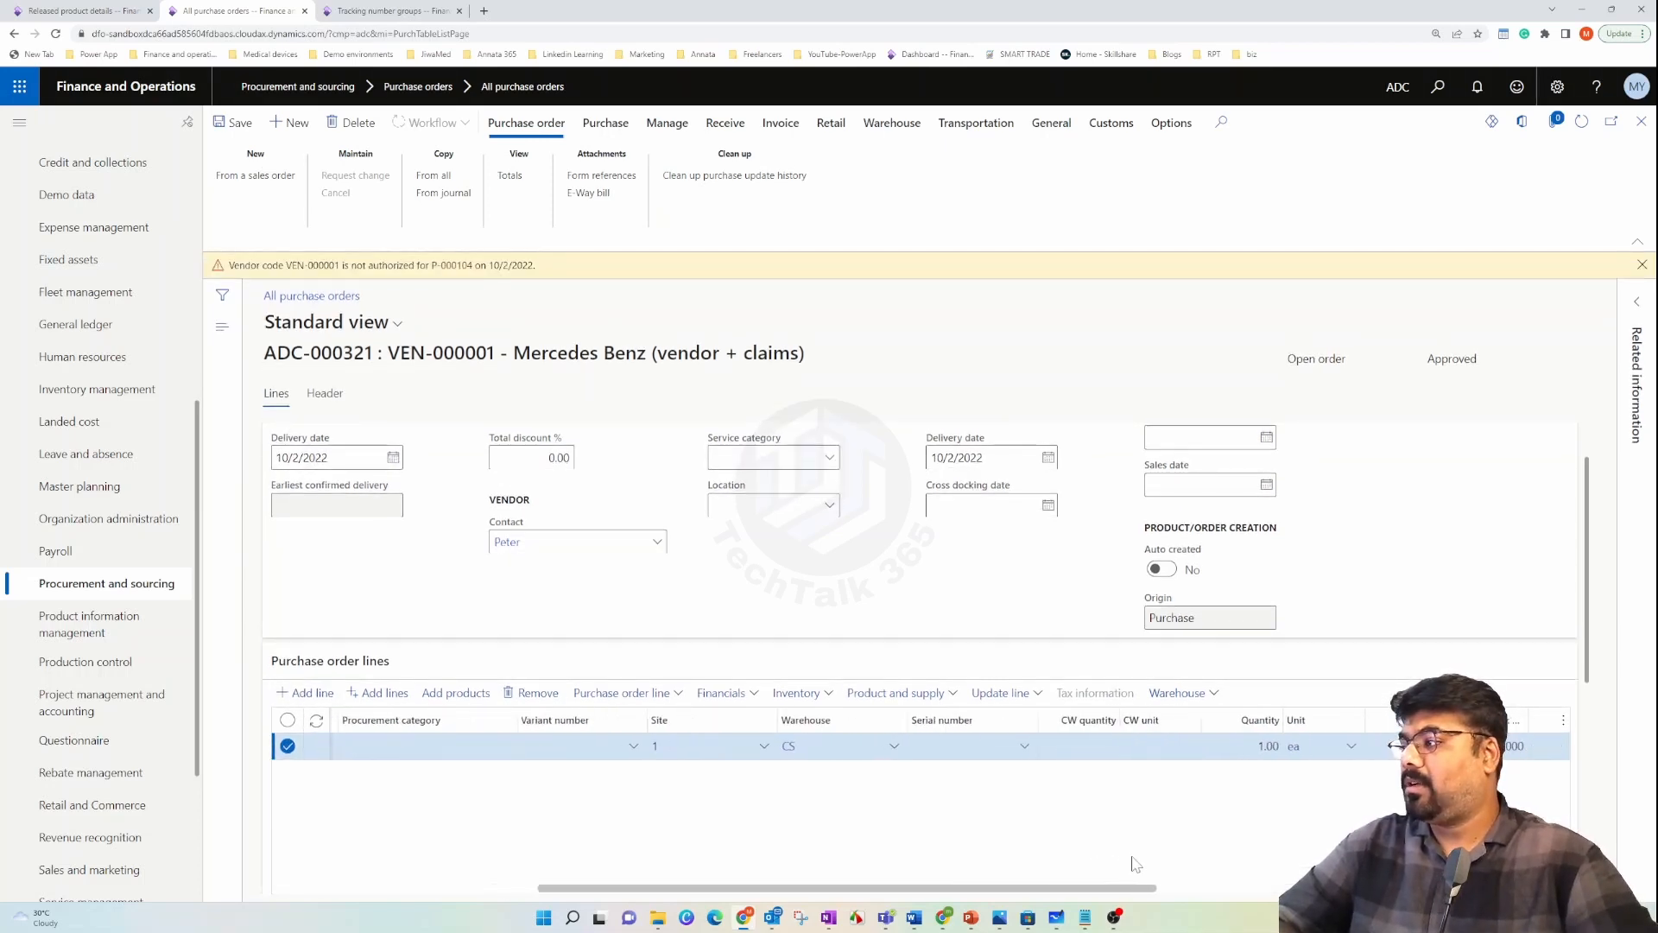
{"action": "left_click", "coordinate": [1241, 746]}
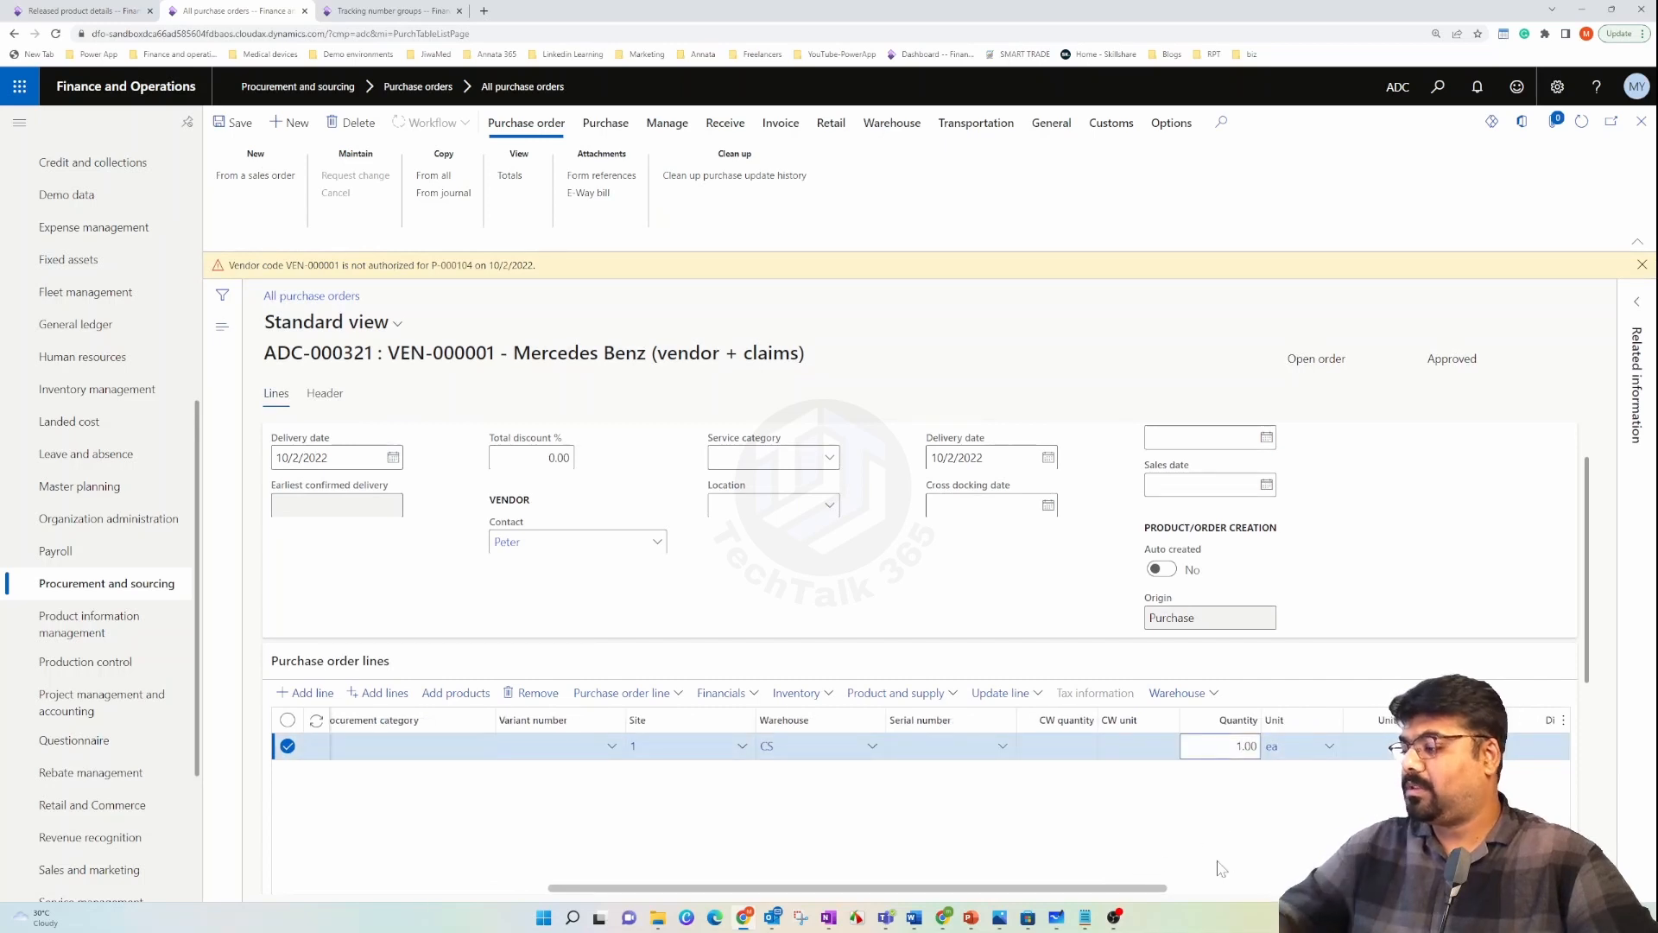
{"action": "left_click", "coordinate": [1218, 863]}
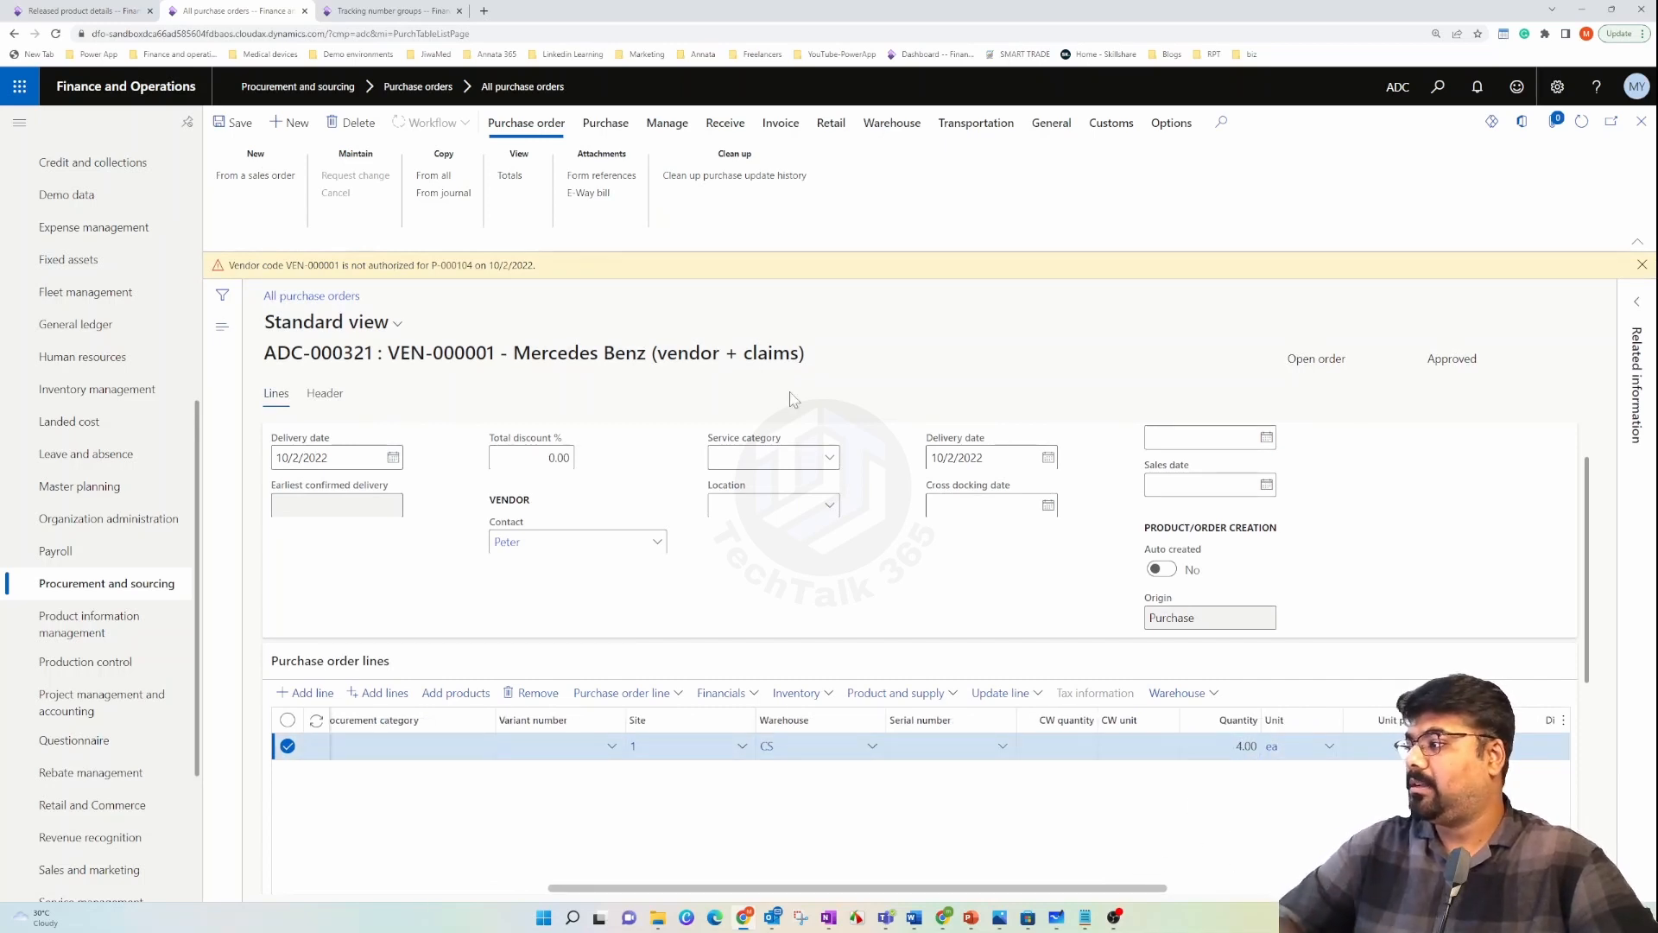
{"action": "left_click", "coordinate": [232, 123]}
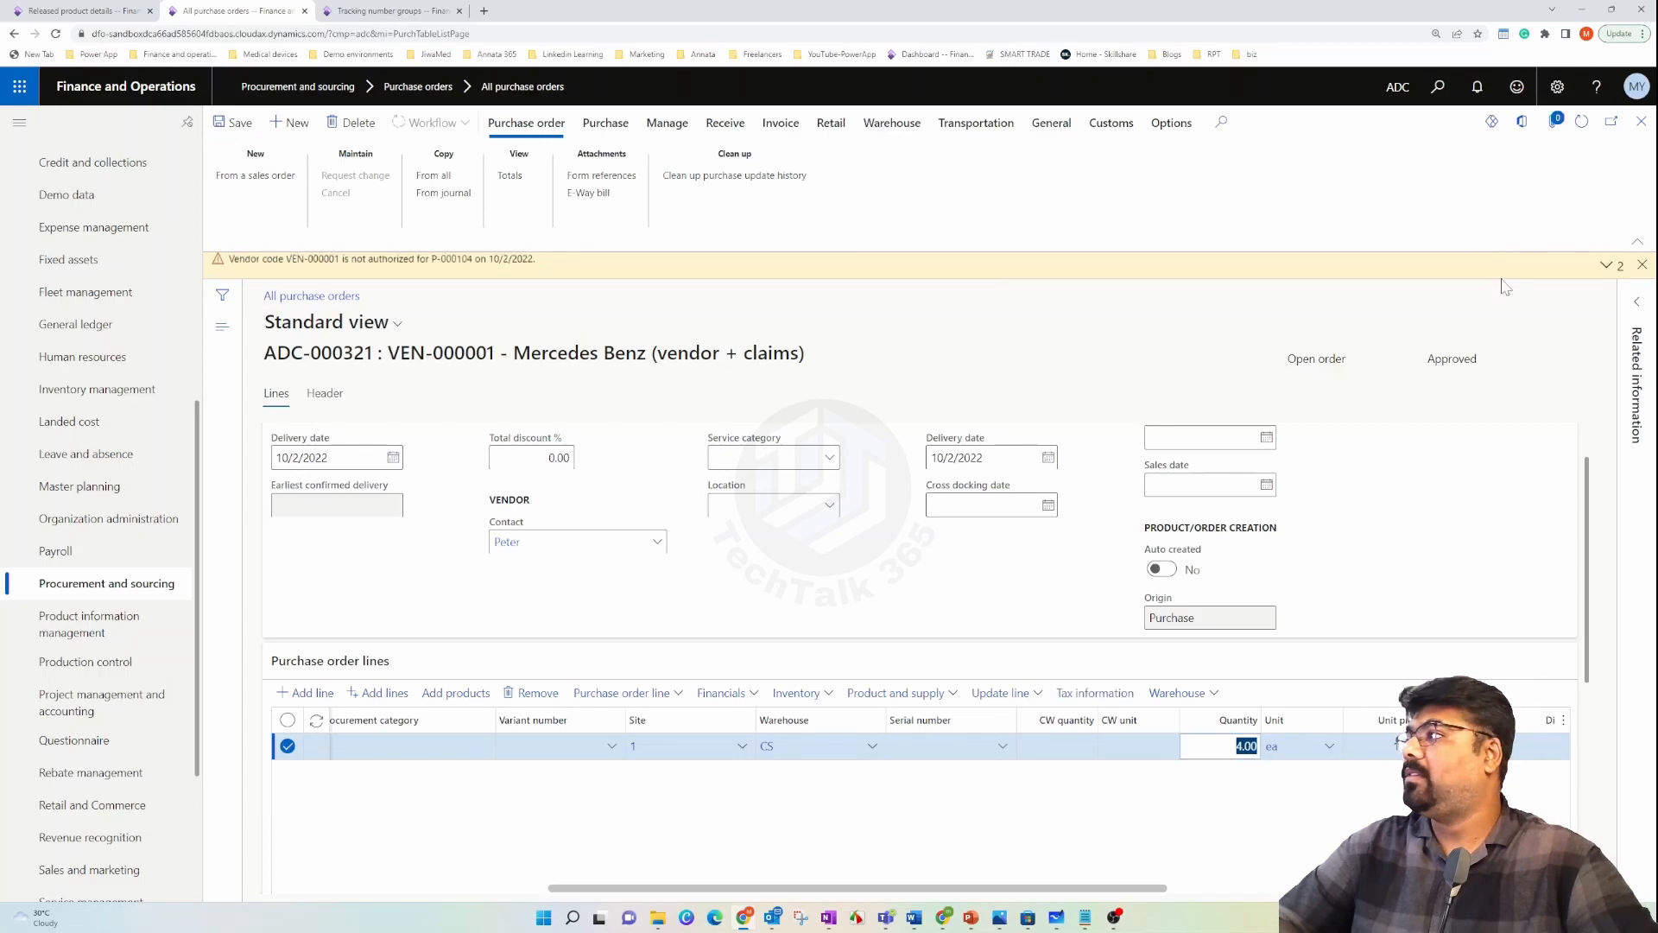
{"action": "scroll", "coordinate": [1332, 706], "scroll_direction": "down", "scroll_amount": 2}
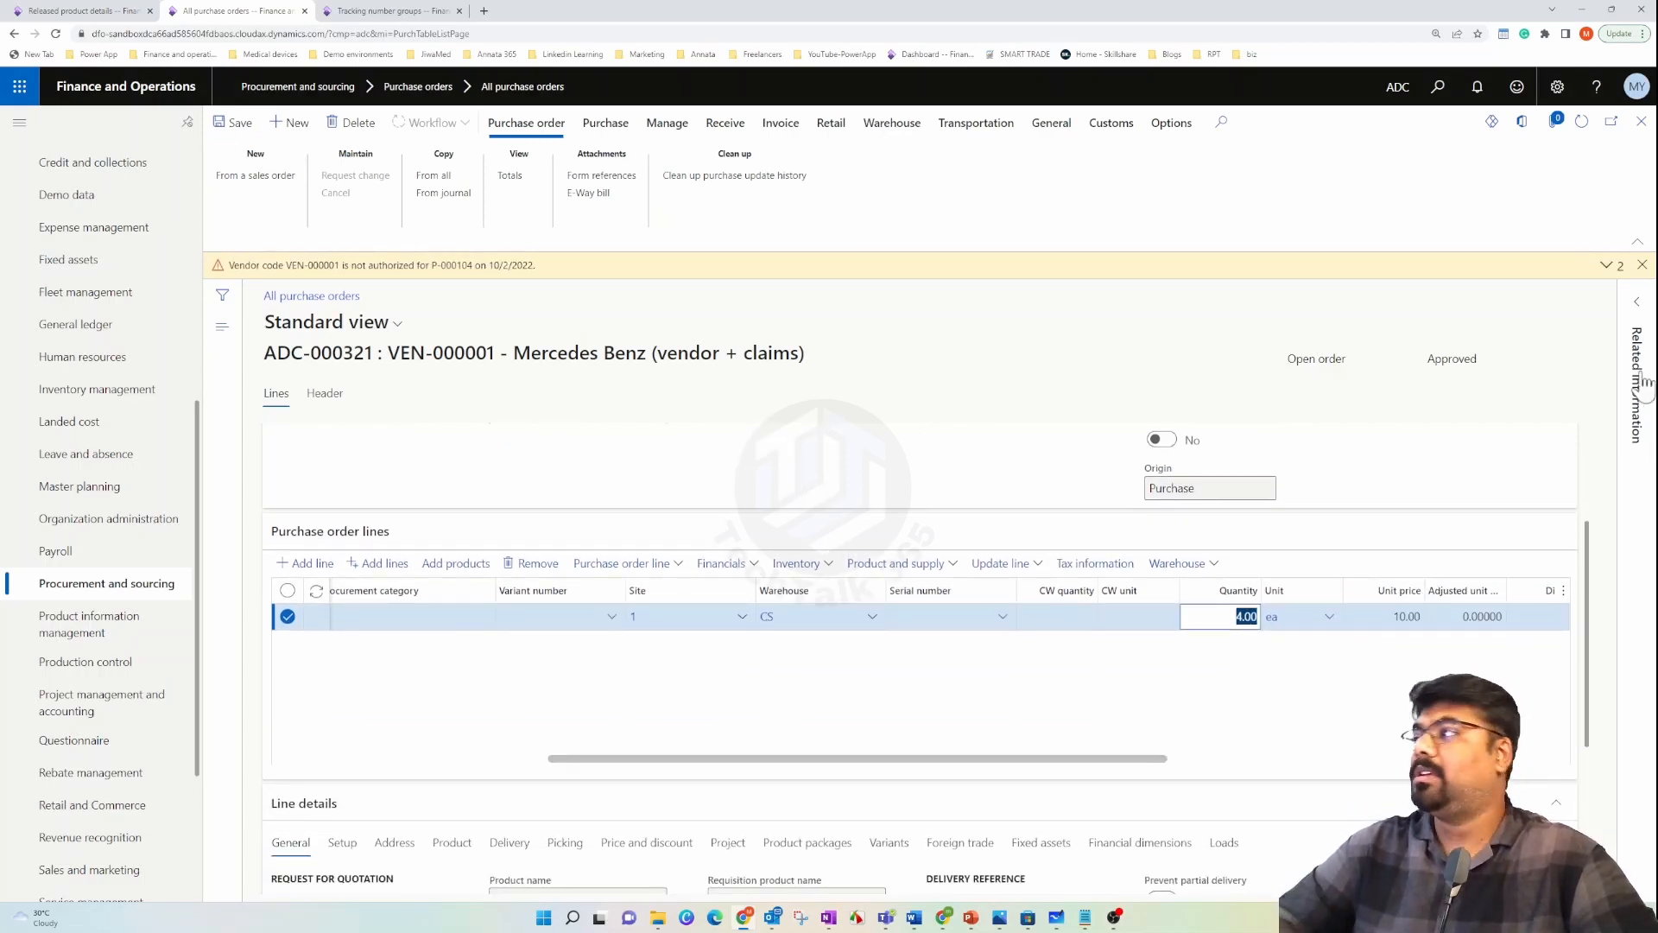
{"action": "left_click", "coordinate": [1642, 264]}
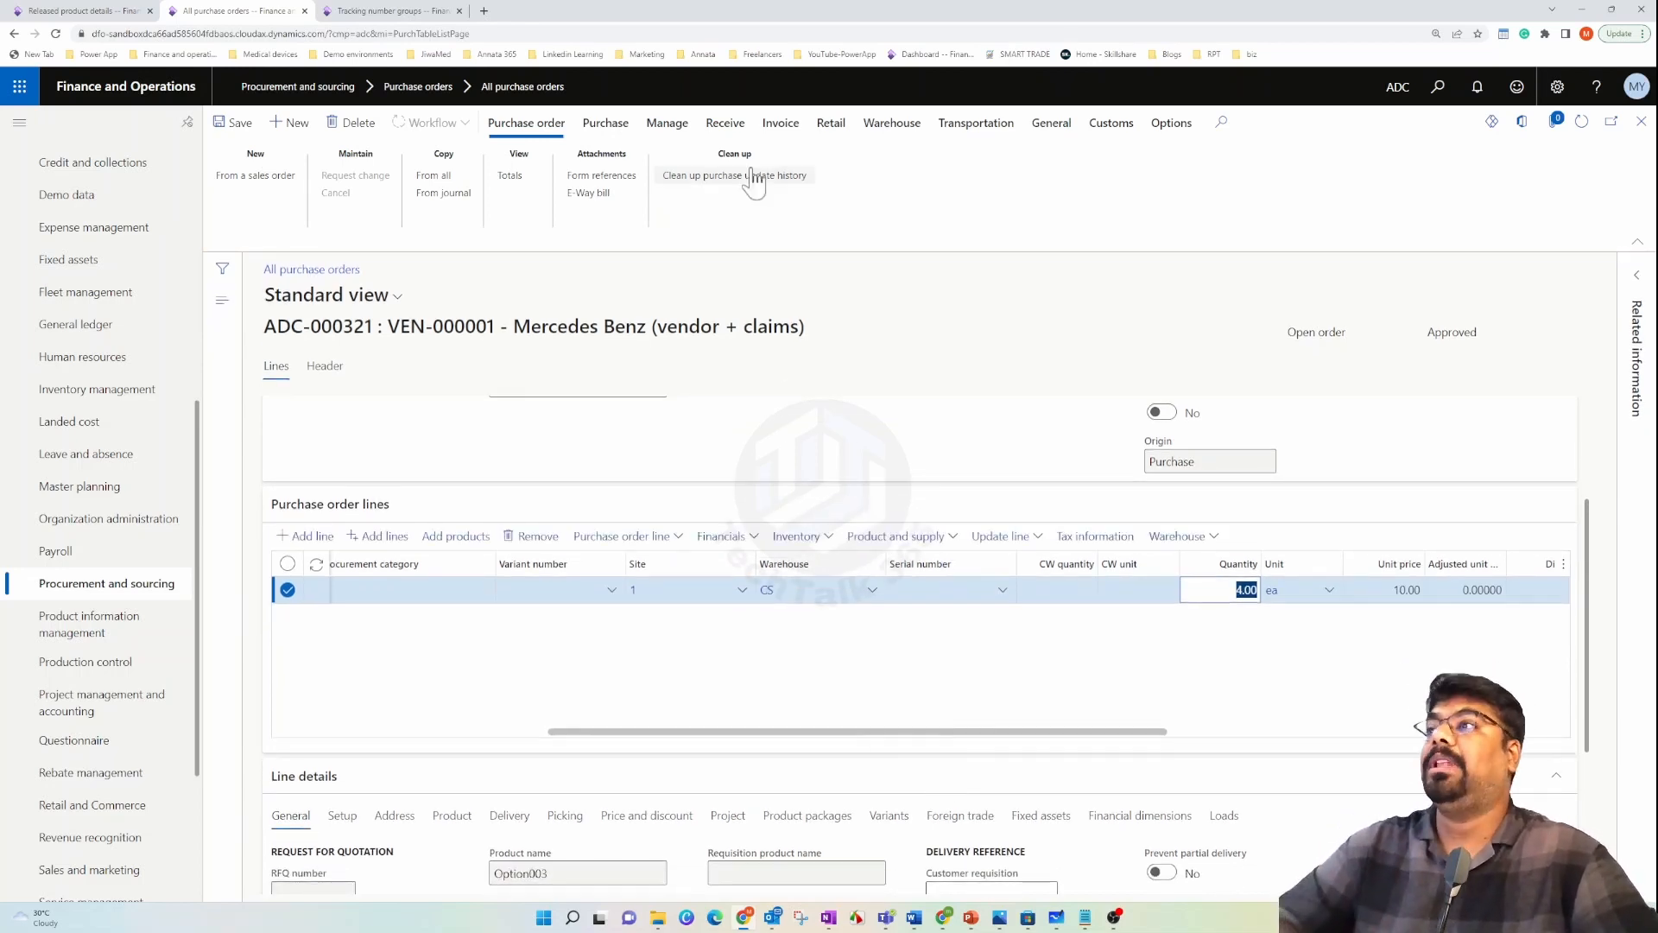
- Confirm the purchase order and post its product receipt for the ordered quantity, using the purchase order number as the receipt number
{"action": "left_click", "coordinate": [605, 123]}
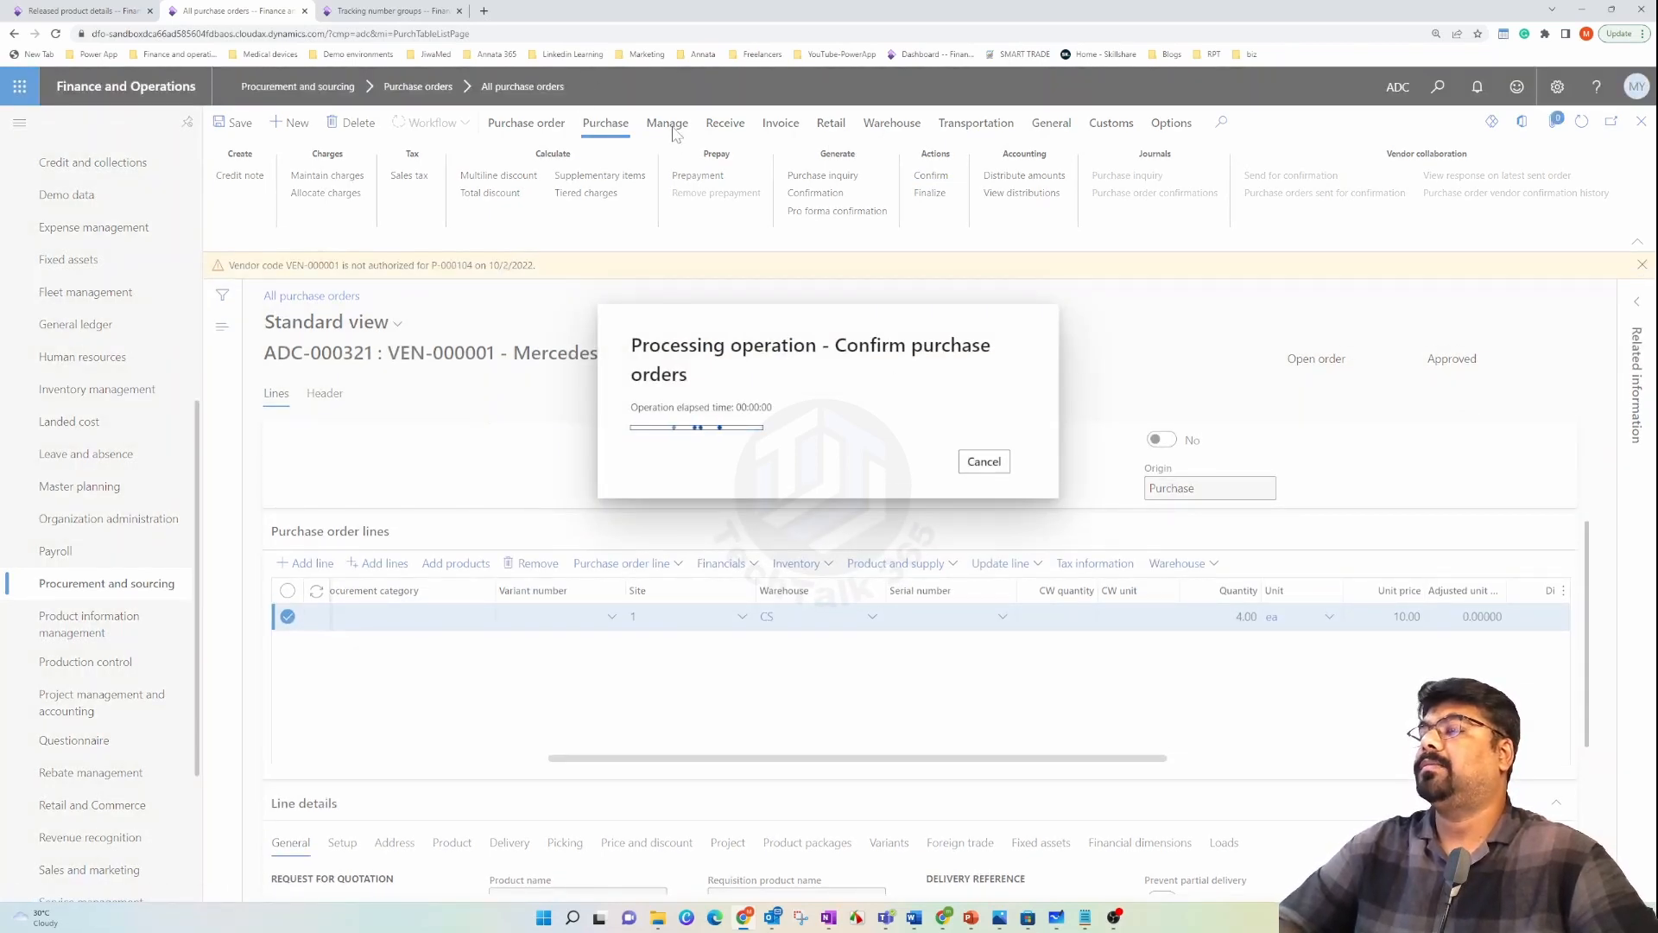
{"action": "left_click", "coordinate": [670, 126]}
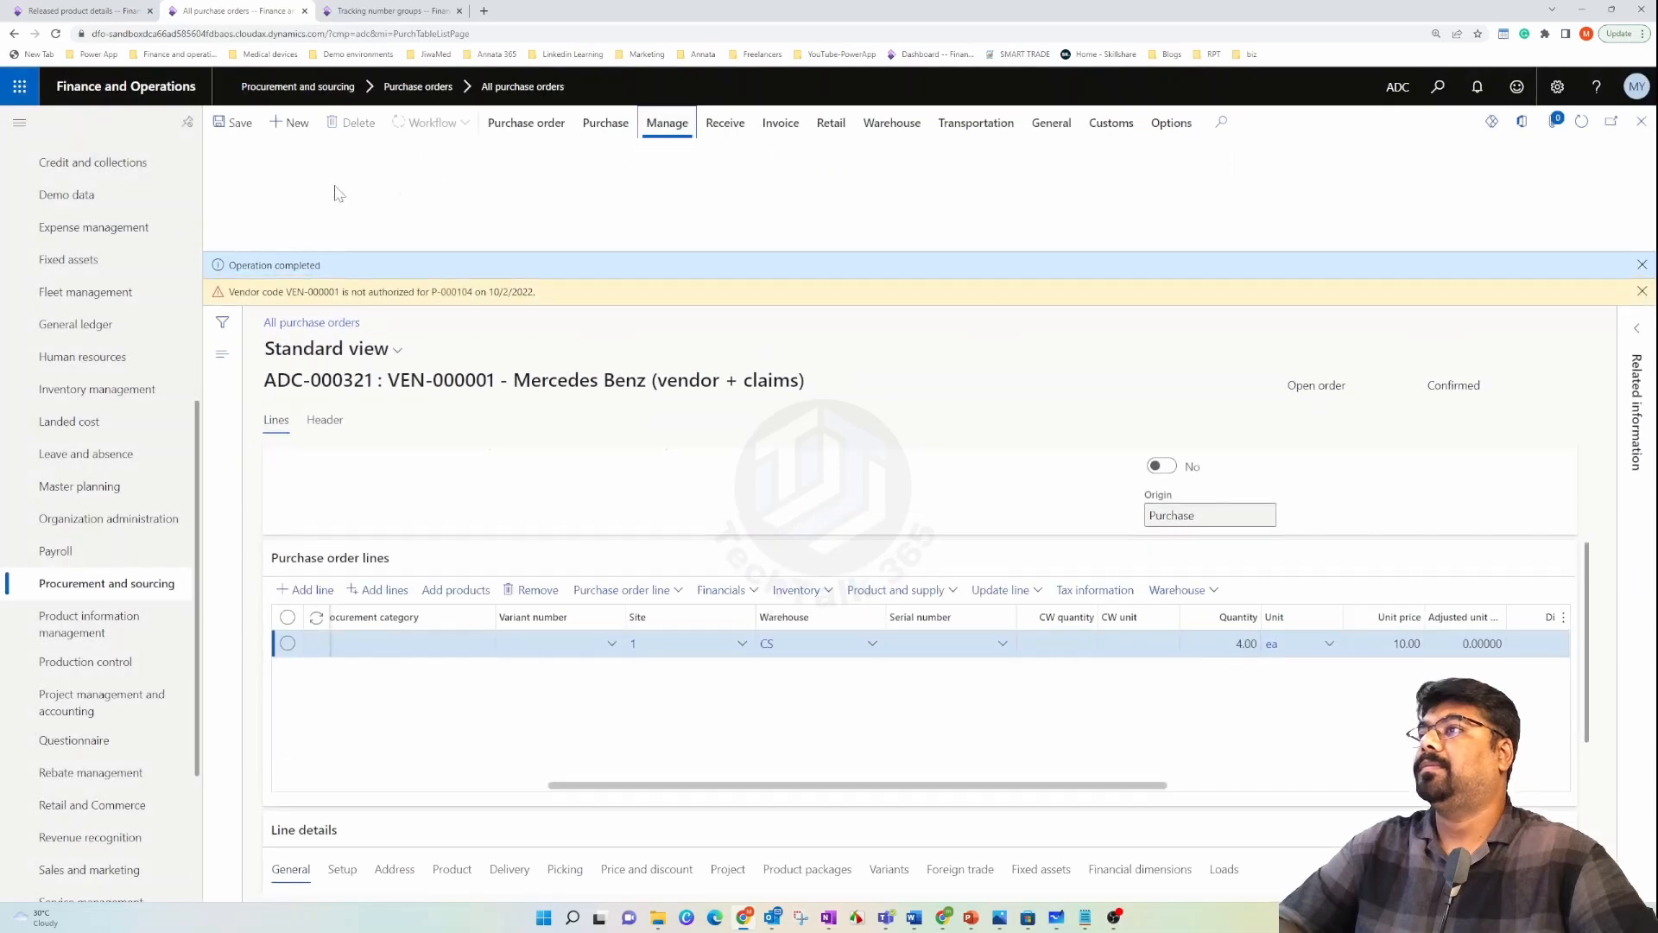
{"action": "left_click", "coordinate": [728, 131]}
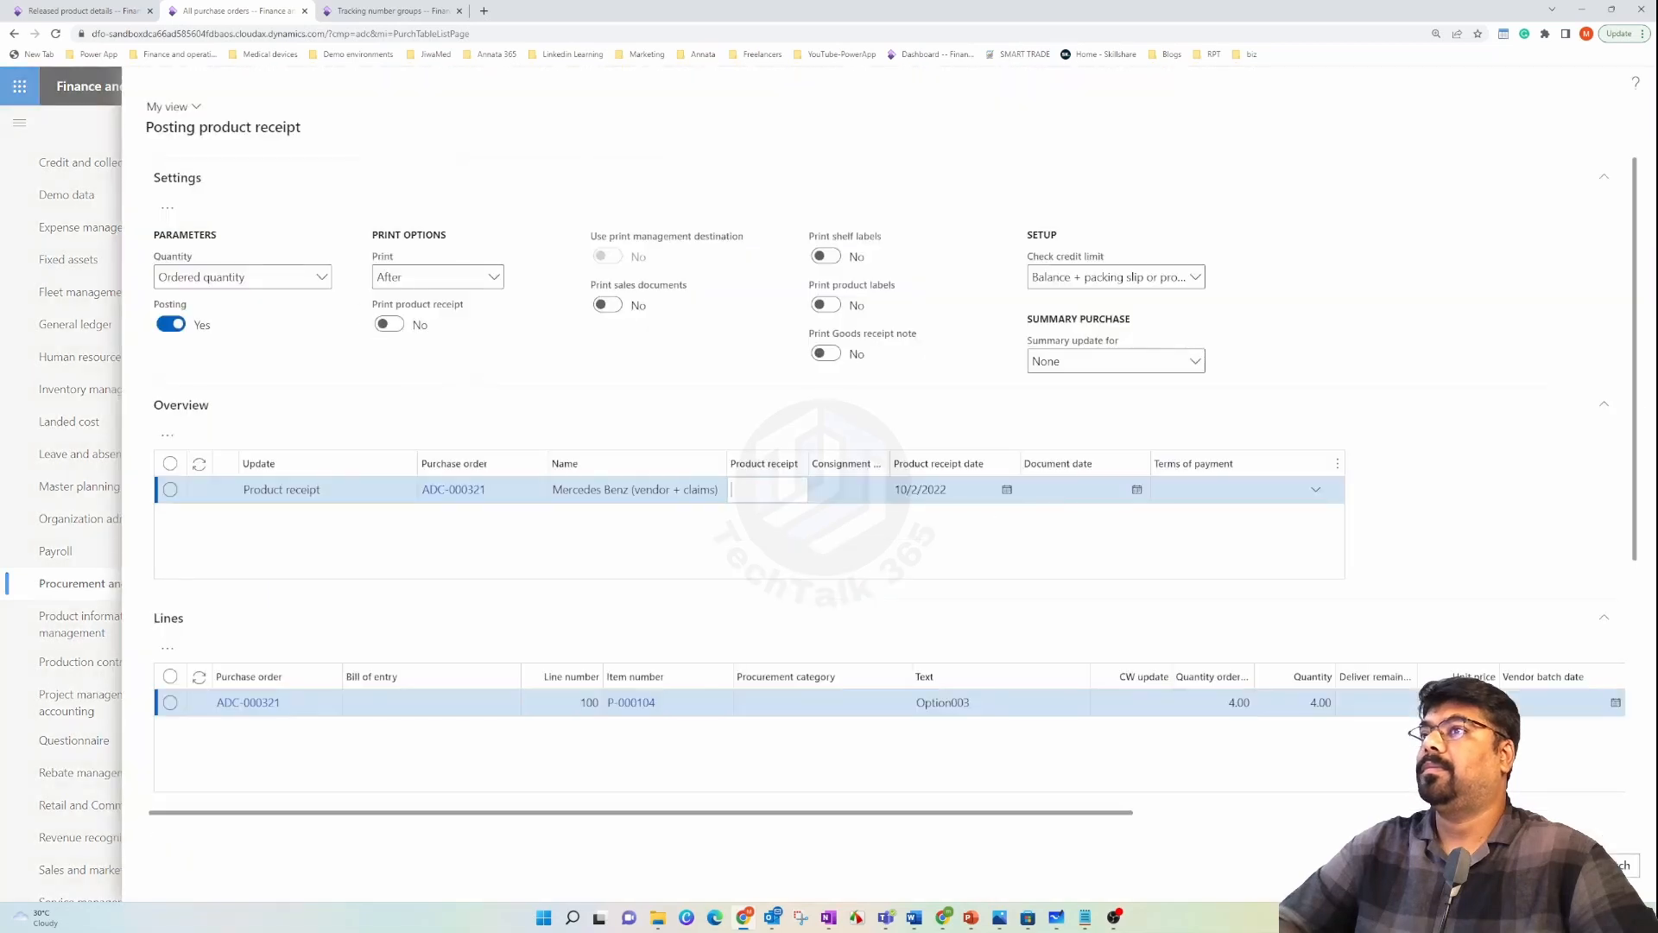
{"action": "left_click", "coordinate": [427, 492]}
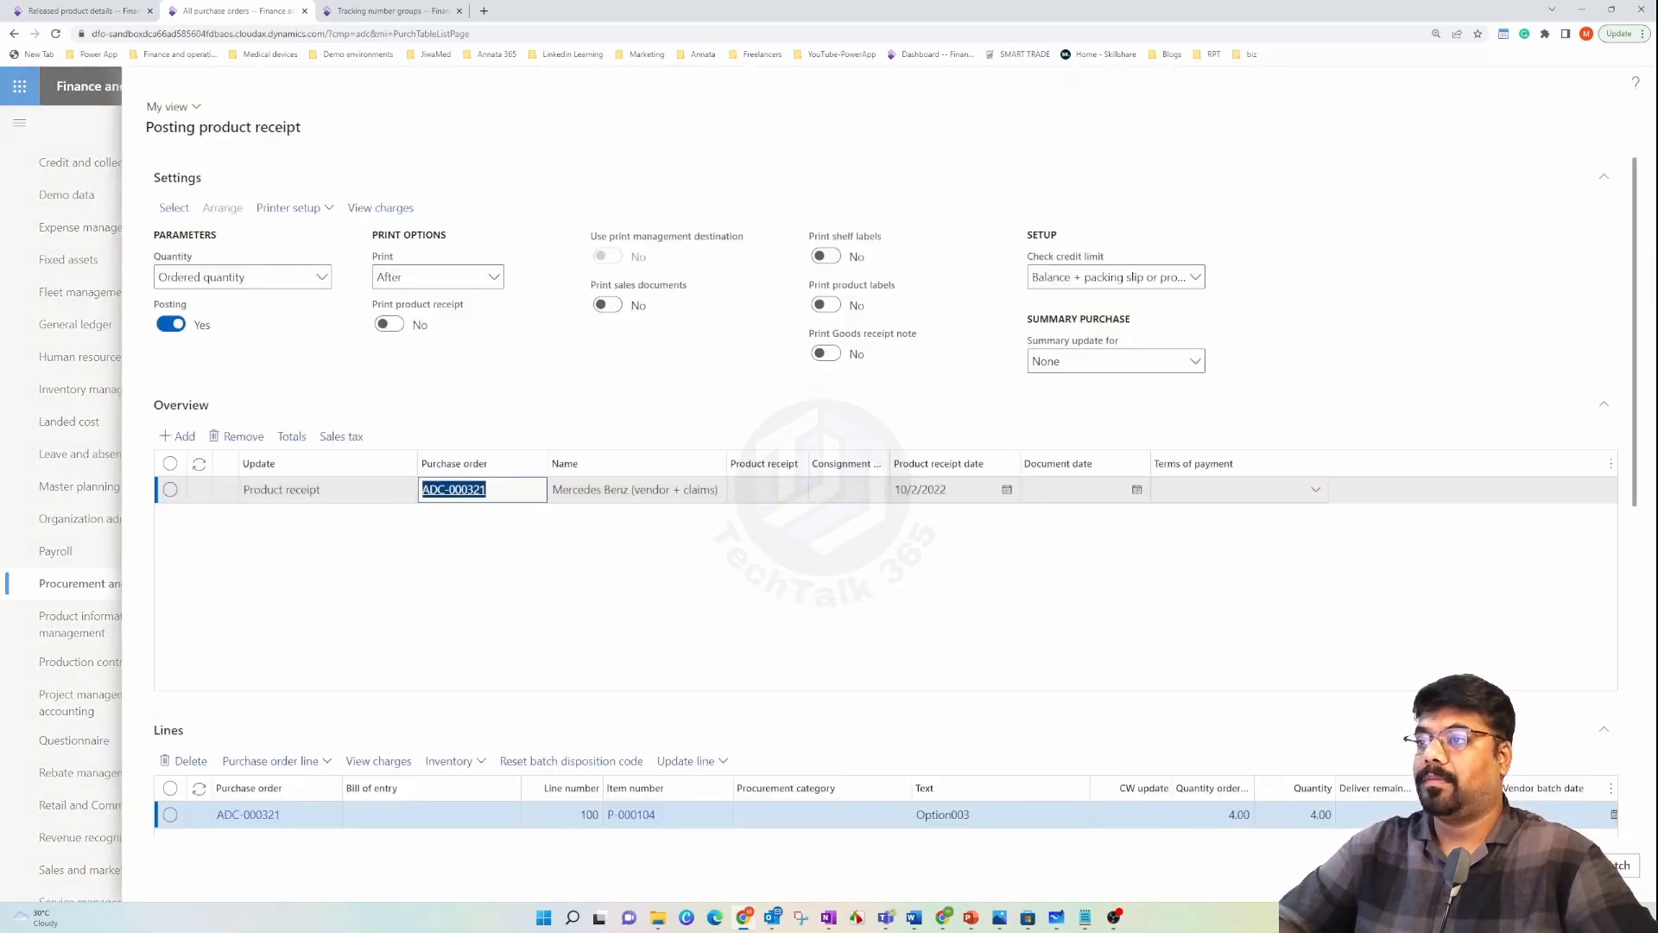
{"action": "key", "text": "ctrl+c"}
{"action": "left_click", "coordinate": [764, 490]}
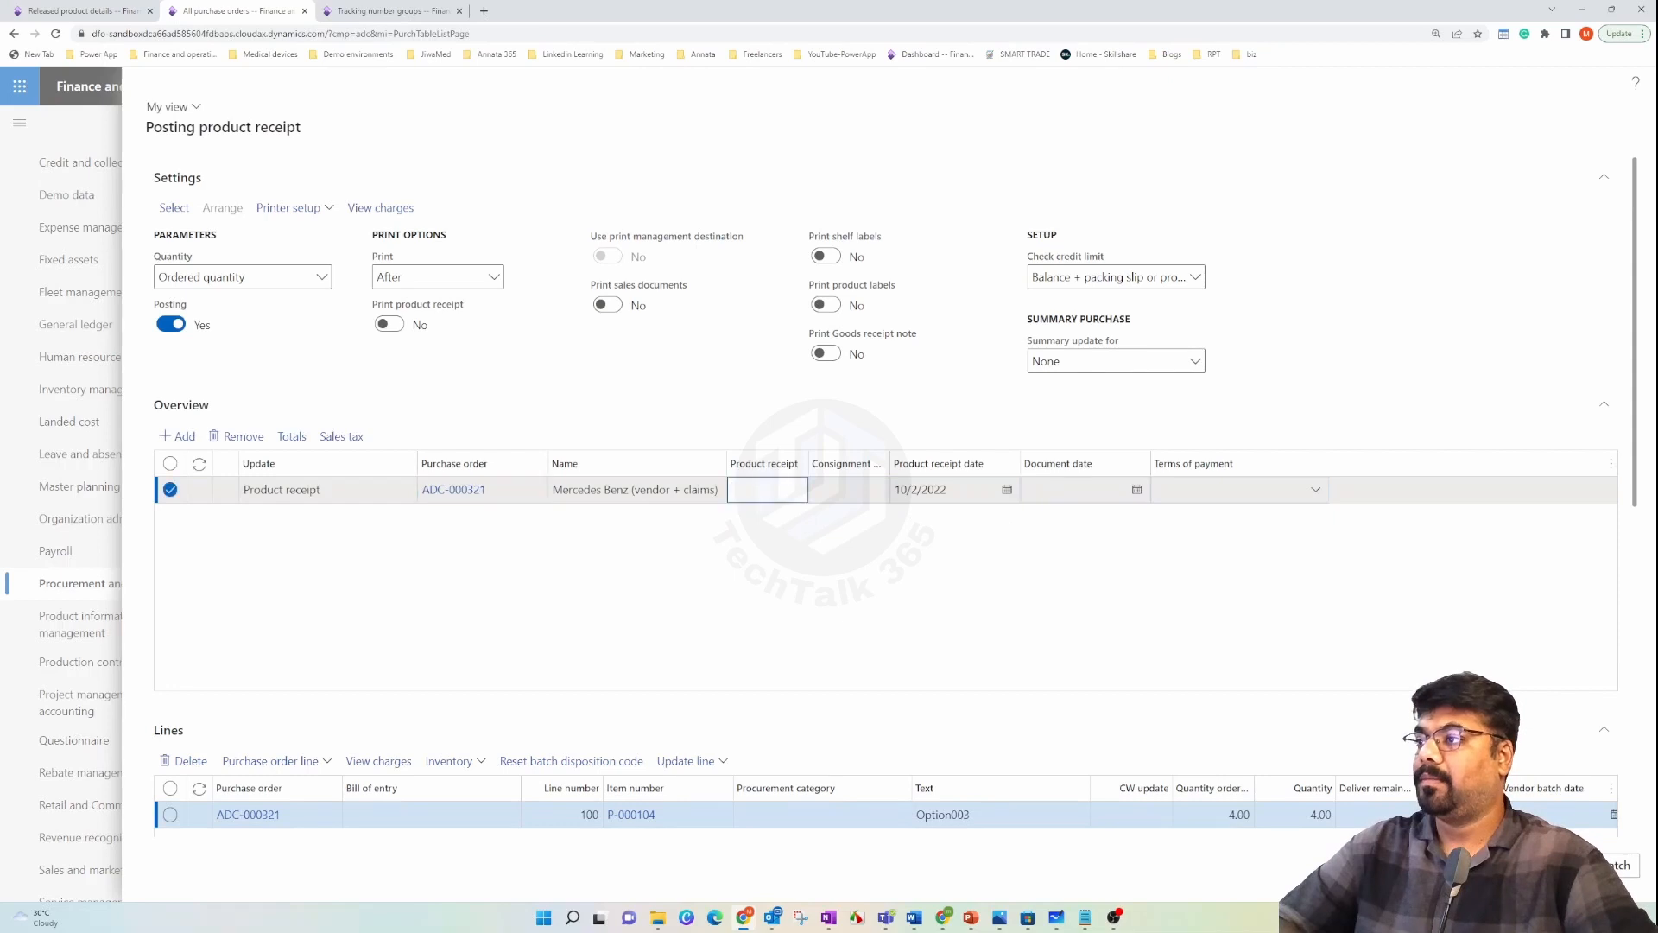
{"action": "key", "text": "ctrl+v"}
{"action": "left_click", "coordinate": [1492, 866]}
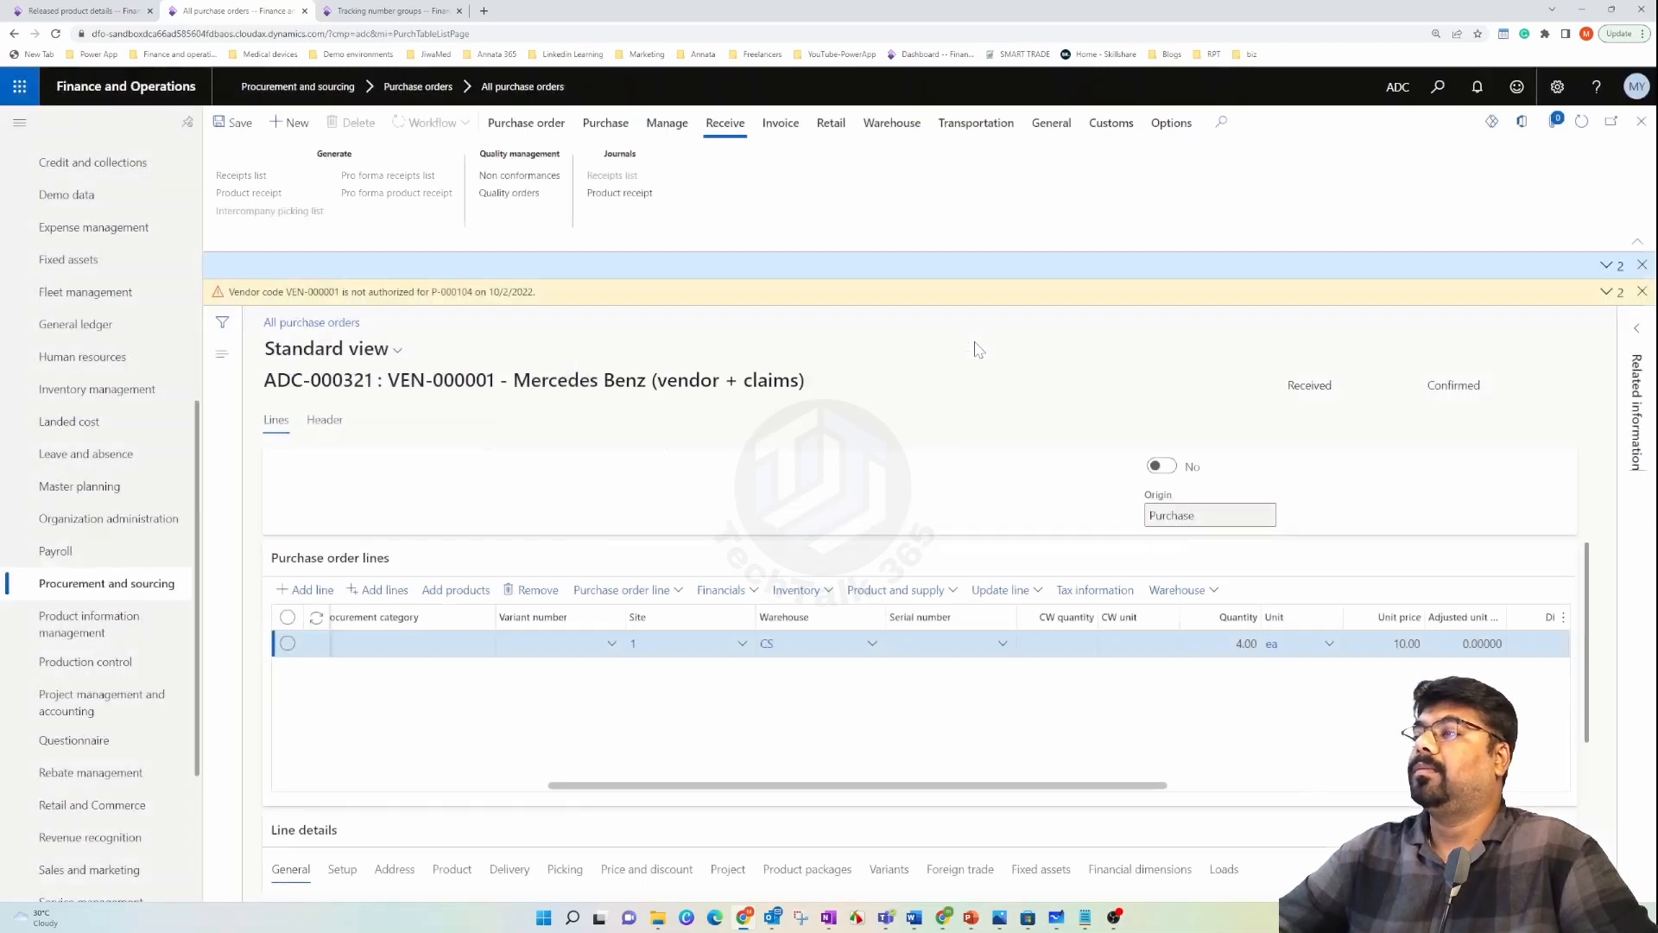
- Open the inventory transactions of the received P-000104 line and examine their serial numbers
{"action": "left_click", "coordinate": [832, 605]}
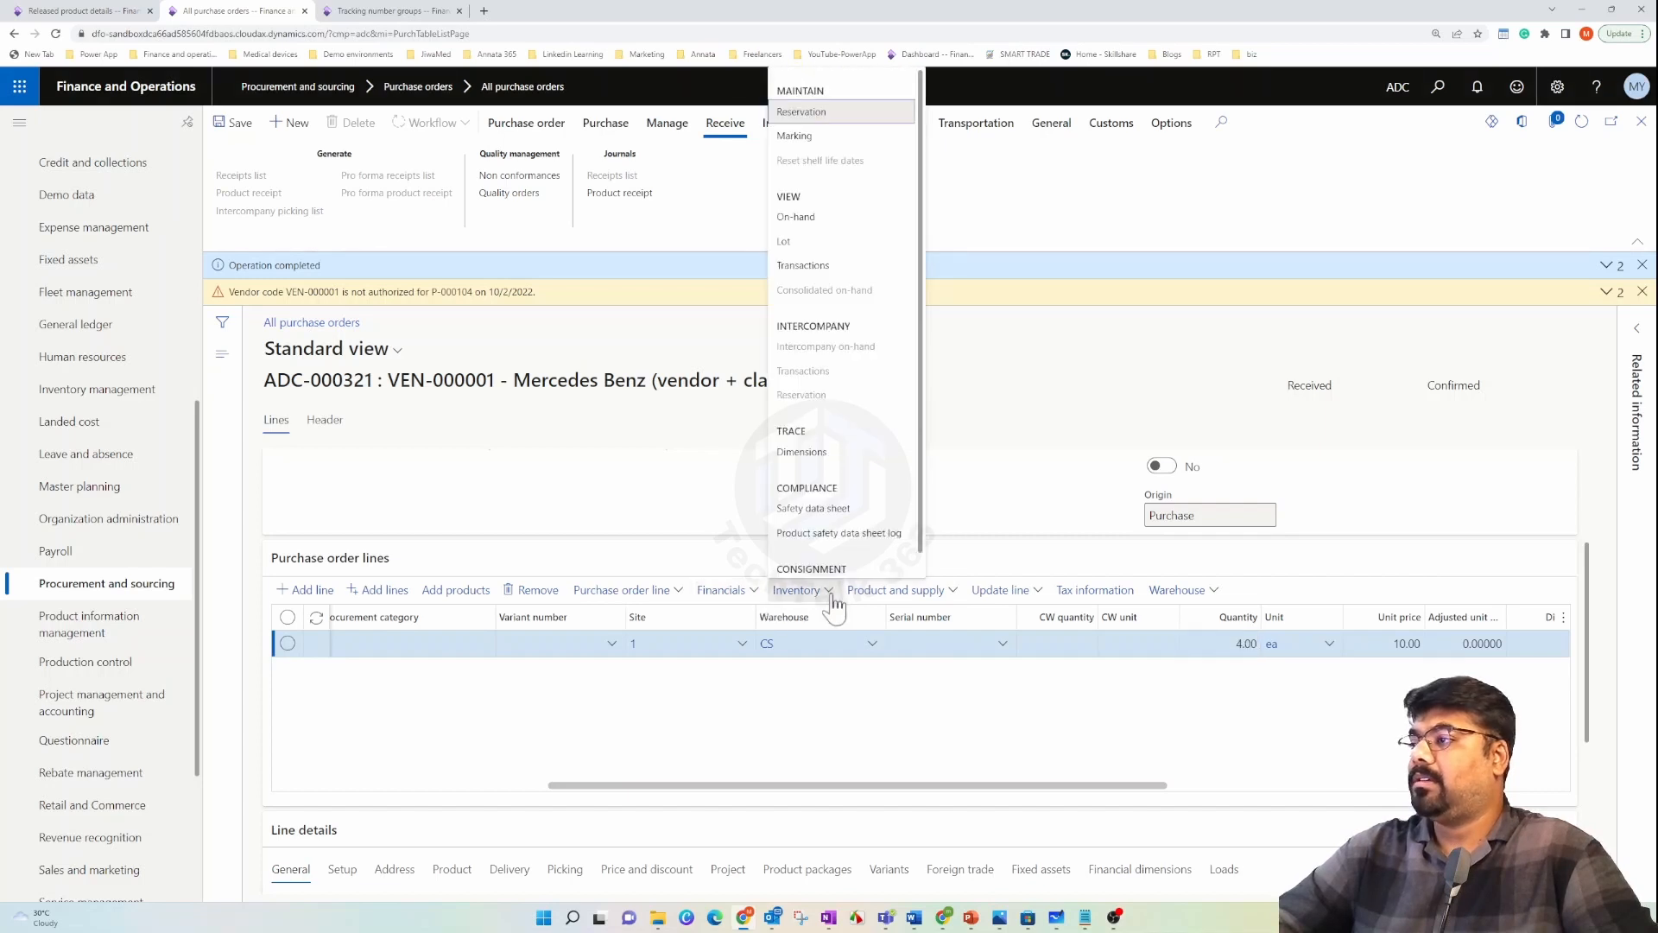
{"action": "left_click", "coordinate": [819, 266]}
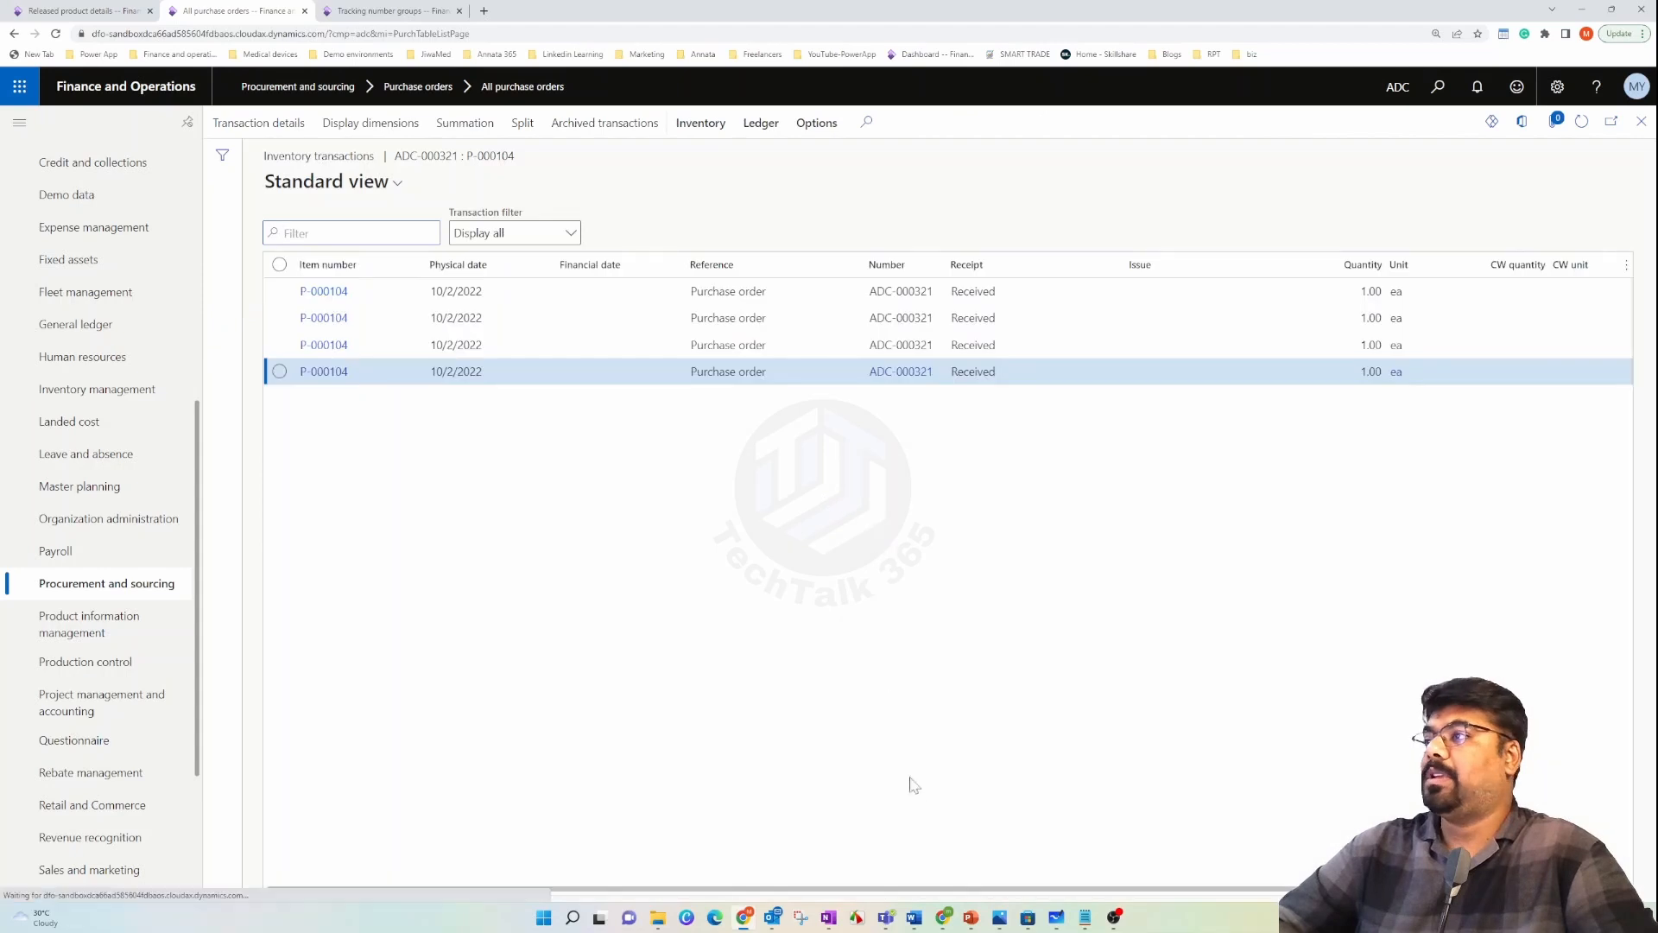
{"action": "left_click_drag", "start_coordinate": [937, 891], "coordinate": [1131, 891]}
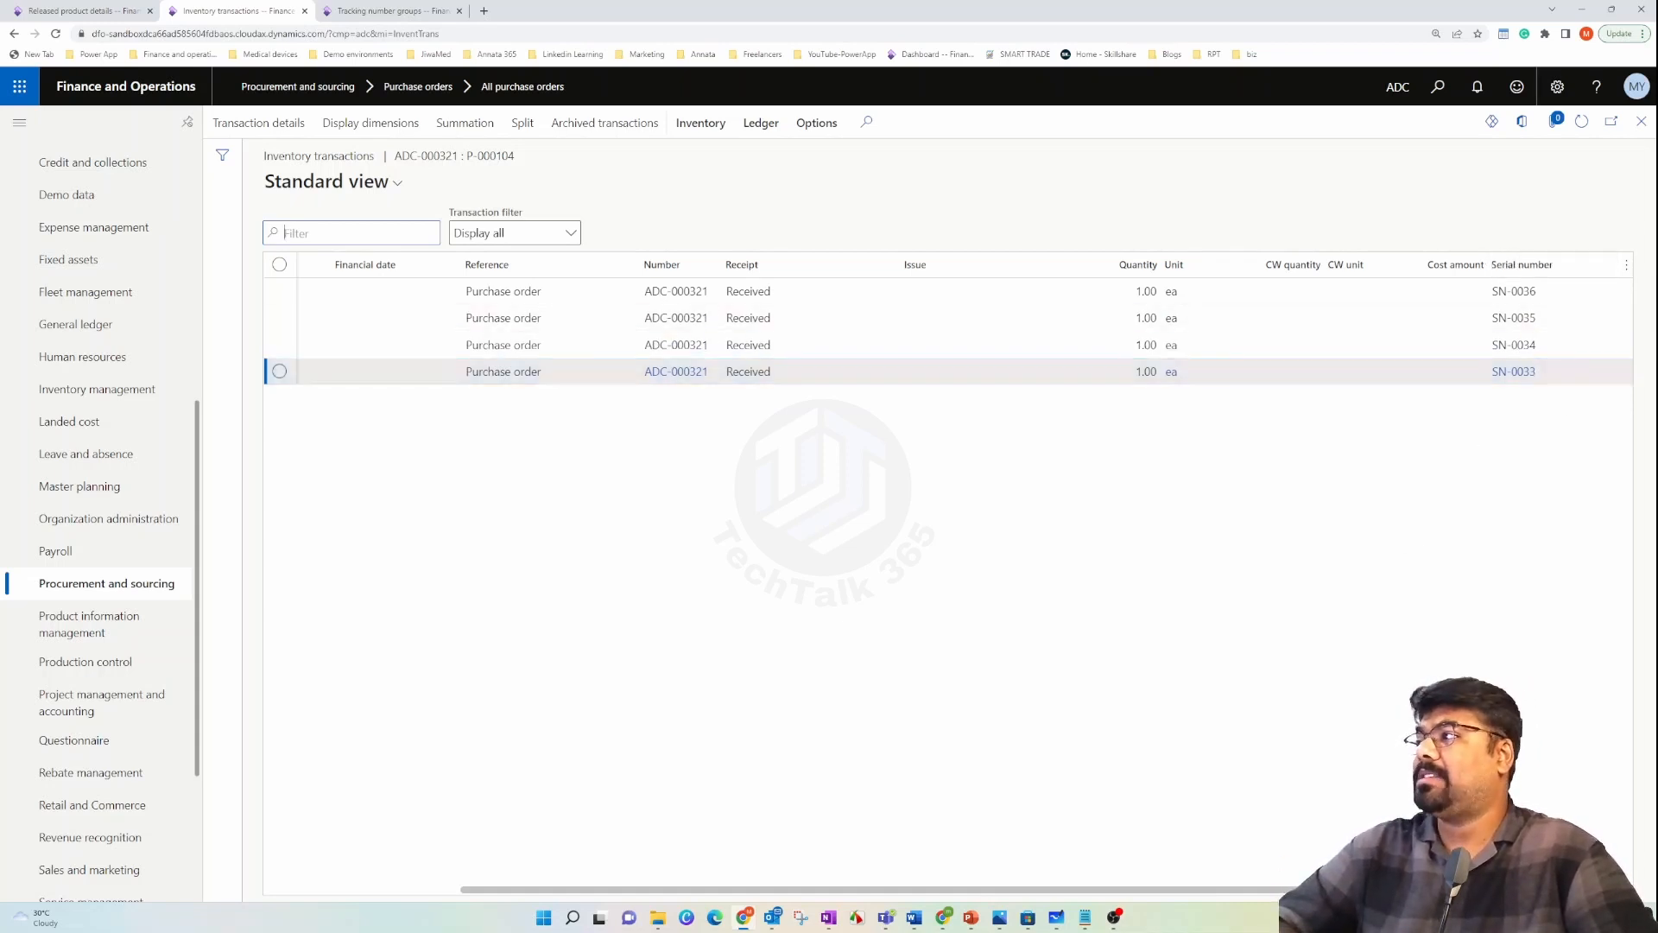
- Return to tracking number group SN_Auto, disable purchase activation and enable order activation
{"action": "left_click", "coordinate": [1641, 121]}
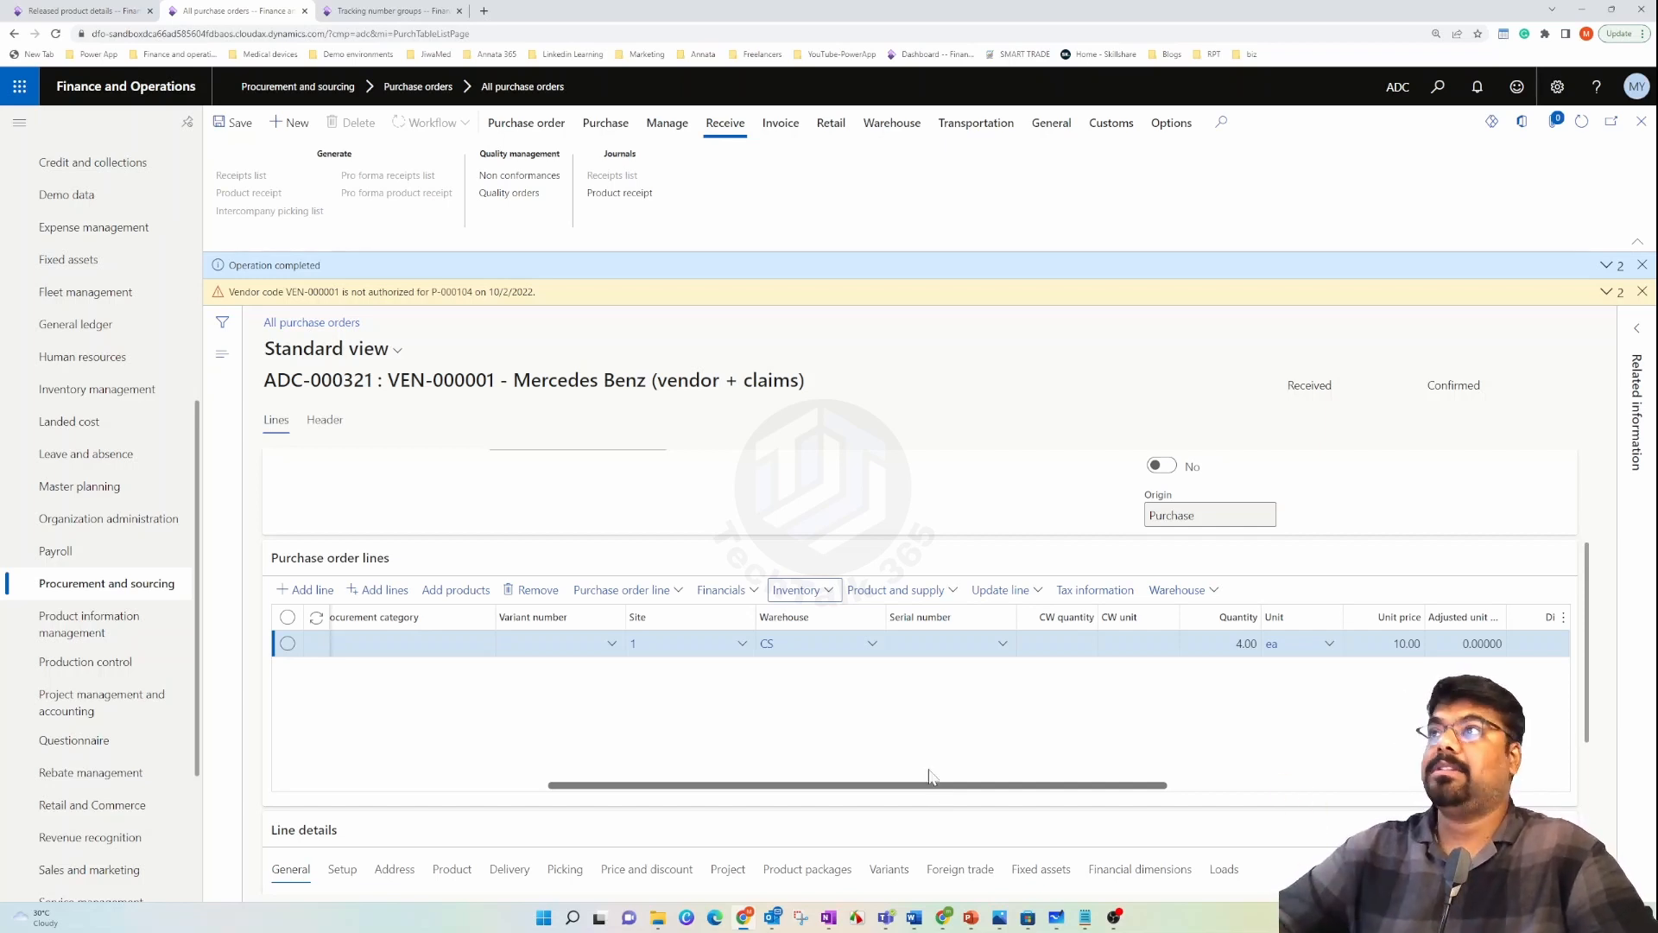
{"action": "left_click", "coordinate": [393, 10]}
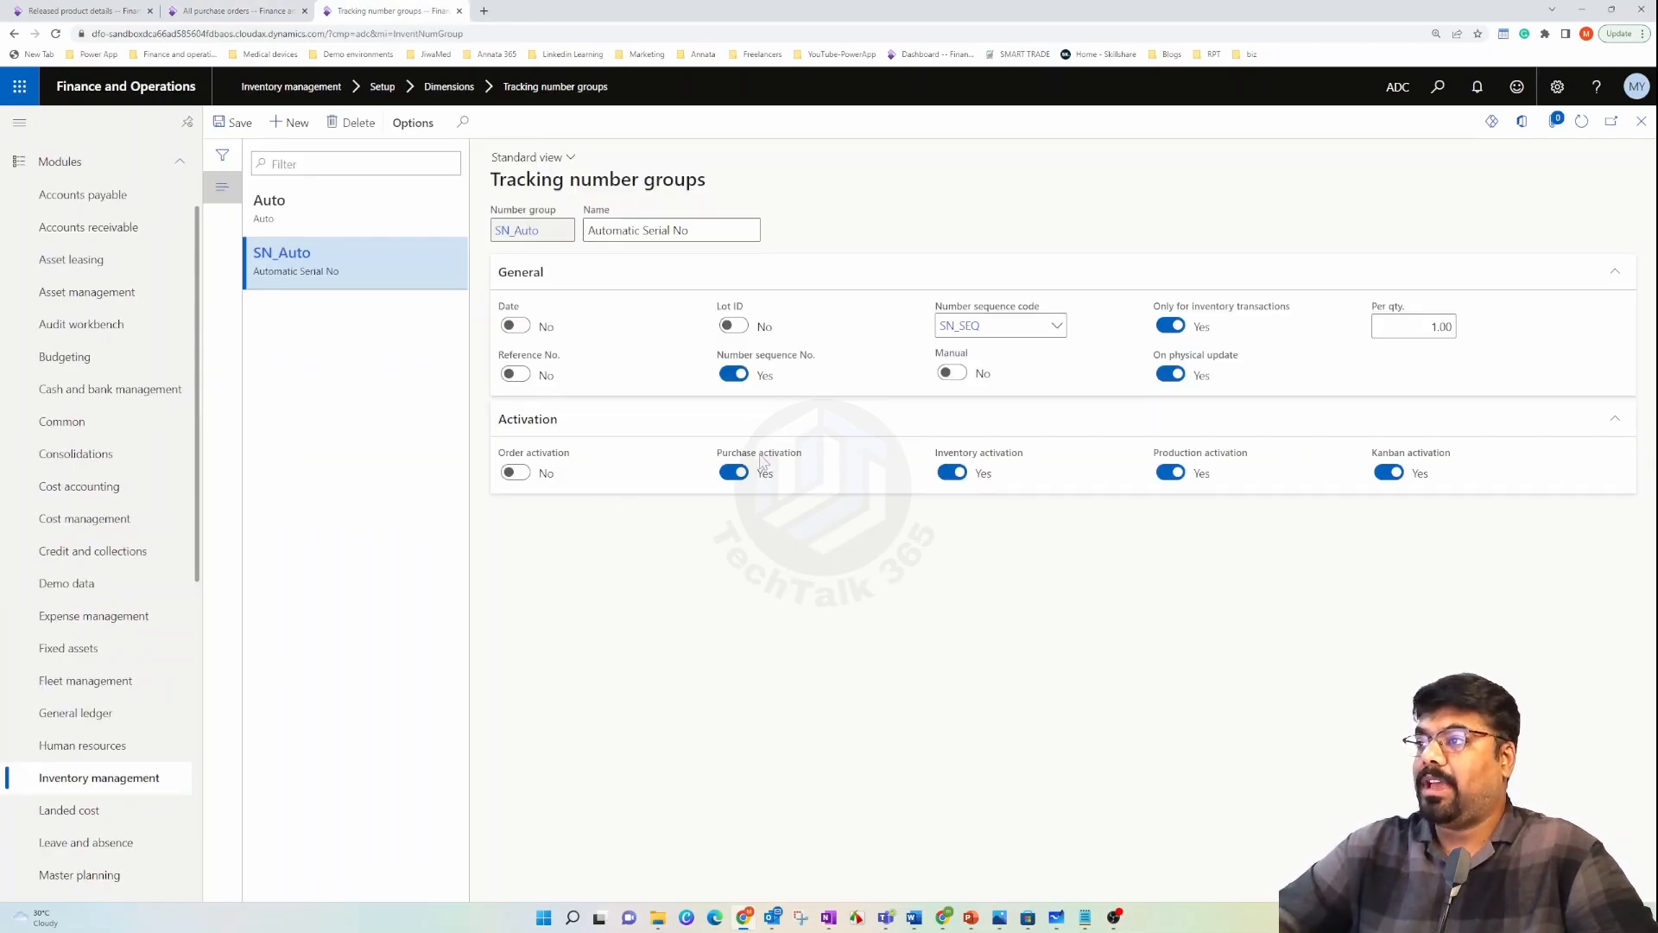
{"action": "left_click", "coordinate": [734, 473]}
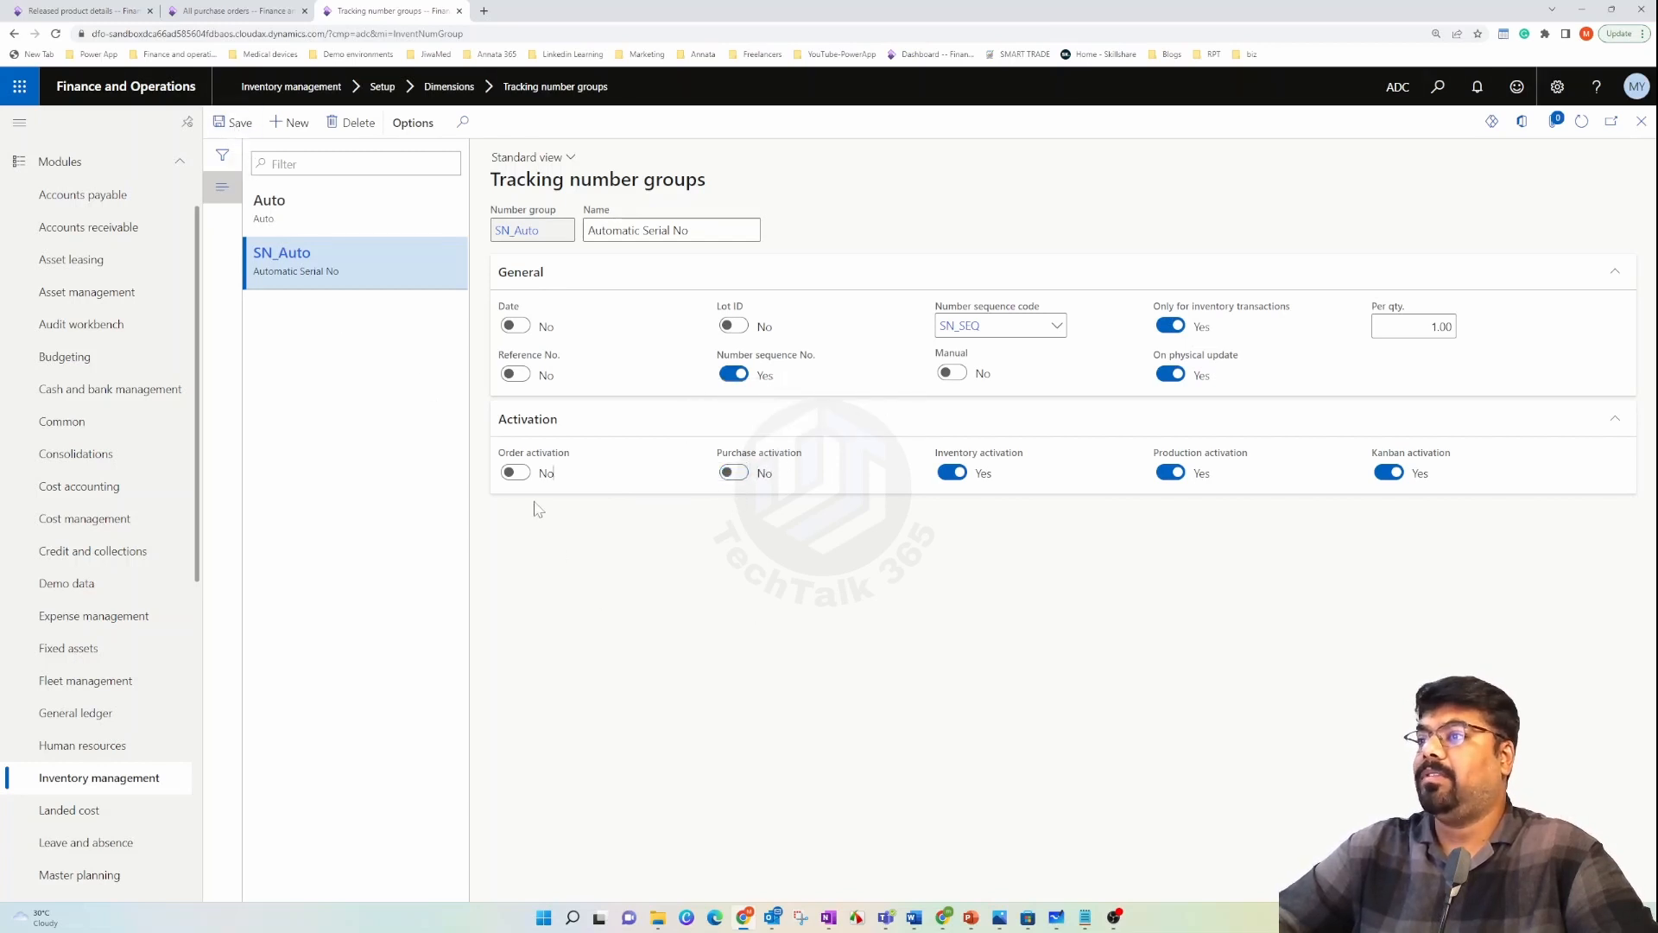
{"action": "left_click", "coordinate": [516, 472]}
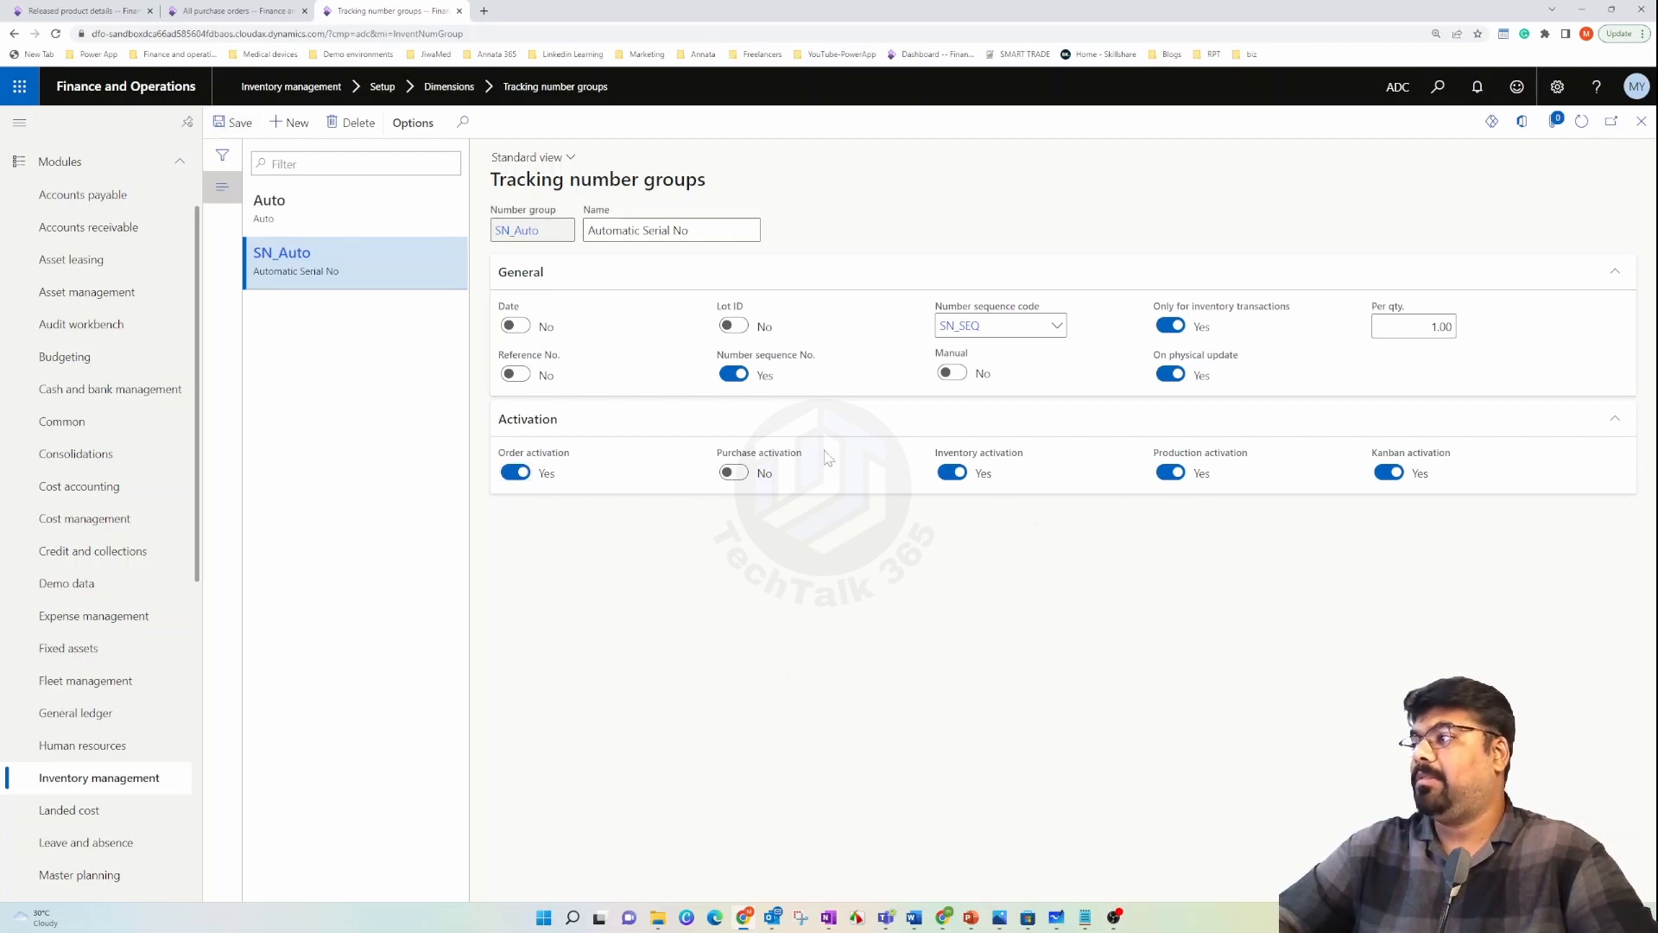
{"action": "left_click", "coordinate": [240, 11]}
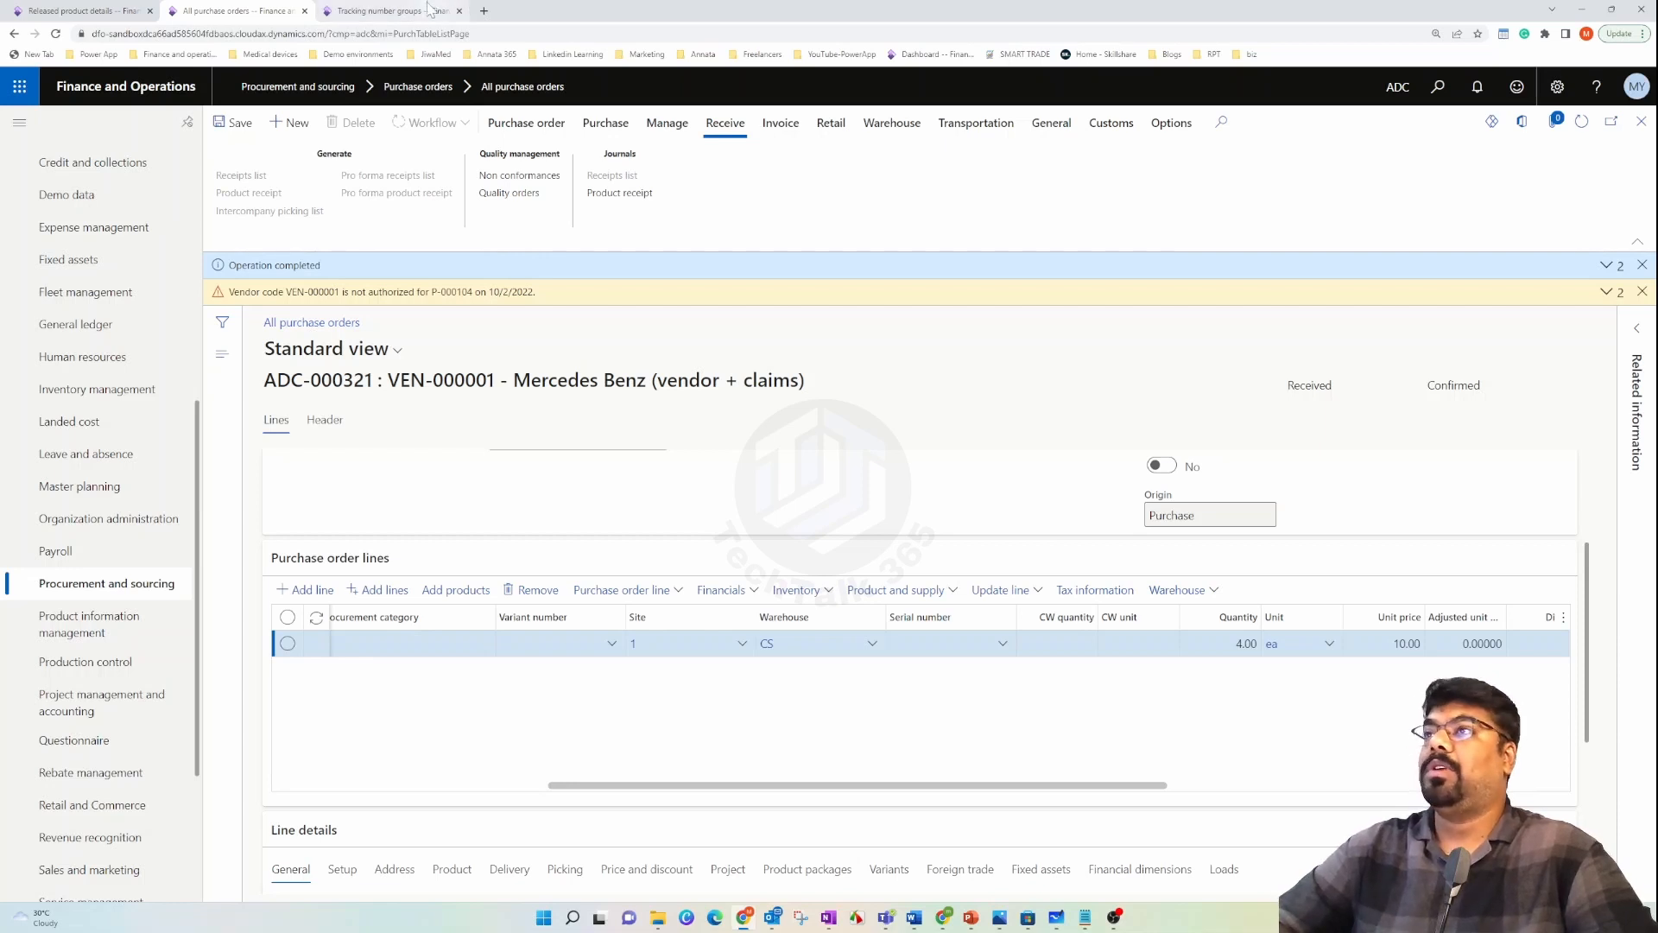
{"action": "left_click", "coordinate": [388, 10]}
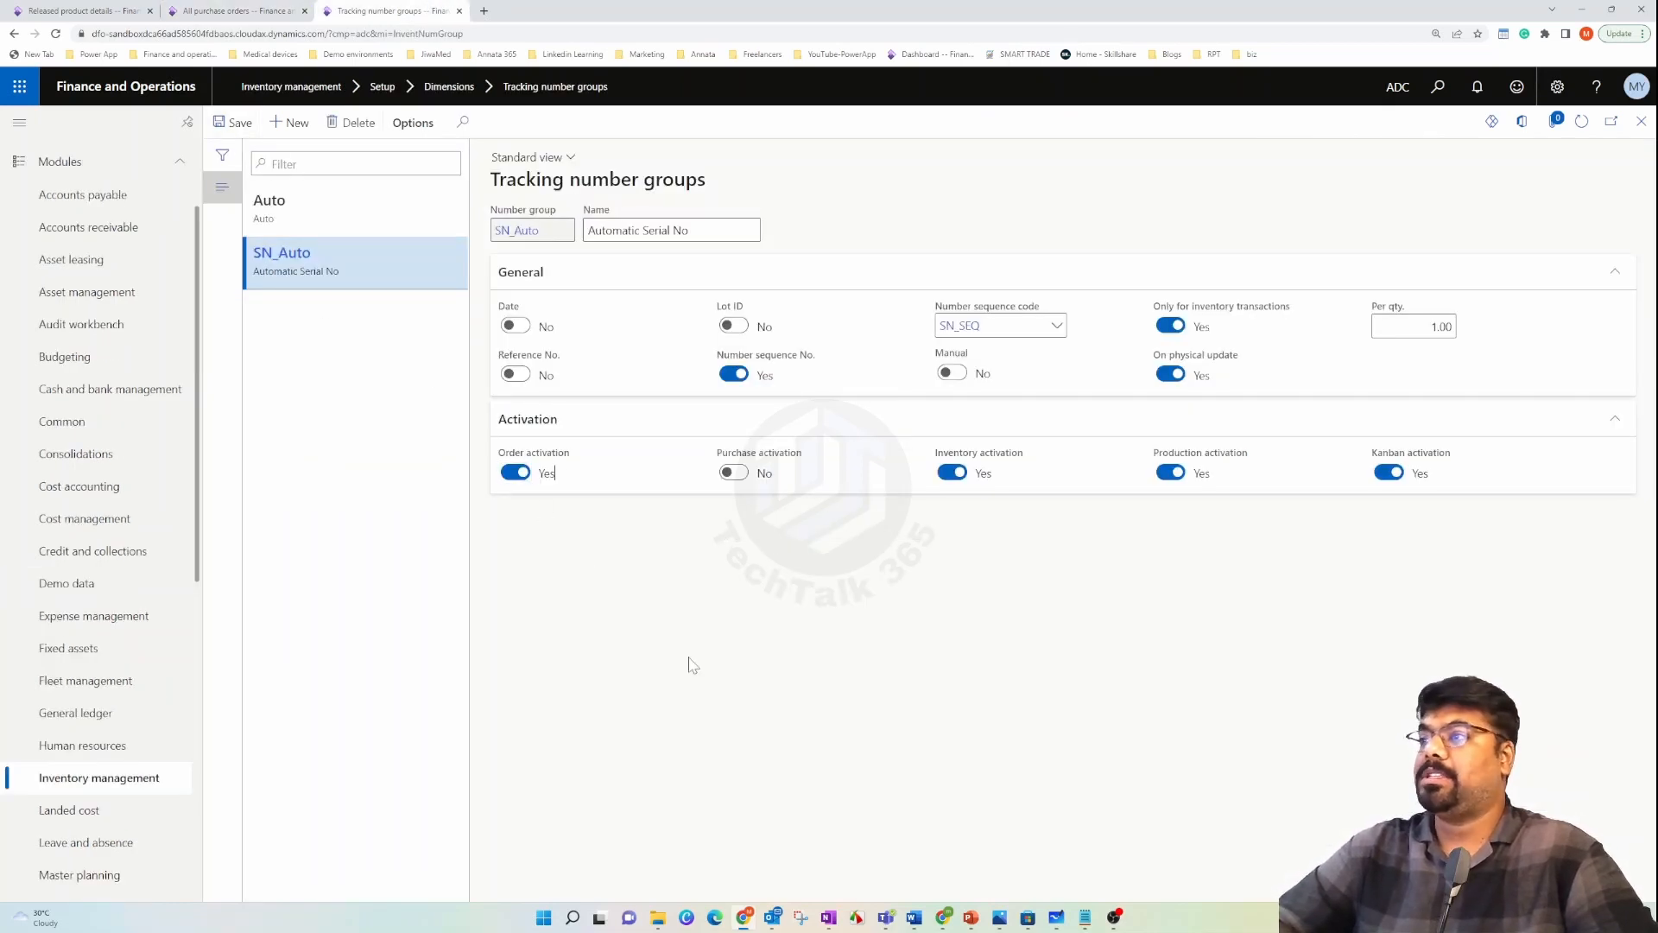
- Create a new purchase order for vendor VEN-000001 with site 1 and warehouse CS
{"action": "left_click", "coordinate": [275, 9]}
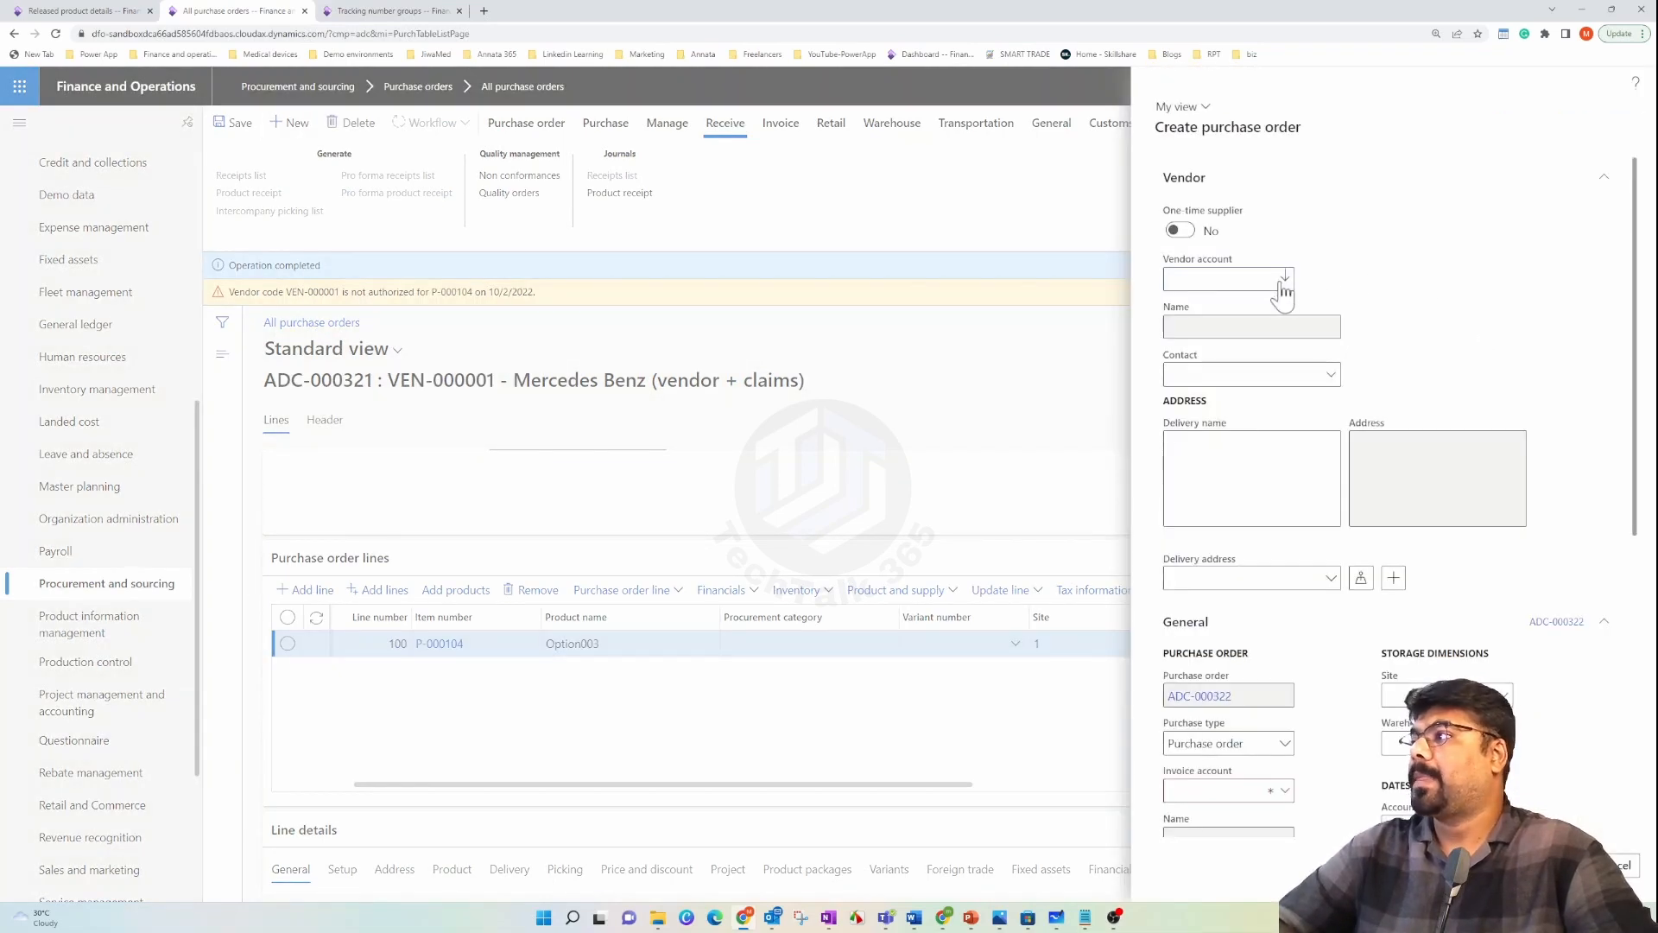
{"action": "left_click", "coordinate": [1283, 285]}
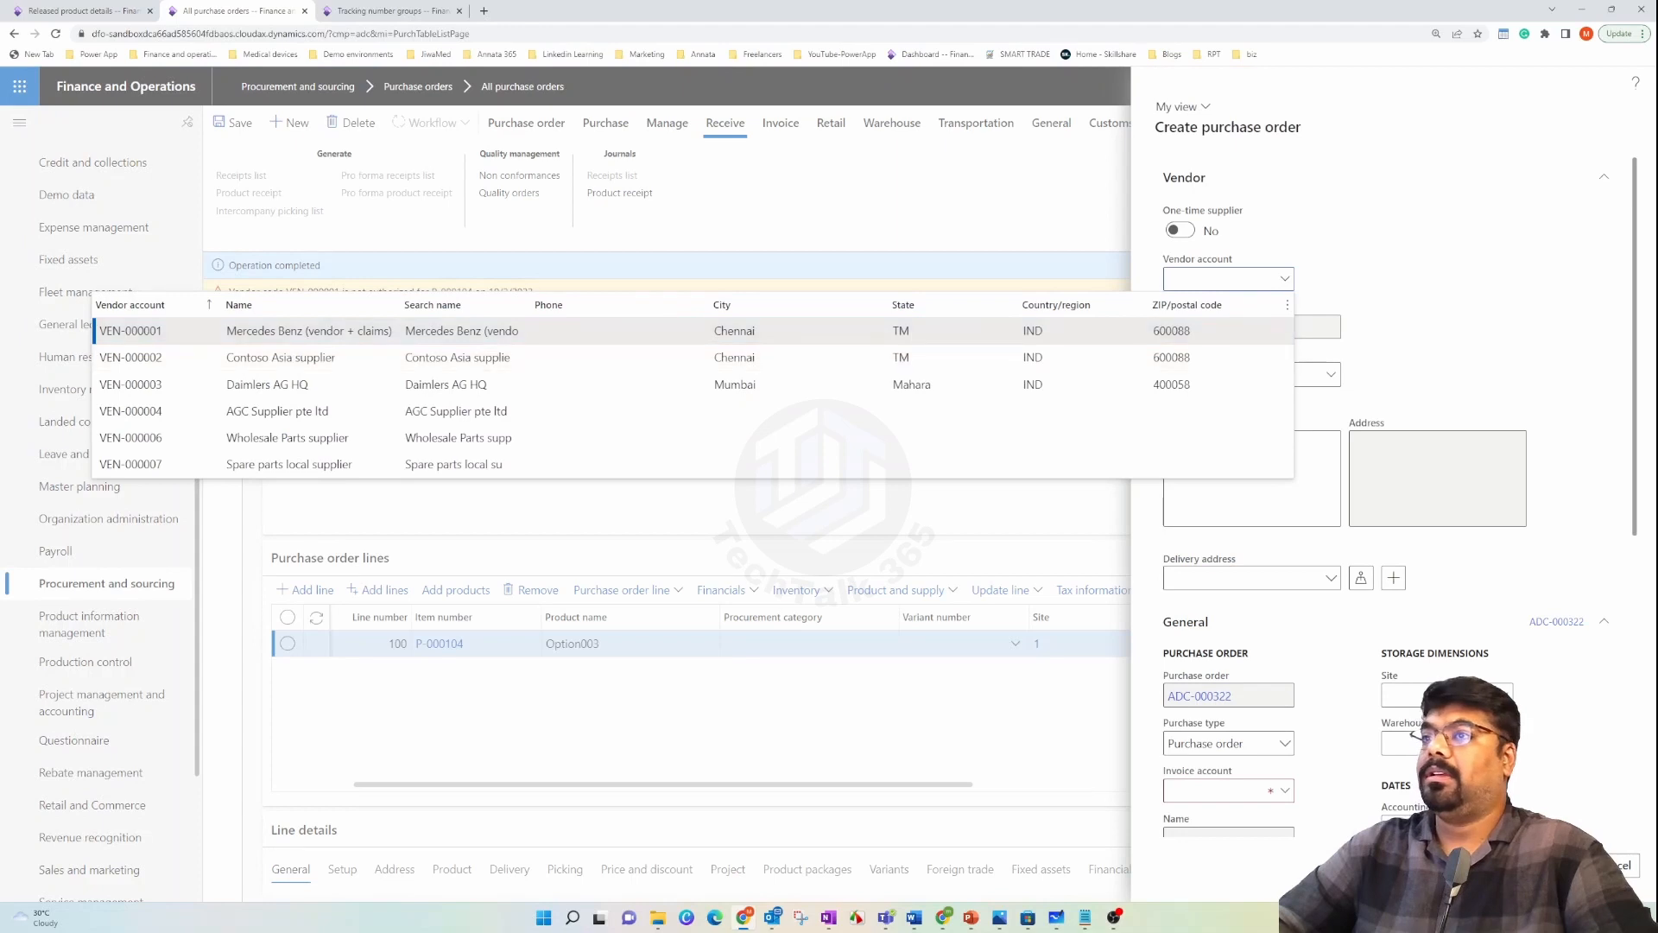
{"action": "key", "text": "Return"}
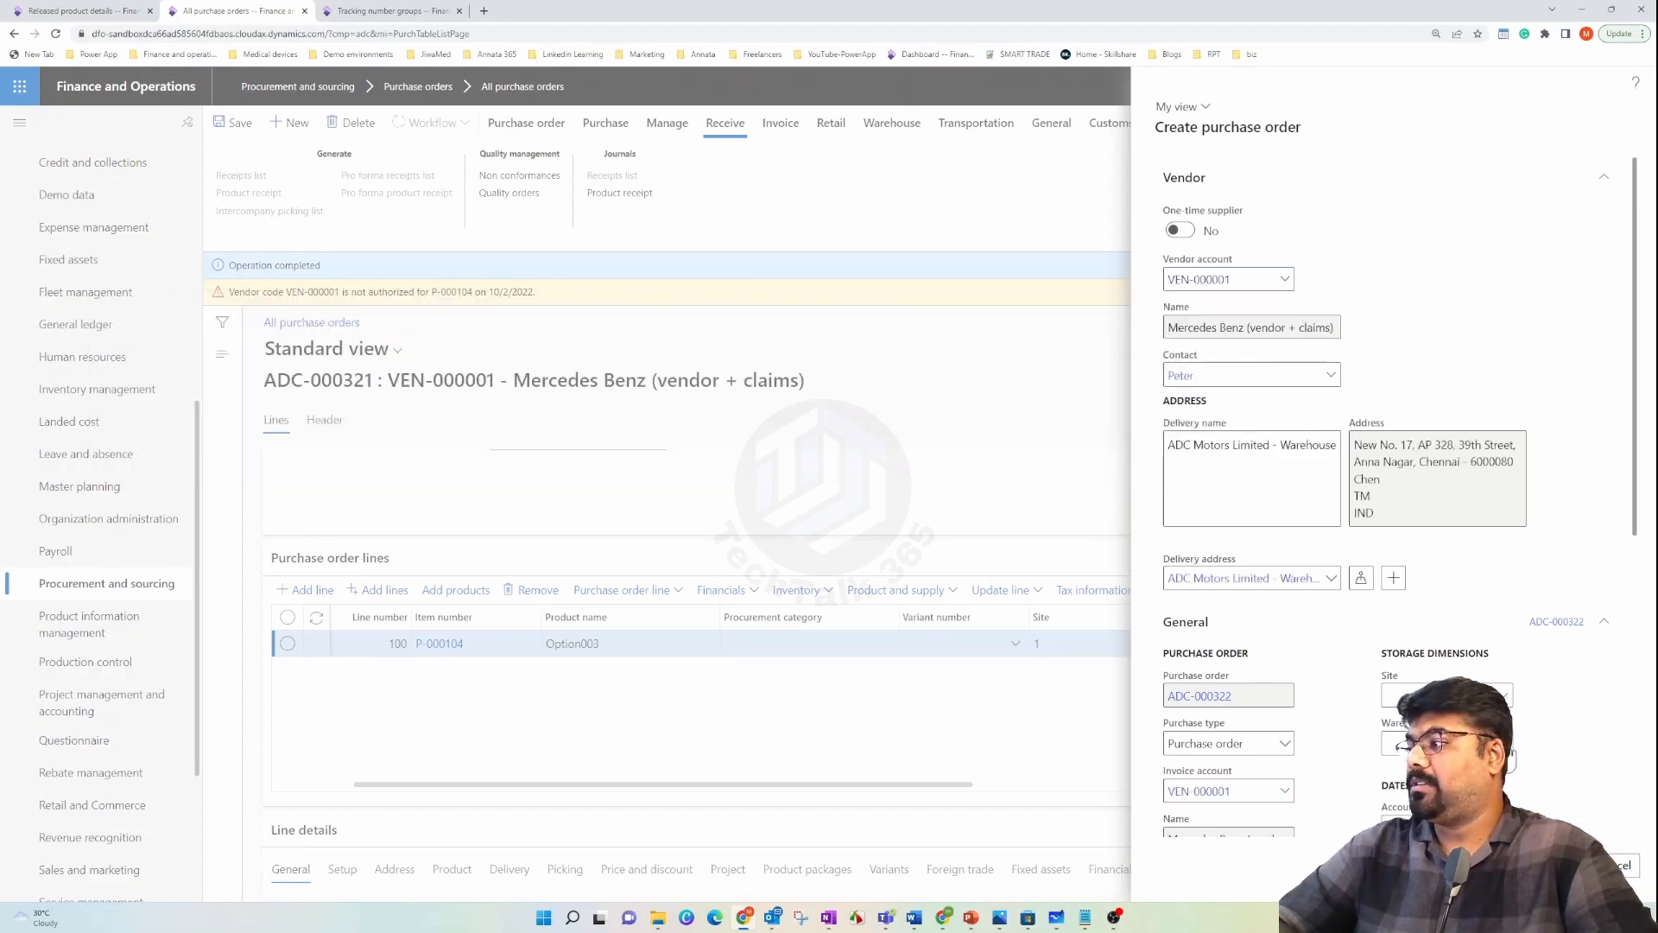
{"action": "left_click", "coordinate": [1506, 746]}
{"action": "left_click", "coordinate": [1330, 581]}
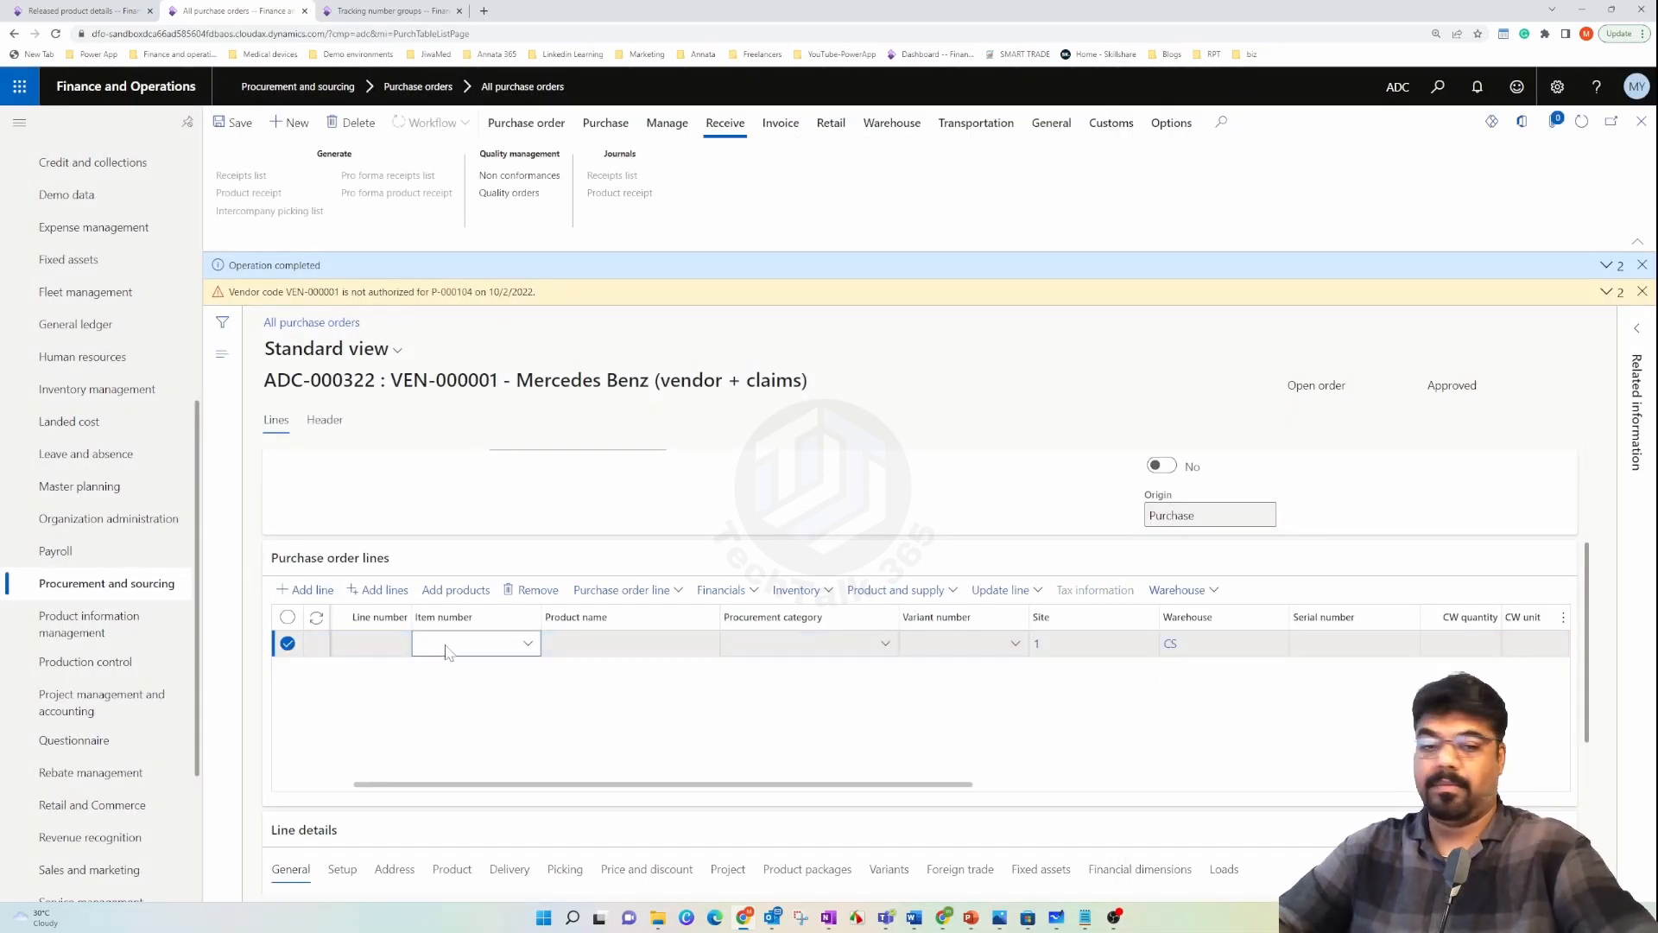
{"action": "type", "text": "ADC-000321"}
{"action": "left_click", "coordinate": [489, 714]}
{"action": "left_click", "coordinate": [505, 646]}
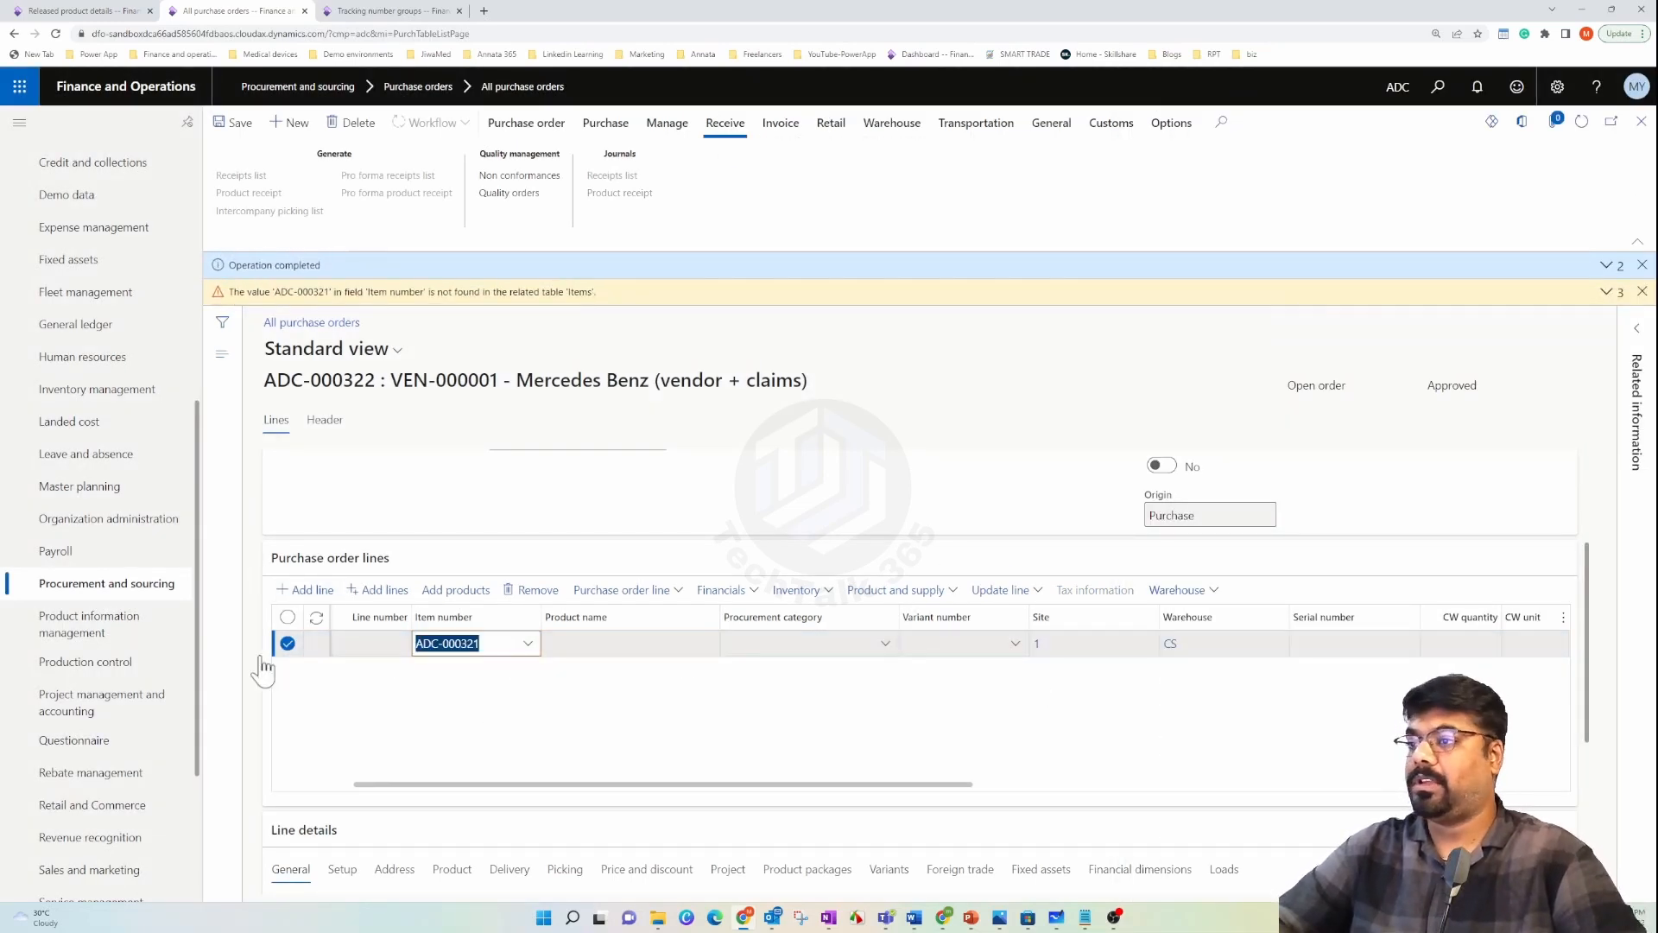
{"action": "key", "text": "BackSpace"}
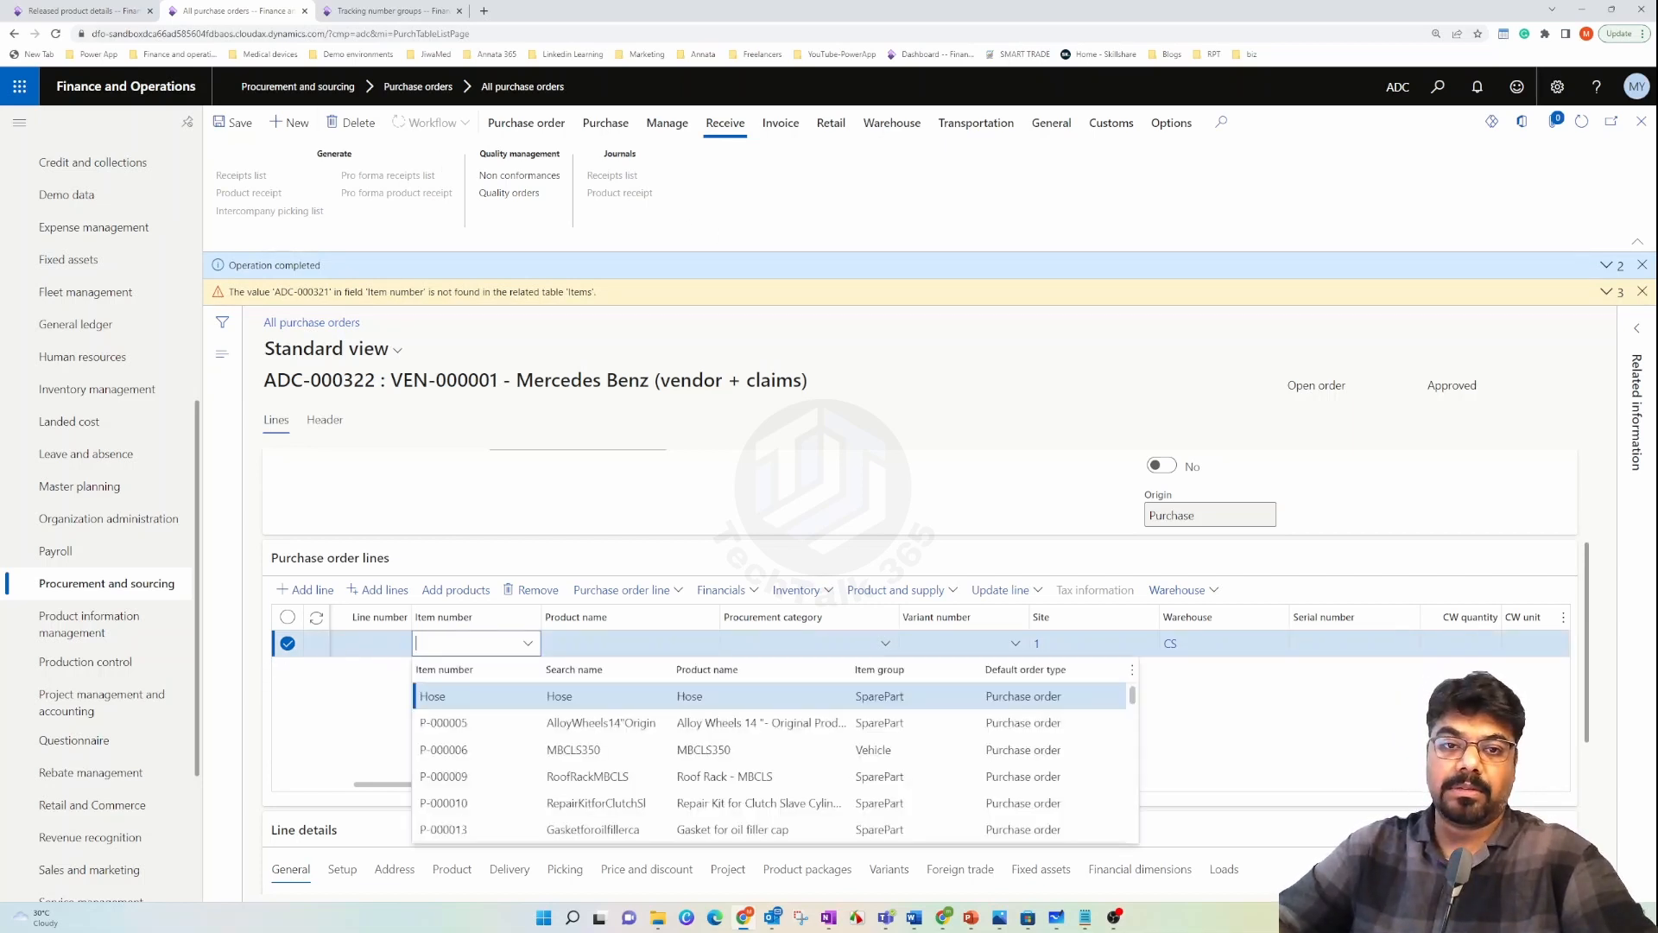
- Enter item P-000104 on the new purchase order's line and set its quantity to 4
{"action": "key", "text": "alt+Tab"}
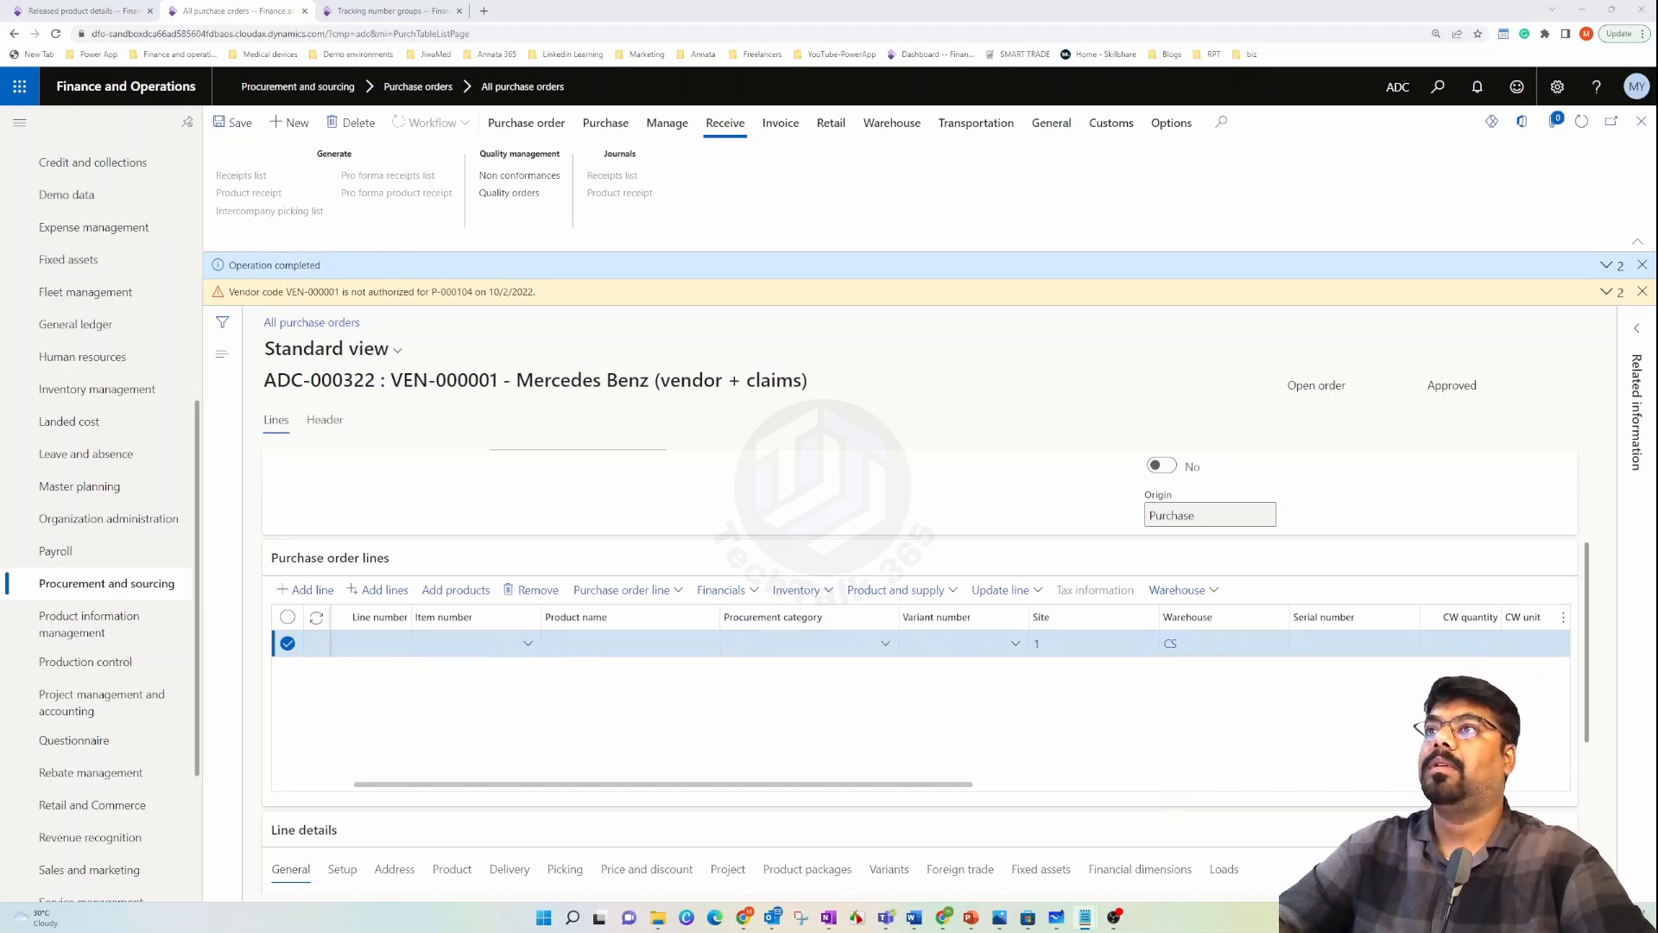
{"action": "key", "text": "ctrl+shift+Tab"}
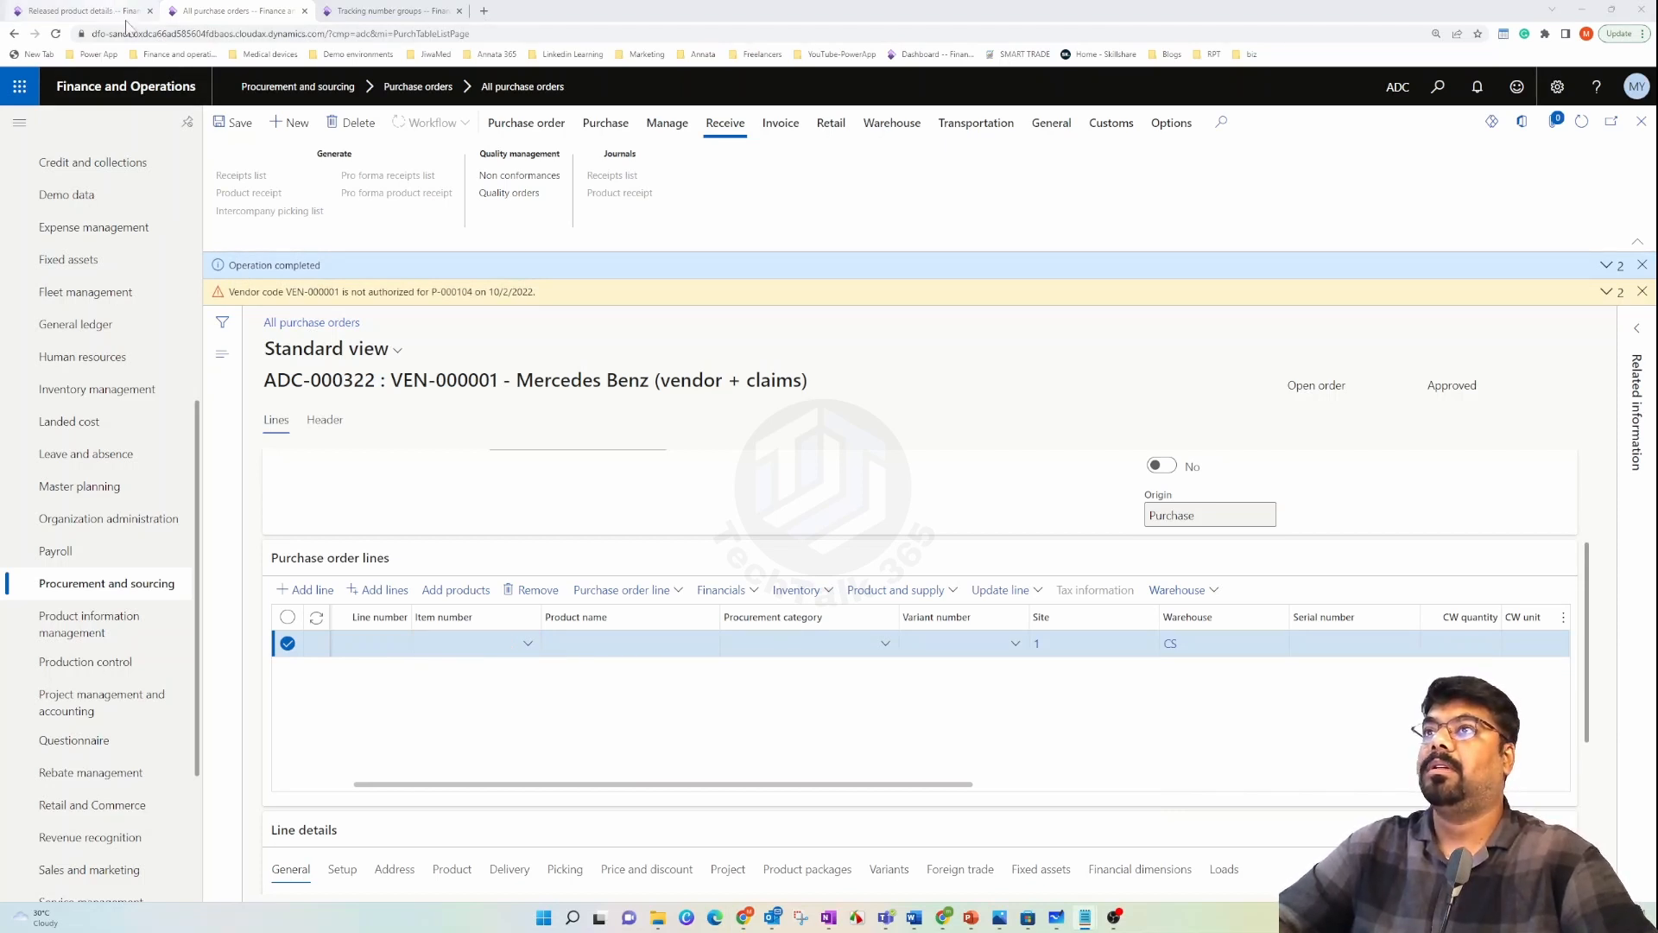
{"action": "left_click", "coordinate": [276, 9]}
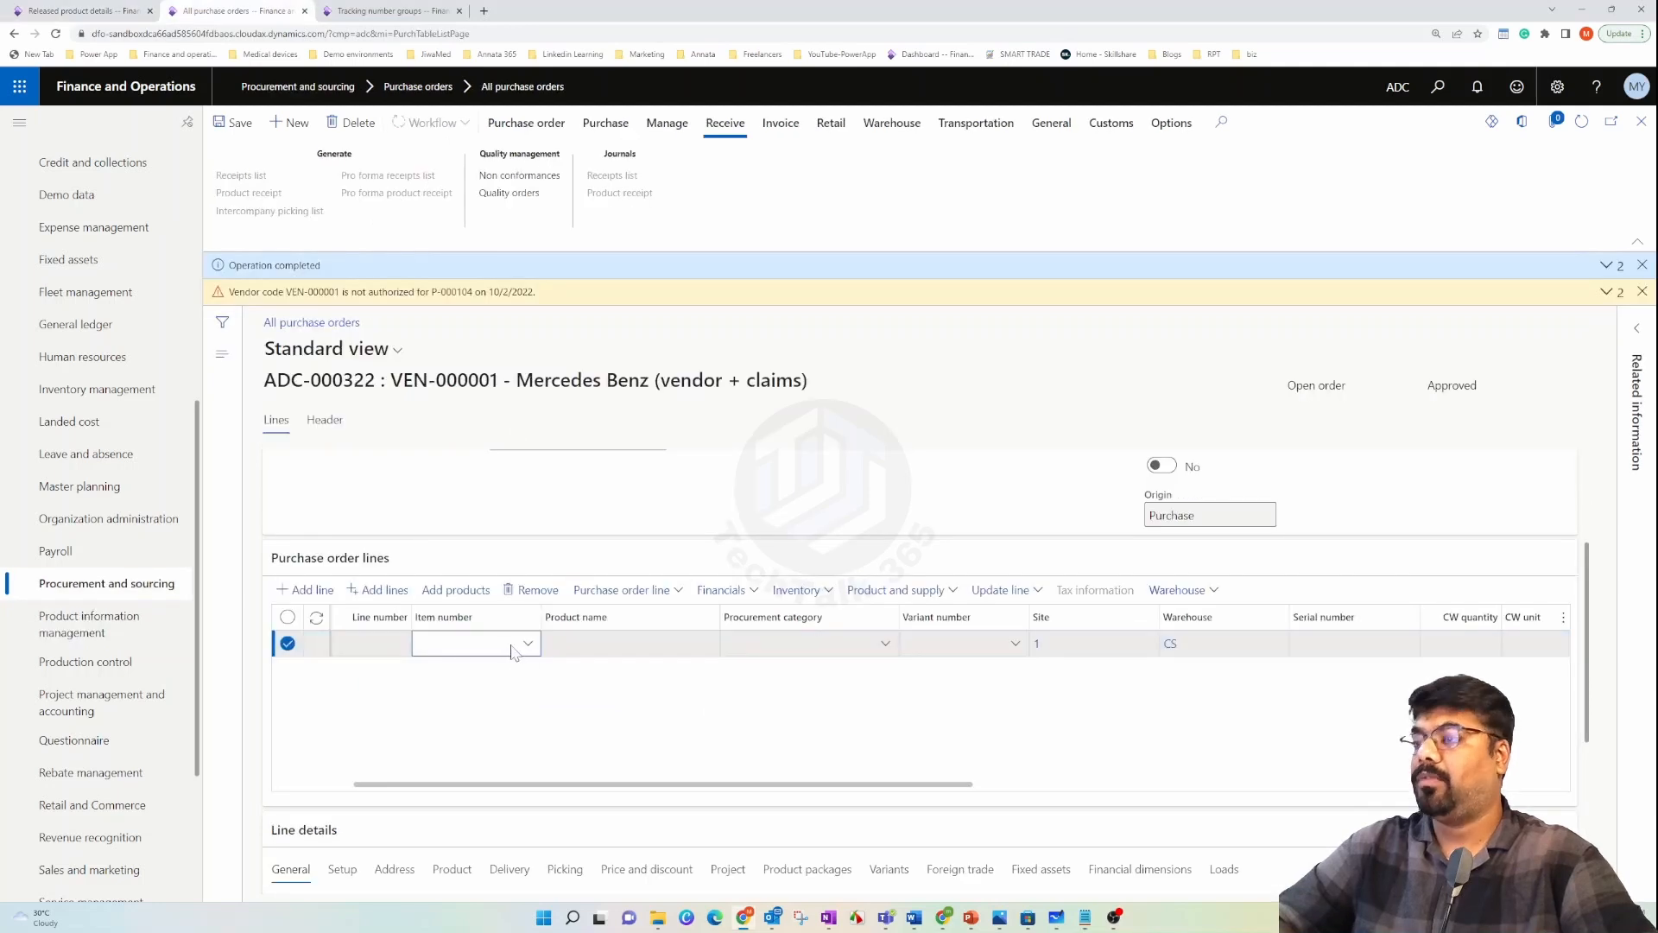
{"action": "type", "text": "P-000104"}
{"action": "key", "text": "Tab"}
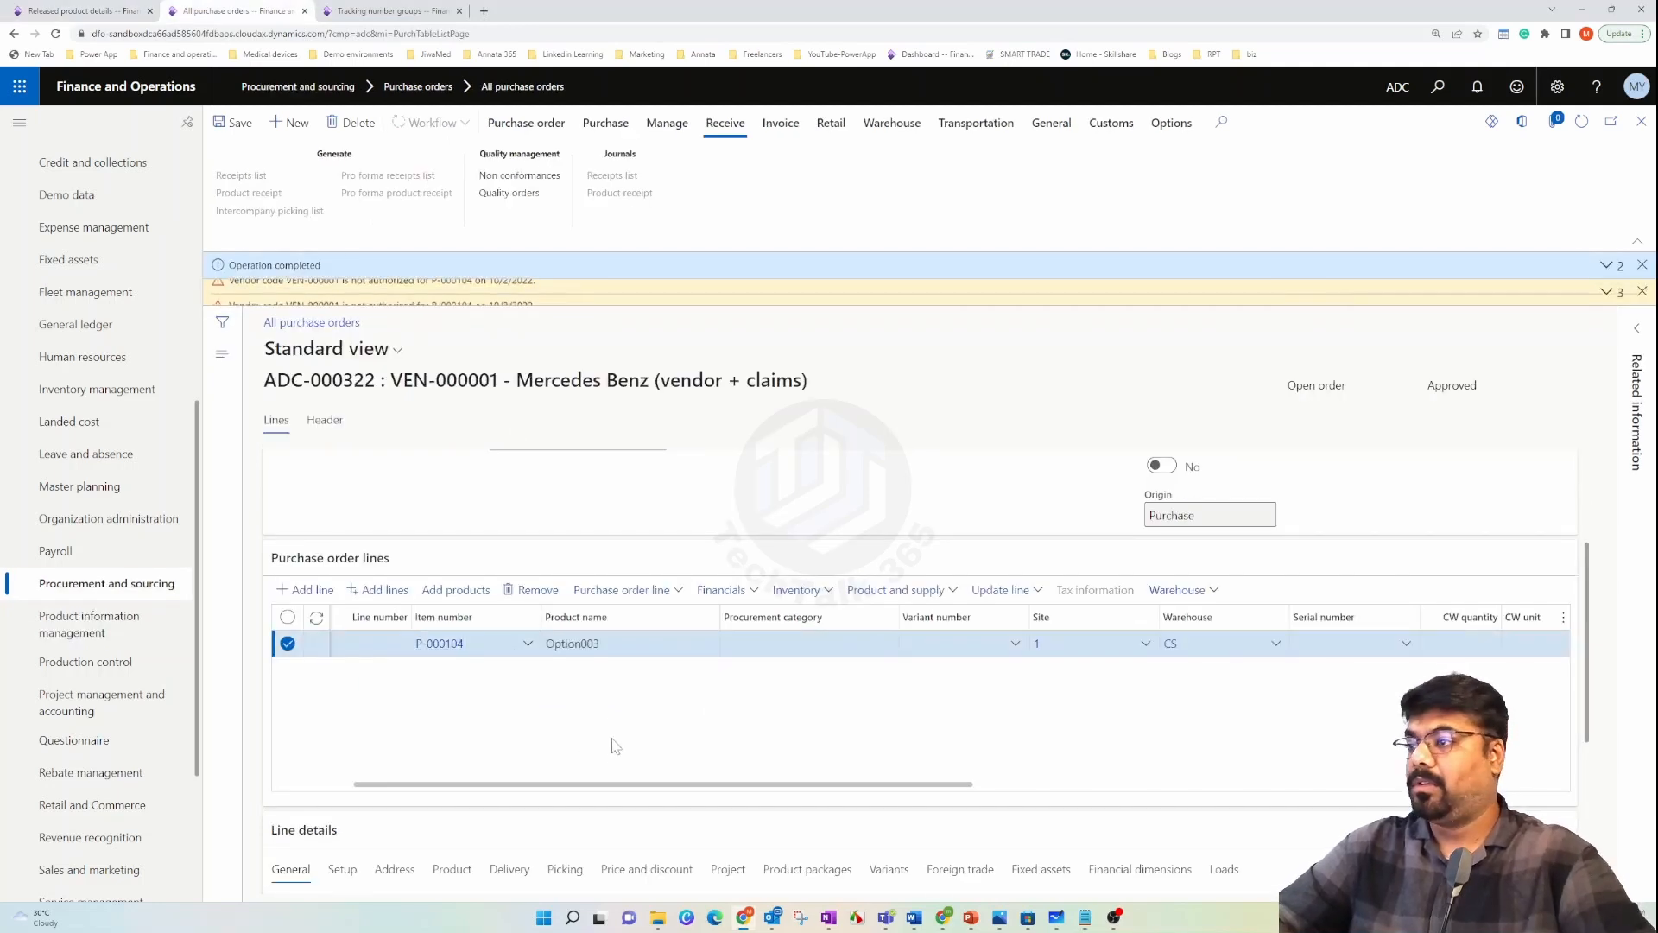
{"action": "left_click_drag", "start_coordinate": [611, 787], "coordinate": [925, 827]}
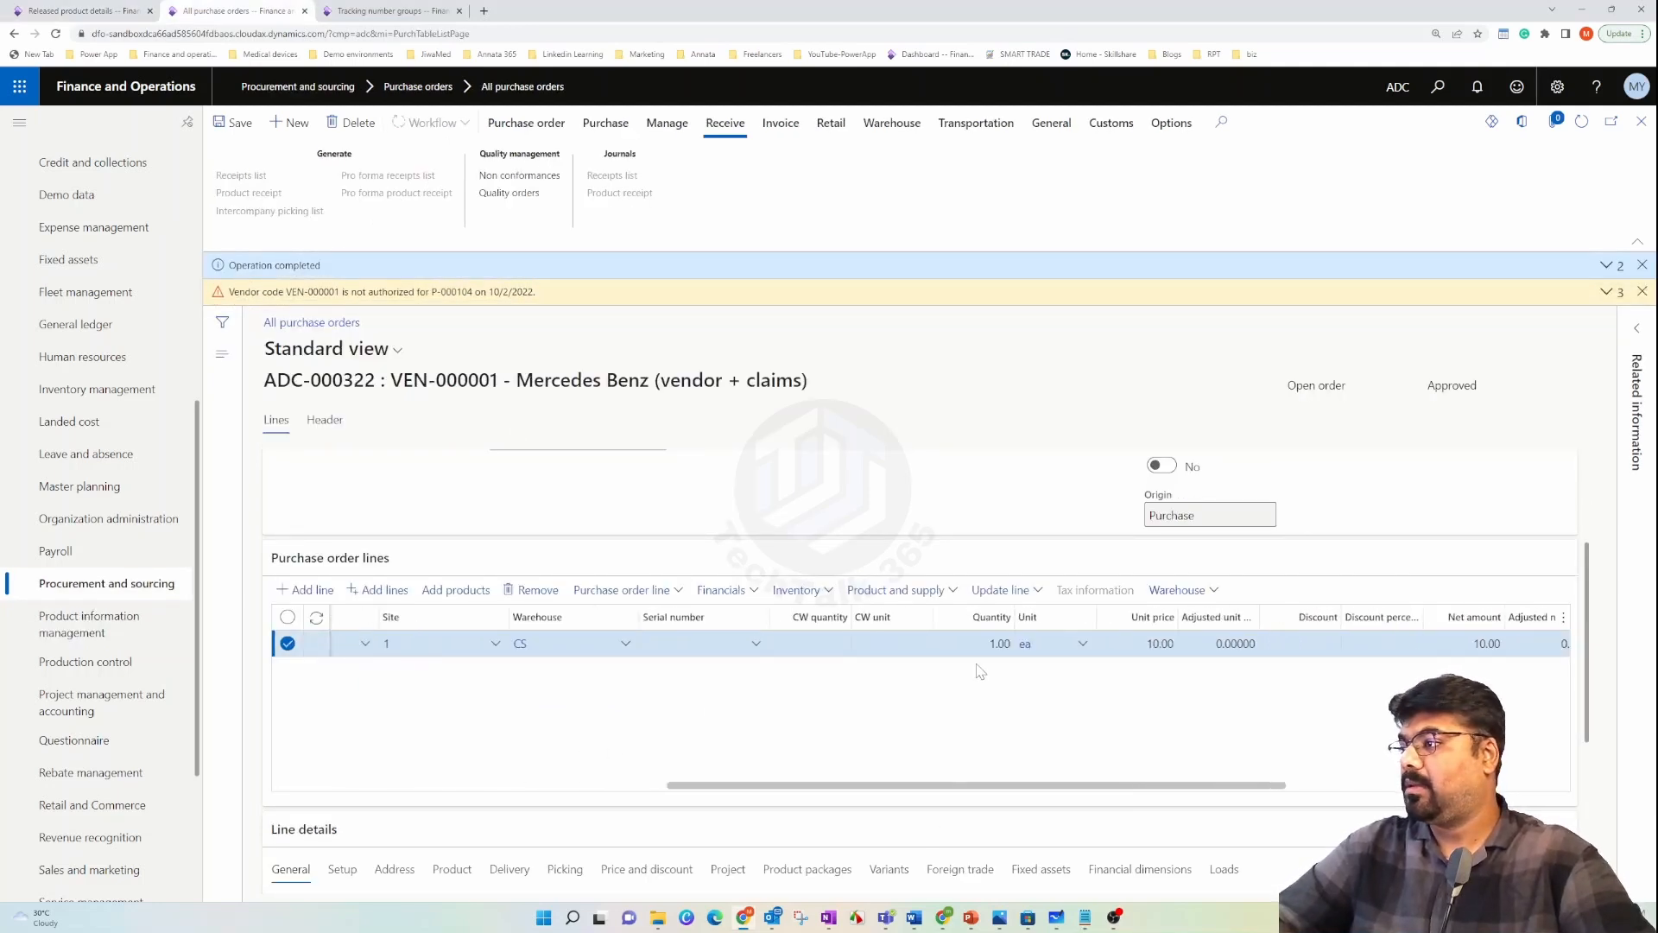
{"action": "left_click", "coordinate": [996, 645]}
{"action": "key", "text": "BackSpace"}
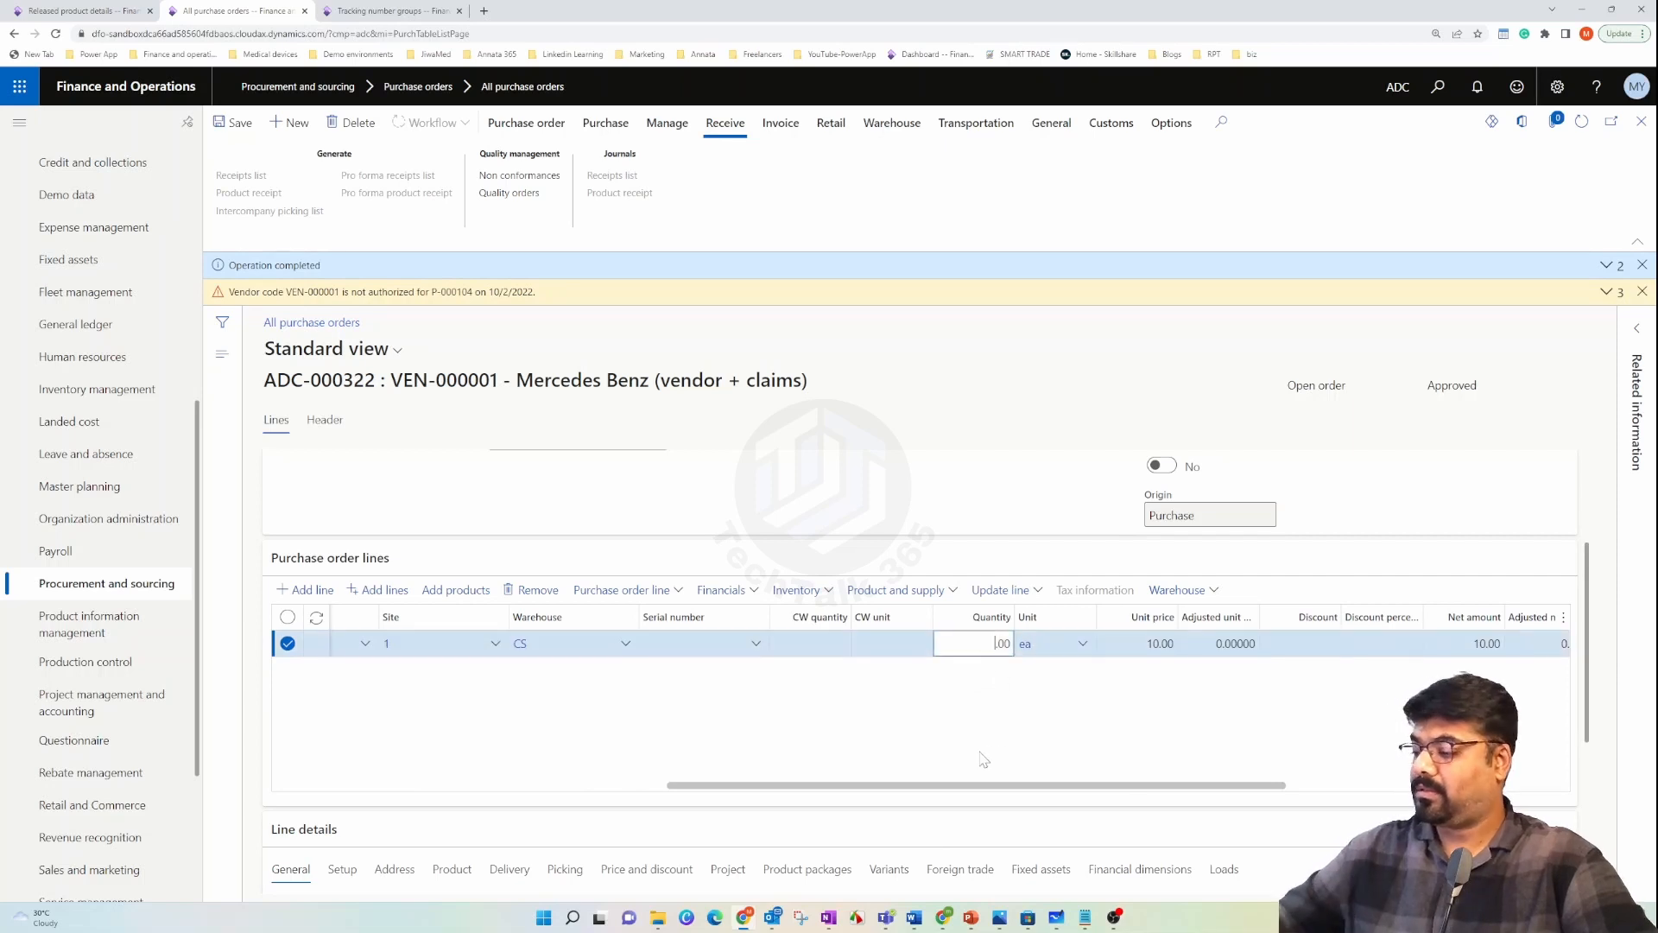
{"action": "type", "text": "4"}
{"action": "left_click", "coordinate": [984, 760]}
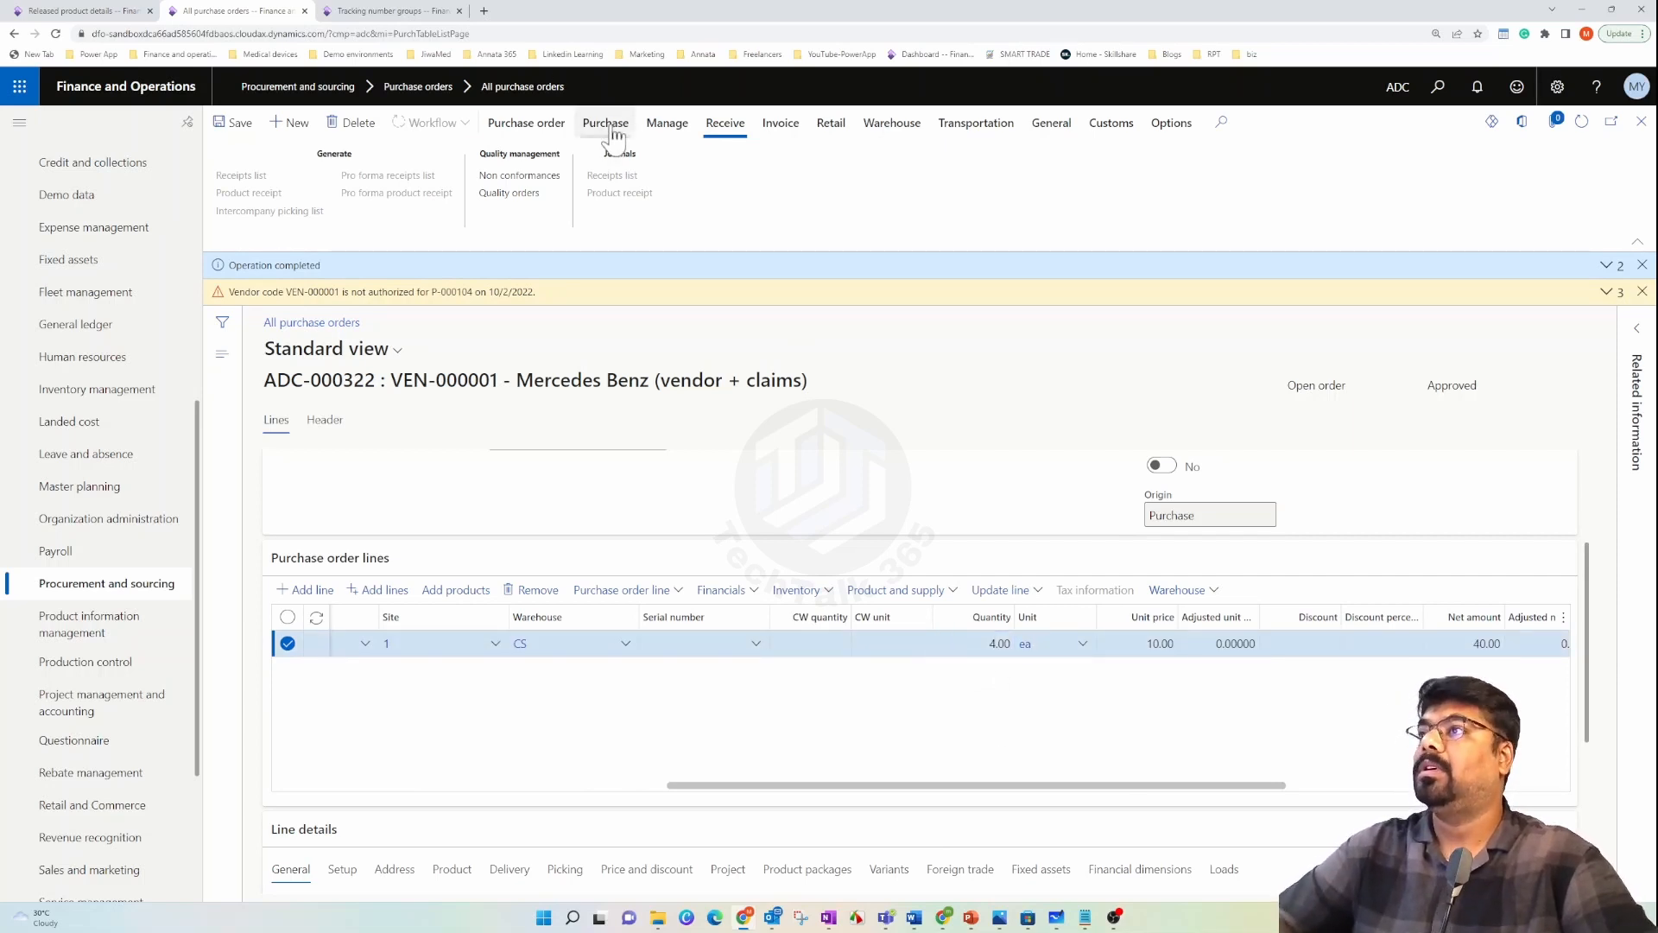
- Confirm the new purchase order and post its product receipt for the ordered quantity, with the purchase order number as the receipt number
{"action": "left_click", "coordinate": [605, 123]}
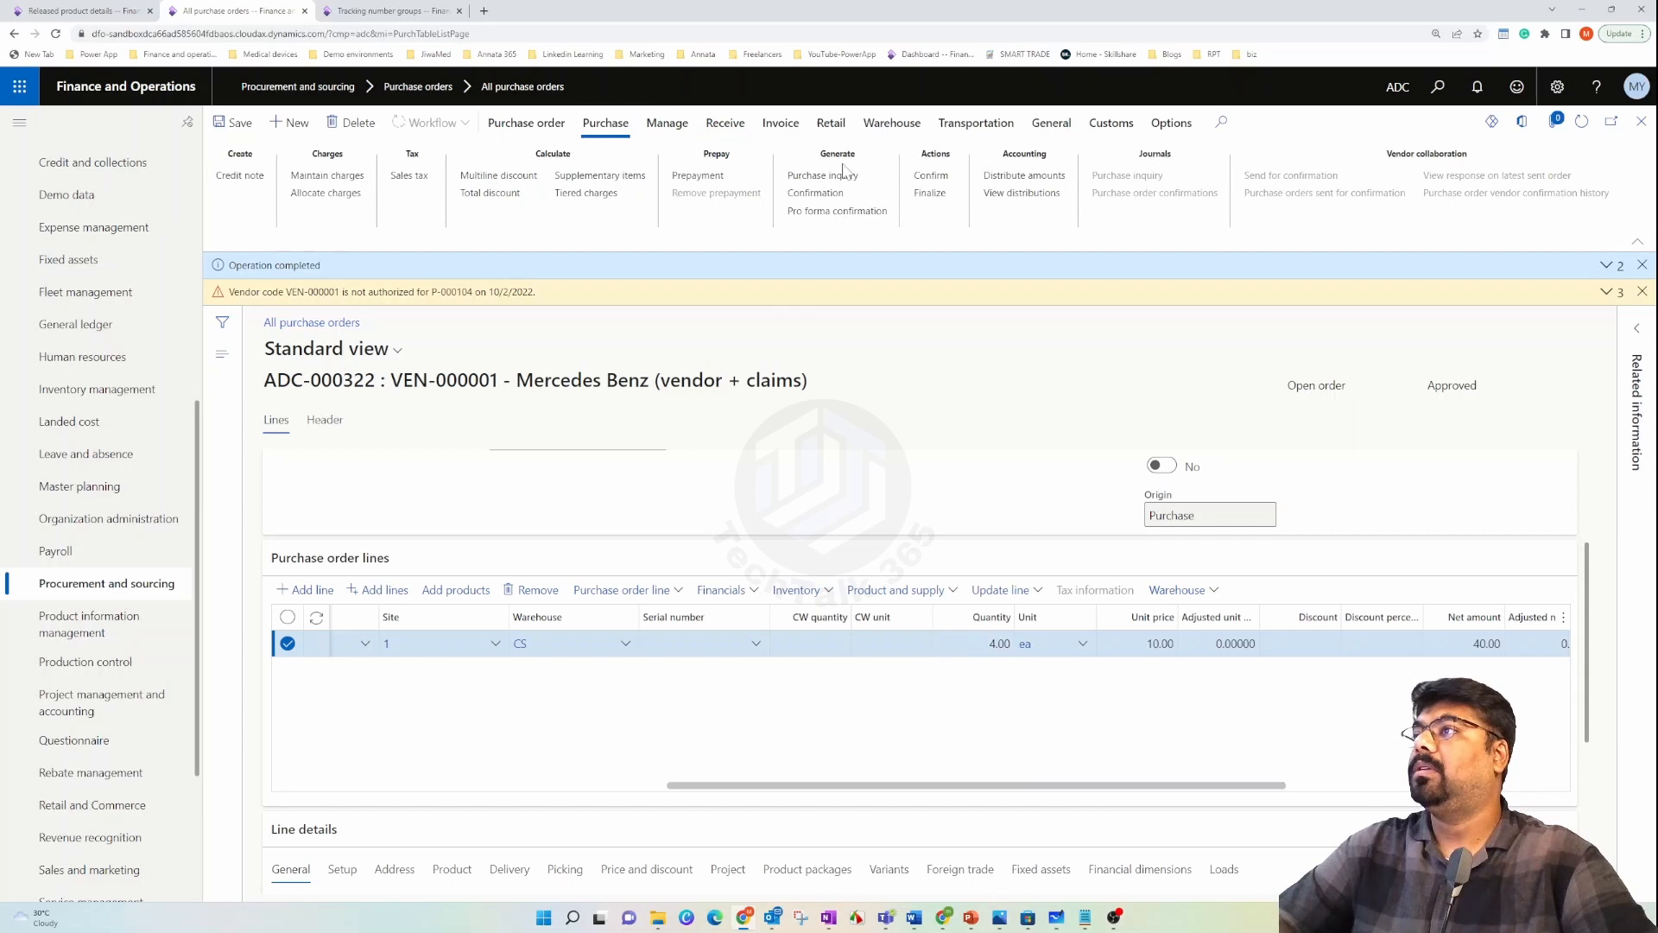
{"action": "left_click", "coordinate": [931, 175]}
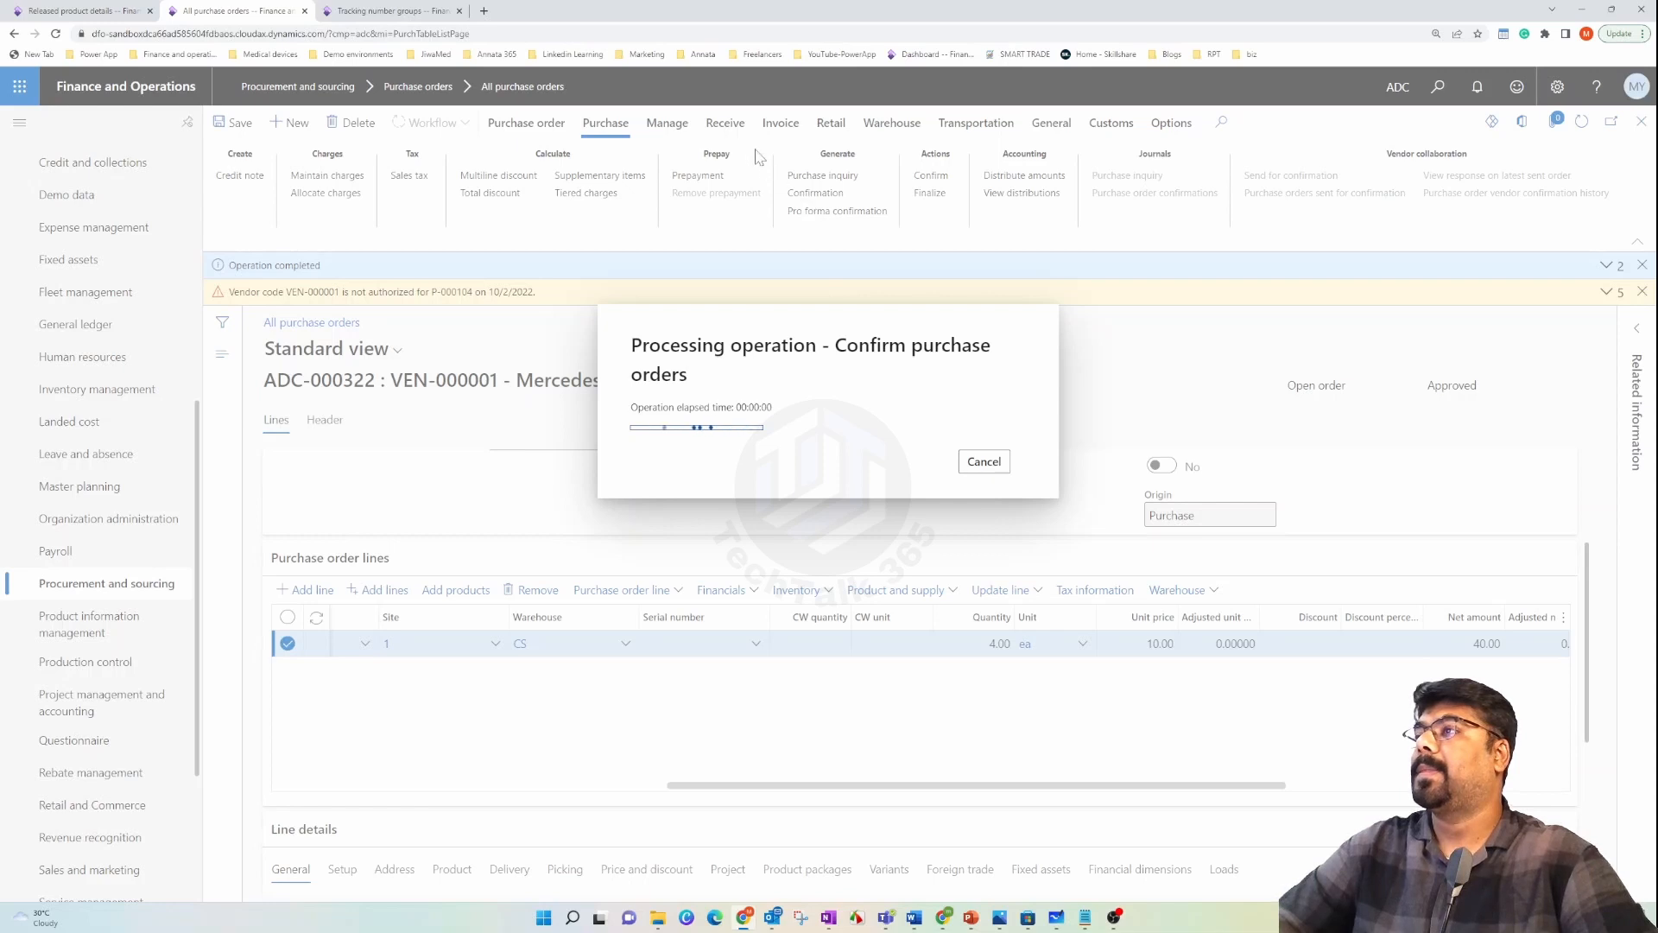
{"action": "left_click", "coordinate": [726, 122]}
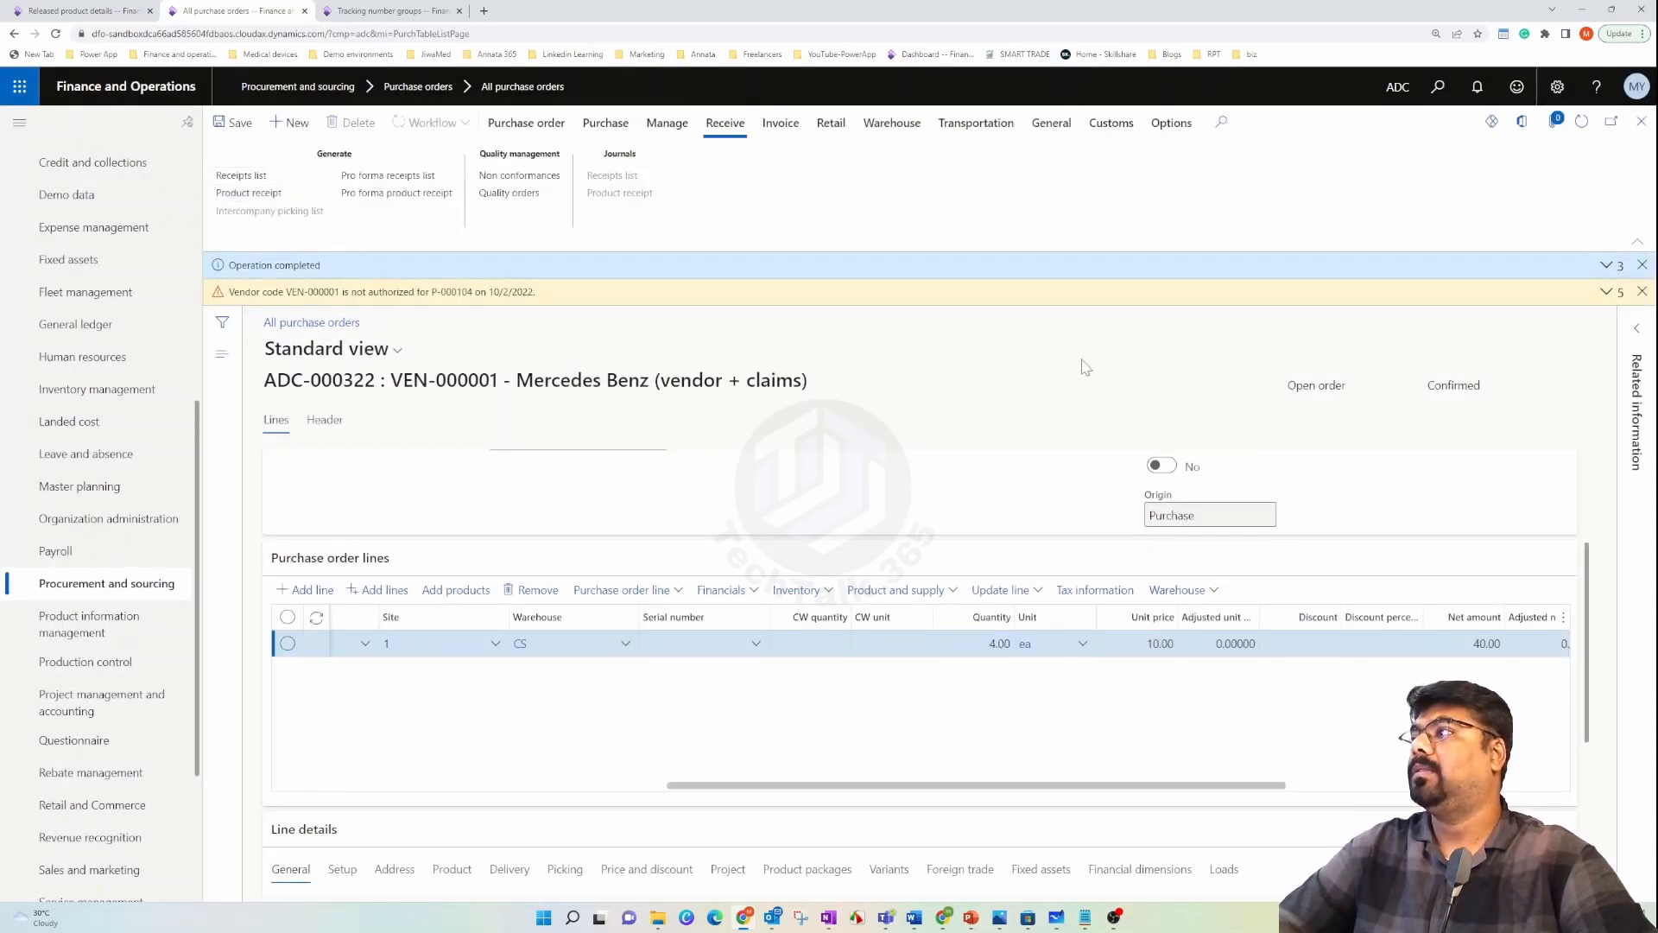
{"action": "left_click", "coordinate": [249, 193]}
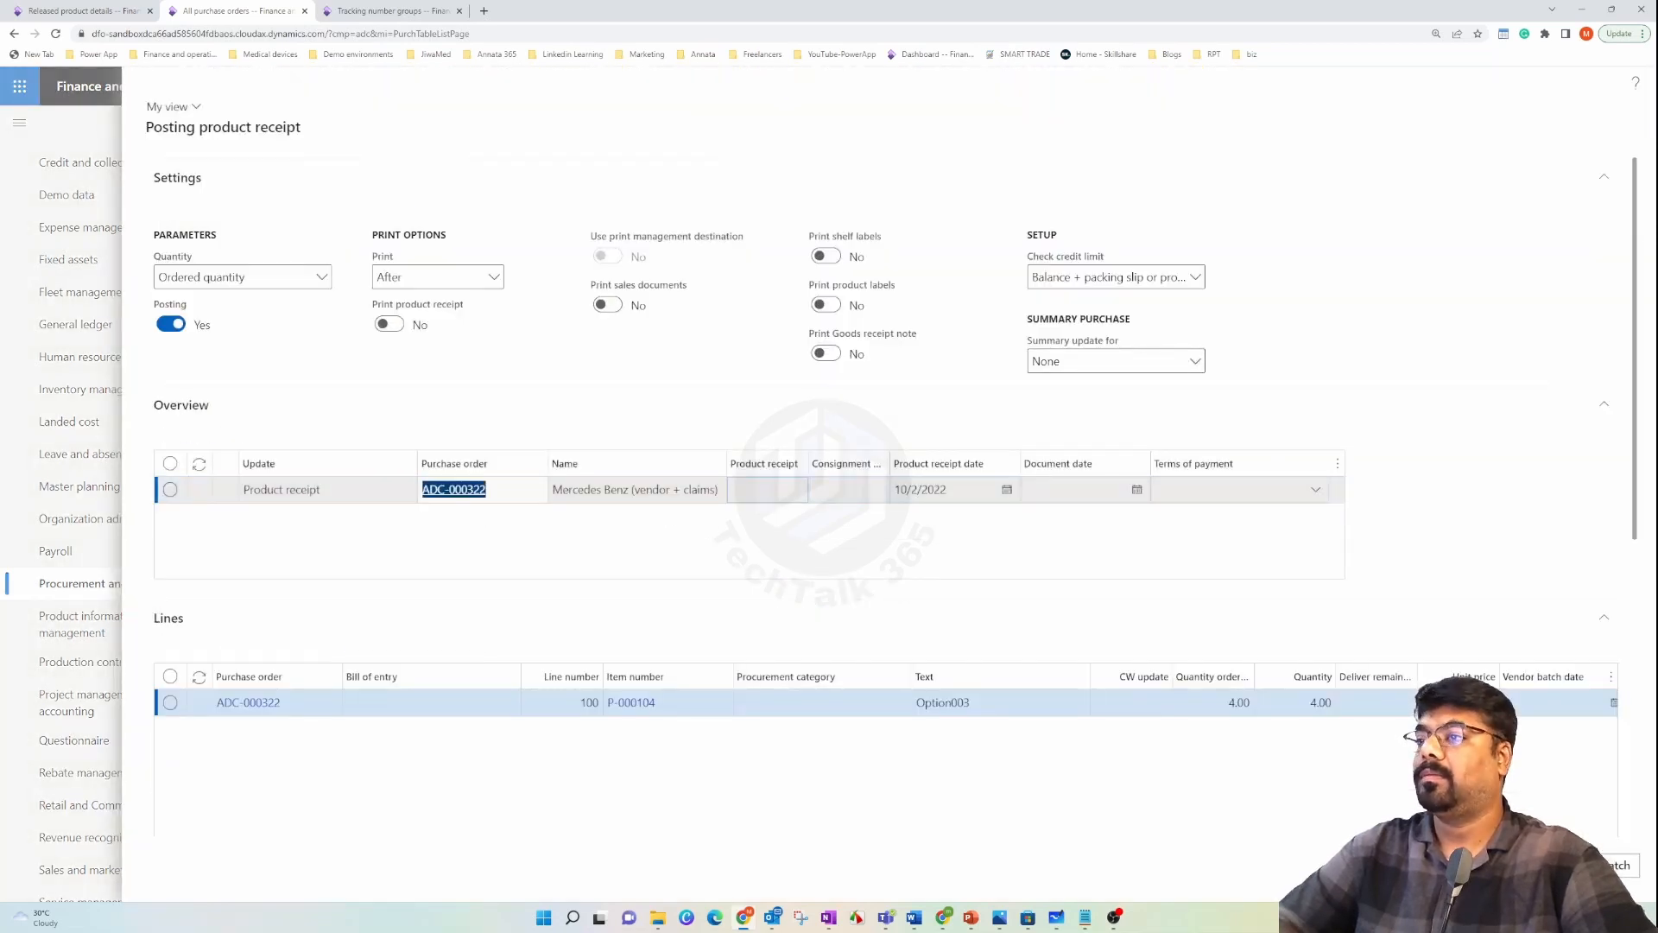
{"action": "left_click", "coordinate": [768, 490]}
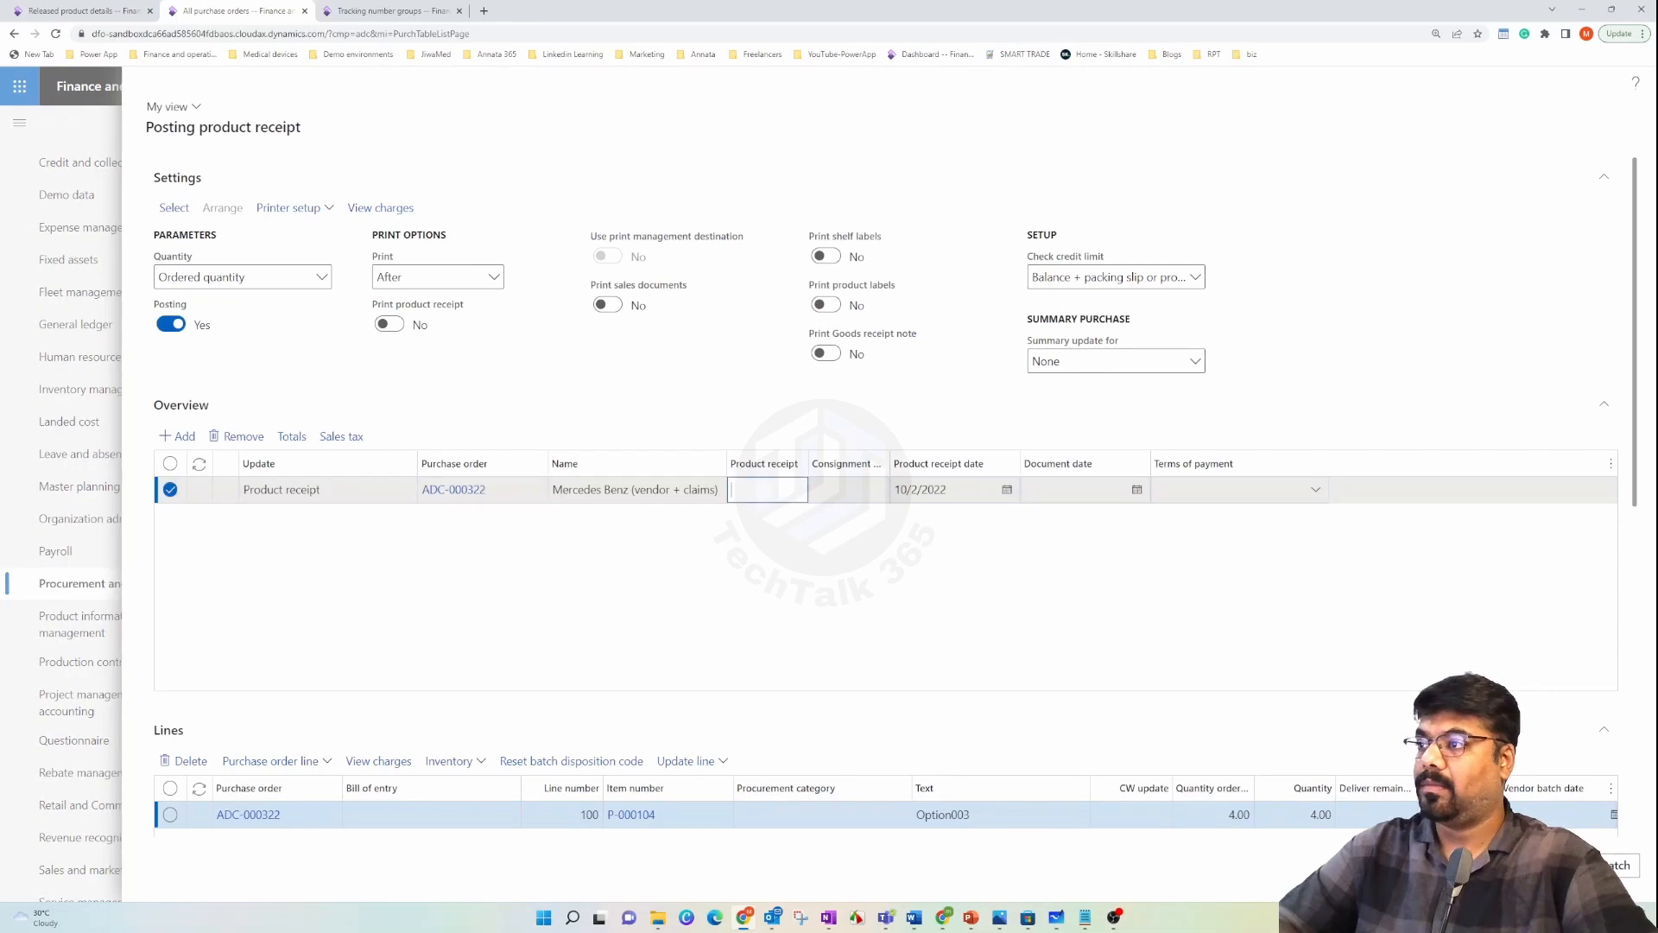
{"action": "type", "text": "ADC-000322"}
{"action": "left_click", "coordinate": [921, 614]}
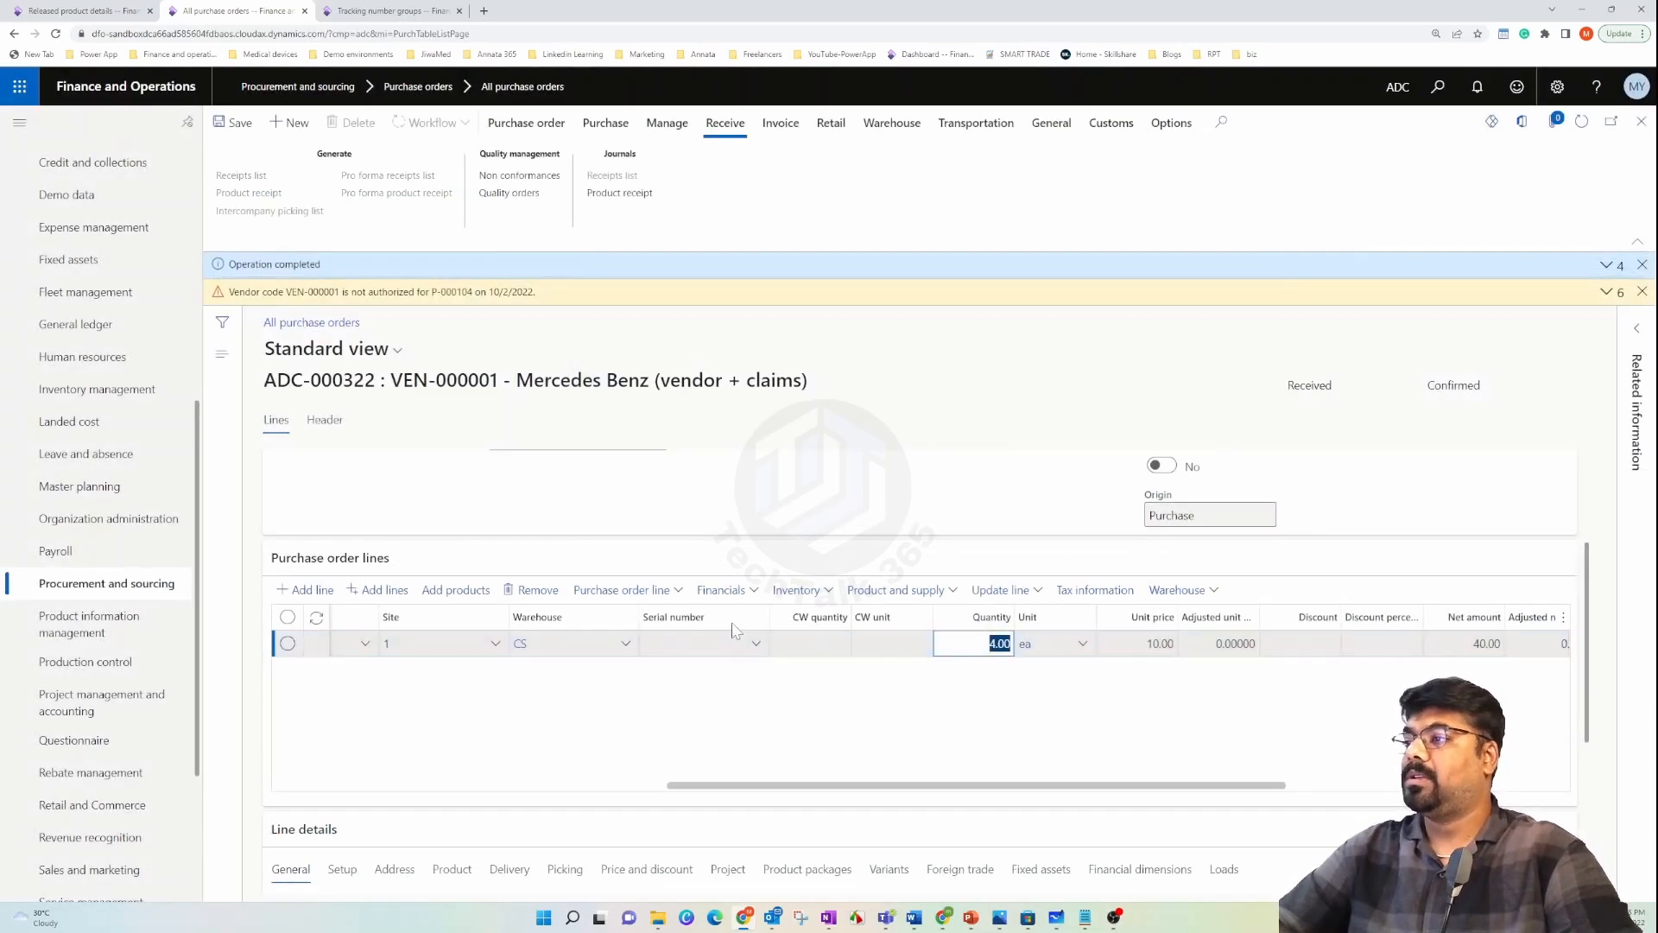
- Check the serial number in the received line's inventory transactions, then return to the purchase order and dismiss its warnings
{"action": "left_click", "coordinate": [755, 591]}
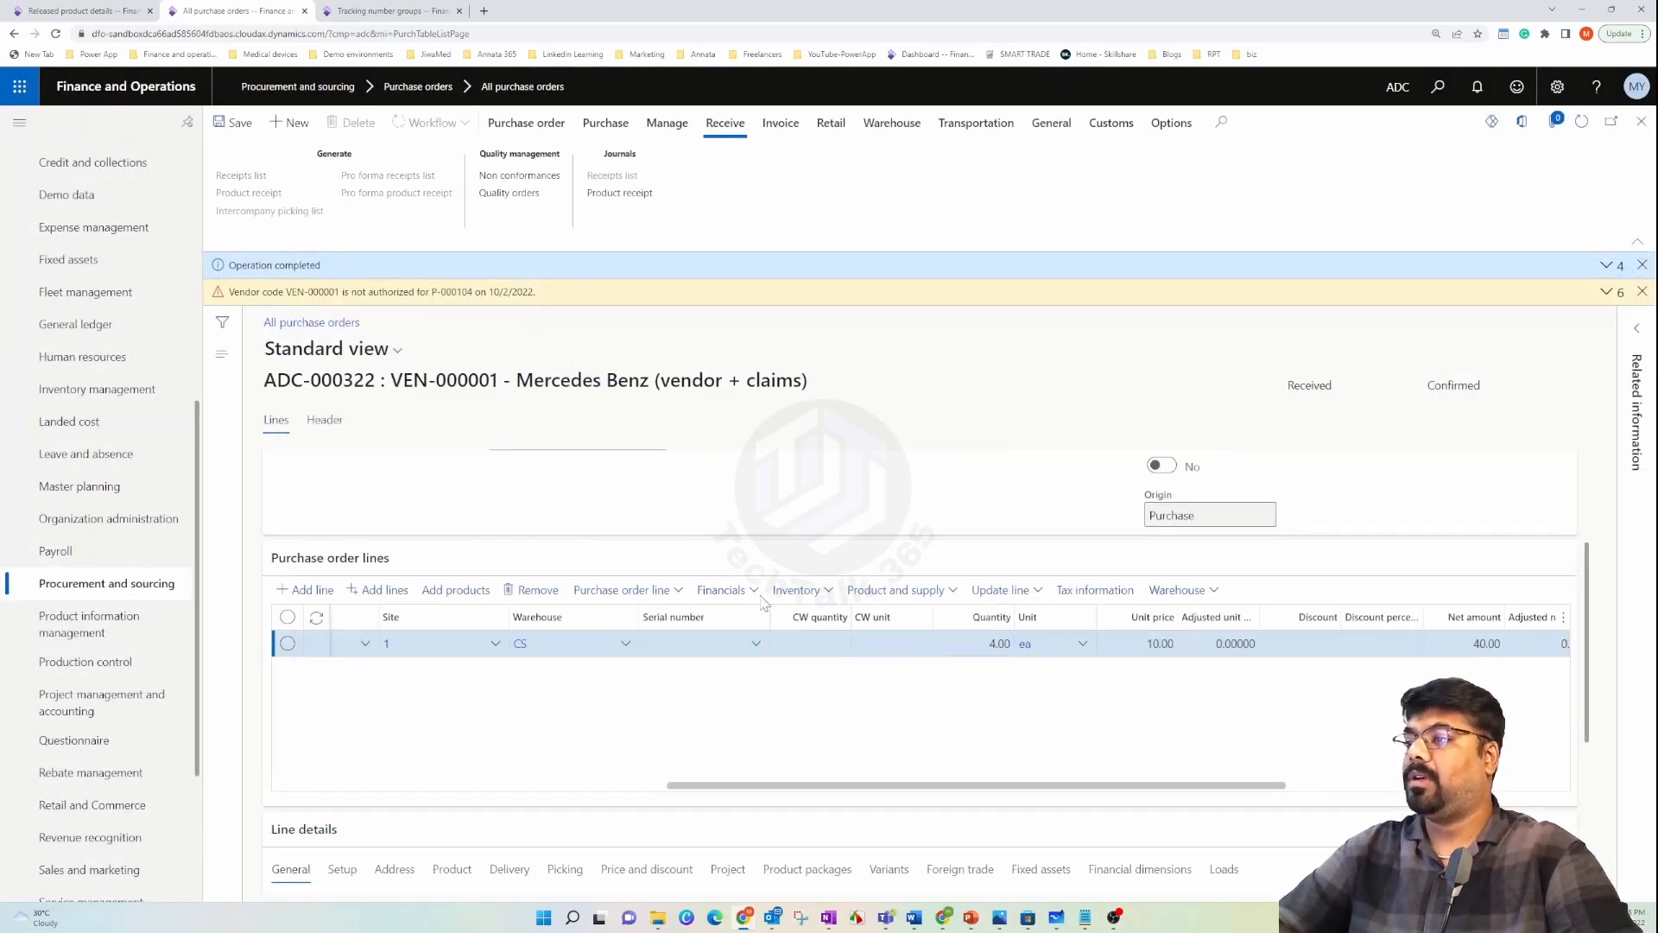
{"action": "left_click", "coordinate": [829, 596]}
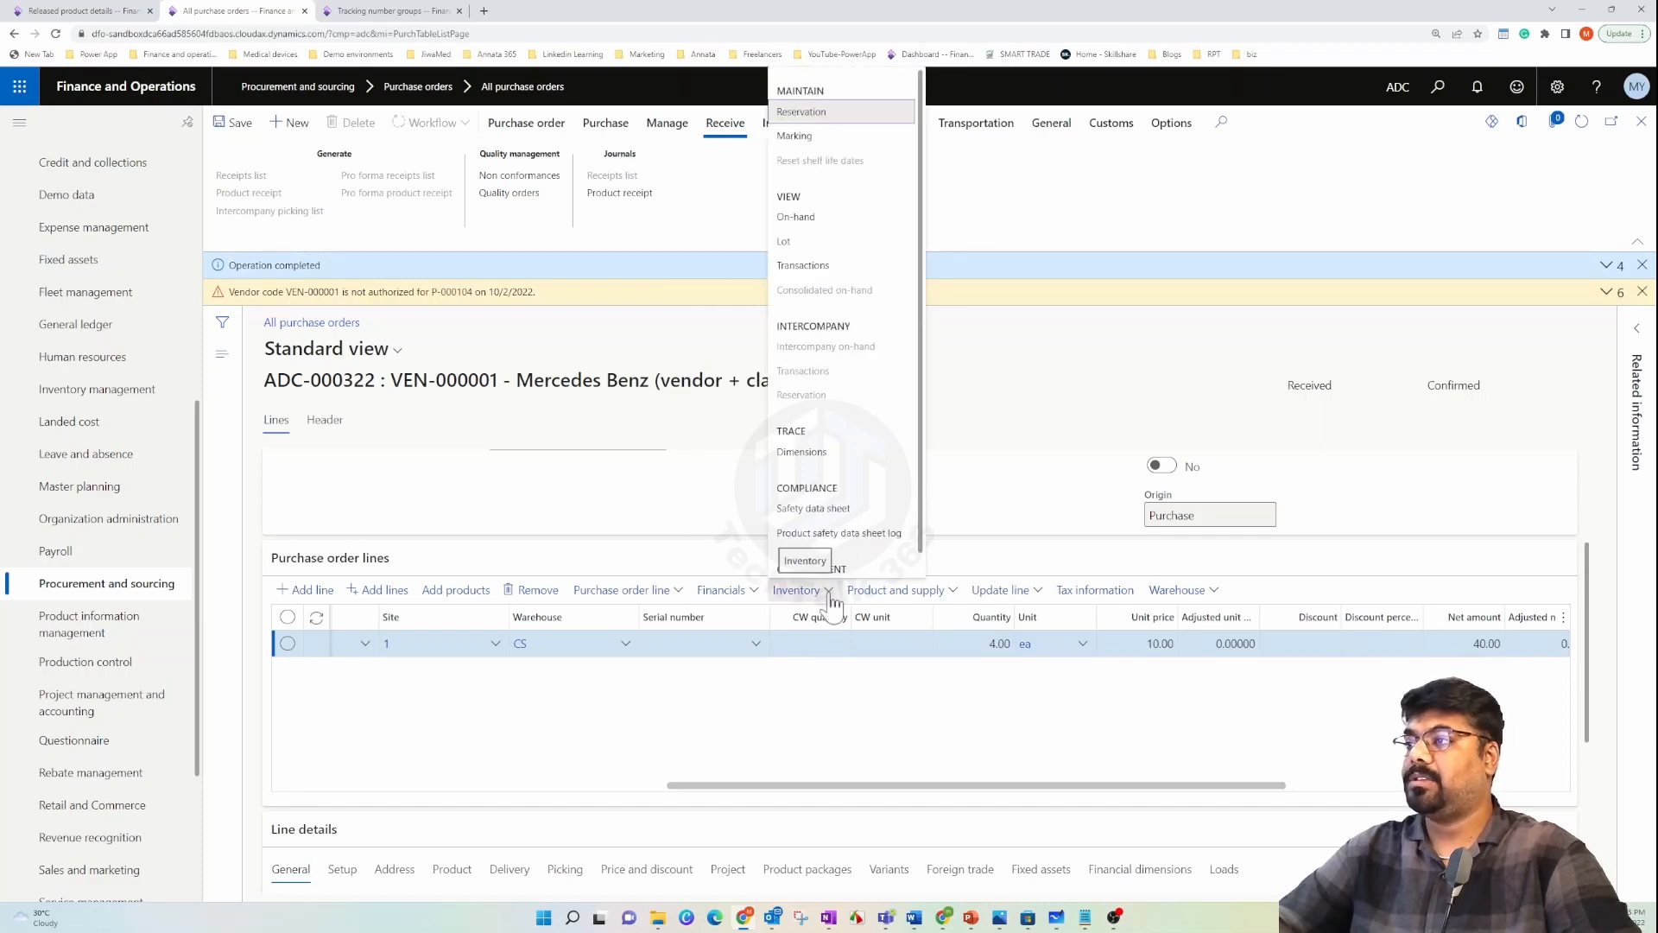
{"action": "left_click", "coordinate": [833, 267]}
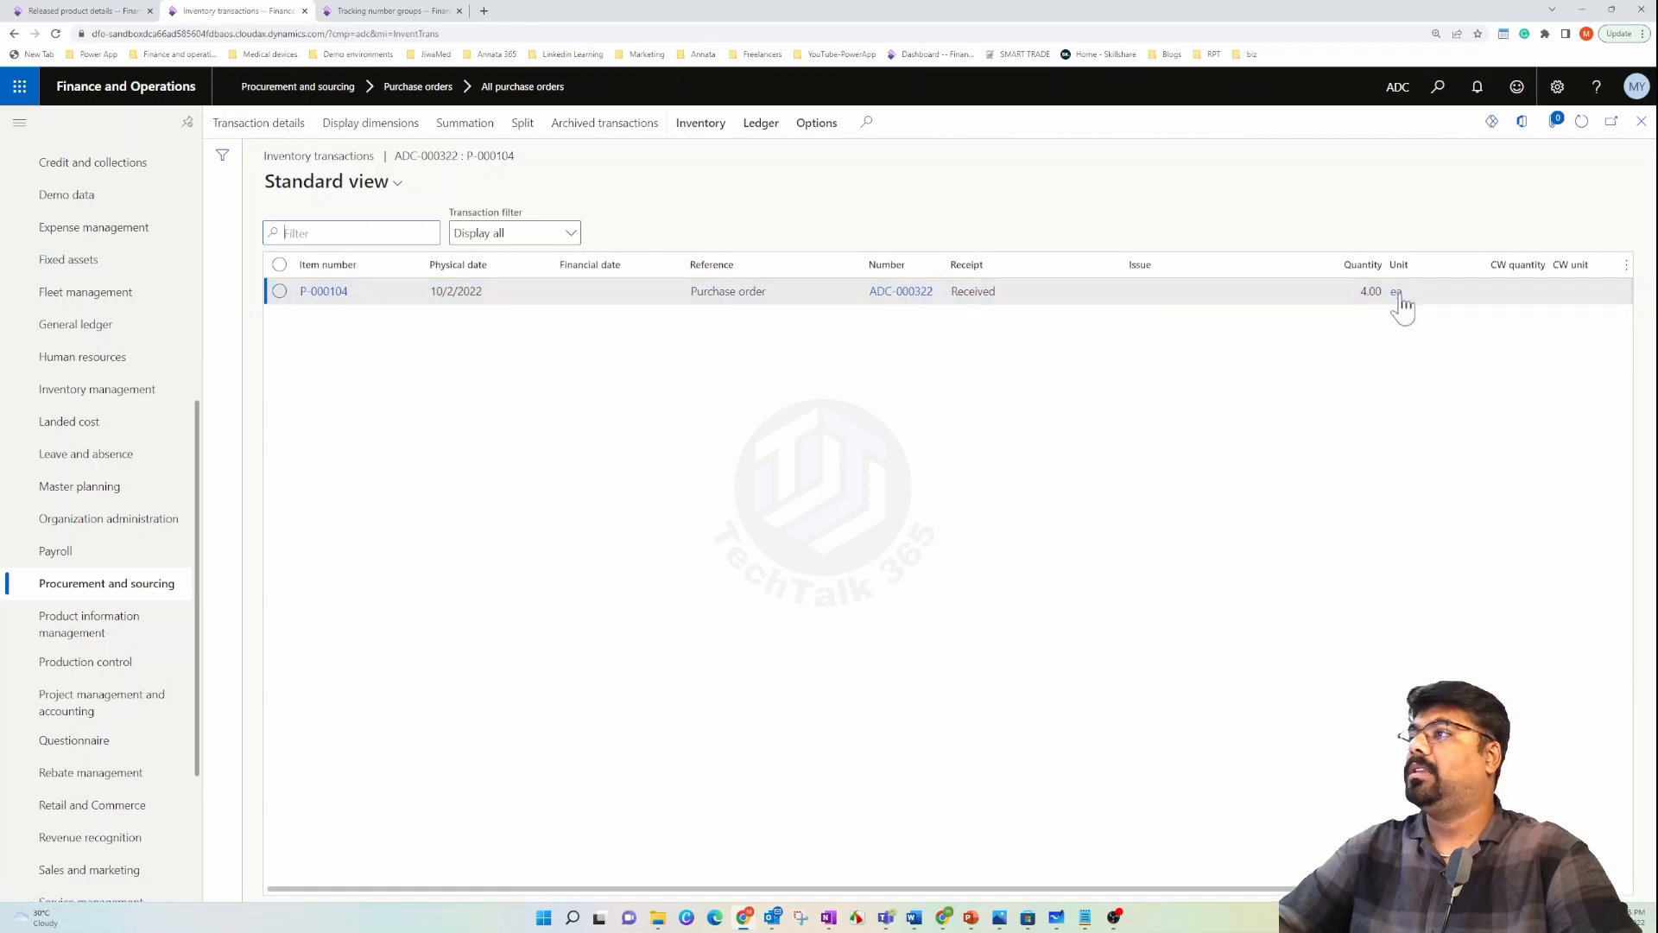
{"action": "left_click_drag", "start_coordinate": [983, 890], "coordinate": [1178, 889]}
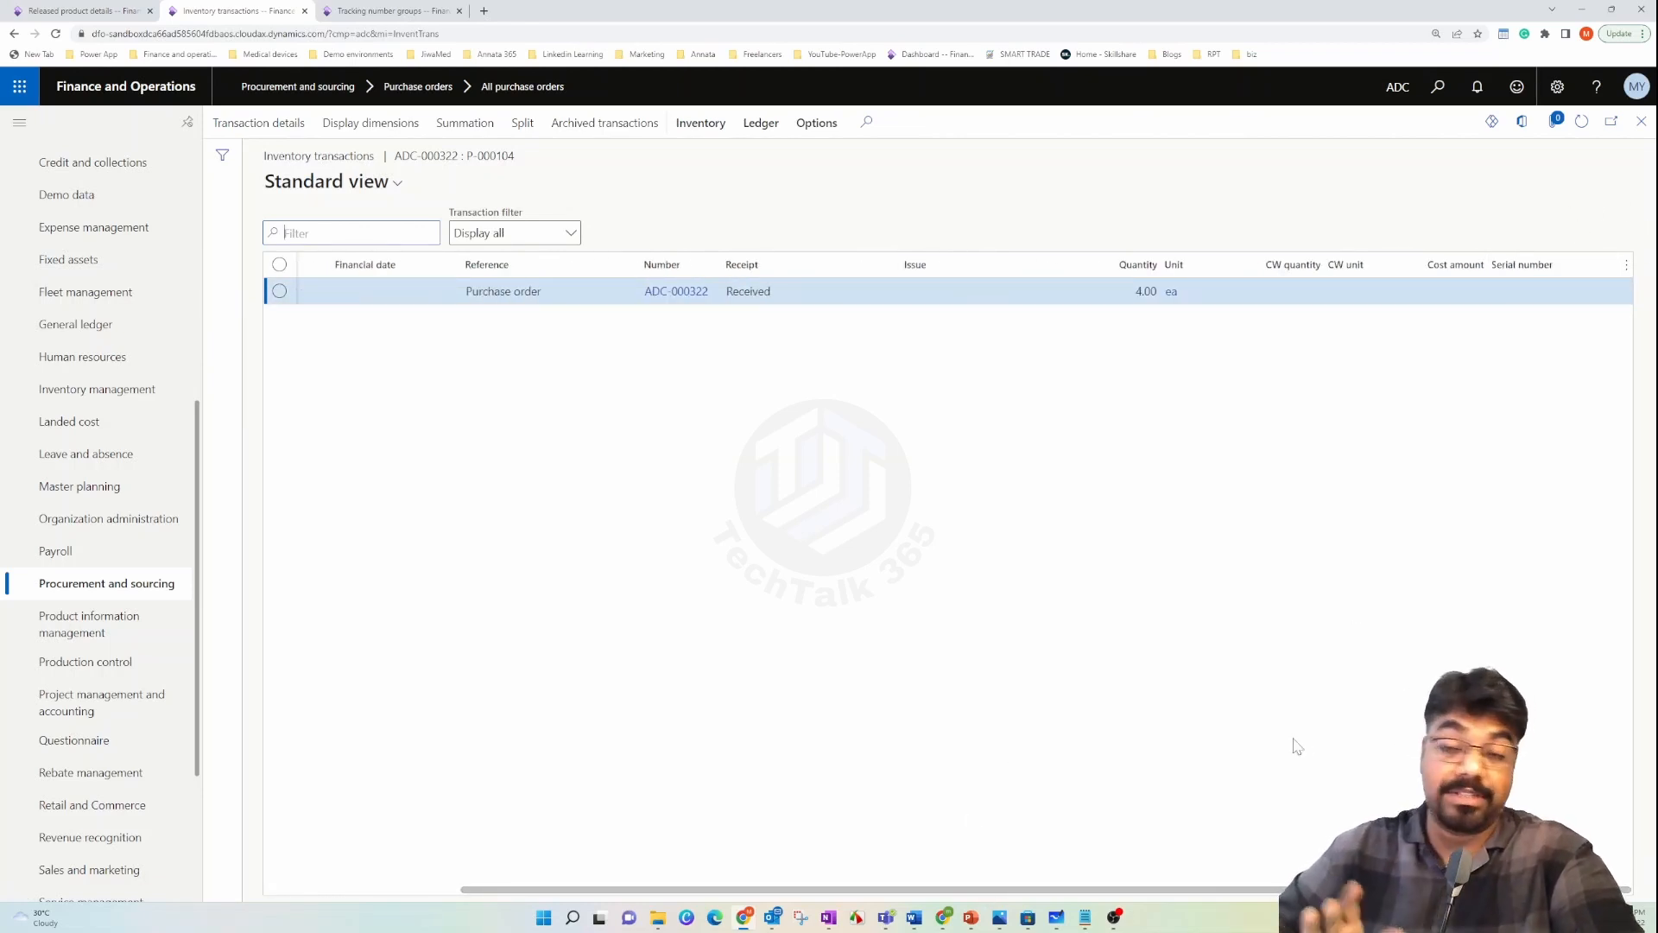
{"action": "left_click", "coordinate": [1642, 122]}
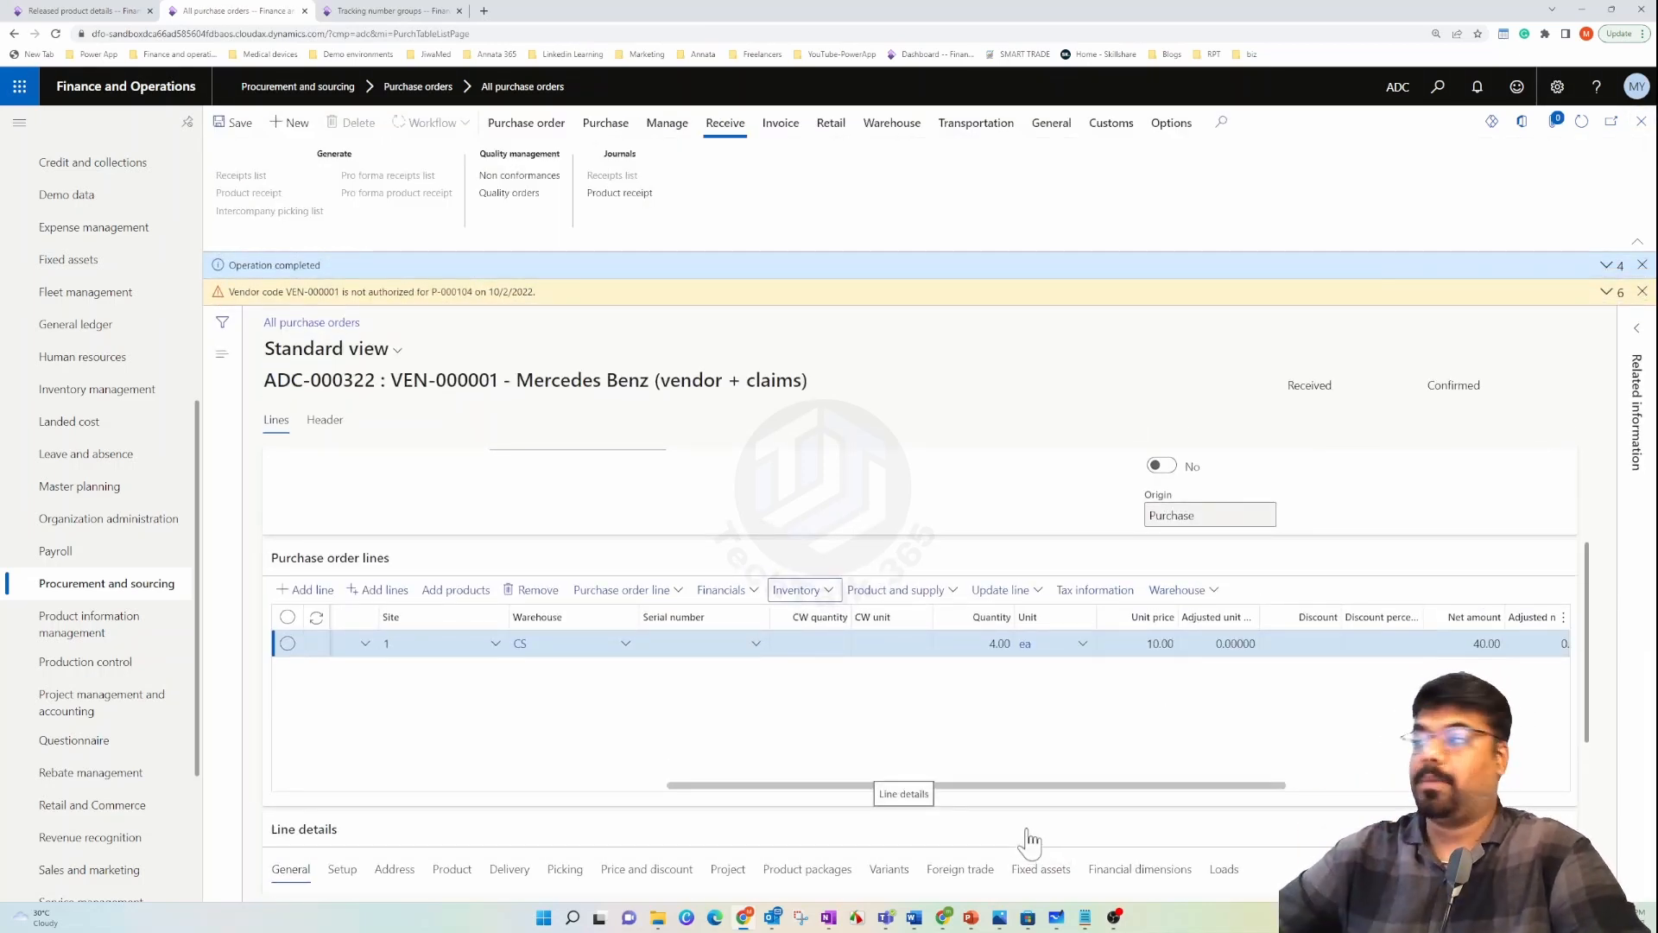
{"action": "left_click", "coordinate": [1642, 292]}
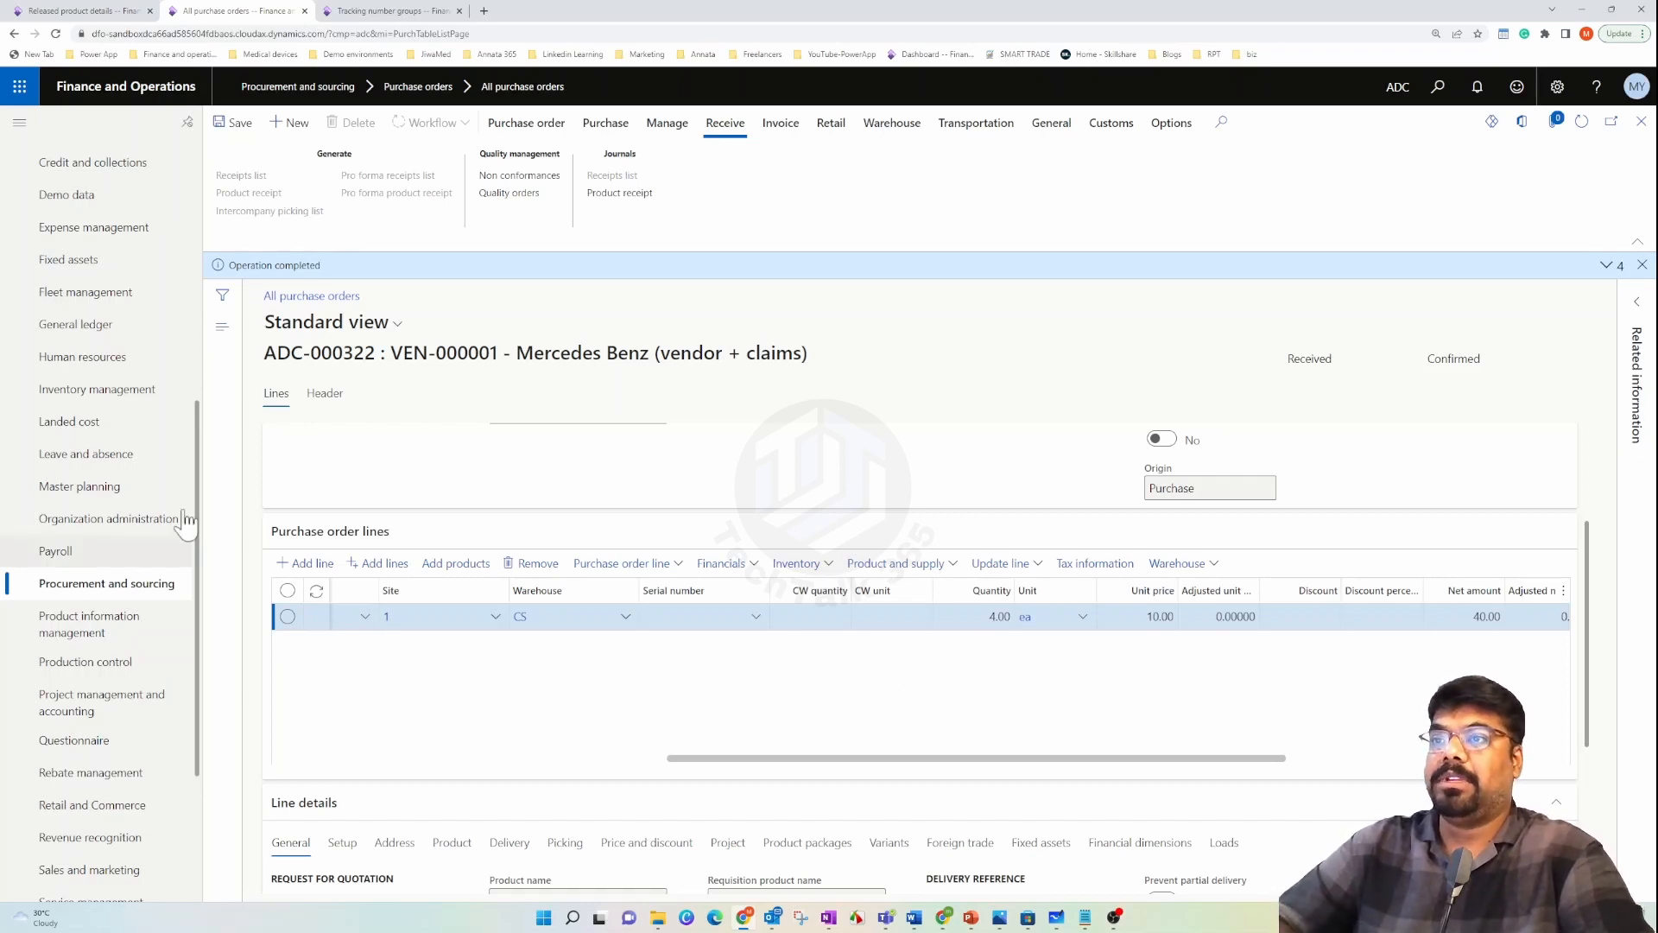
- Open the inventory serial numbers list and run a forward item trace for serial number SN-00001 of item P-000094
{"action": "left_click", "coordinate": [121, 391]}
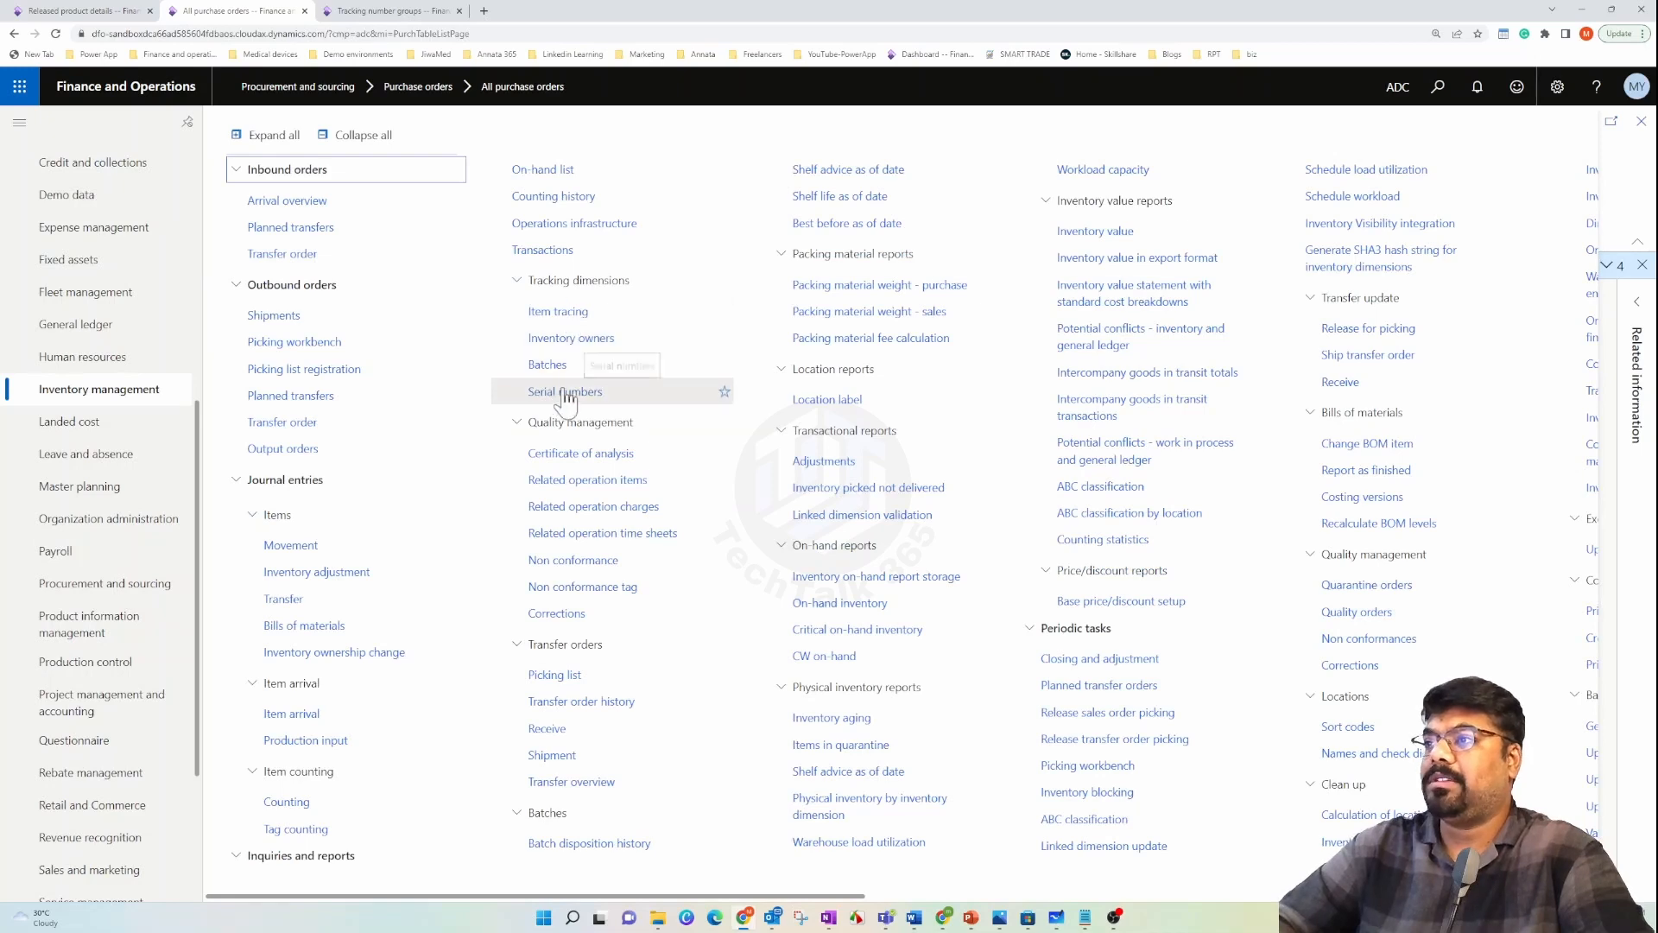
{"action": "left_click", "coordinate": [570, 395]}
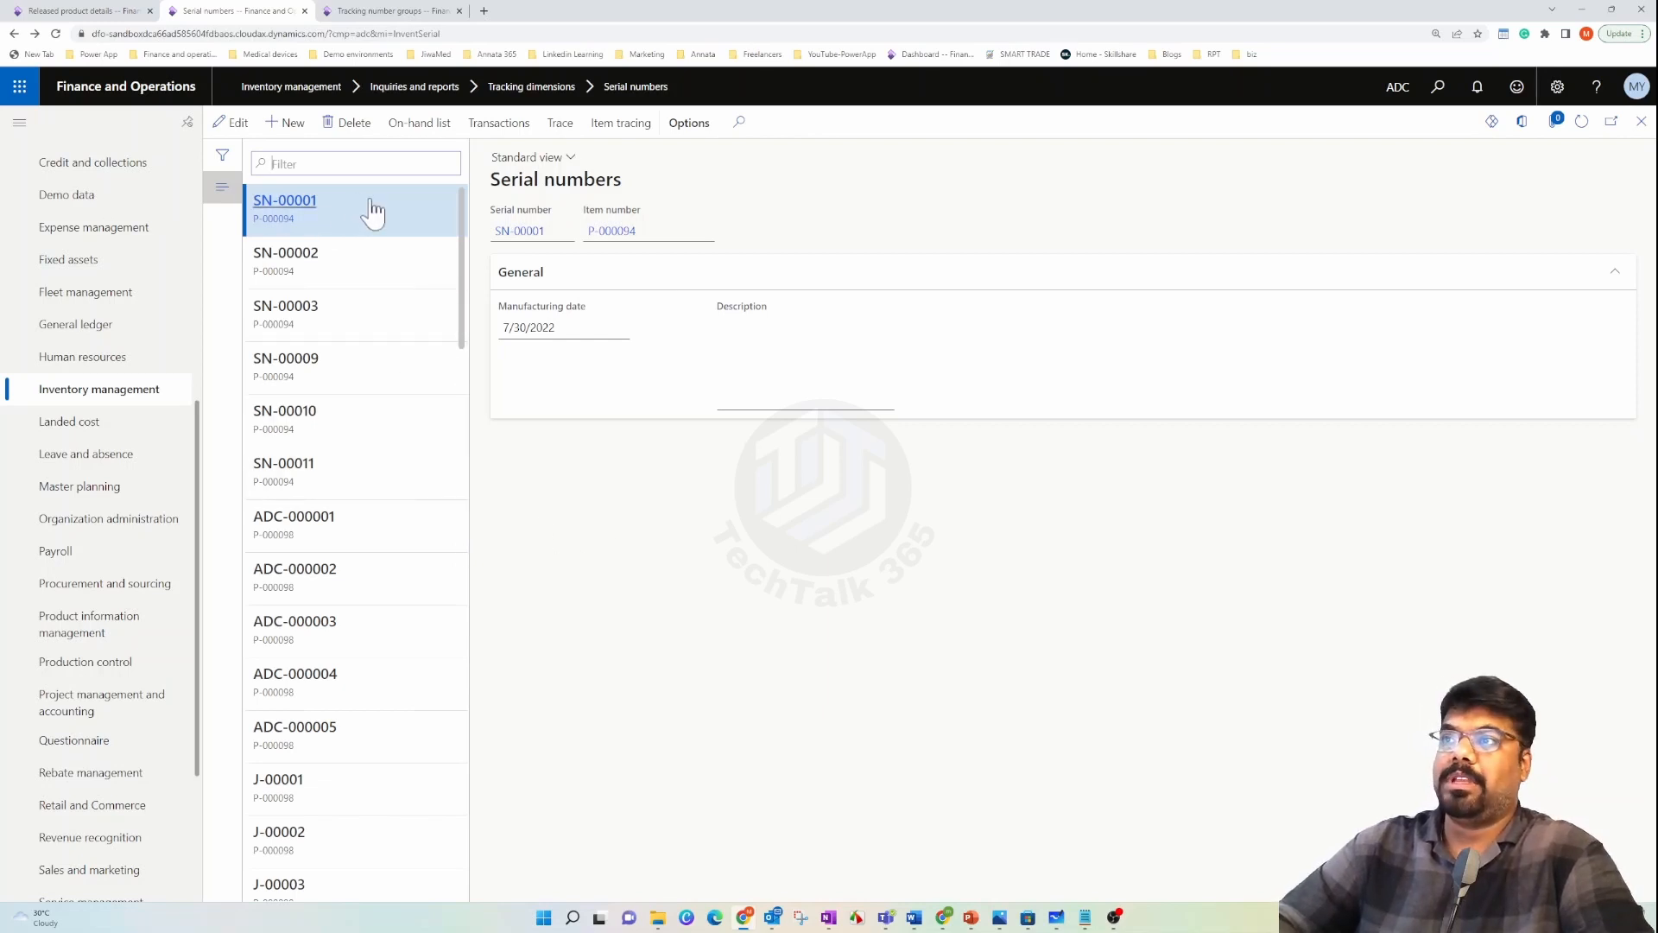
{"action": "left_click", "coordinate": [397, 223]}
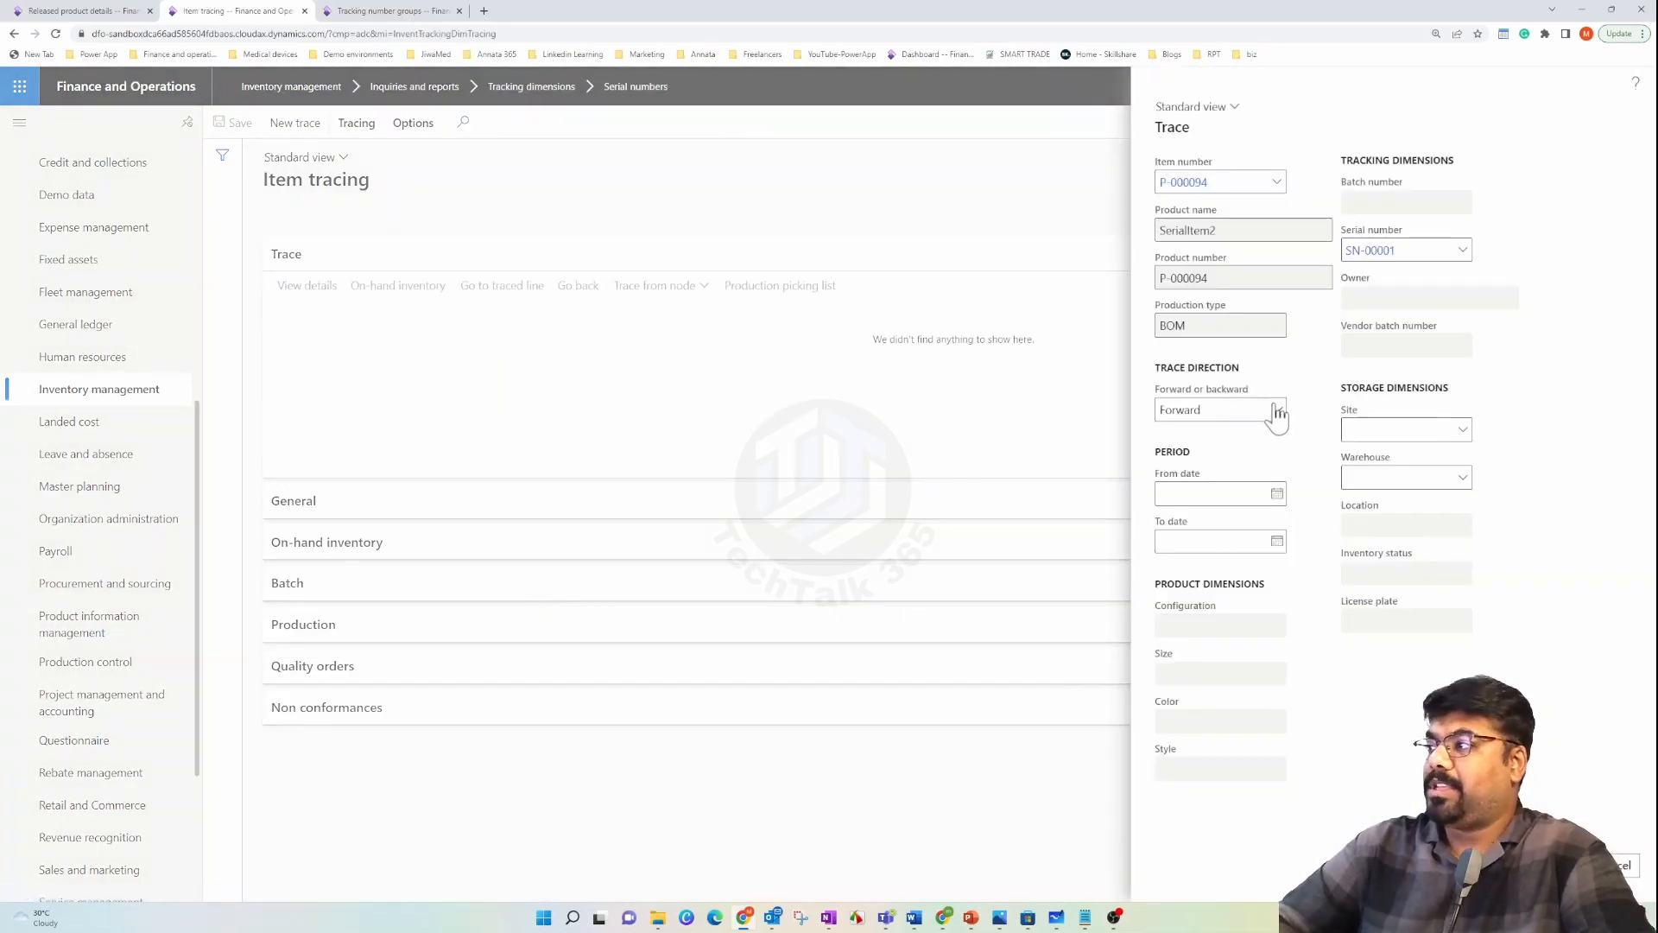
{"action": "left_click", "coordinate": [1276, 411]}
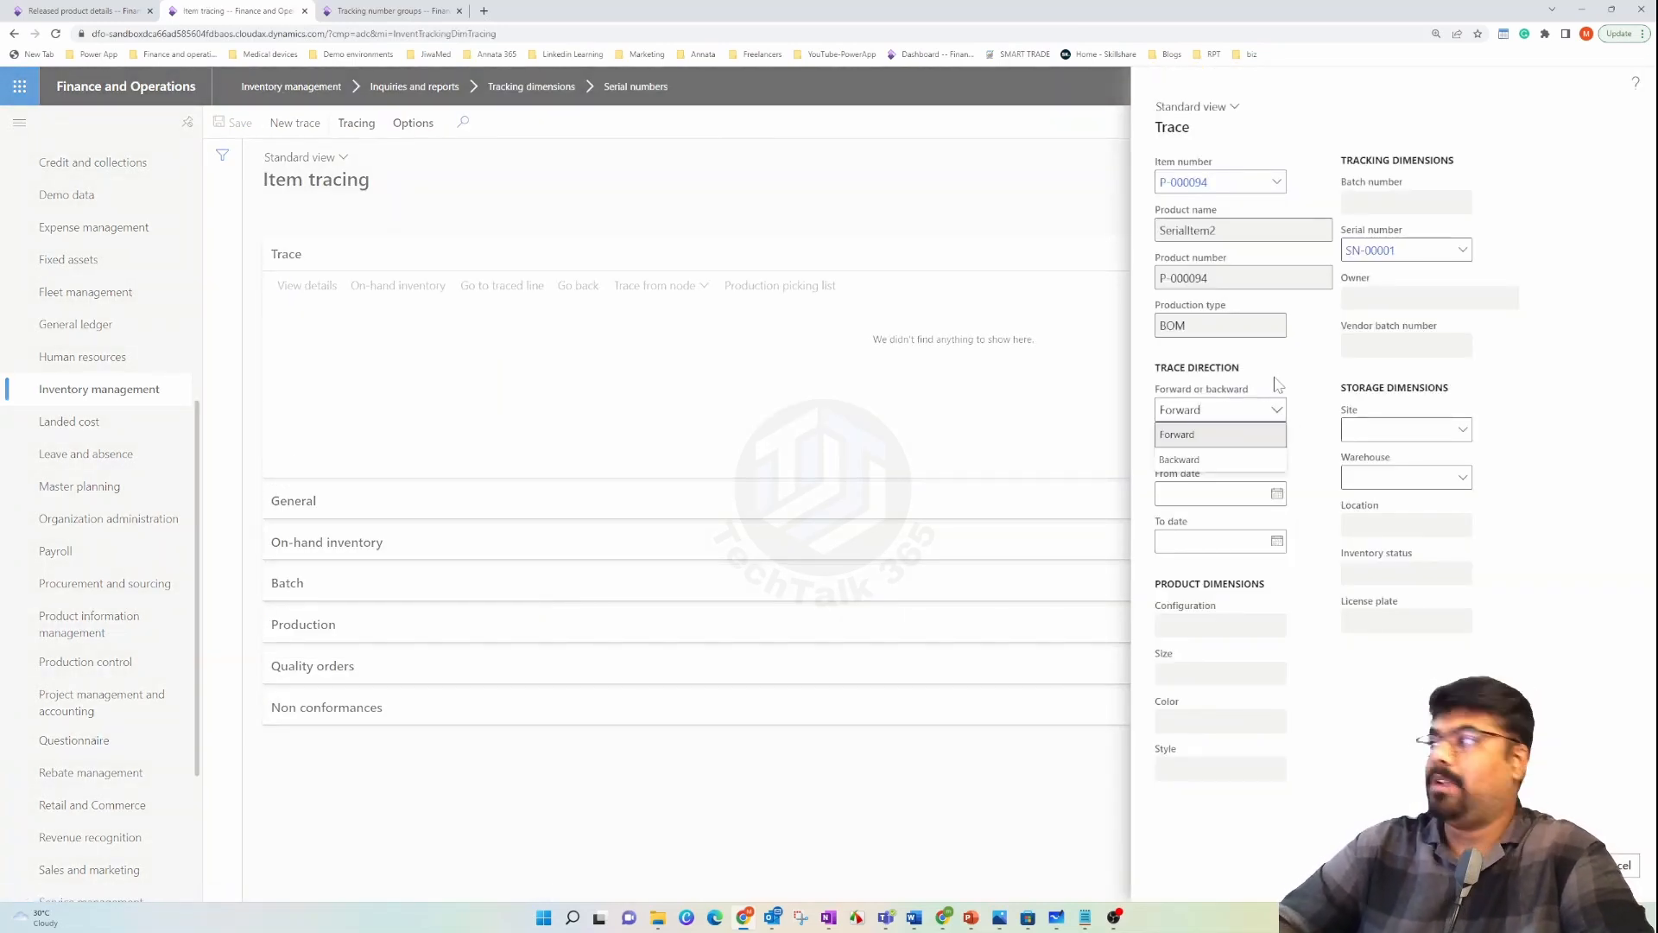
{"action": "left_click", "coordinate": [1278, 385]}
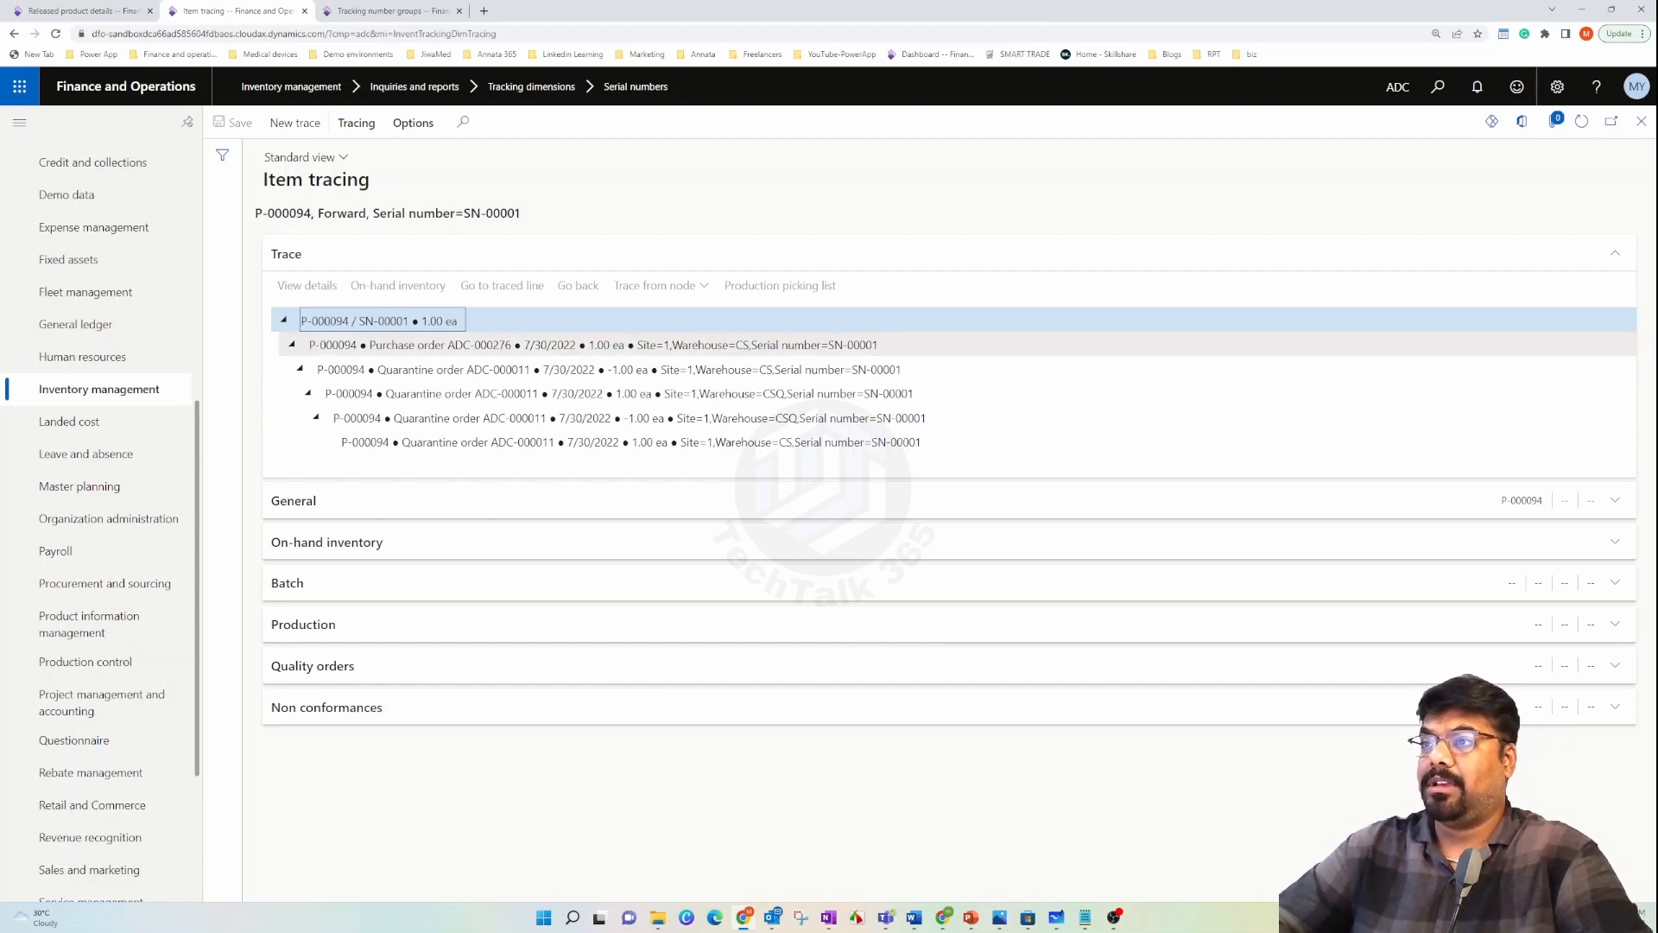
- Examine the purchase and quarantine order nodes in the SN-00001 trace, then close the trace and return to the home page
{"action": "left_click", "coordinate": [418, 344]}
{"action": "left_click", "coordinate": [418, 368]}
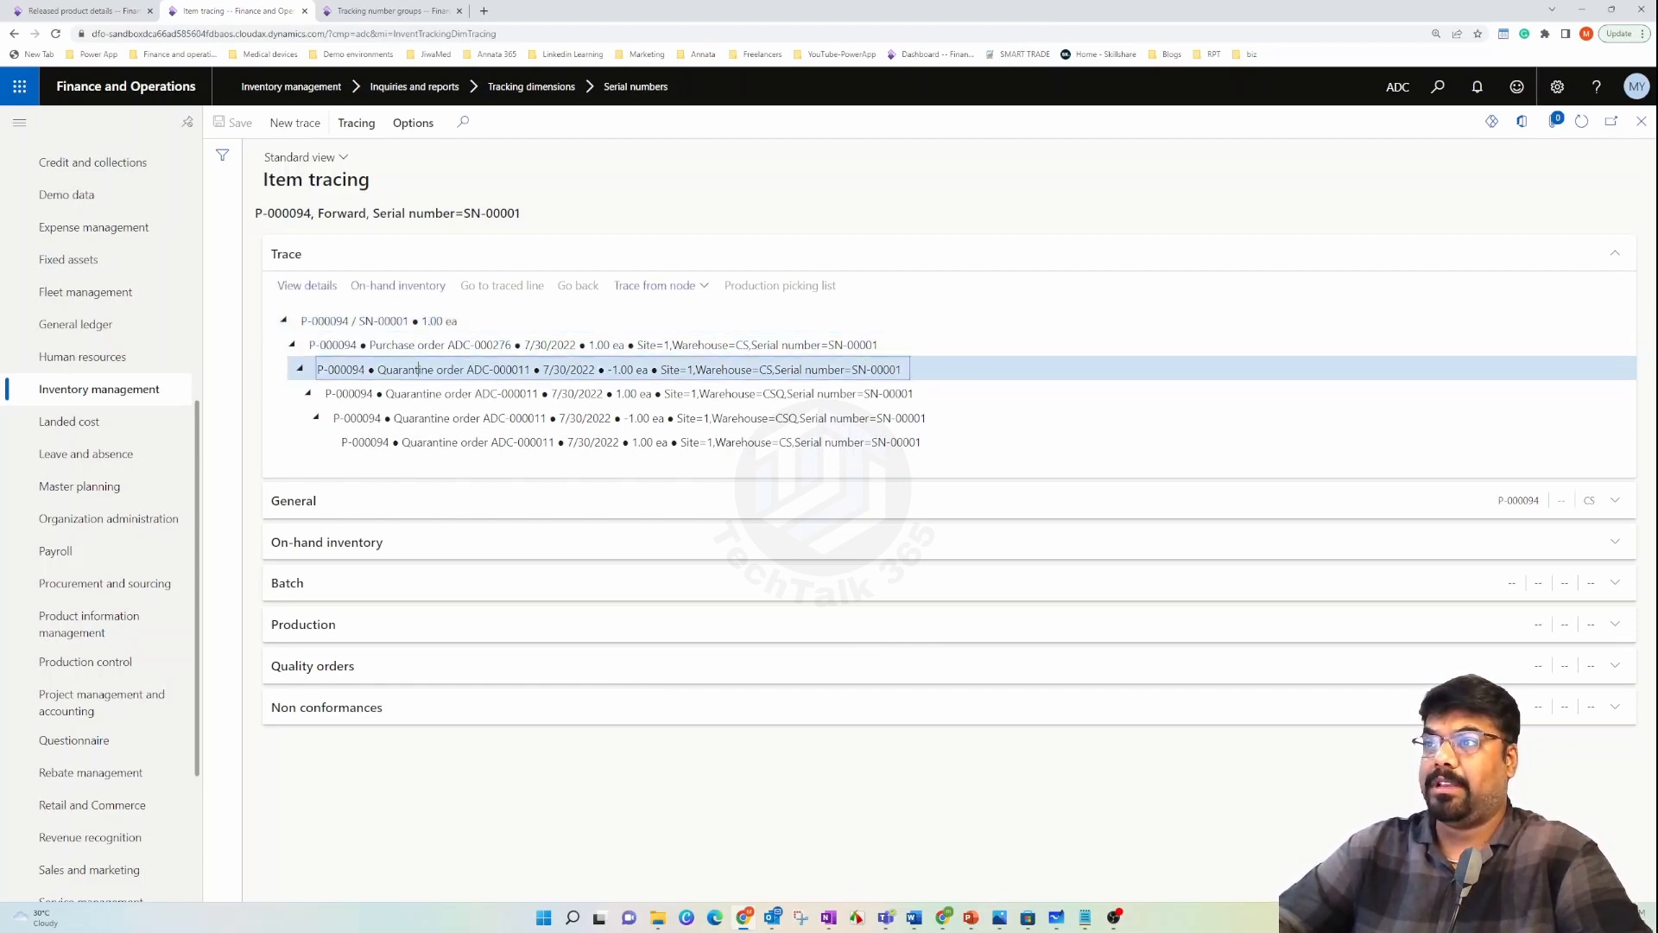
{"action": "left_click", "coordinate": [429, 418]}
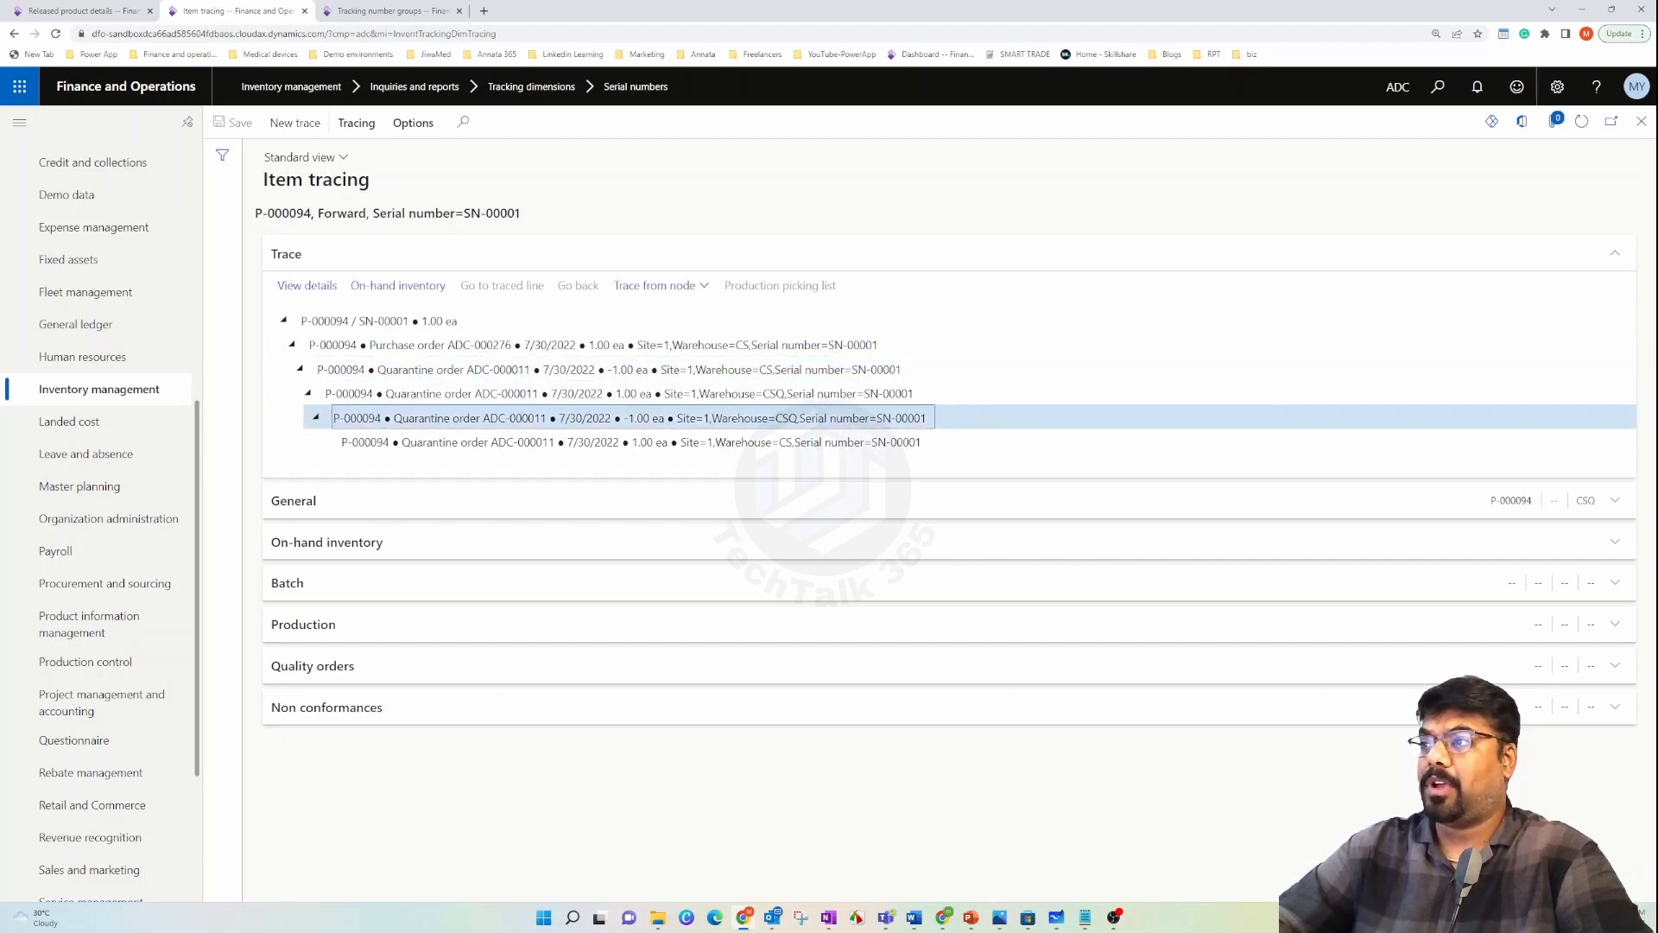
{"action": "left_click", "coordinate": [428, 376]}
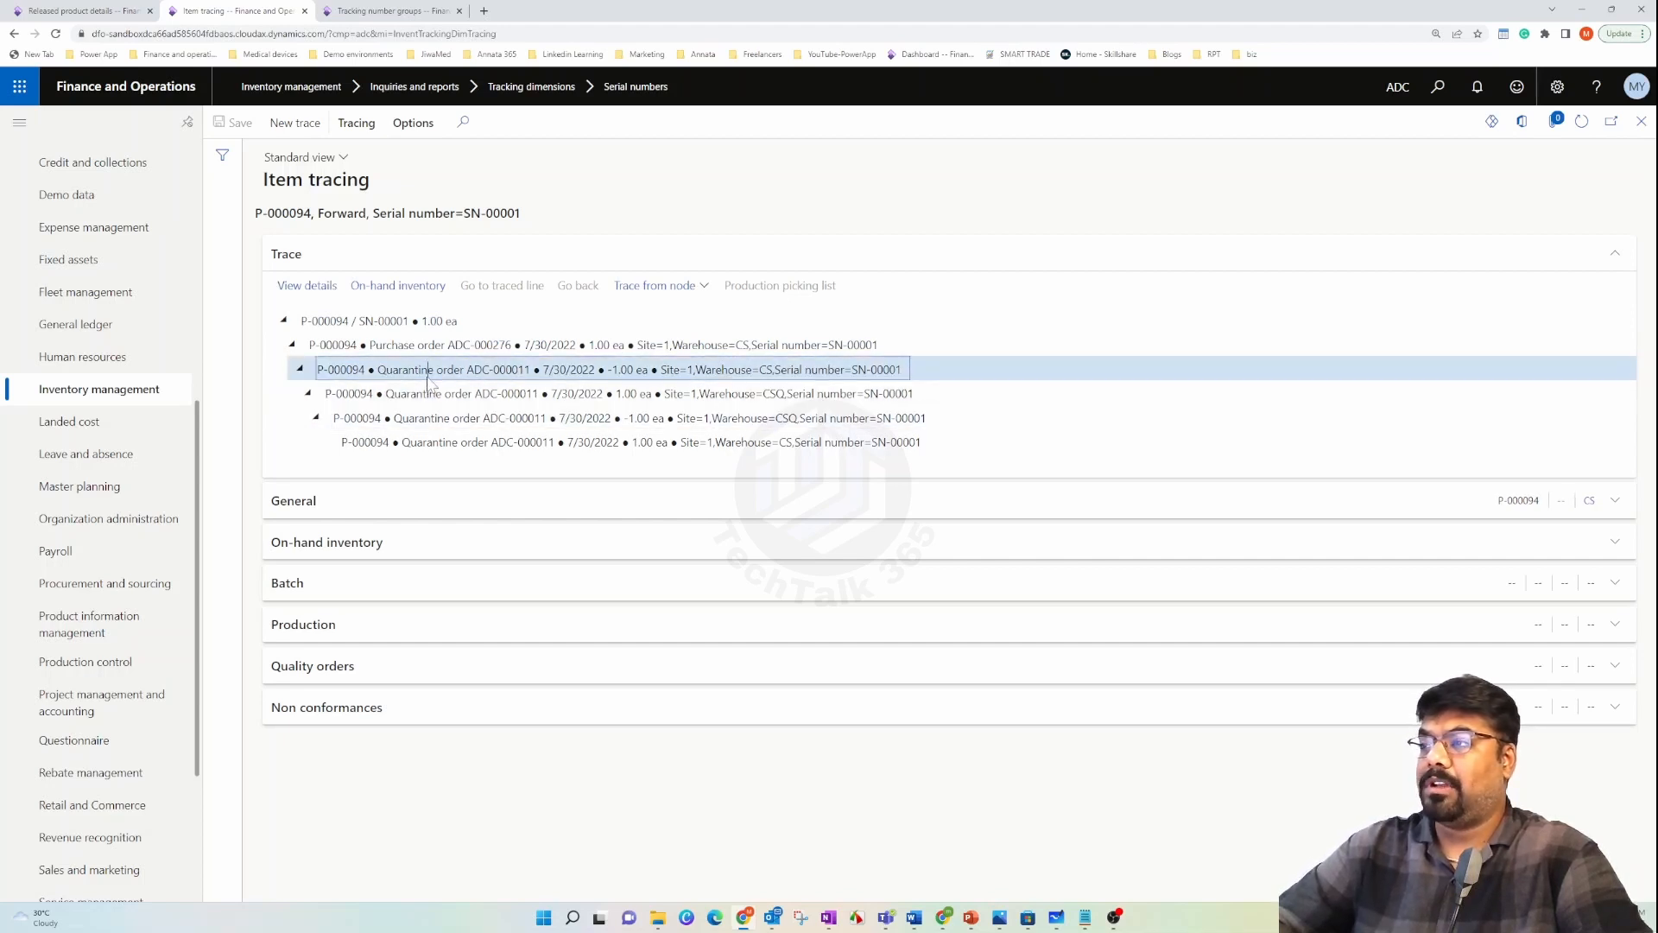
{"action": "left_click", "coordinate": [432, 393]}
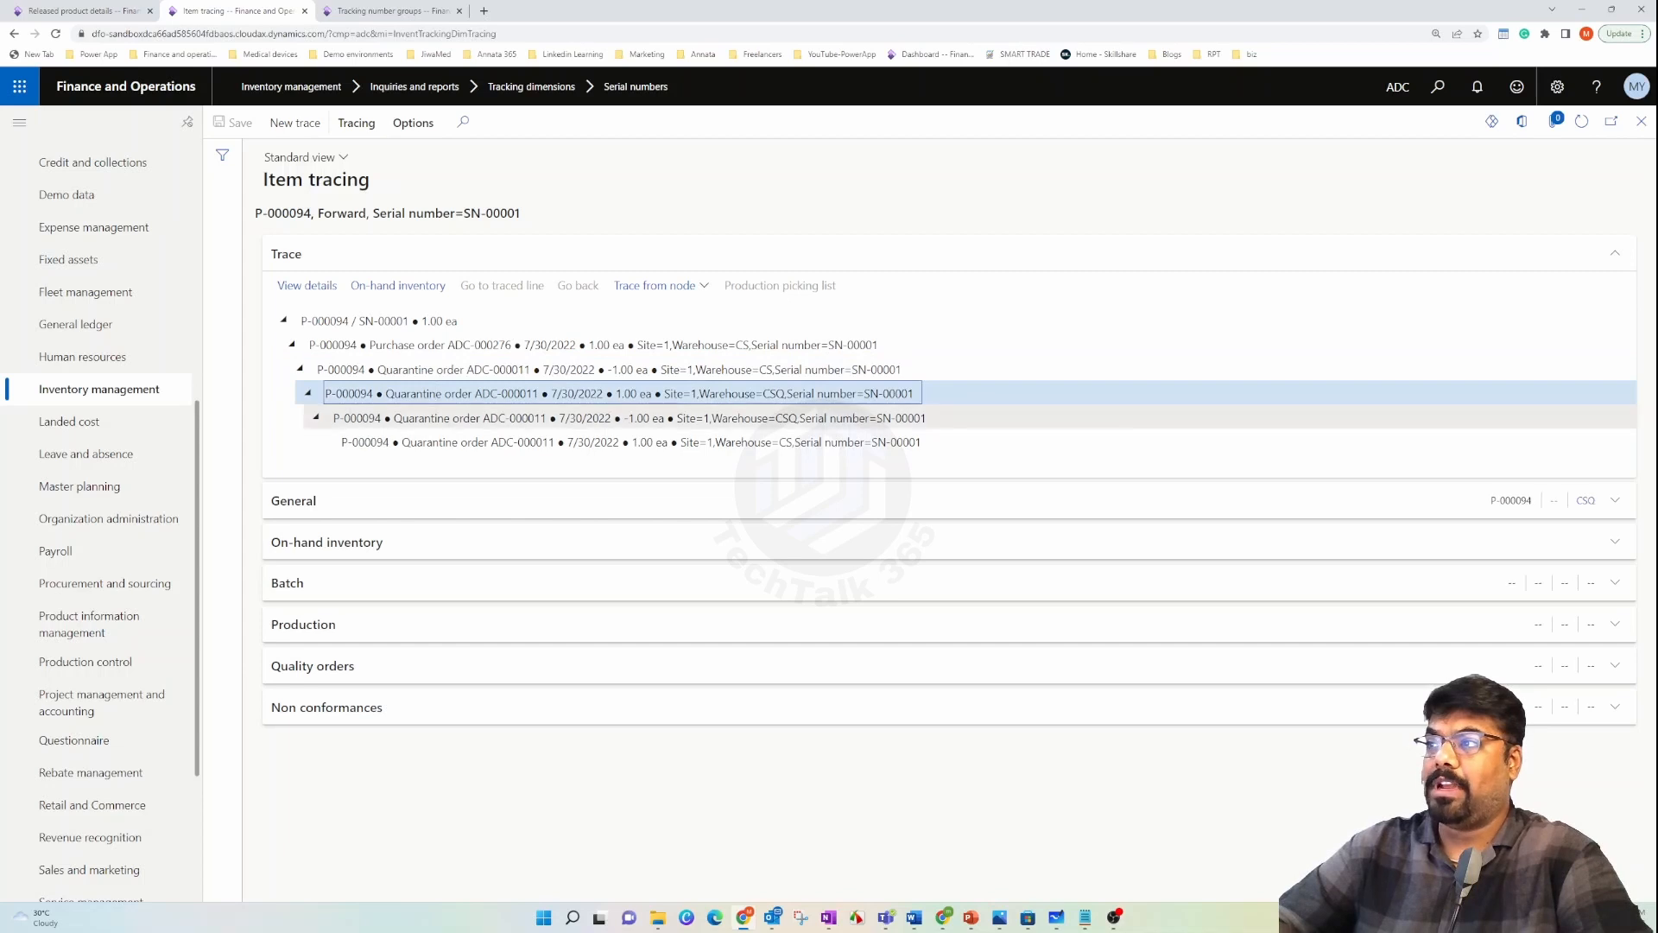
{"action": "left_click", "coordinate": [436, 418]}
{"action": "left_click", "coordinate": [441, 440]}
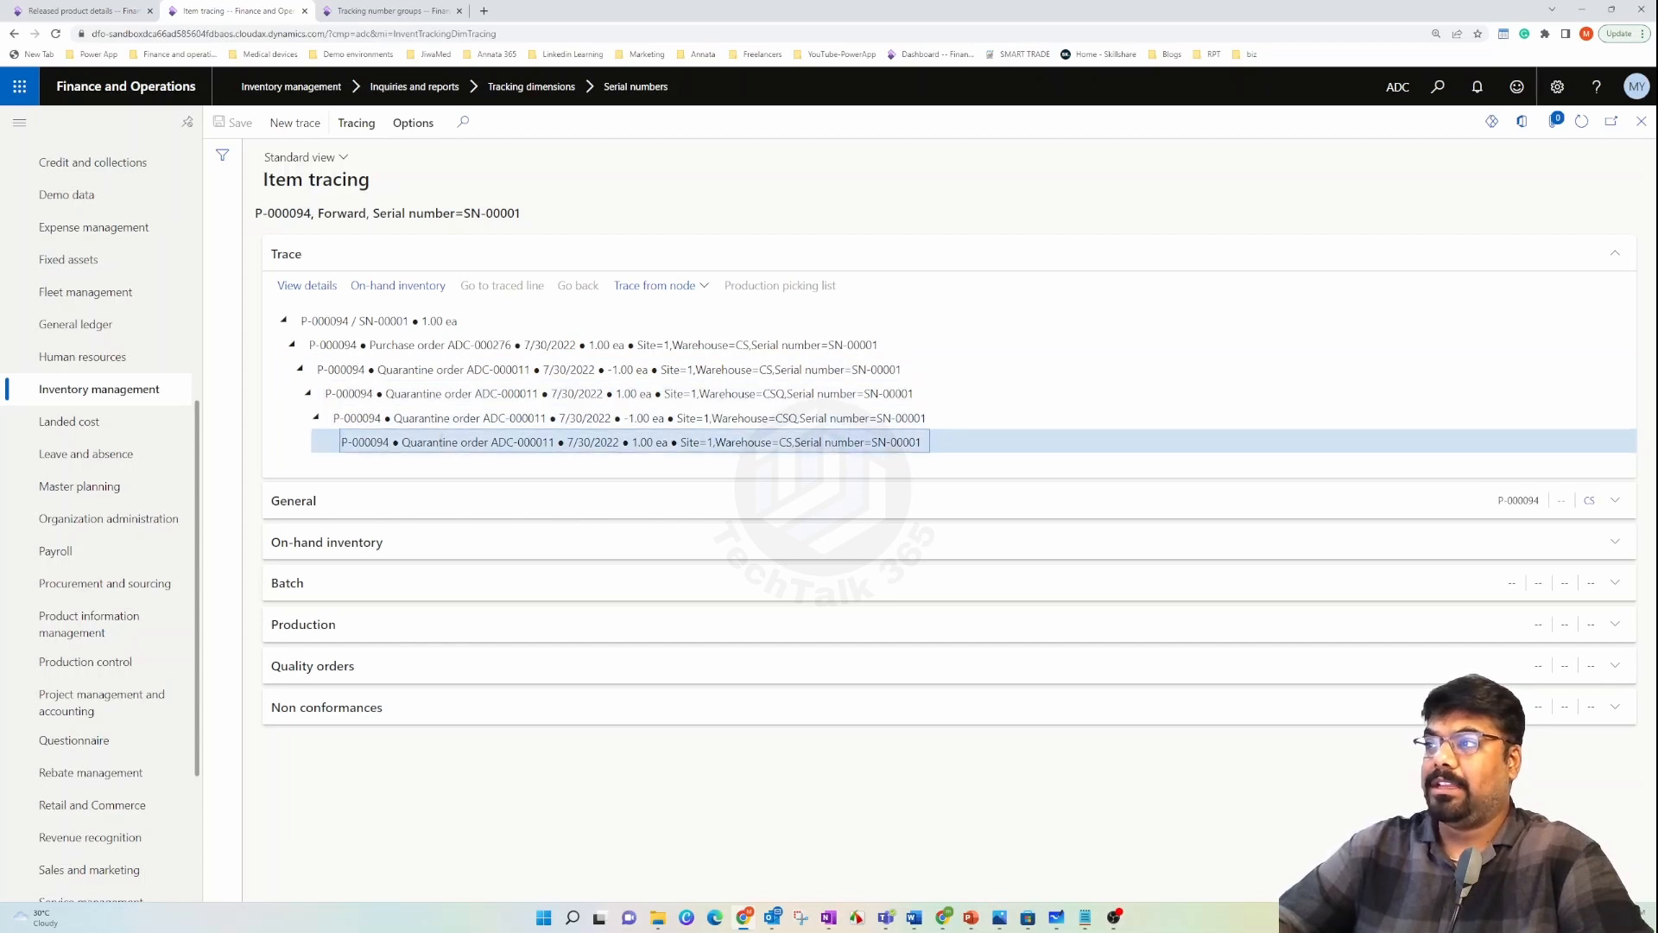
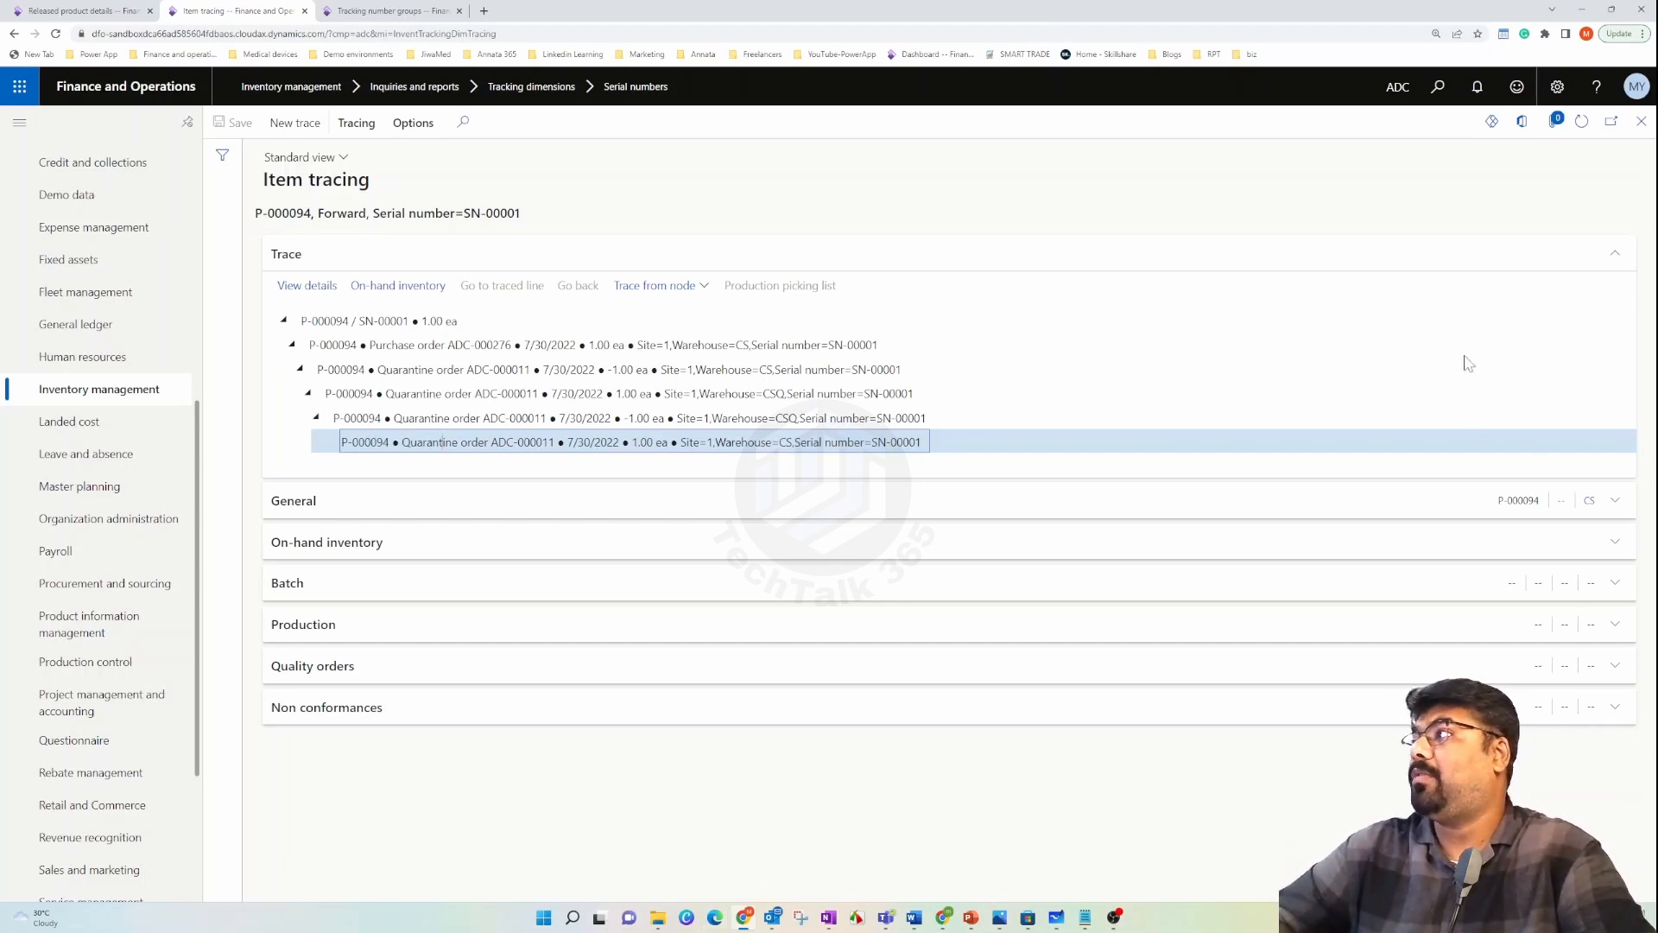
{"action": "left_click", "coordinate": [1641, 121]}
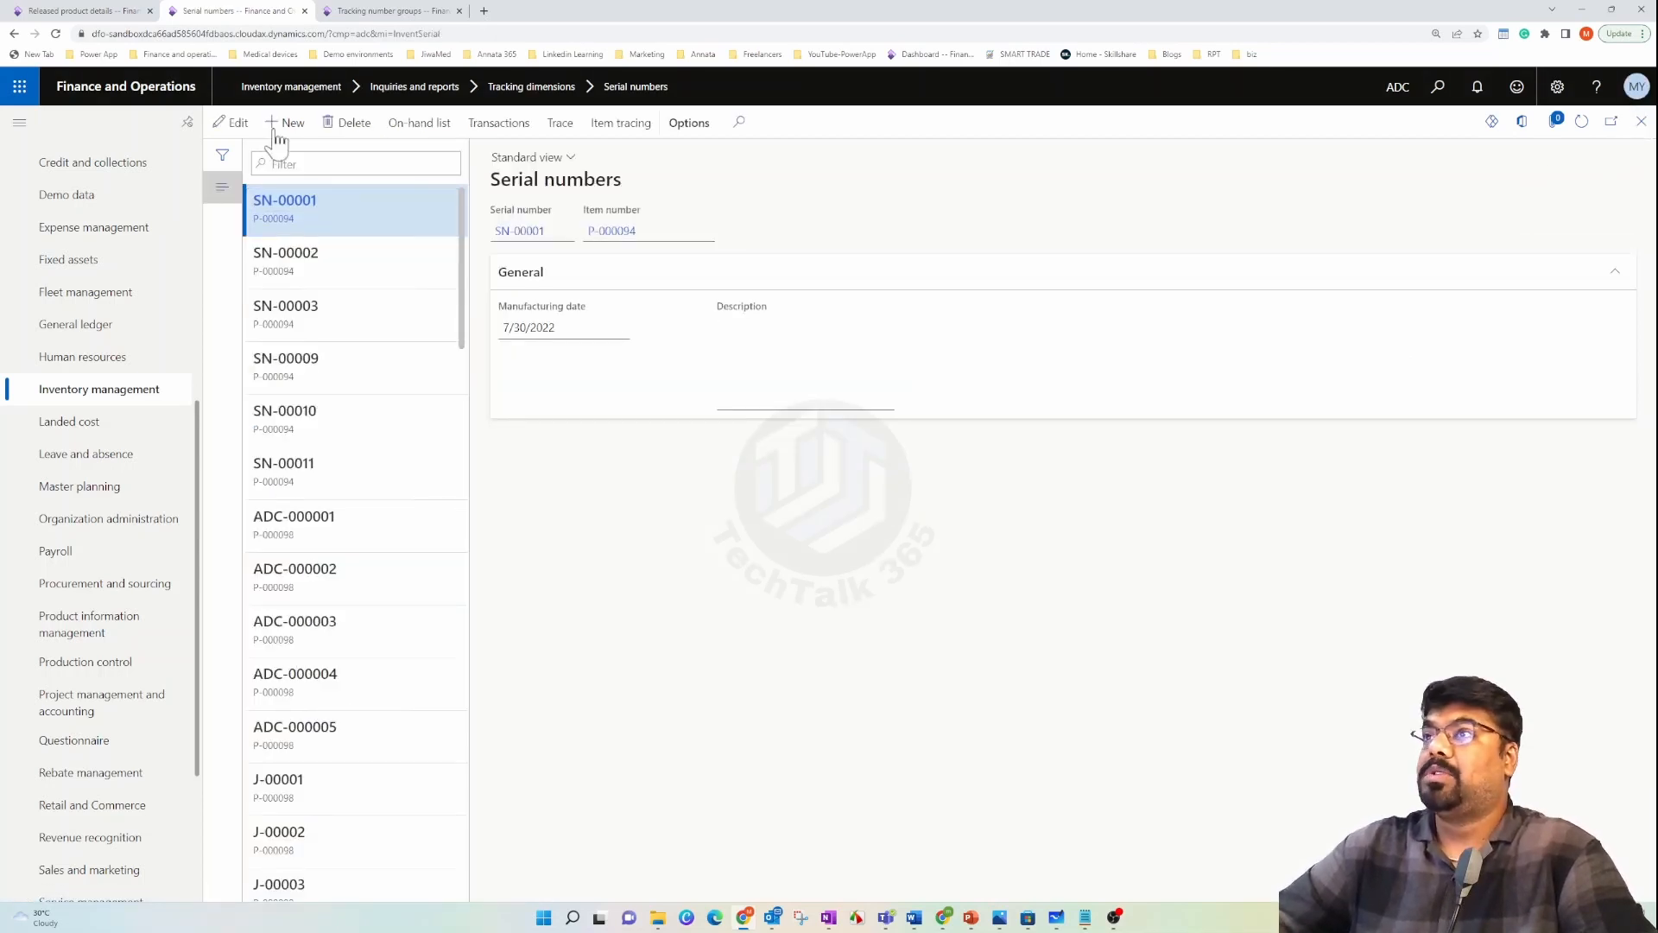
{"action": "left_click", "coordinate": [126, 86]}
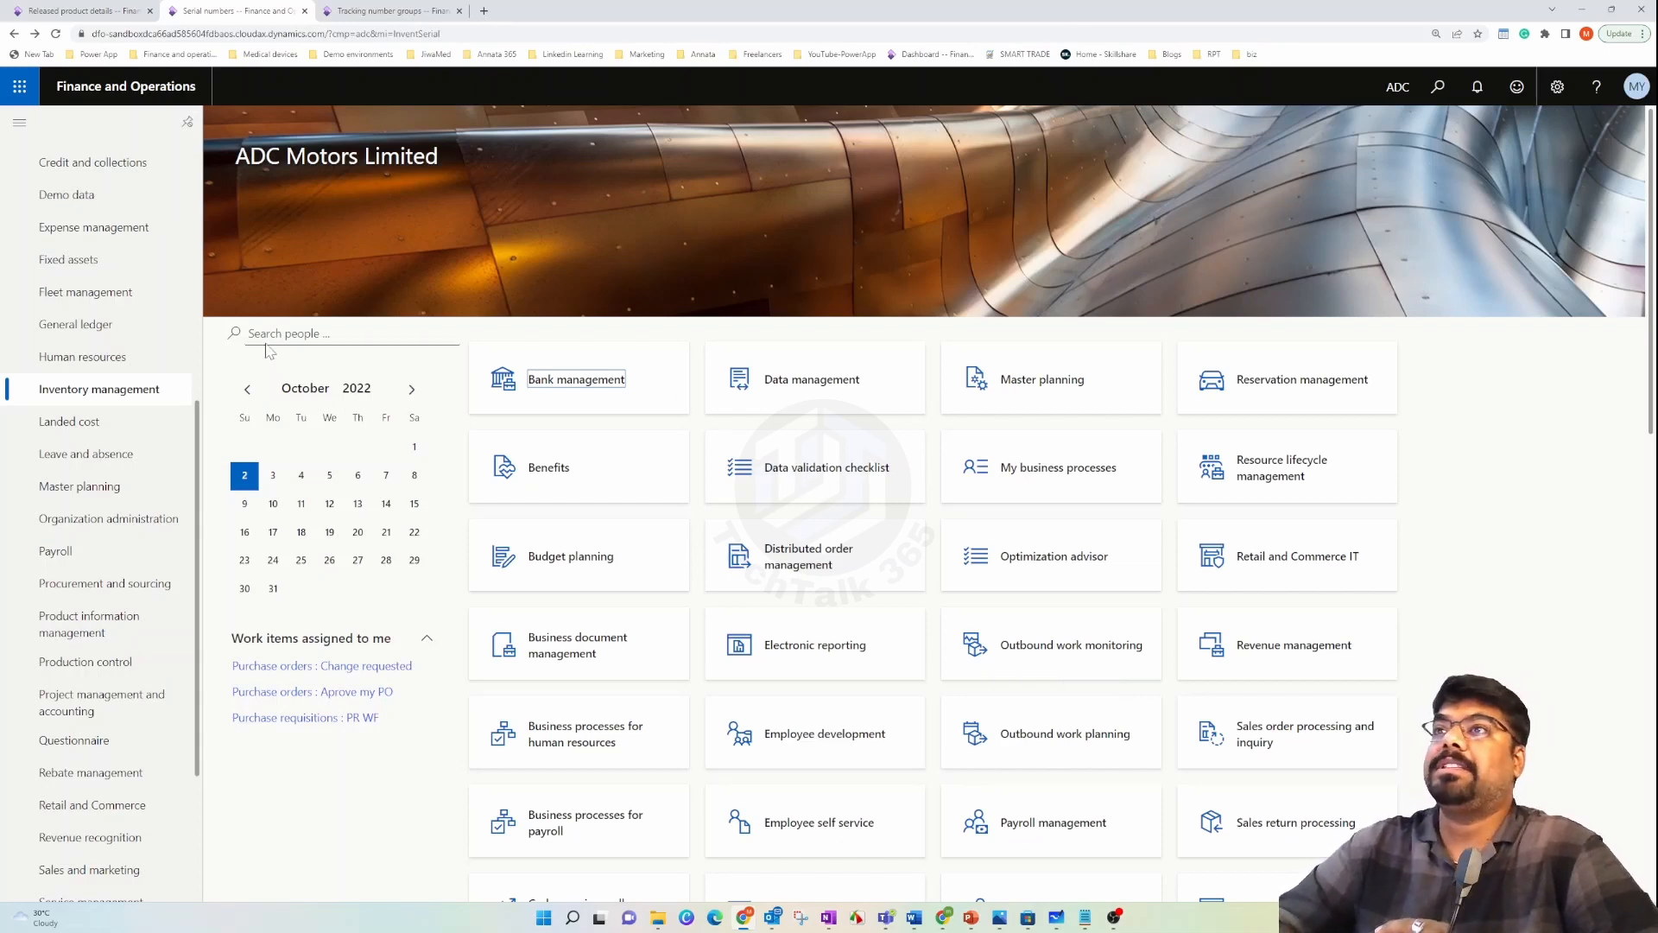
- Open service item P-000108 from the released products and check its product type and tracking dimension group, then return to the item
{"action": "left_click", "coordinate": [136, 9]}
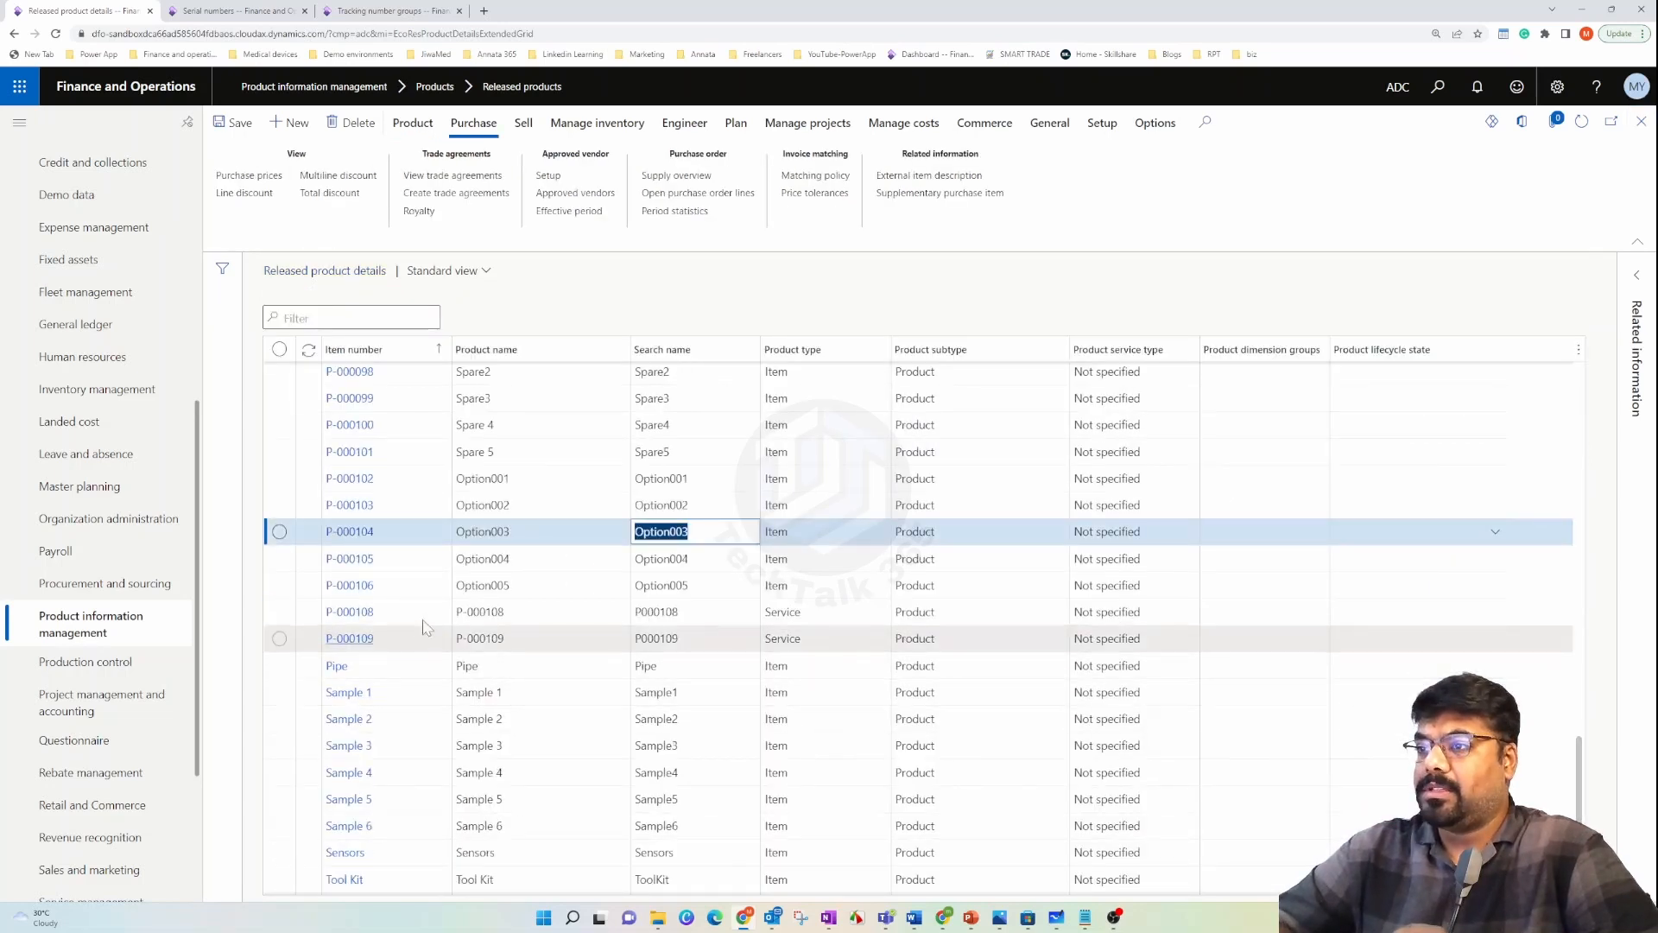
{"action": "double_click", "coordinate": [356, 612]}
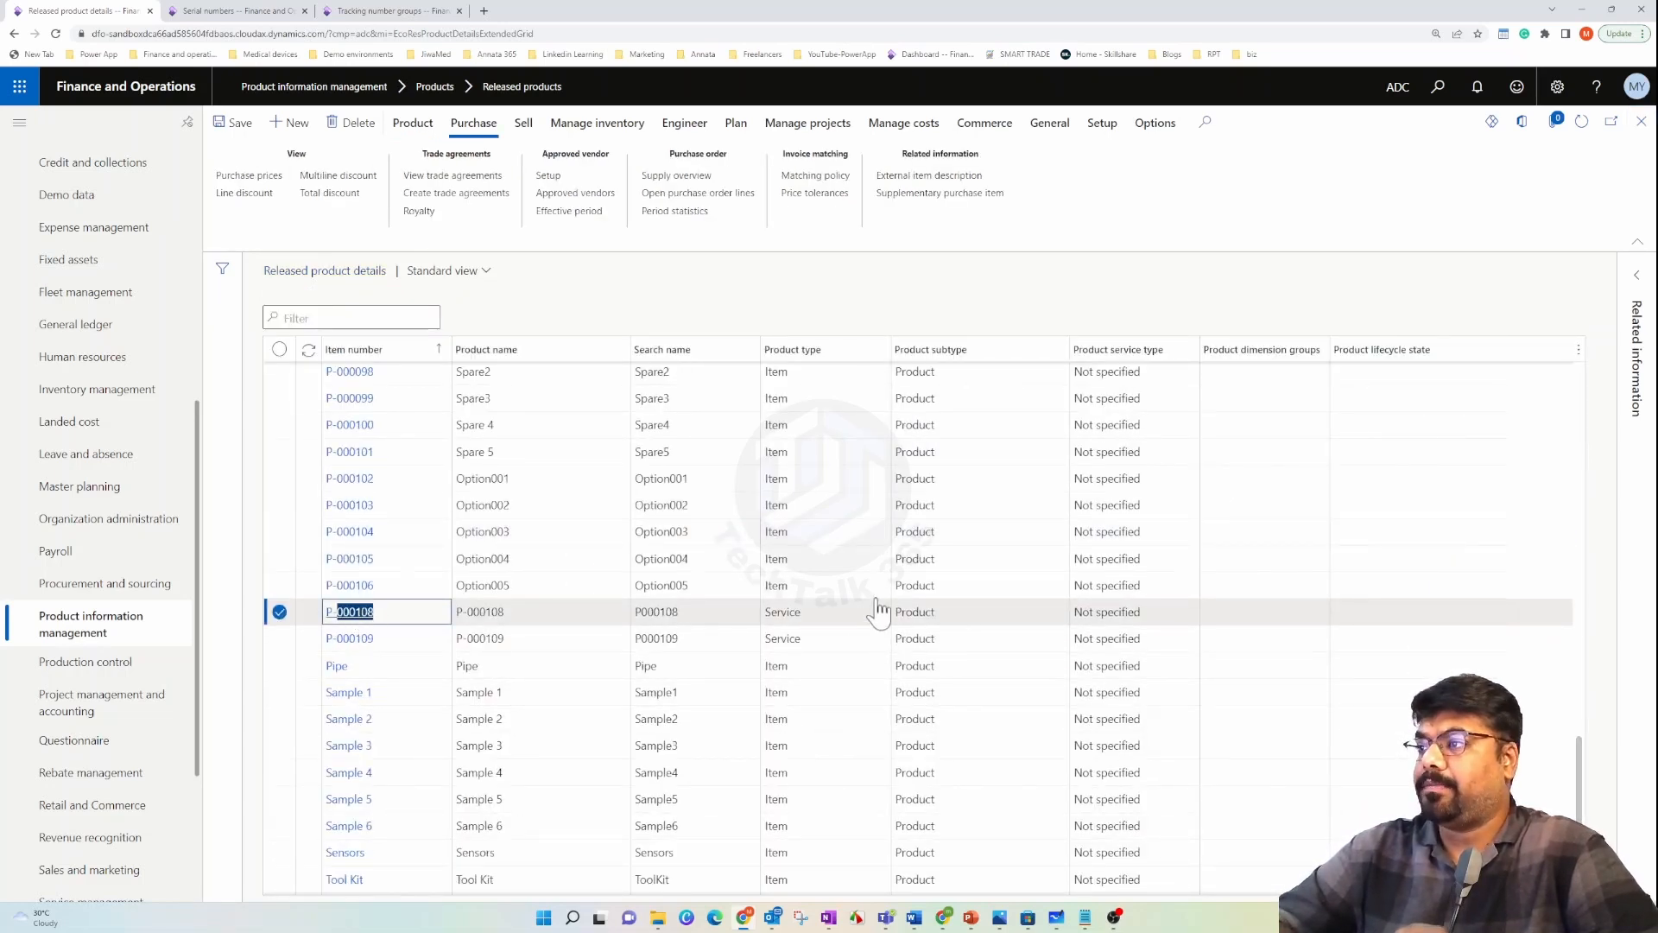
{"action": "left_click", "coordinate": [775, 614]}
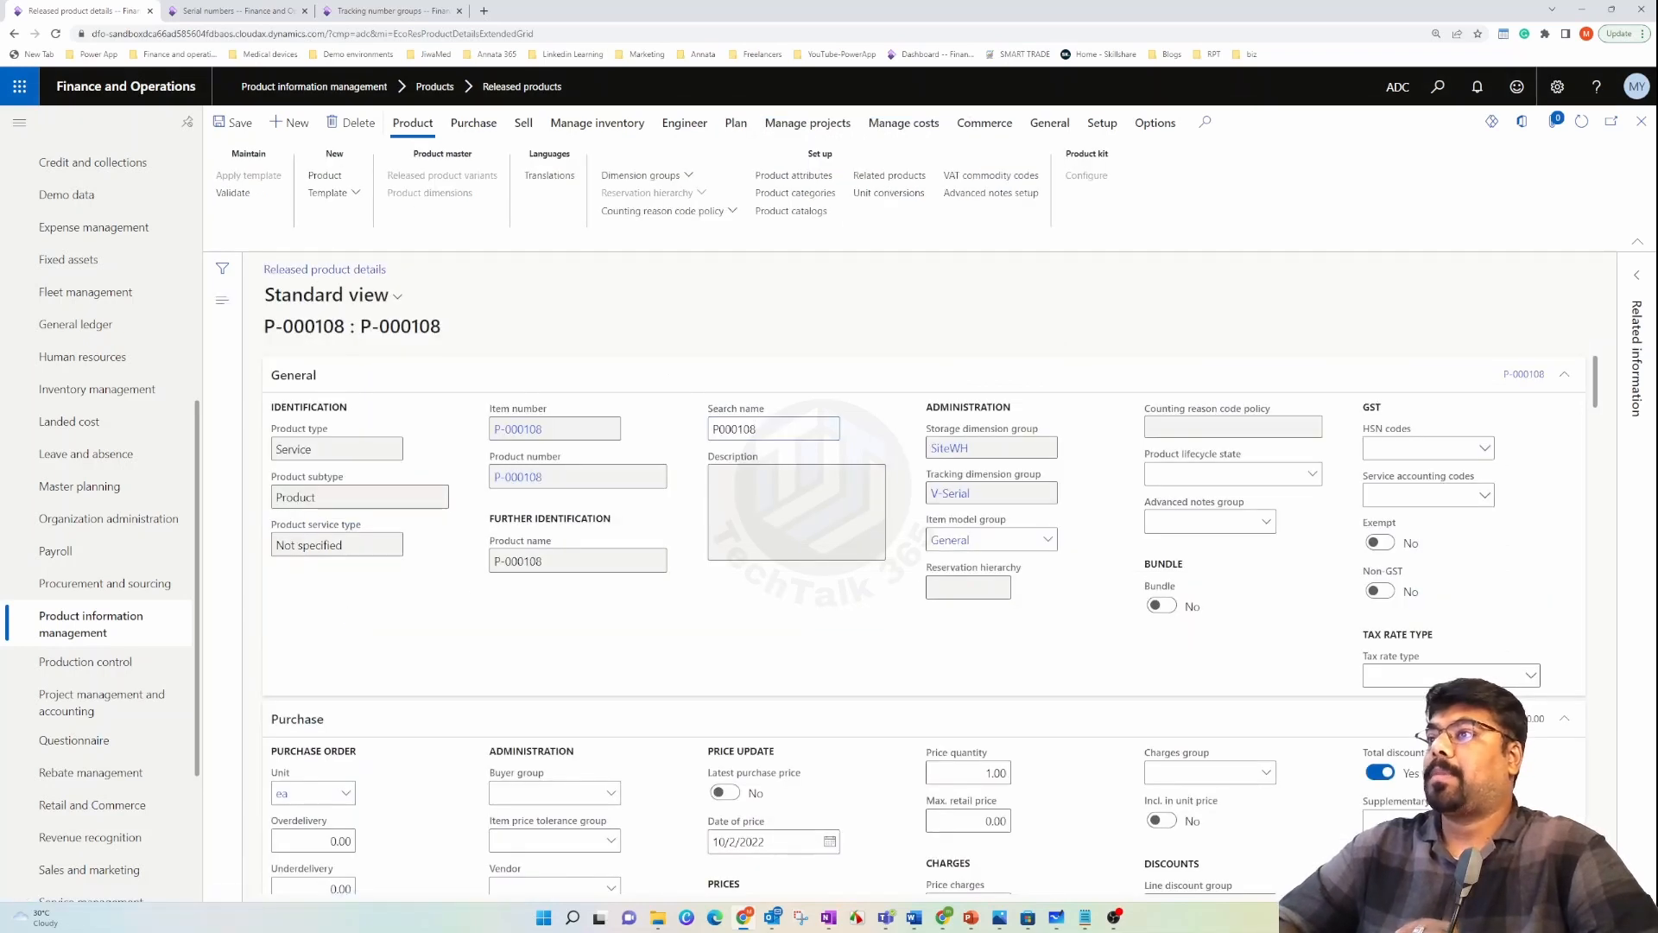
{"action": "left_click_drag", "start_coordinate": [314, 450], "coordinate": [264, 454]}
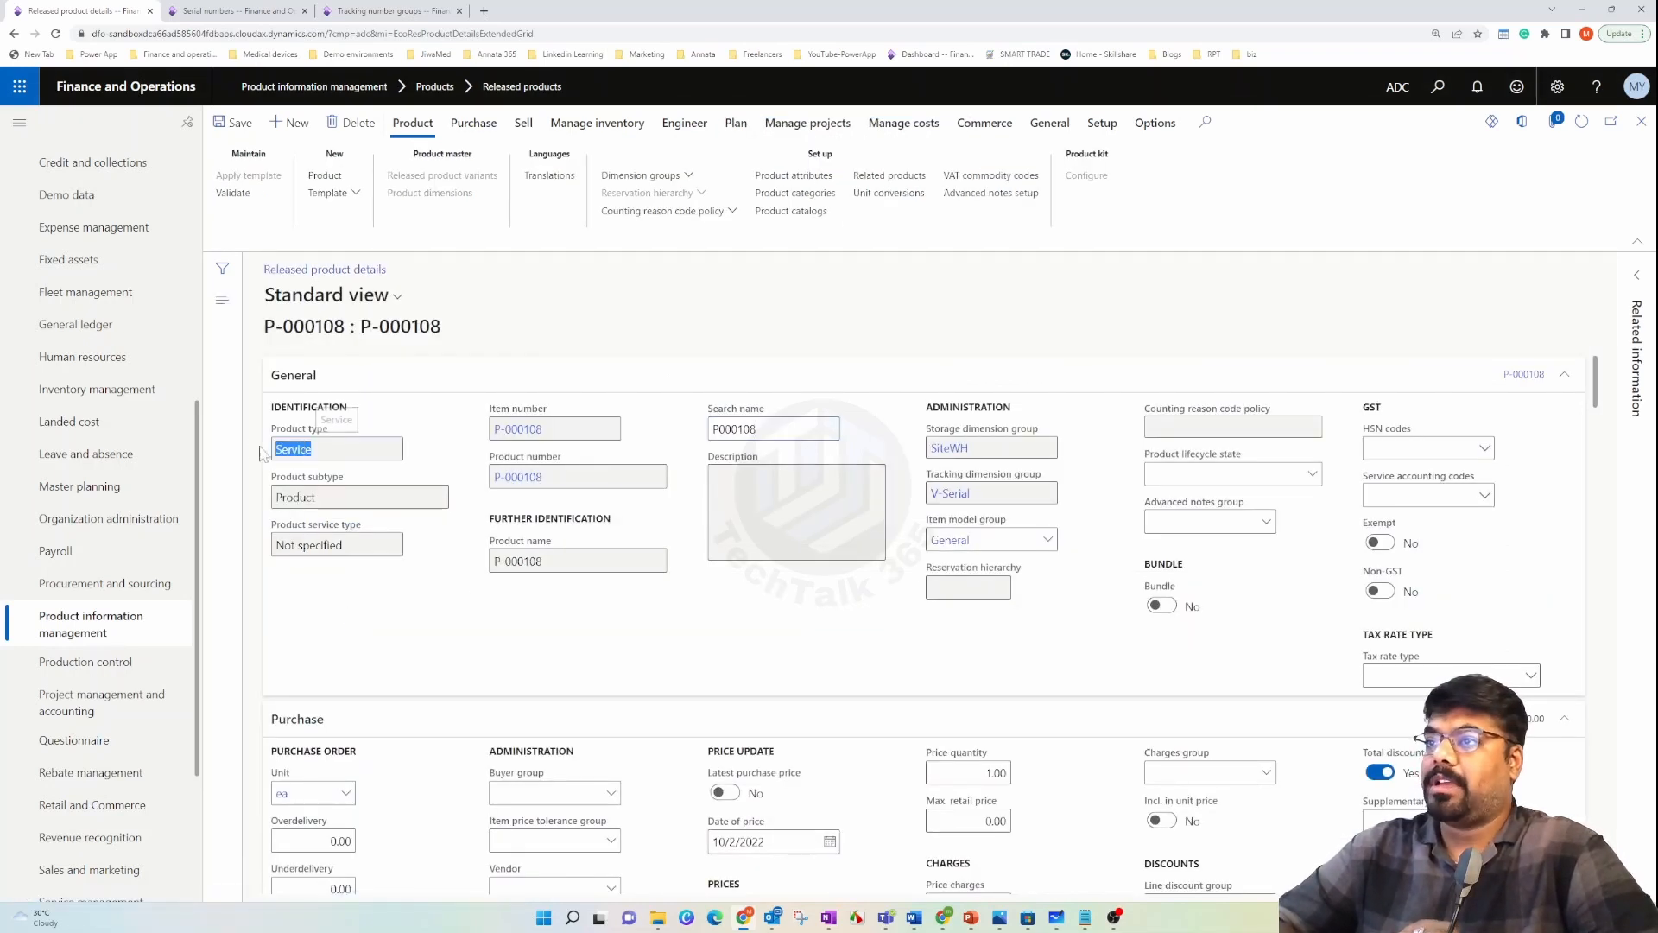
{"action": "left_click", "coordinate": [939, 545]}
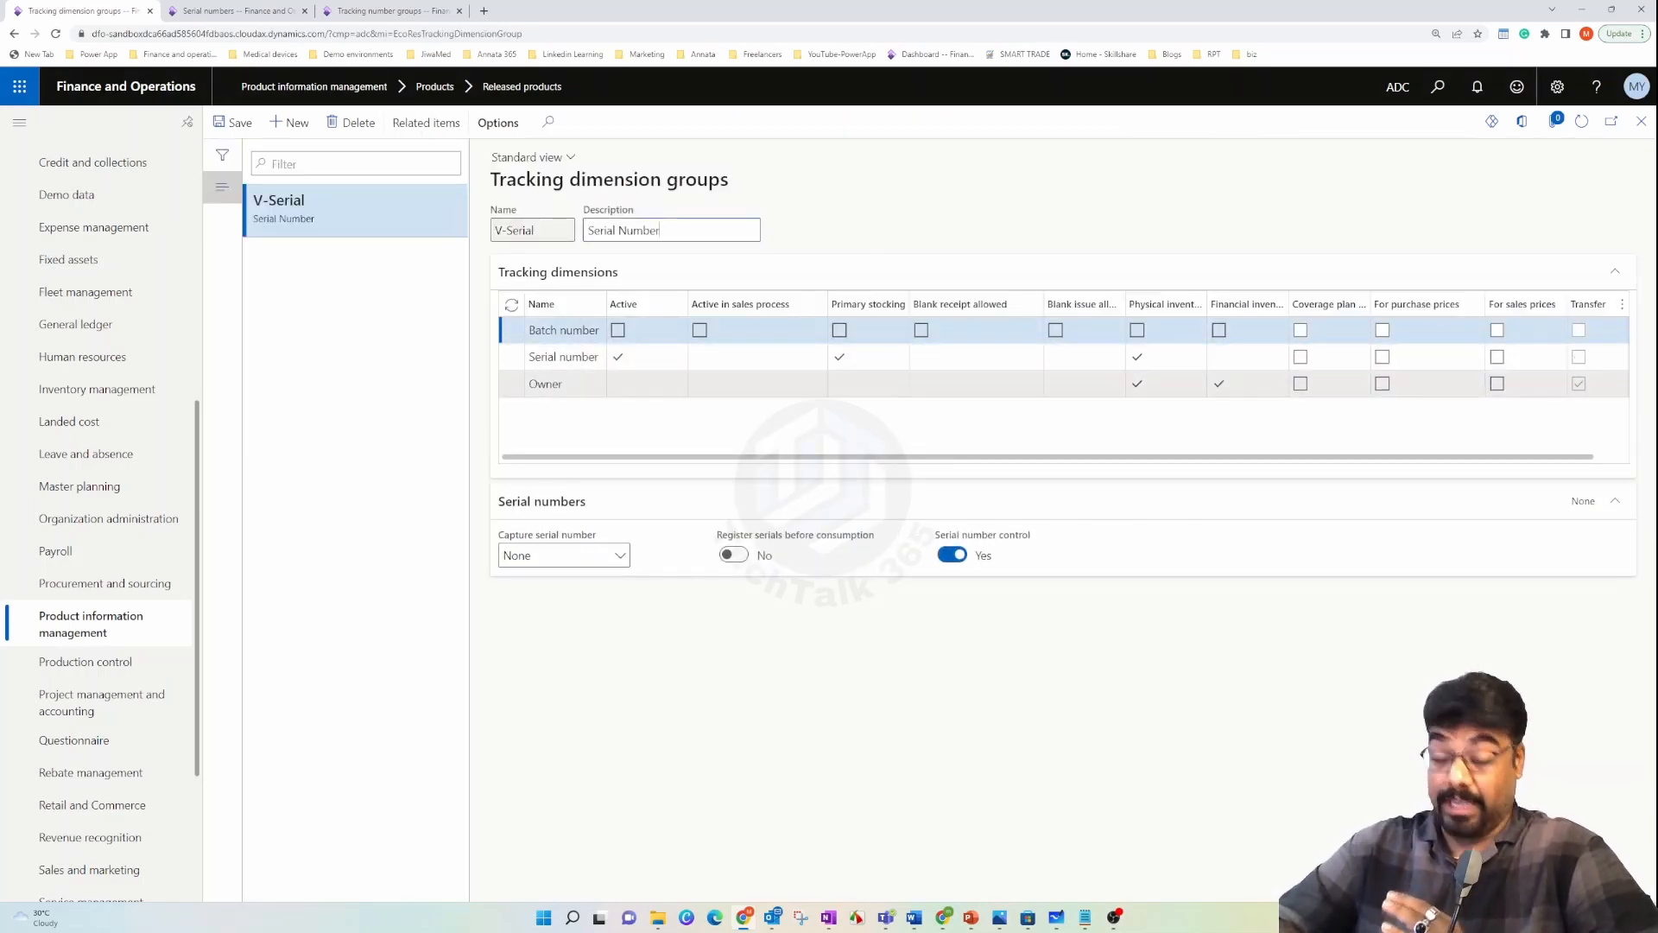
{"action": "left_click", "coordinate": [1641, 121]}
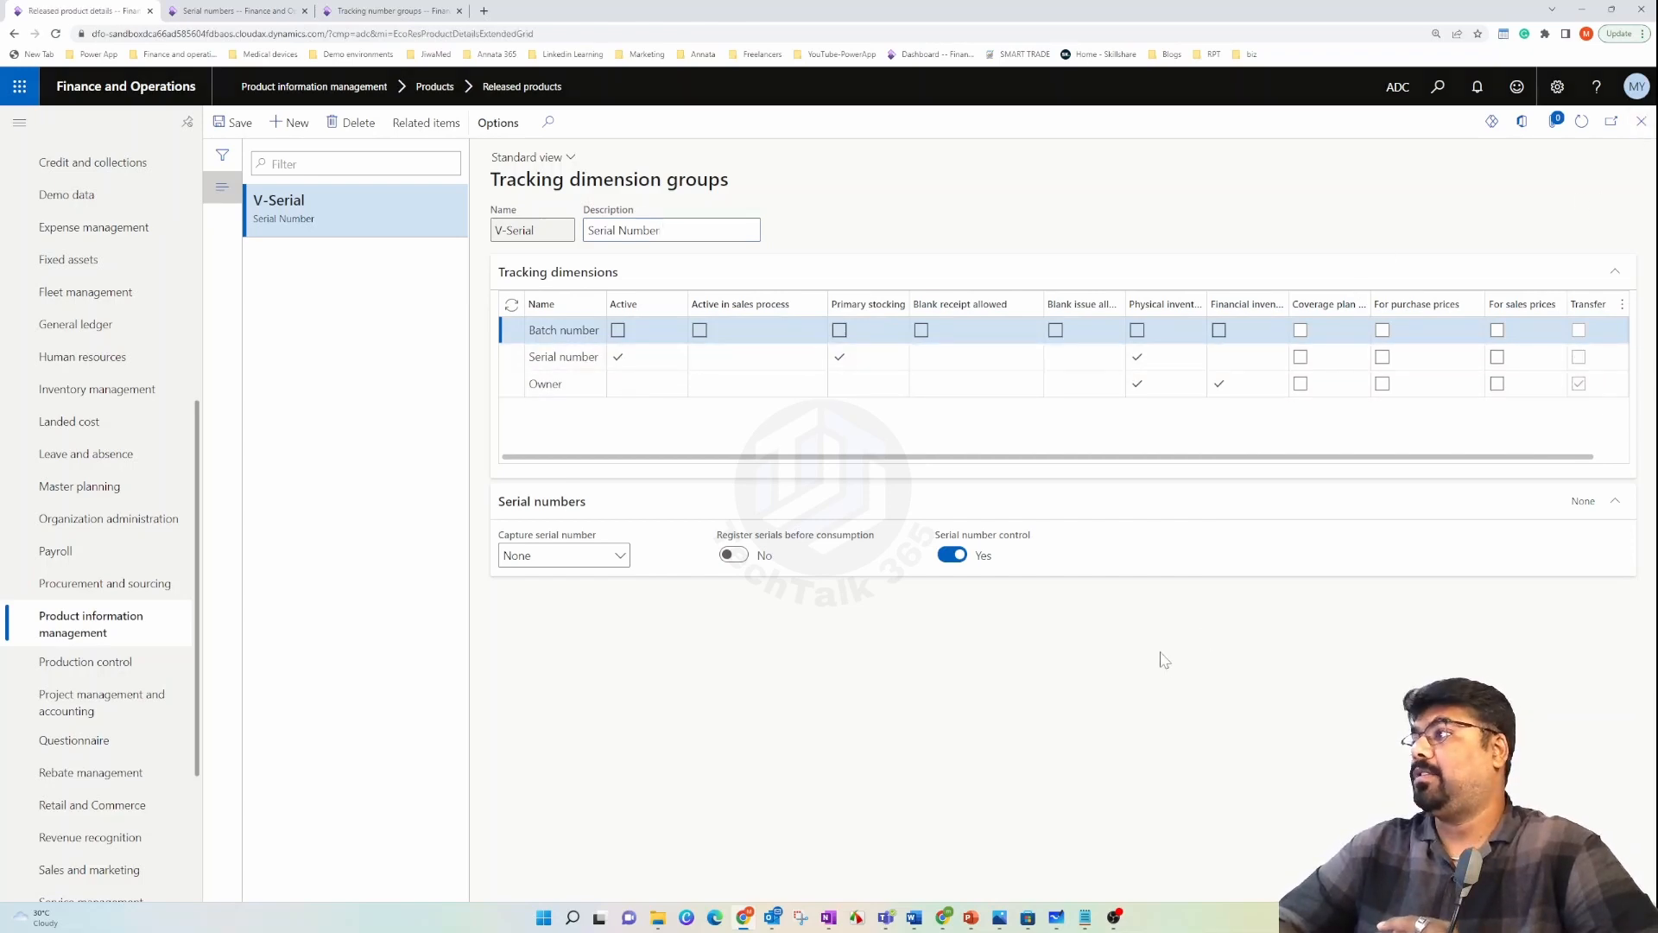
- Review the item's serial number group in its inventory settings and the SN_Auto tracking number group's activation options, then close the group
{"action": "scroll", "coordinate": [497, 407], "scroll_direction": "down", "scroll_amount": 1}
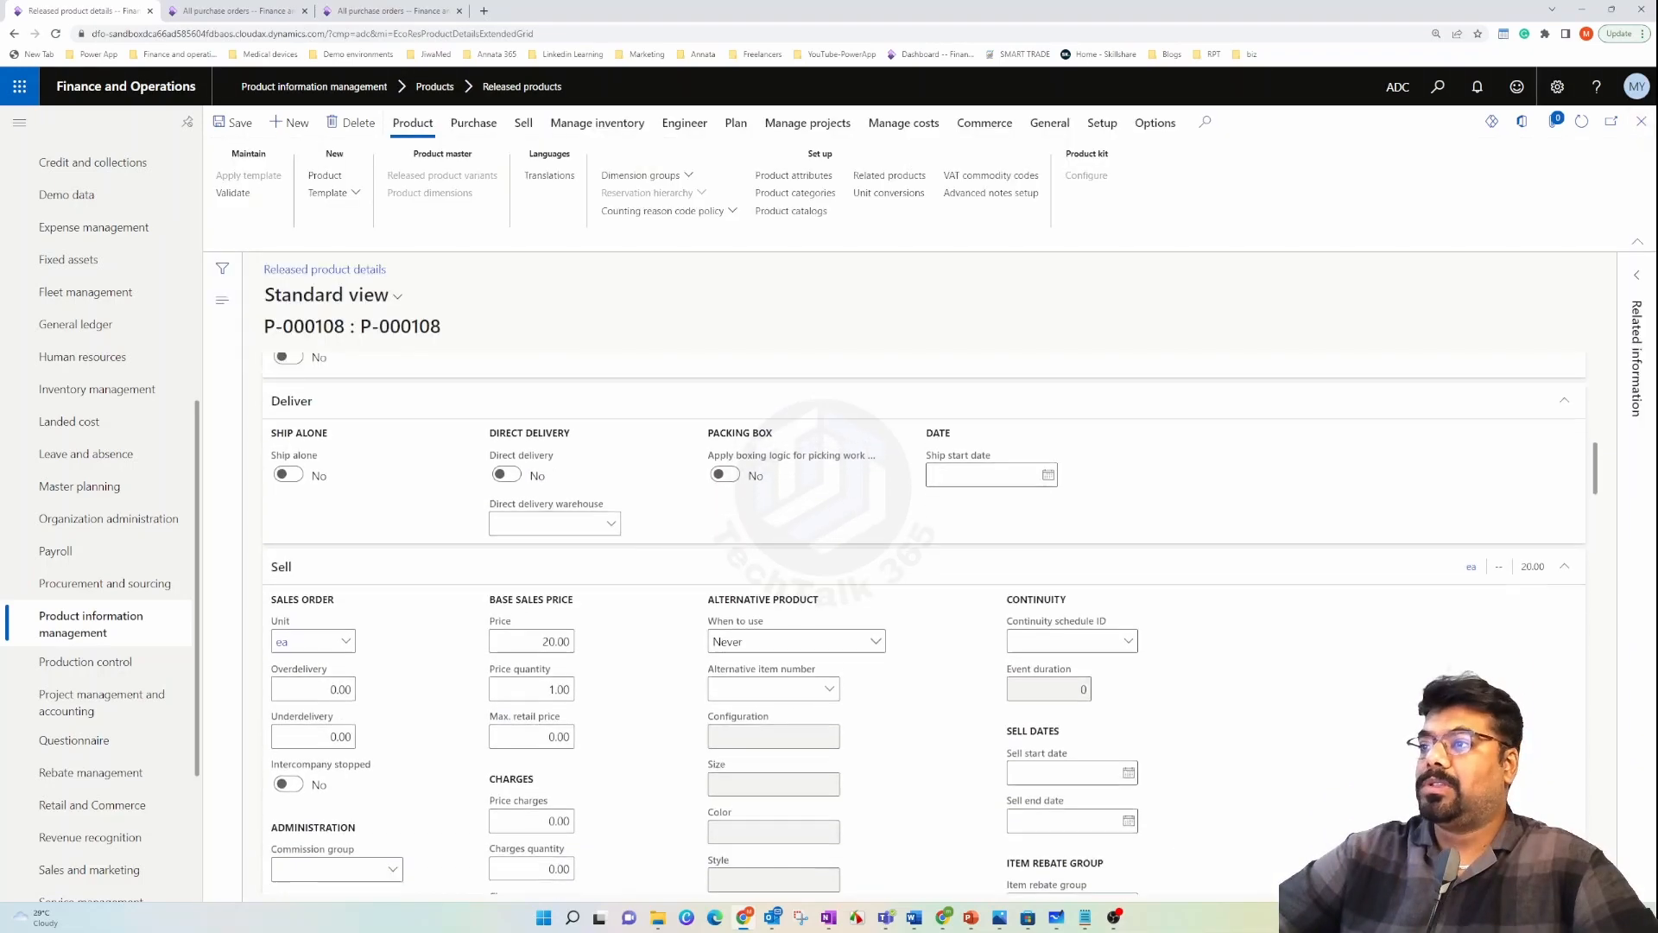
{"action": "scroll", "coordinate": [537, 428], "scroll_direction": "up", "scroll_amount": 10}
{"action": "scroll", "coordinate": [538, 428], "scroll_direction": "down", "scroll_amount": 7}
{"action": "scroll", "coordinate": [539, 429], "scroll_direction": "down", "scroll_amount": 10}
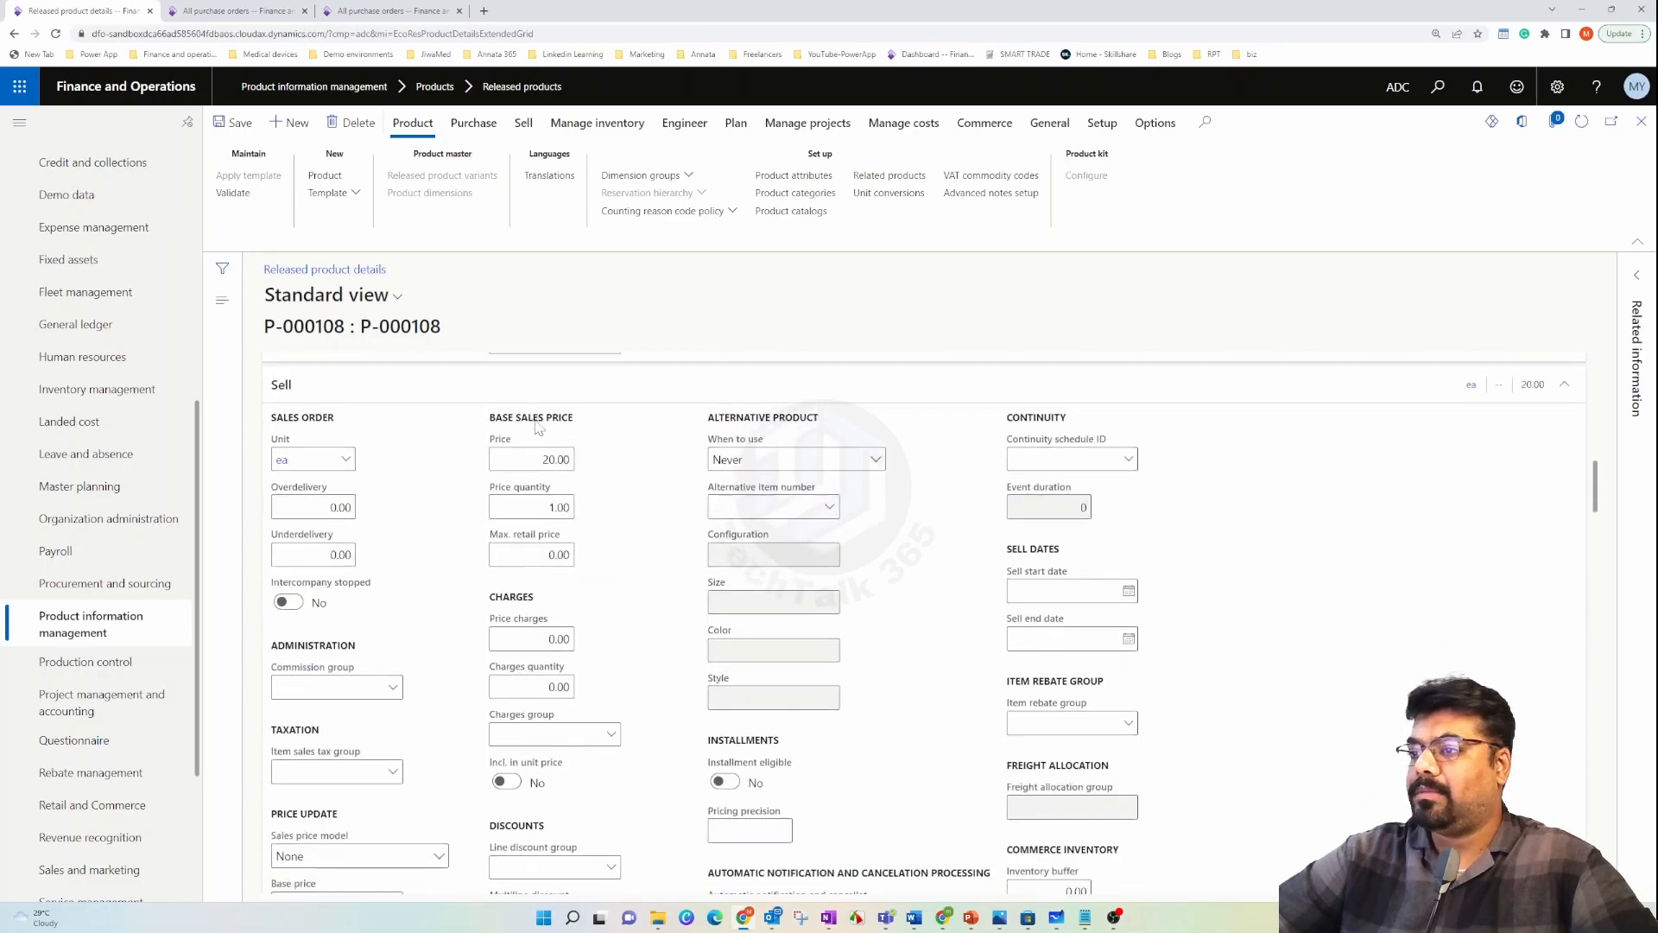
{"action": "scroll", "coordinate": [539, 429], "scroll_direction": "down", "scroll_amount": 3}
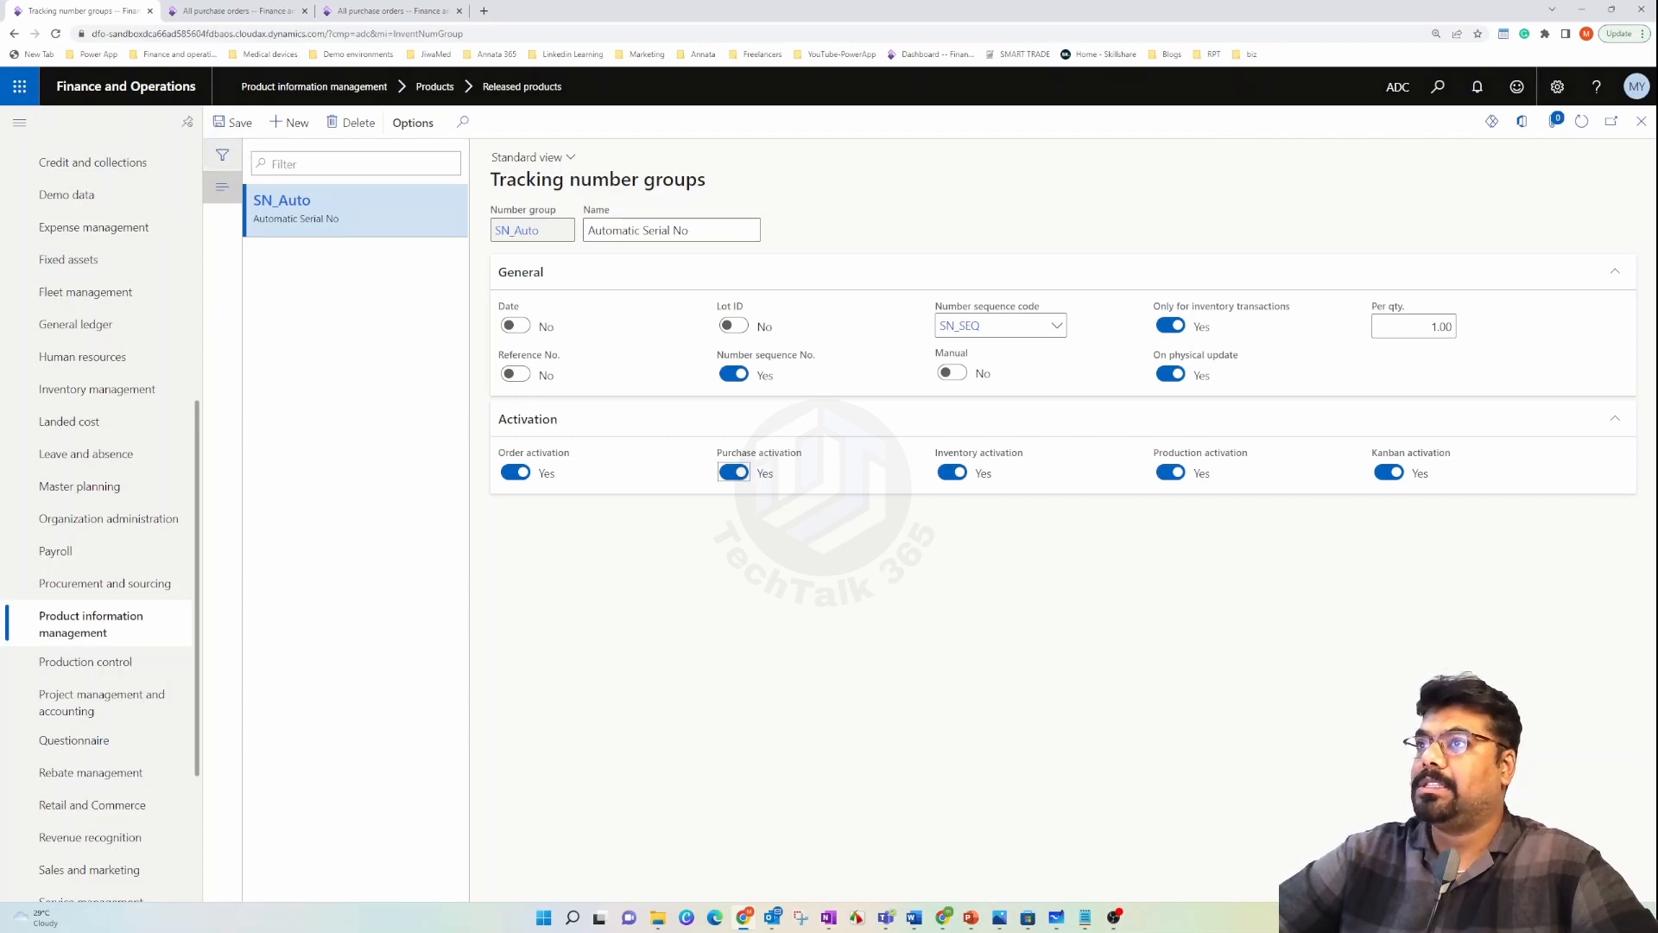
{"action": "left_click", "coordinate": [1642, 121]}
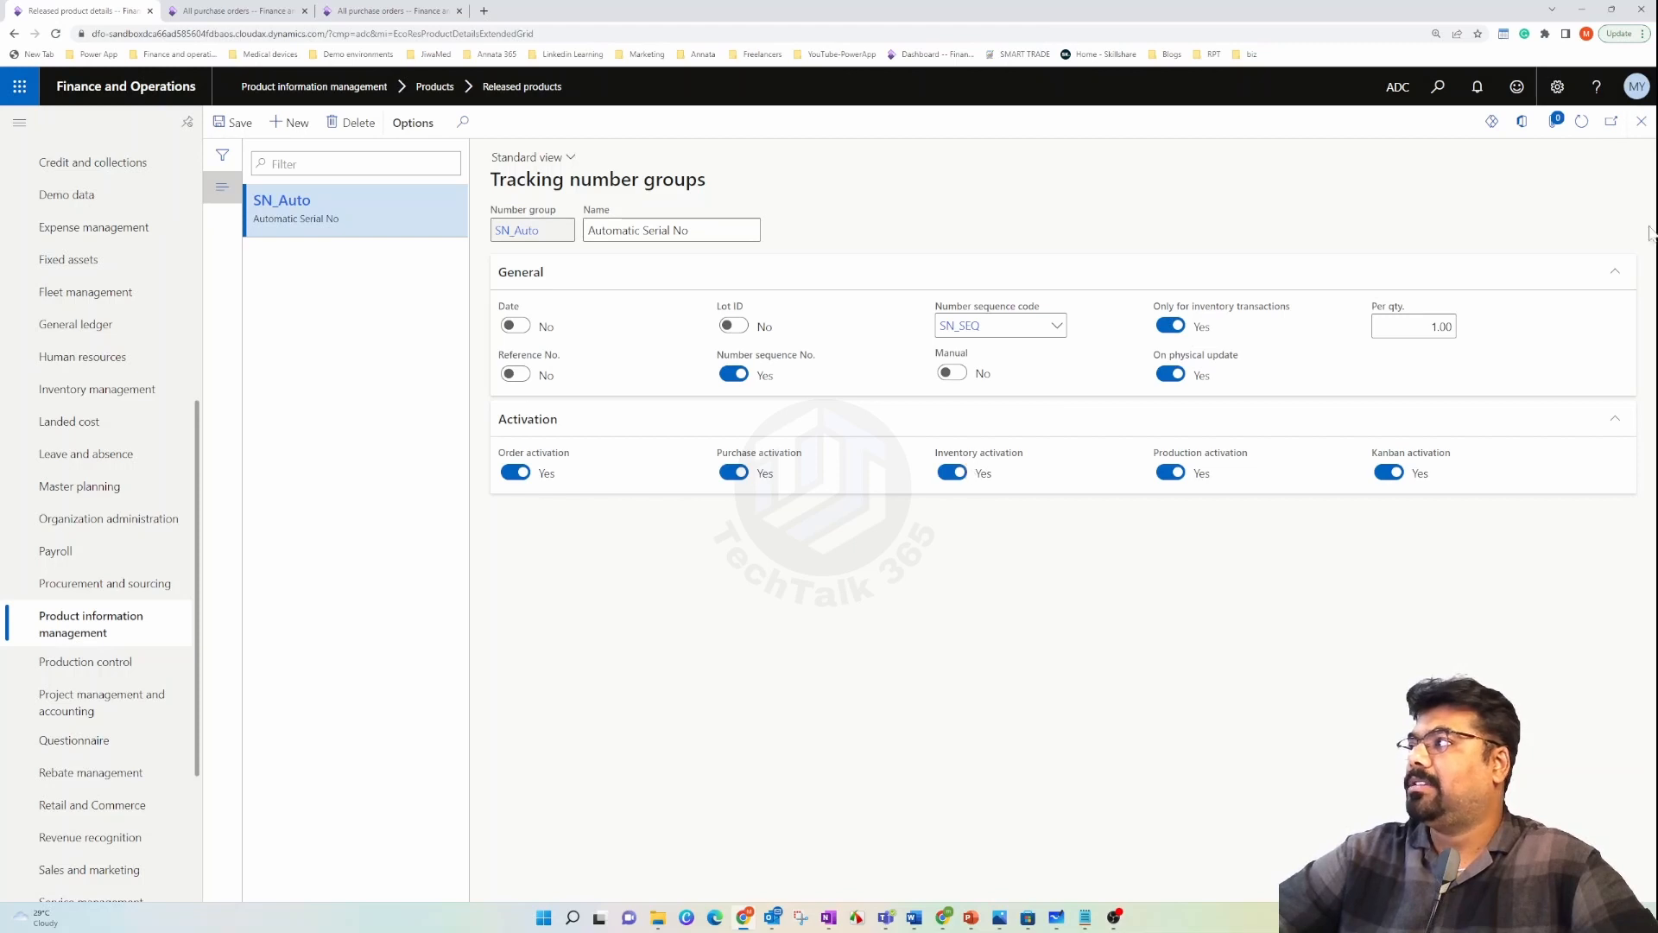
{"action": "left_click", "coordinate": [1642, 121]}
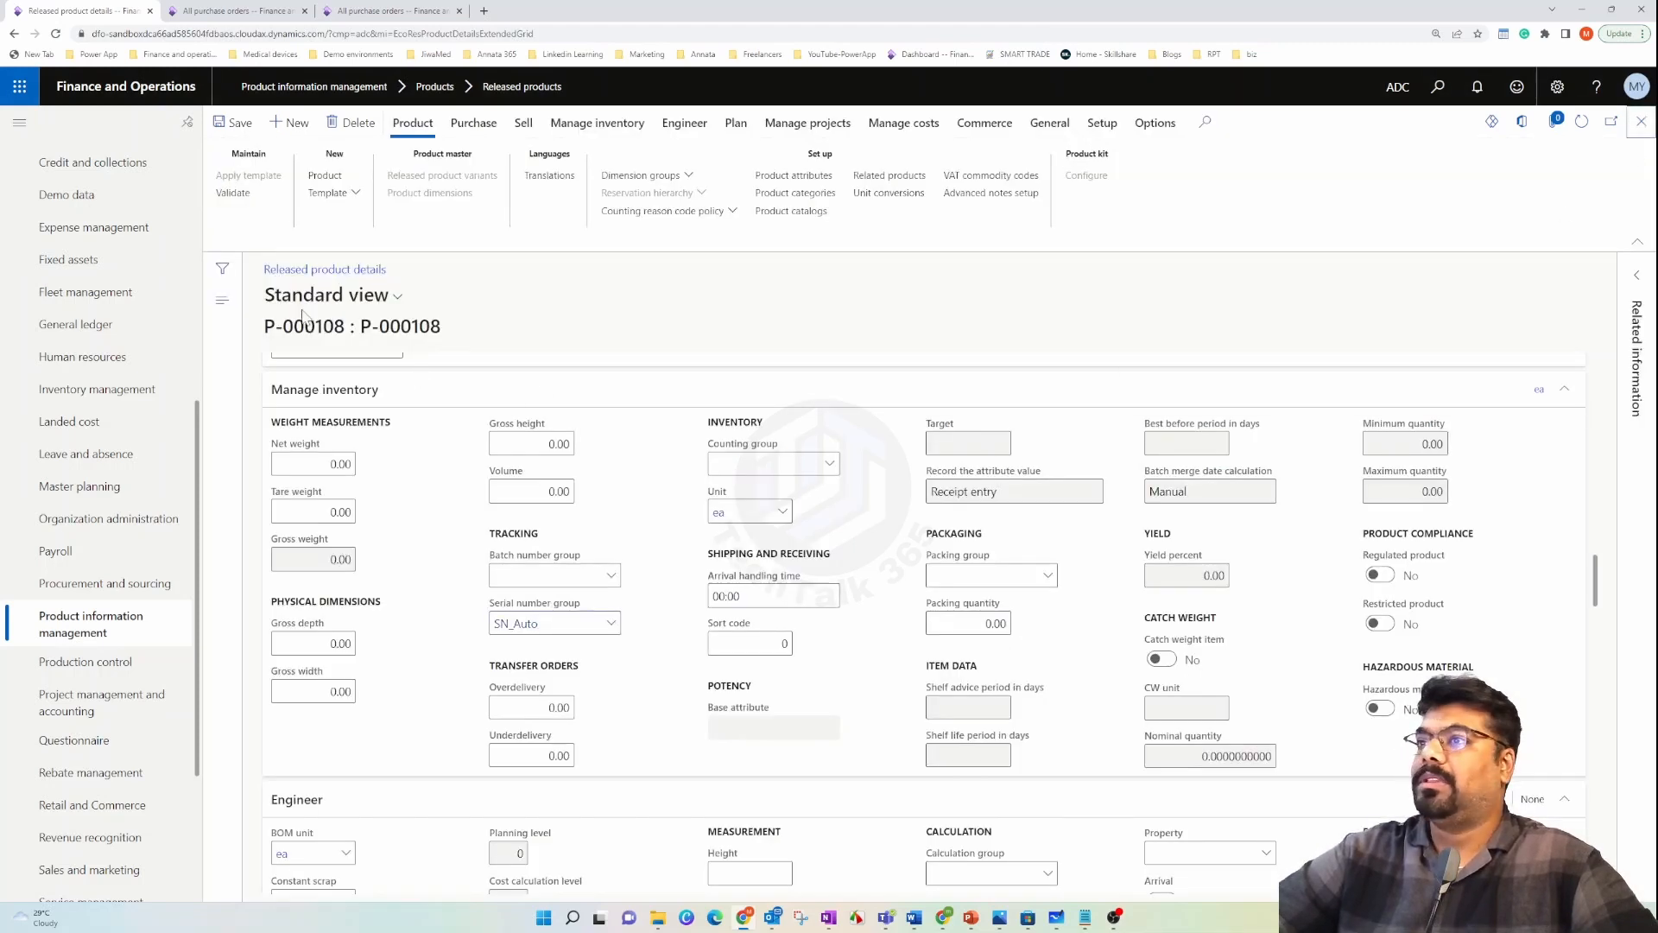
- Copy item number P-000108 from the released products list and dismiss all messages on the canceled purchase order
{"action": "left_click_drag", "start_coordinate": [350, 614], "coordinate": [324, 612]}
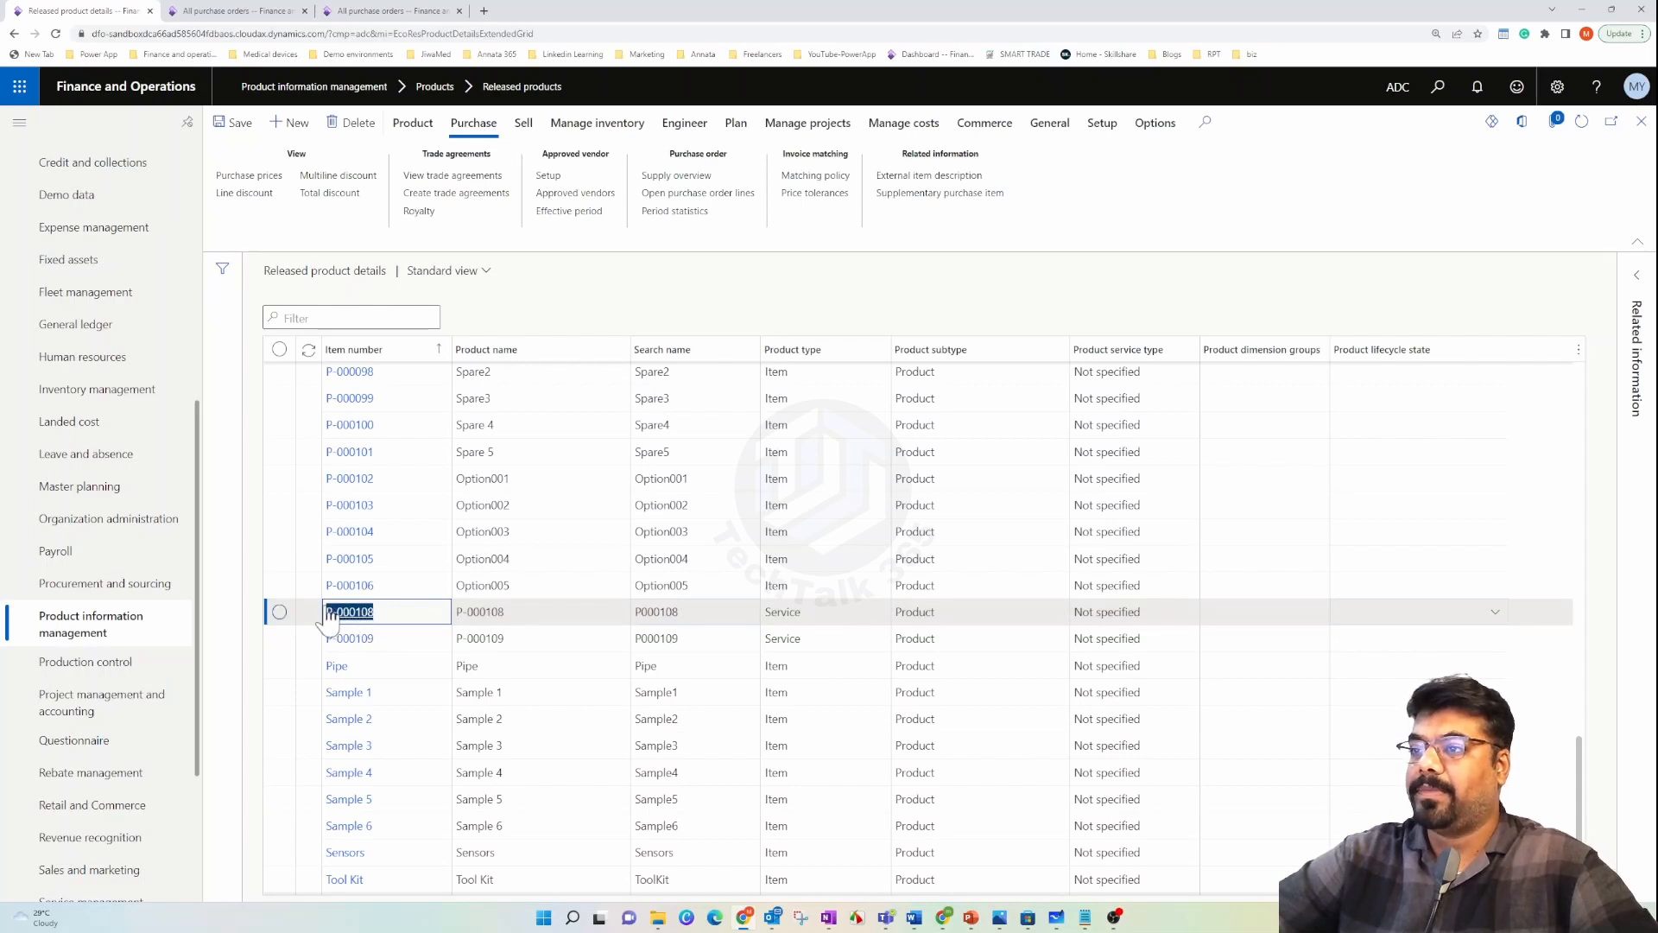
{"action": "left_click", "coordinate": [243, 10]}
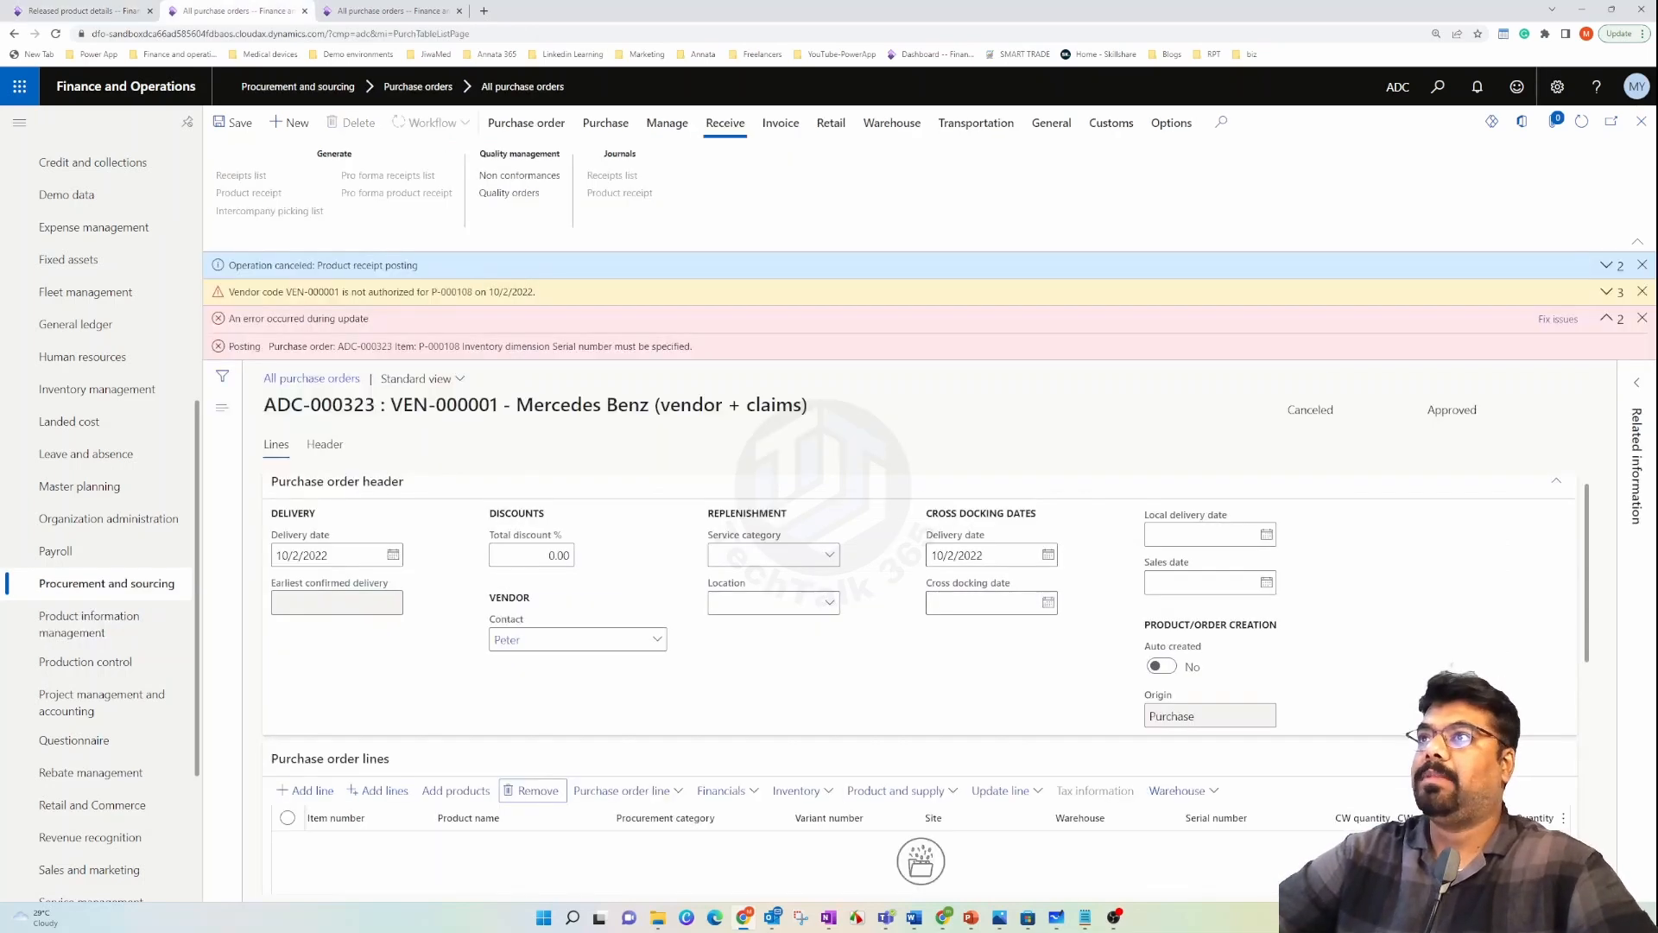
{"action": "left_click", "coordinate": [1642, 318]}
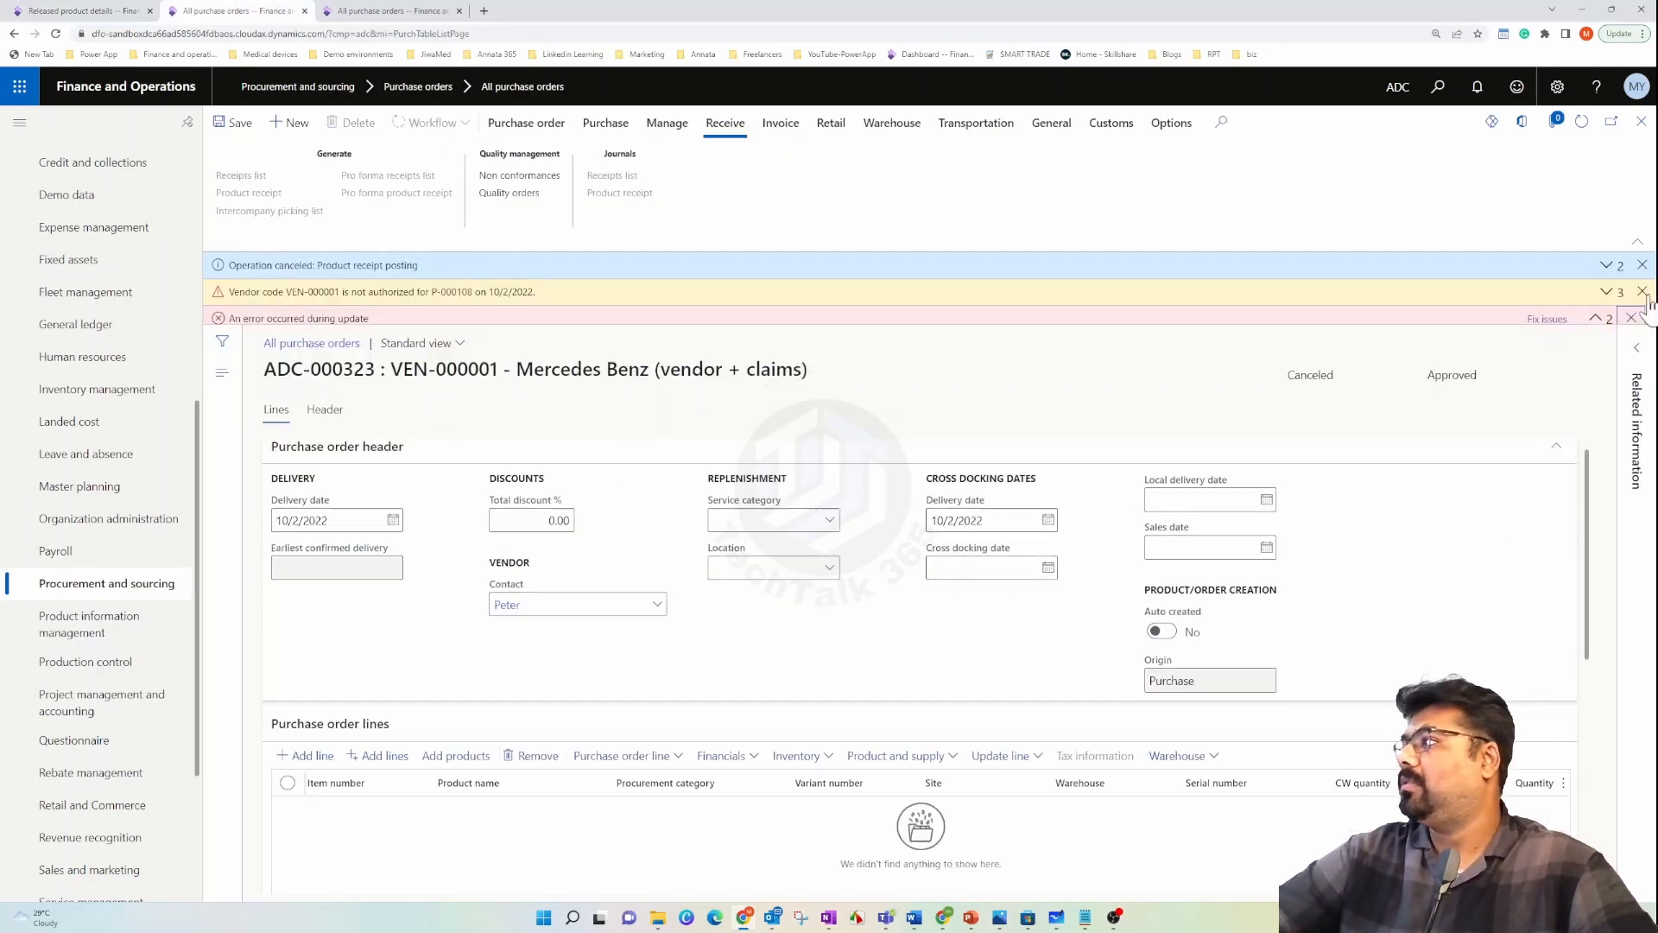
{"action": "left_click", "coordinate": [1642, 291]}
{"action": "left_click", "coordinate": [1642, 265]}
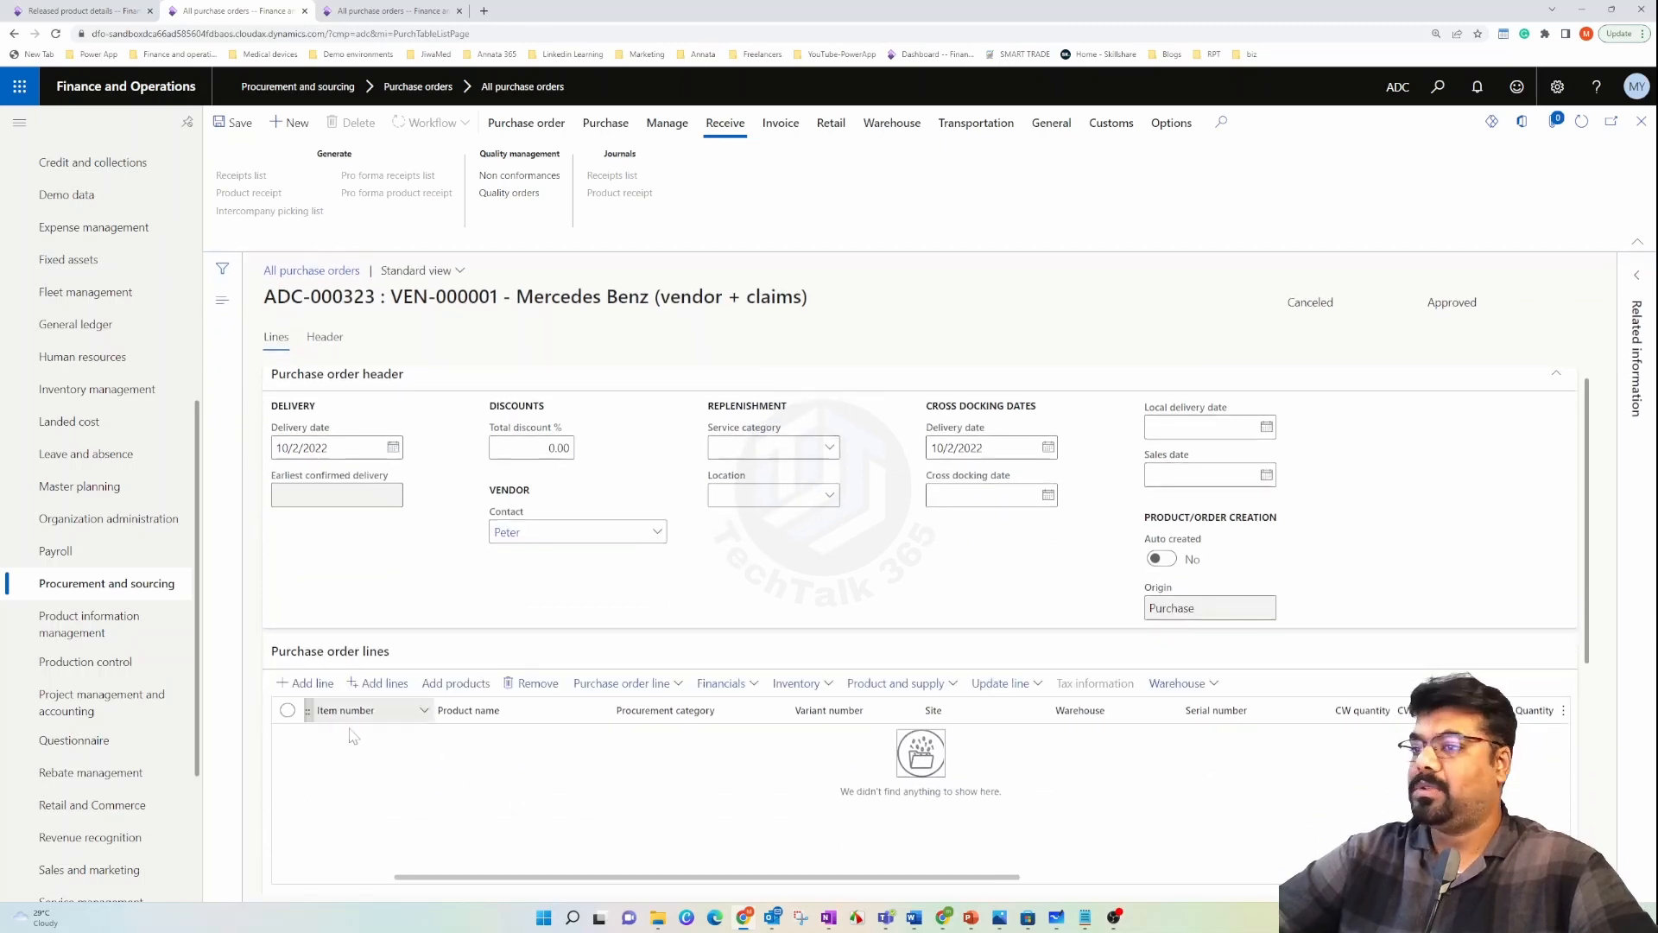
- Add a purchase order line for item P-000108 with quantity 3 and dismiss the vendor warning
{"action": "left_click", "coordinate": [304, 682]}
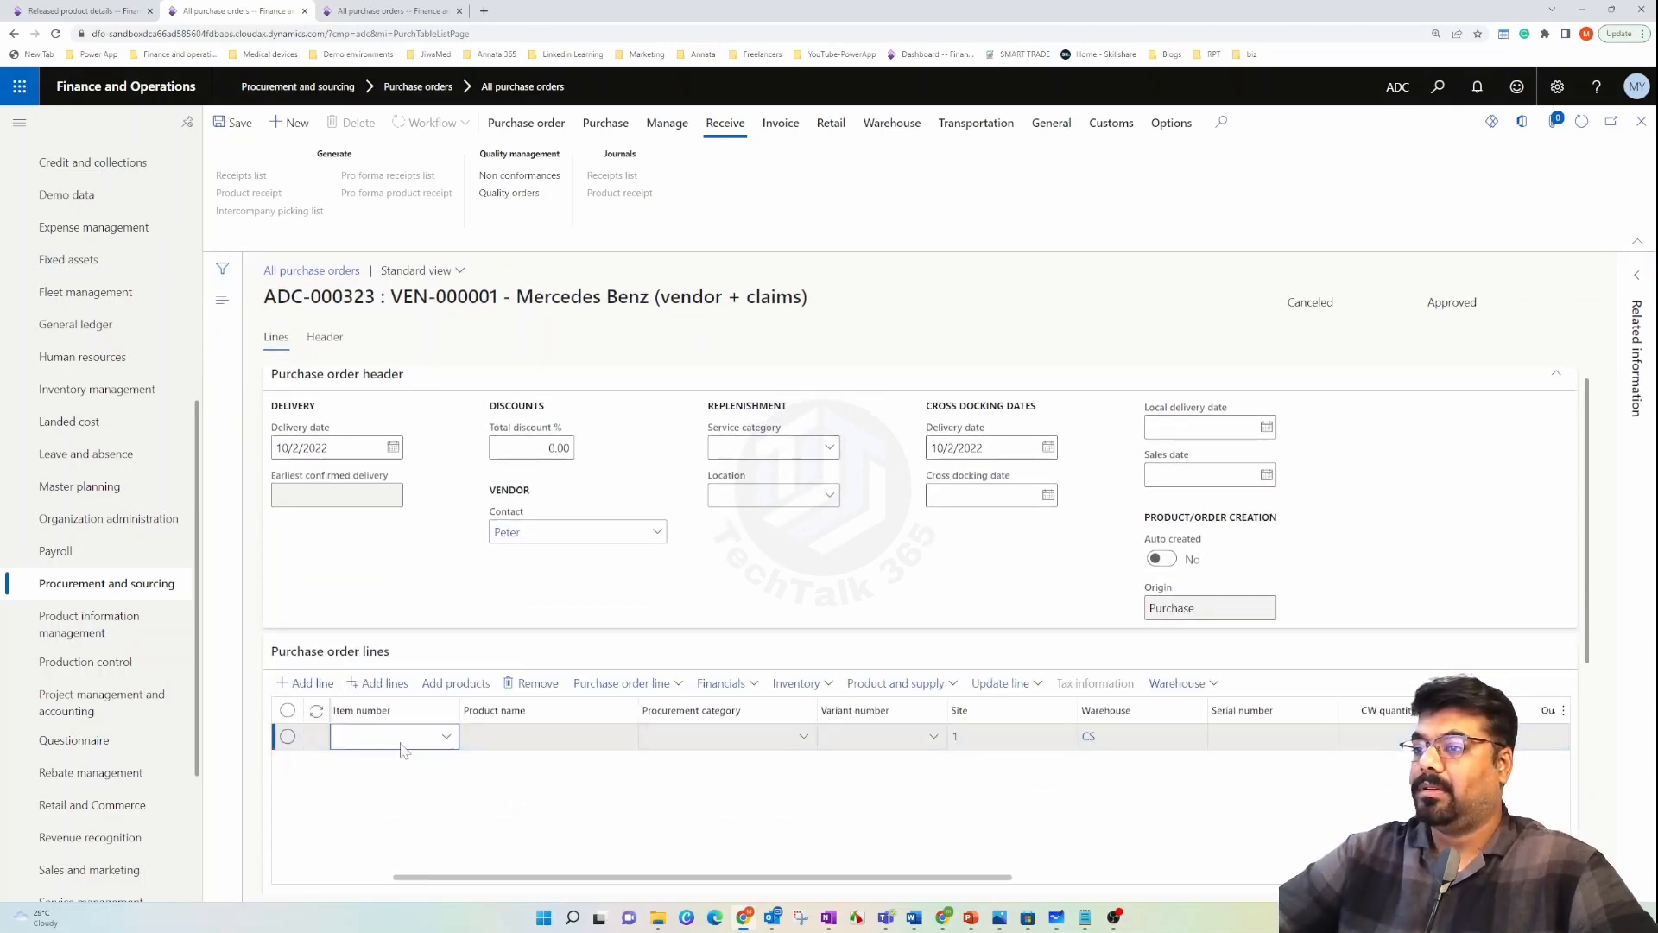
{"action": "type", "text": "P-000108"}
{"action": "left_click", "coordinate": [570, 834]}
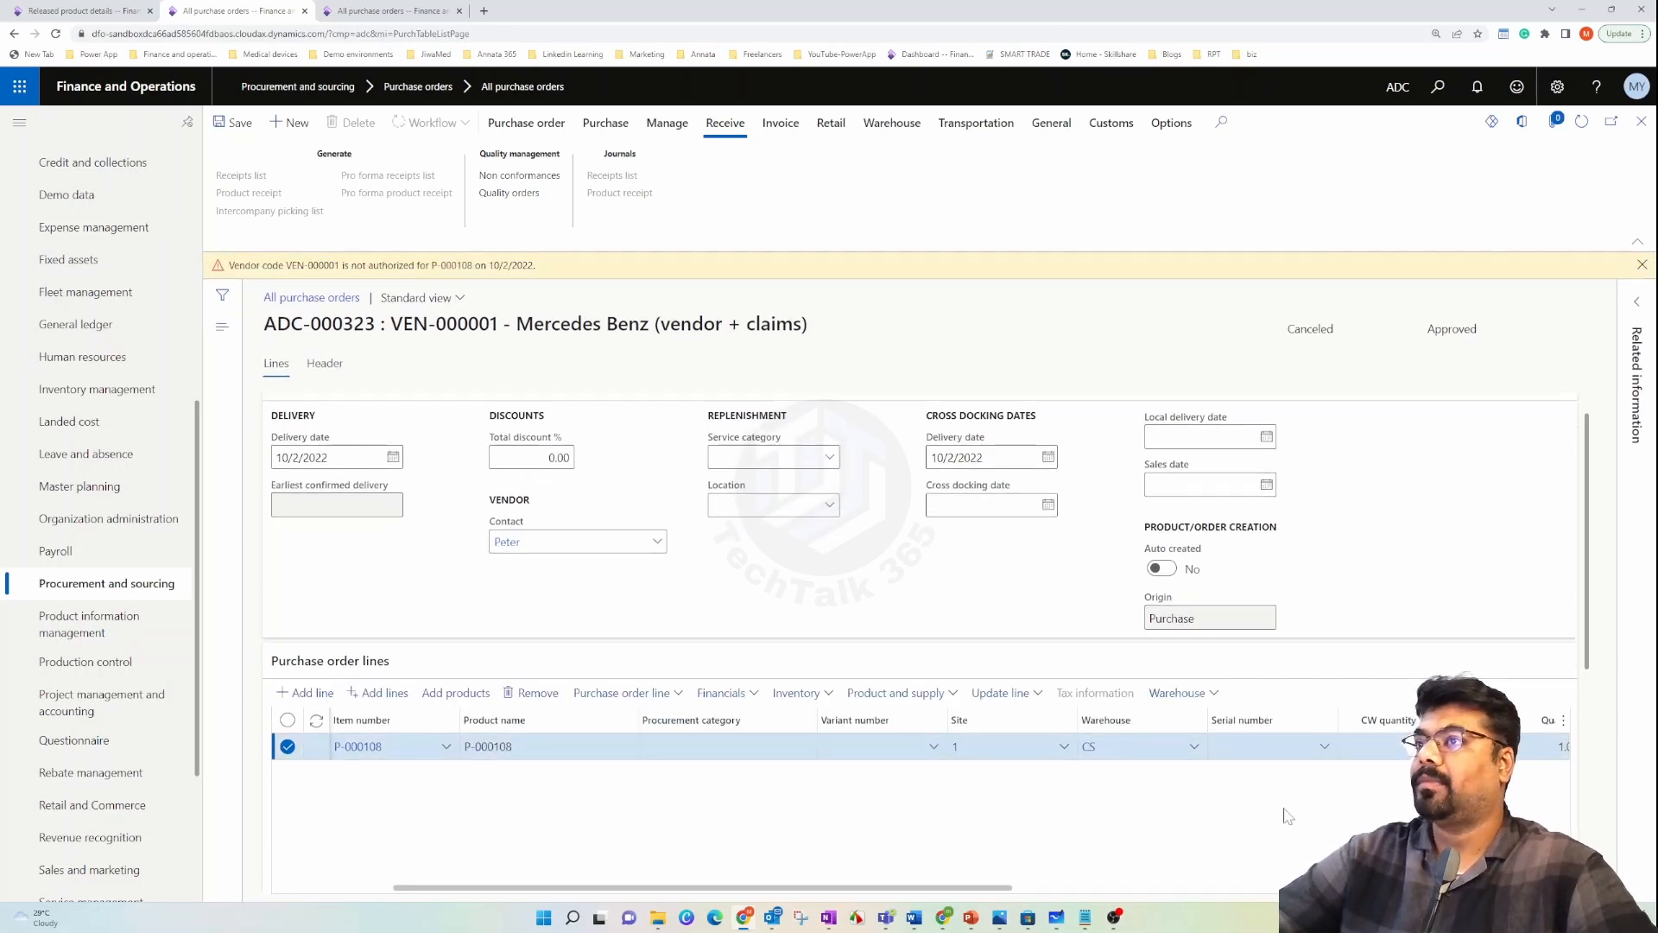
{"action": "left_click_drag", "start_coordinate": [916, 888], "coordinate": [1040, 890]}
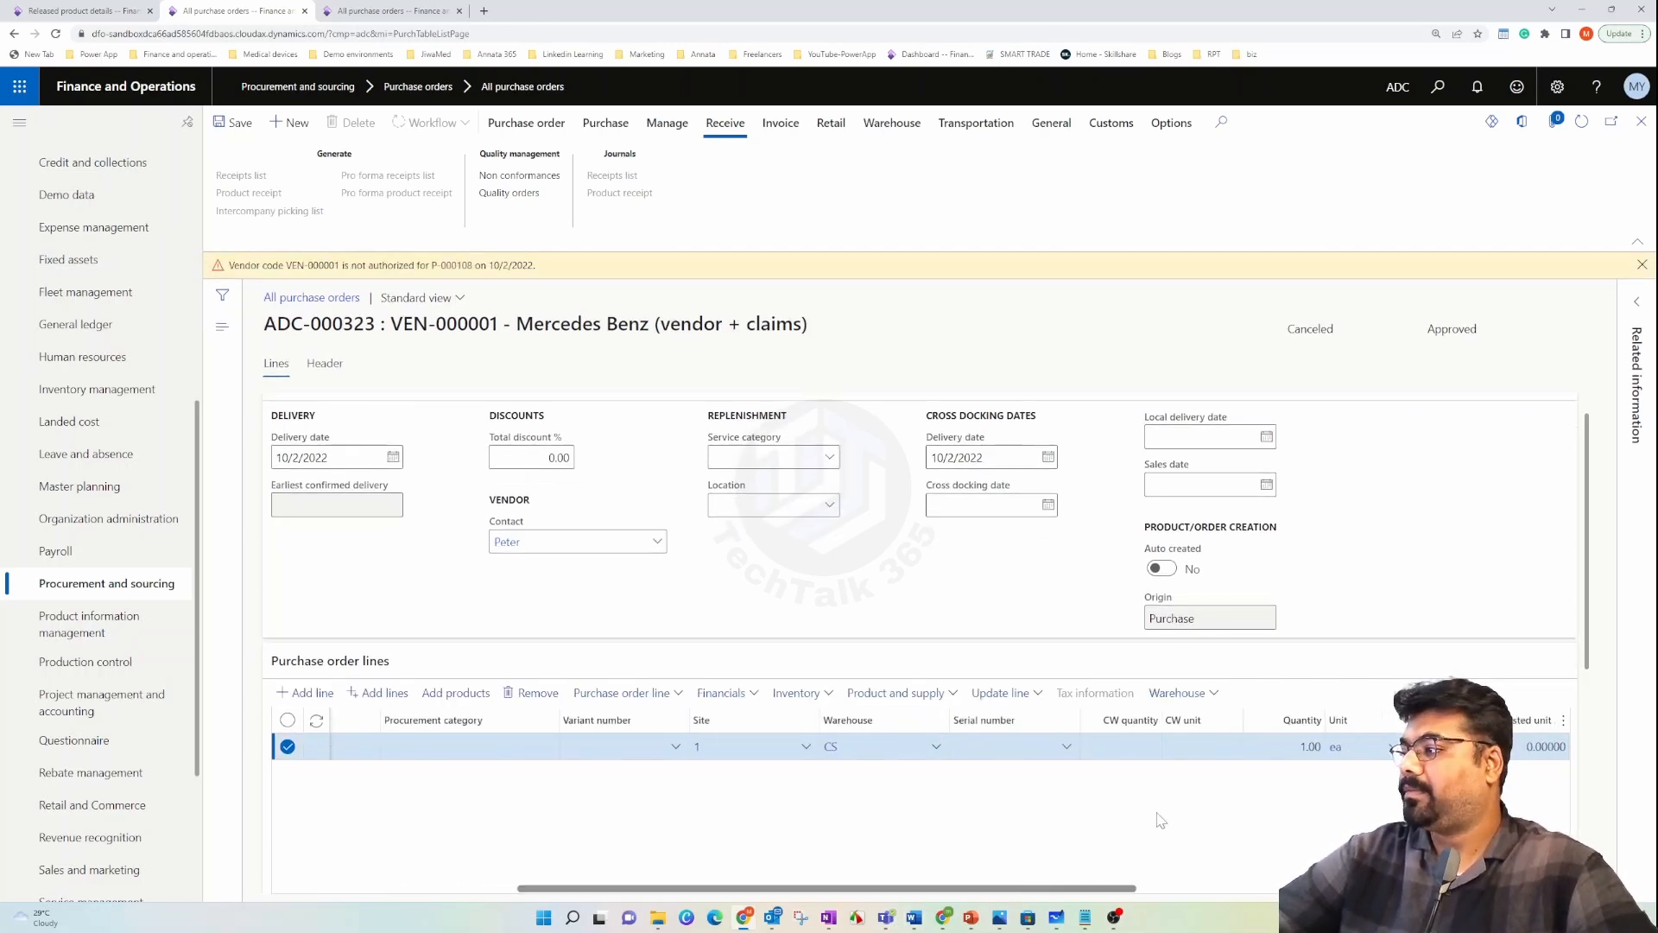
{"action": "left_click", "coordinate": [1296, 747]}
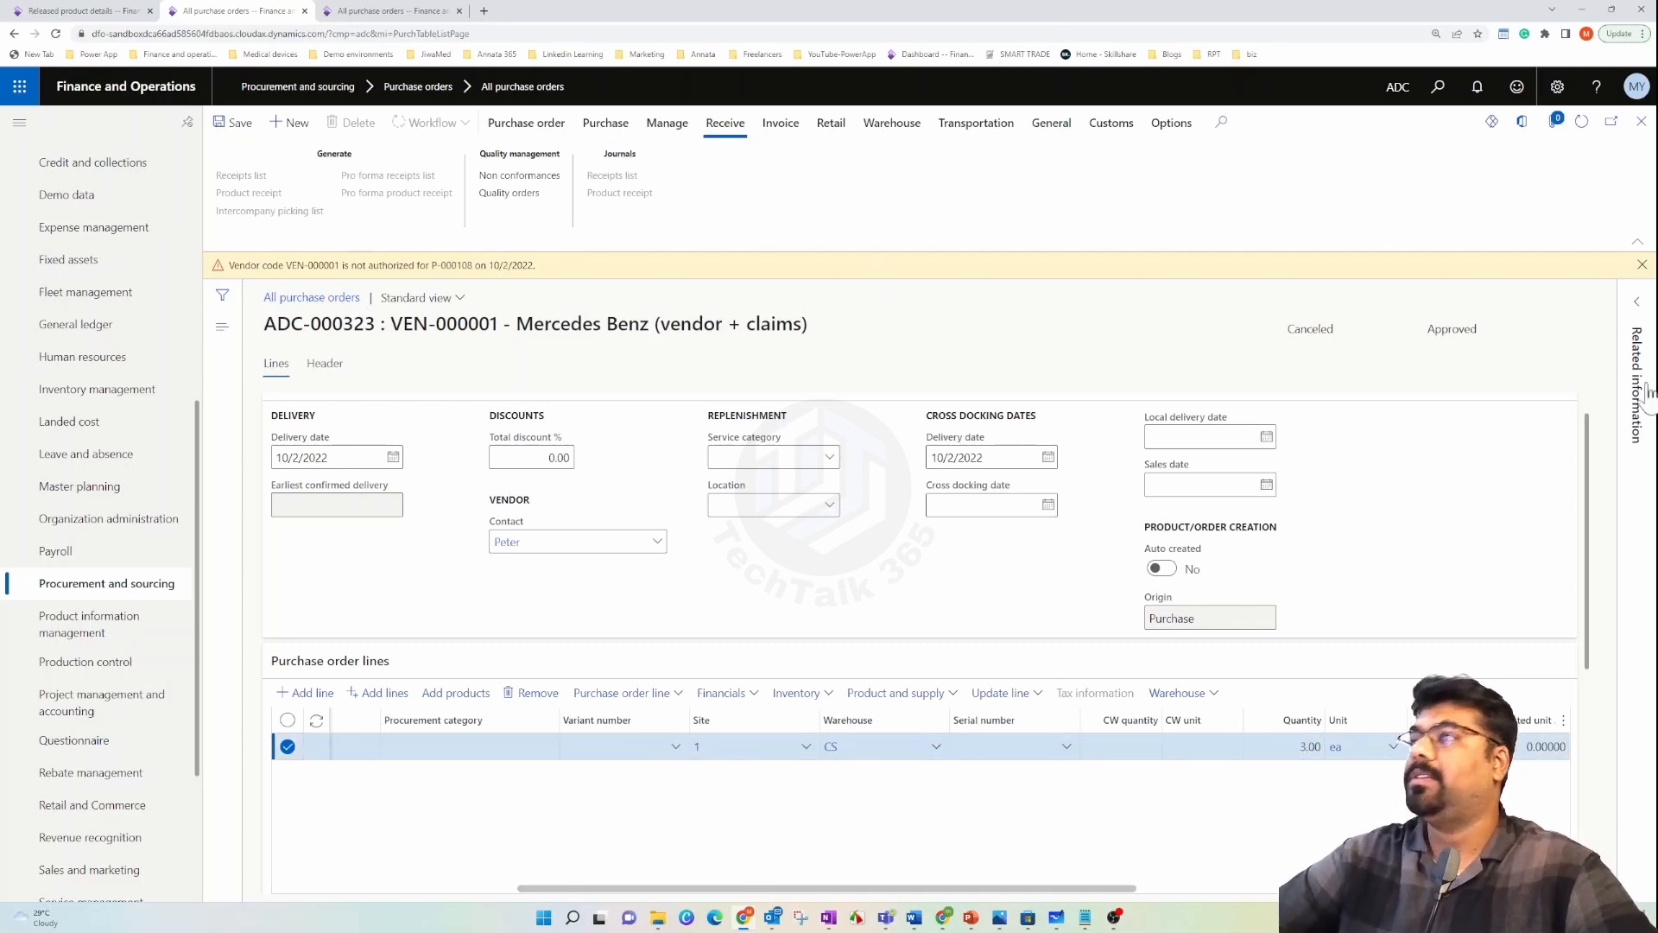
{"action": "left_click", "coordinate": [1643, 265]}
- Confirm the purchase order for P-000108, post its product receipt using the purchase order number as receipt number, and dismiss the messages
{"action": "left_click", "coordinate": [607, 123]}
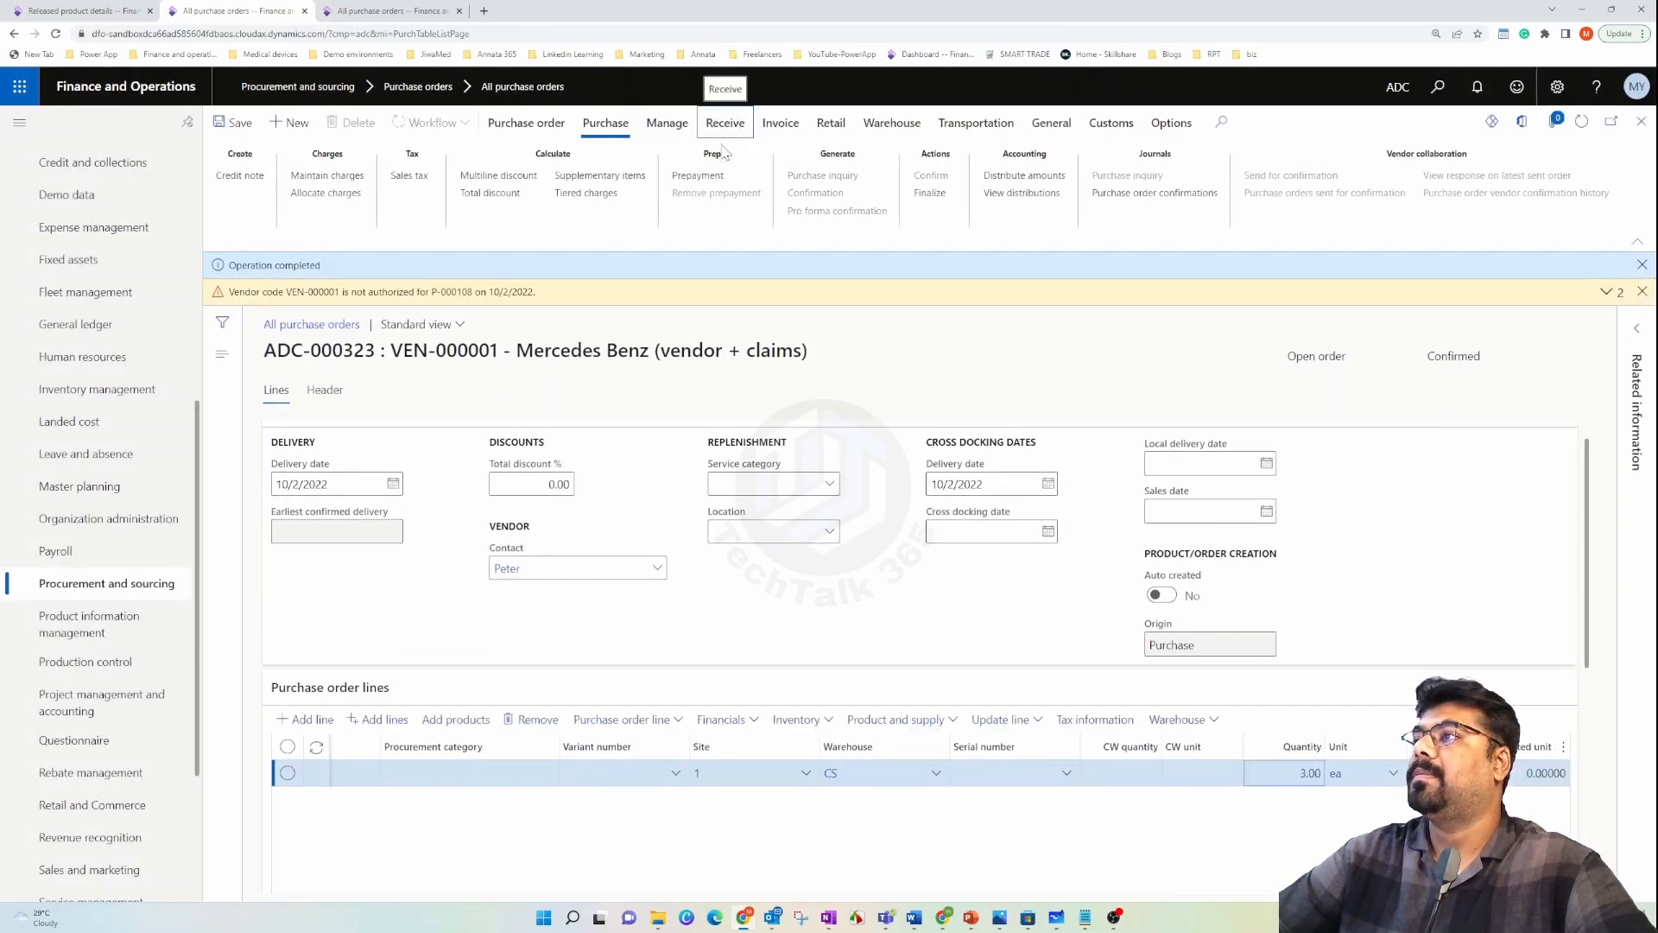
{"action": "left_click", "coordinate": [730, 125]}
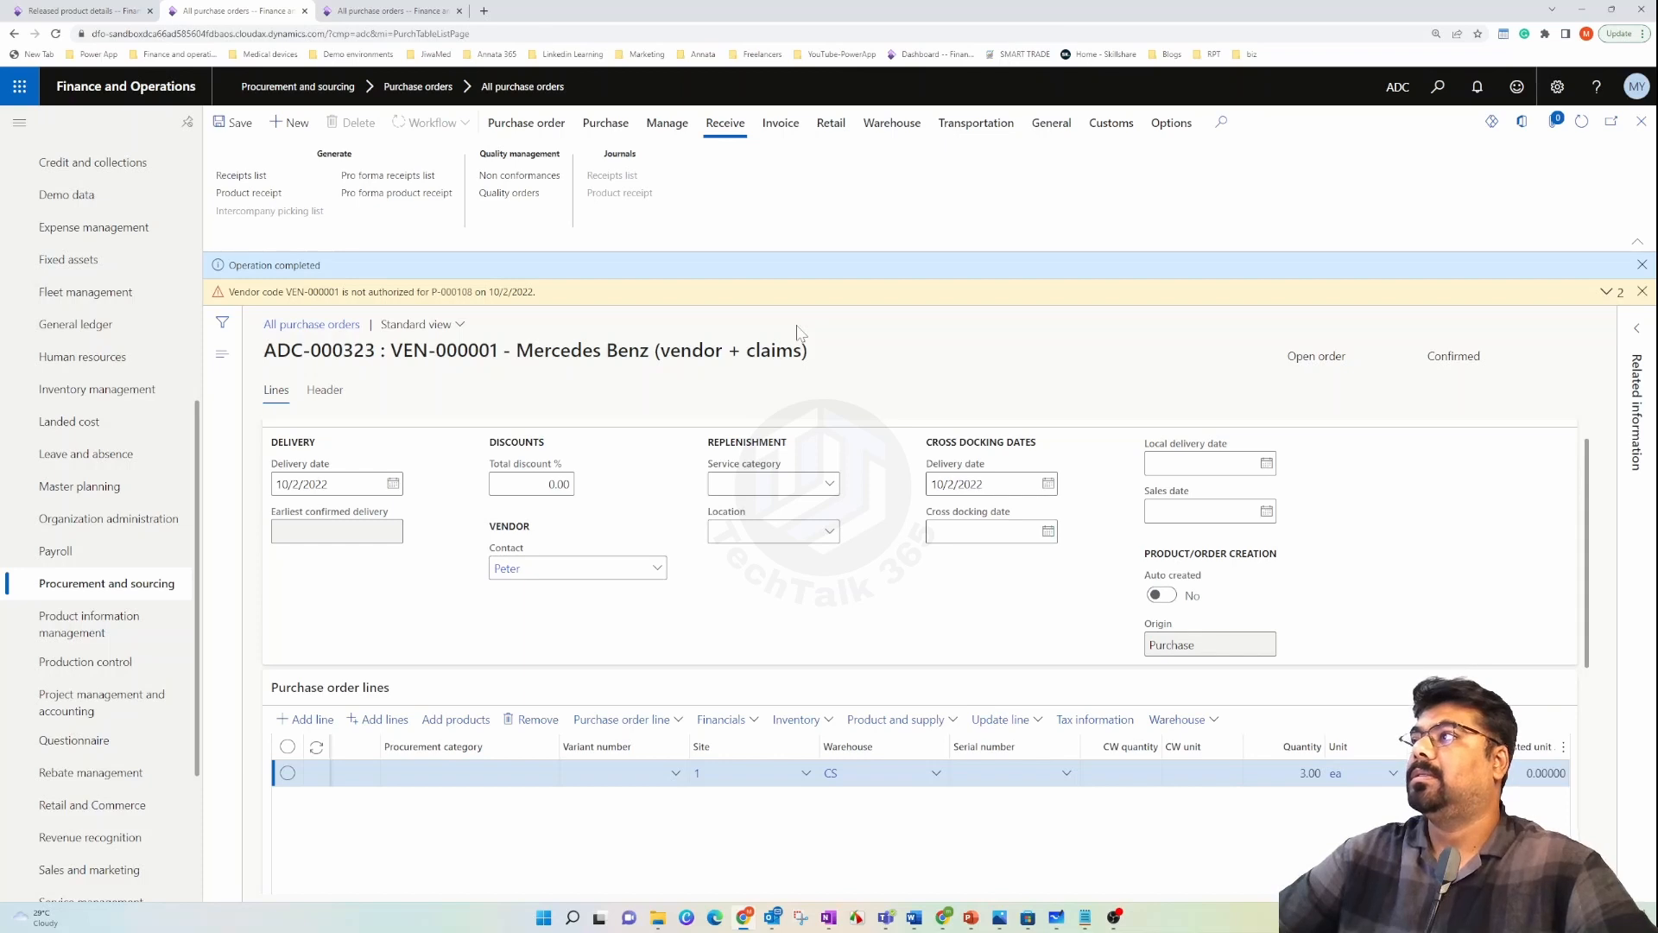
{"action": "left_click", "coordinate": [491, 498]}
{"action": "key", "text": "ctrl+c"}
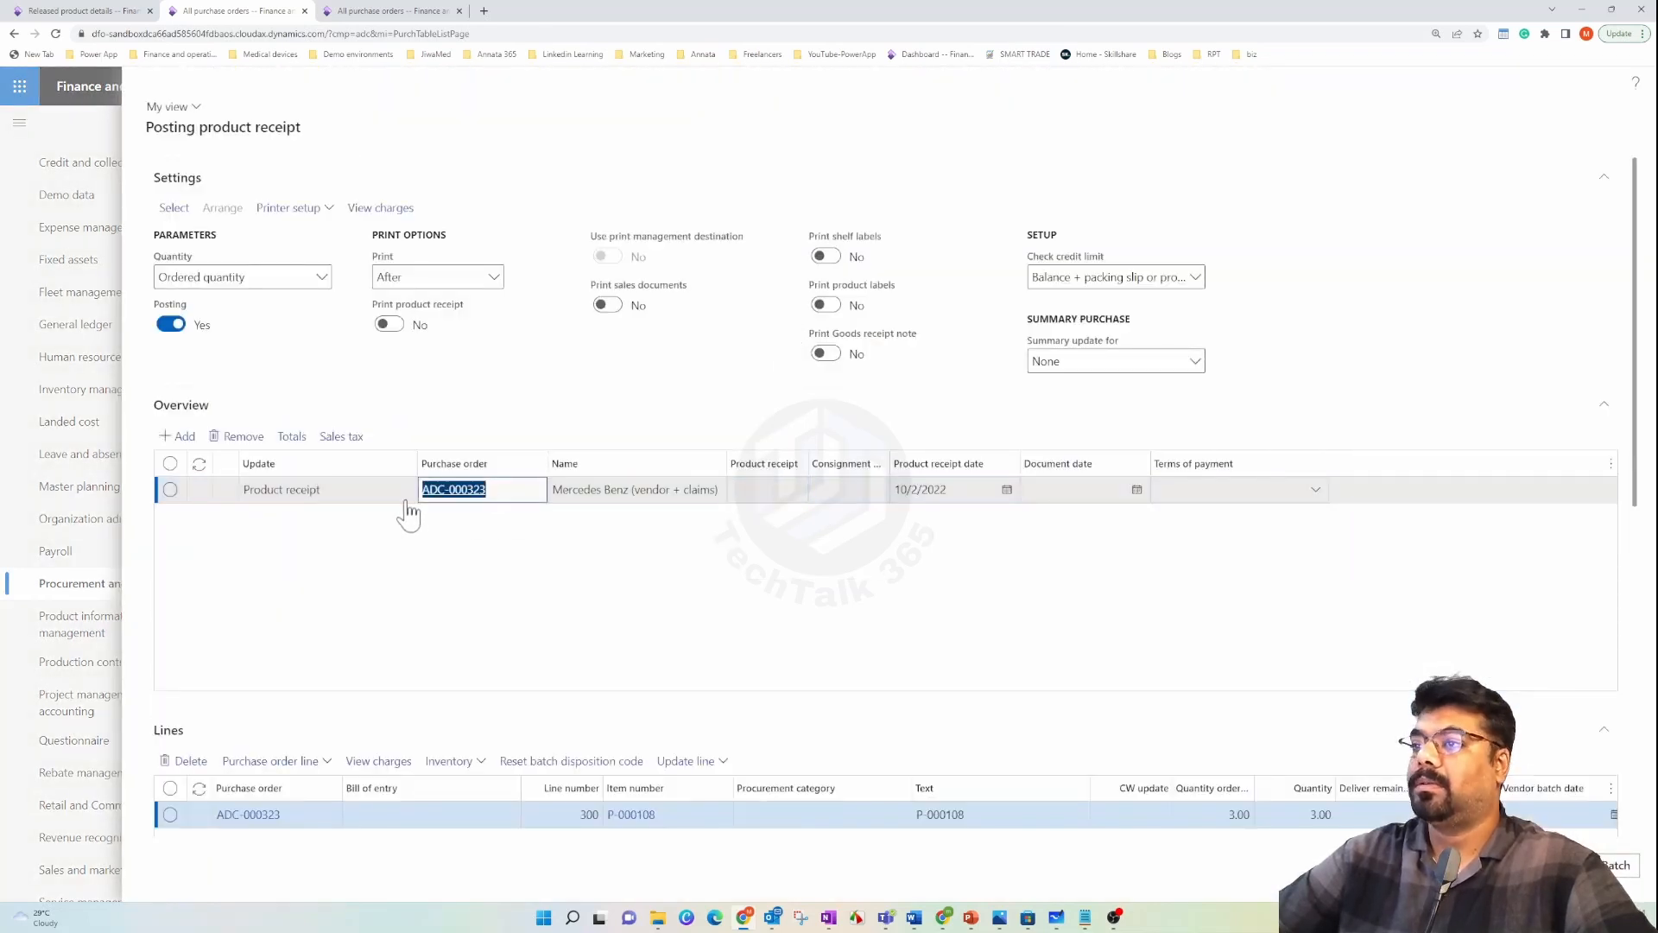
{"action": "key", "text": "Tab"}
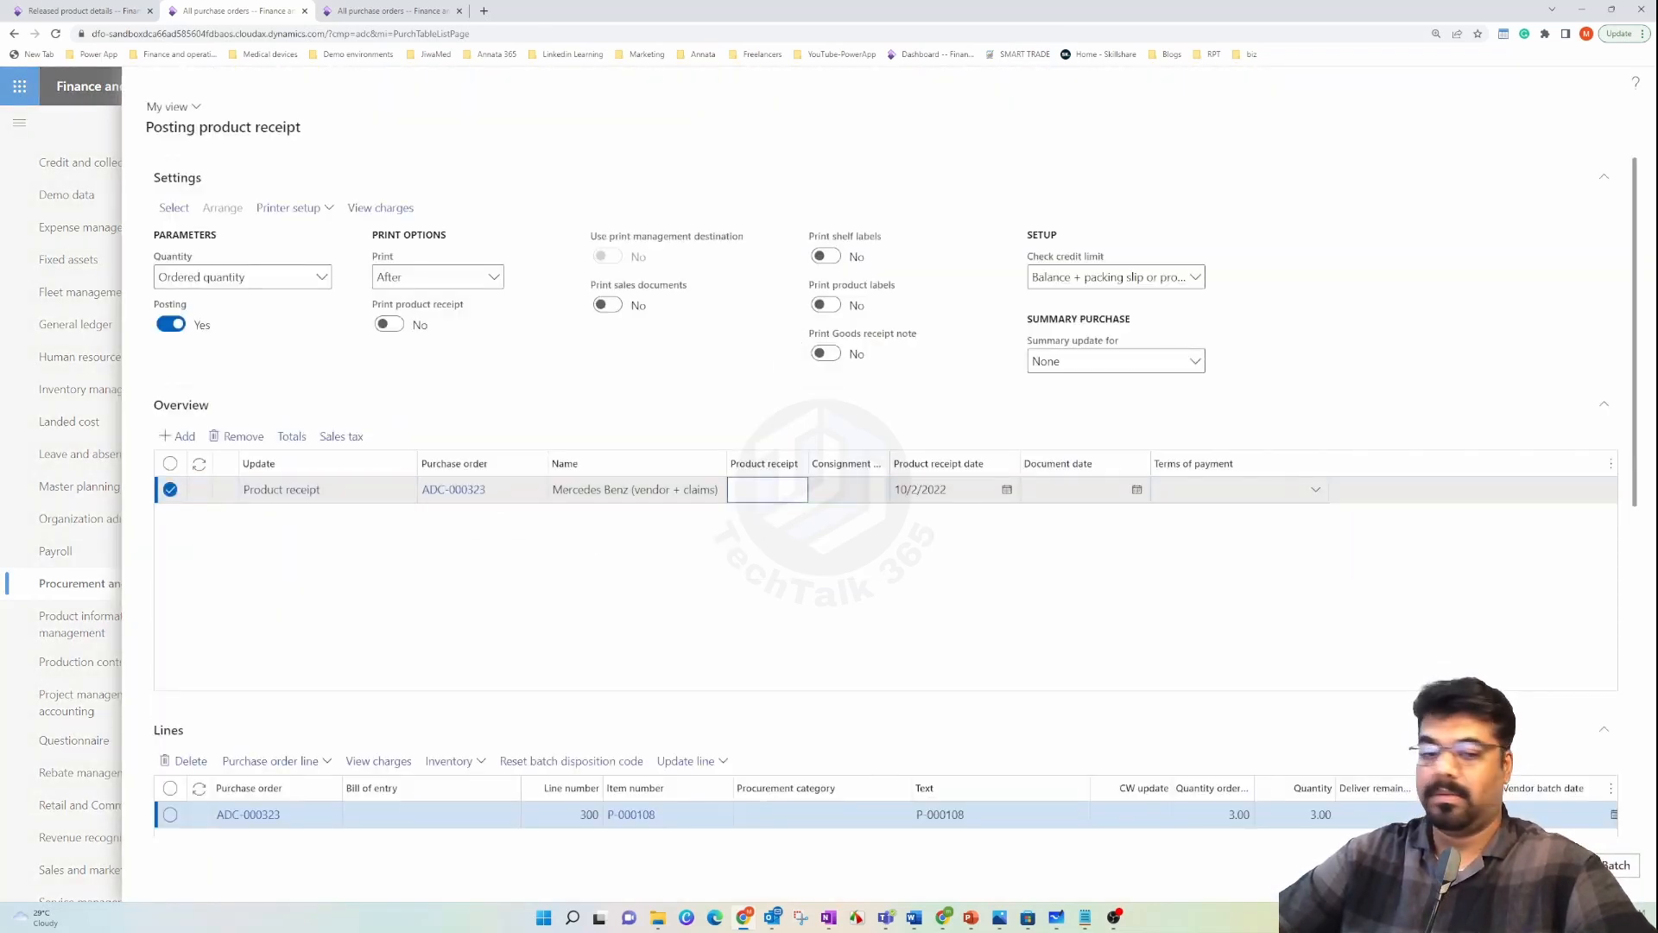
{"action": "key", "text": "ctrl+v"}
{"action": "key", "text": "alt+Return"}
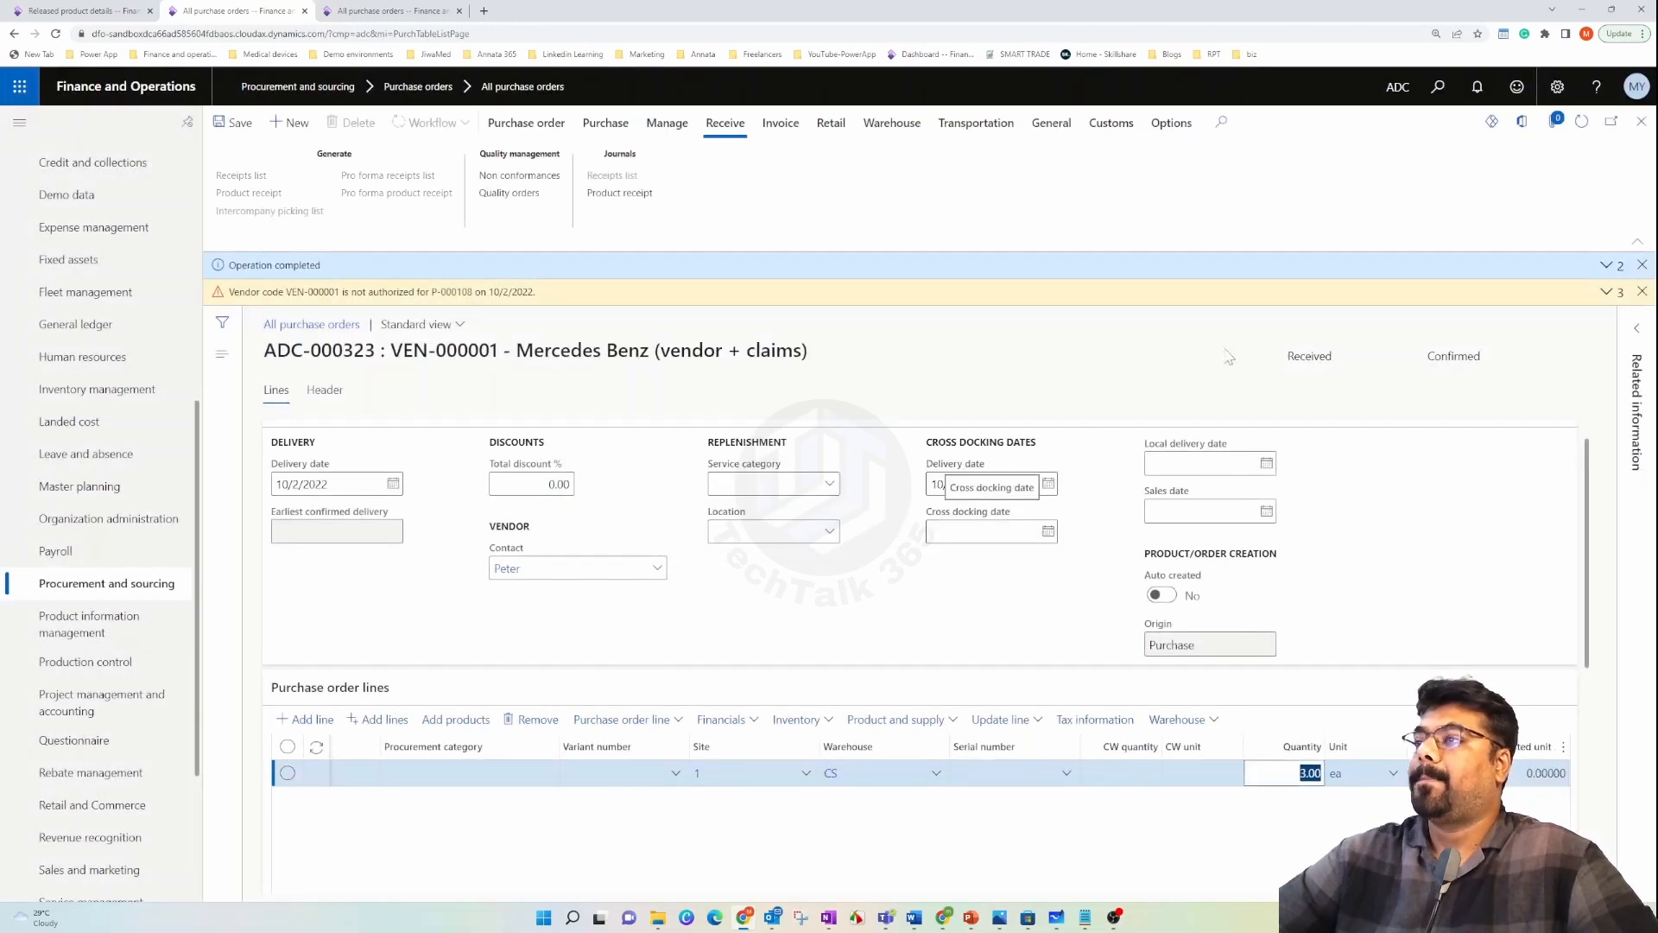
{"action": "left_click", "coordinate": [1641, 292]}
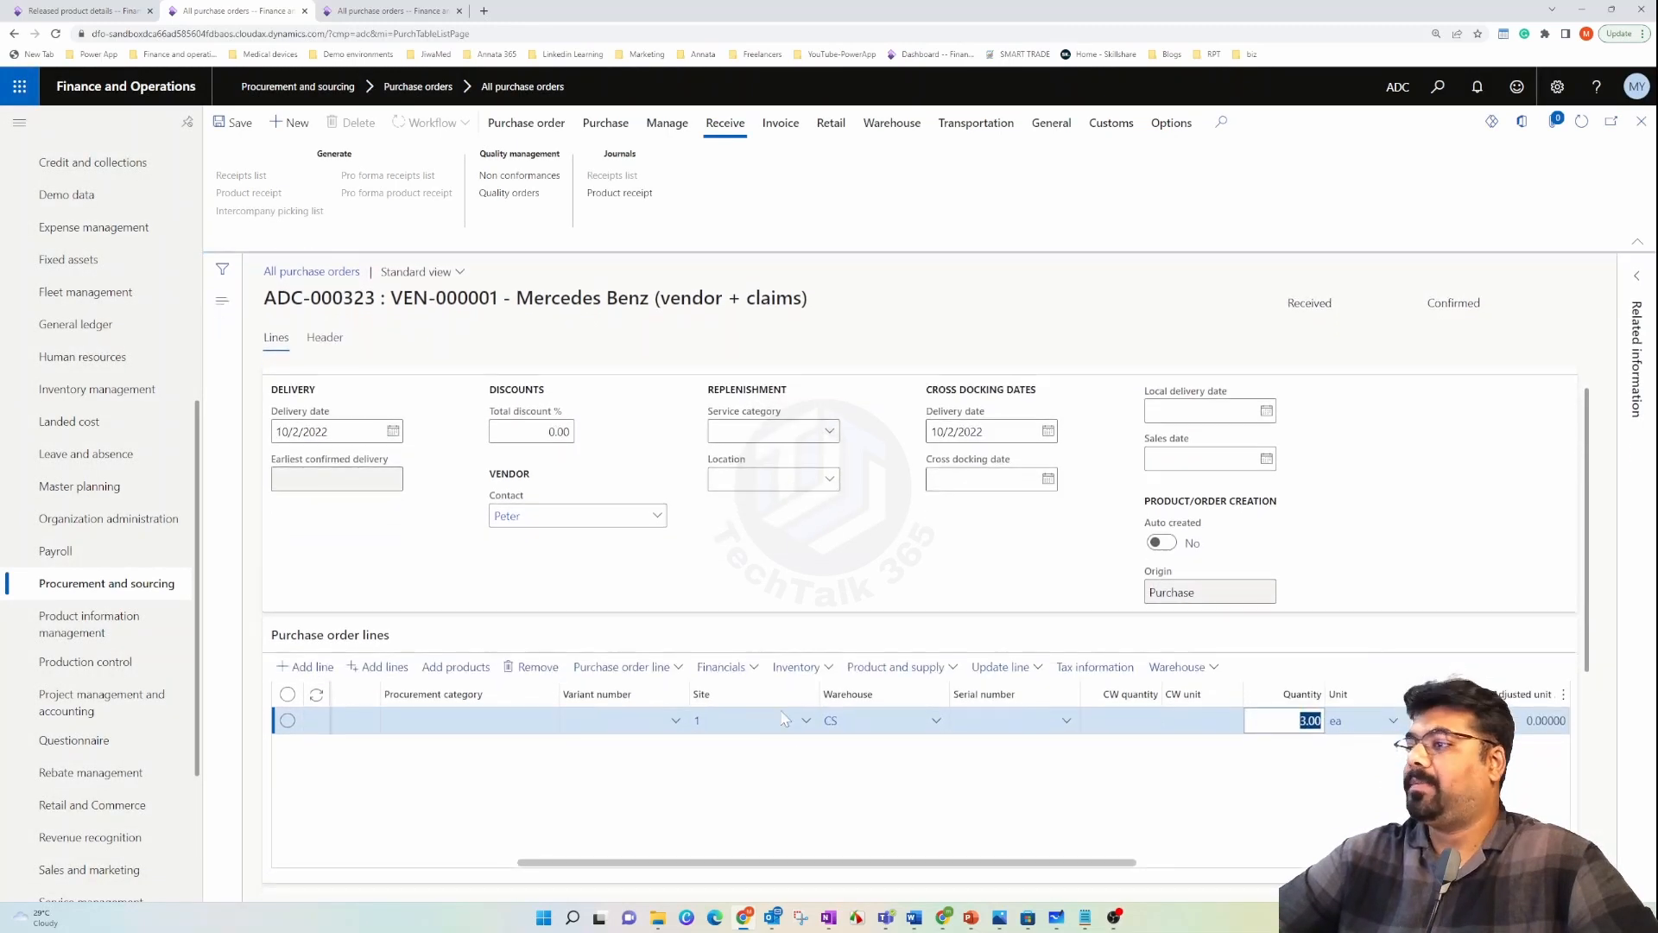
- Review the inventory transactions of the received P-000108 line, including their serial numbers, and return to the purchase order
{"action": "left_click", "coordinate": [831, 670]}
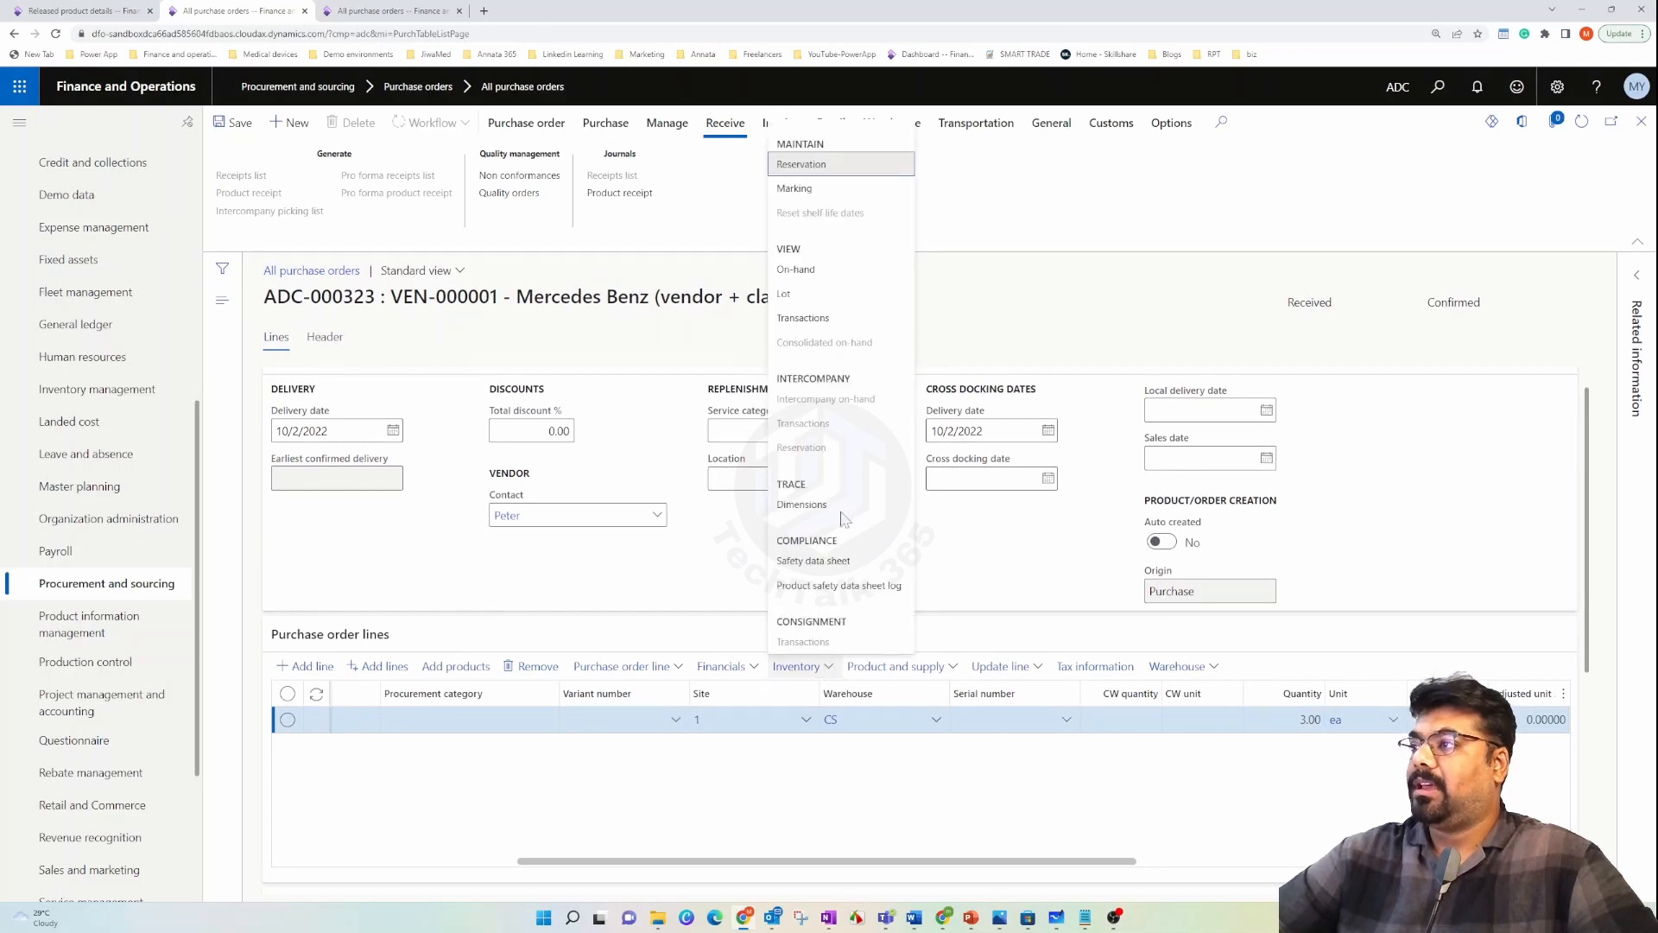
{"action": "left_click", "coordinate": [820, 321]}
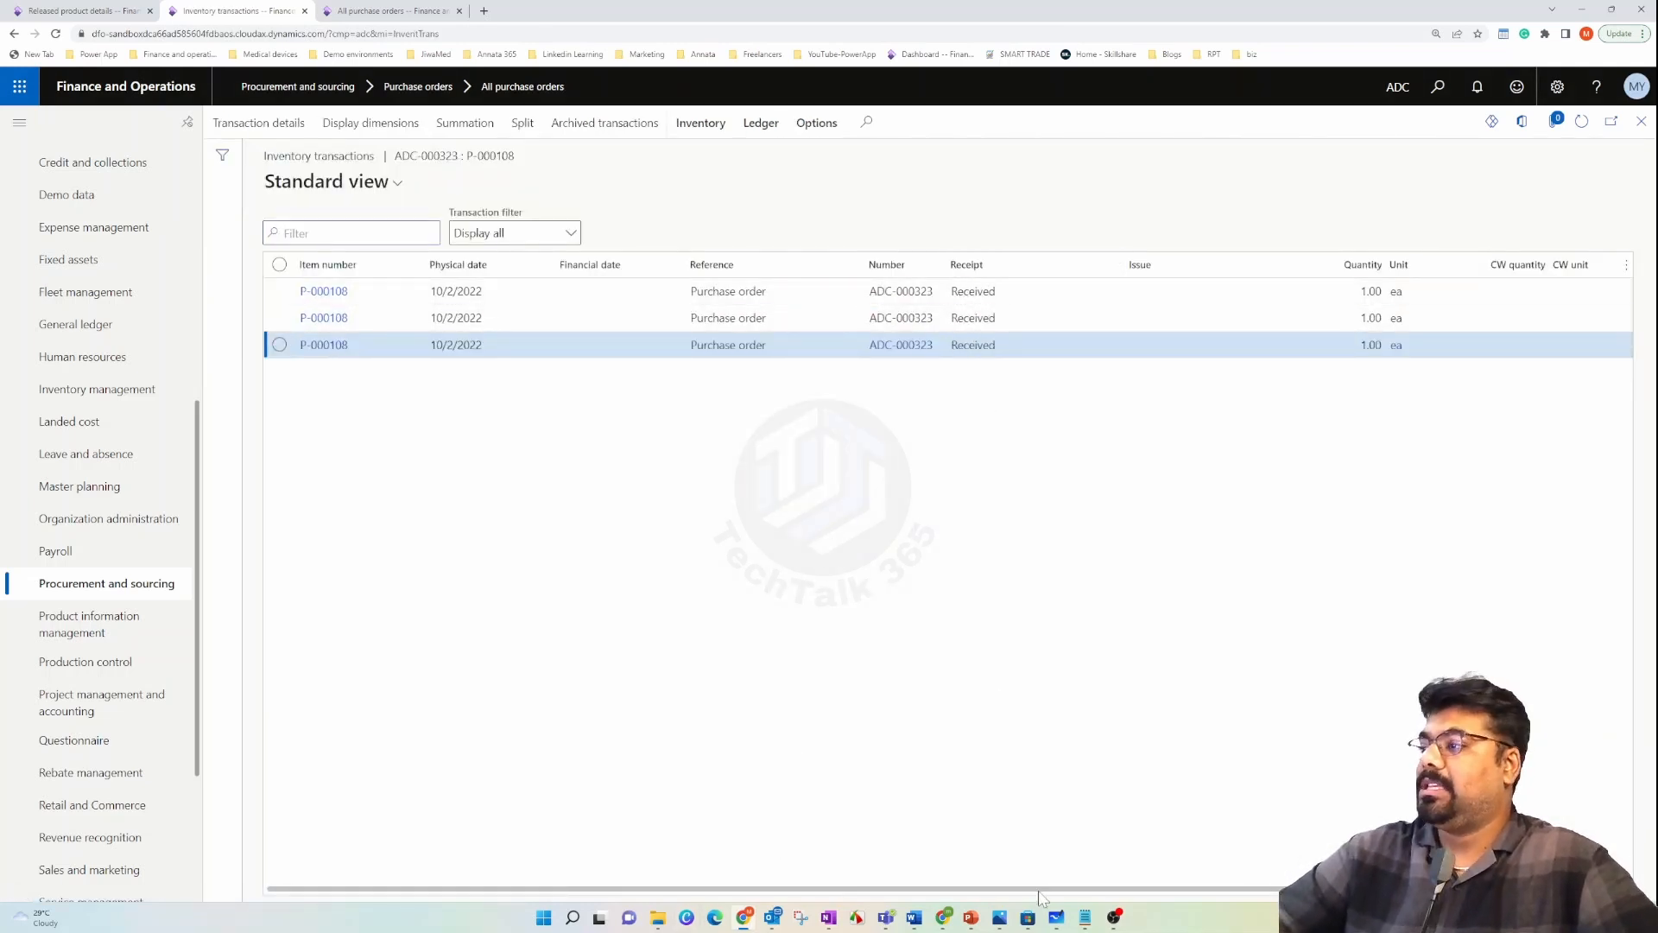
{"action": "left_click_drag", "start_coordinate": [1044, 892], "coordinate": [1213, 879]}
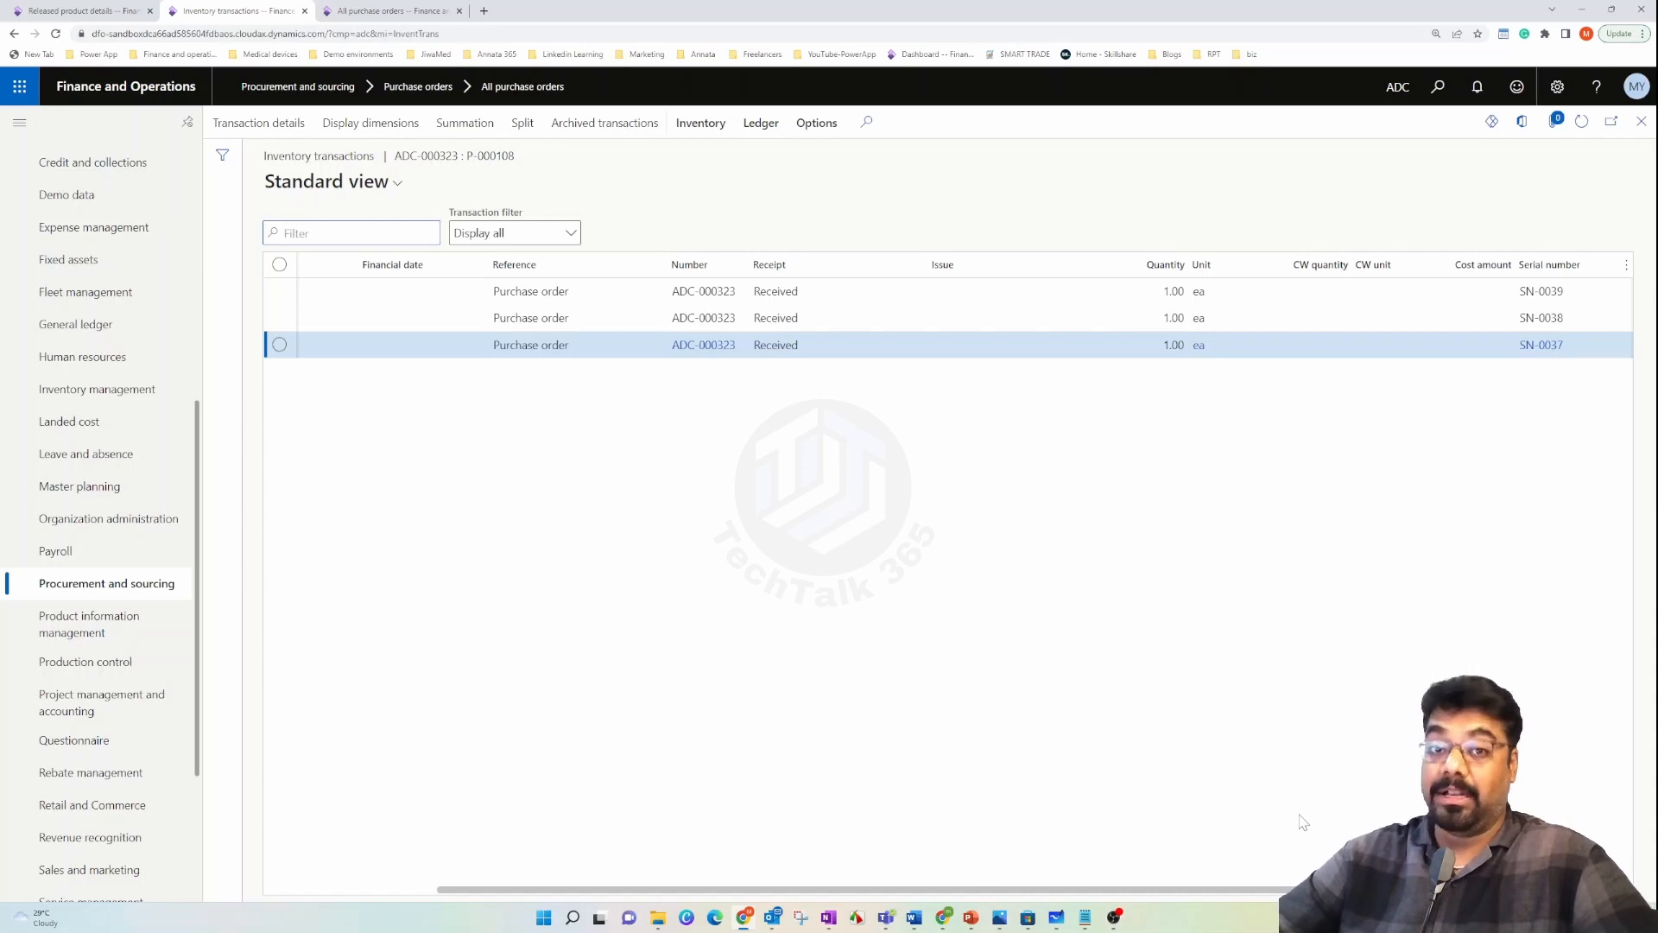
{"action": "left_click", "coordinate": [1642, 121]}
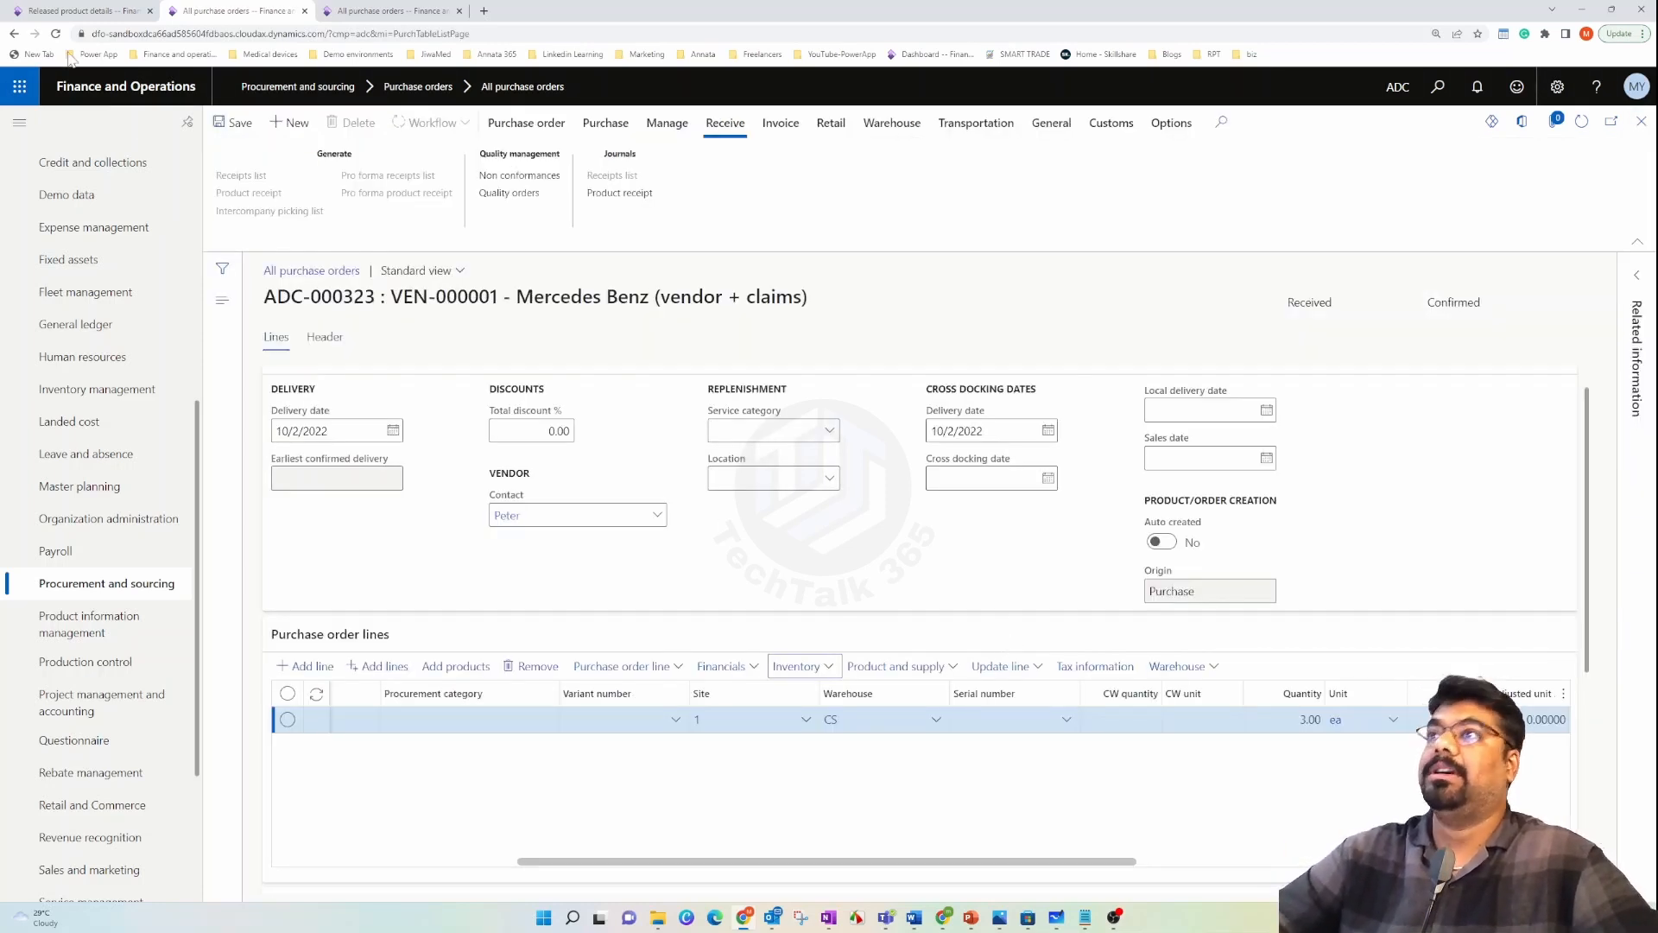
- Check the product type of item P-000109 in the released products list and copy its item number
{"action": "left_click", "coordinate": [78, 12]}
{"action": "key", "text": "Down"}
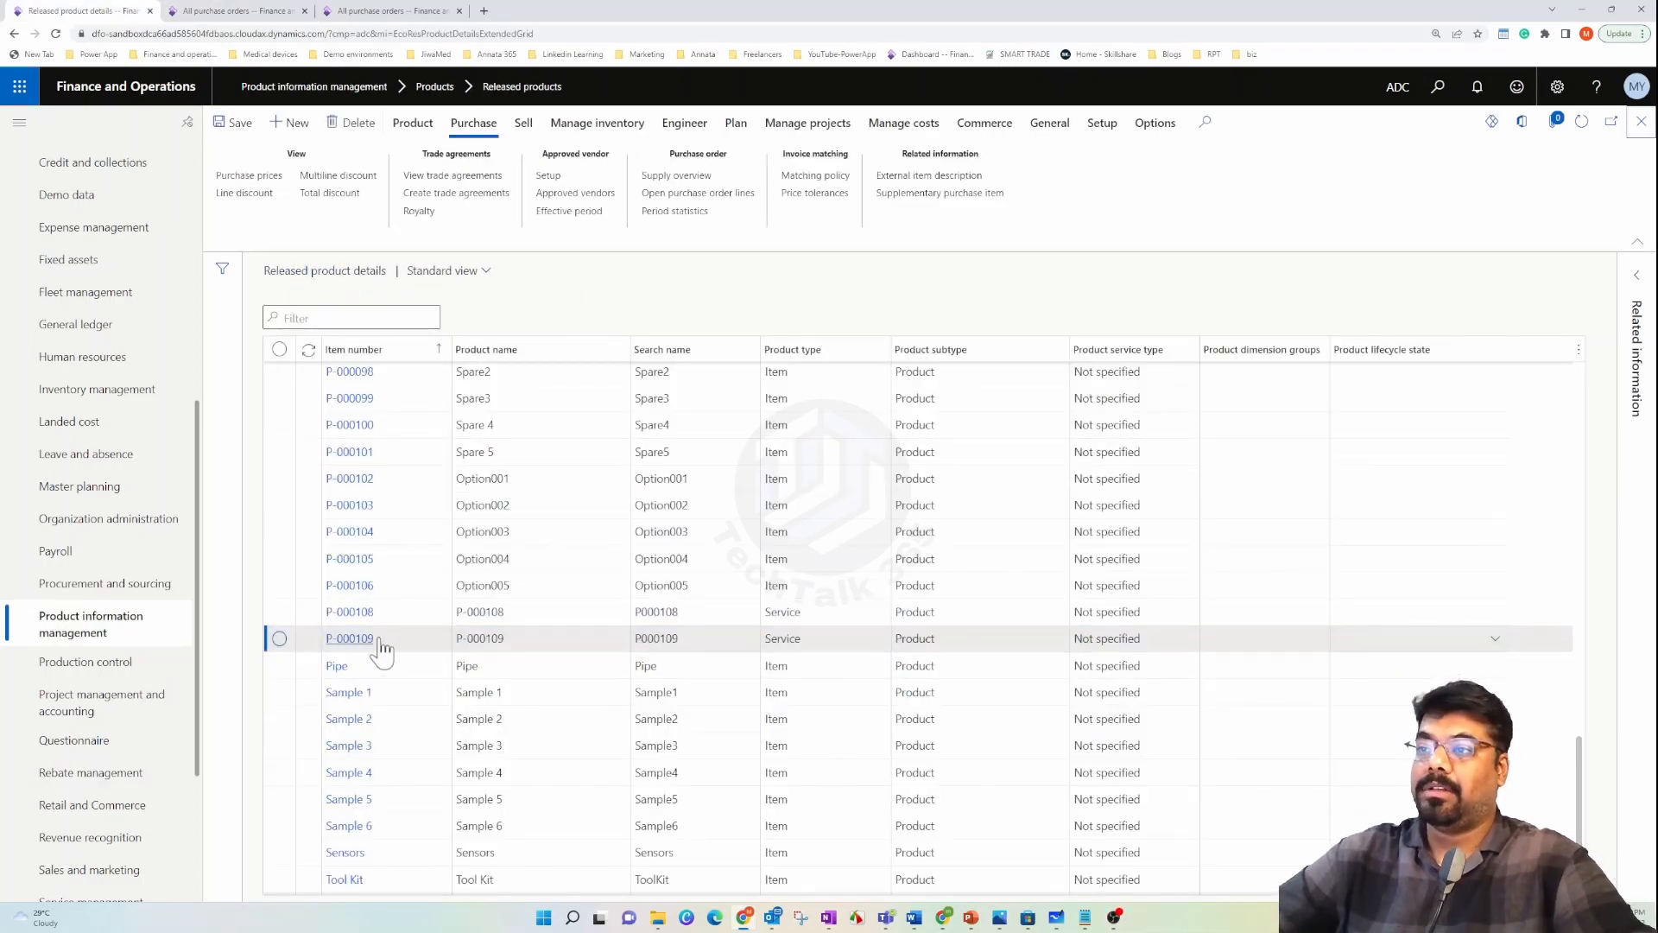
{"action": "left_click", "coordinate": [788, 646]}
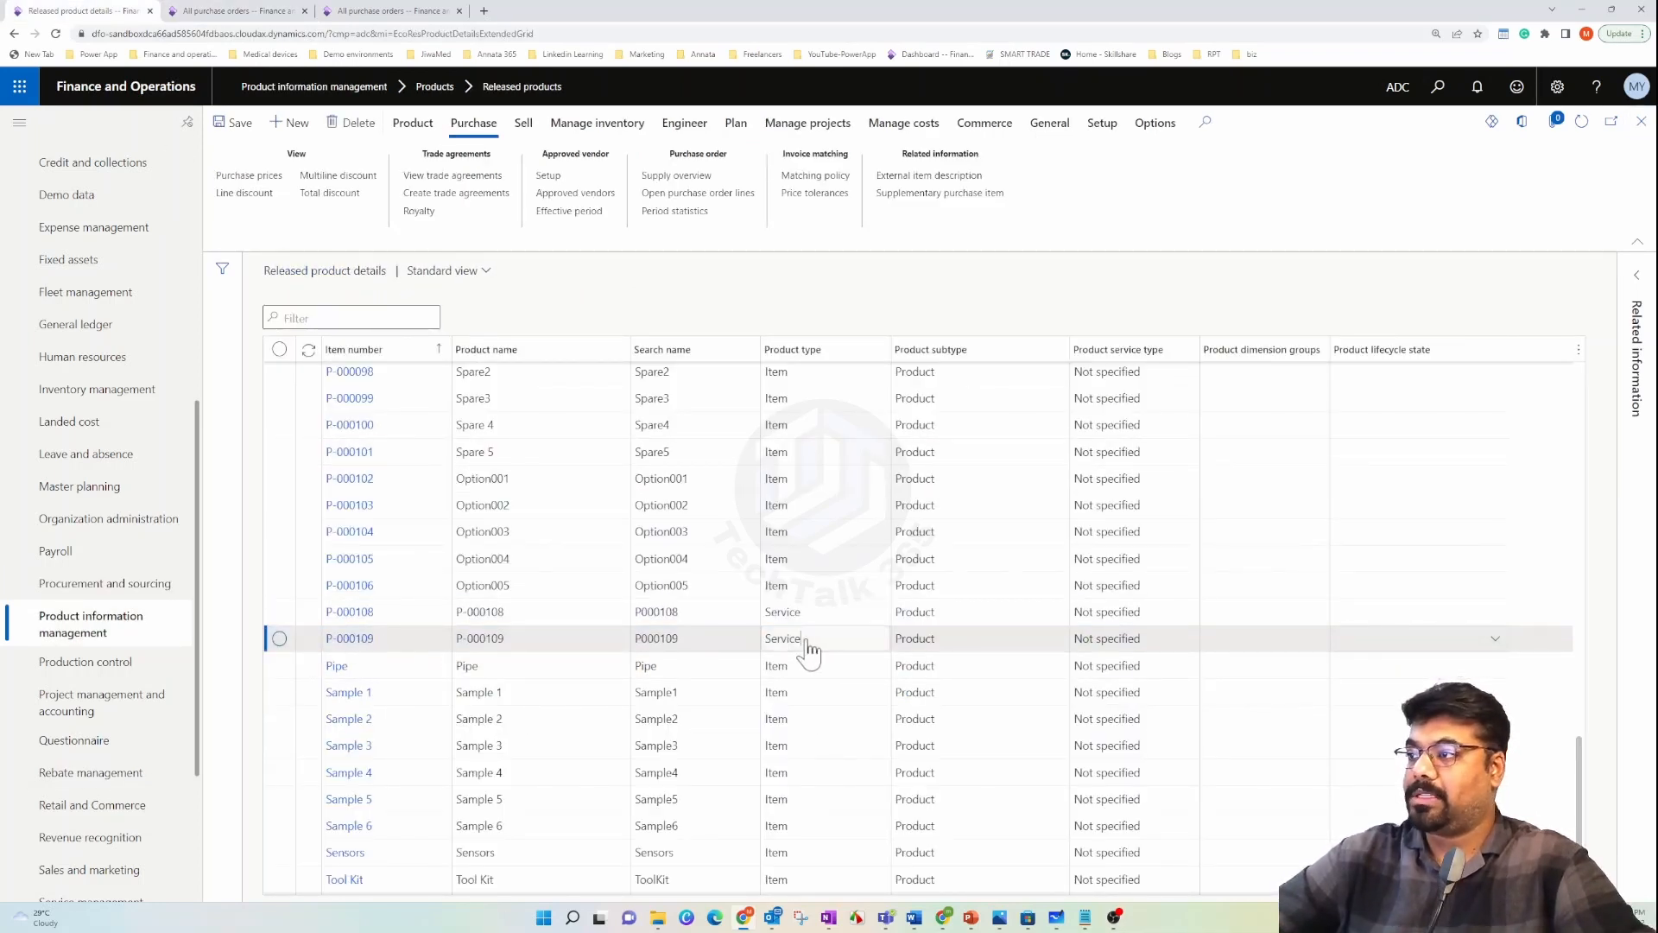
{"action": "left_click", "coordinate": [373, 647]}
{"action": "key", "text": "ctrl+c"}
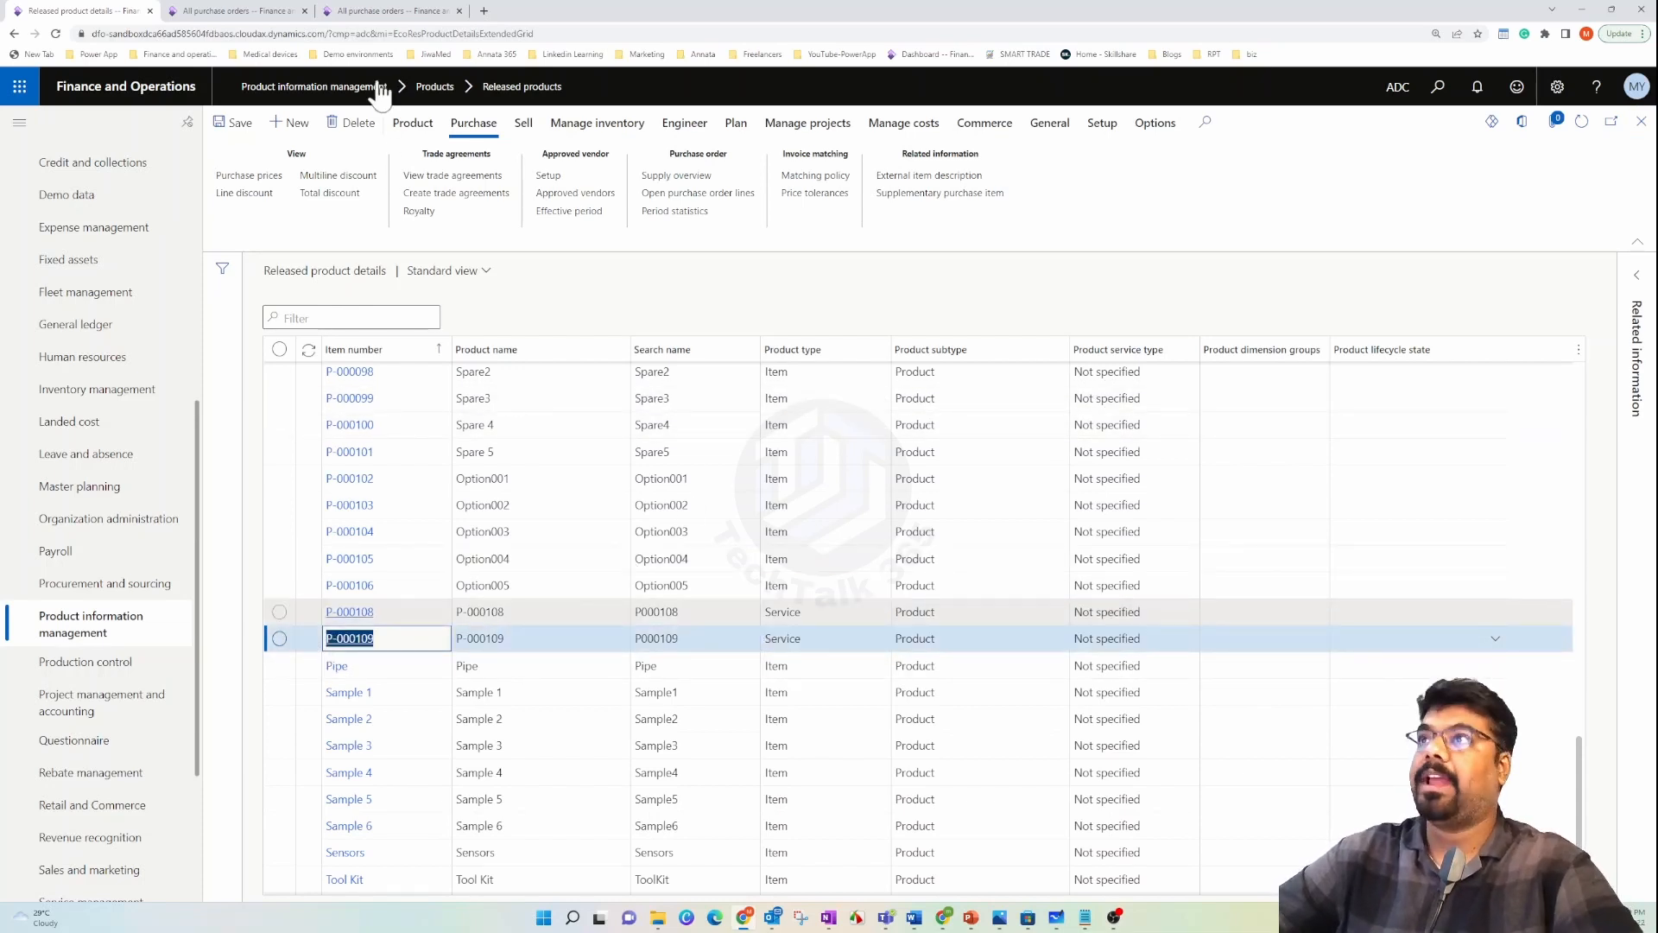
- Add item P-000109 to the empty line of the other open purchase order with quantity 3
{"action": "left_click", "coordinate": [389, 10]}
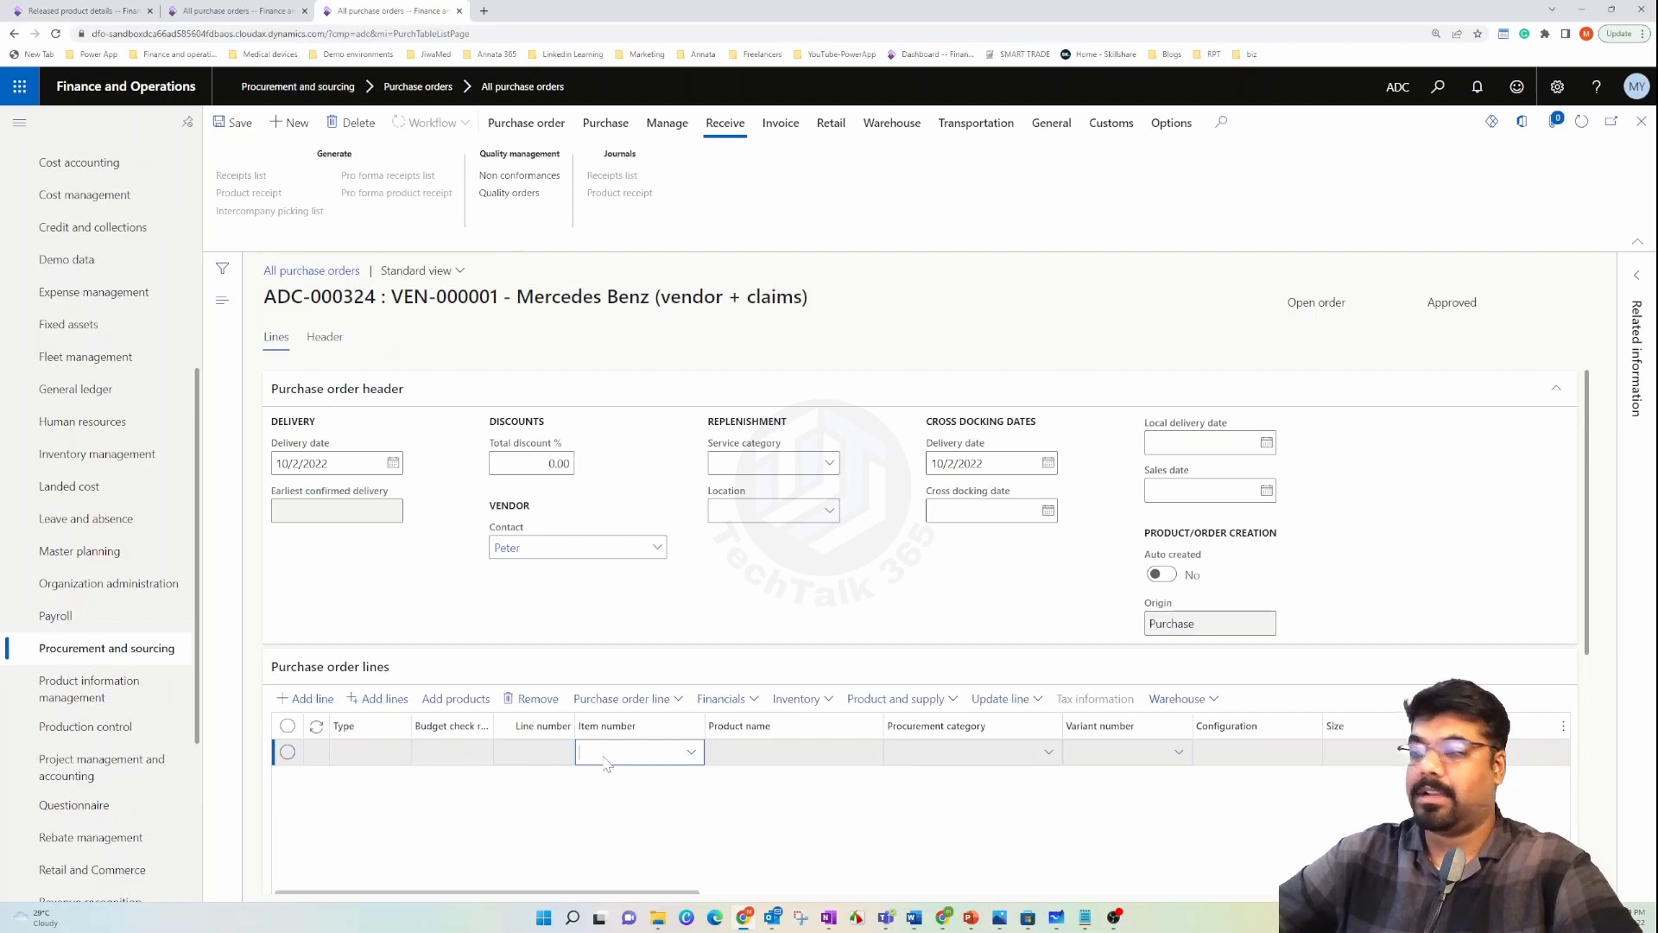
{"action": "key", "text": "ctrl+v"}
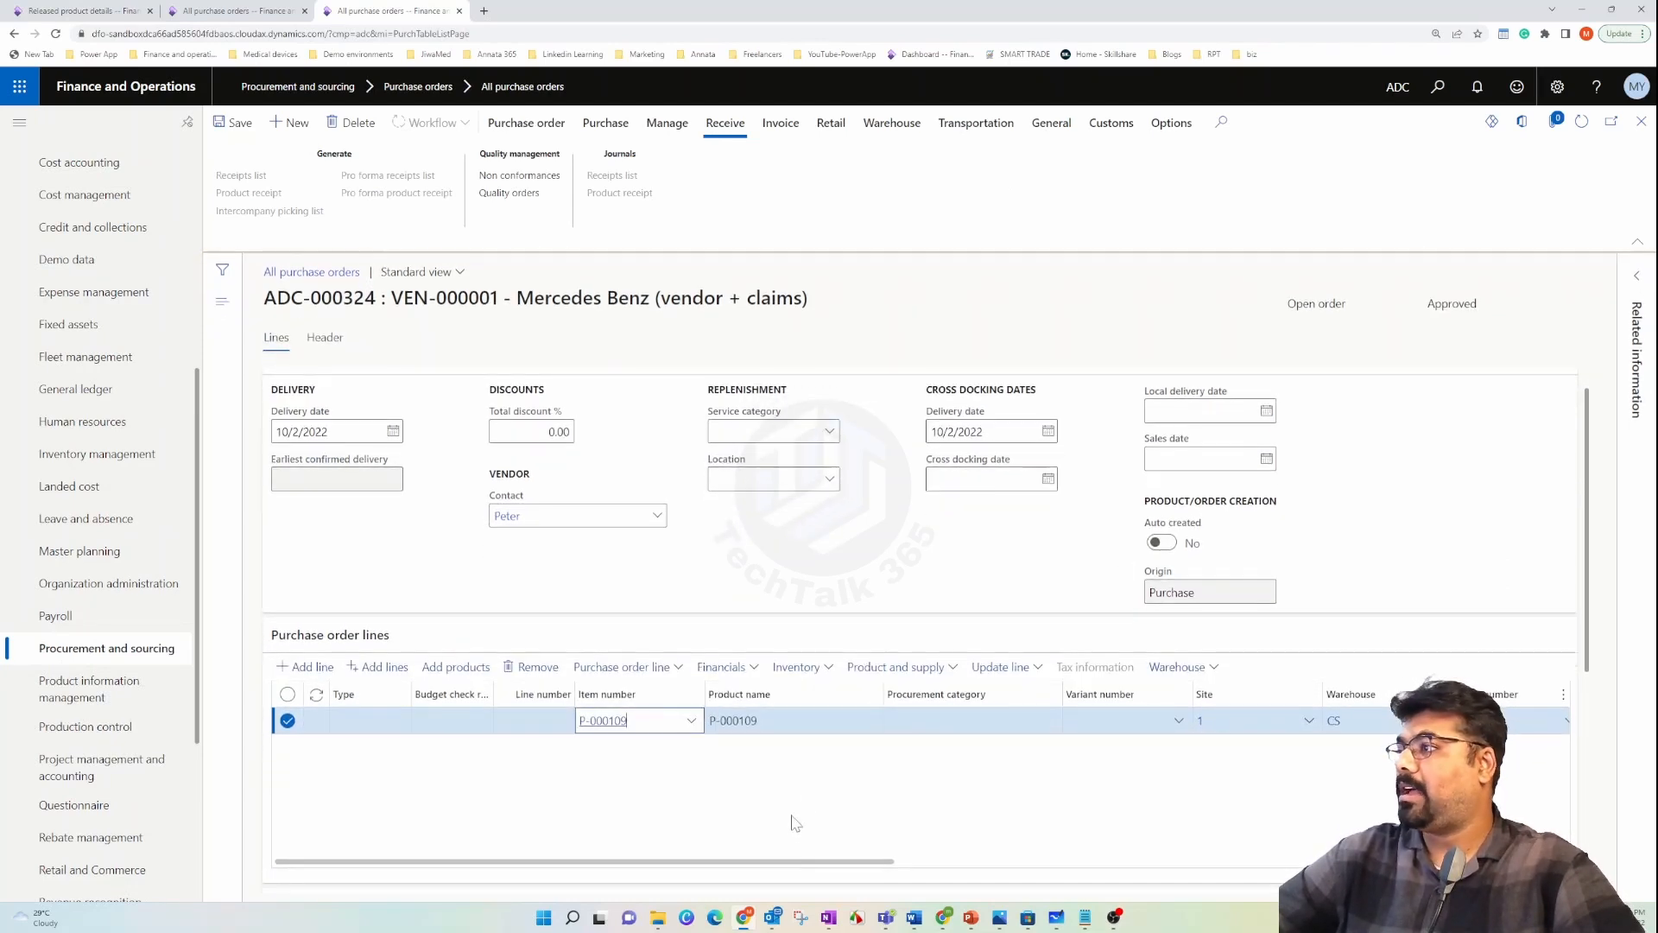
{"action": "left_click_drag", "start_coordinate": [795, 861], "coordinate": [1075, 873]}
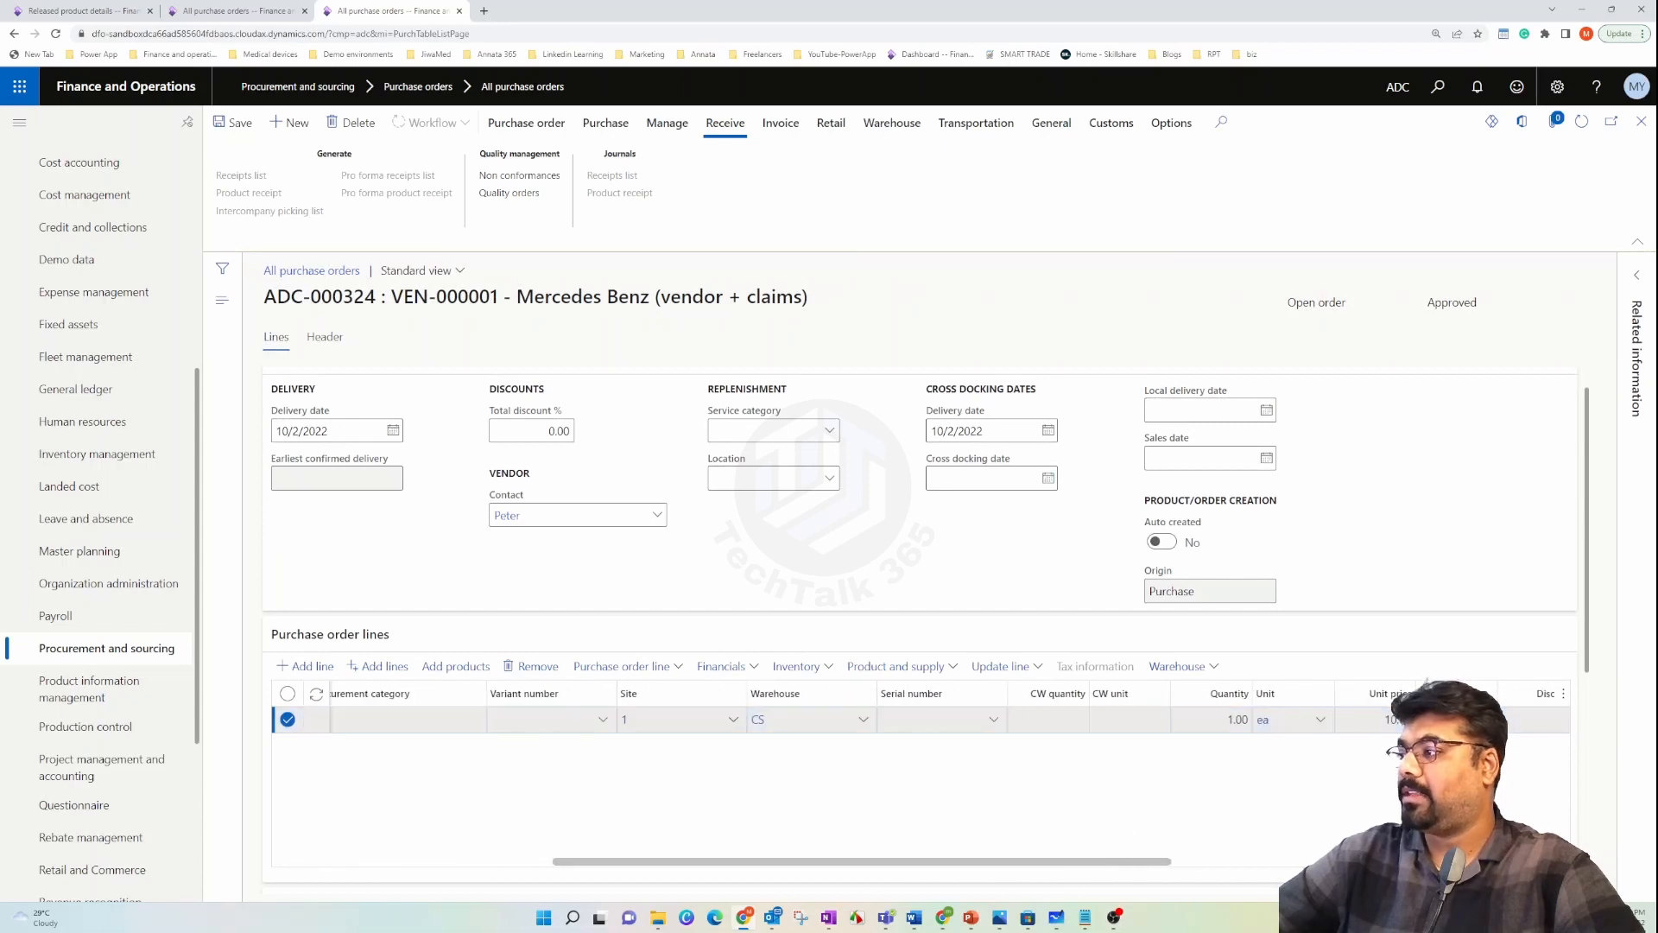
{"action": "left_click", "coordinate": [1217, 719]}
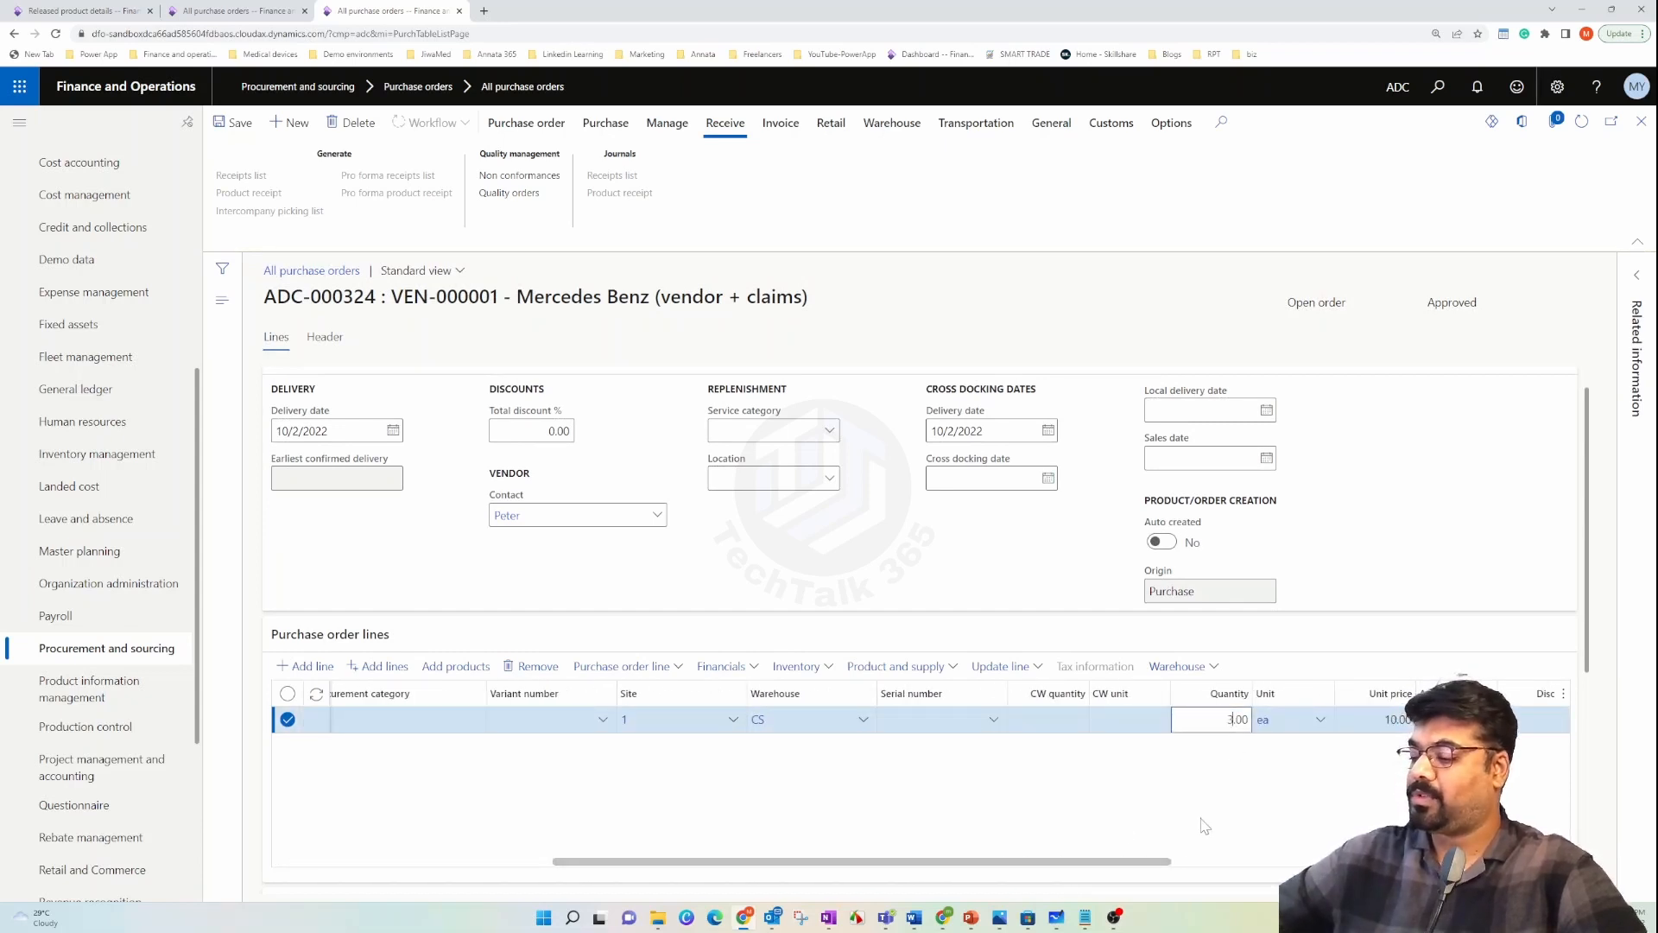
- Confirm the purchase order containing item P-000109
{"action": "left_click", "coordinate": [526, 123]}
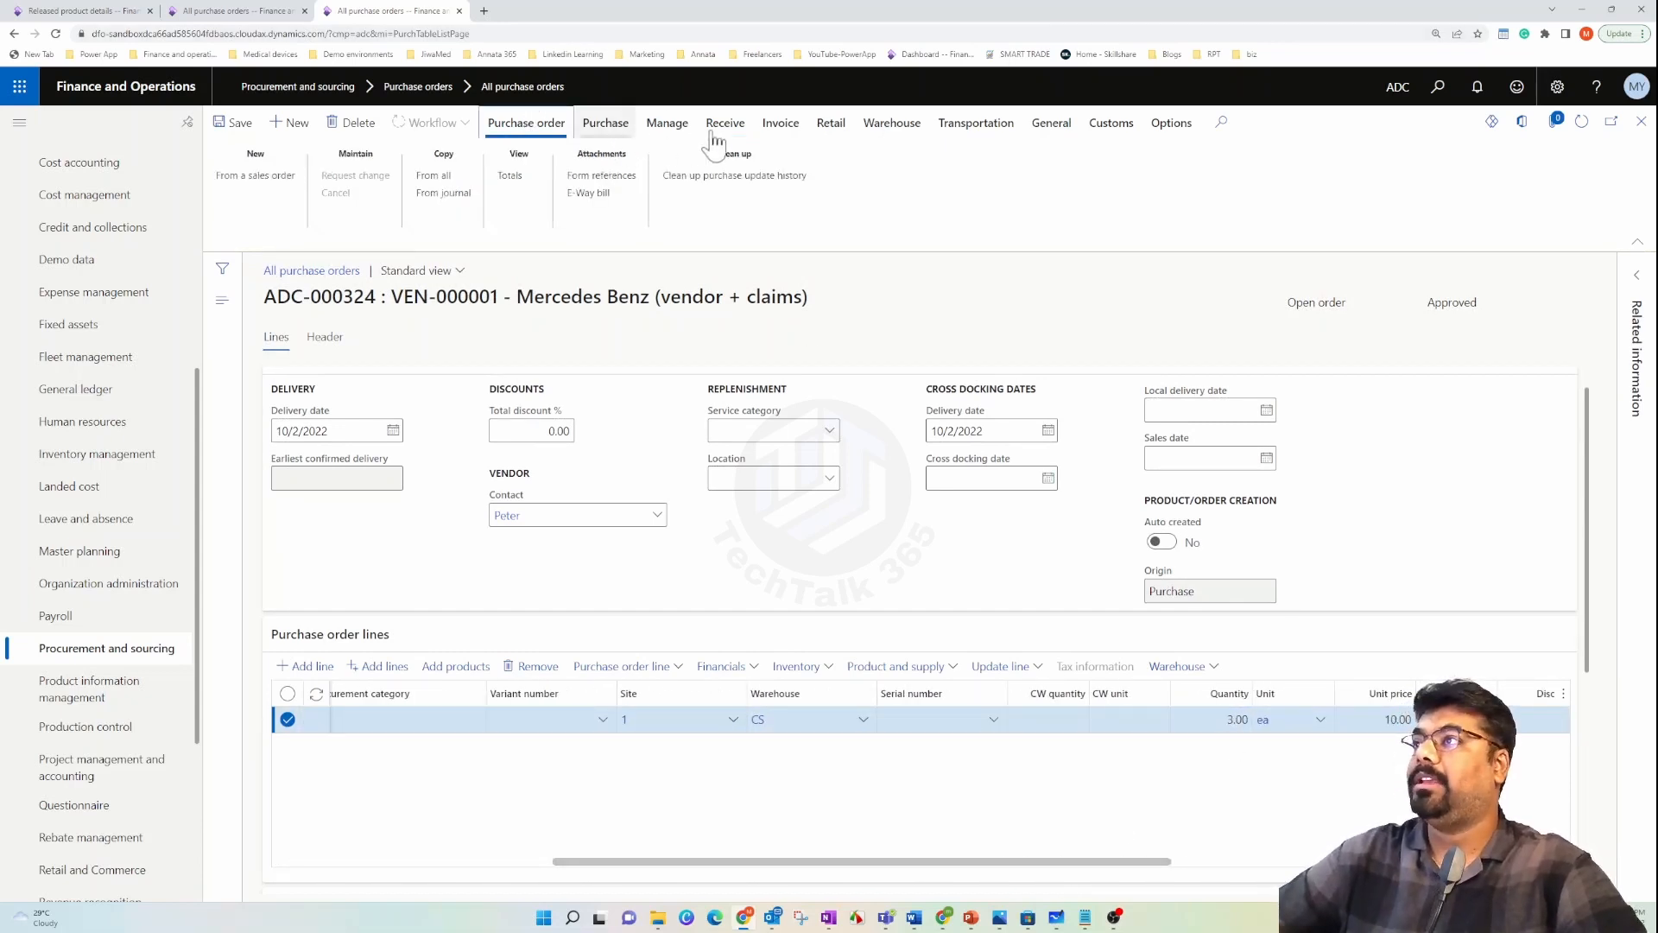
{"action": "left_click", "coordinate": [608, 125]}
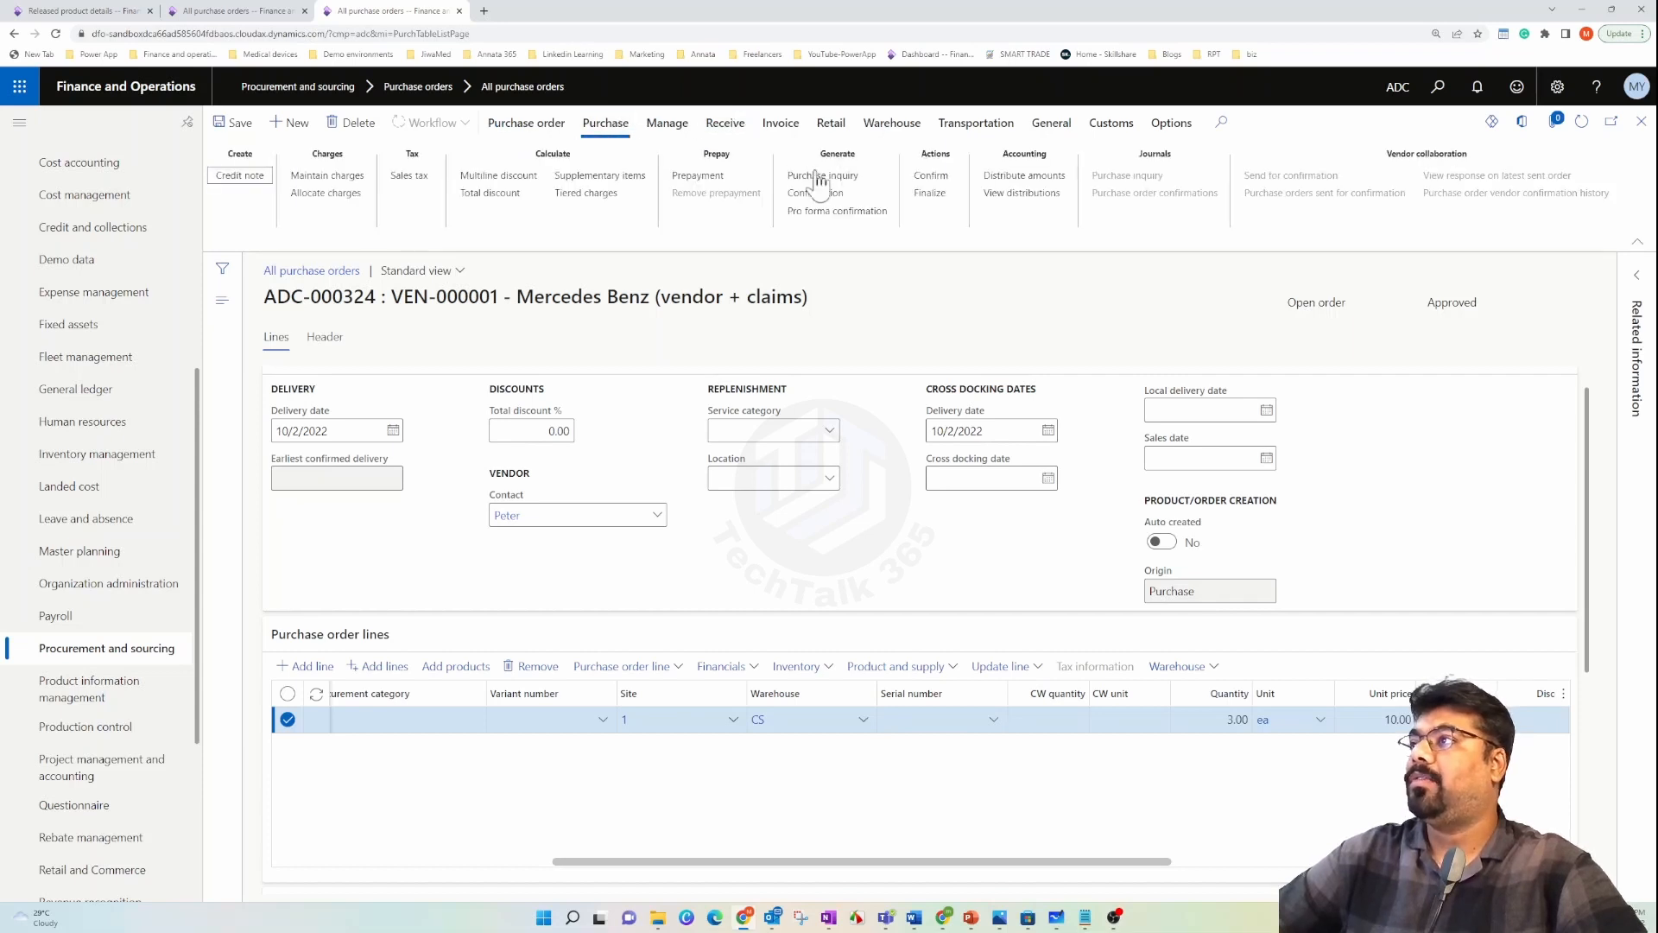
{"action": "left_click", "coordinate": [942, 181]}
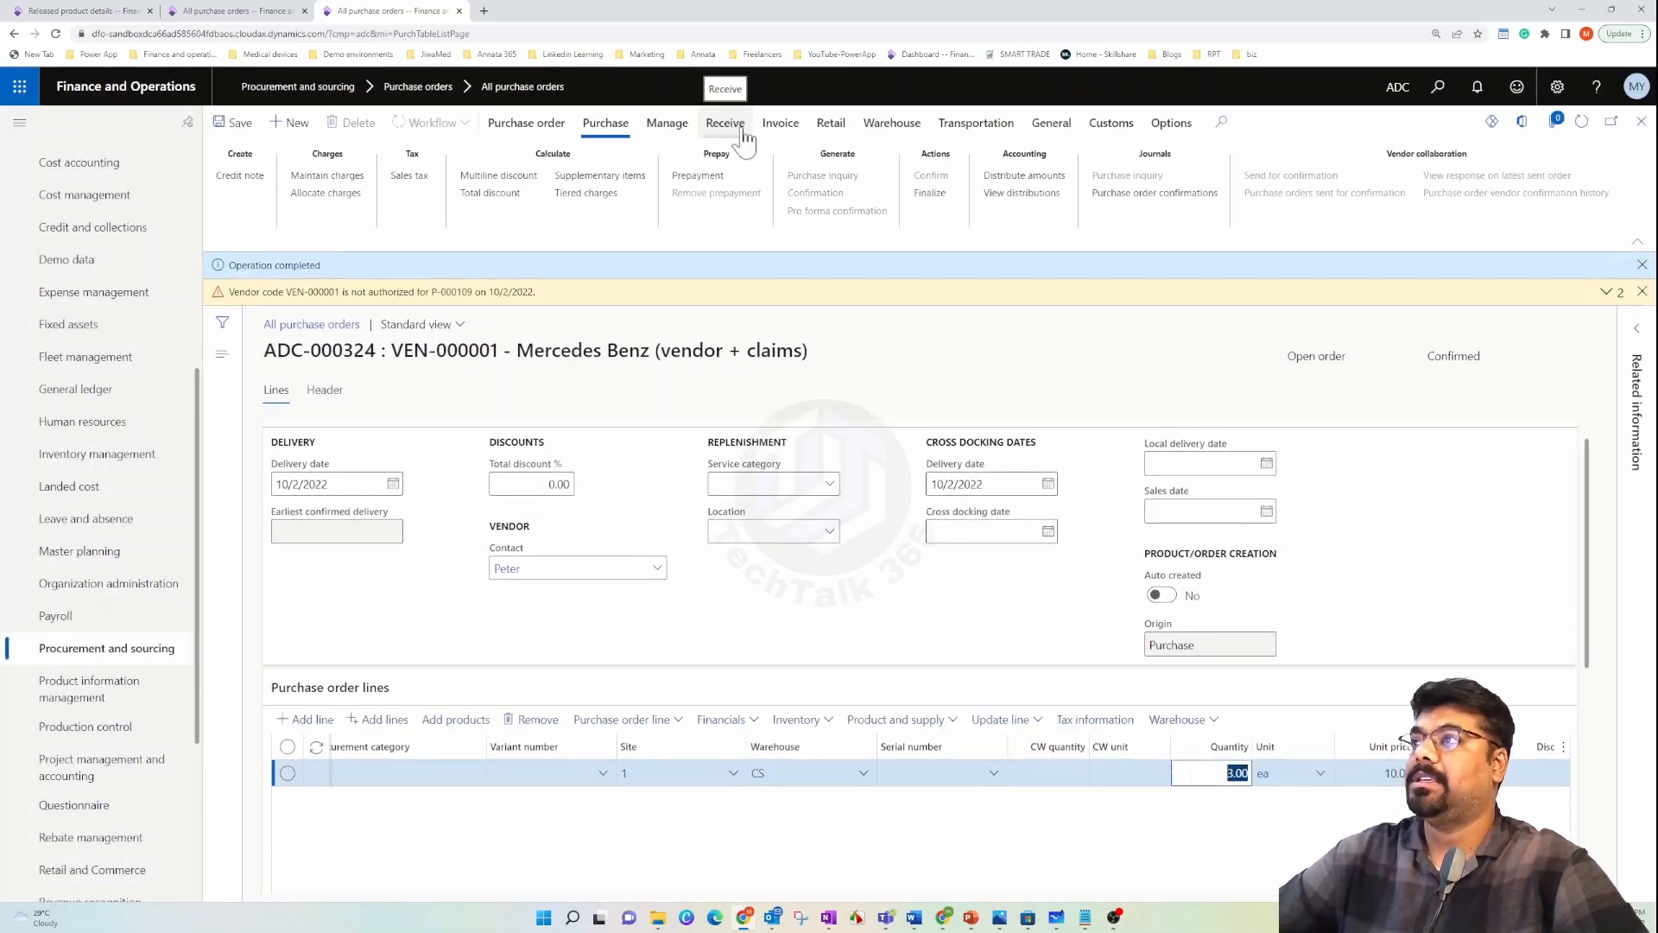
- Post the product receipt for the P-000109 order using the purchase order number as receipt number, and dismiss the messages
{"action": "left_click", "coordinate": [742, 131]}
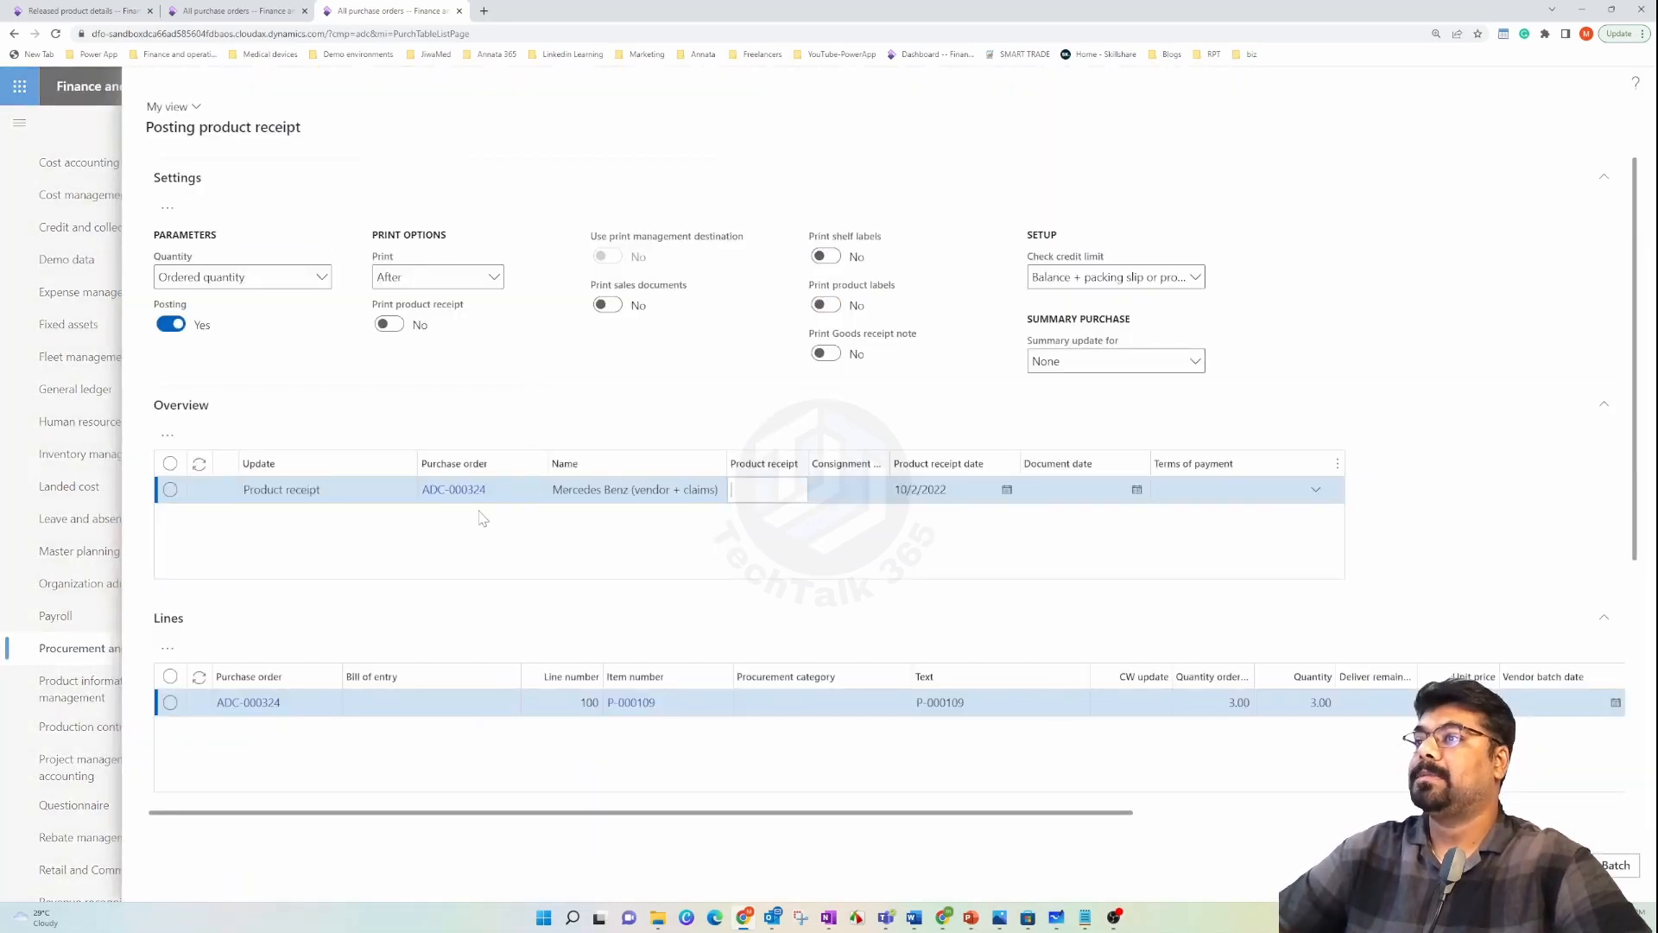
{"action": "left_click_drag", "start_coordinate": [492, 494], "coordinate": [404, 490]}
{"action": "key", "text": "ctrl+c"}
{"action": "left_click", "coordinate": [767, 489]}
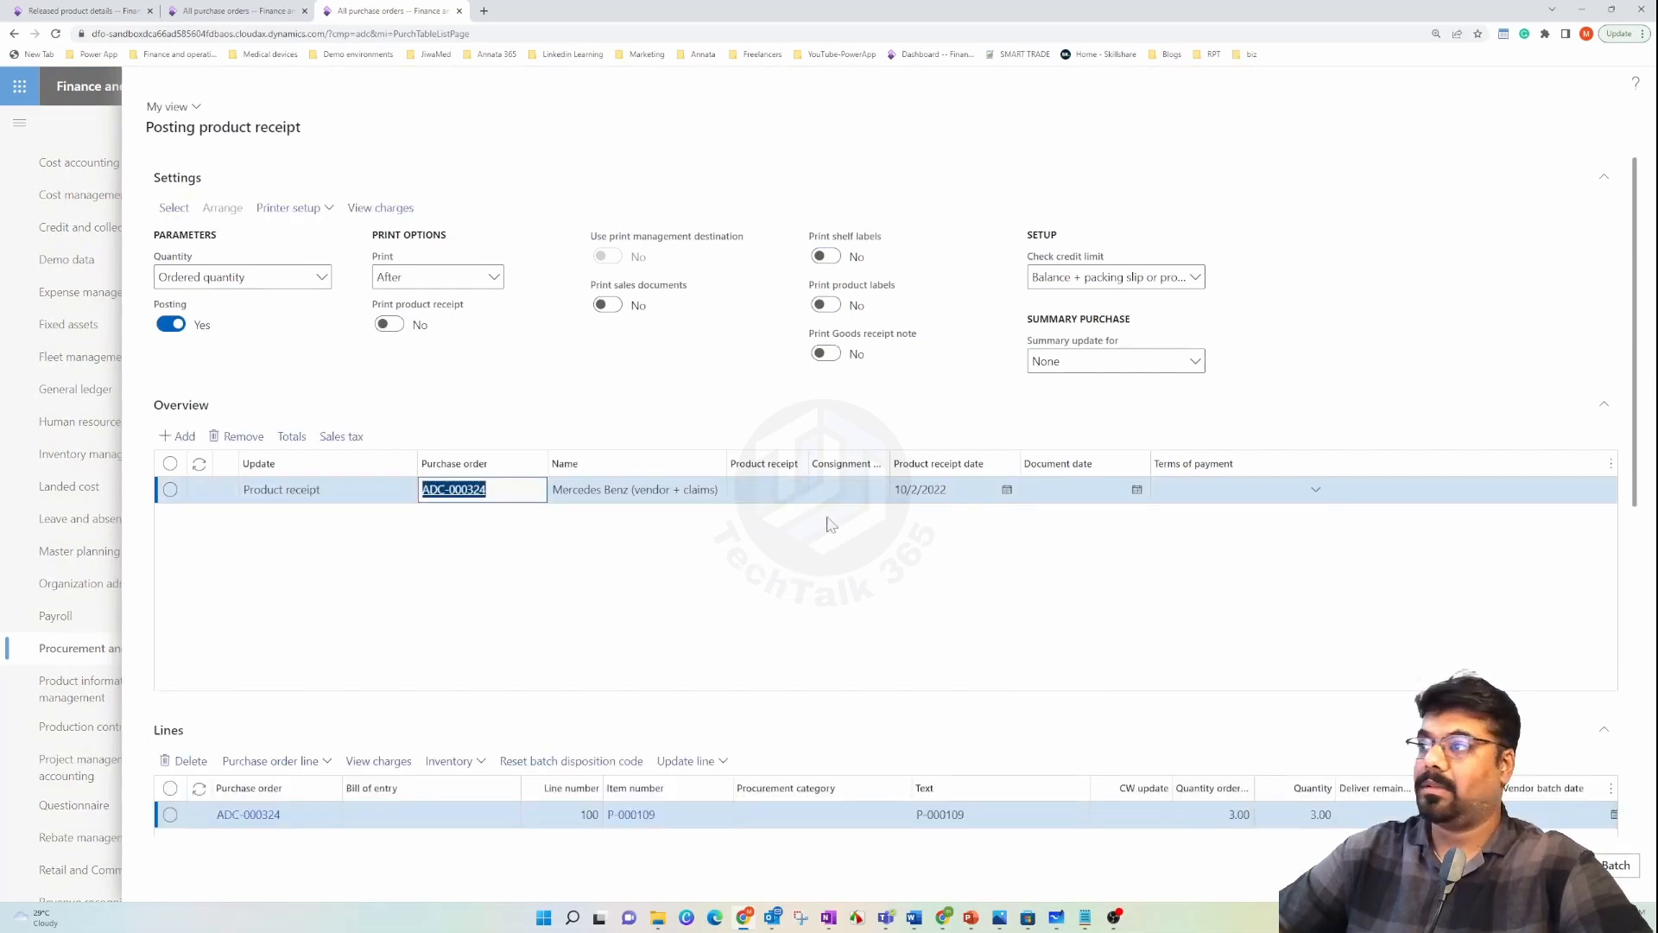
{"action": "key", "text": "ctrl+v"}
{"action": "left_click", "coordinate": [1505, 864]}
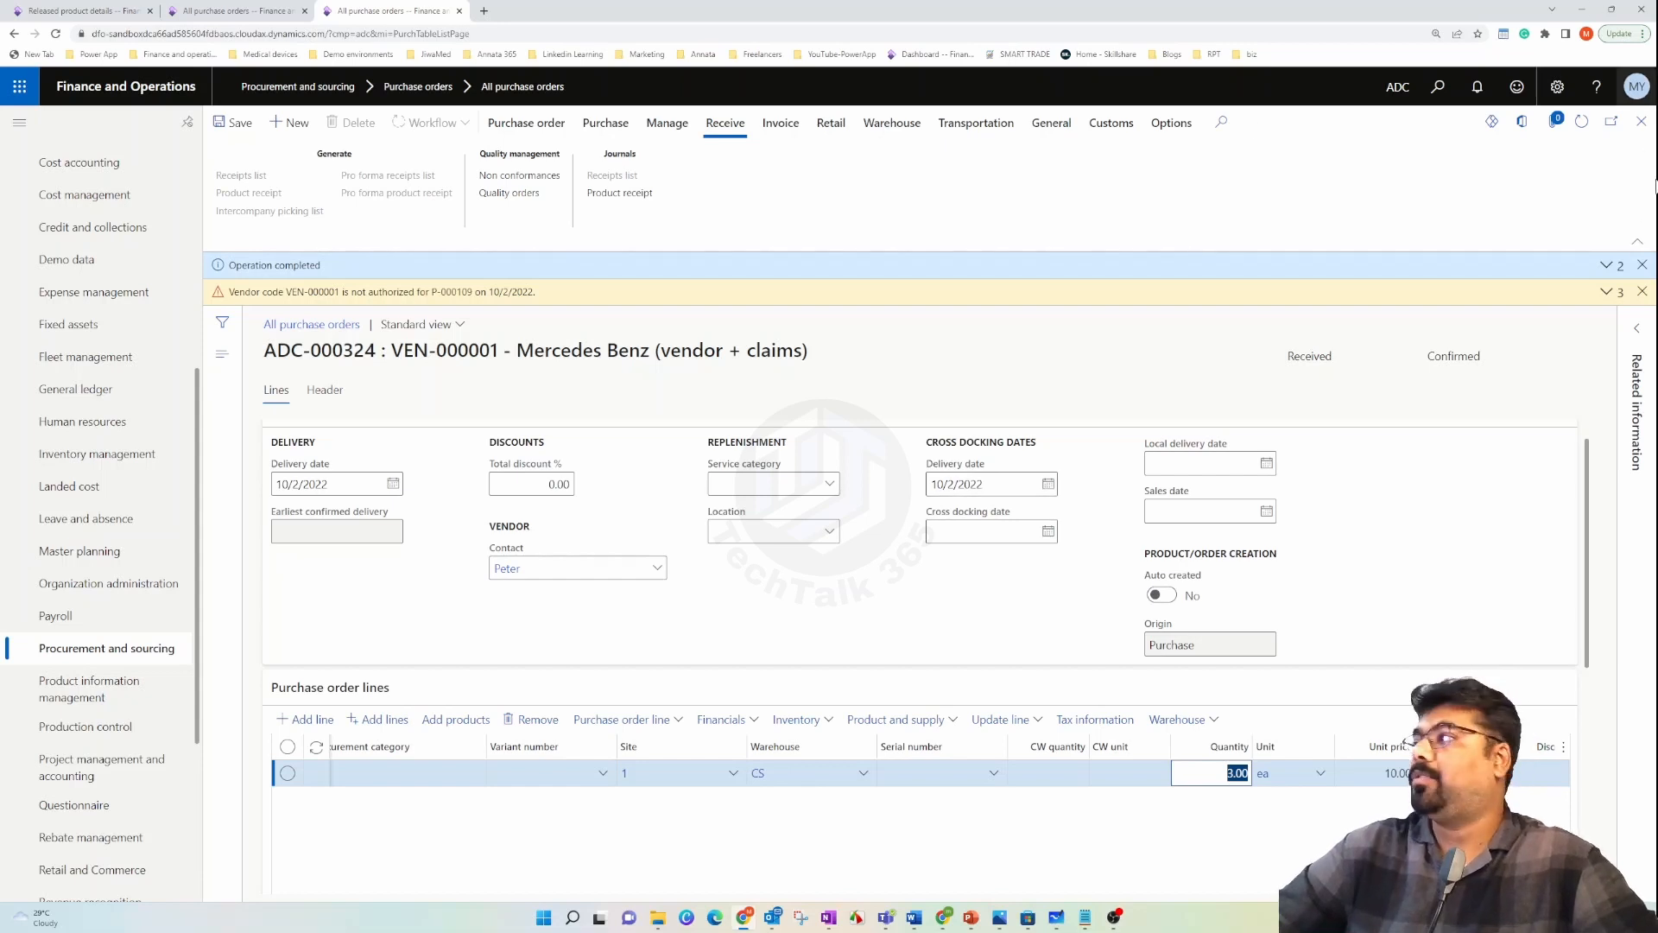
{"action": "left_click", "coordinate": [1642, 291]}
{"action": "left_click", "coordinate": [1642, 264]}
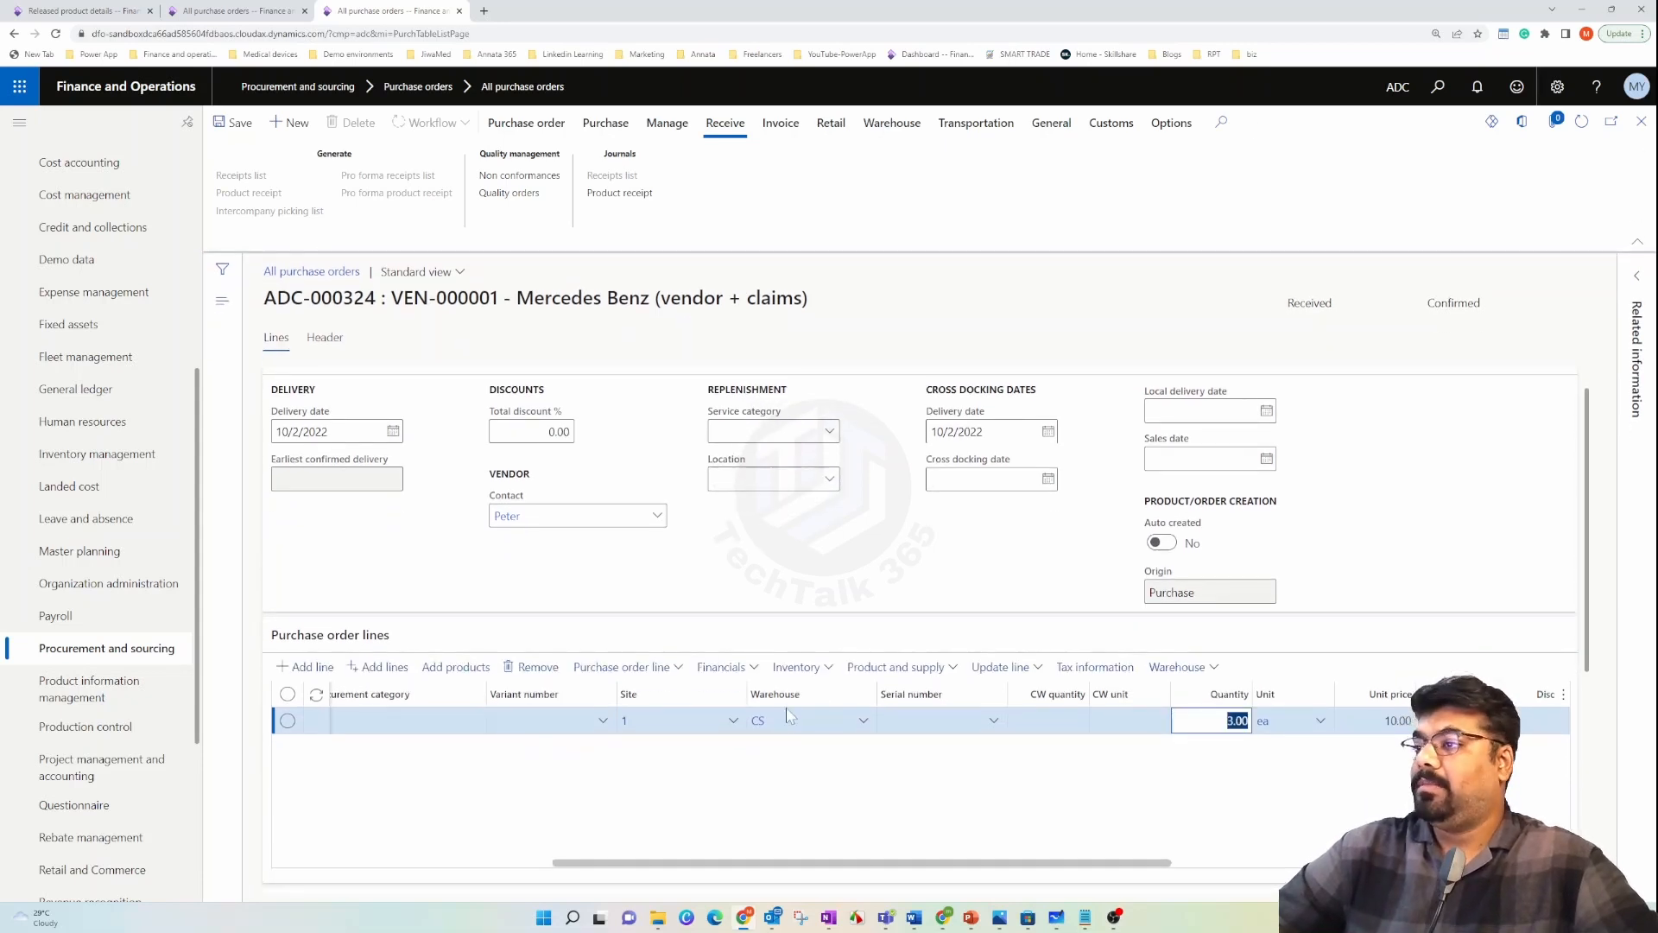
- Check the received P-000109 line's available inventory inquiries and the serial number in its product line details
{"action": "left_click", "coordinate": [829, 679]}
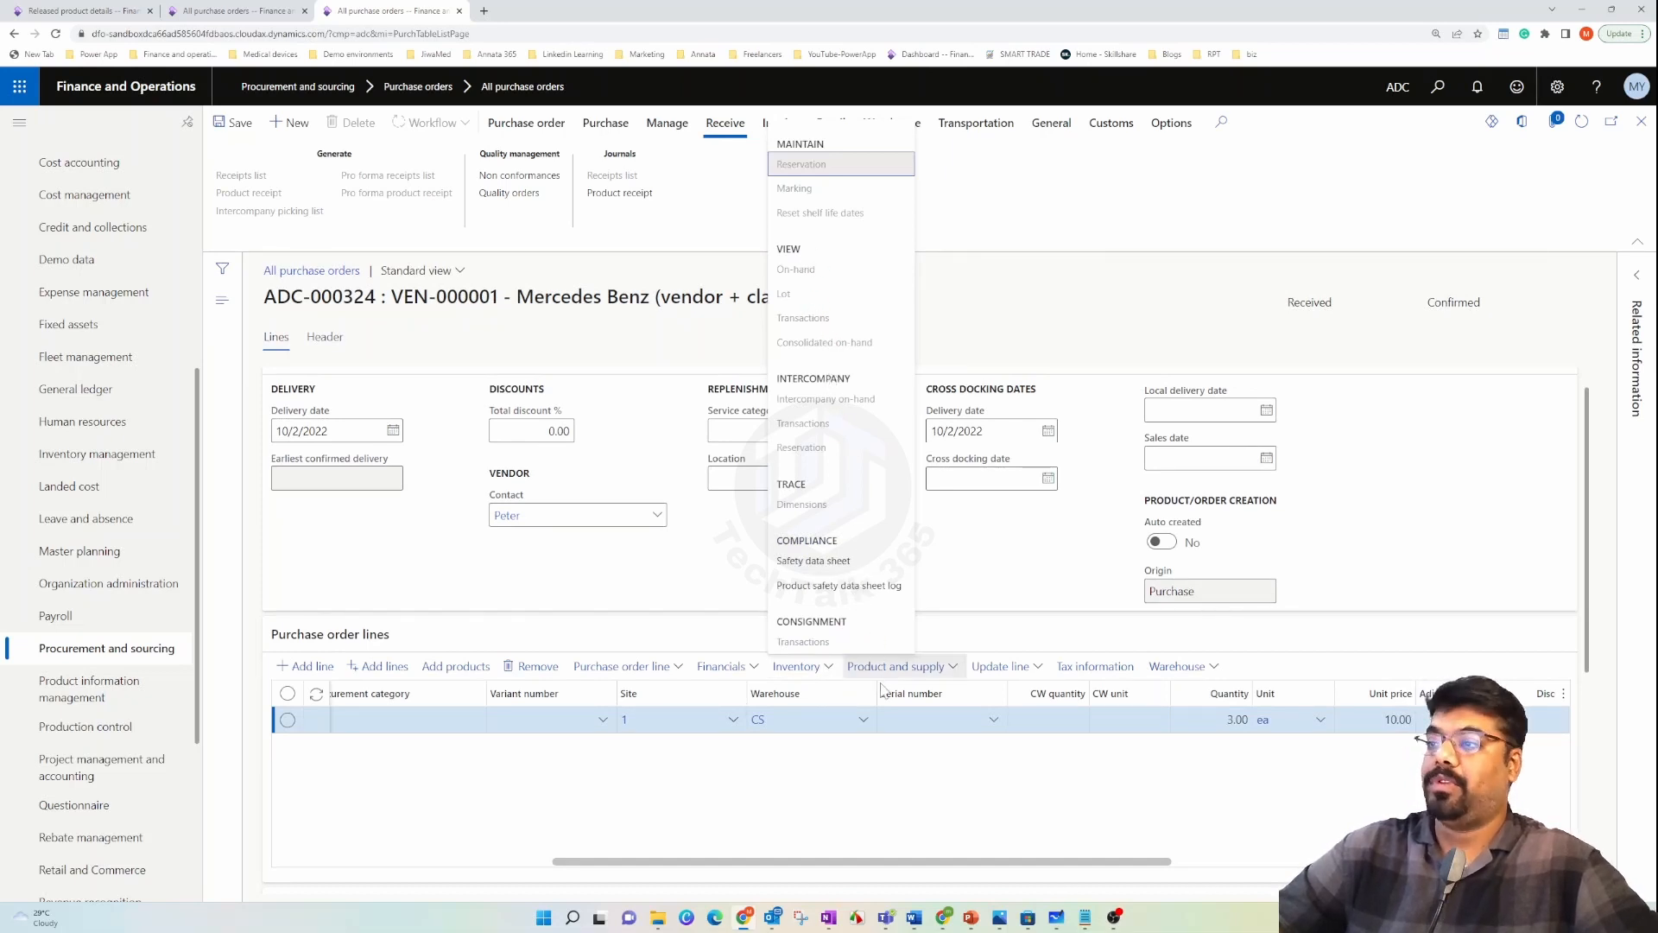
{"action": "left_click", "coordinate": [812, 779]}
{"action": "scroll", "coordinate": [817, 803], "scroll_direction": "down", "scroll_amount": 5}
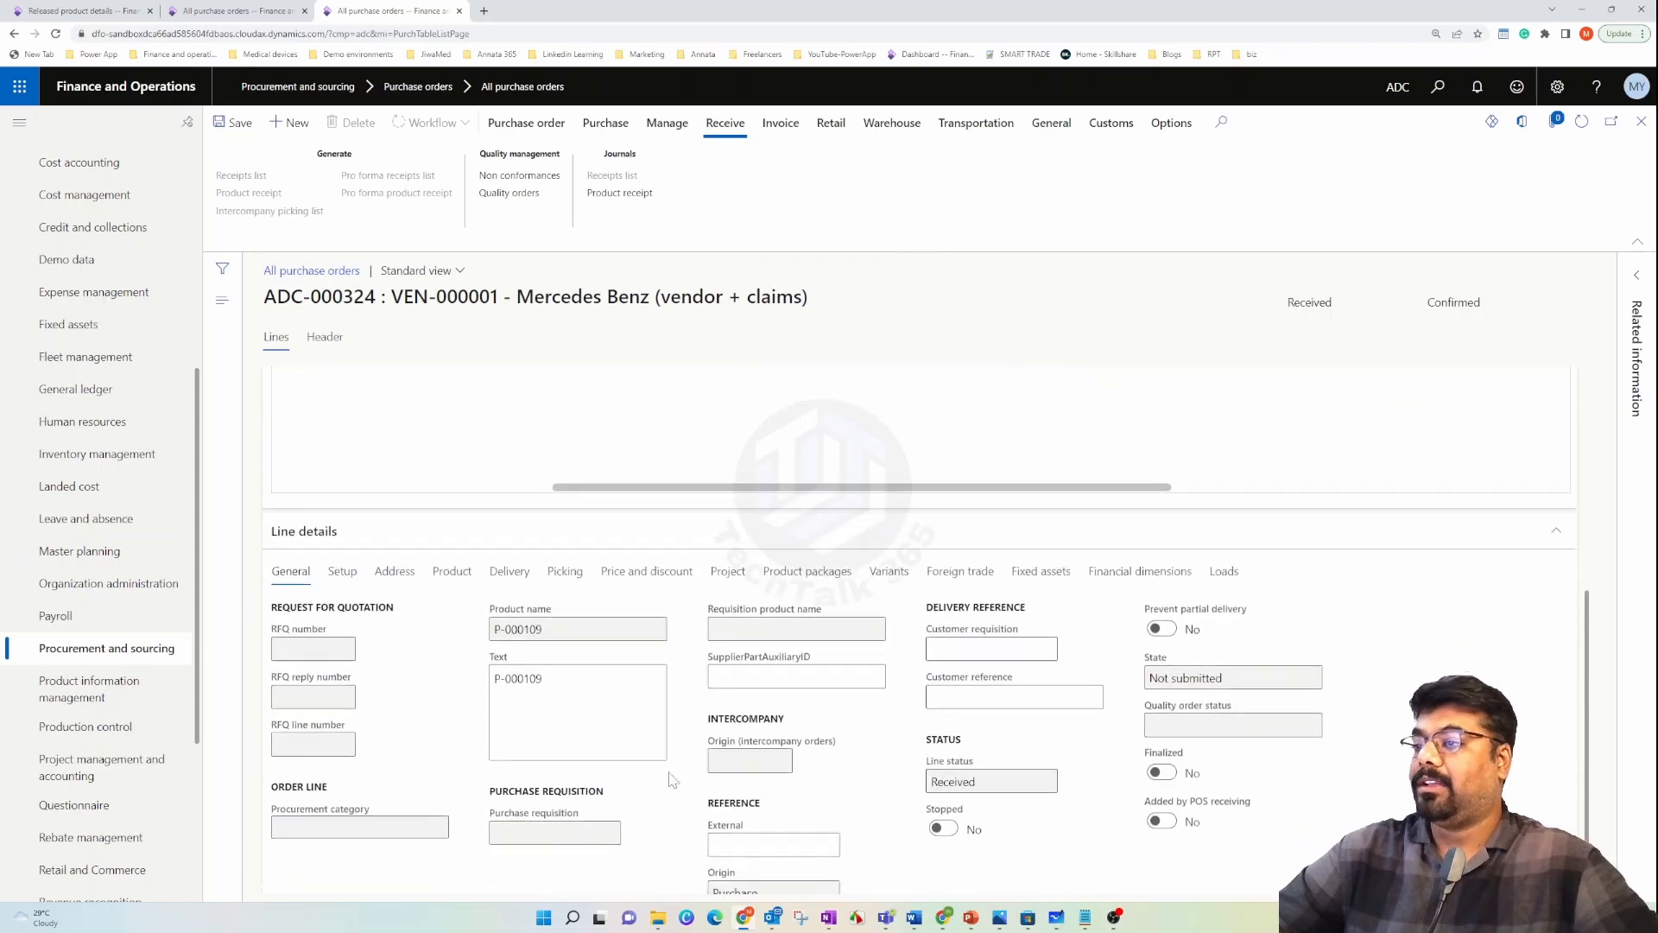
{"action": "left_click", "coordinate": [451, 557]}
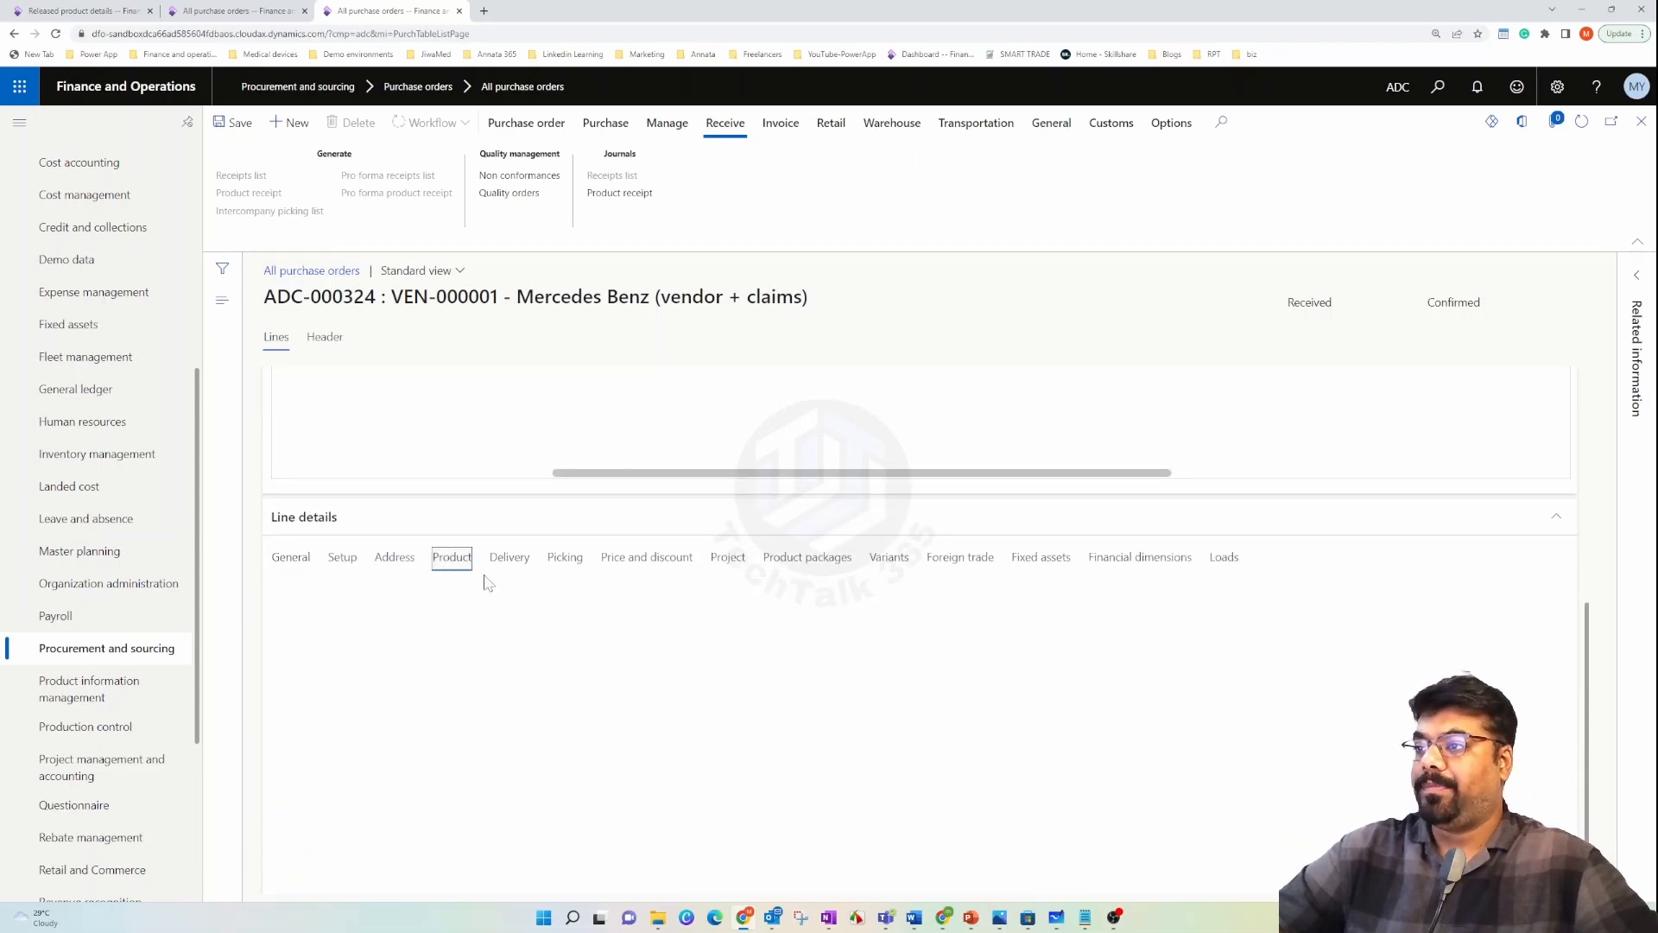
{"action": "left_click", "coordinate": [556, 679]}
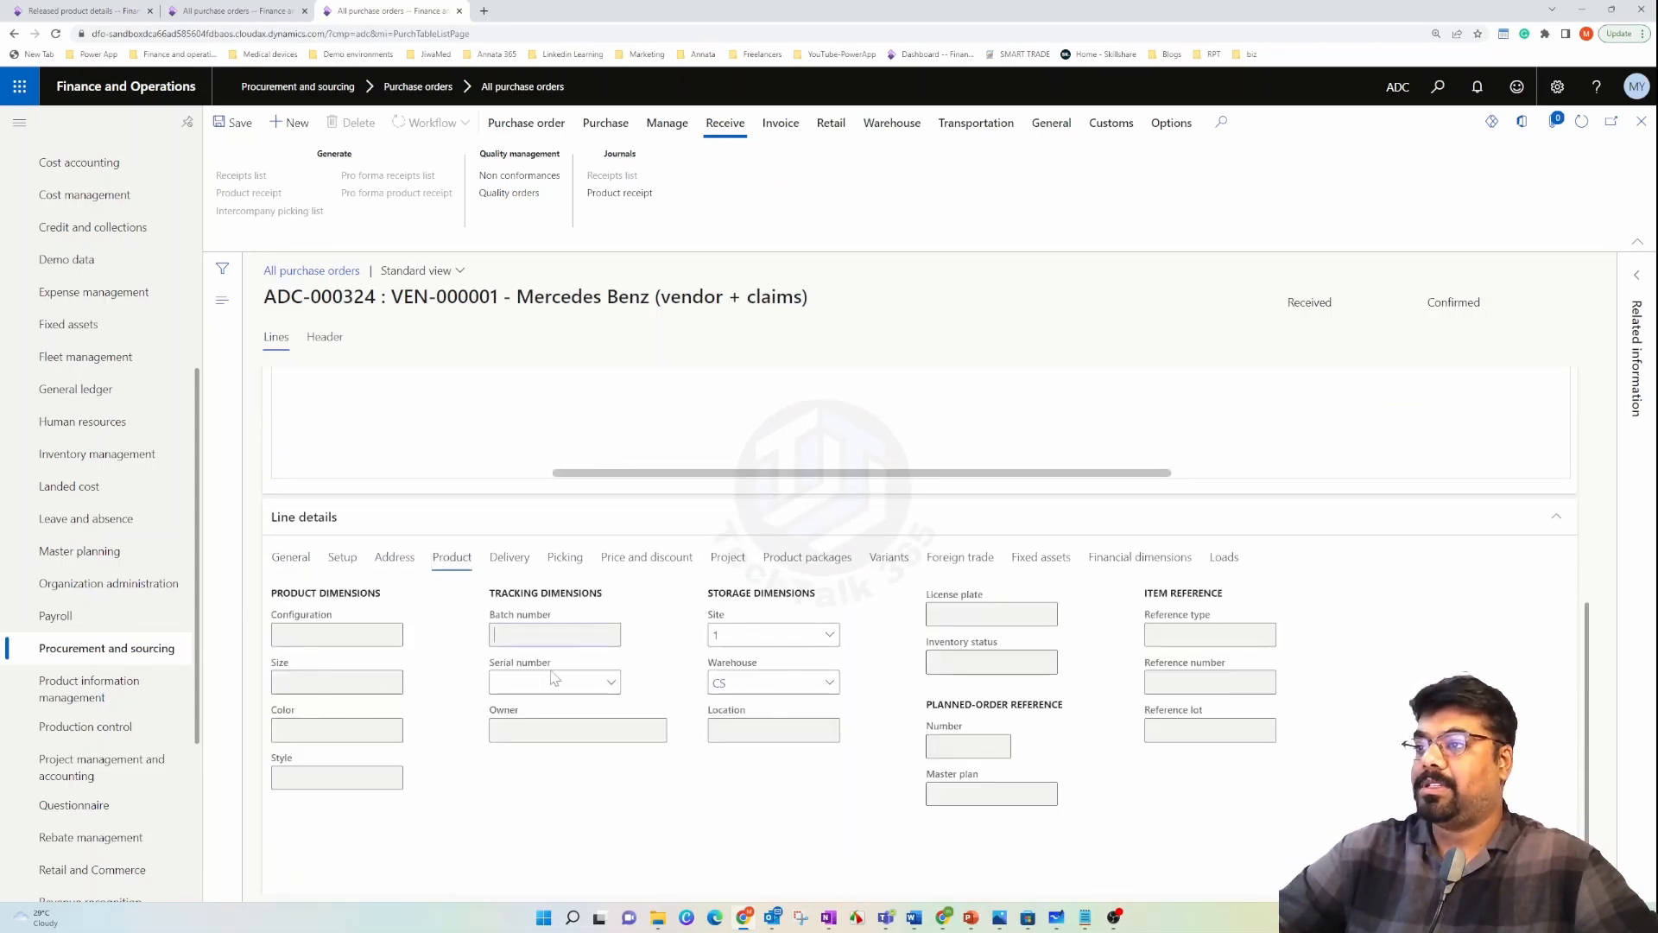
{"action": "scroll", "coordinate": [802, 823], "scroll_direction": "up", "scroll_amount": 5}
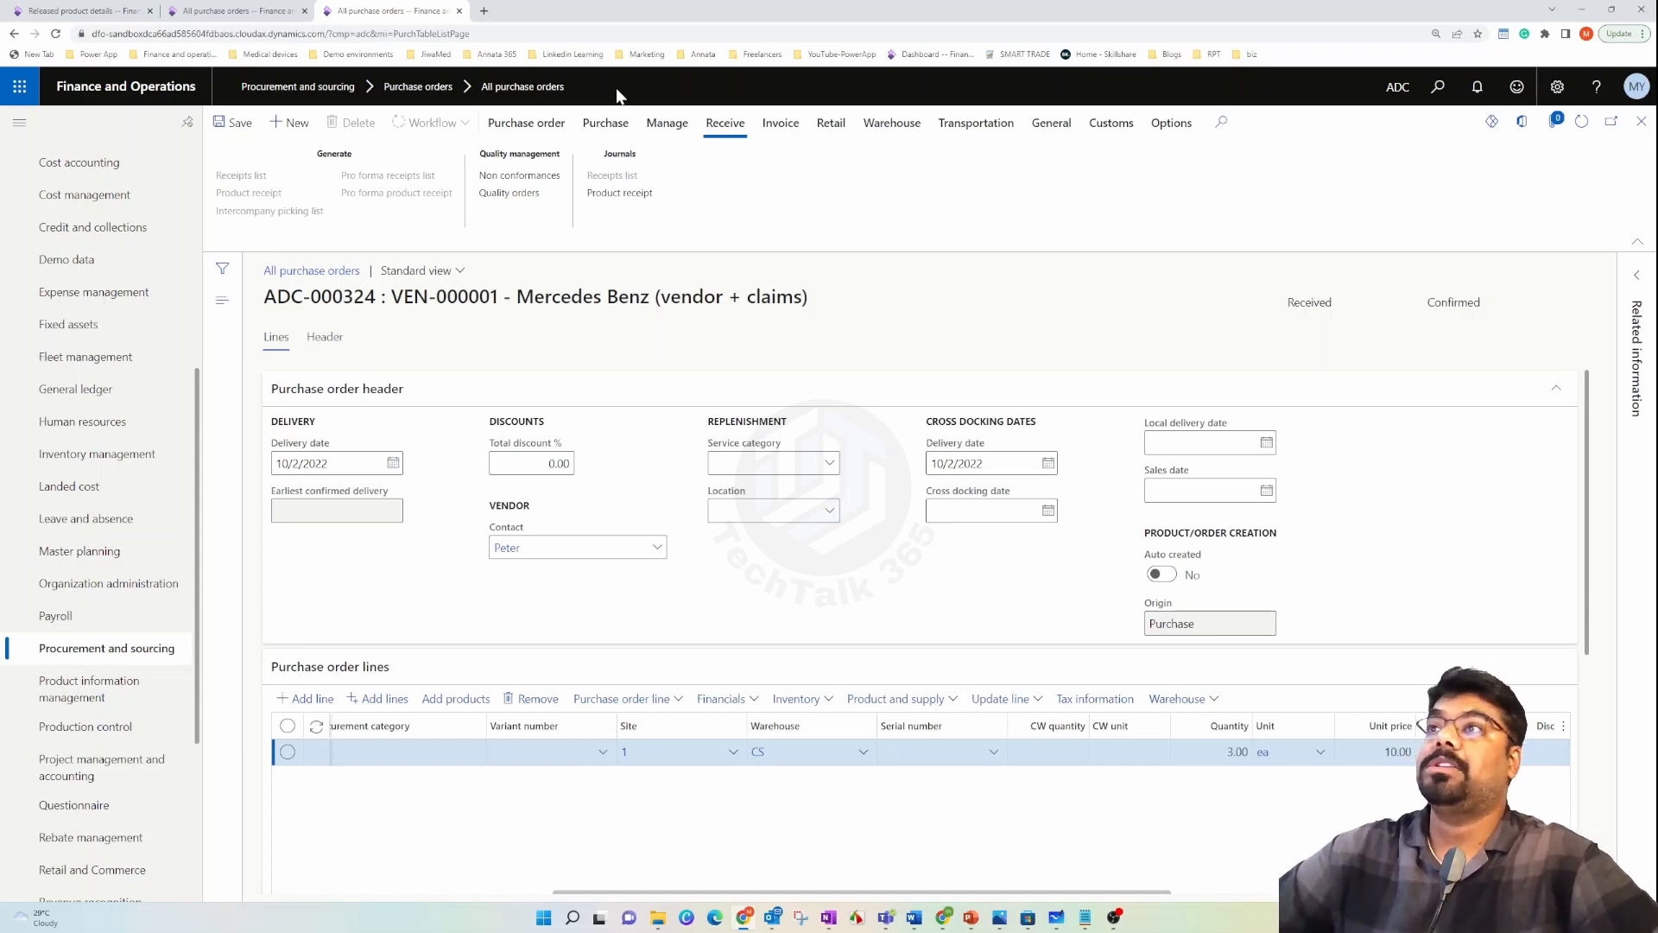
- Review the General item model group assigned to item P-000108, then return to the released products list
{"action": "left_click", "coordinate": [127, 11]}
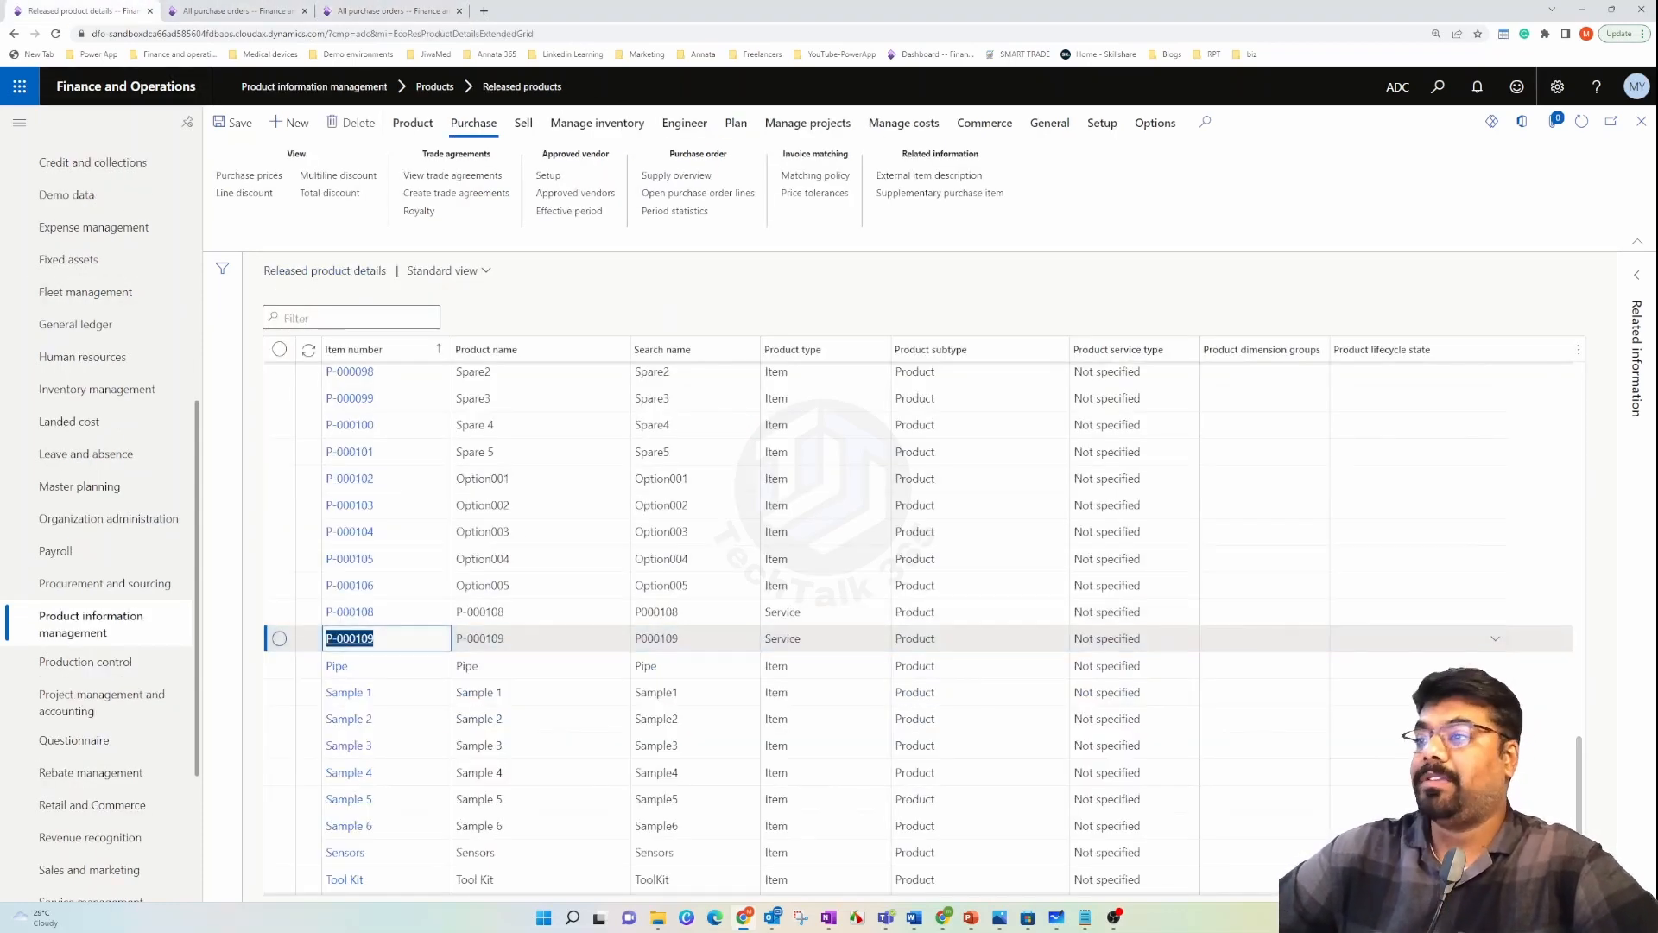
{"action": "left_click", "coordinate": [367, 615]}
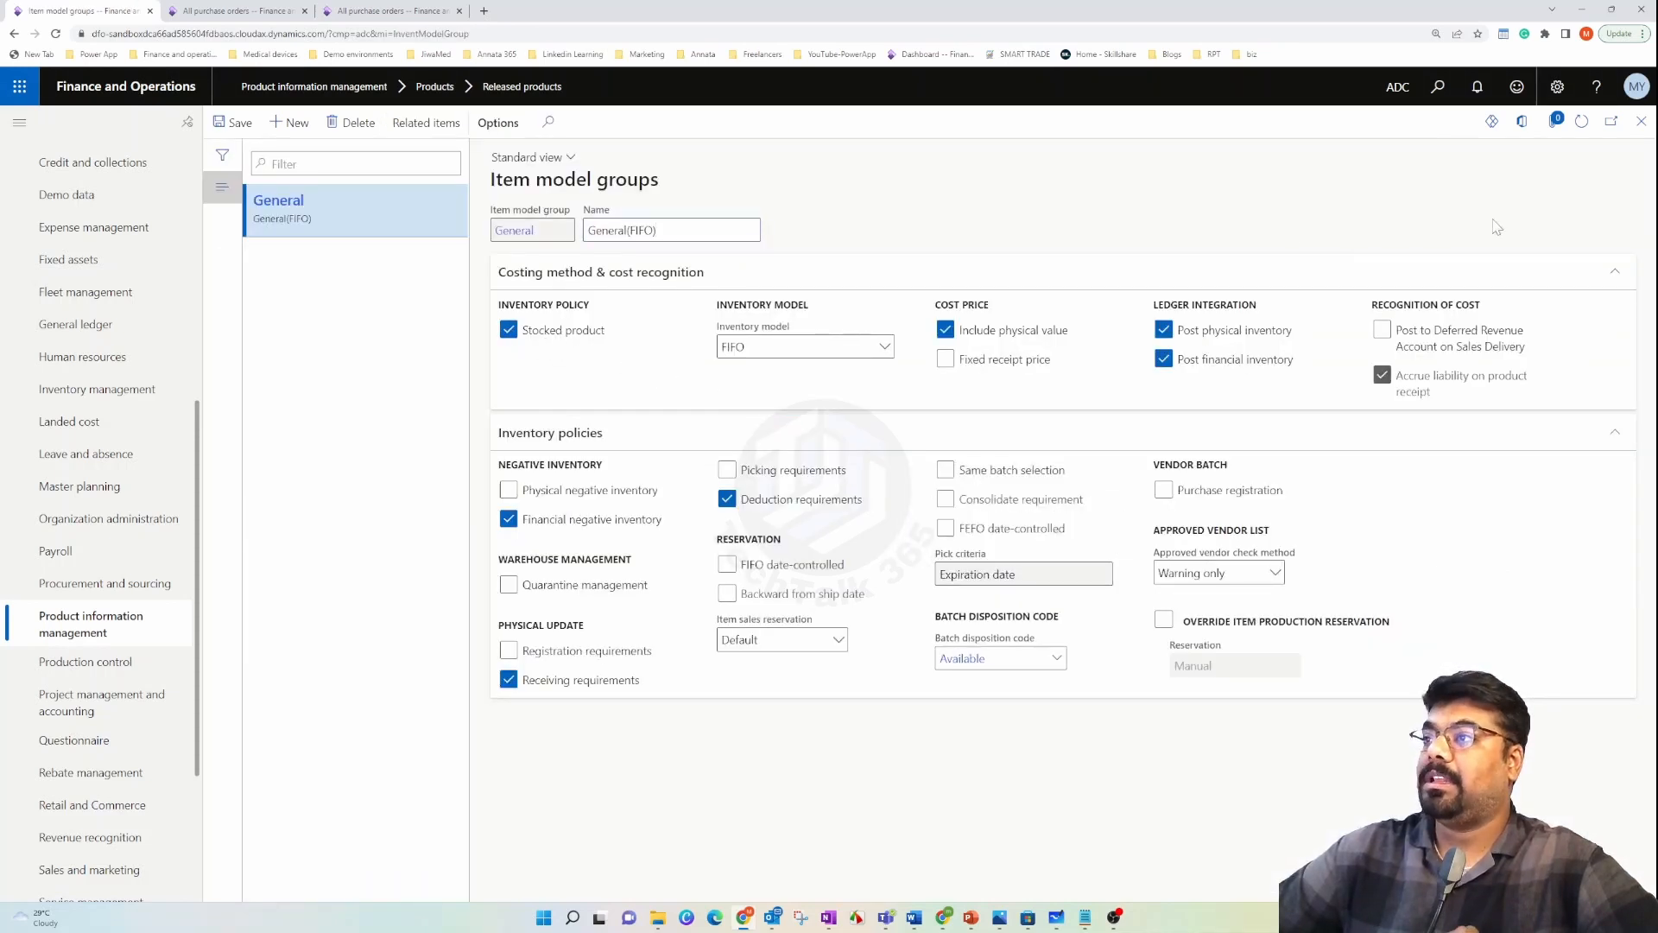
{"action": "left_click", "coordinate": [1640, 122]}
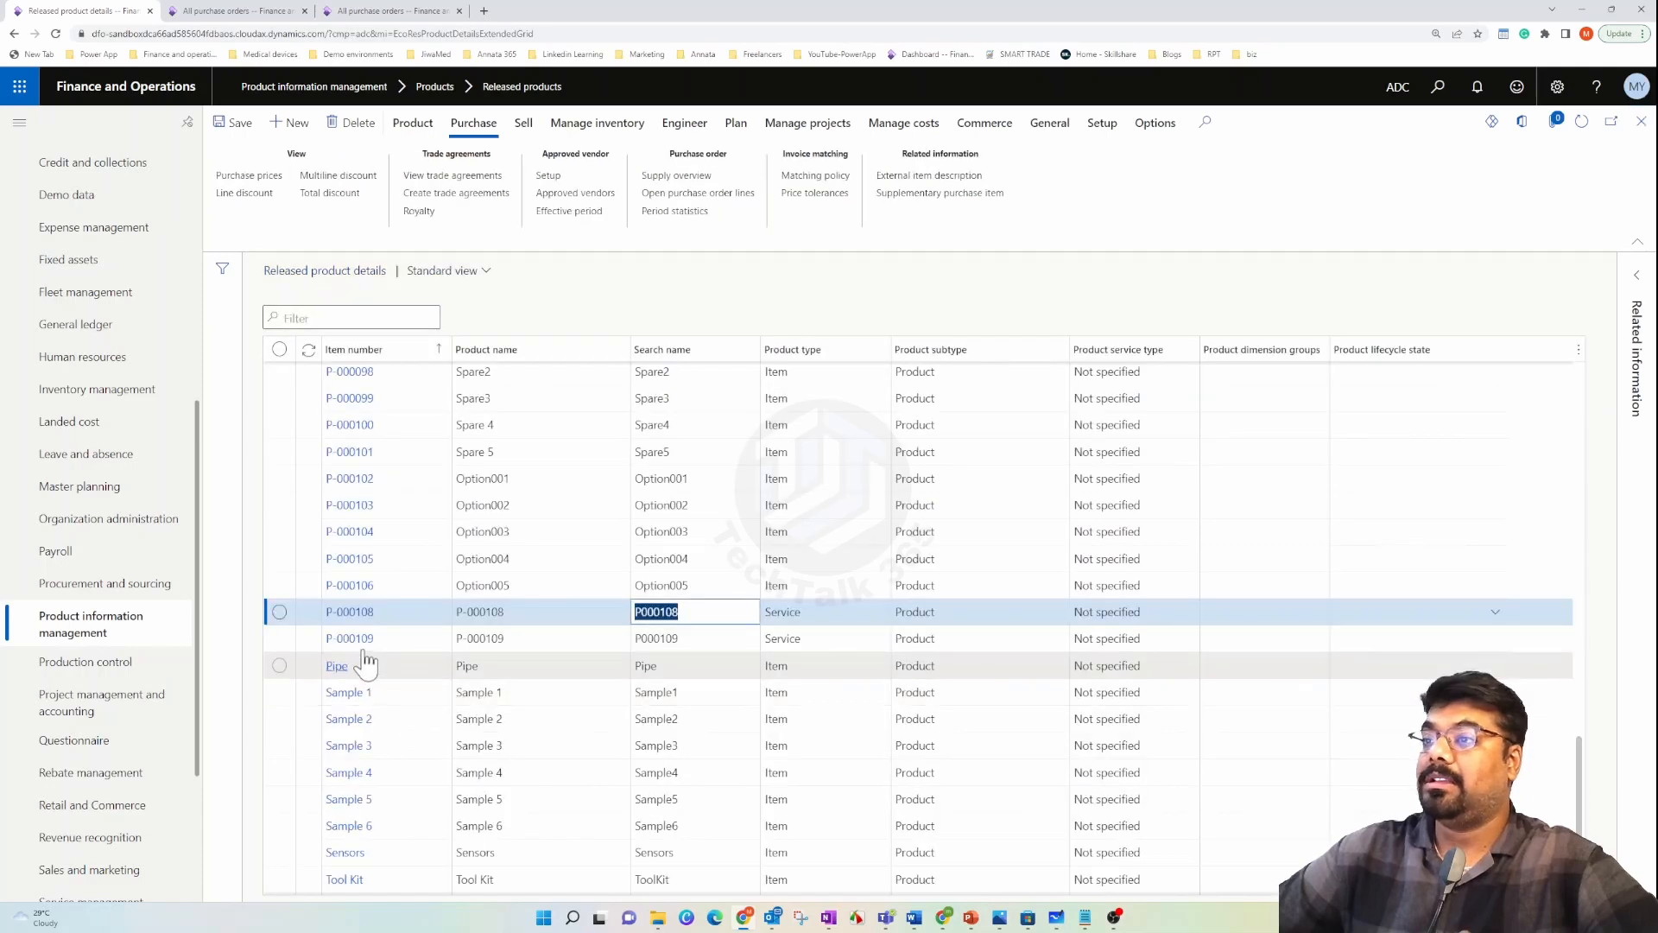
- Open item P-000109 from the released products and examine the inventory policy of its Nonstck item model group
{"action": "double_click", "coordinate": [352, 638]}
{"action": "left_click", "coordinate": [350, 639]}
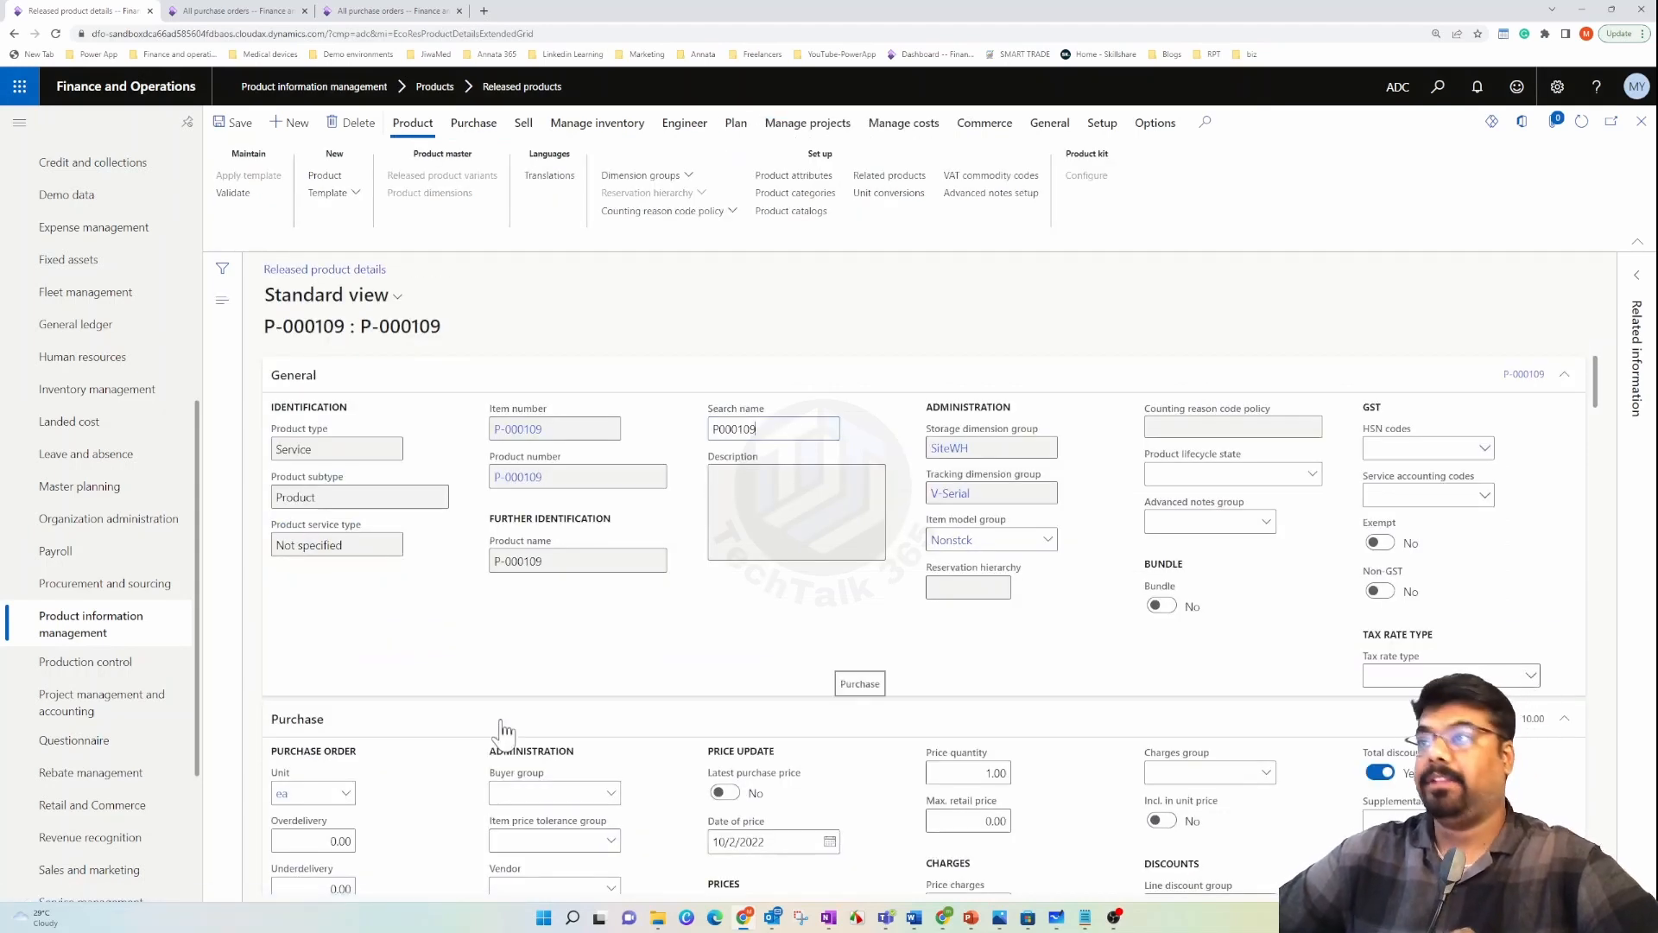
{"action": "left_click", "coordinate": [597, 123]}
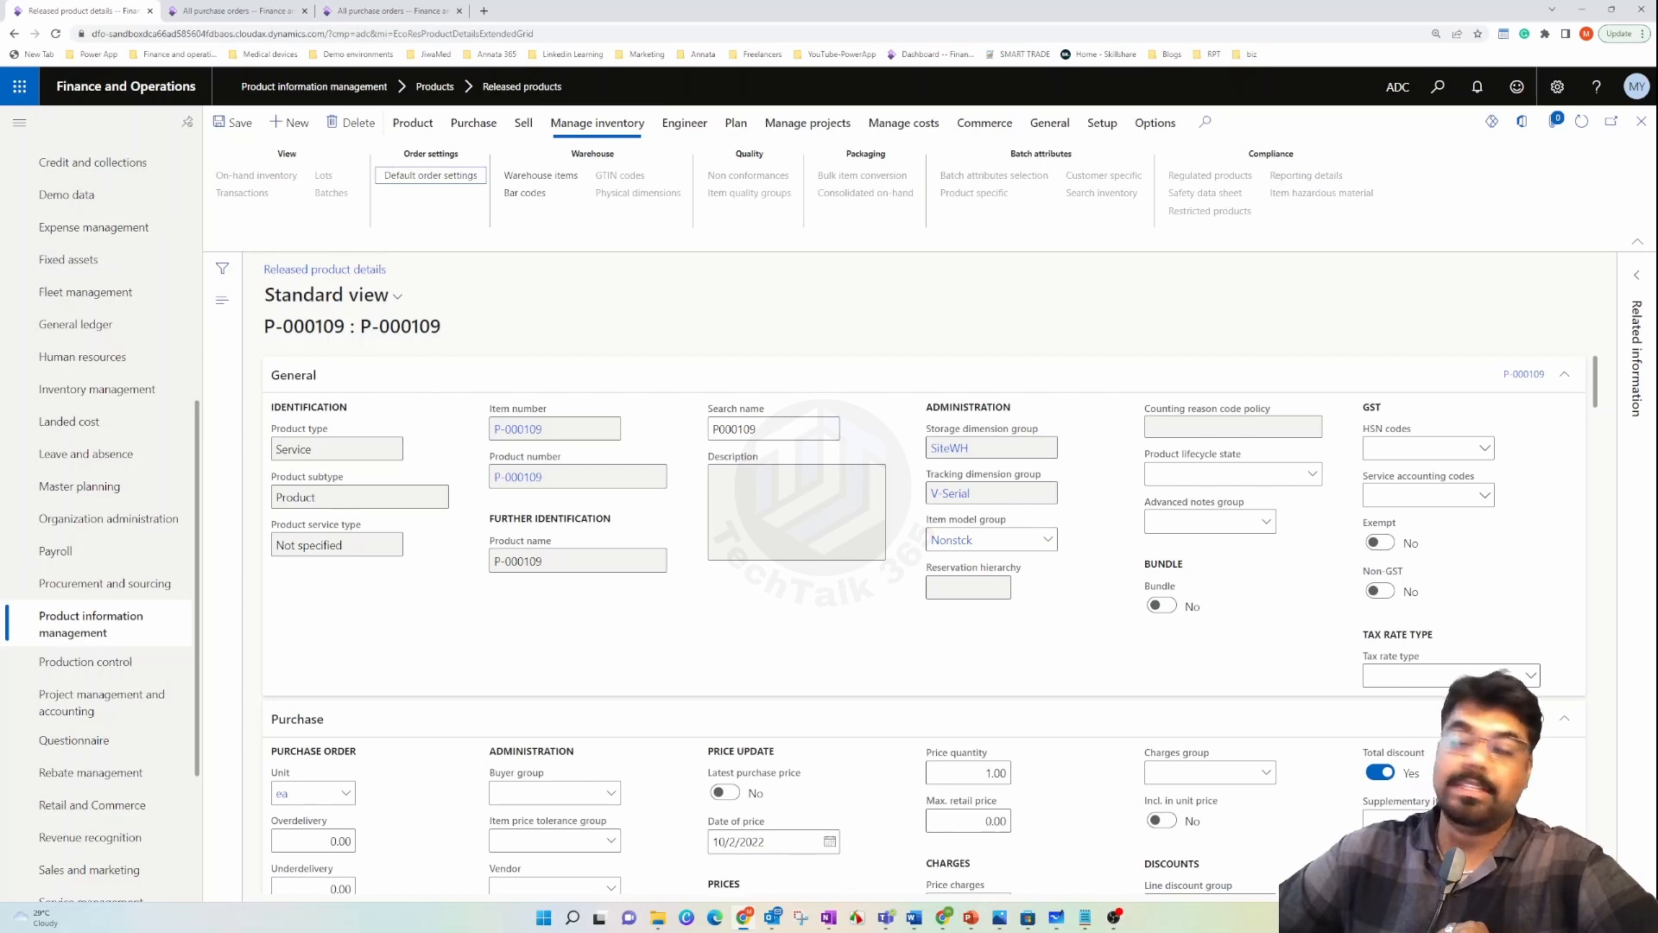
{"action": "left_click", "coordinate": [944, 541]}
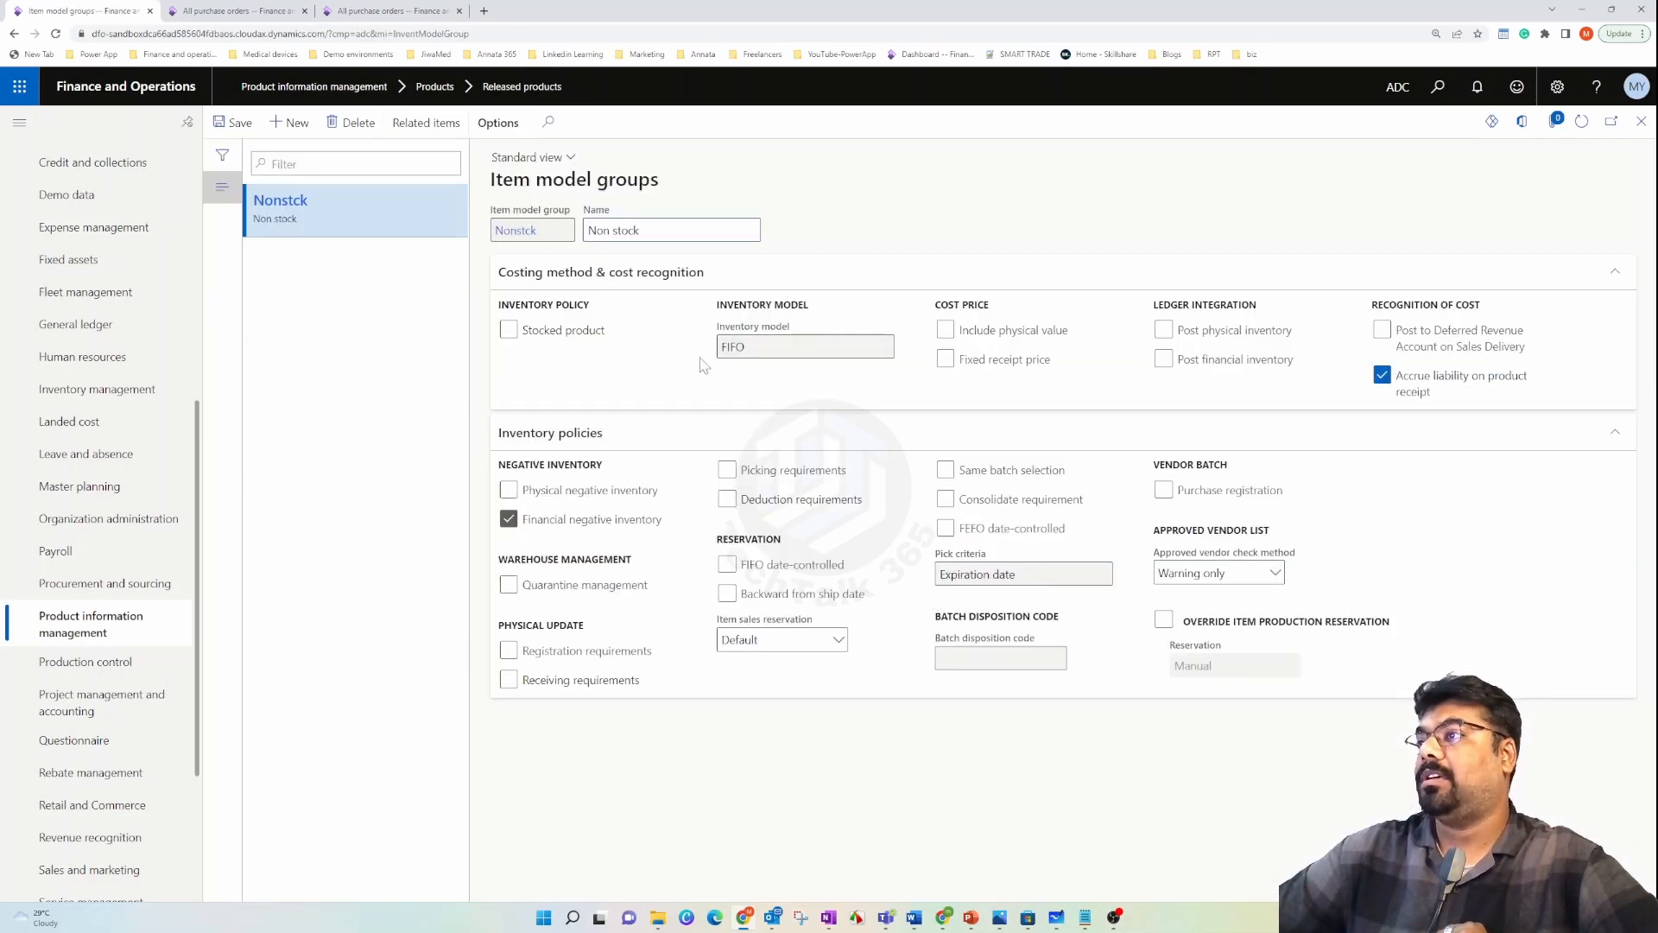
- Return to item P-000109's released product details and check the serial number group under inventory tracking and the assigned dimension groups
{"action": "mouse_move", "coordinate": [539, 344]}
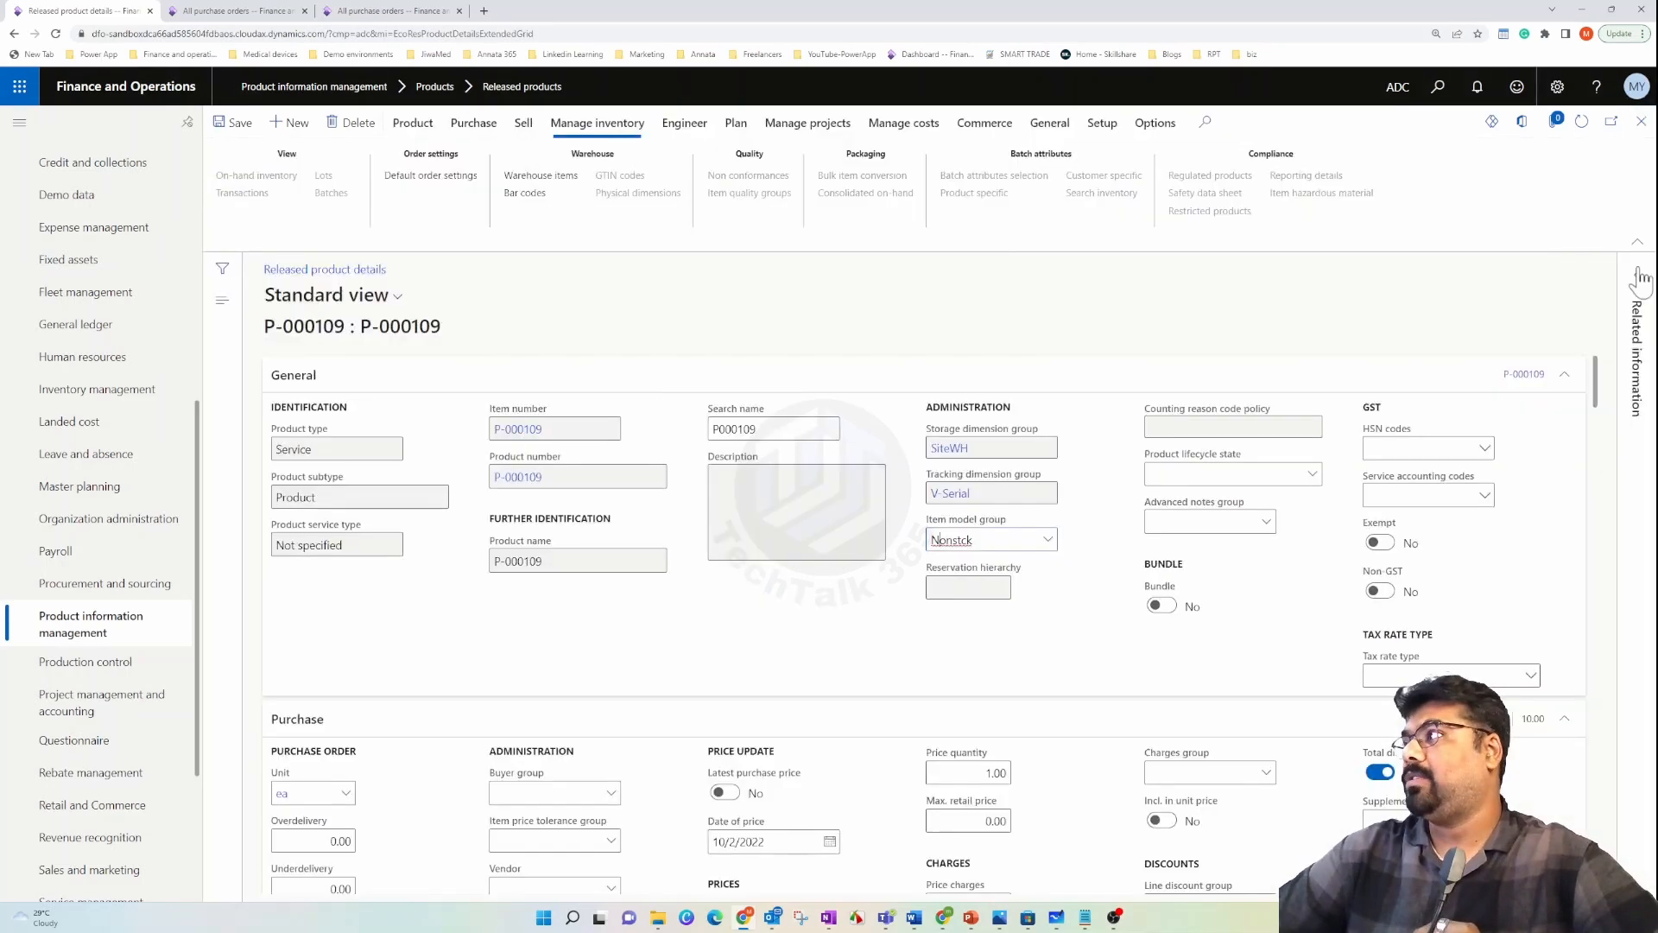
{"action": "scroll", "coordinate": [449, 553], "scroll_direction": "down", "scroll_amount": 10}
{"action": "scroll", "coordinate": [448, 555], "scroll_direction": "down", "scroll_amount": 15}
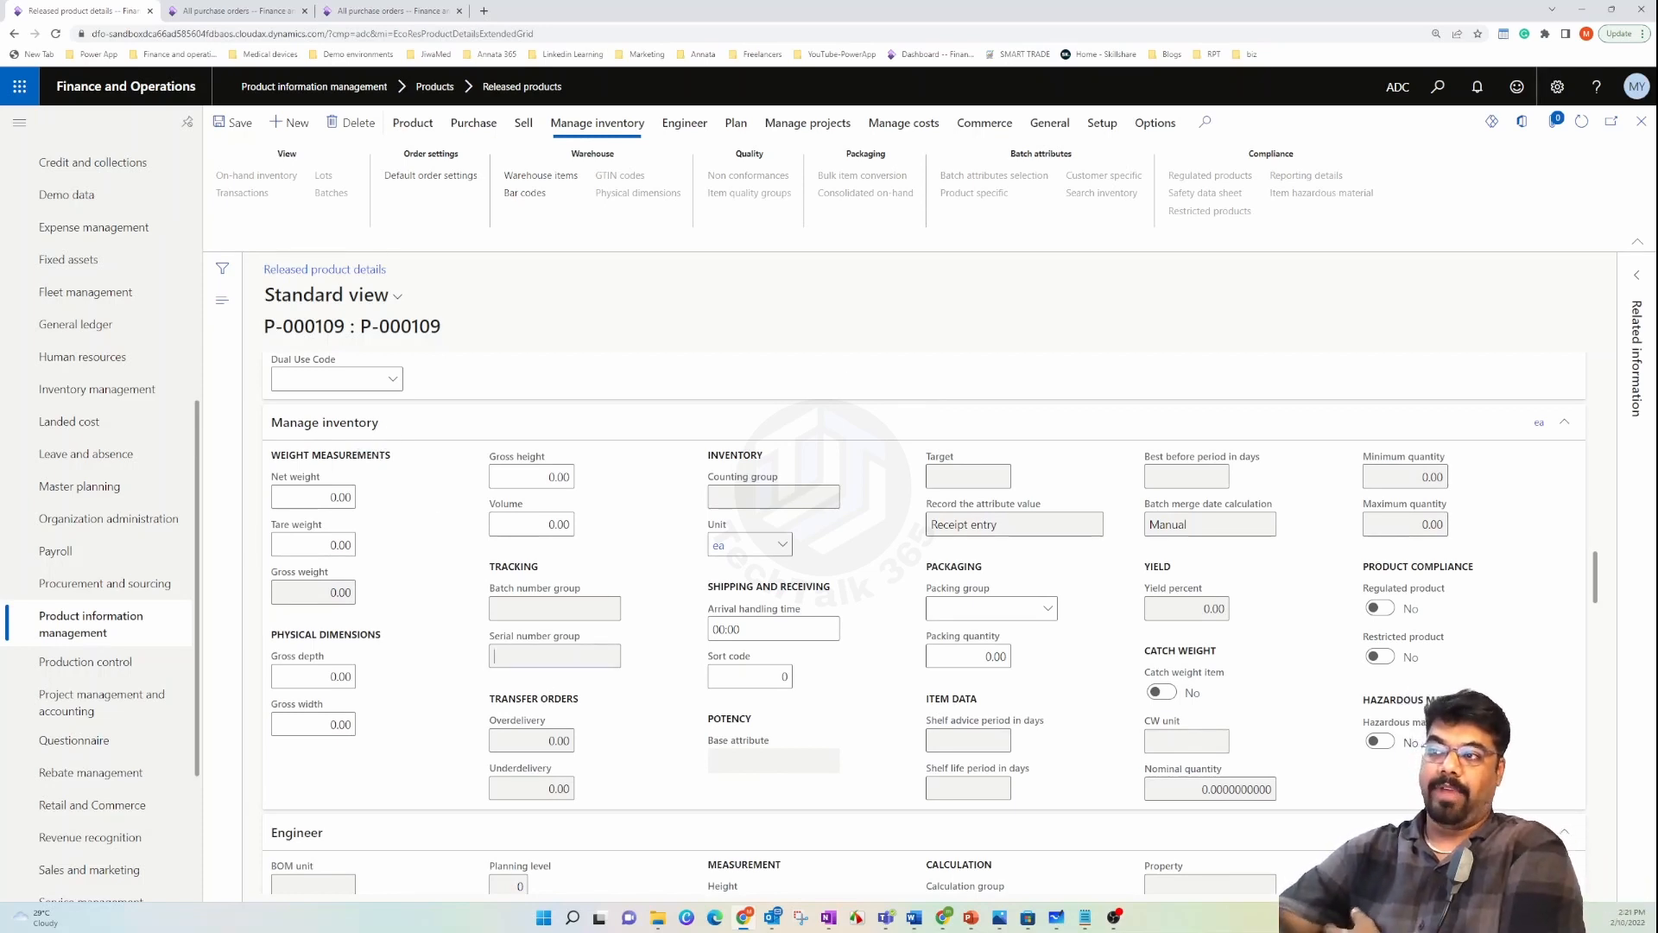
{"action": "left_click", "coordinate": [557, 664]}
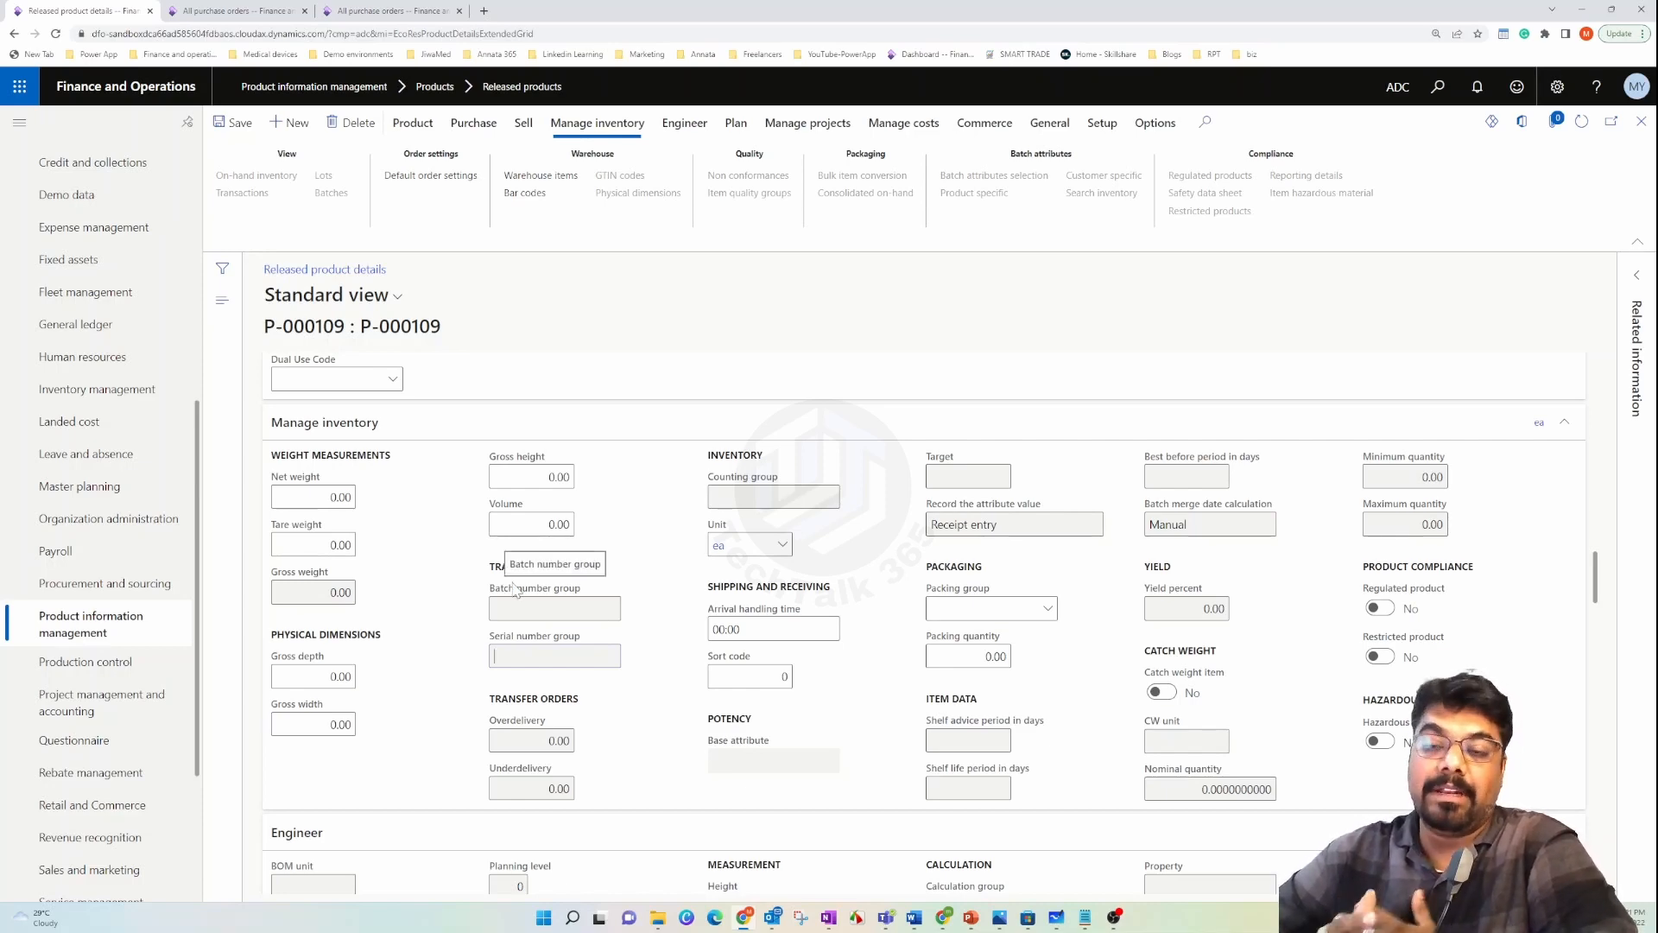
{"action": "scroll", "coordinate": [515, 590], "scroll_direction": "up", "scroll_amount": 10}
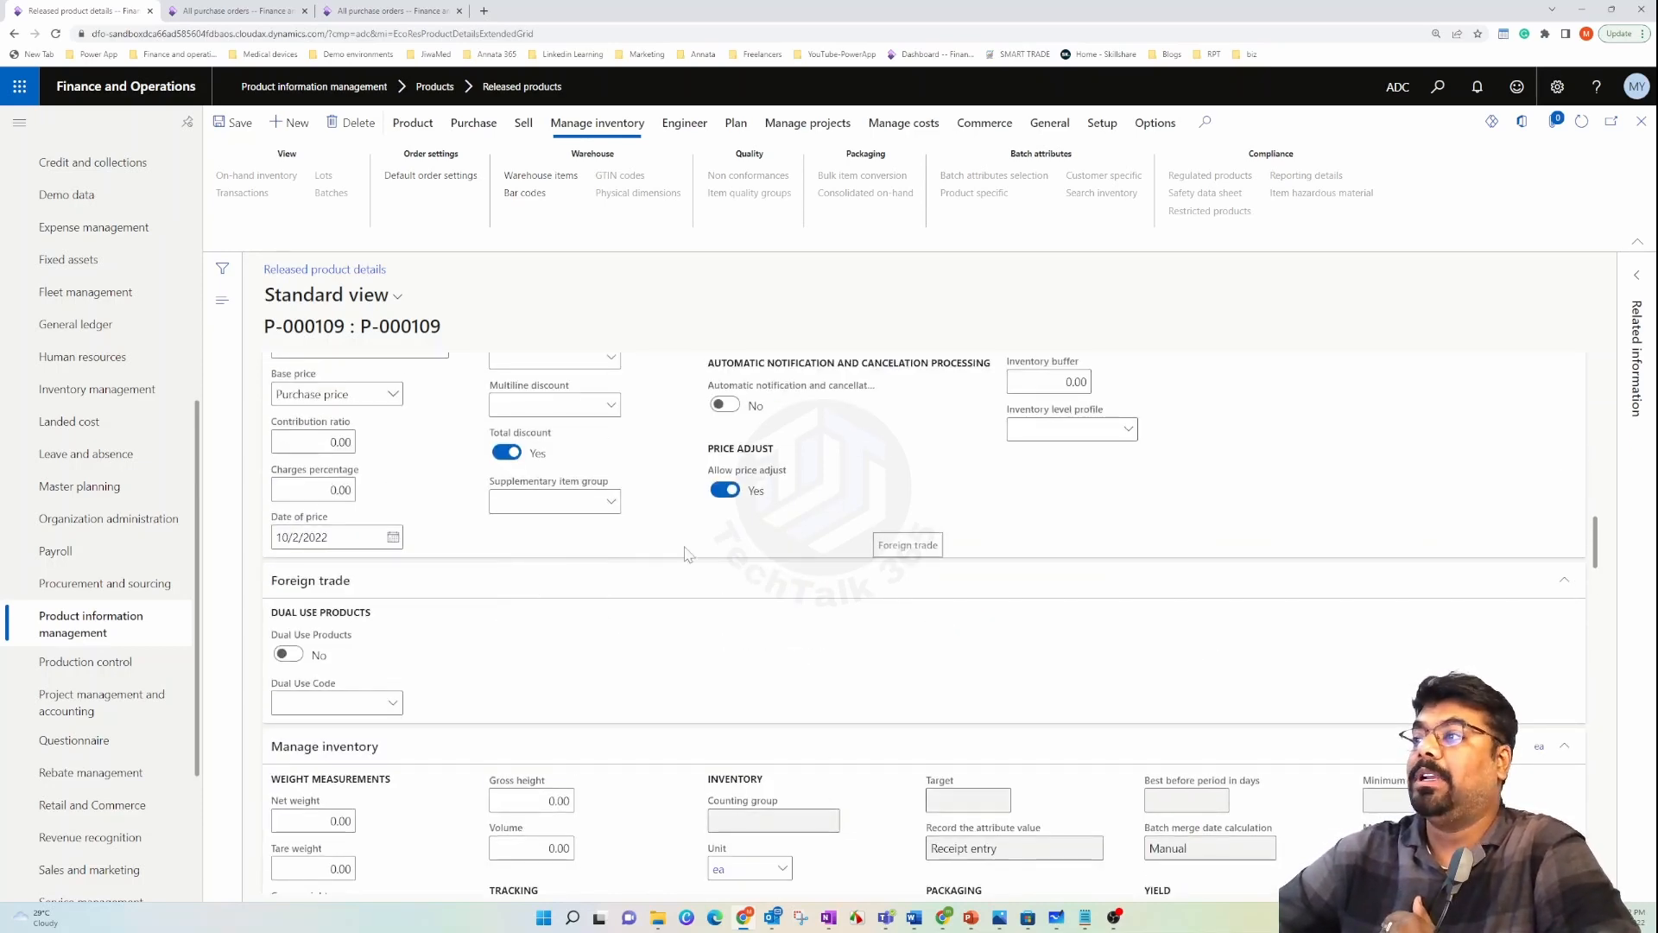
{"action": "scroll", "coordinate": [924, 605], "scroll_direction": "up", "scroll_amount": 10}
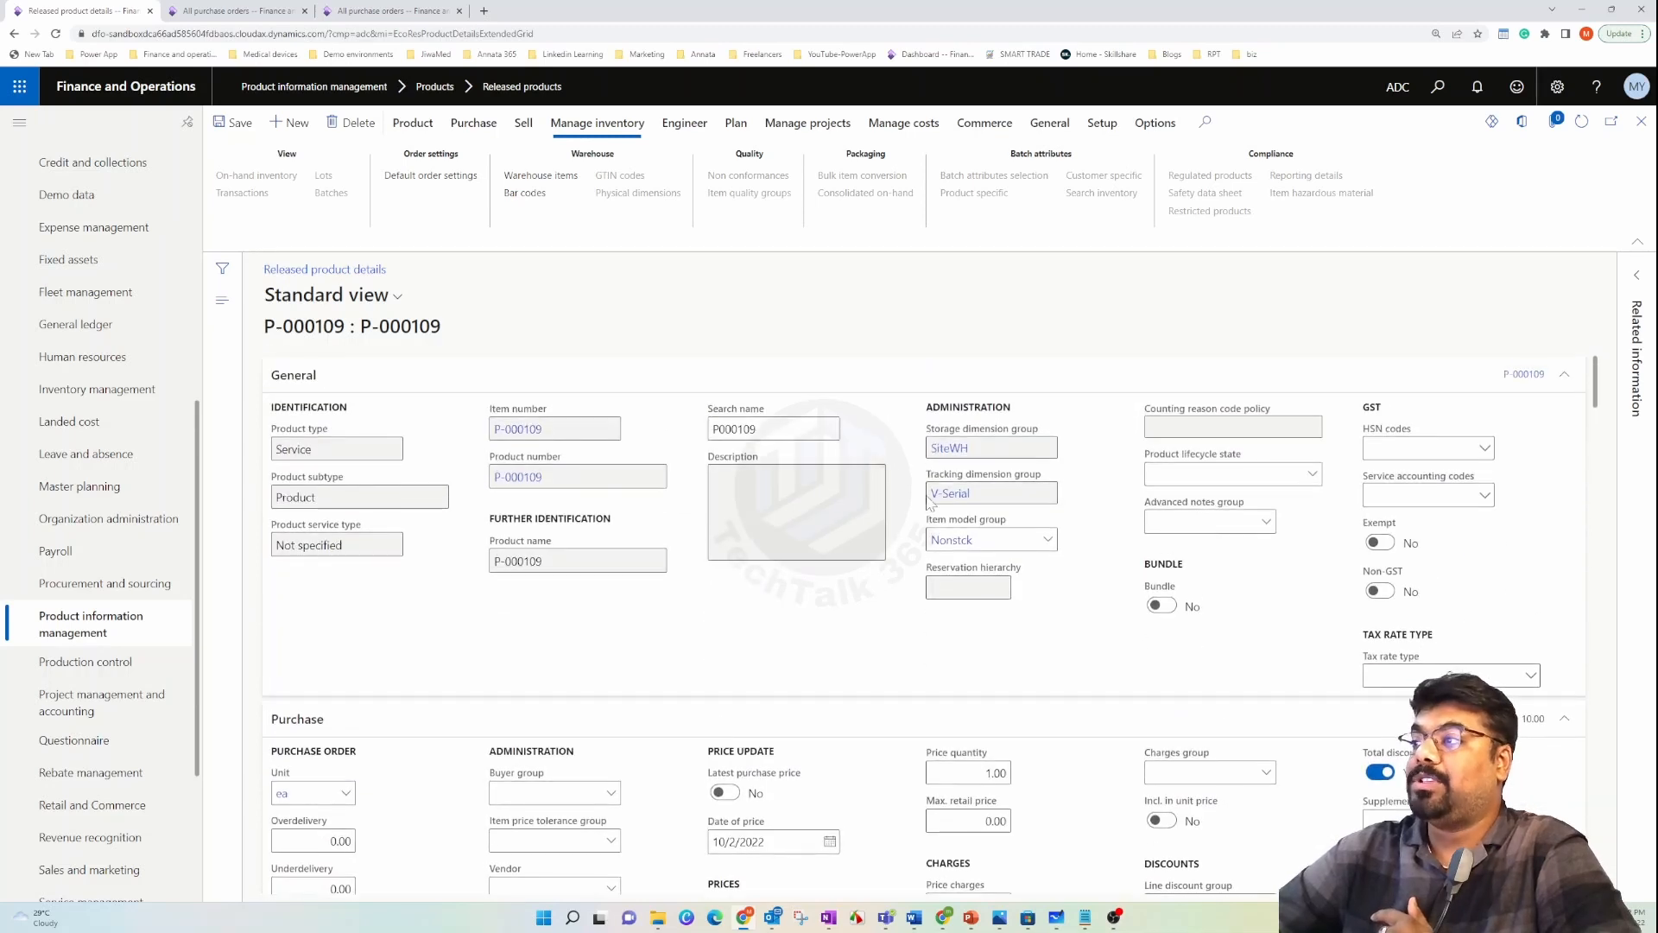
{"action": "mouse_move", "coordinate": [767, 777]}
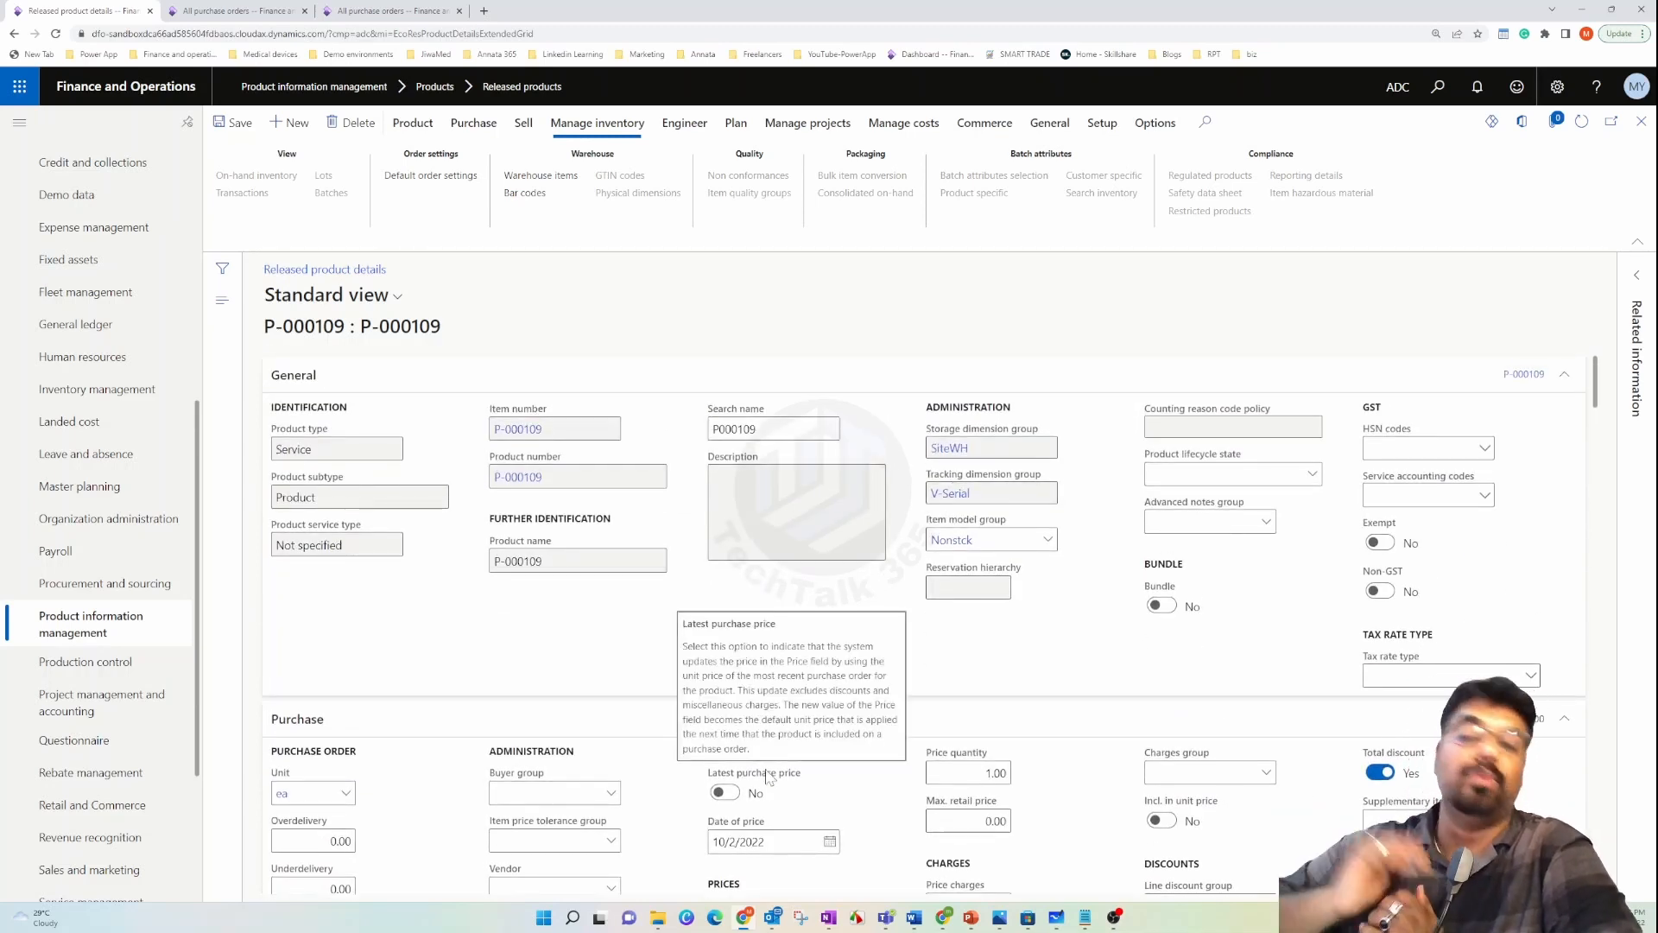